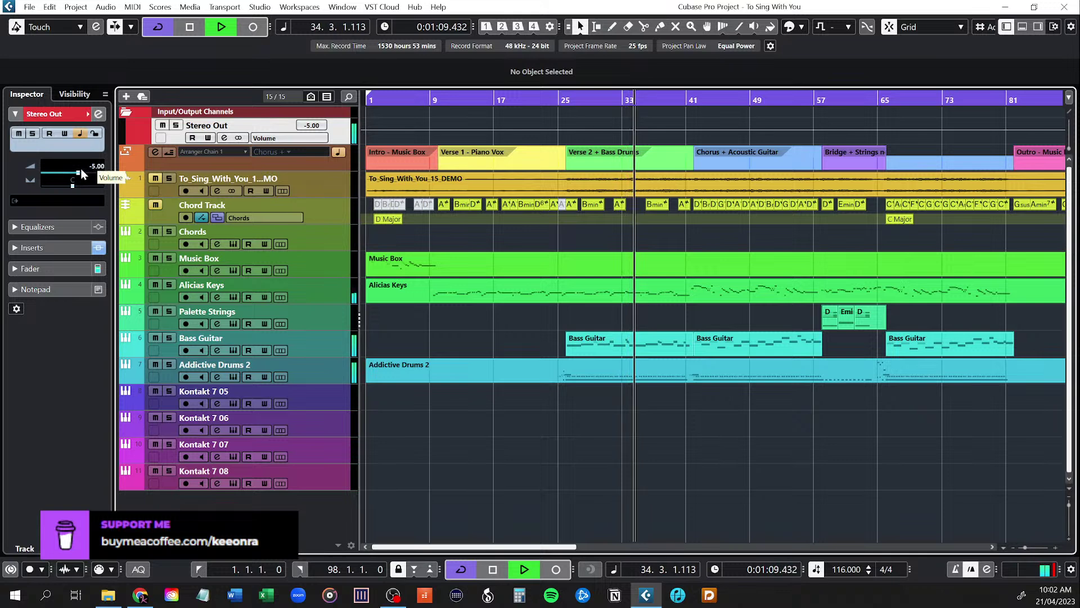
Set the Stereo Out channel's volume to -6 dB and stop playback
double_click(95, 167)
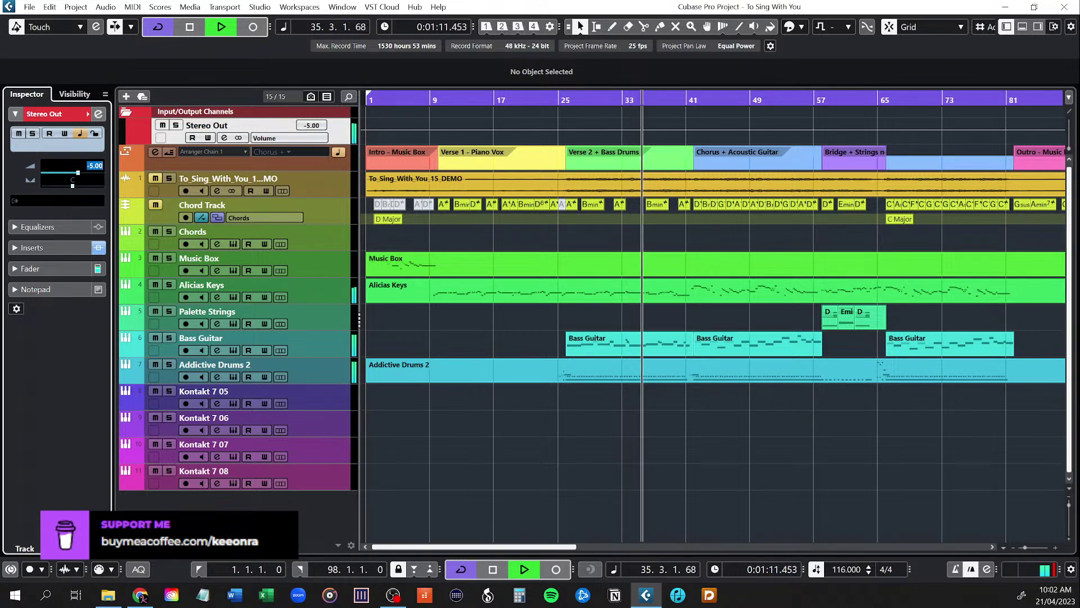
type("-6")
key("Return")
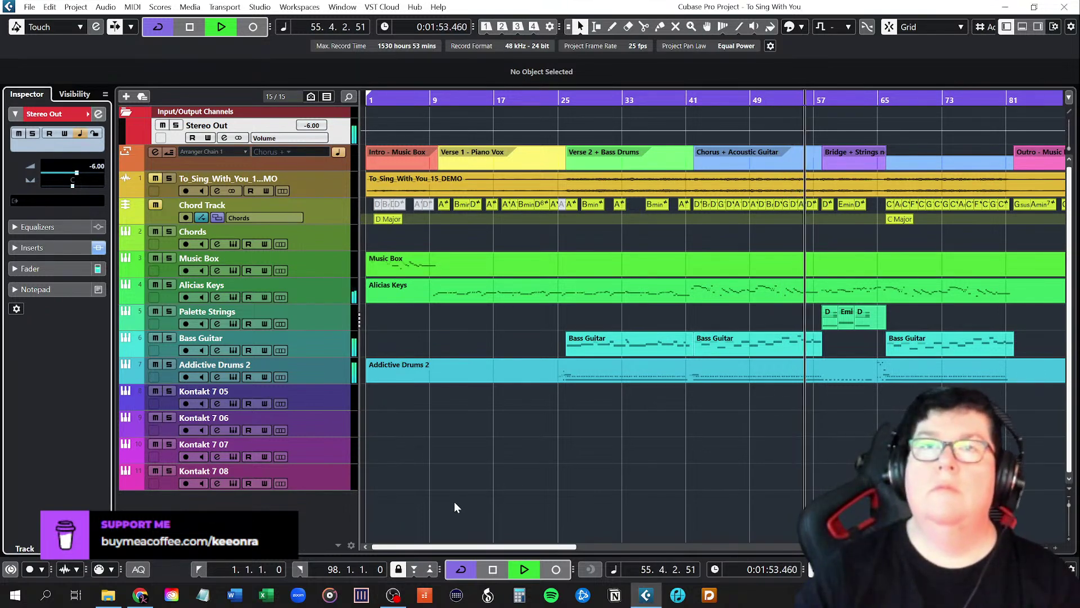
key("space")
left_click(1007, 27)
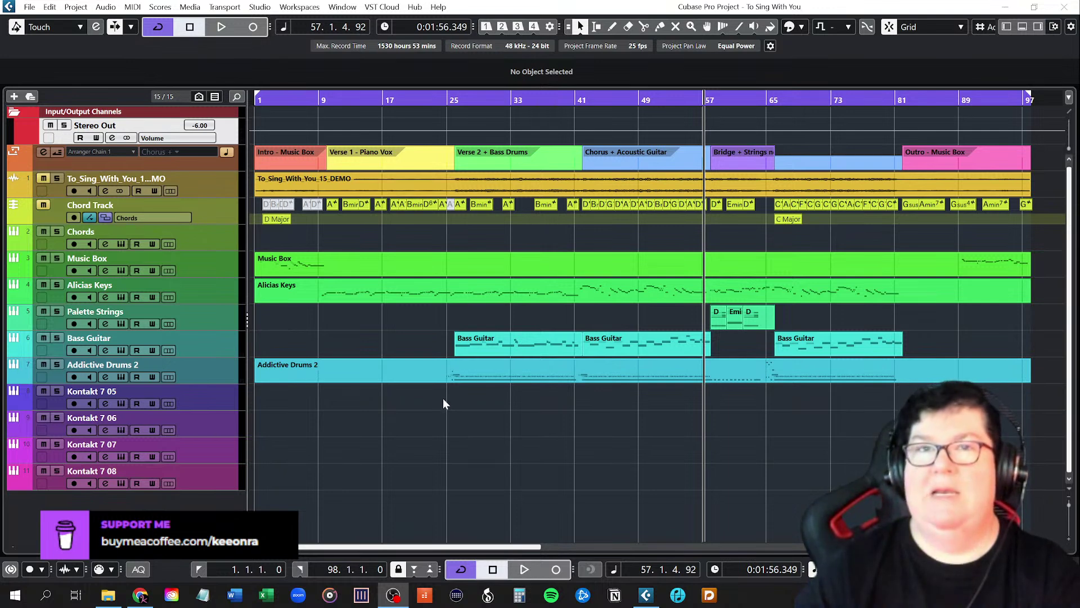
Open the drum map setup for the Addictive Drums 2 track and examine the GM Map's pitch and instrument assignments
left_click(1006, 26)
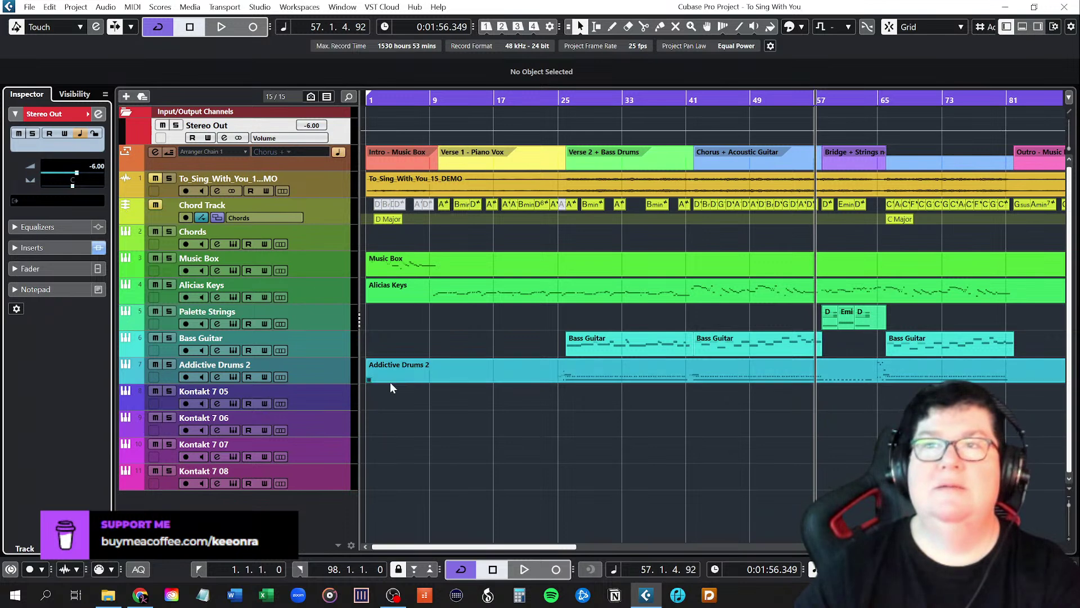
left_click(312, 365)
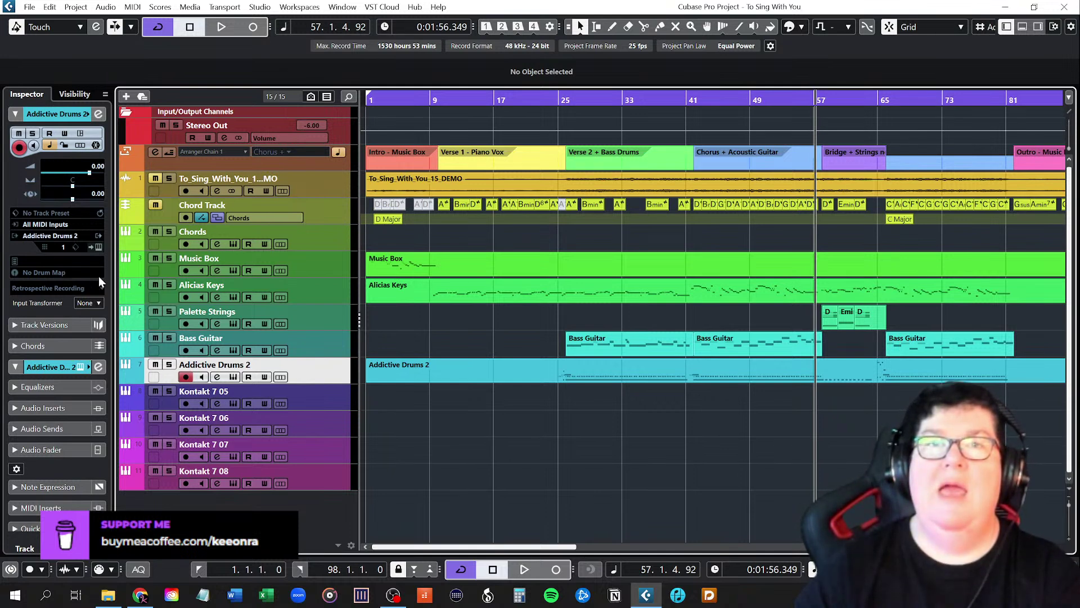
left_click(79, 273)
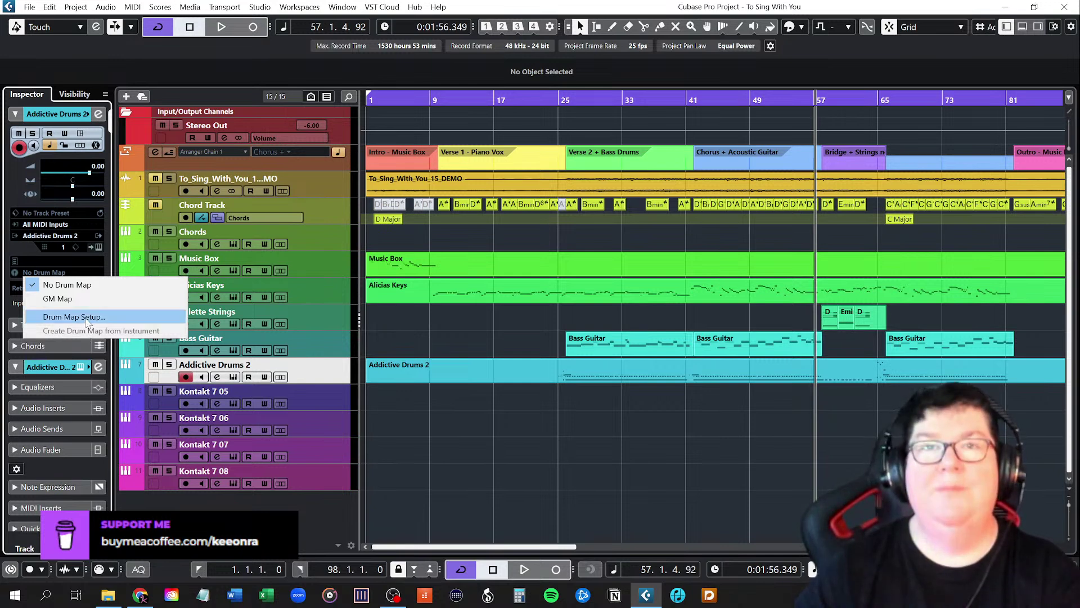
left_click(69, 320)
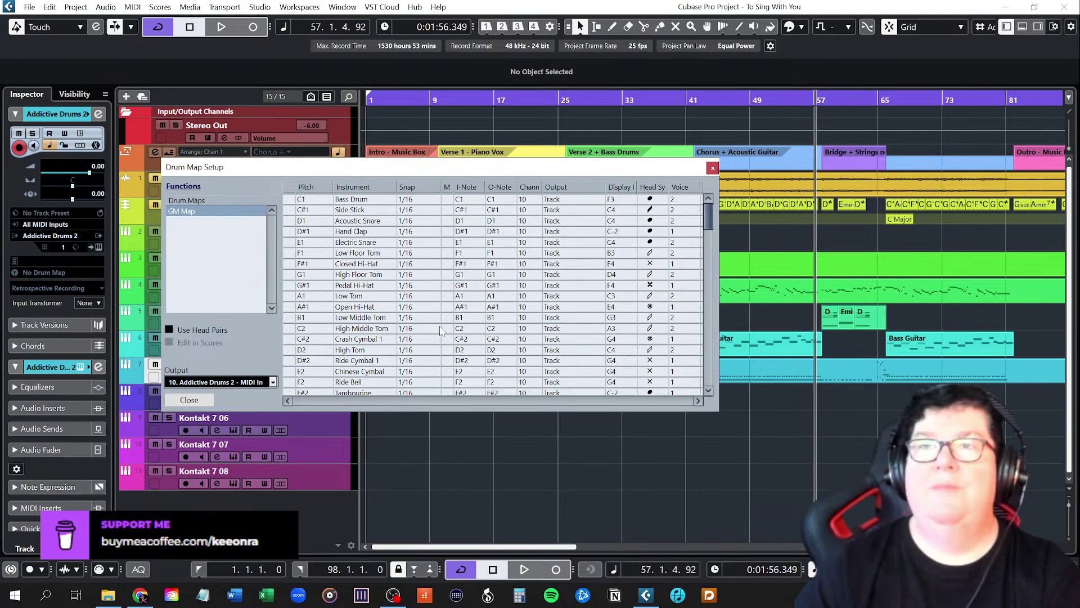
scroll(461, 352, "down", 11)
scroll(461, 352, "down", 10)
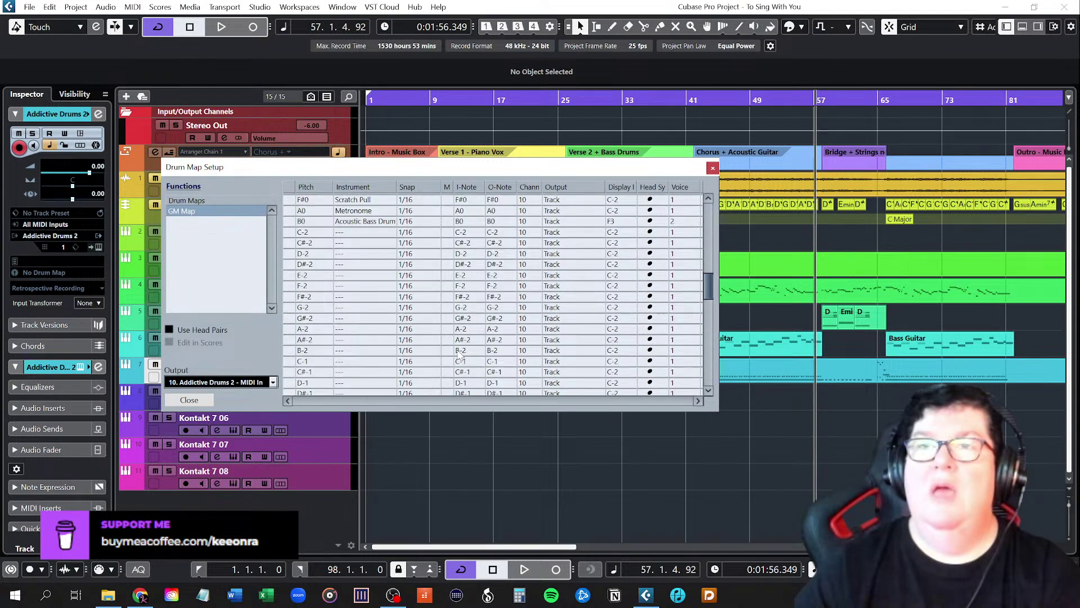
left_click_drag(710, 326, 698, 397)
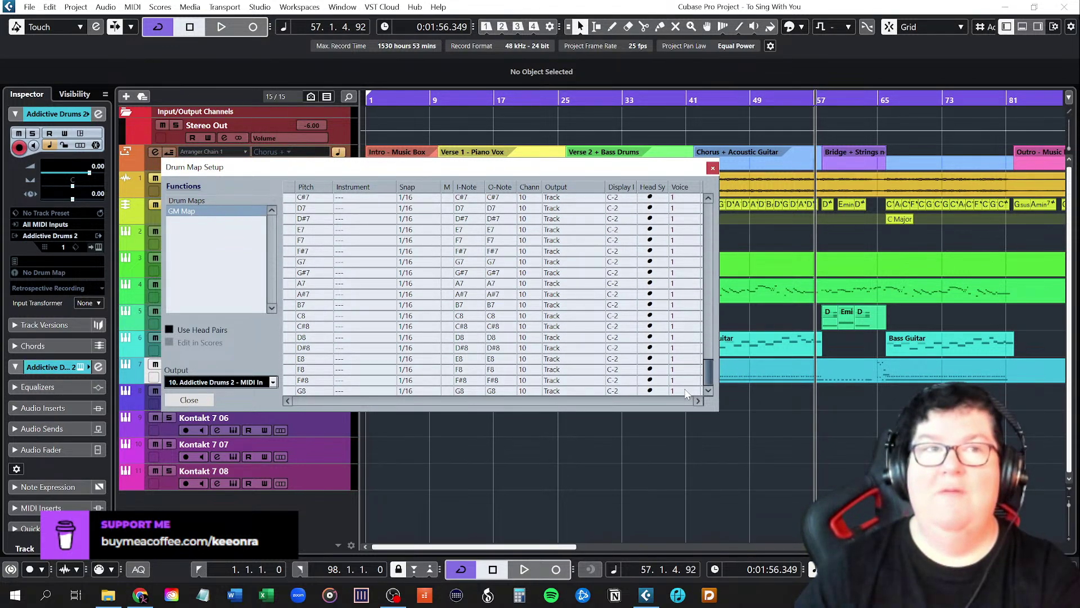
left_click(189, 400)
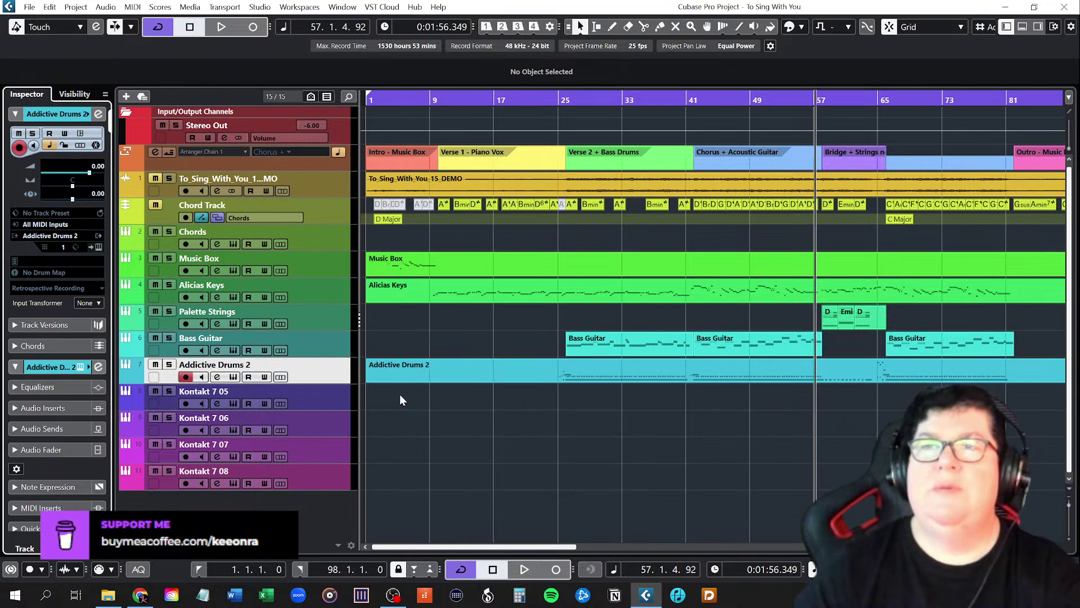
Hide the Inspector and clear the selection of the Addictive Drums 2 part
left_click(417, 372)
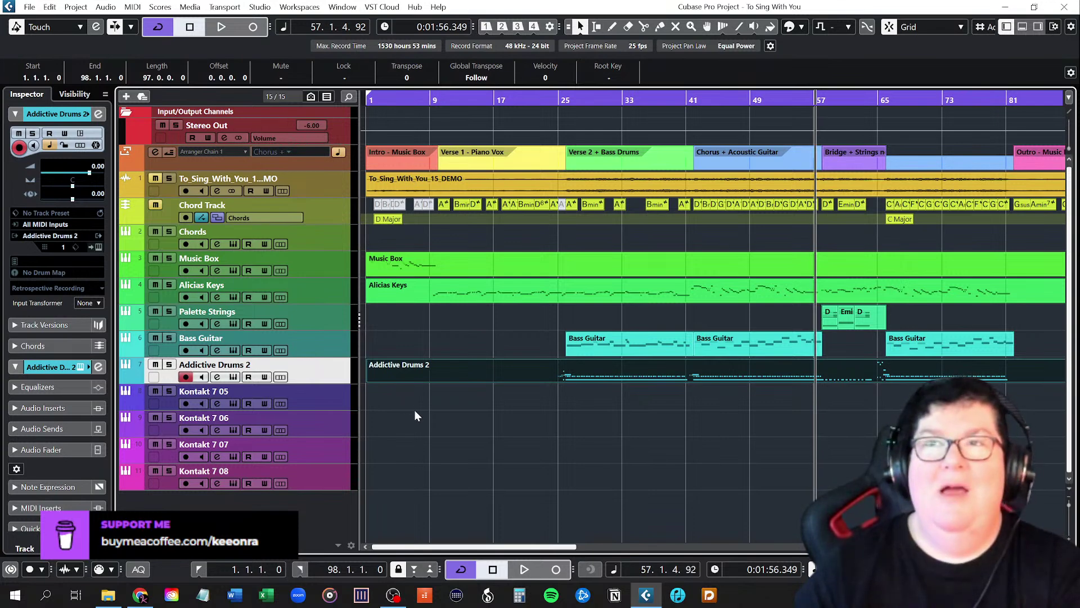
left_click(1007, 26)
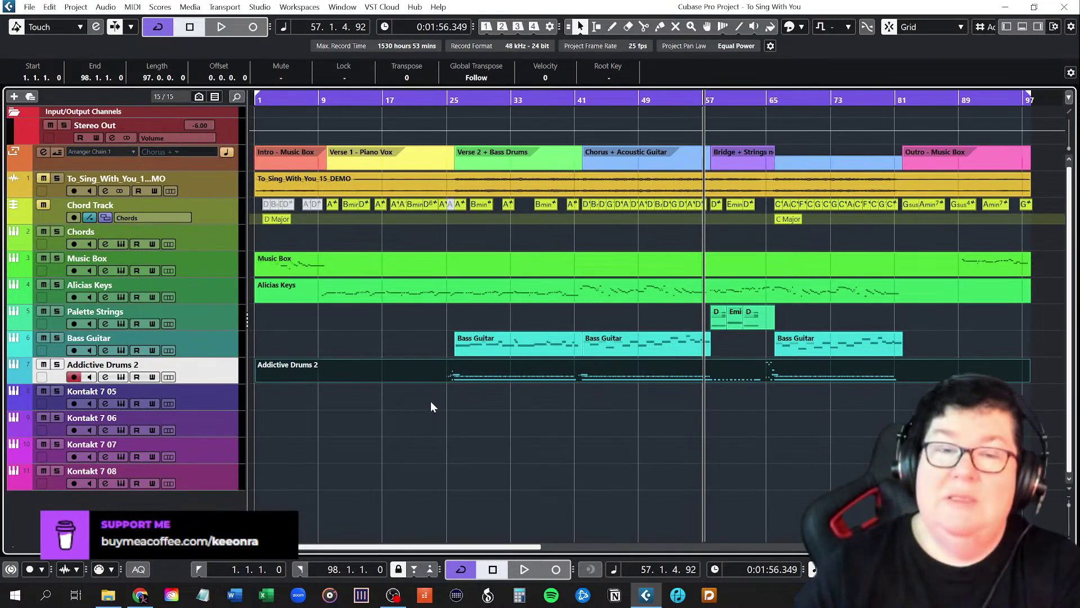
left_click(310, 396)
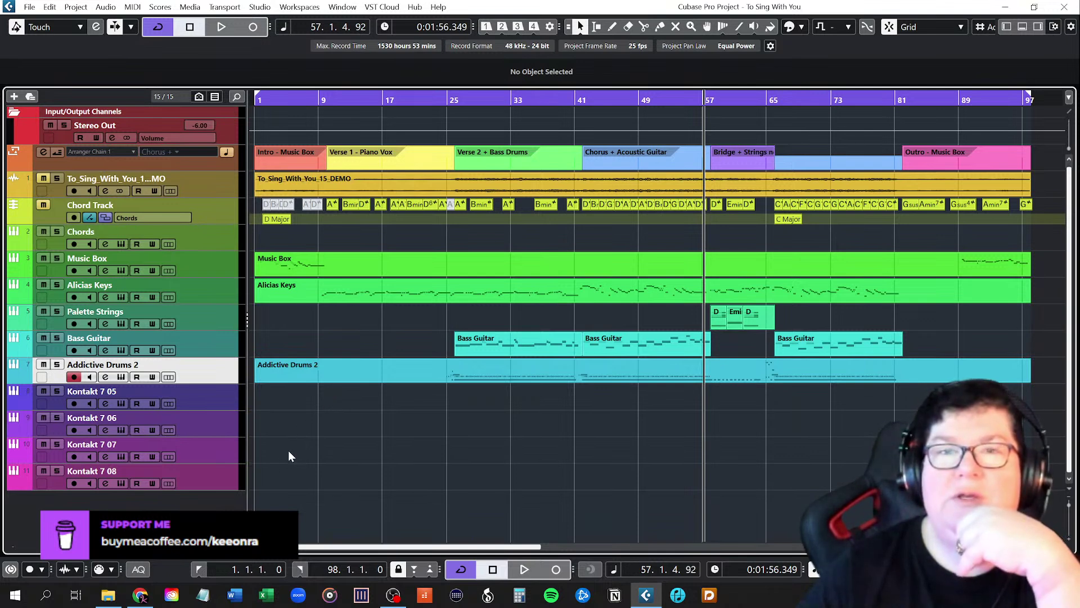
Add one instrument track using Groove Agent SE, routed to Stereo Out, and move its plug-in window clear of the track list
right_click(163, 508)
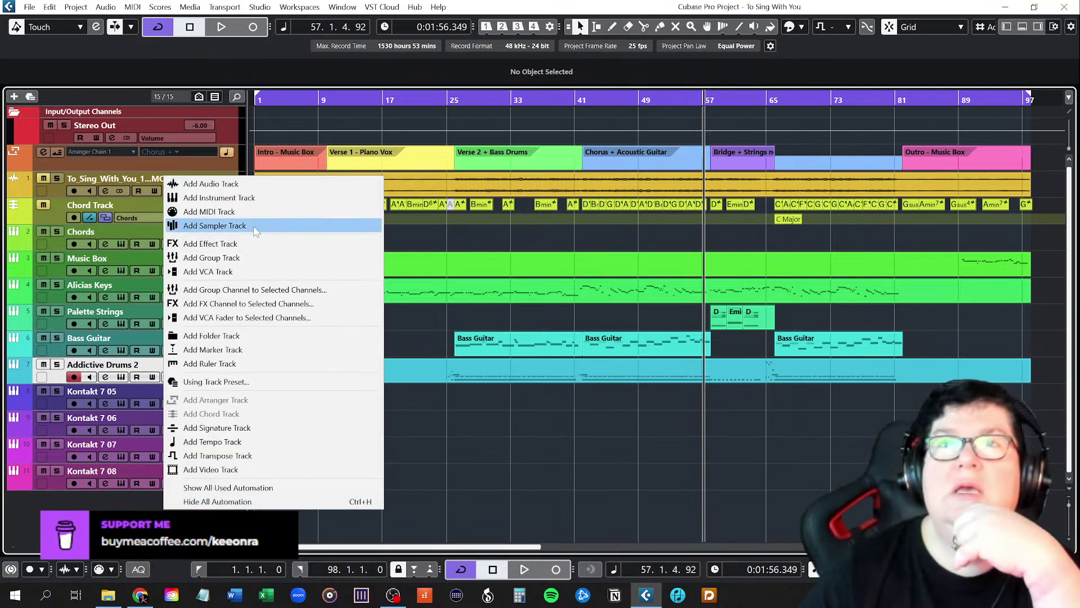
left_click(253, 200)
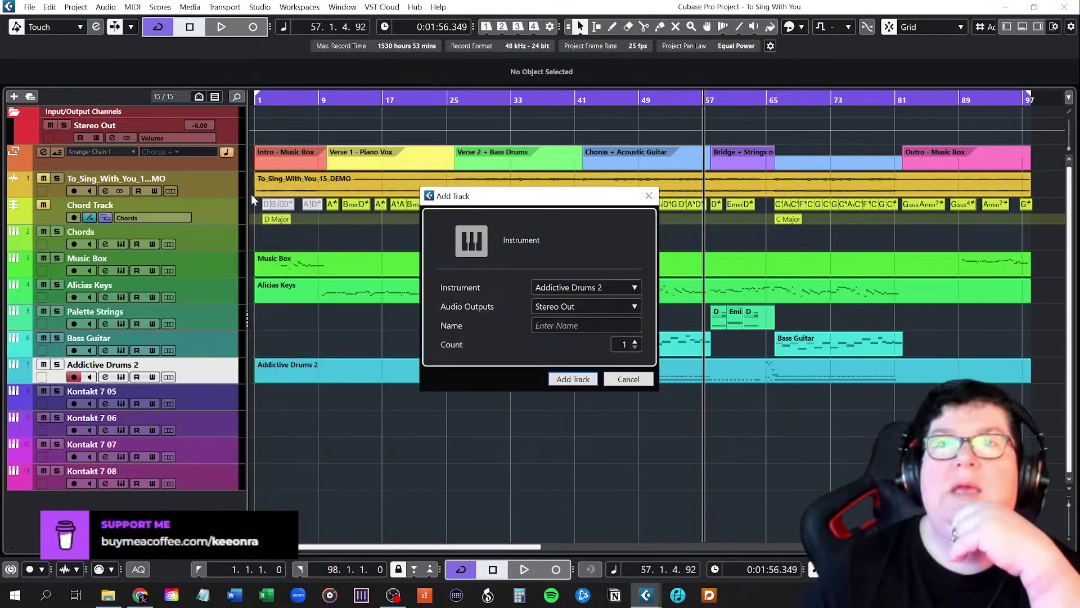
left_click(591, 289)
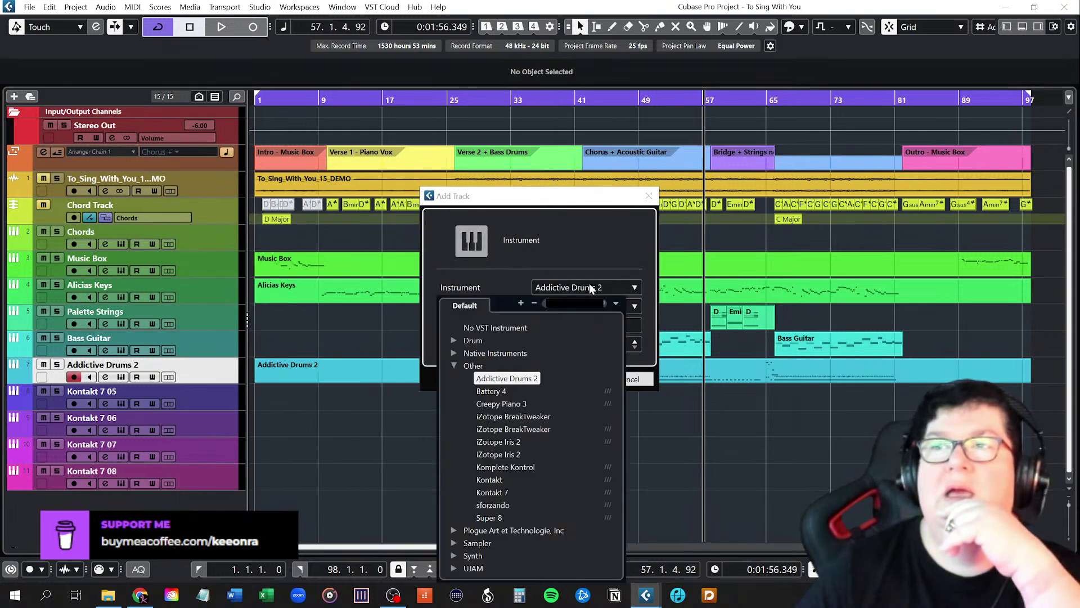
left_click(454, 365)
left_click(454, 341)
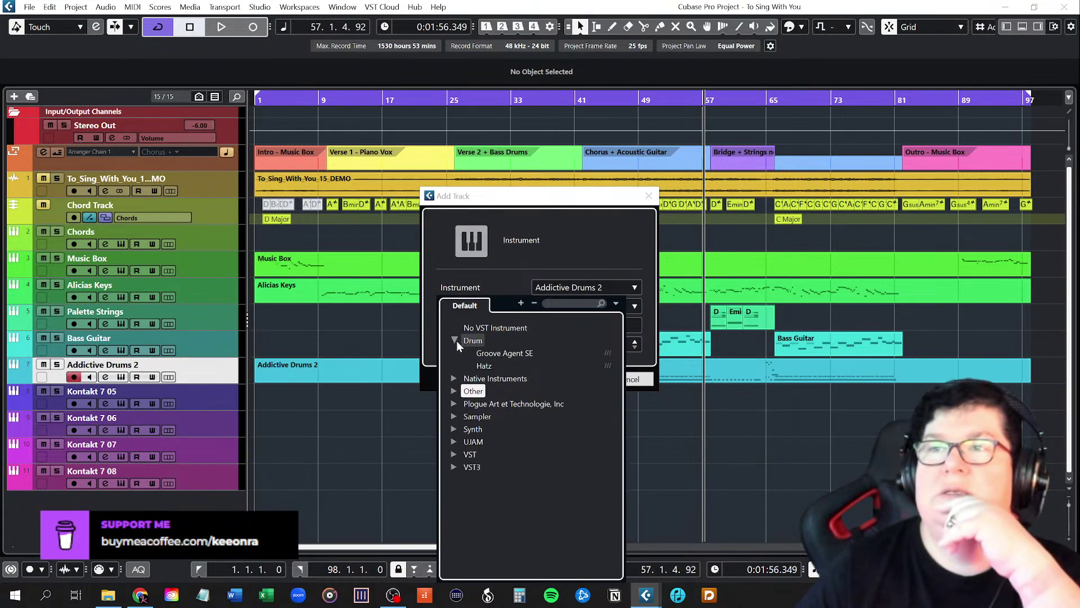
left_click(509, 352)
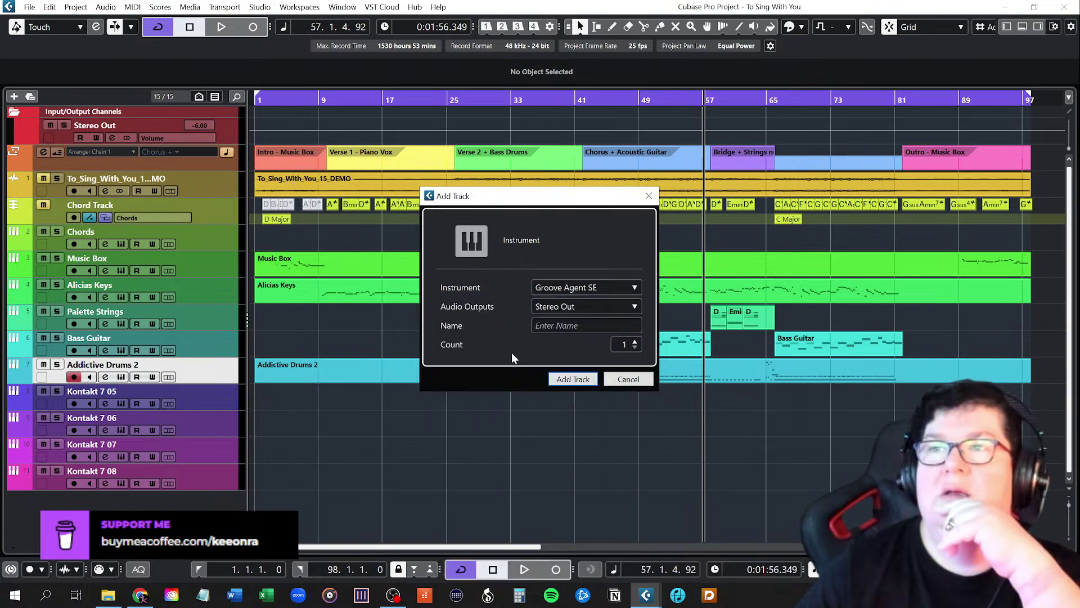
left_click(584, 379)
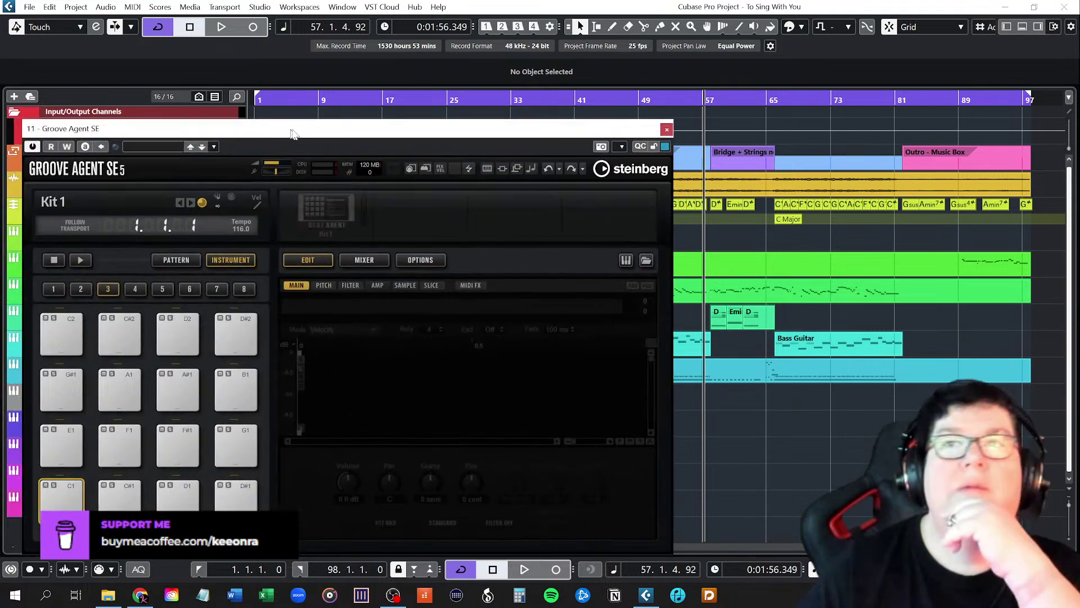
left_click_drag(268, 99, 472, 89)
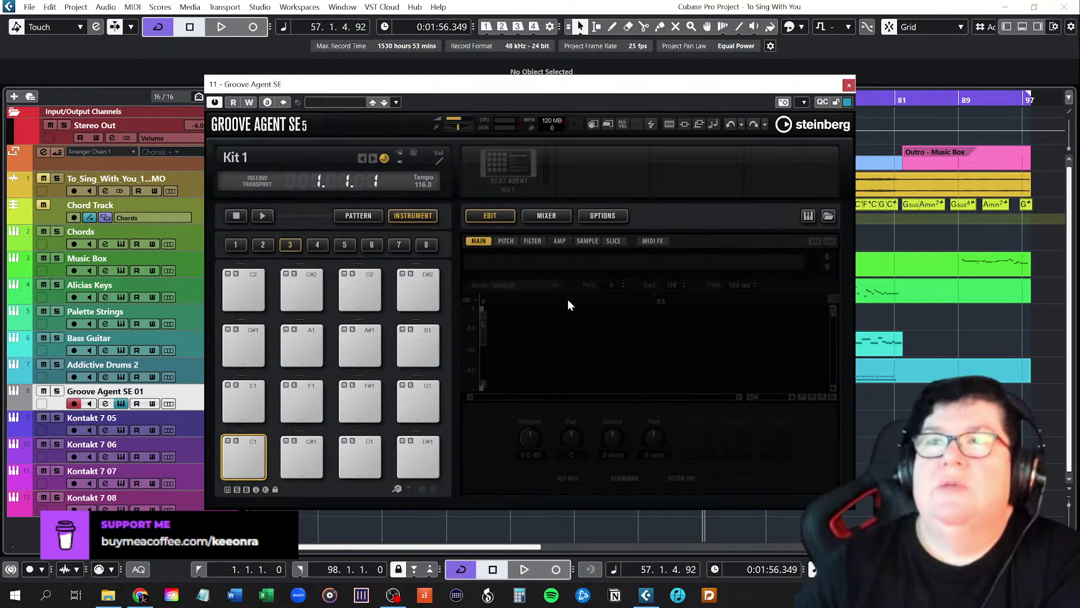
Inspect the empty C#2 and C2 pads of Kit 1 and briefly view the plug-in's keyboard
left_click(302, 297)
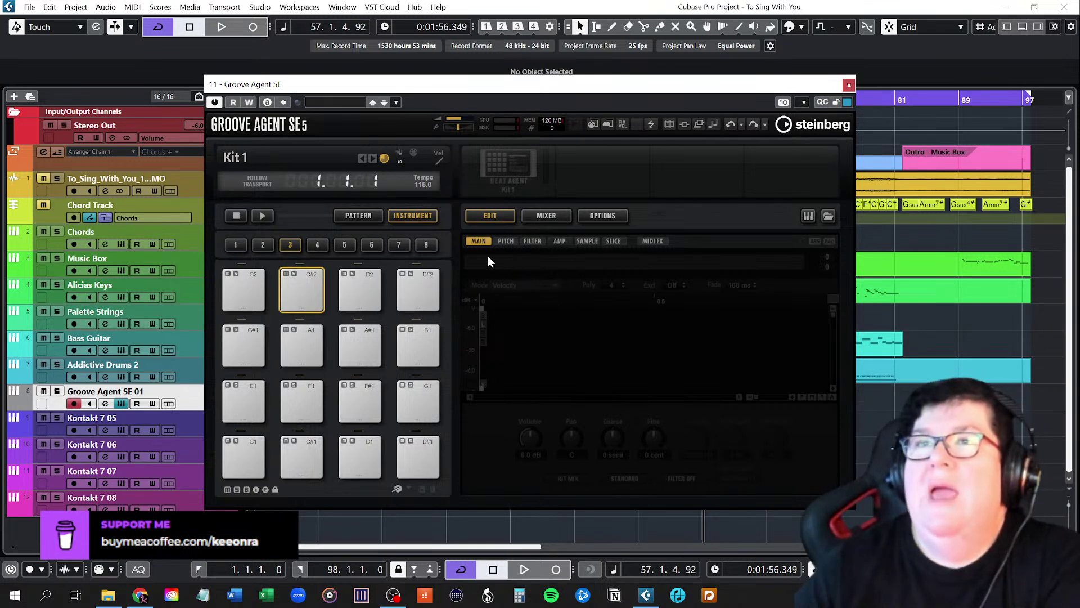
left_click(254, 288)
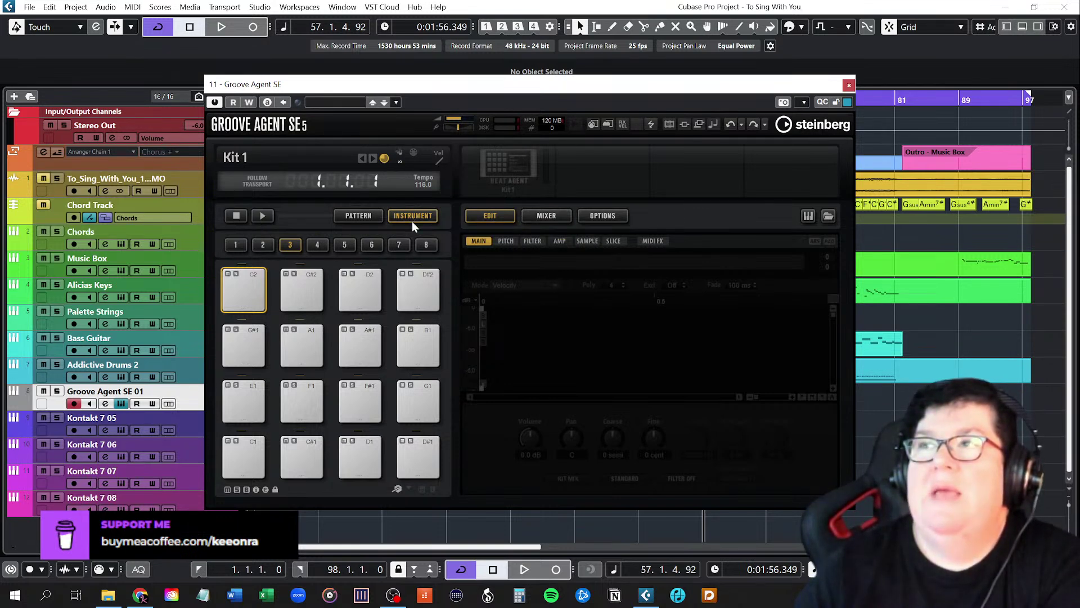
left_click(809, 217)
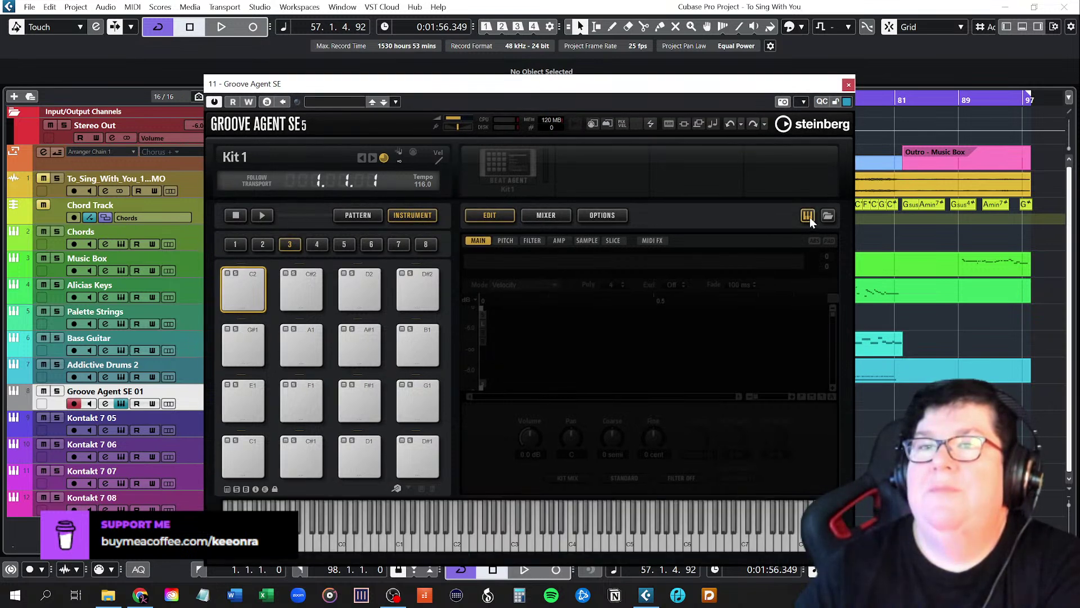
left_click(808, 216)
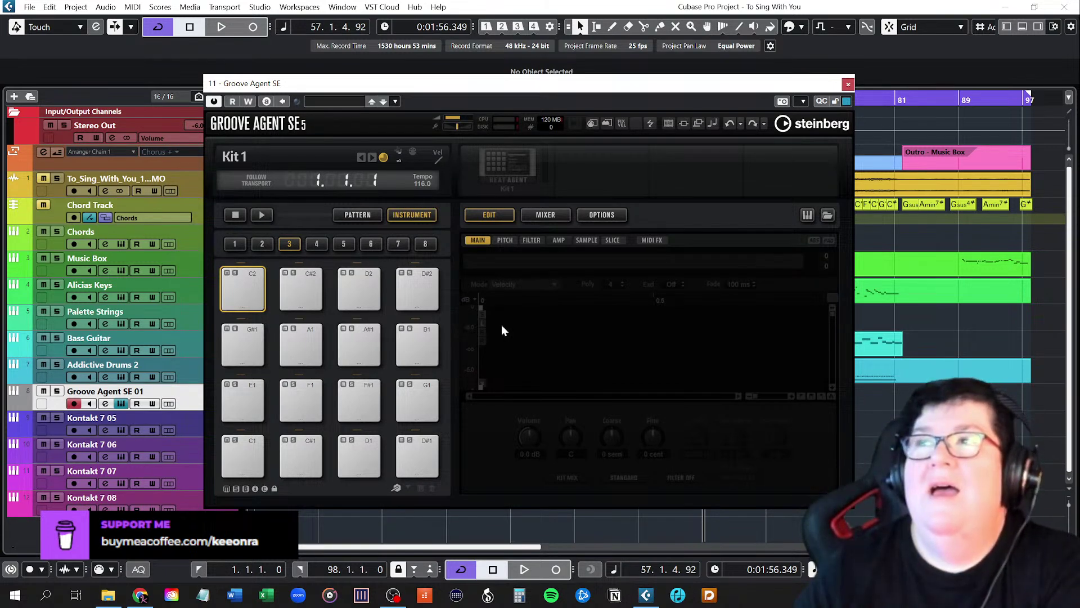
Load the Addielove kit into Groove Agent SE from its library of kits
left_click(828, 214)
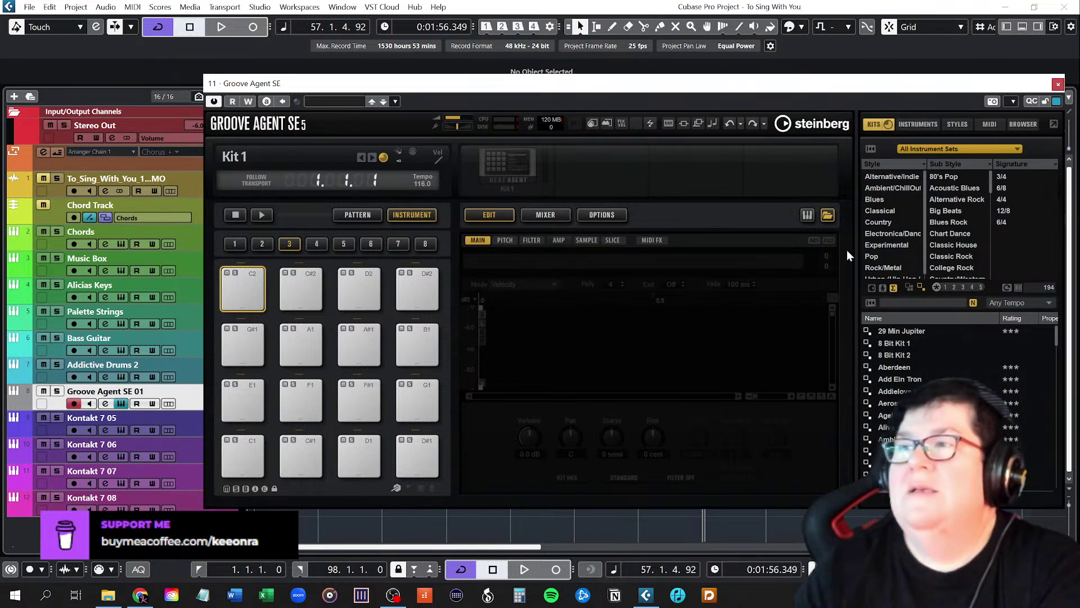
left_click(902, 392)
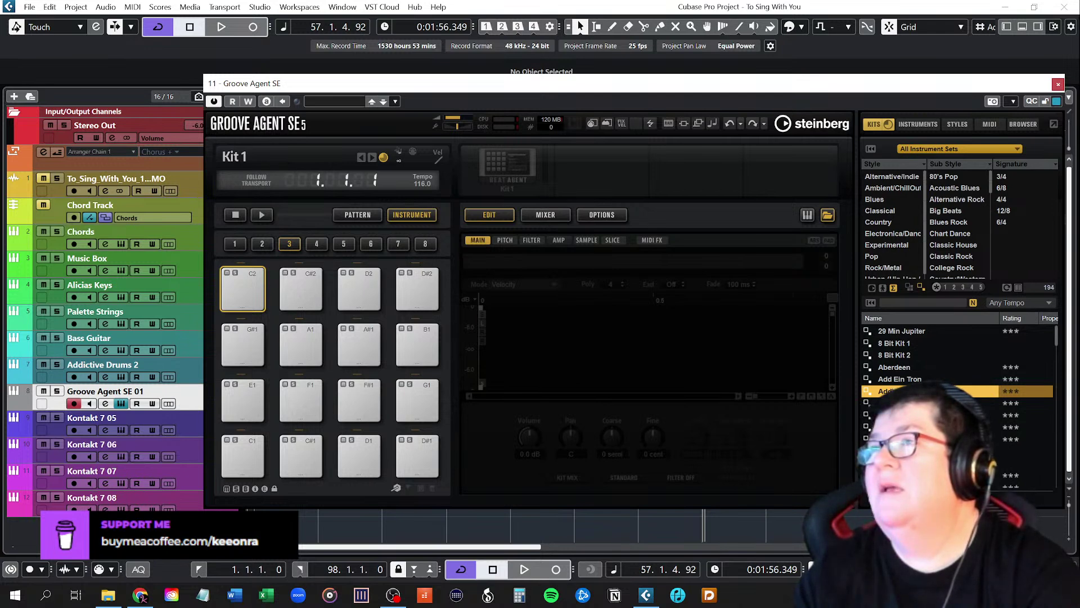
double_click(902, 392)
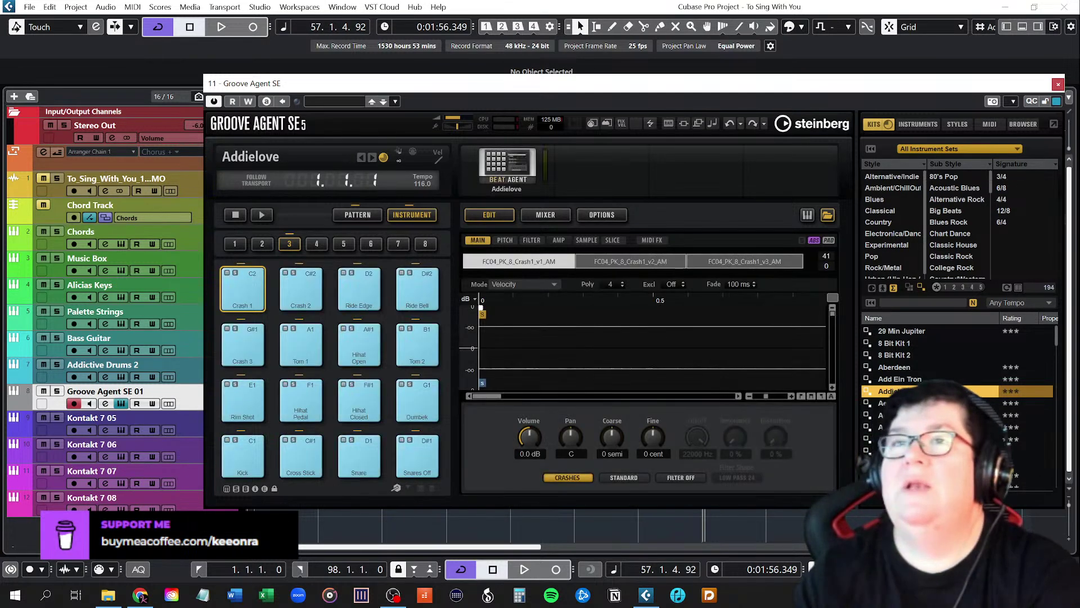
Audition all sixteen pads of the Addielove kit row by row, from Crash 1 to Kick
left_click(256, 298)
left_click(301, 293)
left_click(359, 293)
left_click(417, 292)
left_click(426, 338)
left_click(367, 344)
left_click(308, 344)
left_click(250, 345)
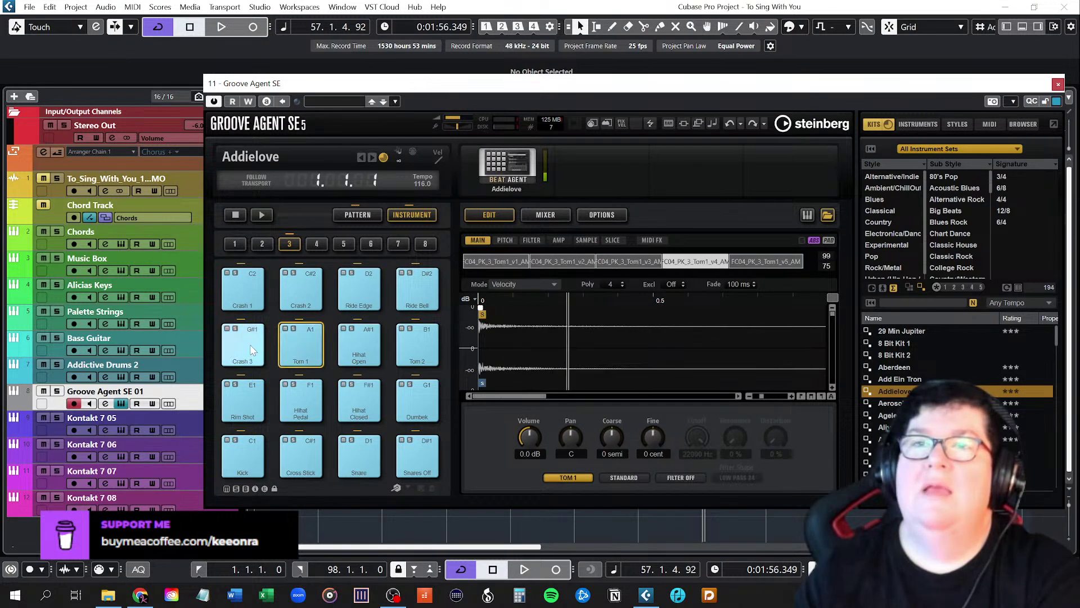
left_click(250, 401)
left_click(315, 406)
left_click(364, 402)
left_click(419, 402)
left_click(420, 457)
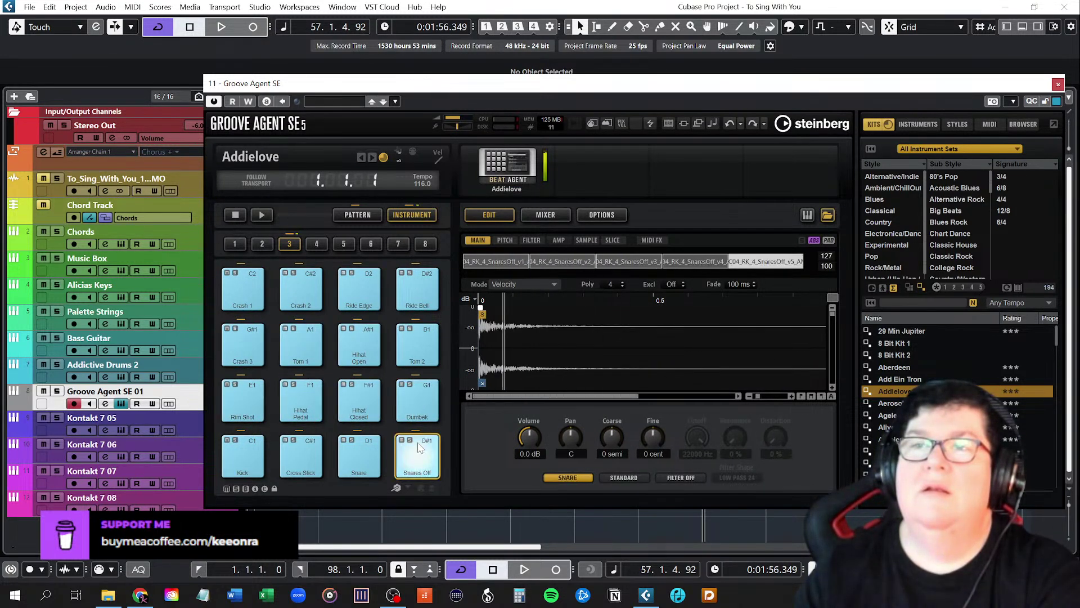
left_click(360, 458)
left_click(301, 459)
left_click(244, 461)
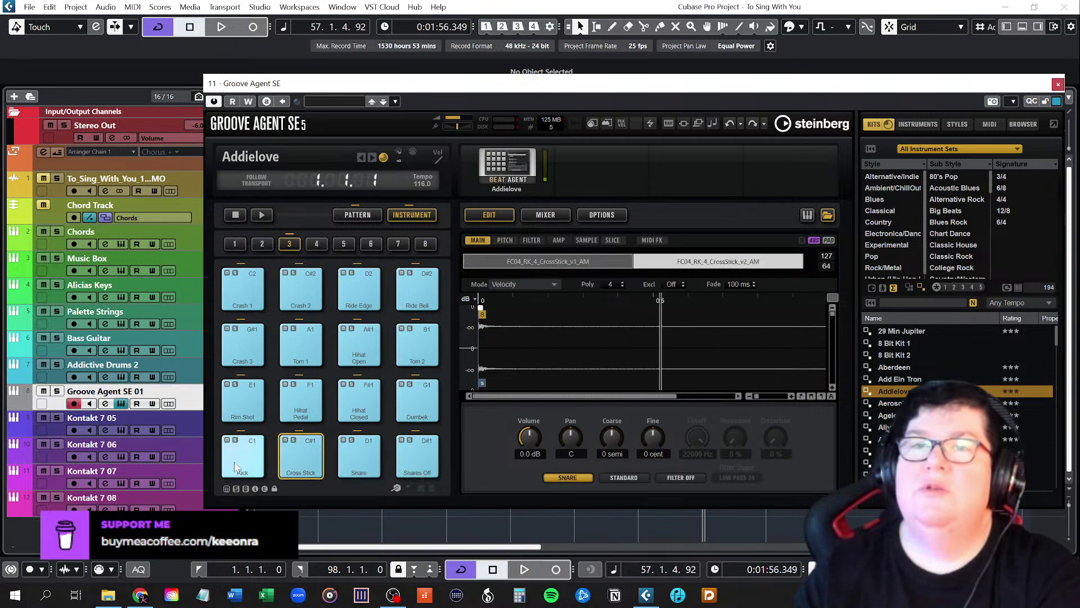
Audition the Kick pad on C1 several times
left_click(242, 466)
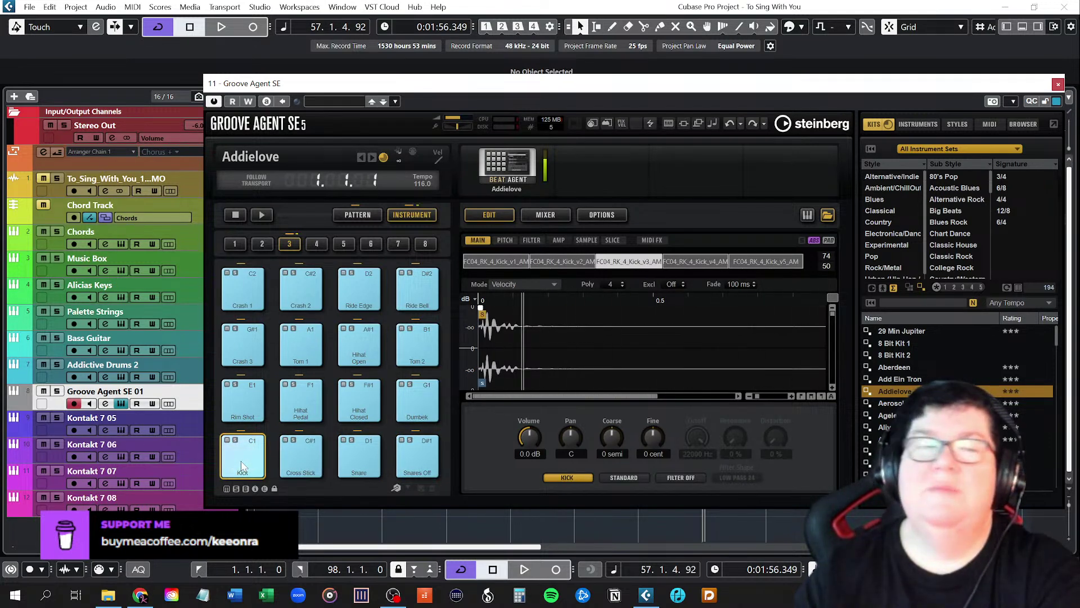
left_click(243, 467)
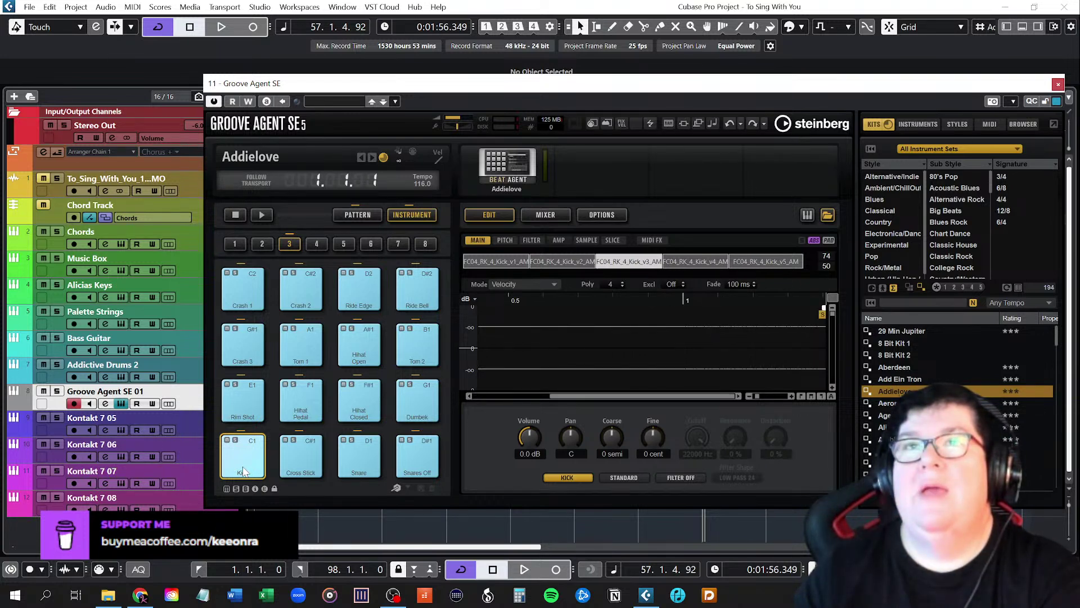
left_click(243, 471)
left_click(245, 467)
left_click(243, 466)
left_click(243, 466)
Audition the hi-hat, Cross Stick, Snare, Crash 3 and Rim Shot pads, finishing with repeated hits on Kick
left_click(301, 400)
left_click(313, 450)
left_click(359, 454)
left_click(359, 399)
left_click(359, 345)
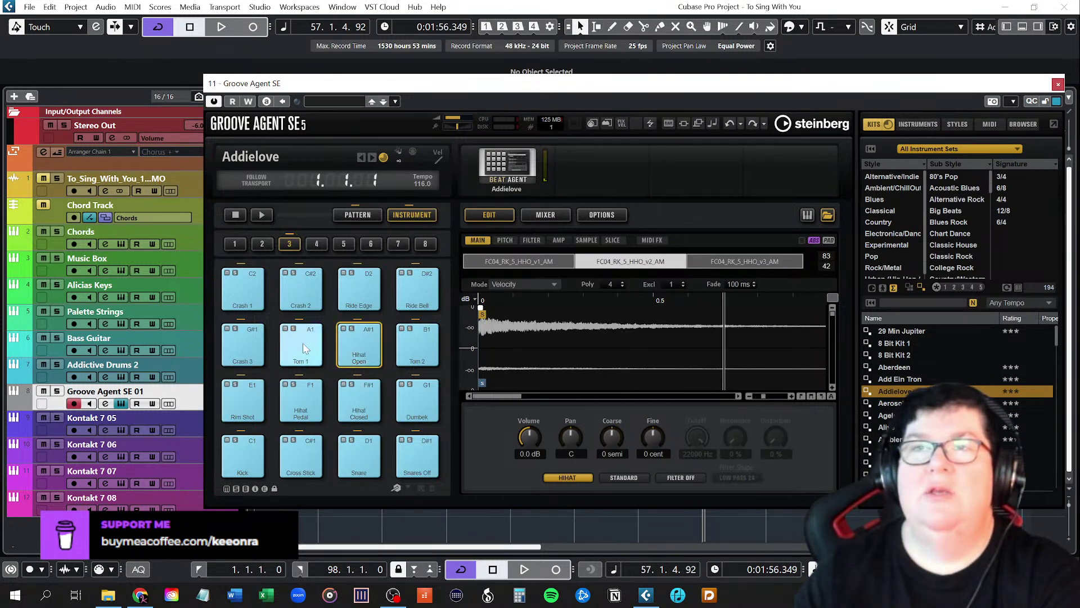
left_click(243, 346)
left_click(243, 401)
left_click(246, 455)
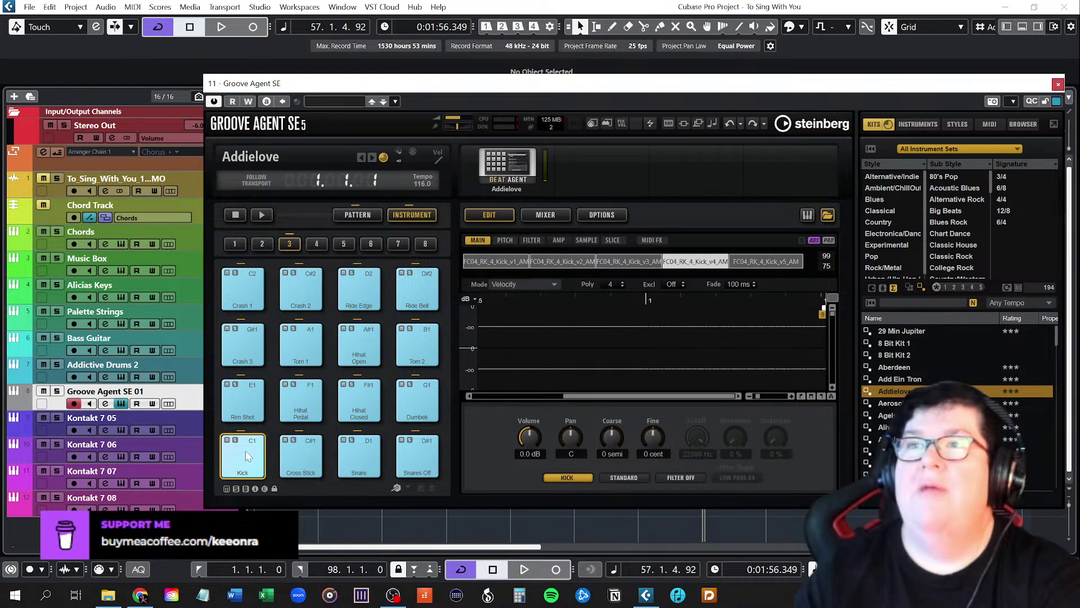
left_click(245, 456)
left_click(246, 455)
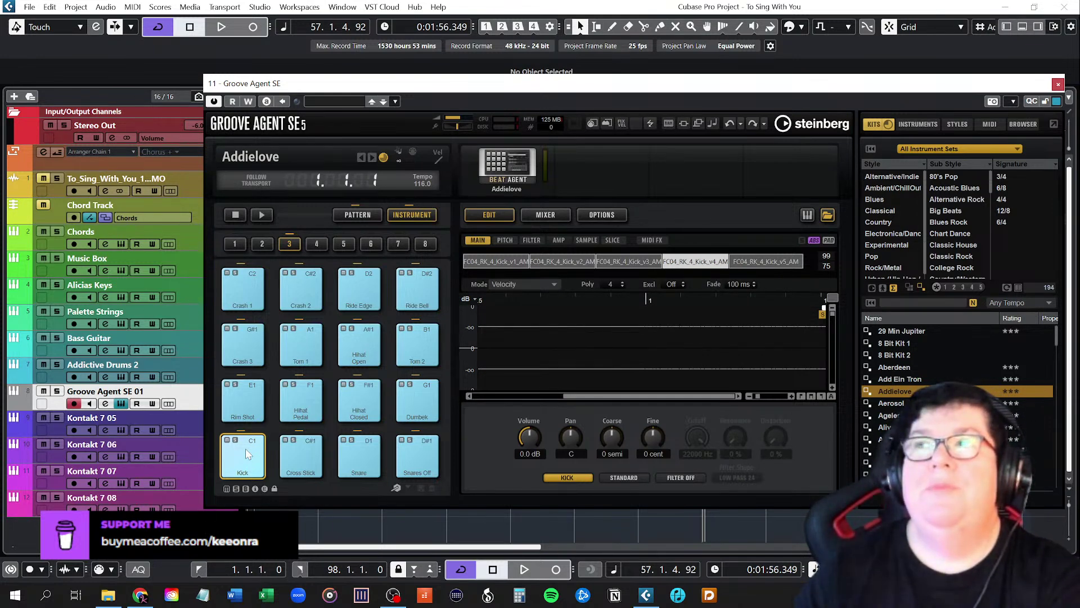
Audition the Addielove kit's C1 Kick pad three more times
left_click(248, 454)
left_click(248, 453)
left_click(248, 453)
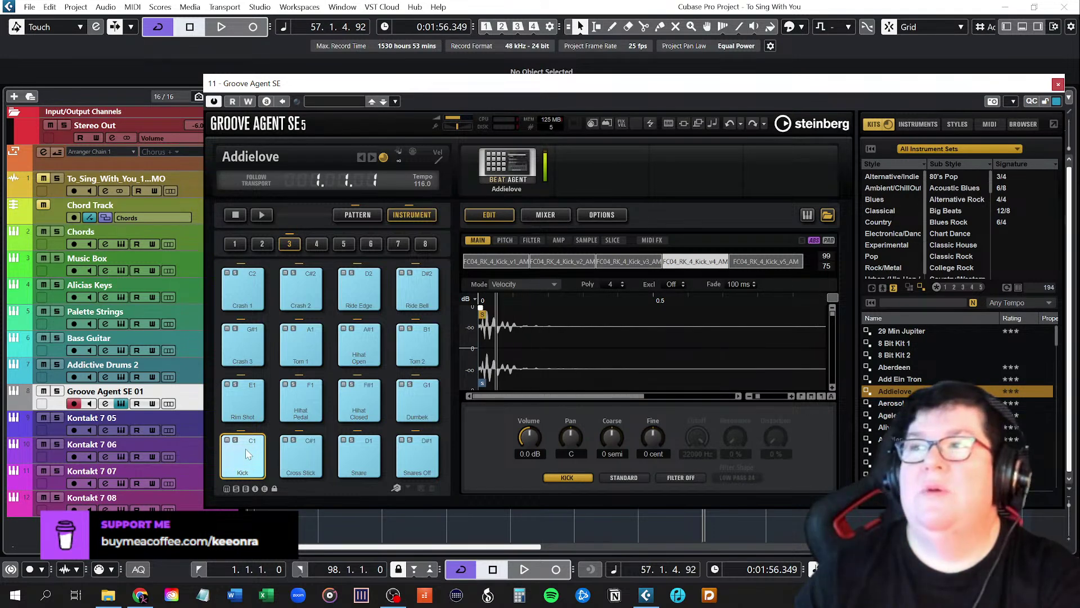
Load the Drinking Habits kit in Groove Agent SE and audition its Hihat Tip Open, Tom C and Kick pads
left_click_drag(1055, 339, 1051, 371)
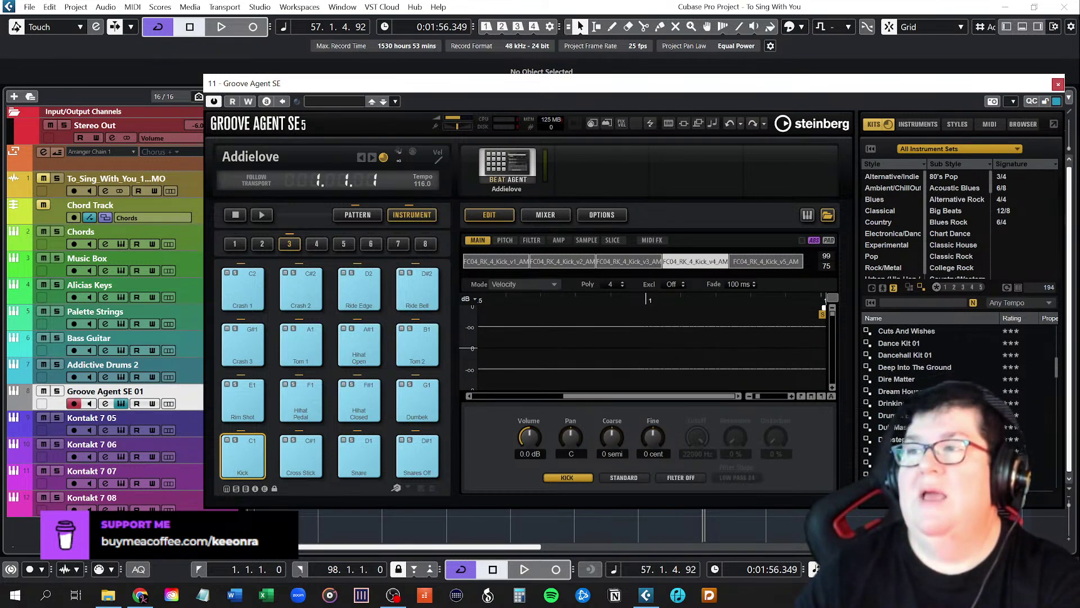
double_click(892, 403)
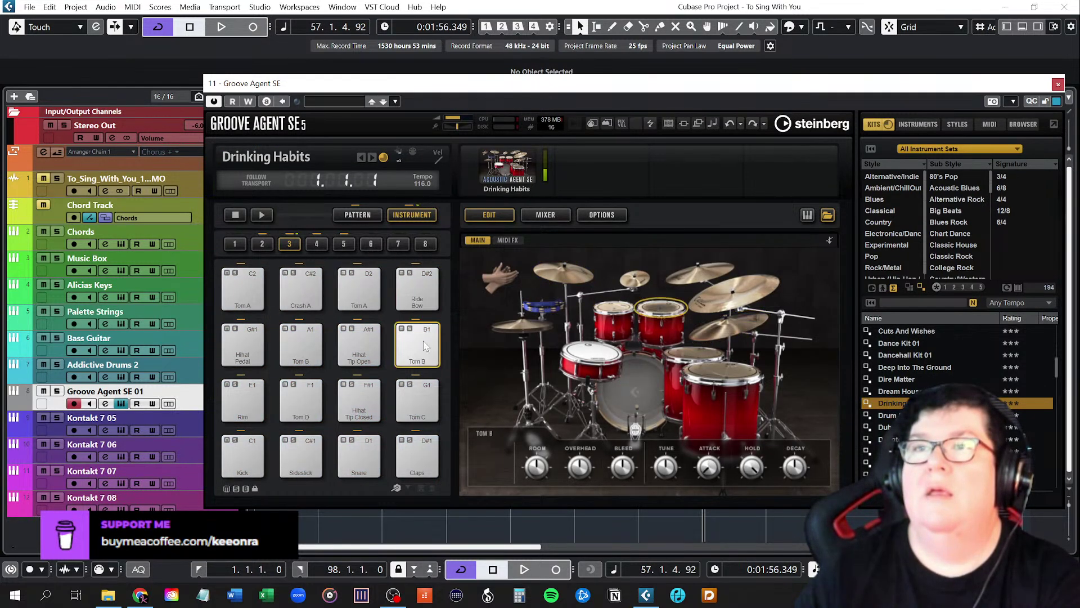
left_click(359, 344)
left_click(419, 402)
left_click(234, 463)
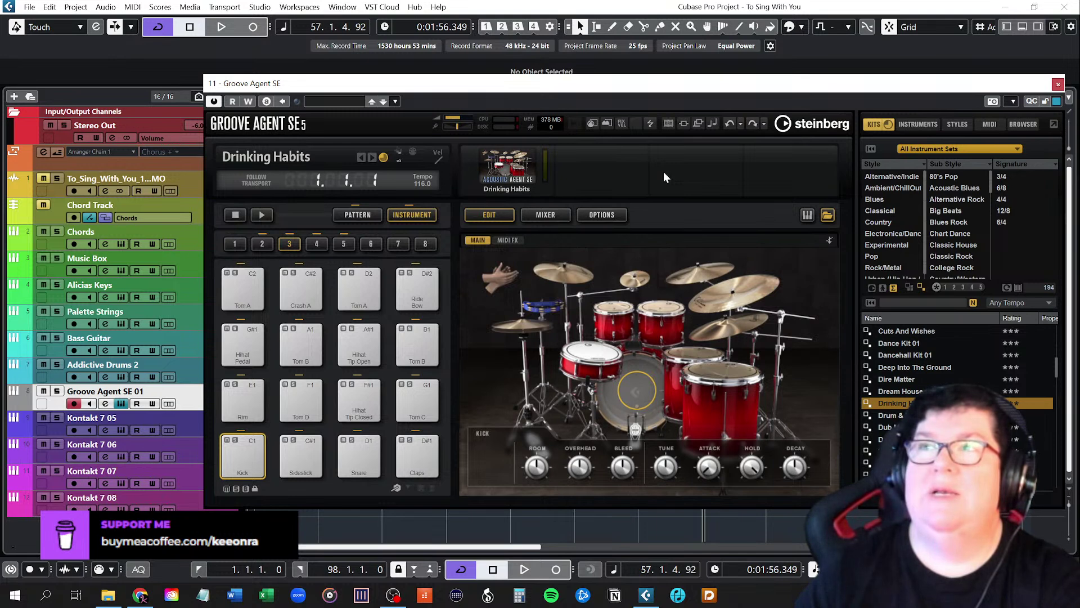
left_click(1058, 85)
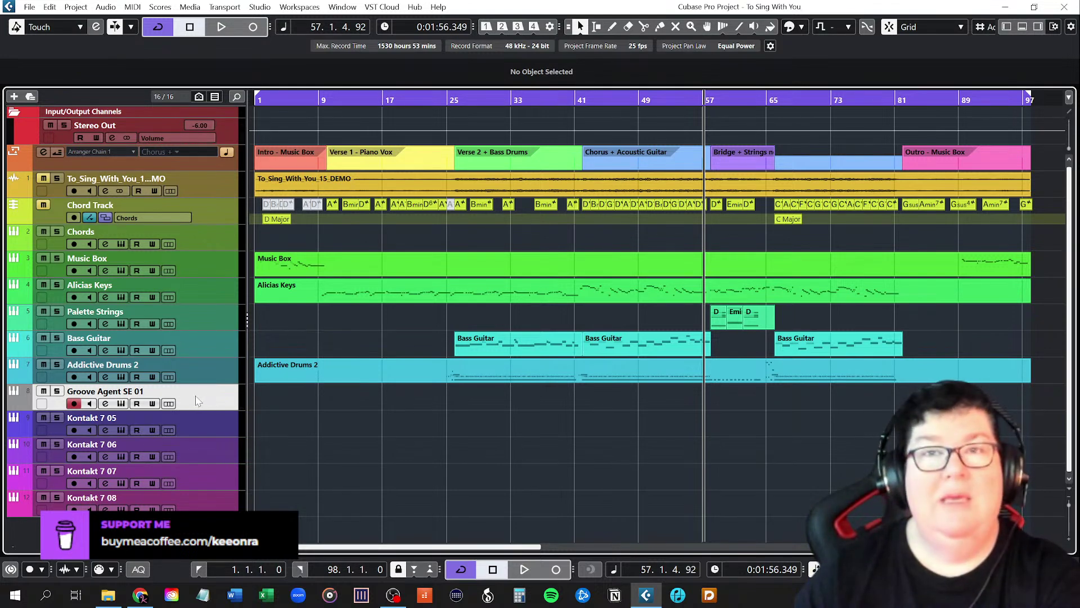
Open the Addictive Drums 2 instrument and audition the drums and cymbals of its Fairfax Vol 2 kit
left_click(121, 377)
left_click_drag(857, 181, 583, 139)
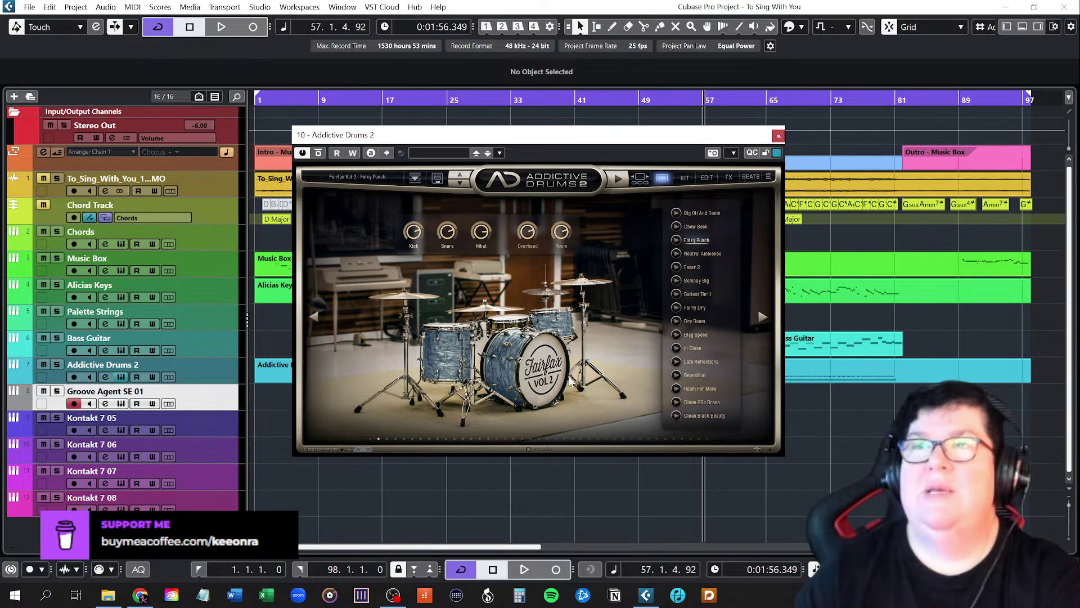
left_click(538, 383)
left_click(449, 353)
left_click(483, 309)
left_click(412, 296)
left_click(566, 286)
left_click(544, 293)
left_click(550, 318)
left_click(513, 325)
left_click(540, 368)
left_click(446, 360)
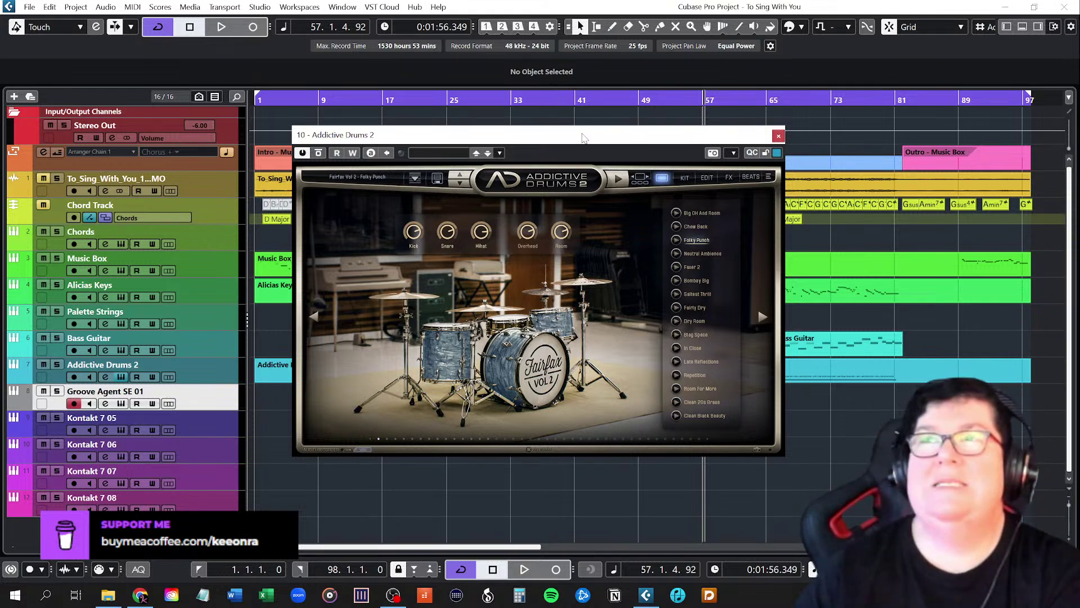
Audition the Fairfax kit's kick drum and a cymbal again, closing the instrument when done
left_click(543, 373)
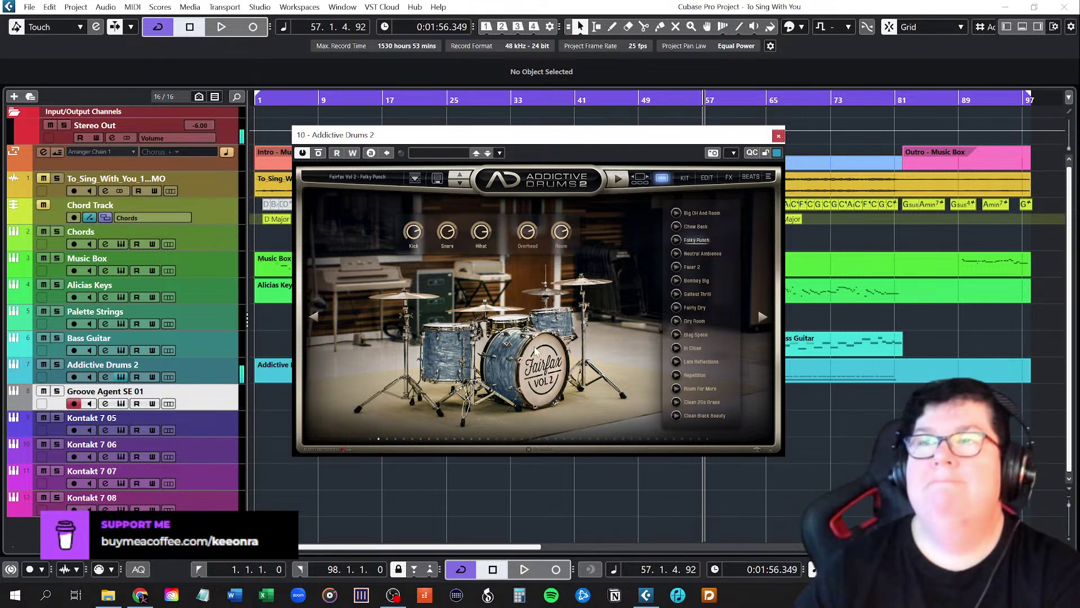
left_click(582, 285)
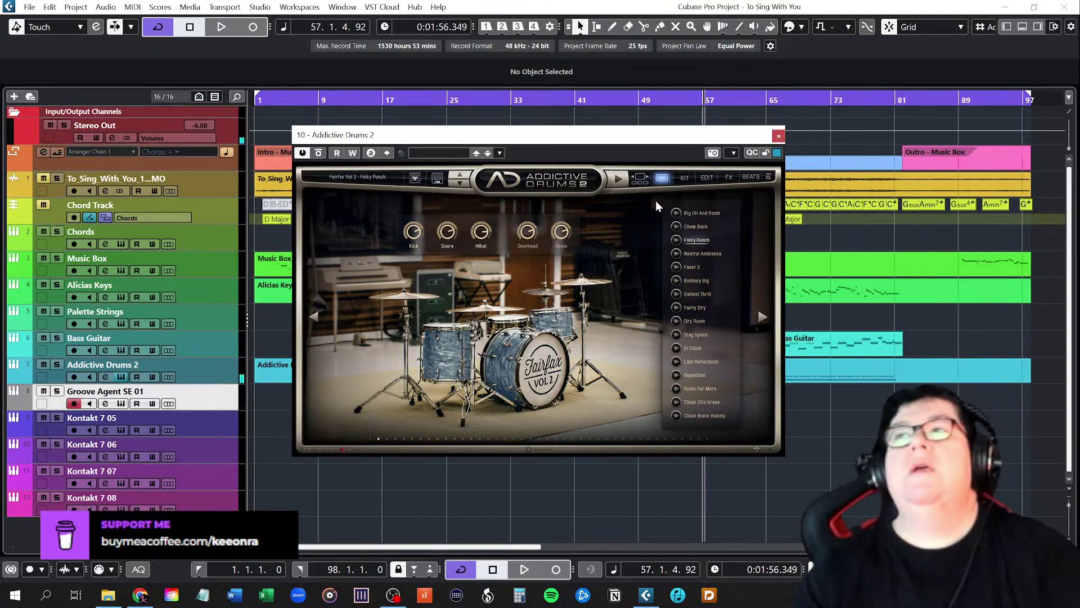
left_click(779, 136)
Remove the Groove Agent SE 01 track from the project and select the Addictive Drums 2 track
right_click(200, 404)
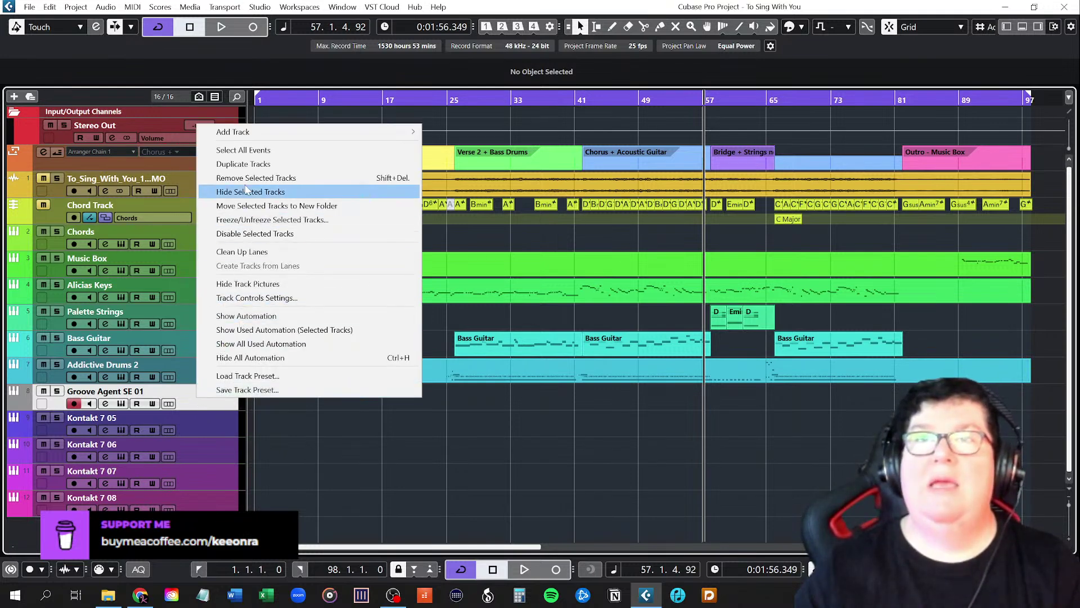
left_click(248, 178)
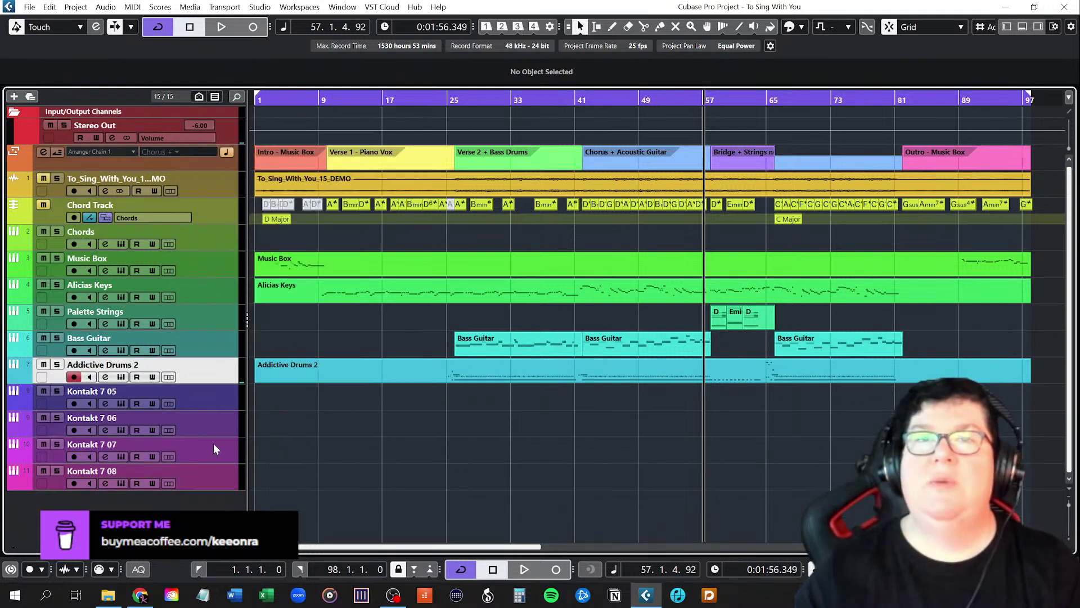
left_click(208, 397)
left_click(200, 372)
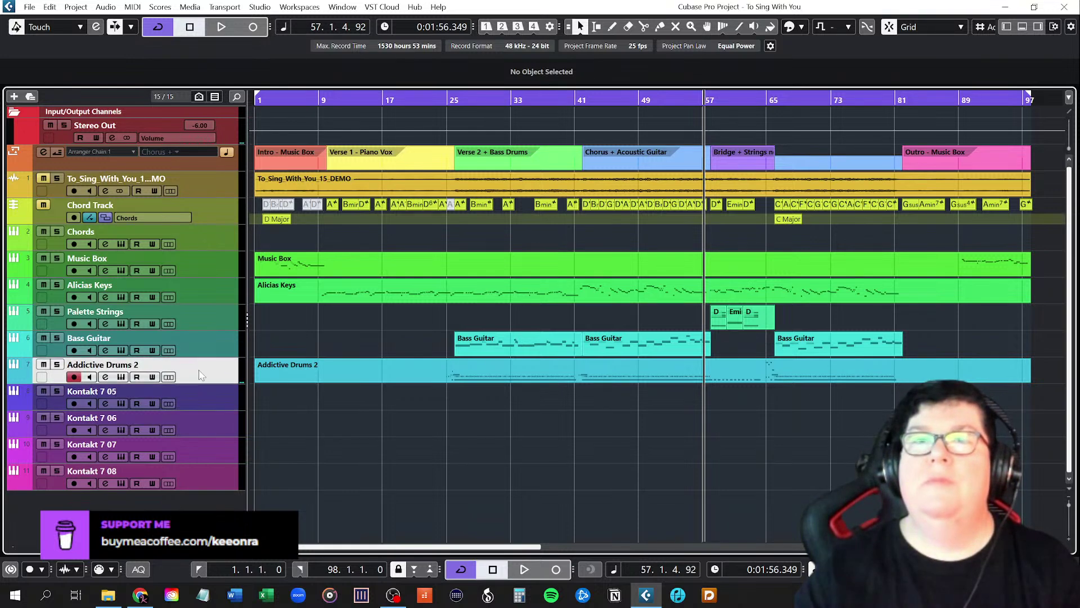
Set the Stereo Out channel's volume to -5 in the Inspector
left_click(506, 382)
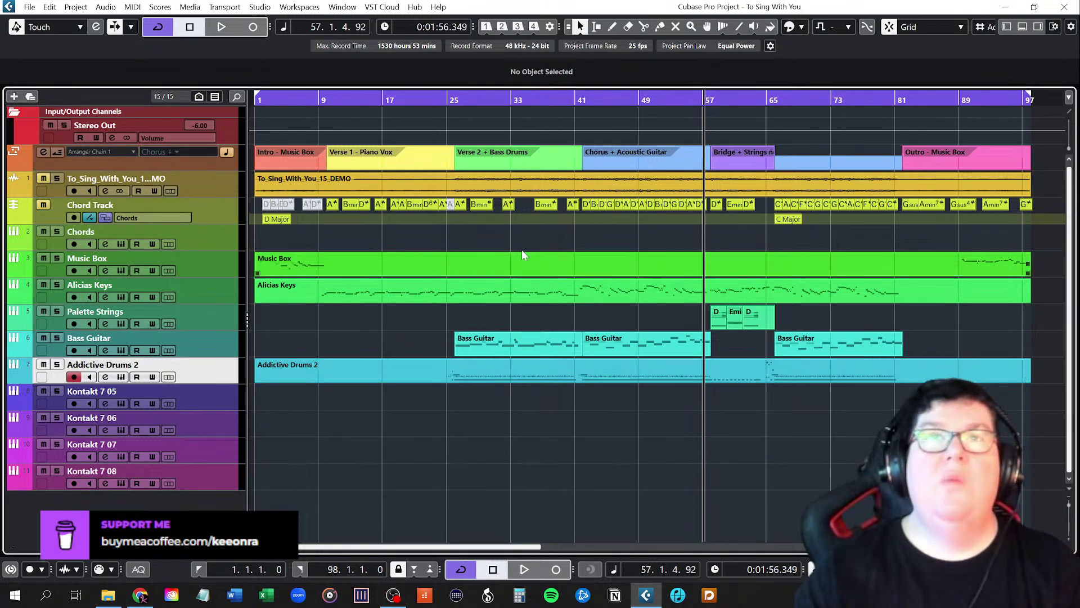
left_click(1007, 27)
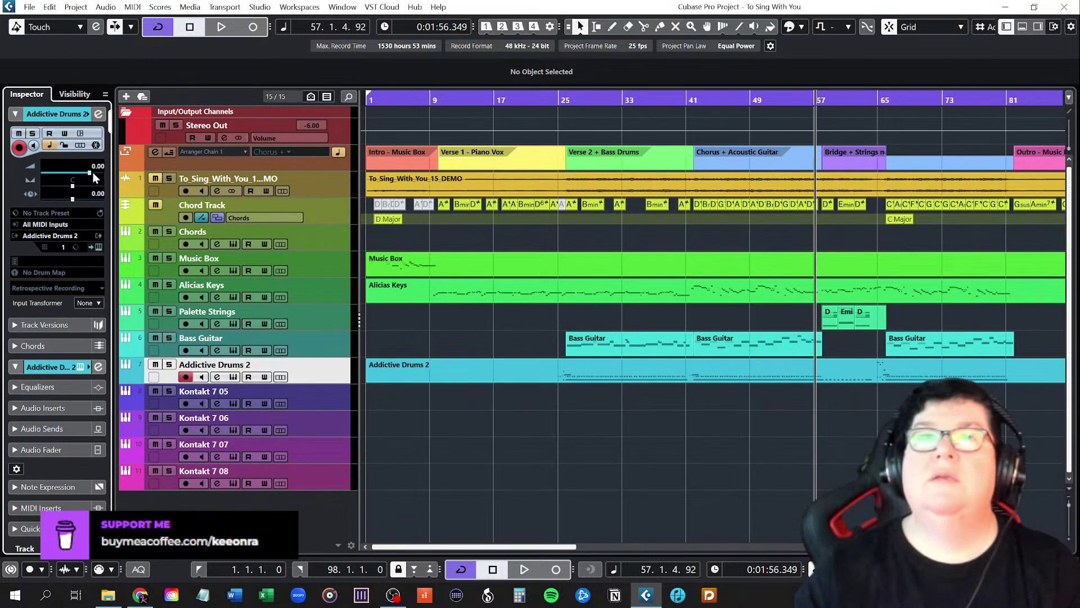
left_click(124, 141)
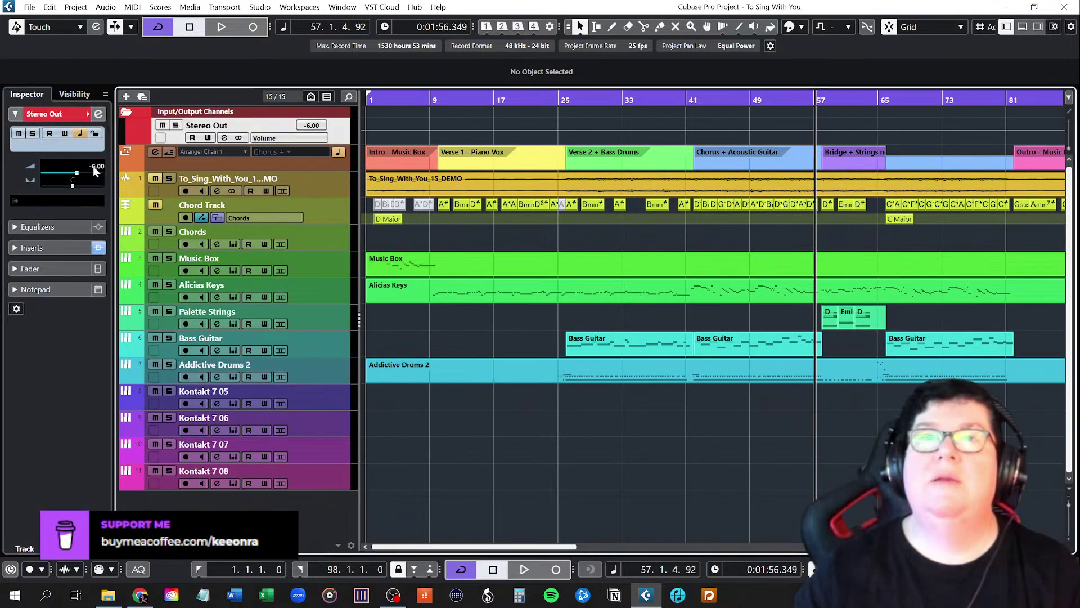
scroll(94, 165, "up", 1)
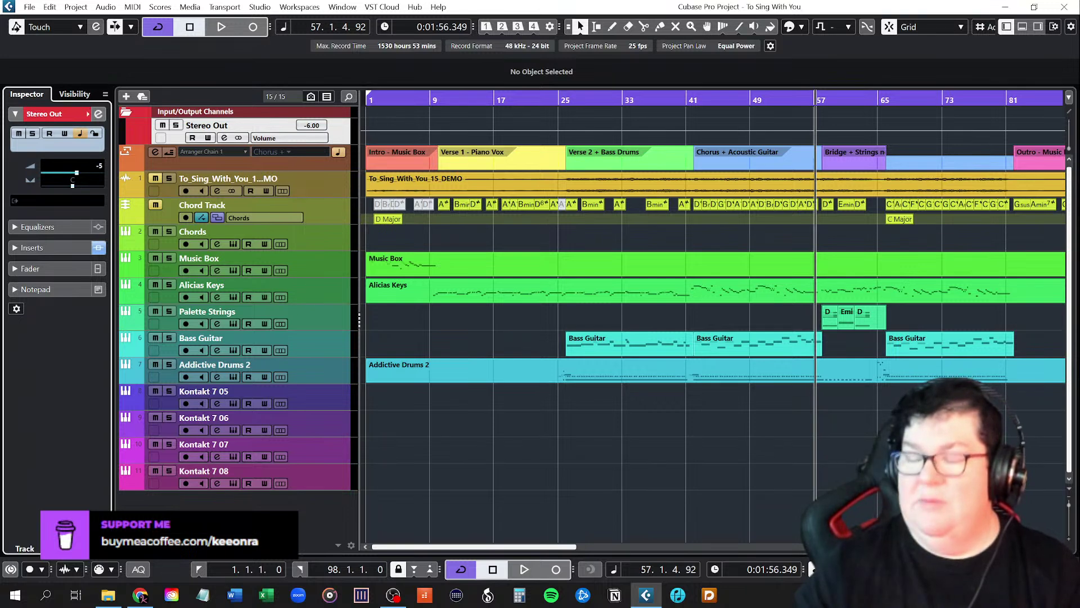
left_click(1006, 27)
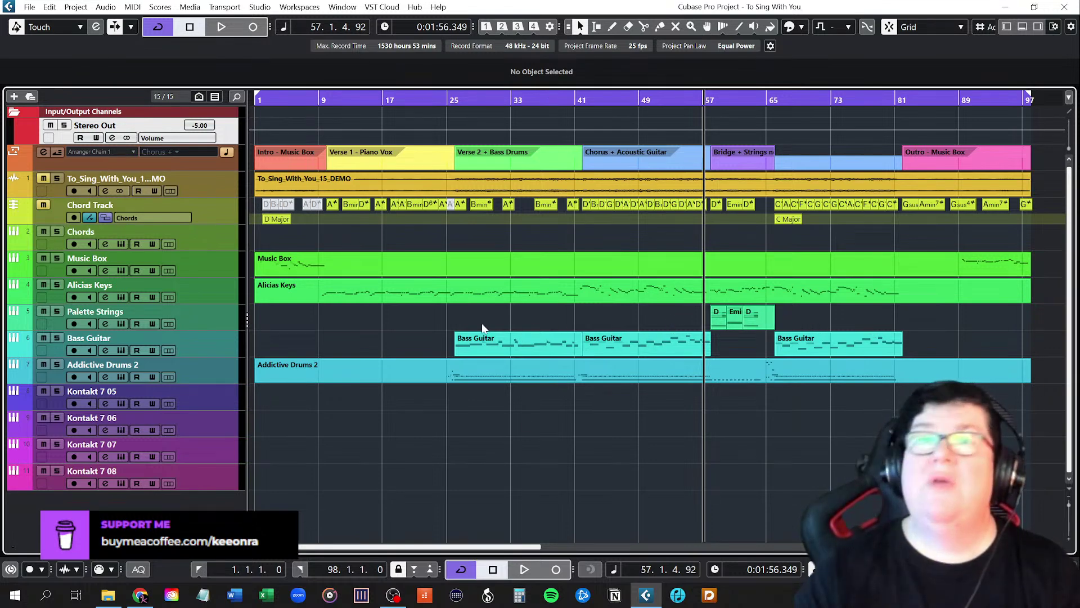
Open the Palette Strings instrument, adjust its modulation wheel and audition several notes across its keyboard range
left_click(349, 291)
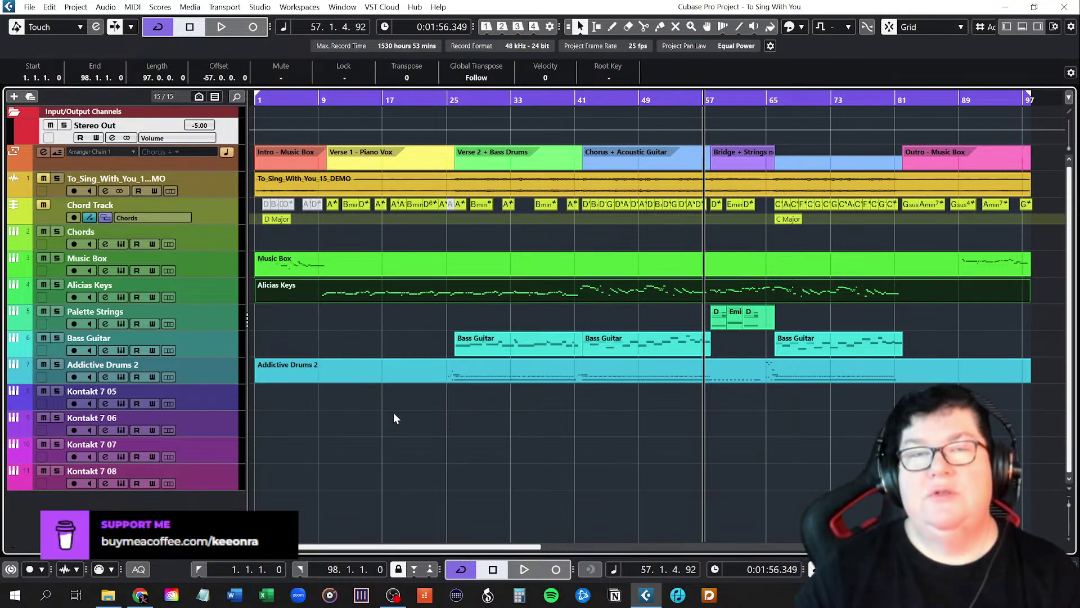
left_click(120, 323)
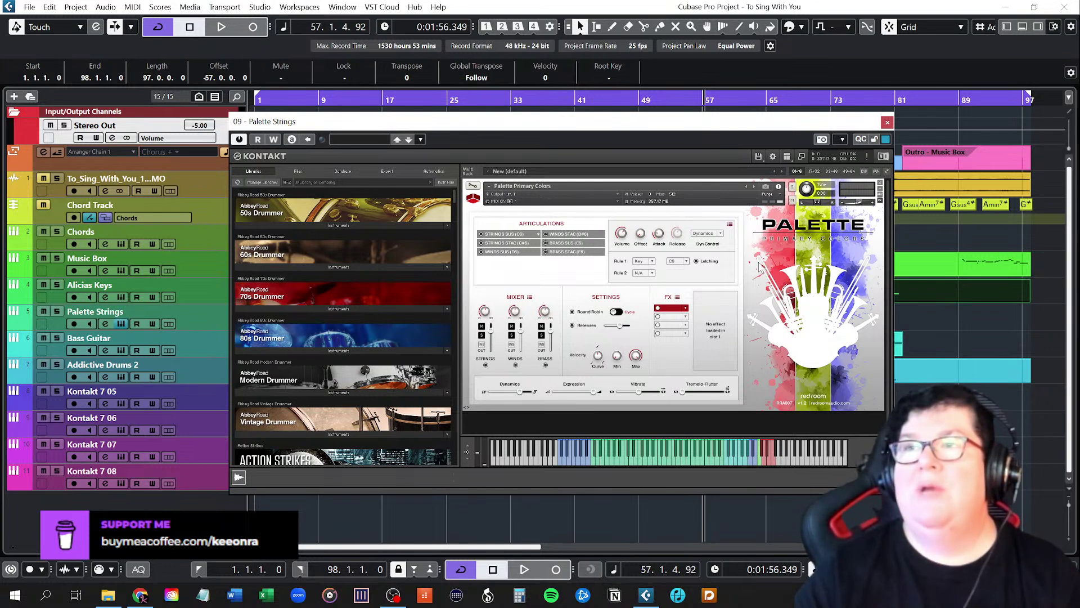
left_click_drag(484, 454, 483, 449)
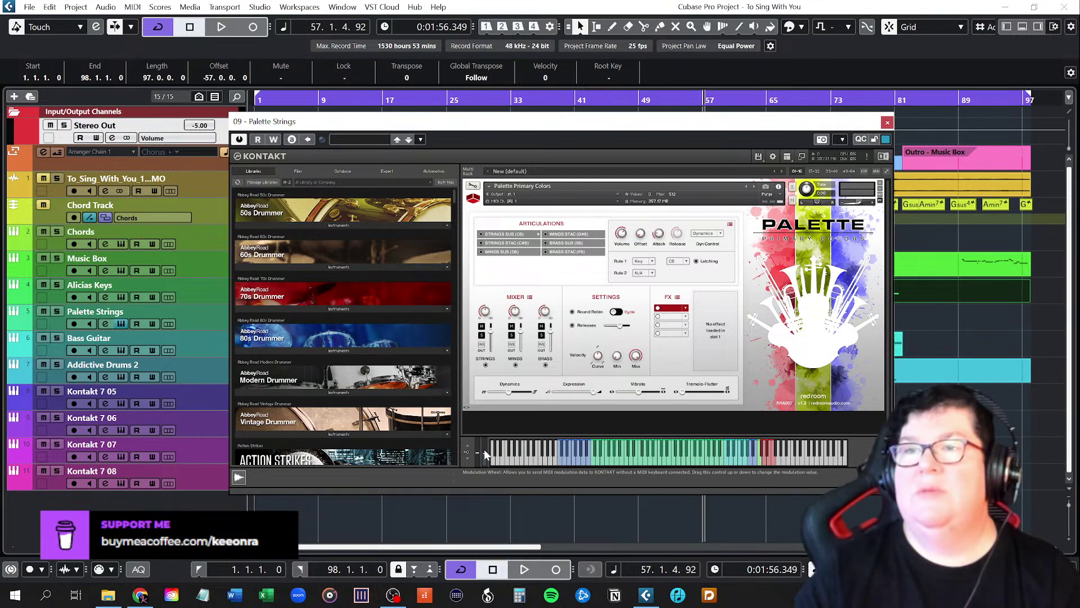
left_click(642, 461)
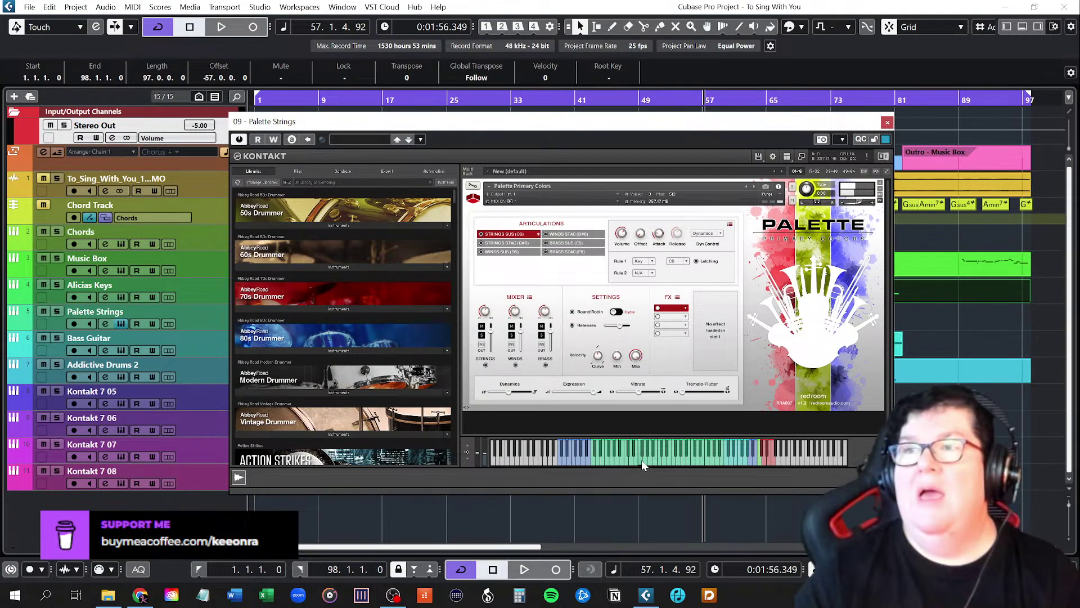
left_click(690, 461)
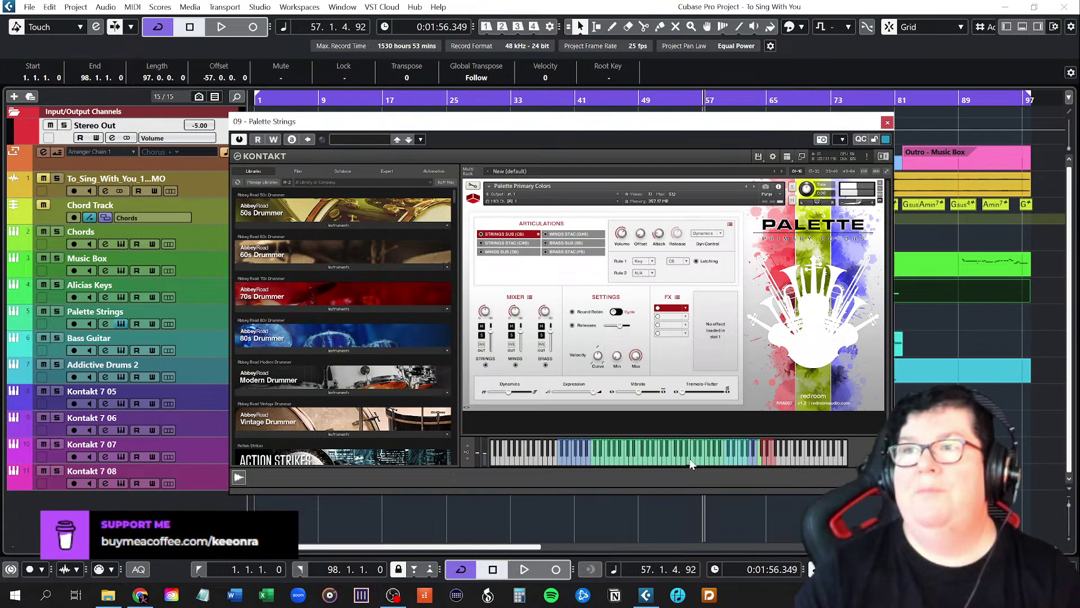
left_click(708, 461)
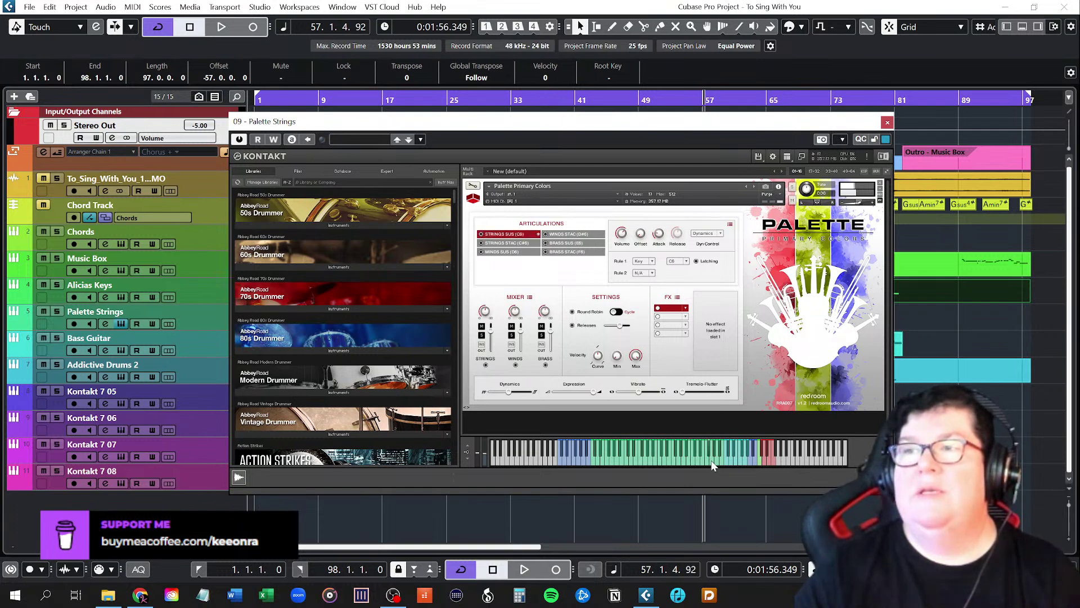
left_click(627, 462)
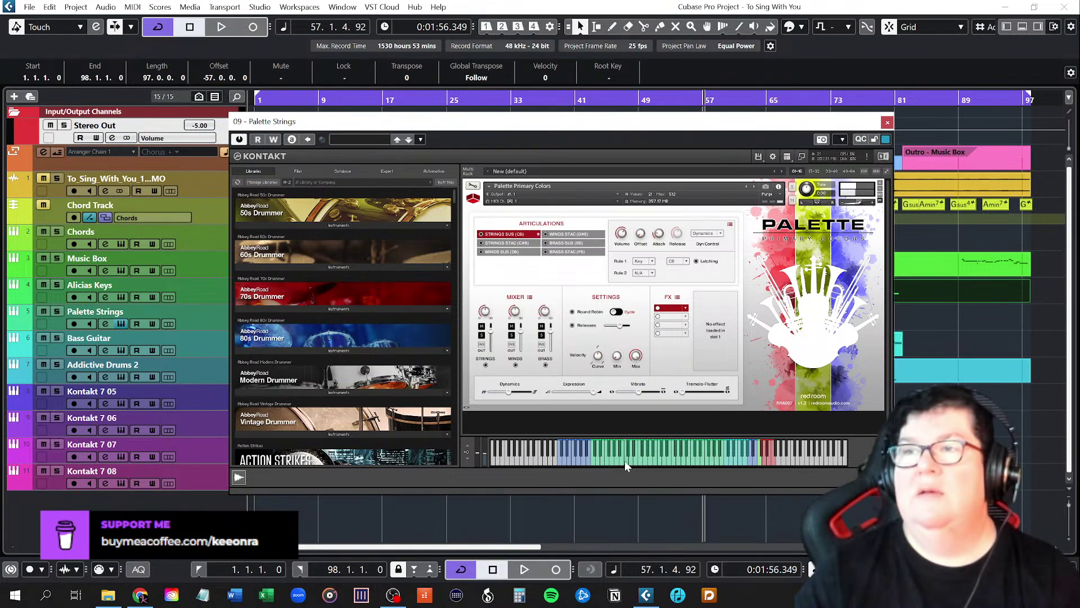
left_click(653, 462)
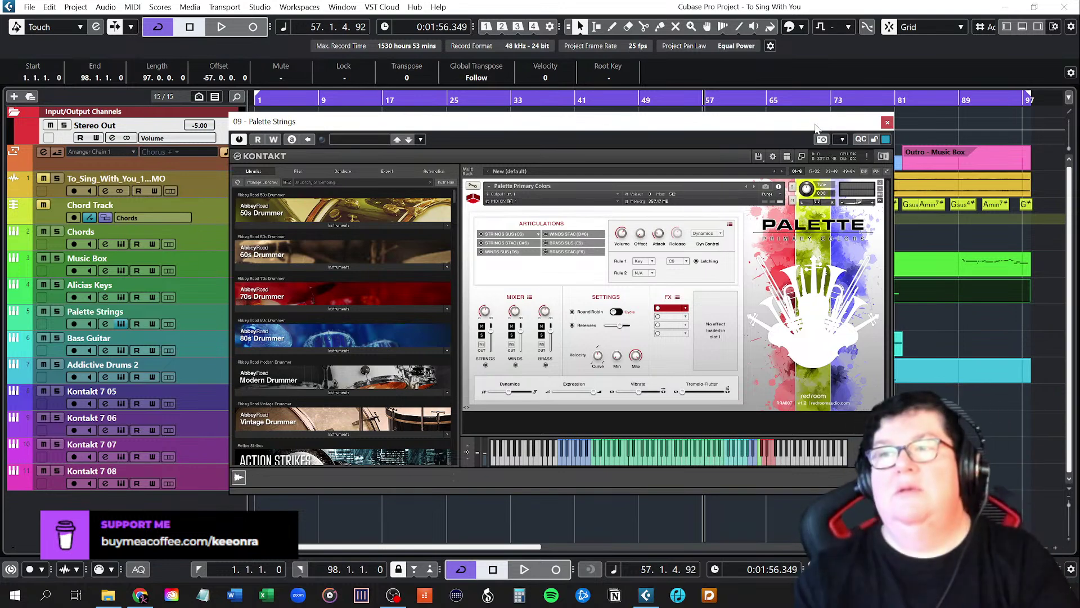
left_click(655, 461)
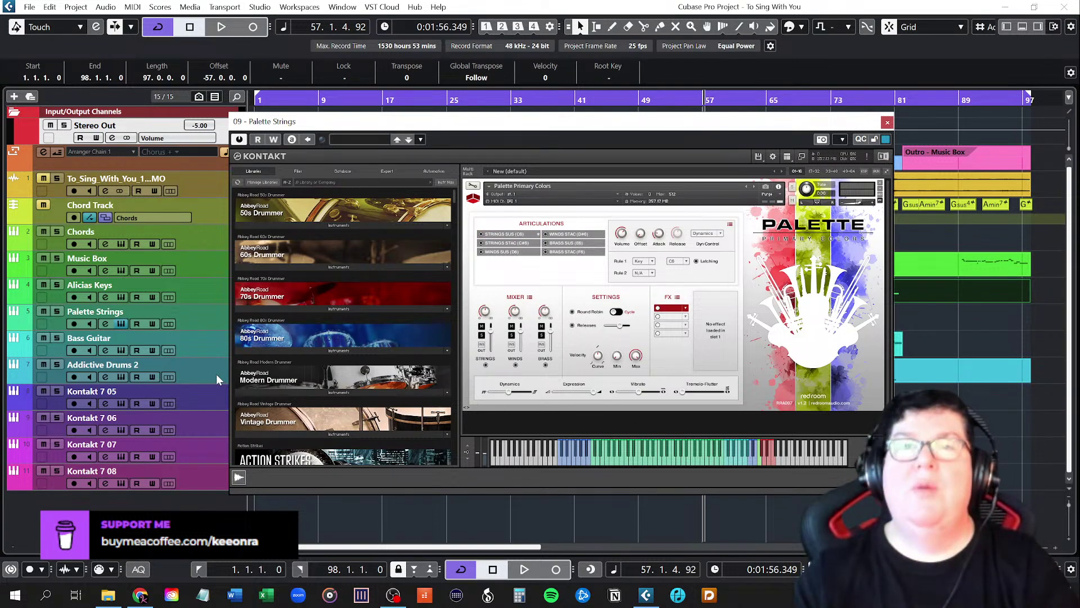
left_click(200, 323)
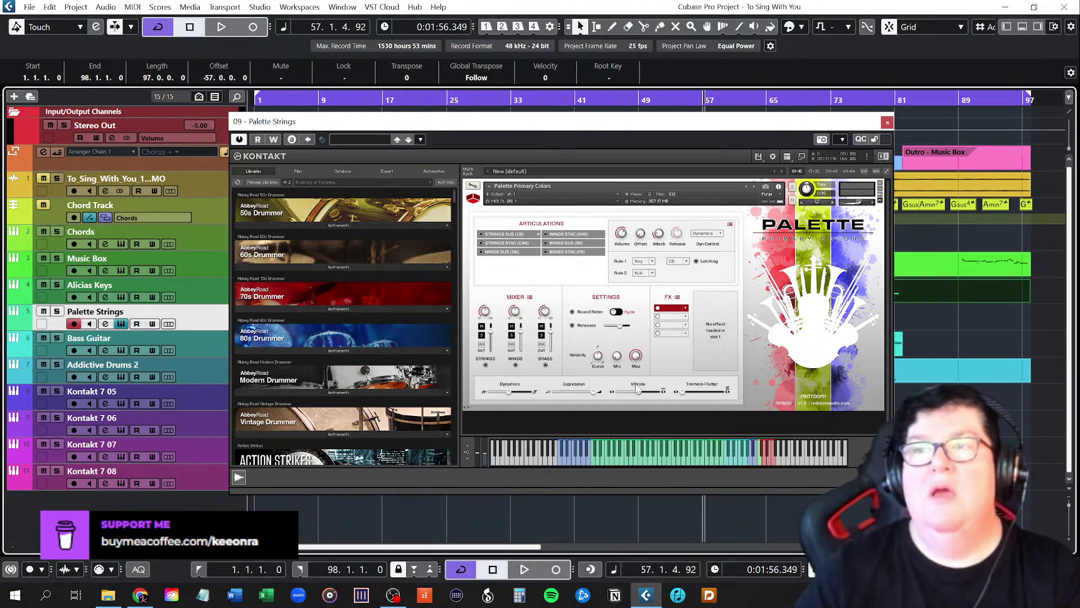
left_click(887, 124)
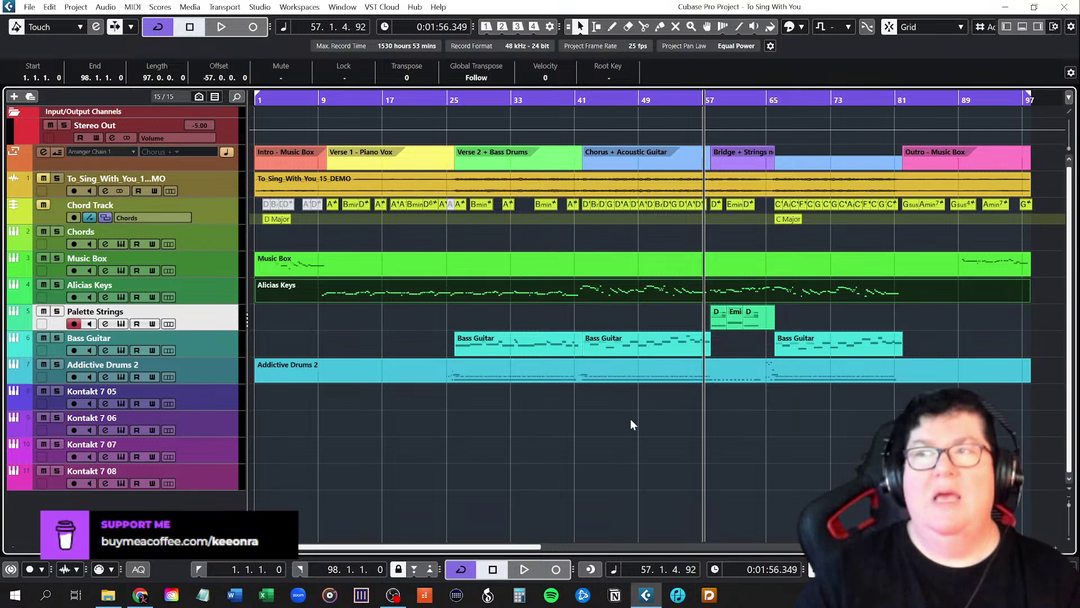
Play the song from bar 57 to bar 65 and mute the high notes around C6 at bar 65 in the Addictive Drums 2 part
key("space")
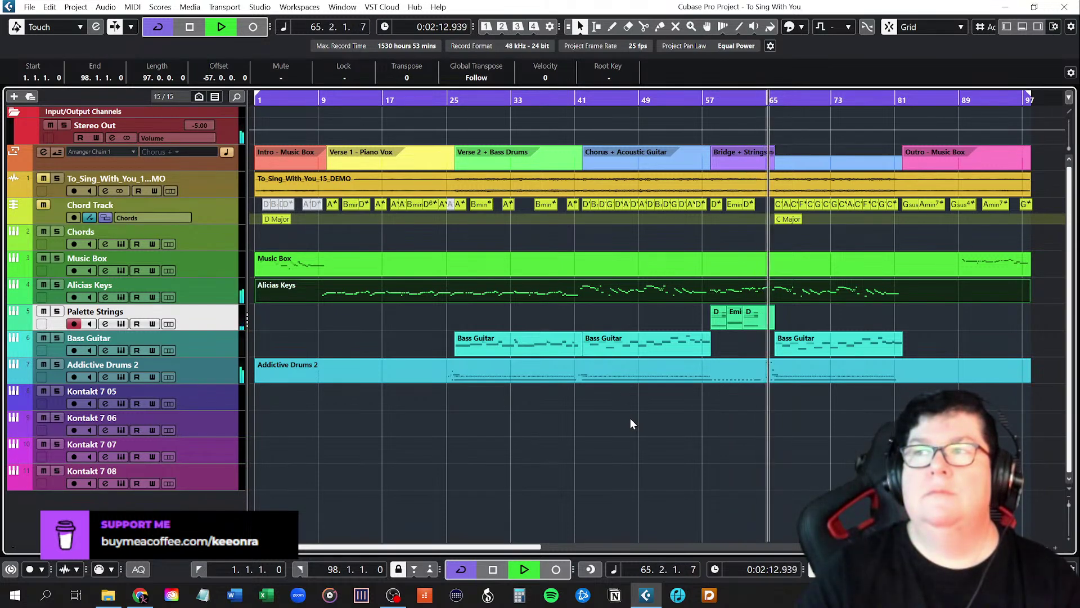
key("space")
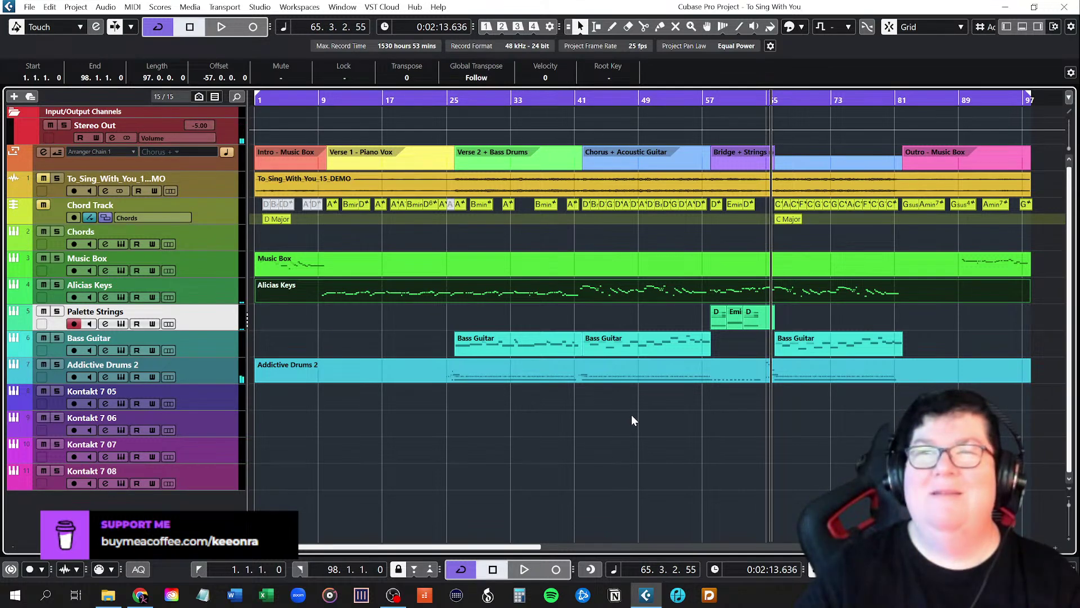
double_click(758, 368)
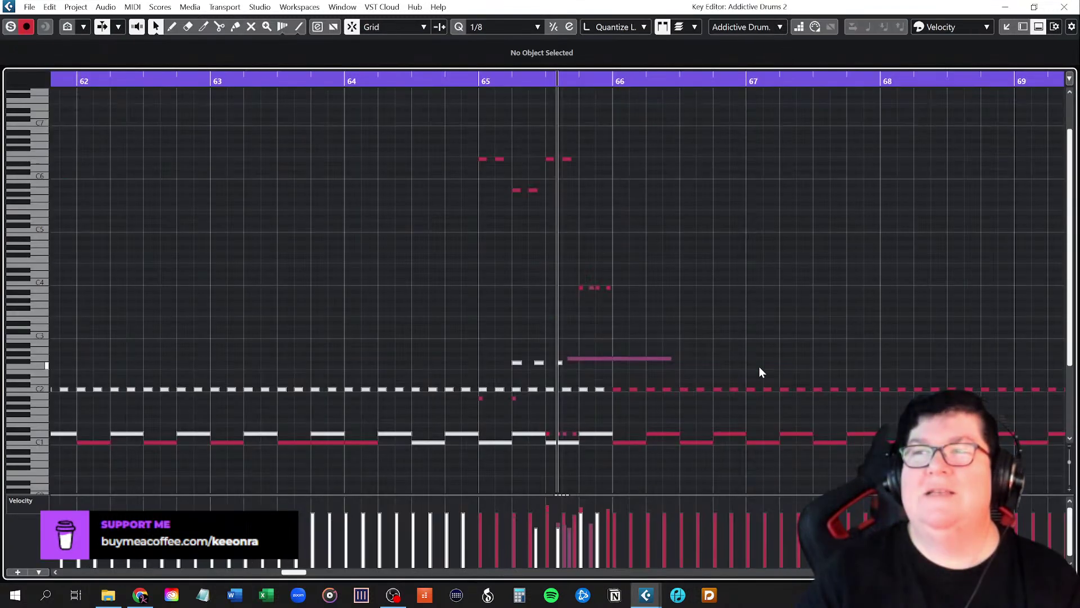
right_click(629, 119)
left_click(692, 119)
left_click(724, 120)
left_click_drag(472, 132, 615, 219)
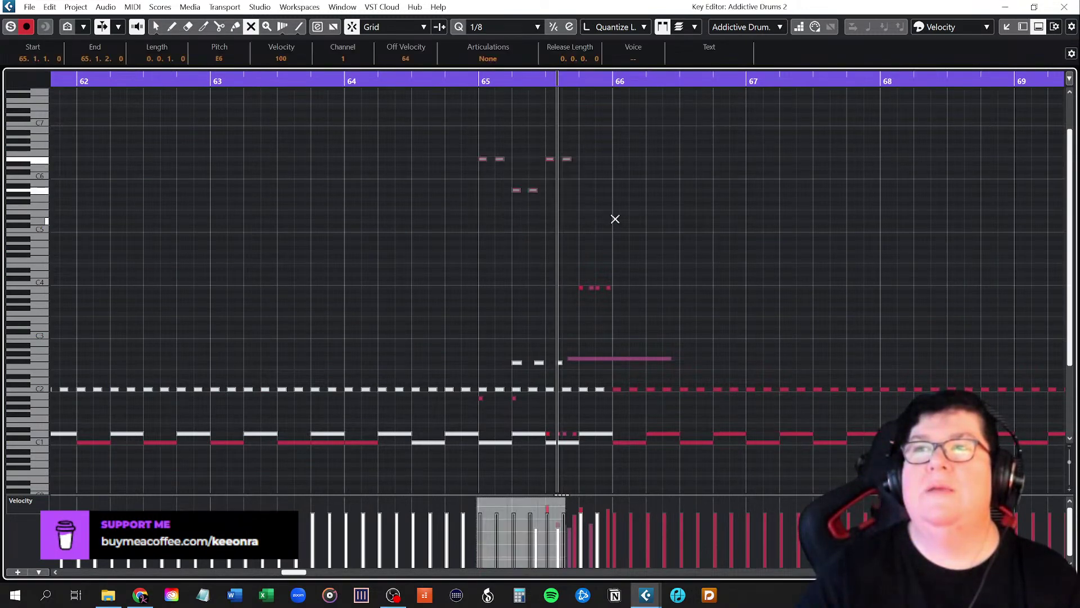
key("1")
left_click(617, 218)
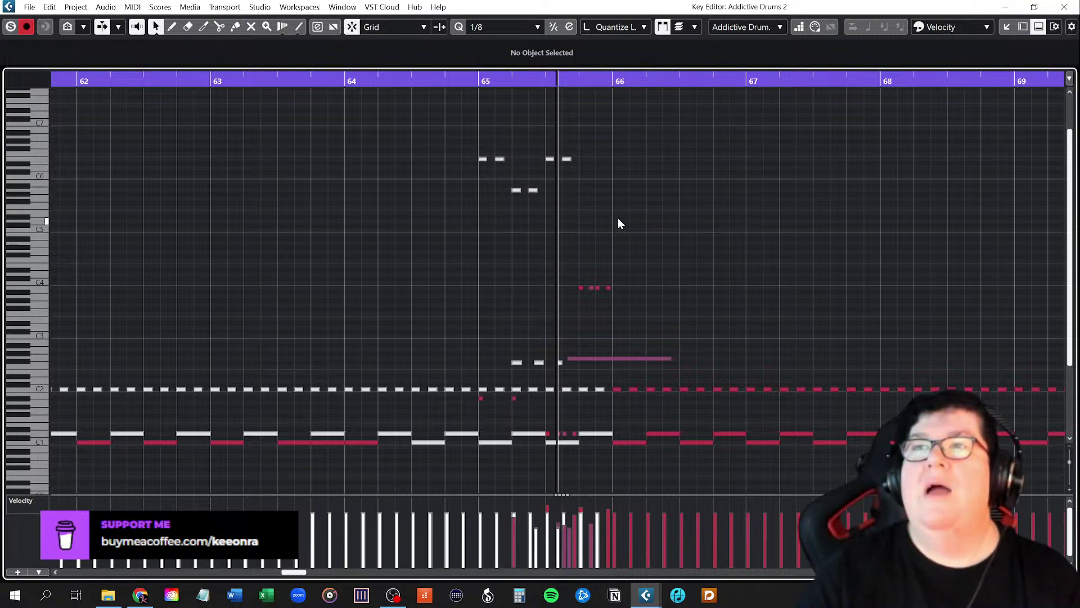
left_click(1074, 5)
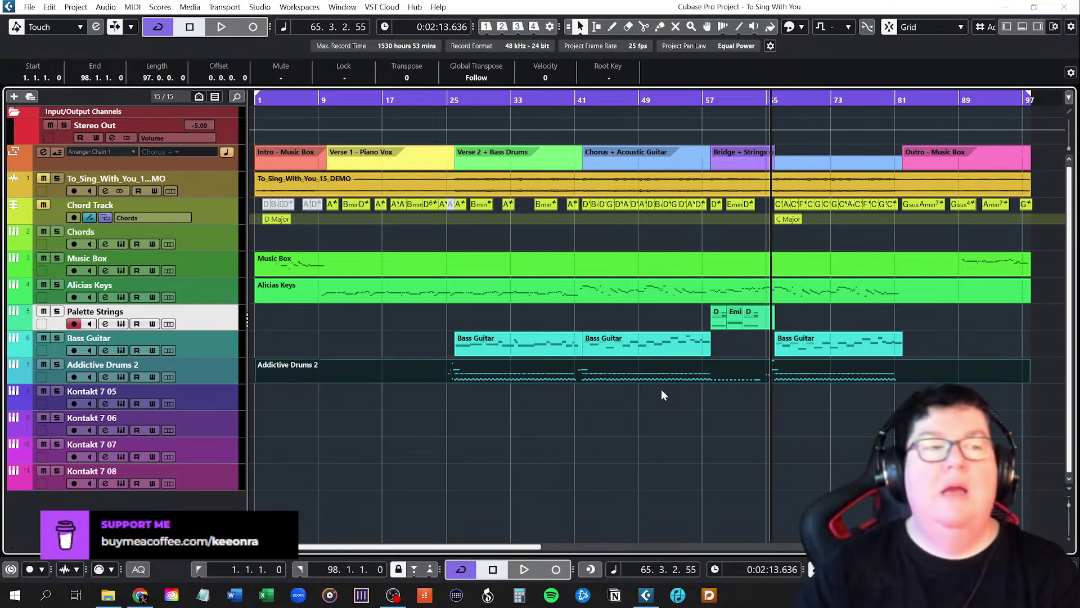
mouse_move(663, 383)
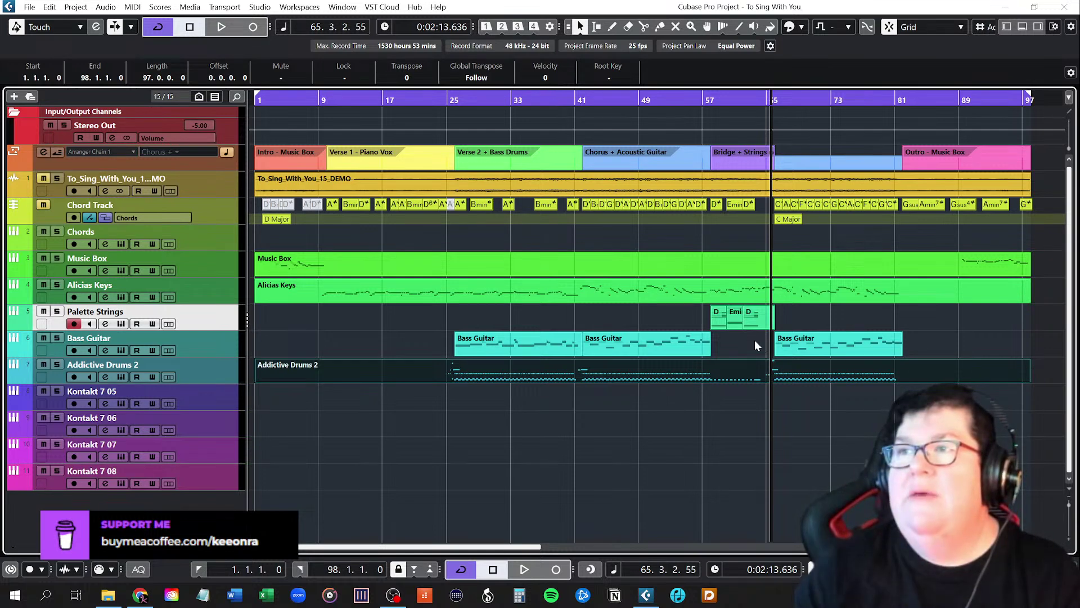
Glue the separate Palette Strings parts in the bridge into one part and give it the track's name
right_click(796, 318)
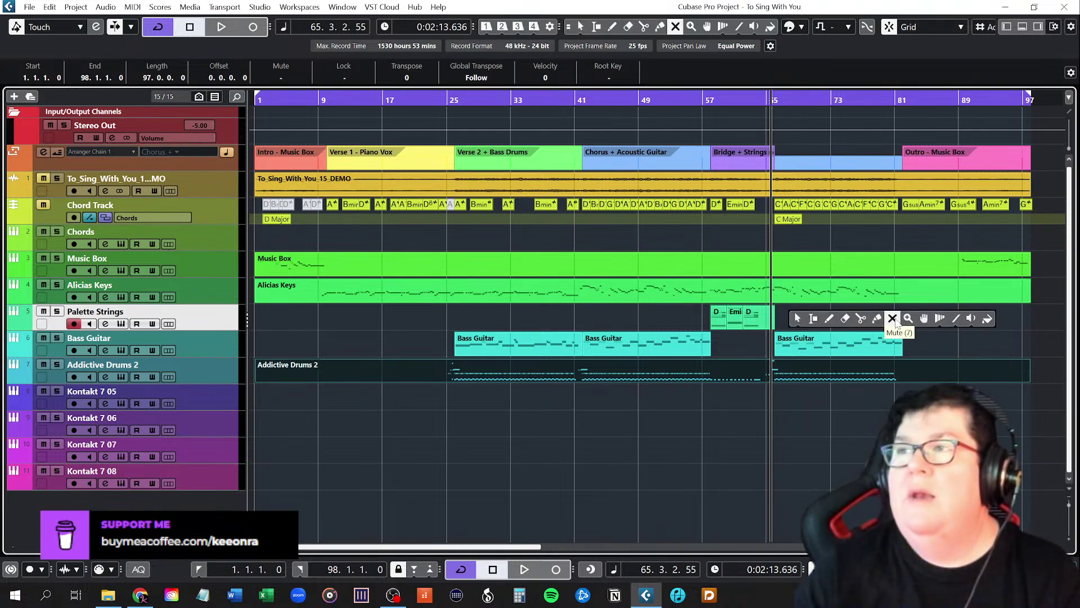
left_click(878, 319)
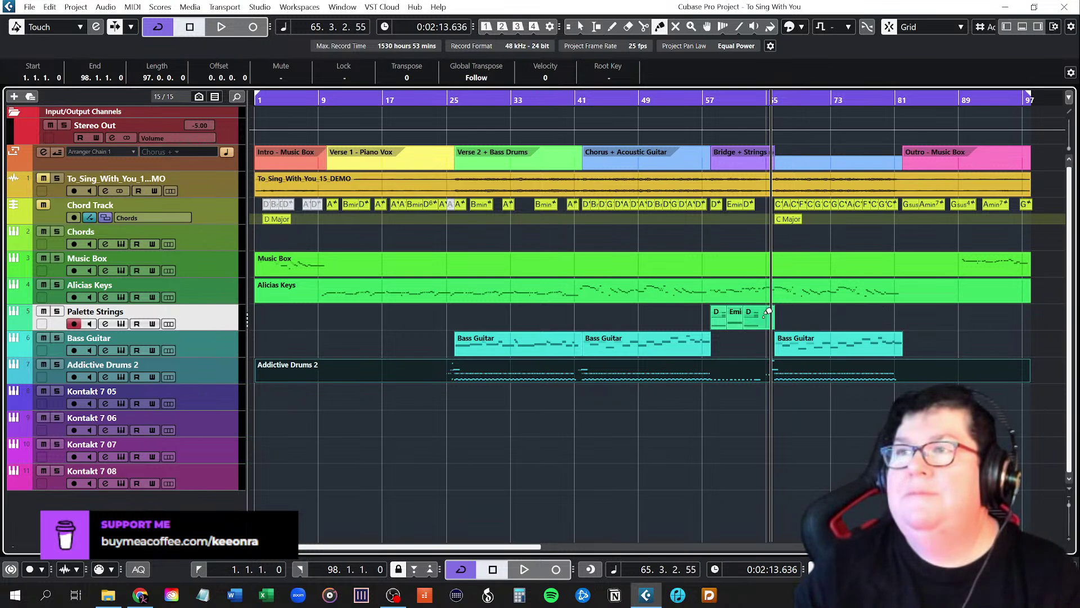
left_click(720, 315)
left_click(733, 315)
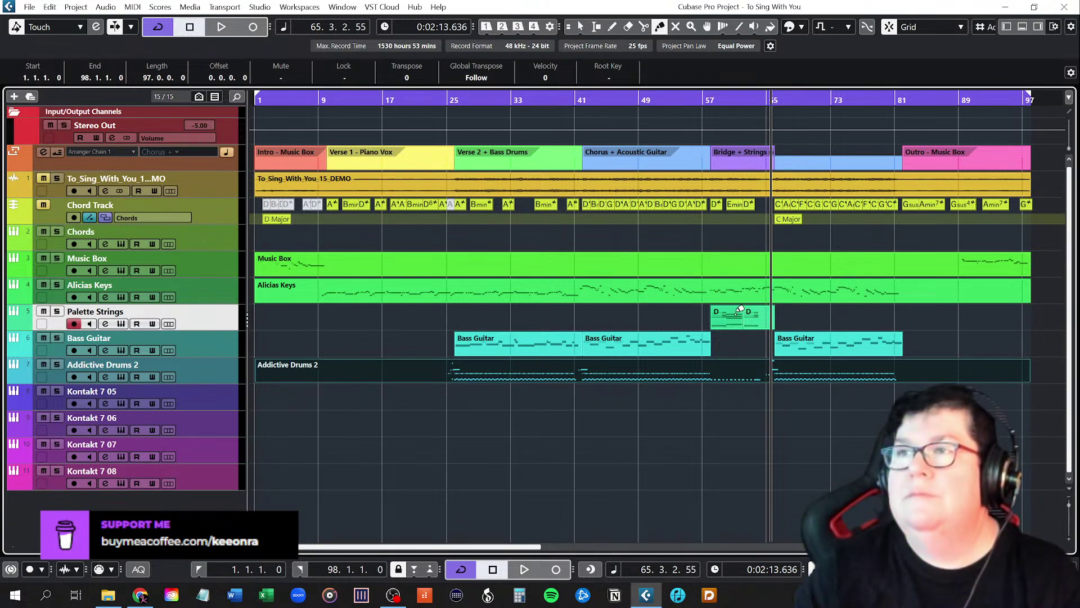
right_click(765, 318)
left_click(761, 321)
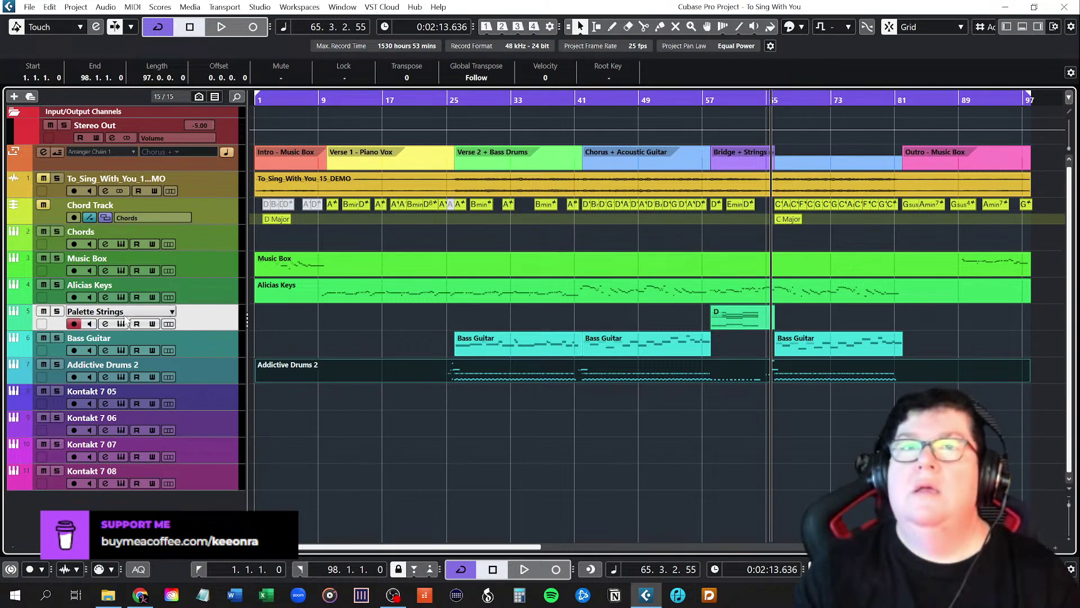
double_click(93, 311)
key("Return")
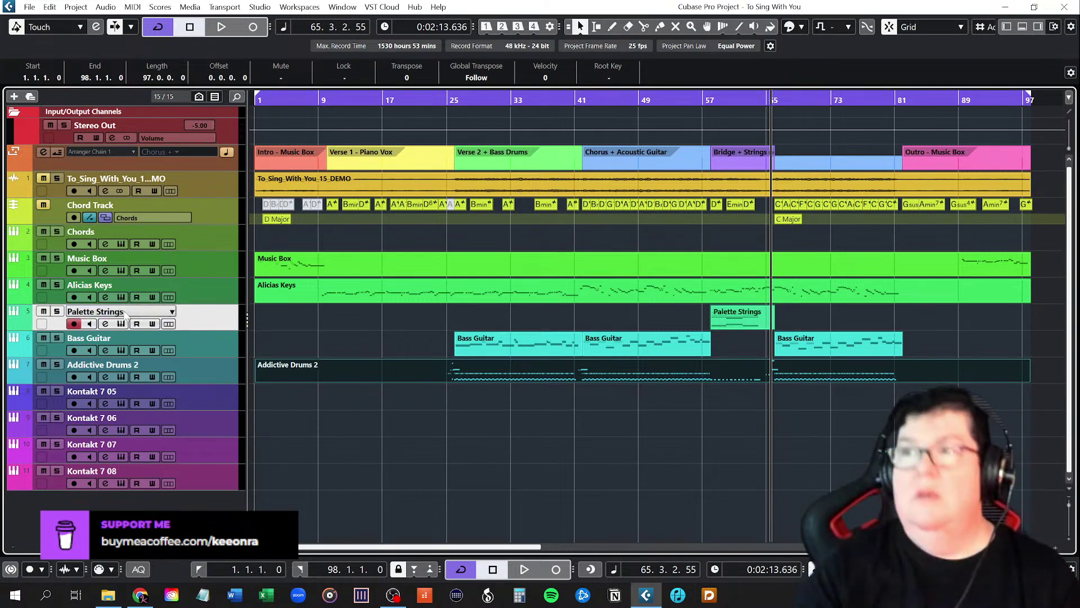
Place the project cursor at the start of the bridge, bar 58, and open the Alicias Keys part for note editing
left_click(714, 101)
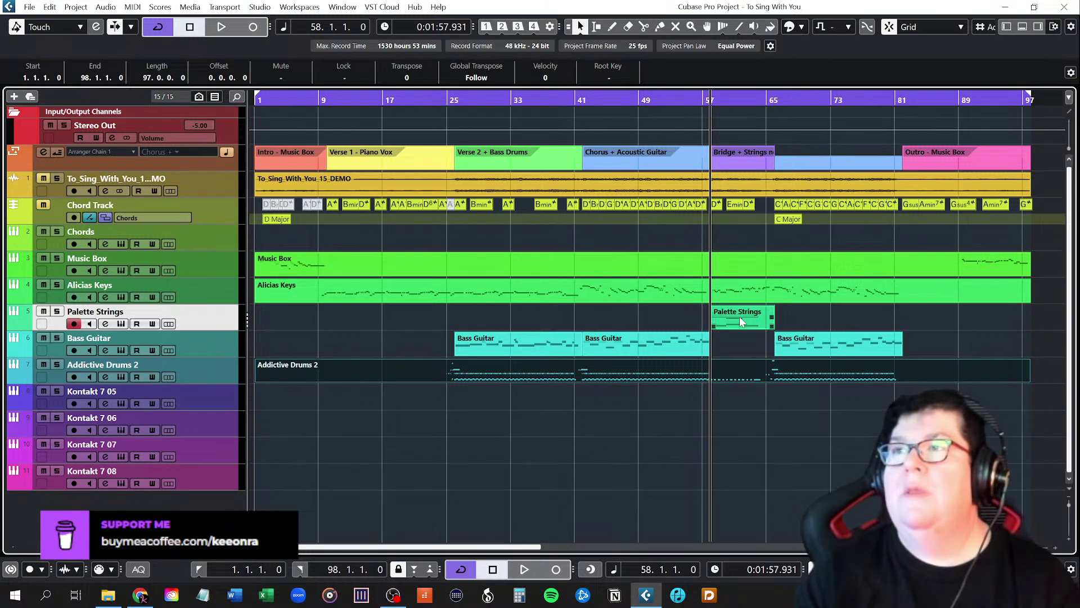
left_click(723, 289)
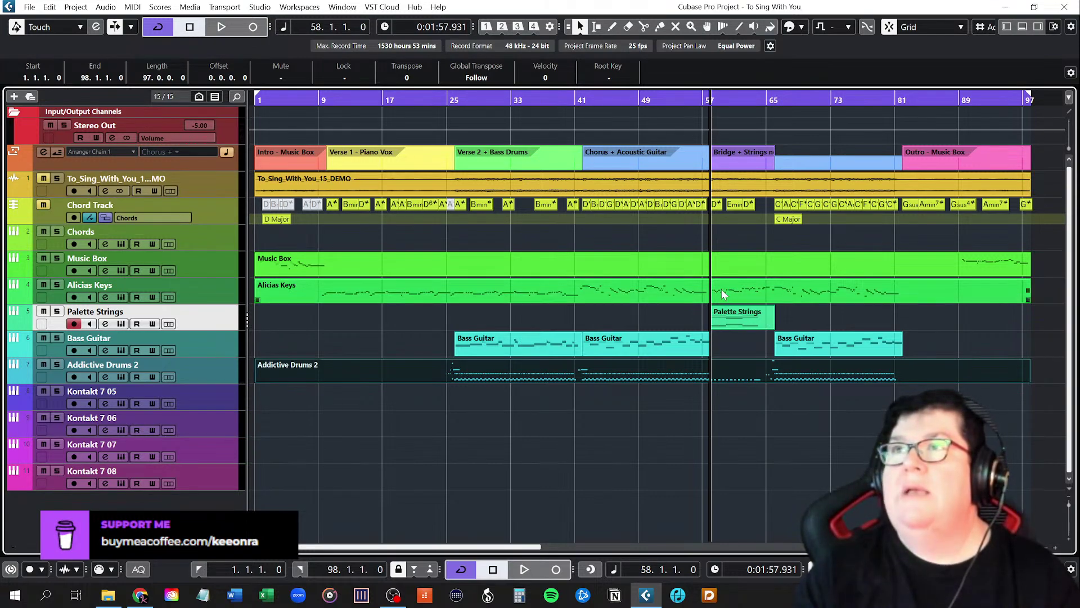
left_click(735, 350)
scroll(744, 332, "up", 8)
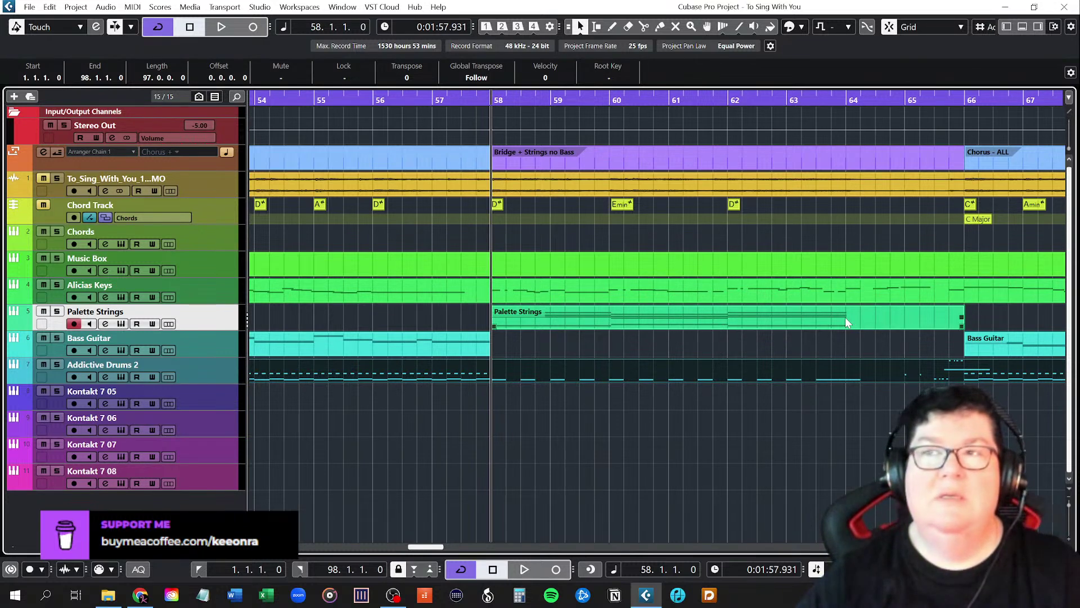
double_click(502, 291)
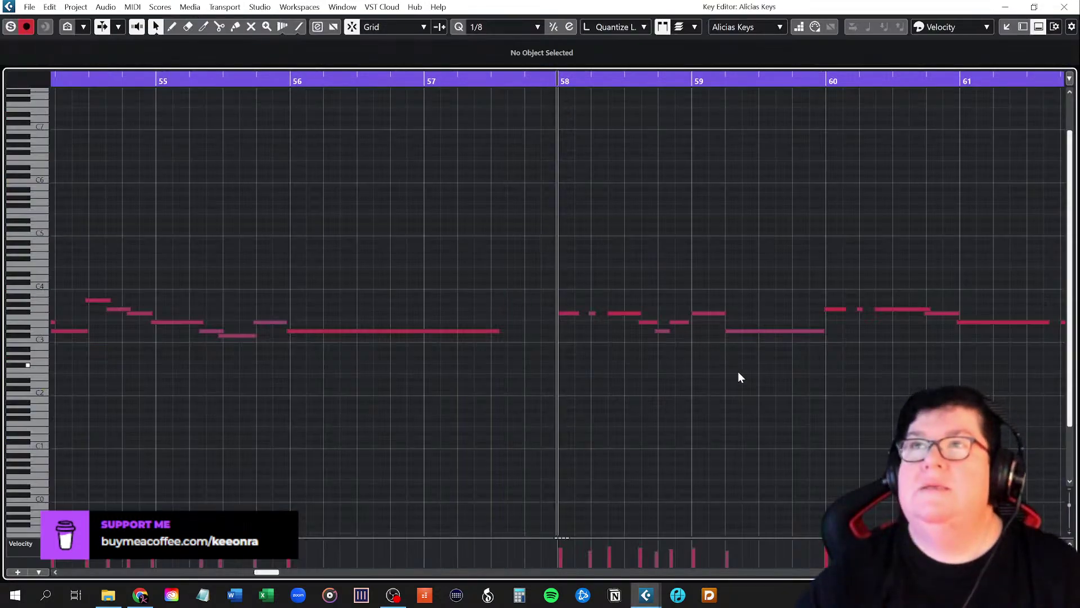
Copy the Alicias Keys melody notes from bar 58 through bar 65 and close the Key Editor
scroll(700, 387, "up", 2)
scroll(700, 387, "down", 3)
scroll(700, 387, "down", 6)
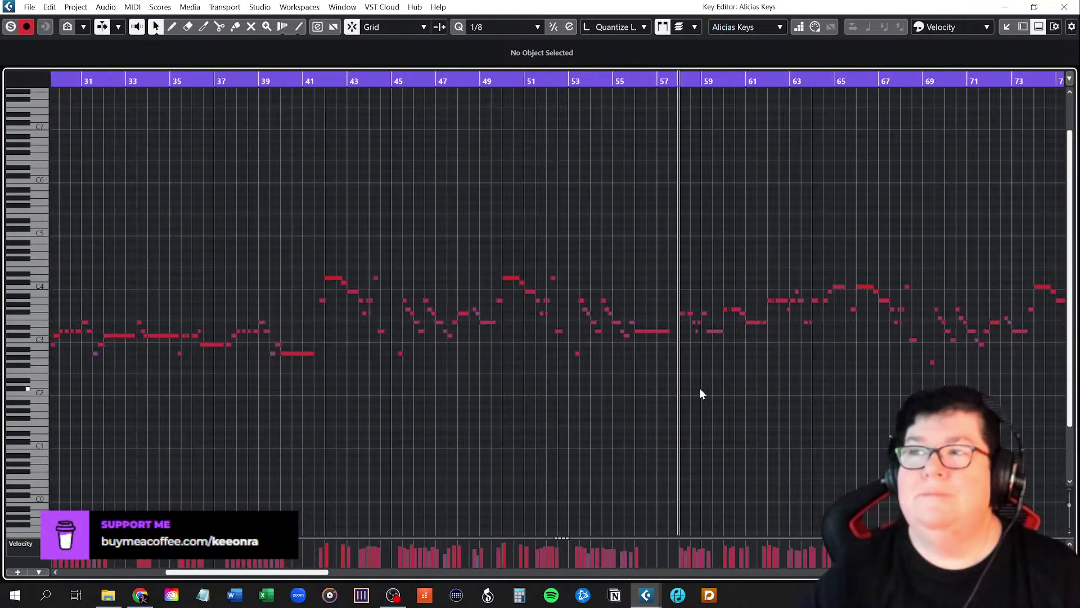
scroll(800, 404, "right", 5)
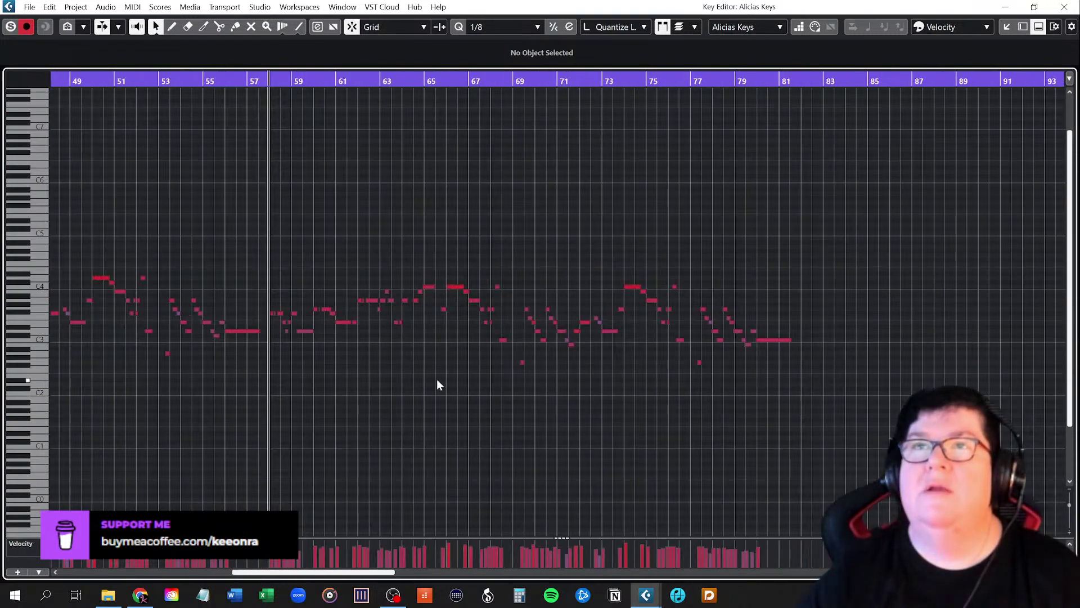
scroll(419, 377, "up", 3)
scroll(418, 377, "left", 3)
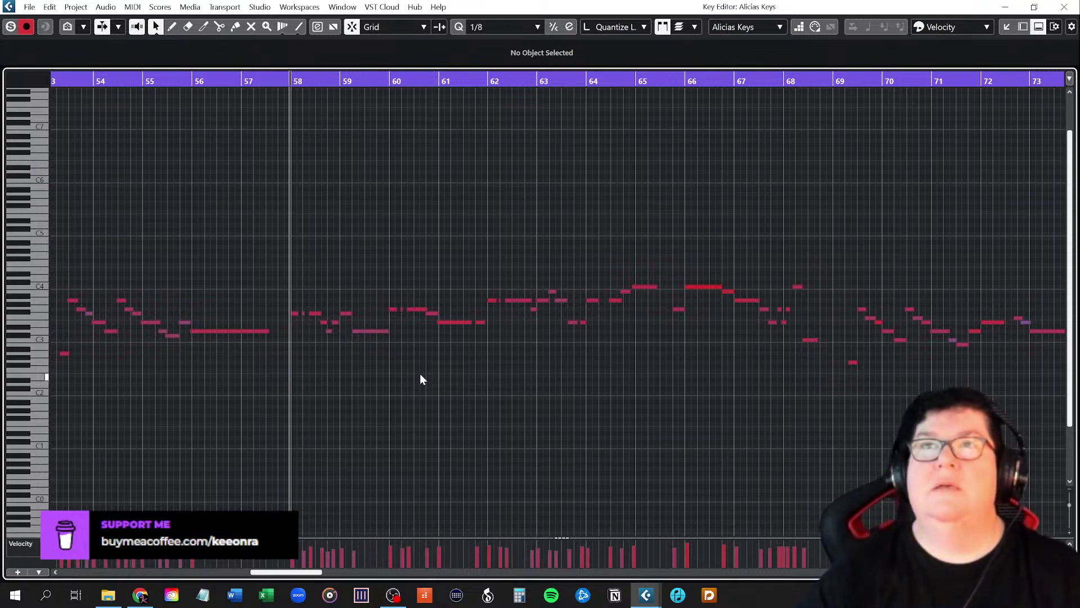
scroll(371, 360, "up", 5)
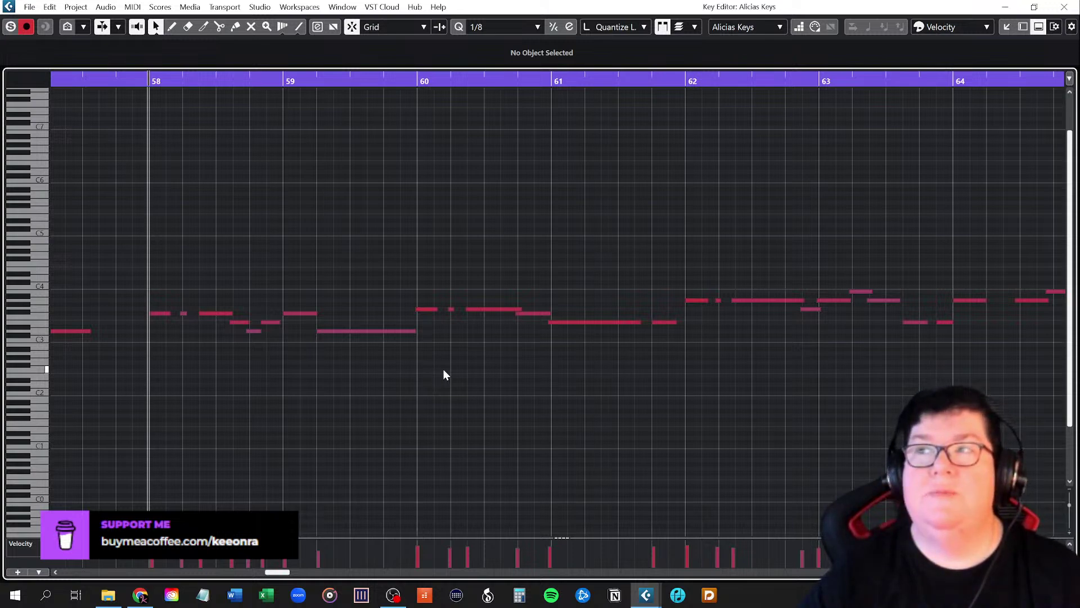
scroll(458, 380, "down", 2)
scroll(456, 386, "down", 1)
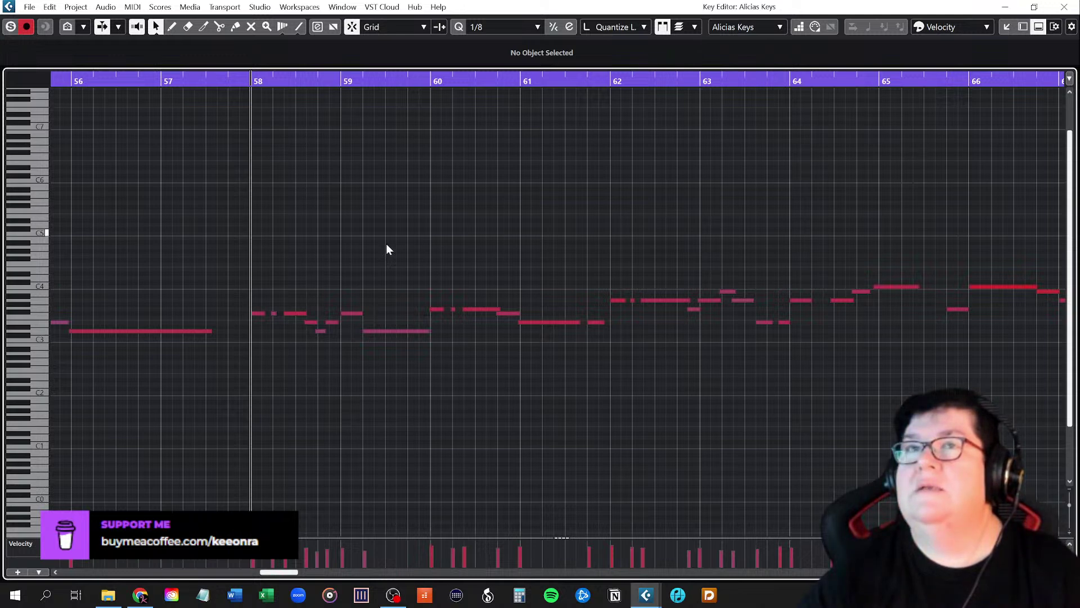
left_click_drag(255, 215, 943, 402)
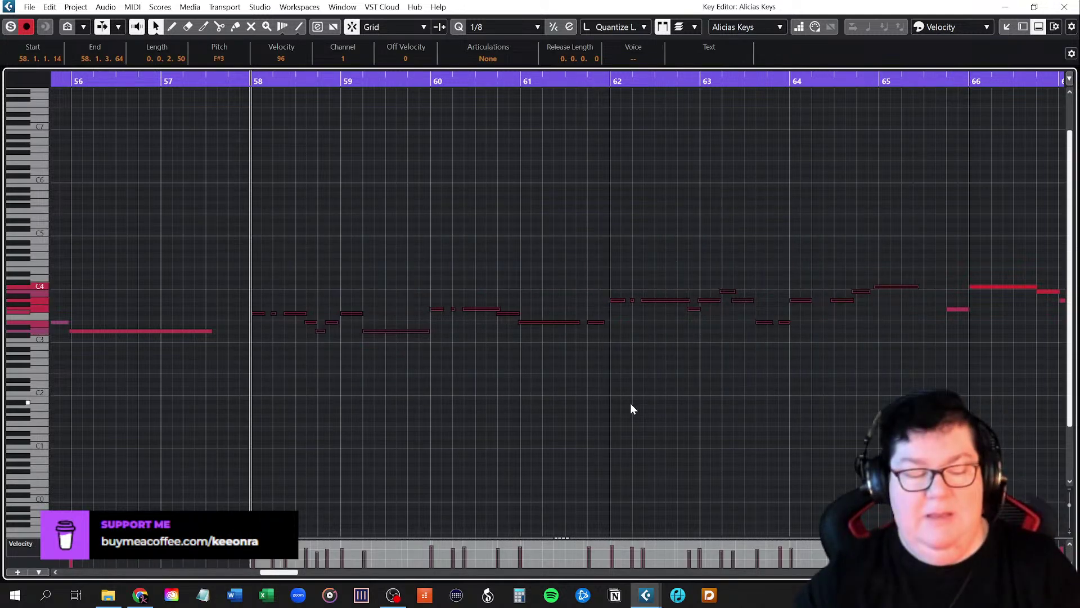
left_click(1067, 8)
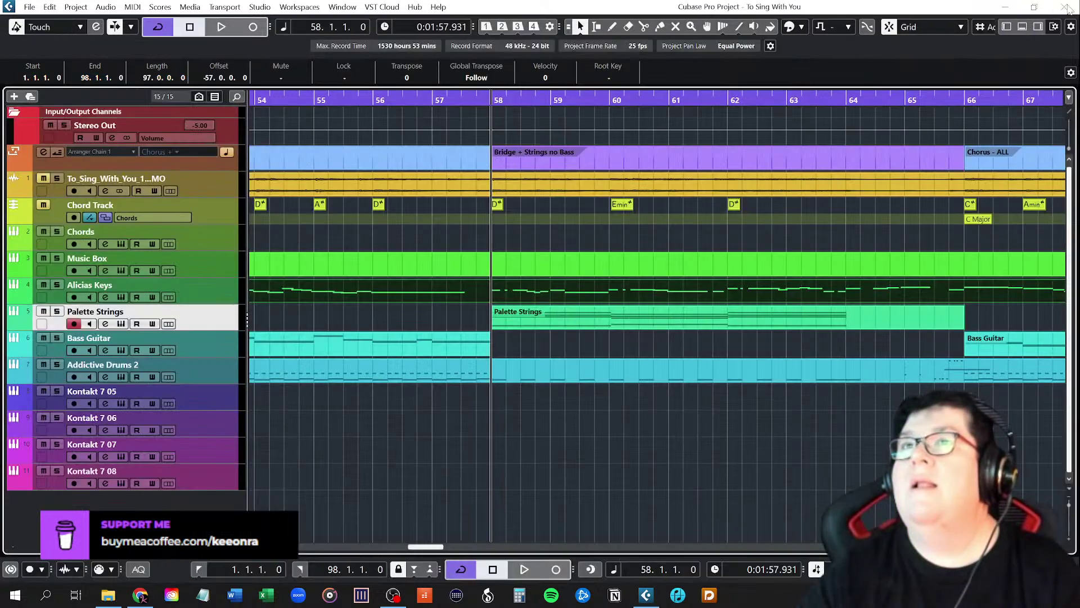
Paste the copied melody into the Palette Strings part at bar 58 and transpose it up two octaves
double_click(565, 320)
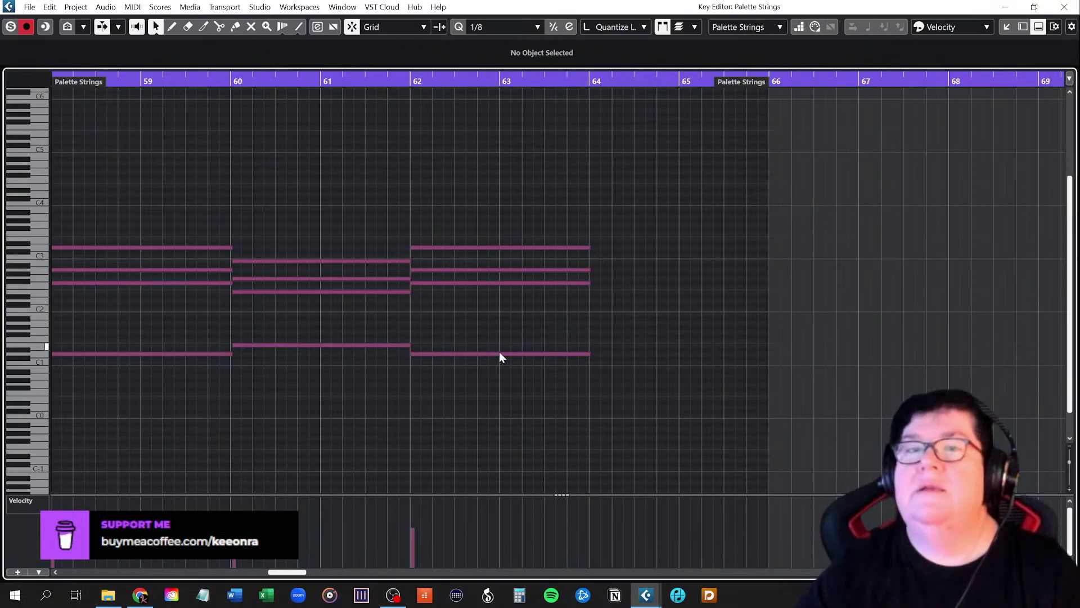
left_click_drag(294, 572, 283, 571)
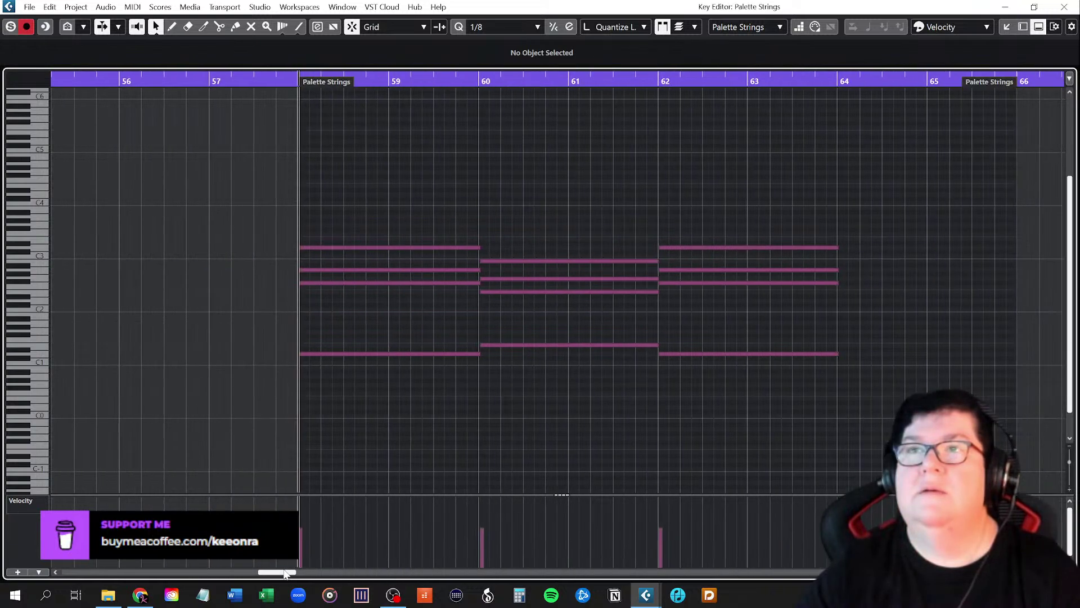
key("ctrl+v")
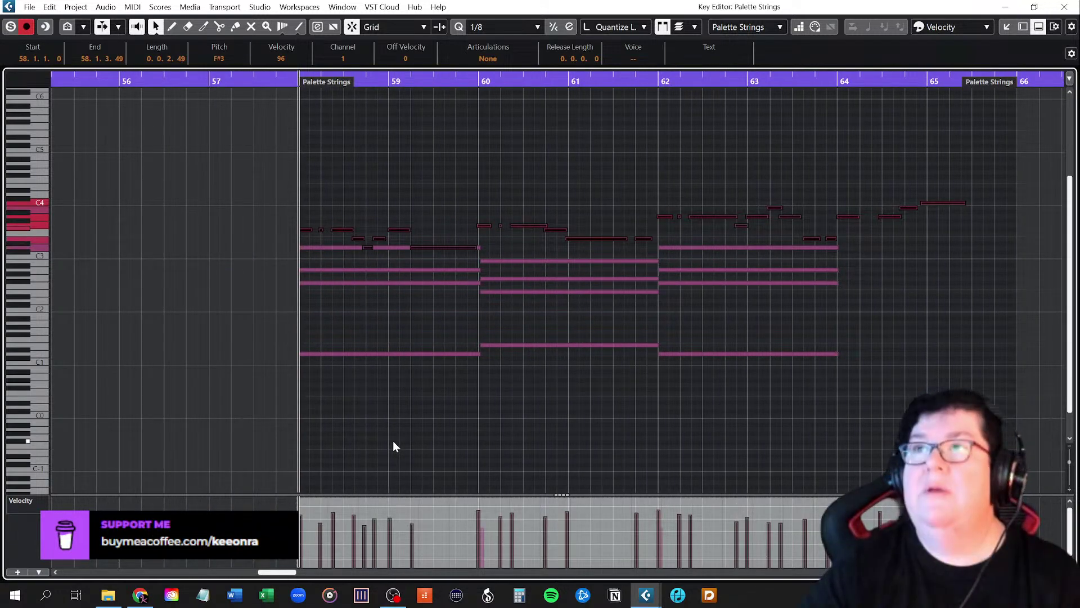
key("shift+Up")
key("shift+Up")
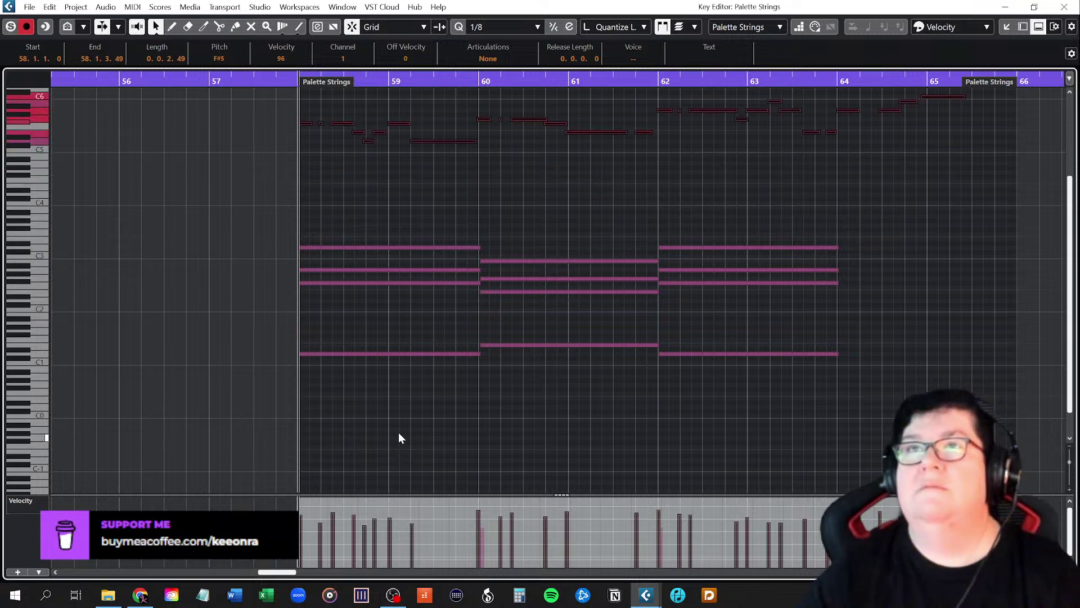
scroll(431, 437, "up", 3)
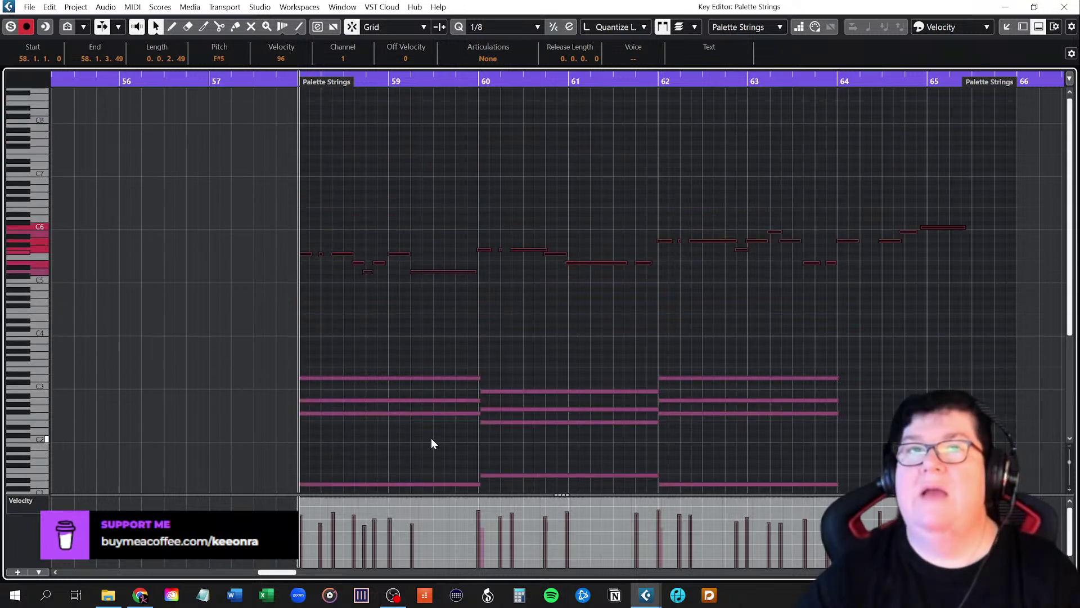
Mute all the pasted melody notes between C5 and C6 in the Palette Strings part and return to the selection tool
left_click_drag(283, 191, 996, 290)
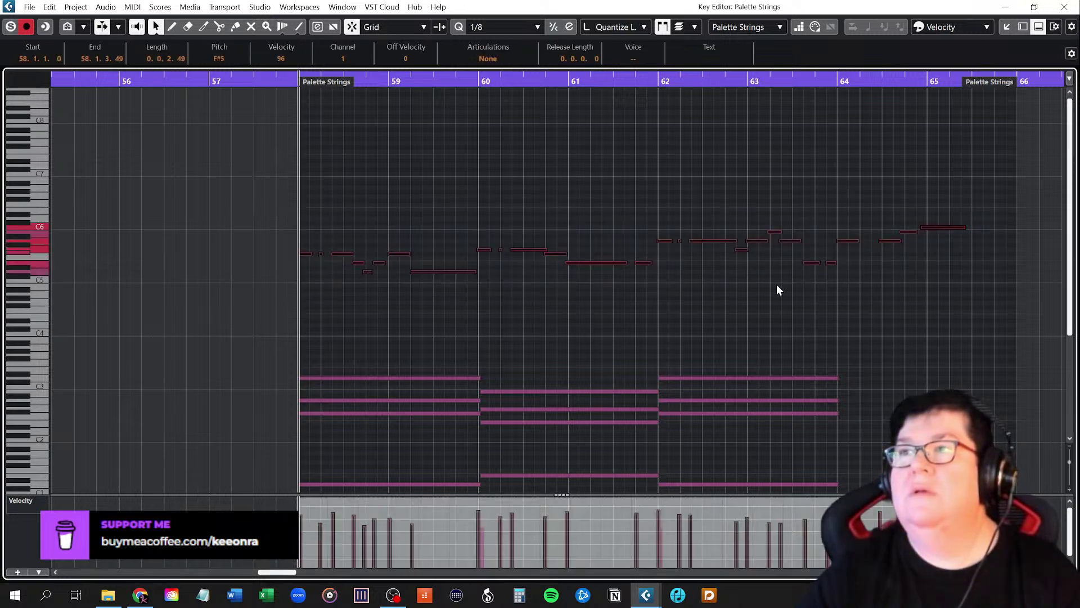
right_click(777, 285)
left_click(870, 290)
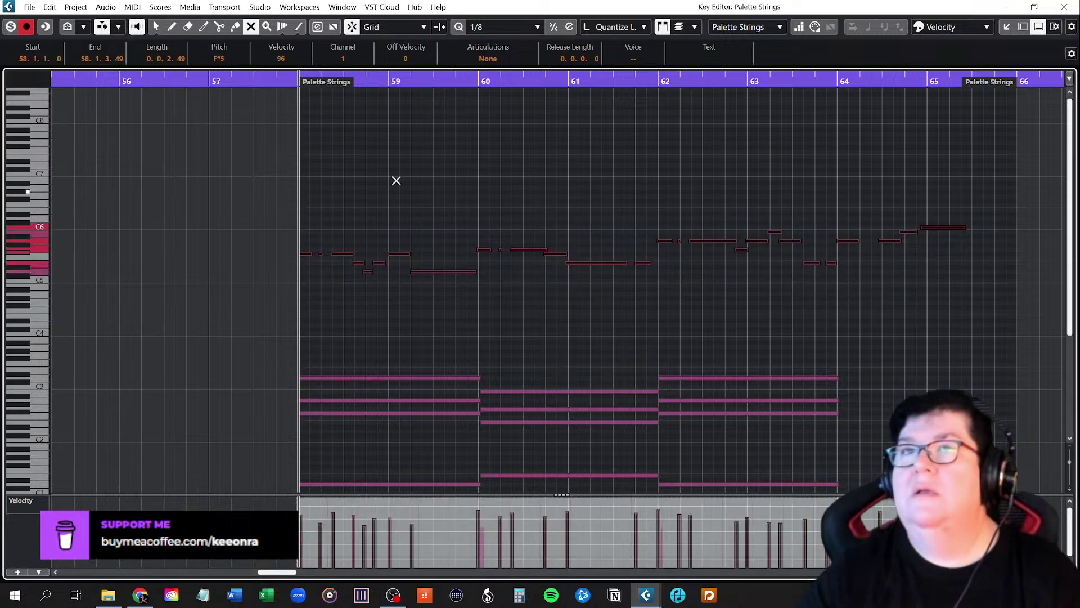
left_click_drag(289, 173, 996, 328)
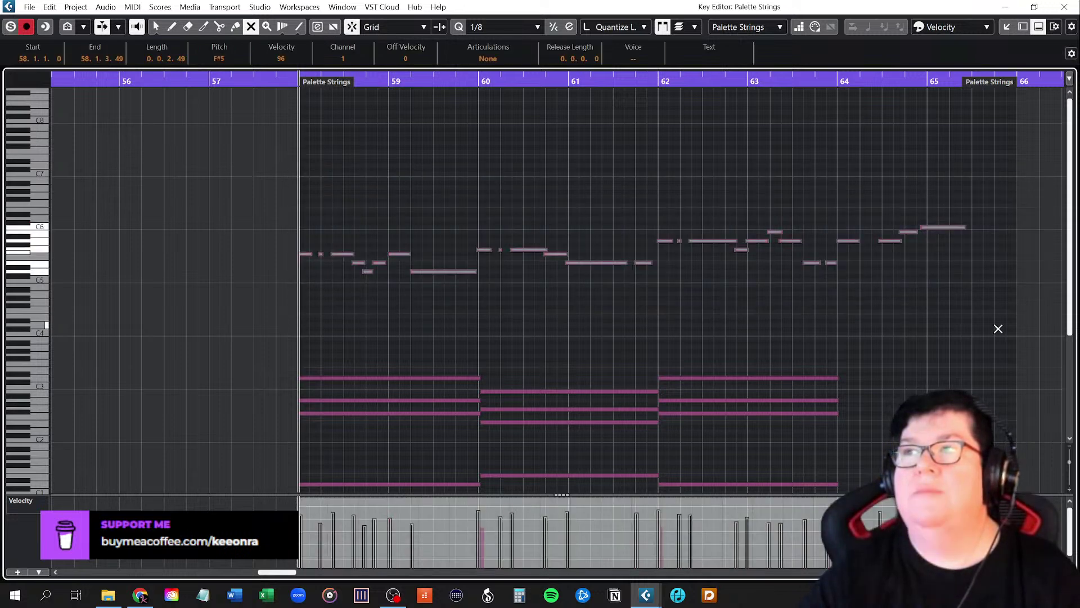
right_click(640, 304)
left_click(641, 305)
left_click(639, 305)
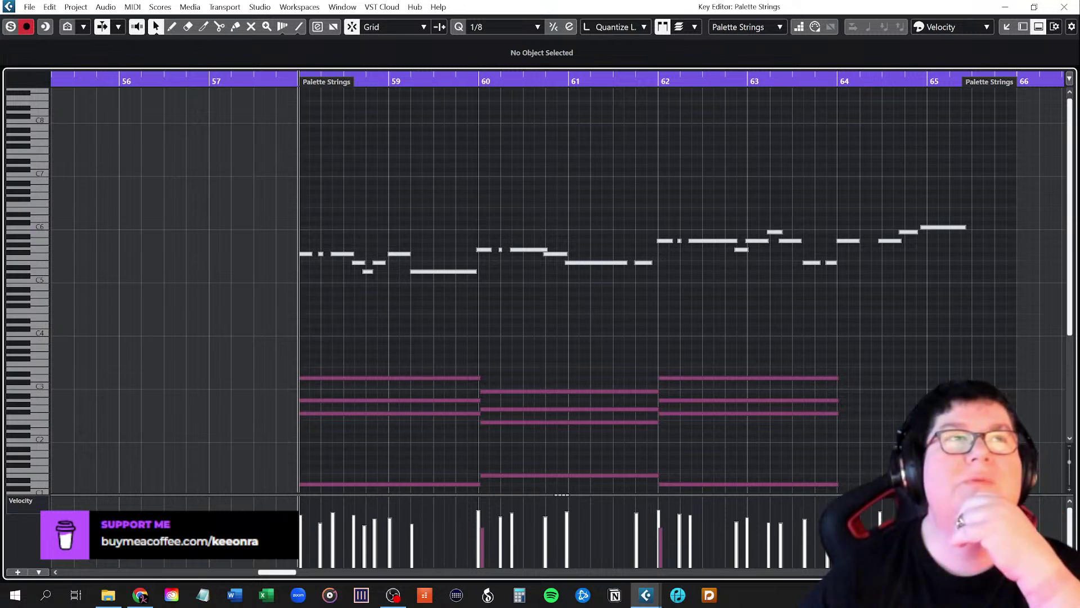
key("alt+Tab")
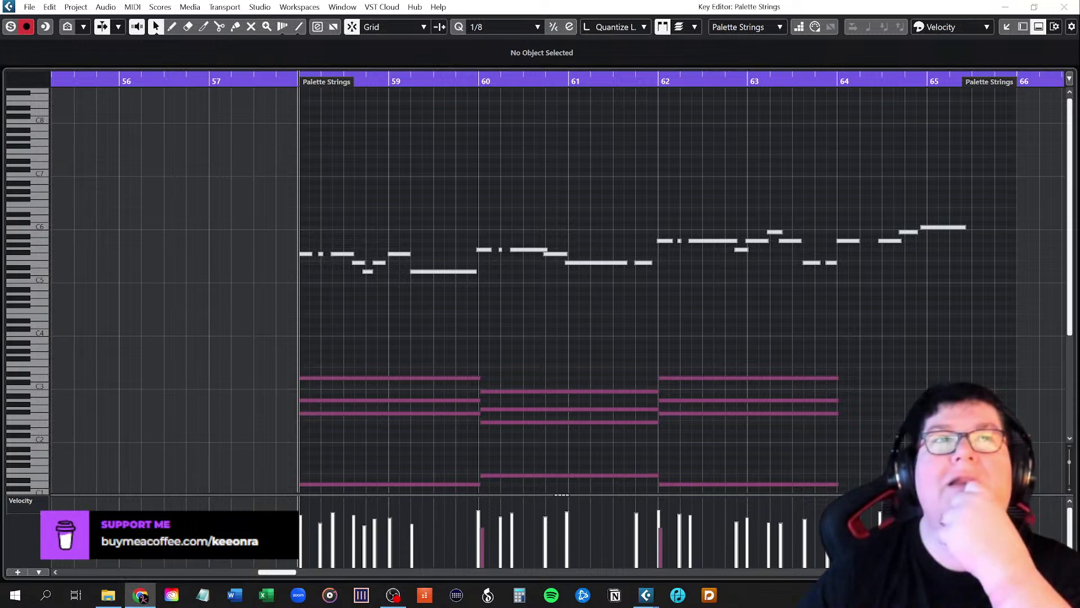
key("alt+Tab")
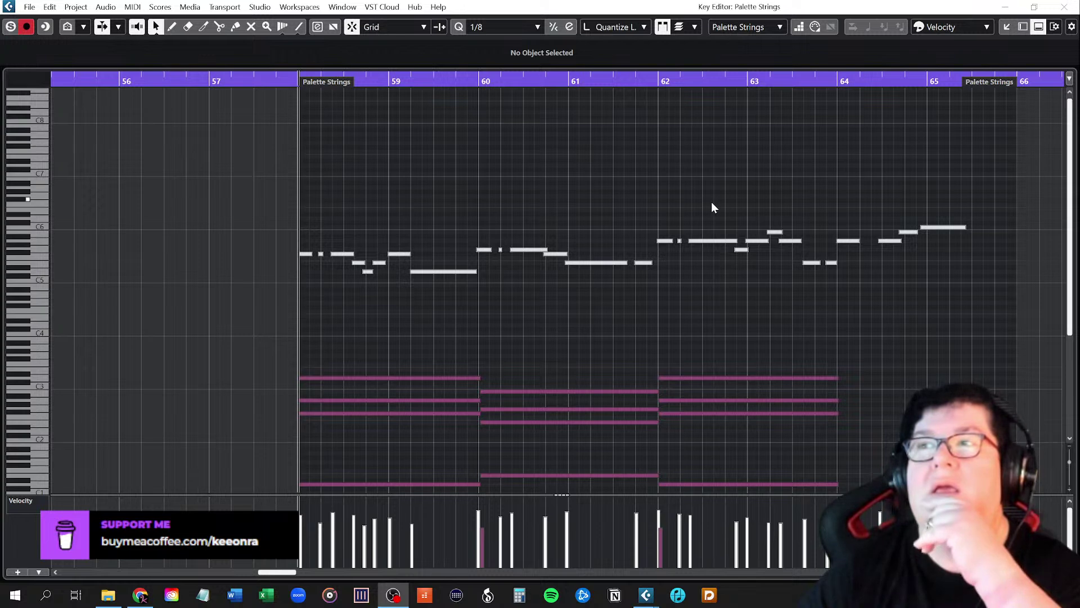
scroll(615, 337, "down", 3)
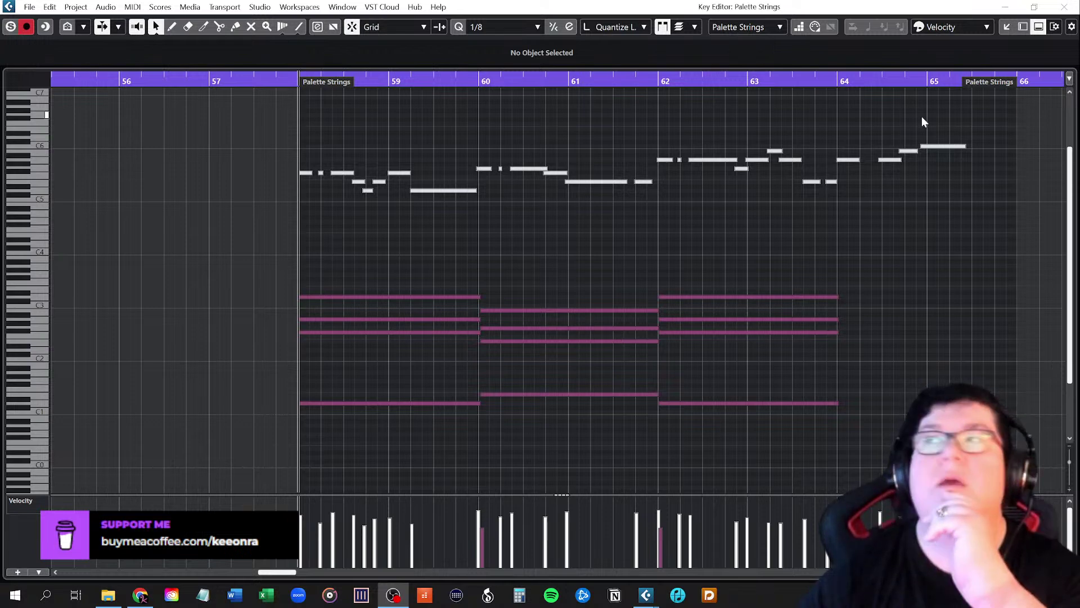
left_click(1063, 7)
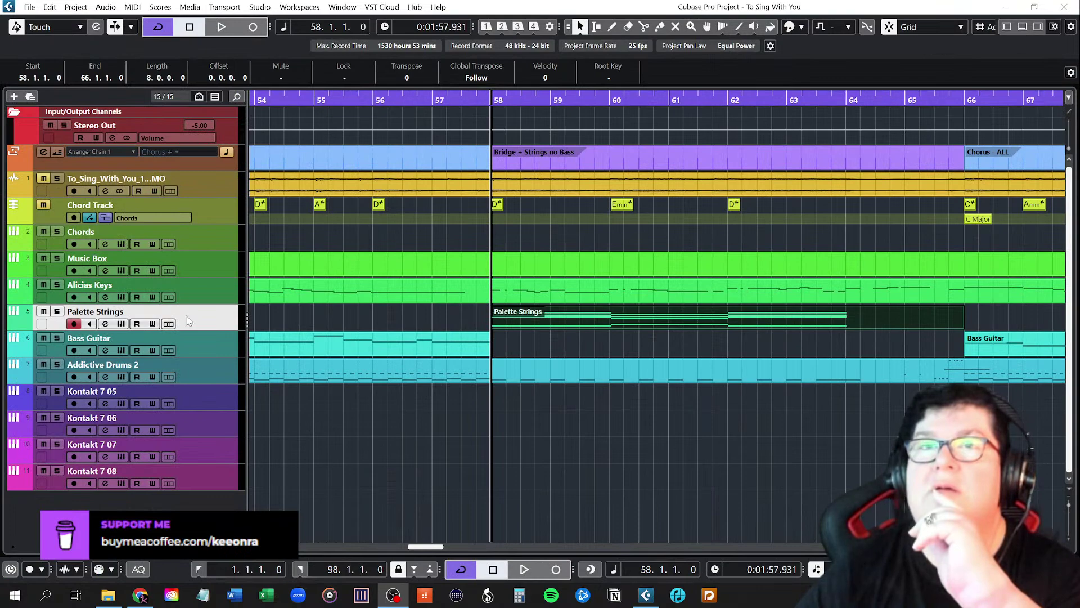
Reopen the Palette Strings part, play it from bar 58 to bar 65 and close the Key Editor
double_click(532, 318)
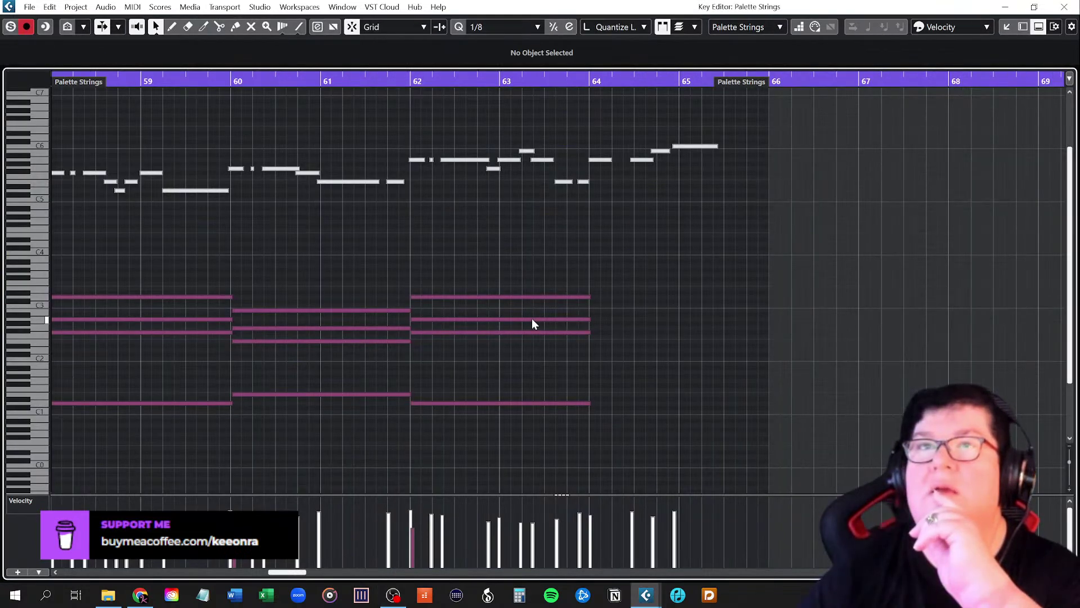
left_click_drag(295, 574, 289, 574)
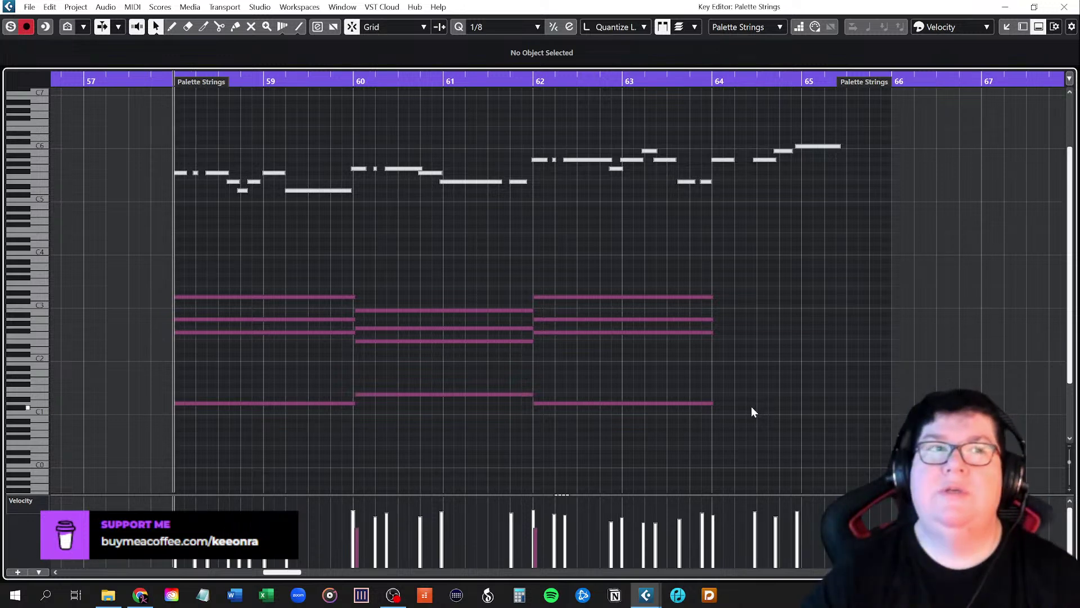
key("space")
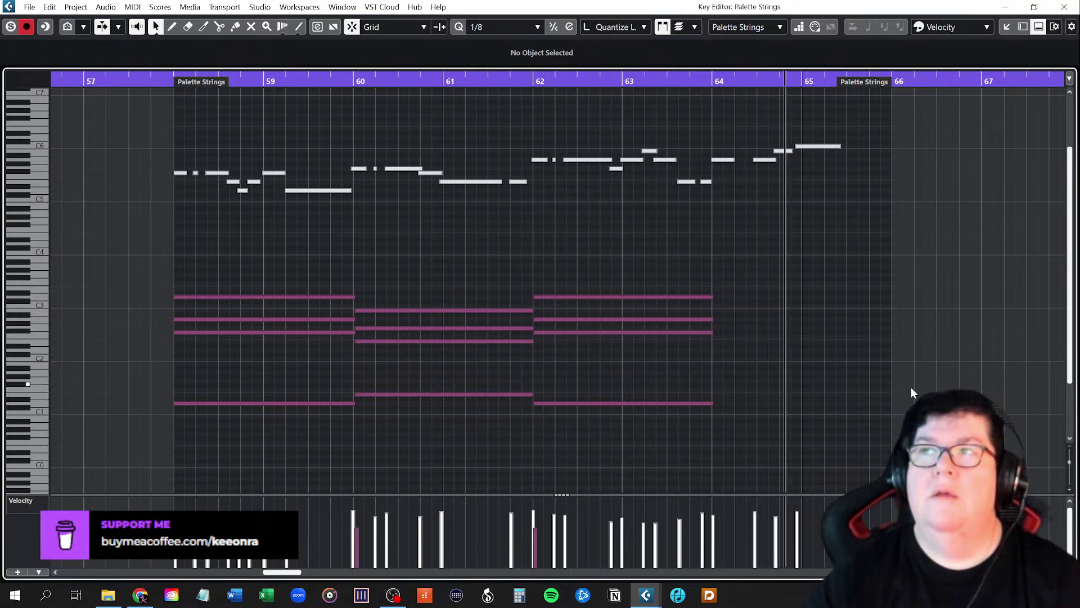
key("space")
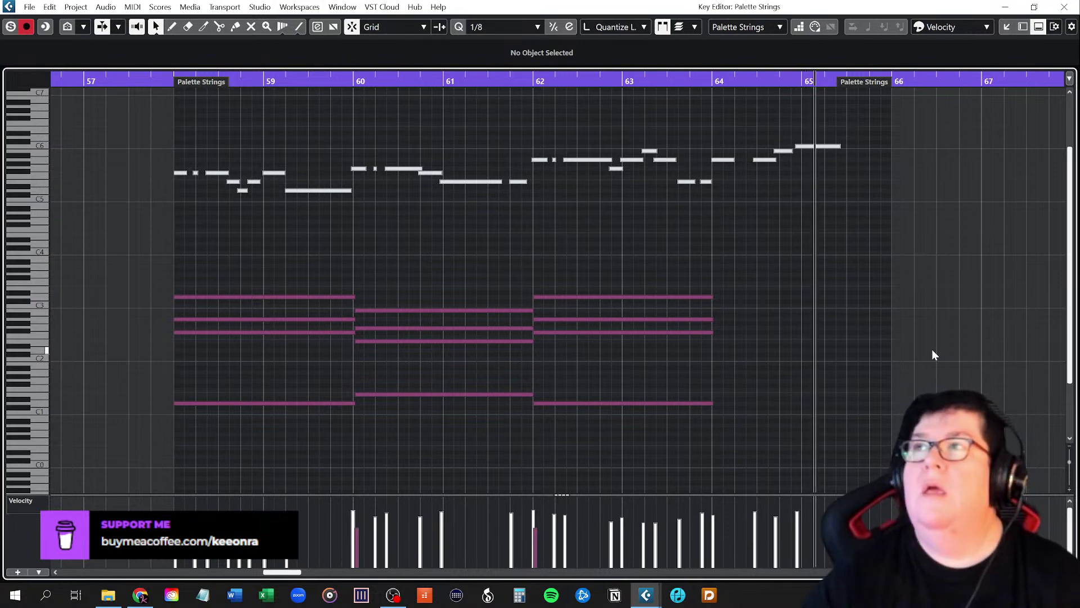
left_click(1065, 8)
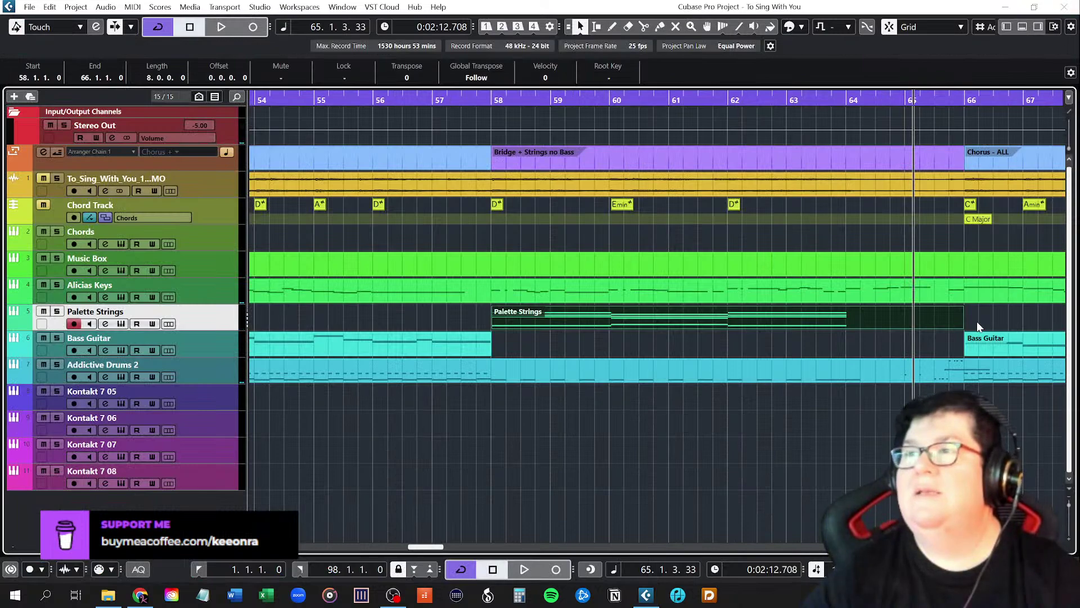
Mute the two notes just below C2 in bar 65 of the Addictive Drums 2 part, restore the selection tool and close the Key Editor
double_click(909, 372)
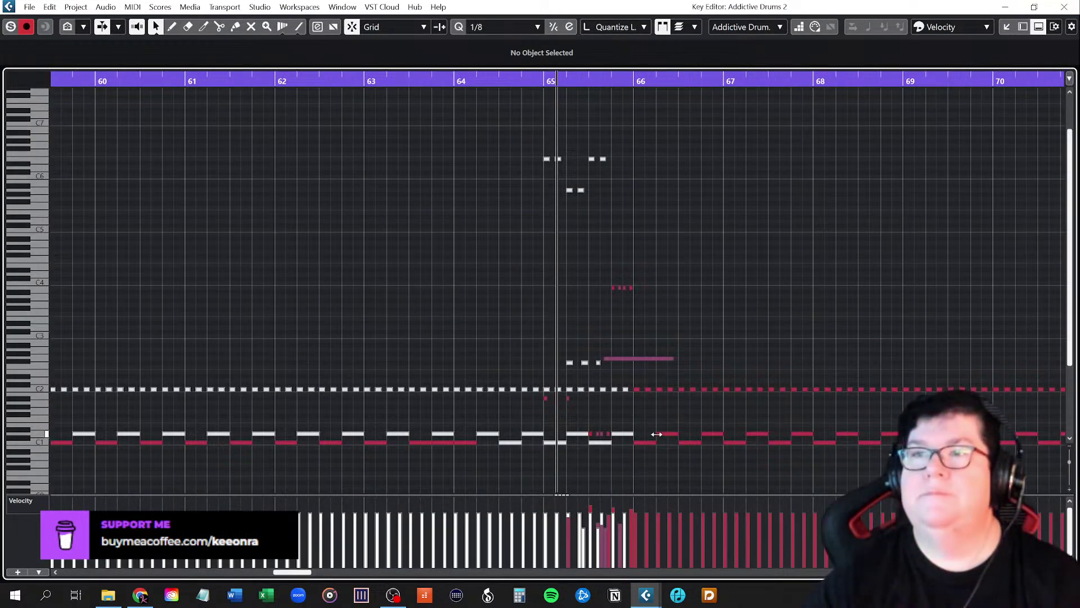
right_click(571, 417)
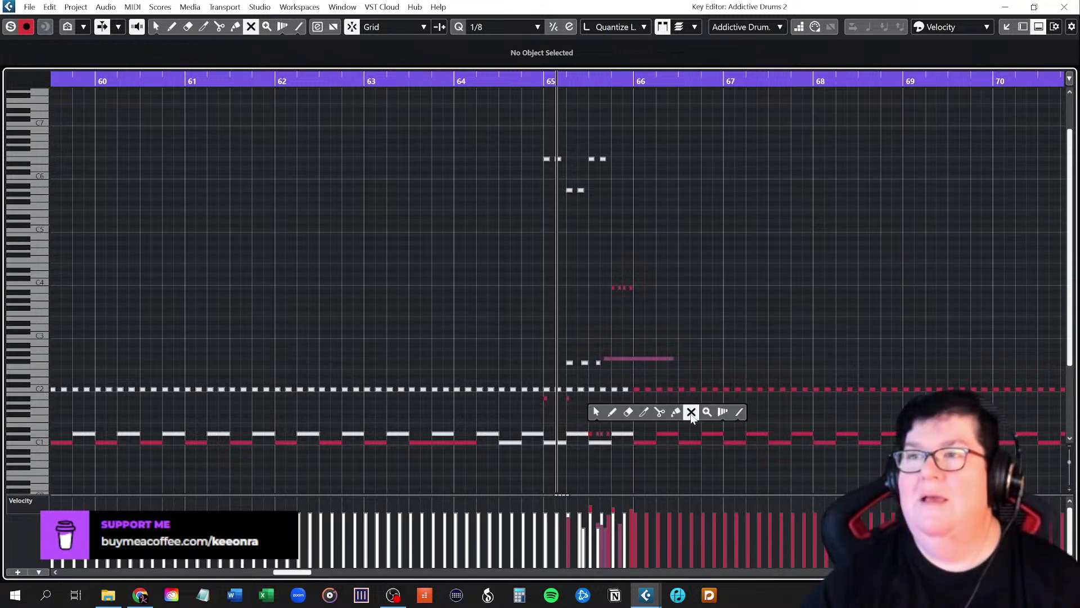
left_click(690, 413)
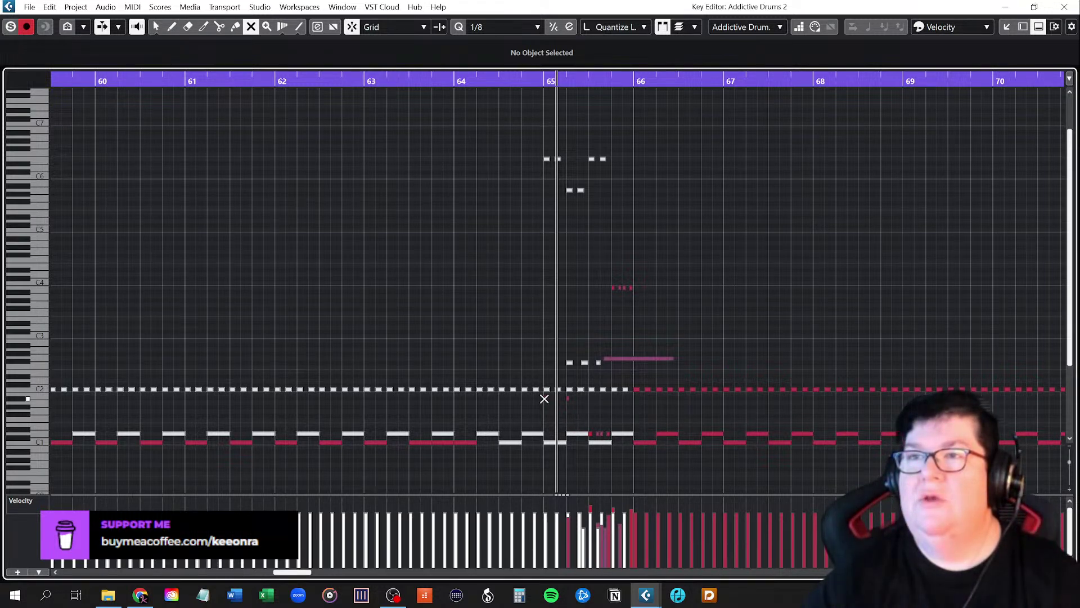
left_click(546, 399)
left_click(559, 403)
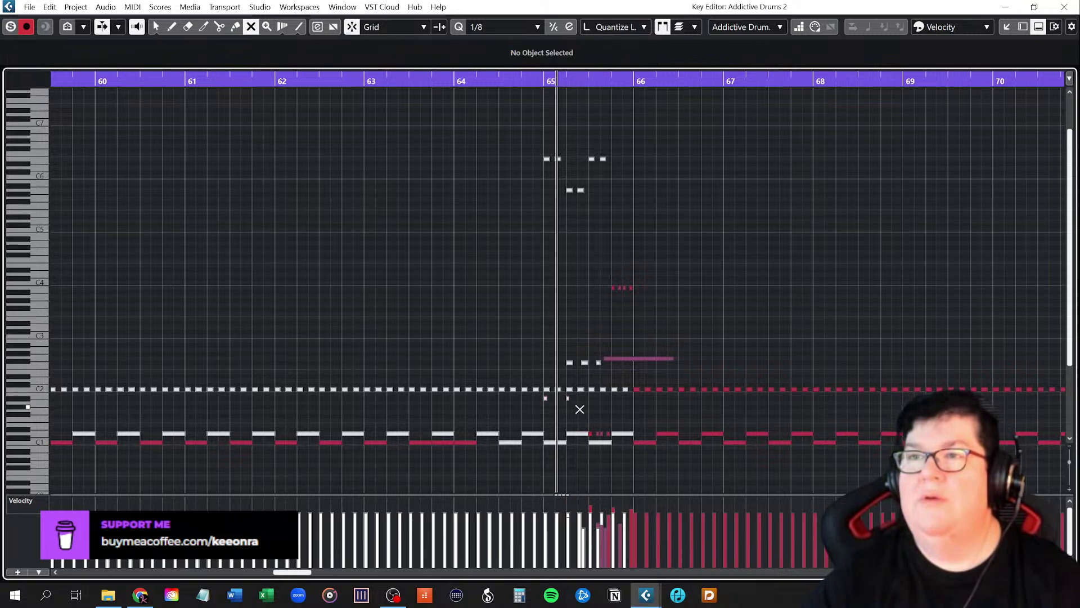
right_click(580, 410)
left_click(581, 413)
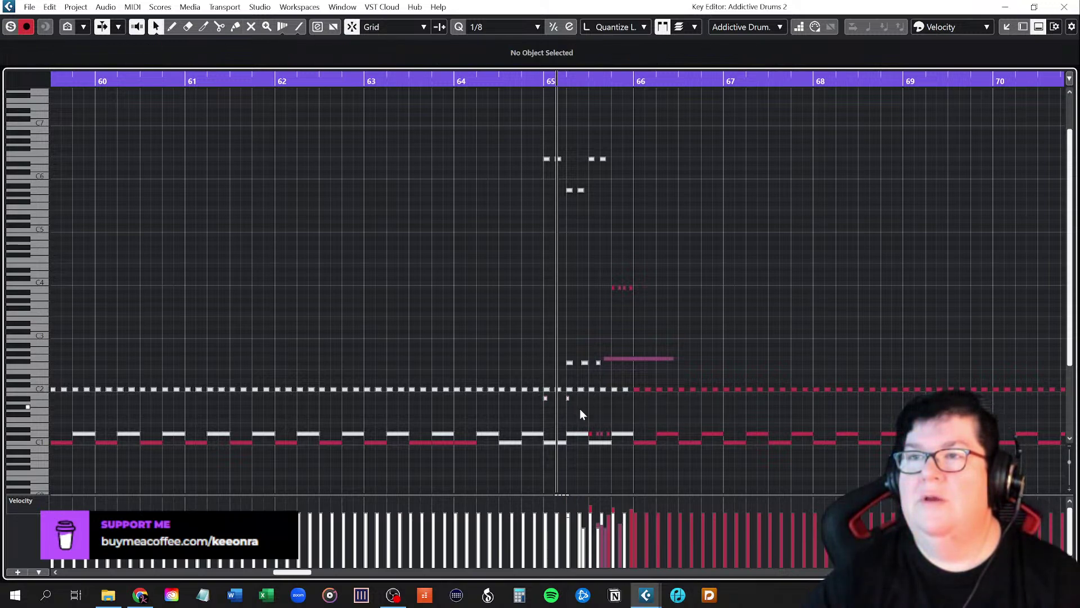
left_click(1065, 6)
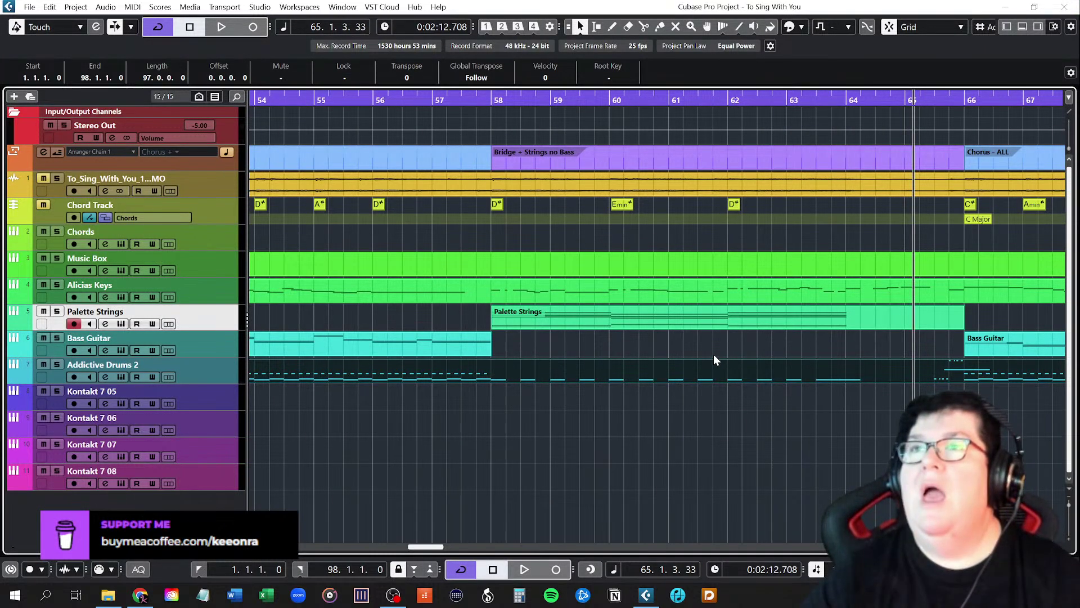
Reopen the Palette Strings part, play it from bar 58 and check the muted melody note F#5 near bar 59
double_click(526, 320)
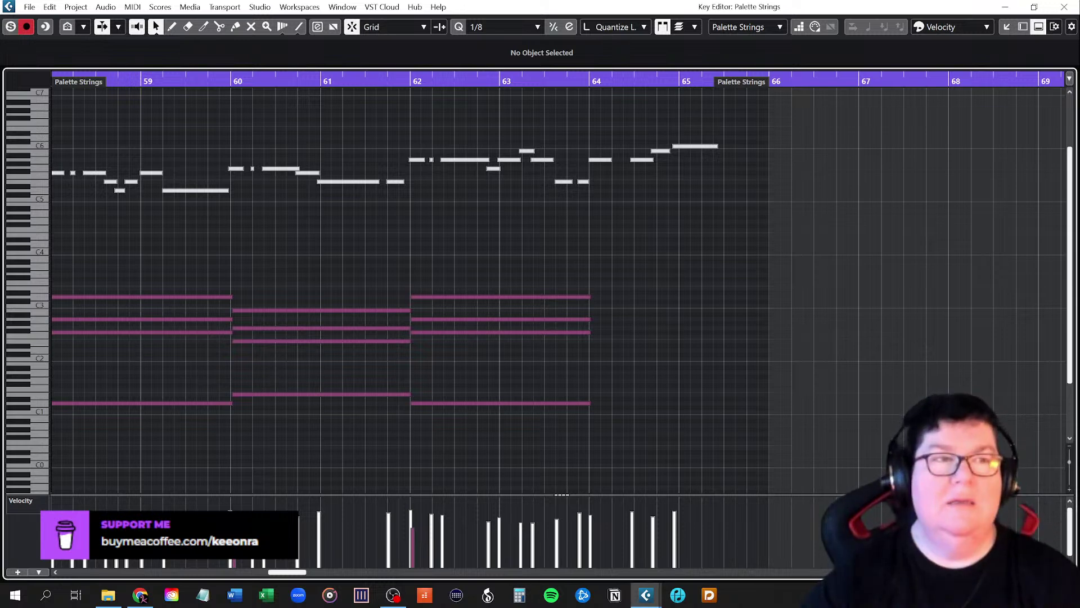
key("alt+Tab")
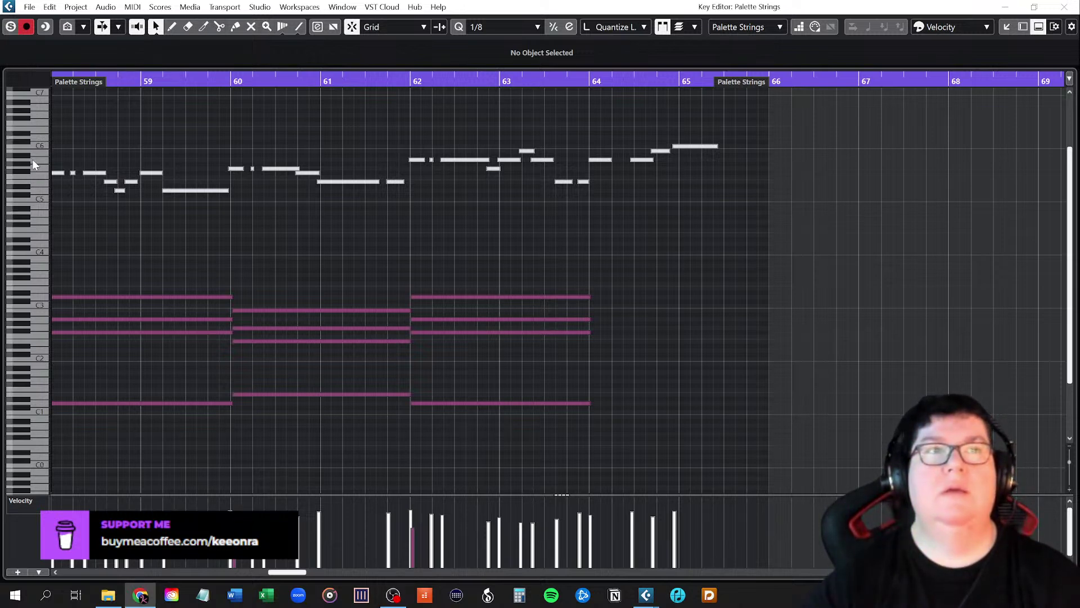
left_click(514, 18)
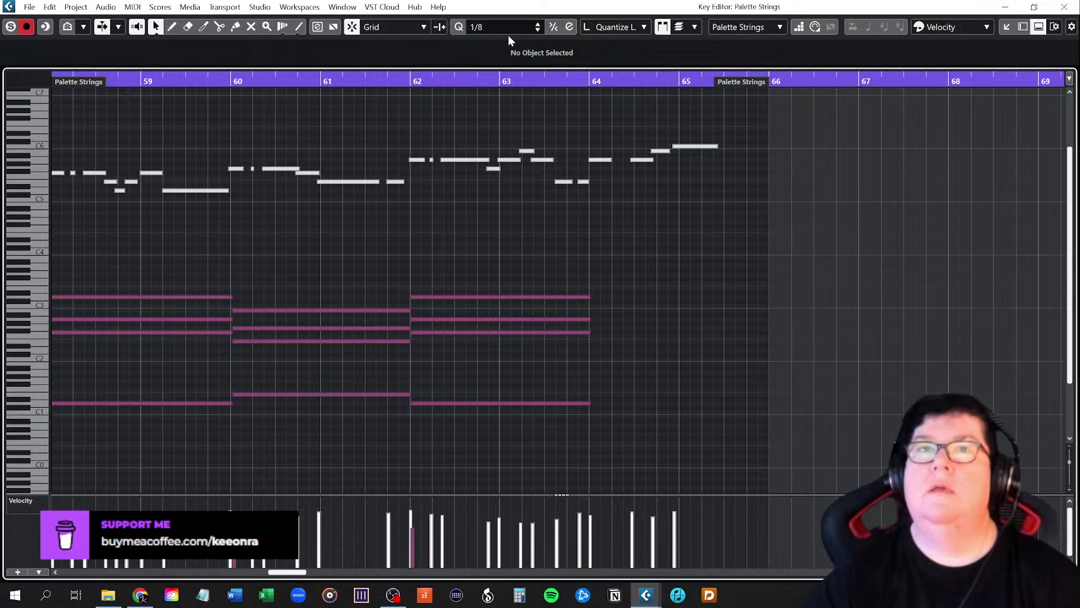
left_click_drag(285, 573, 281, 574)
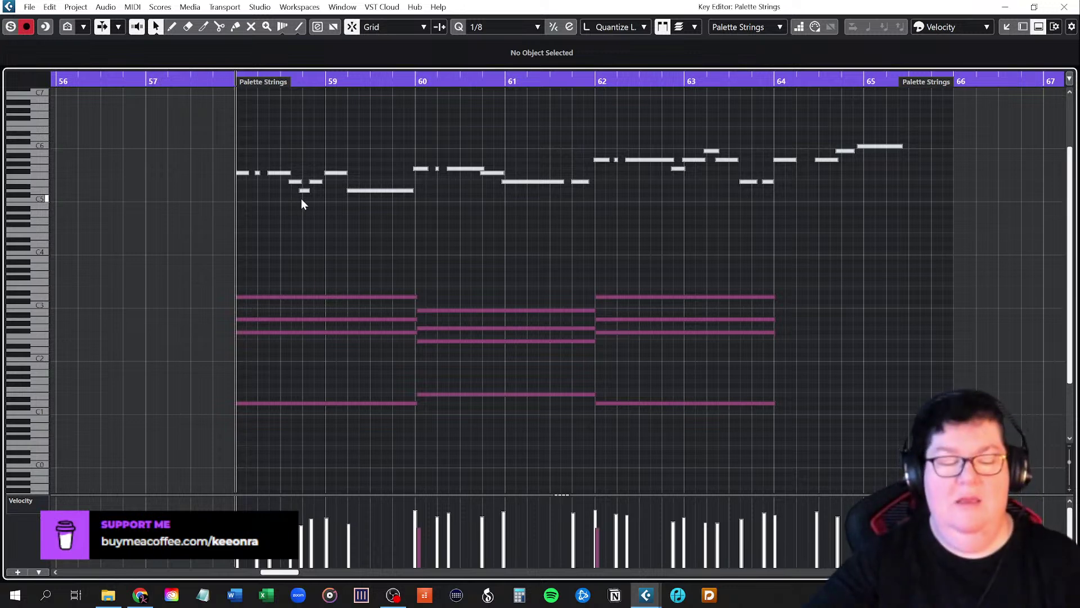
key("space")
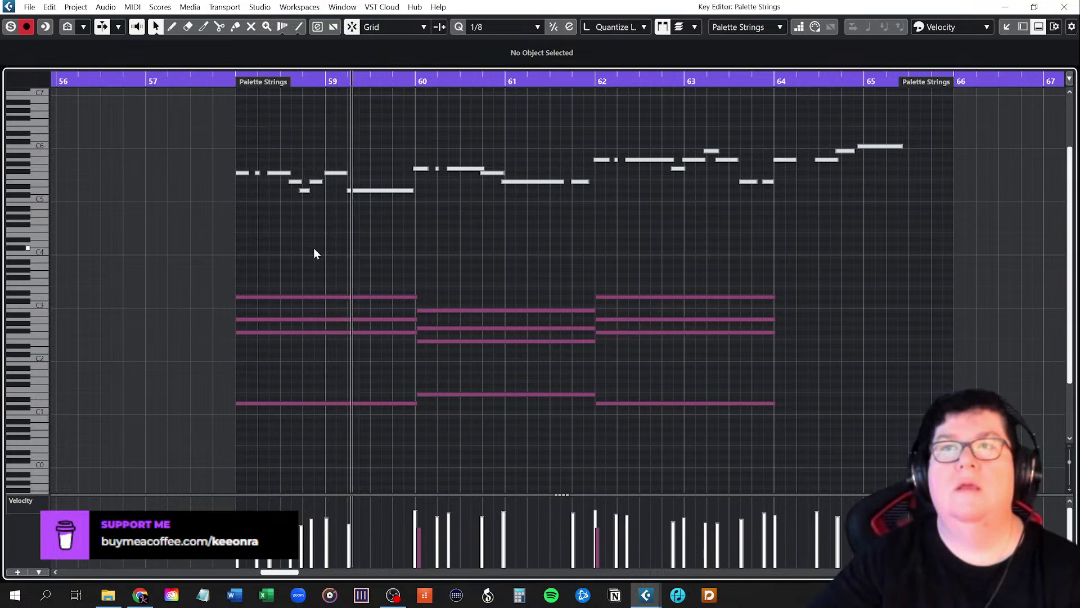
left_click(340, 173)
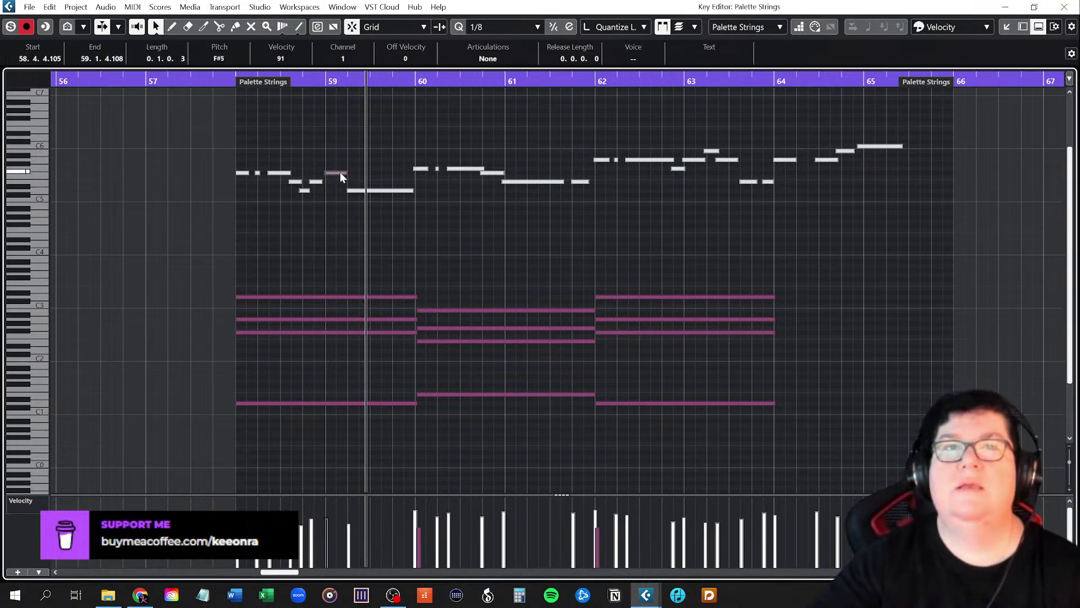
left_click(352, 219)
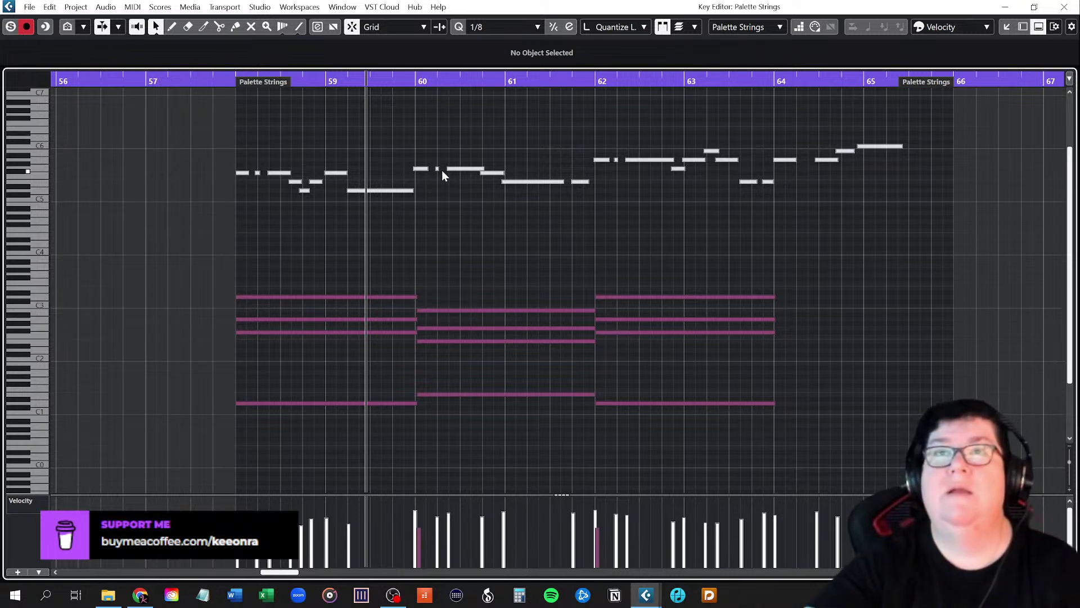
Record a new take on the Palette Strings track from bar 58 to the end of bar 65
left_click(235, 77)
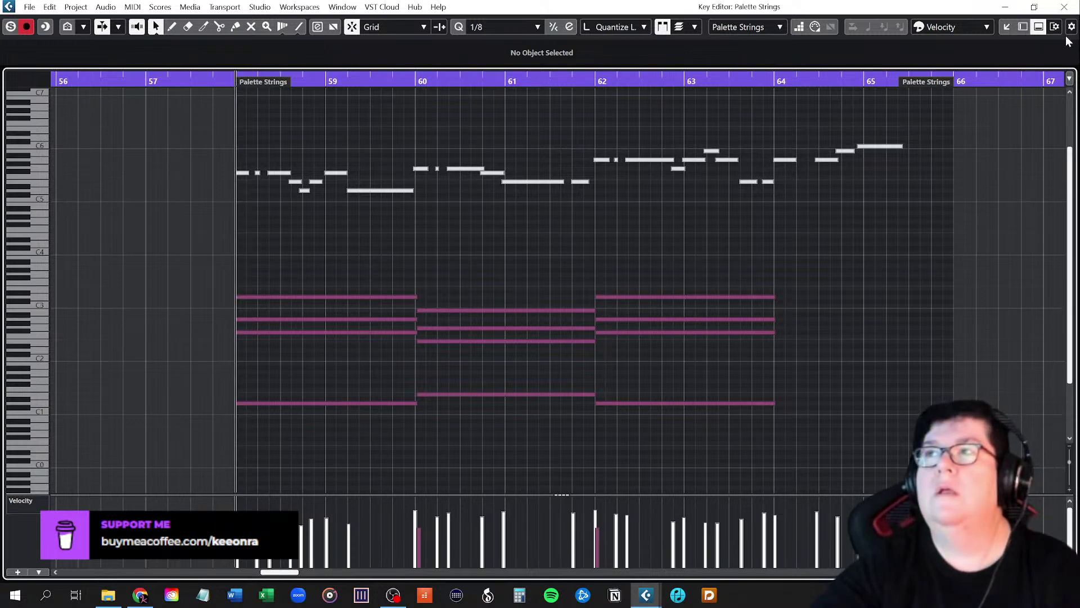
left_click(1064, 6)
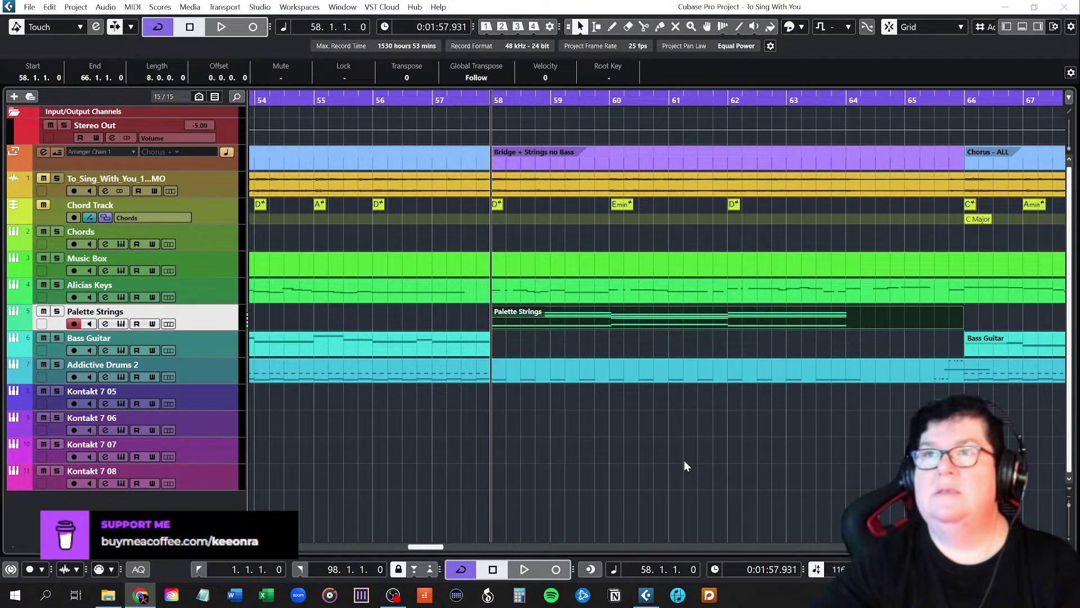
left_click(556, 571)
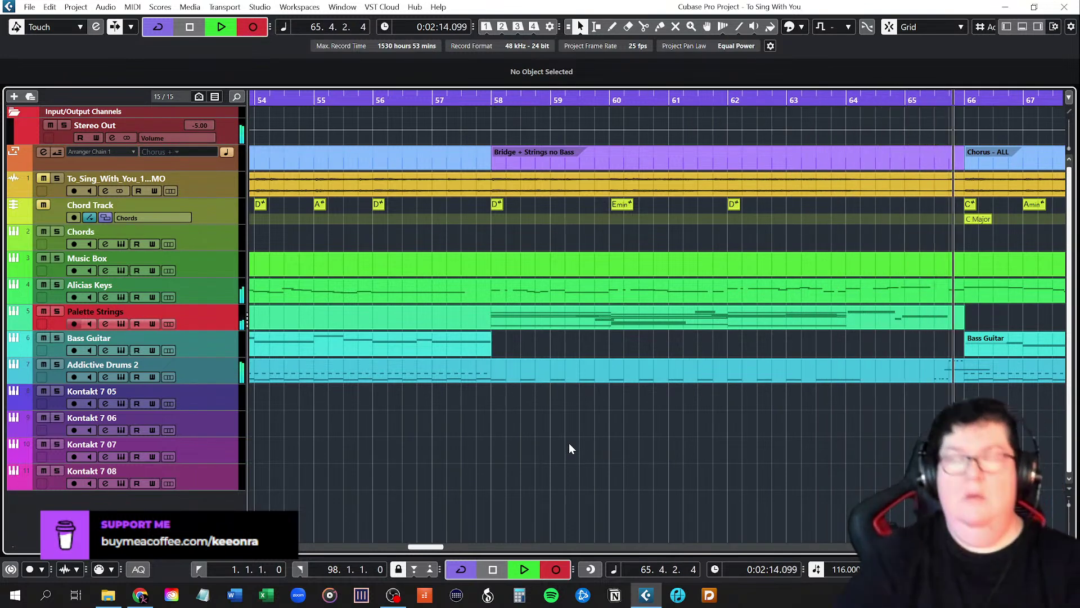
key("space")
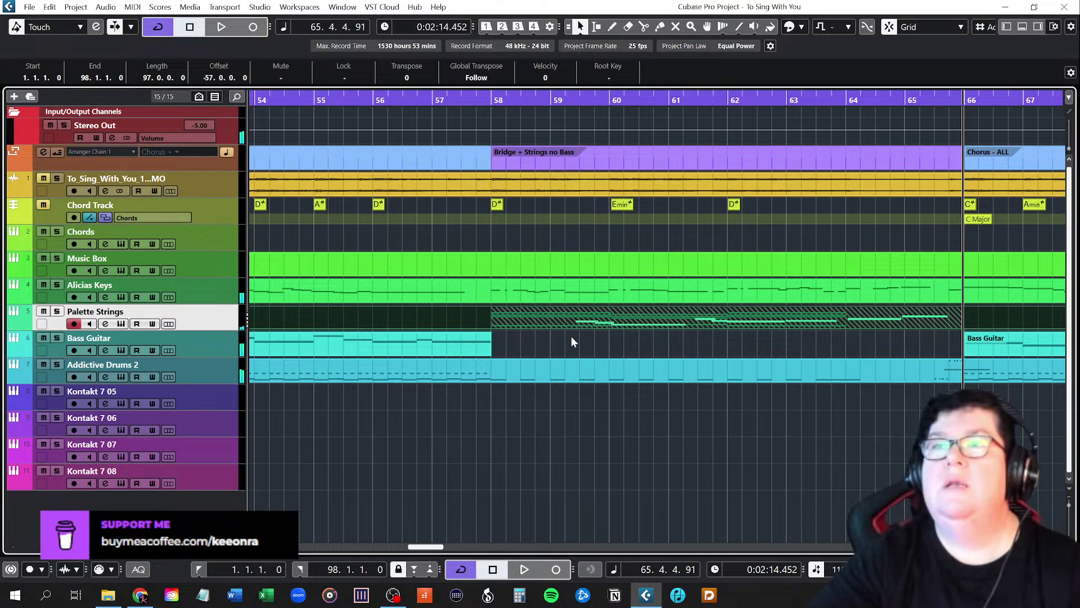
Open the newly recorded Palette Strings part, play its notes through bar 65 and close the Key Editor
double_click(542, 320)
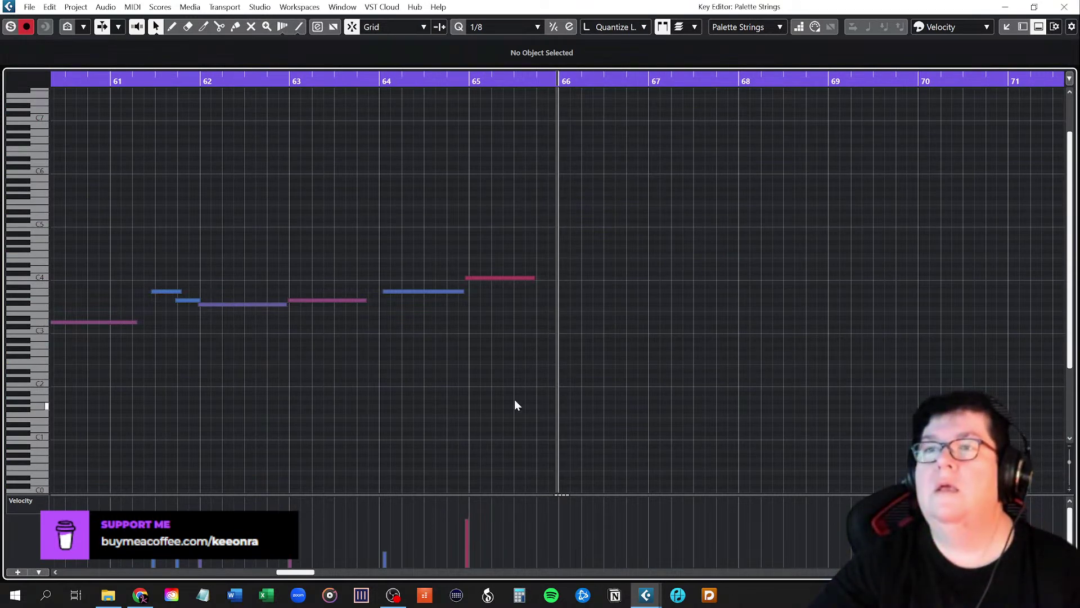
scroll(373, 393, "left", 5)
scroll(375, 399, "left", 1)
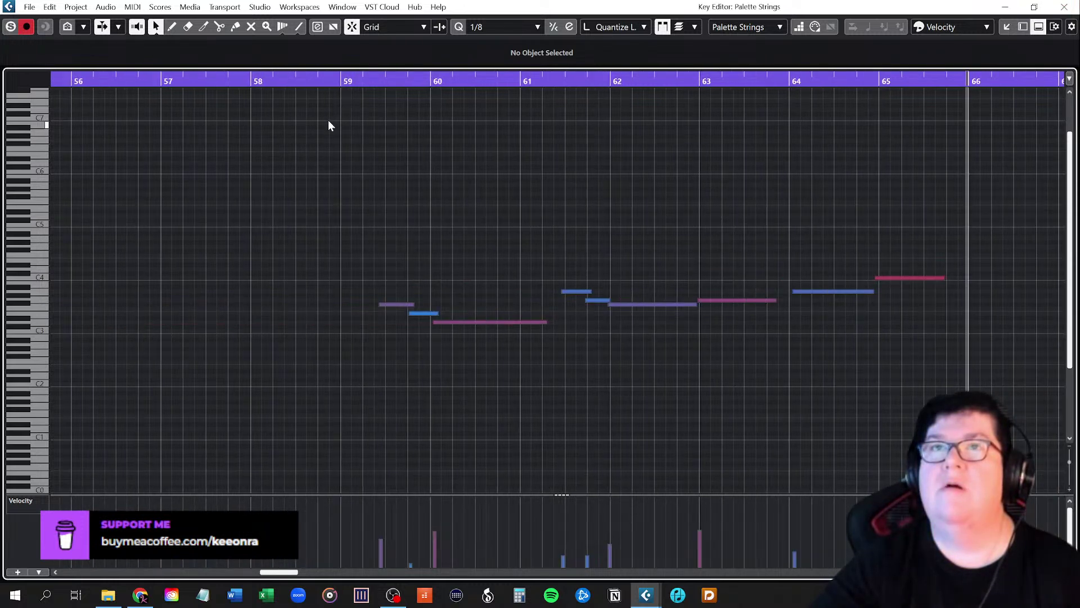
key("1")
key("space")
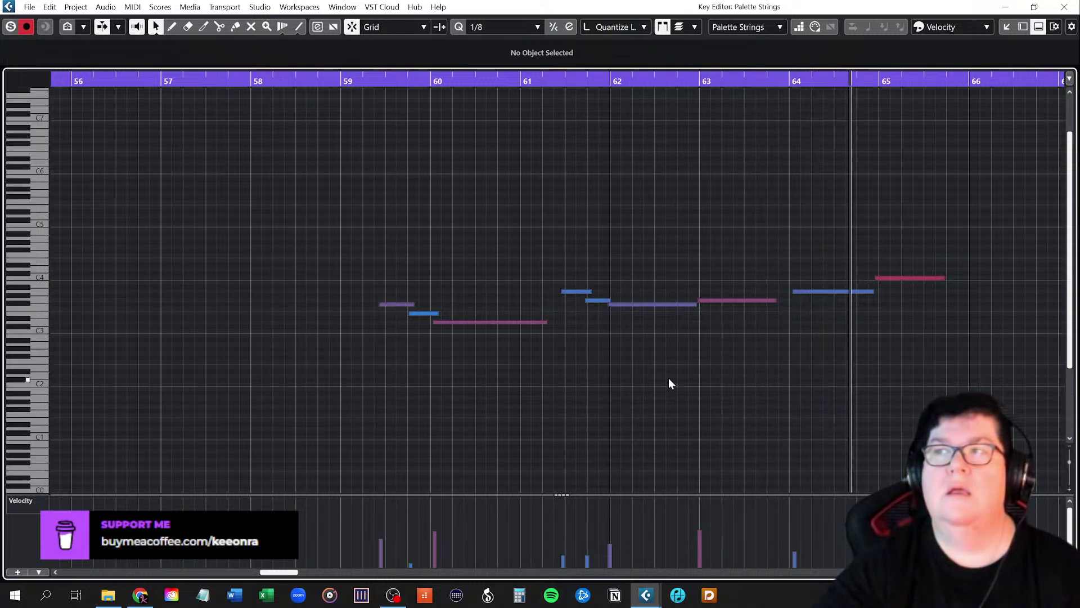
key("space")
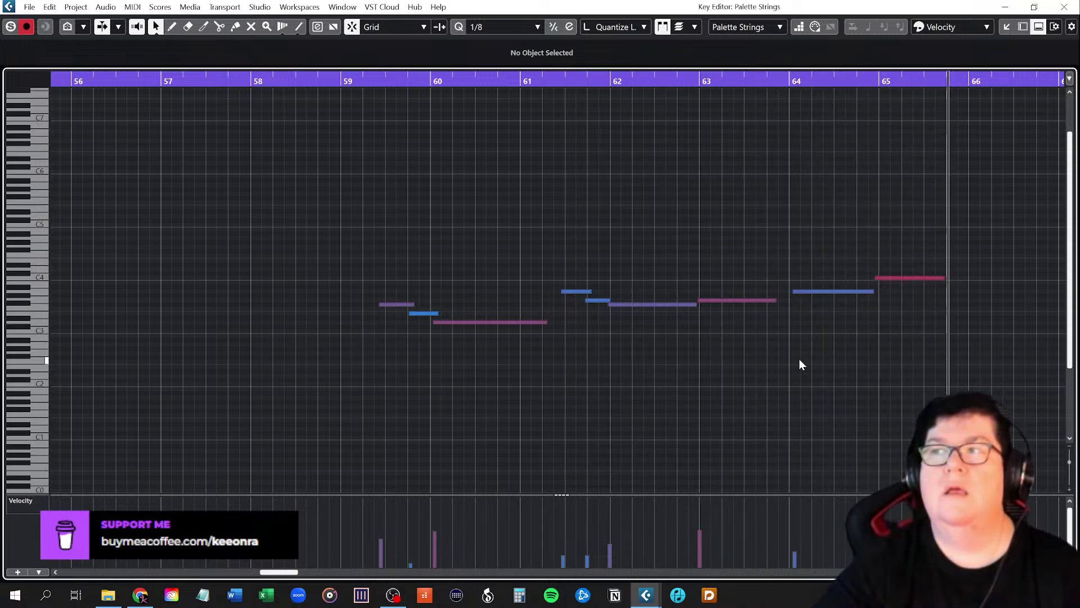
left_click(1063, 8)
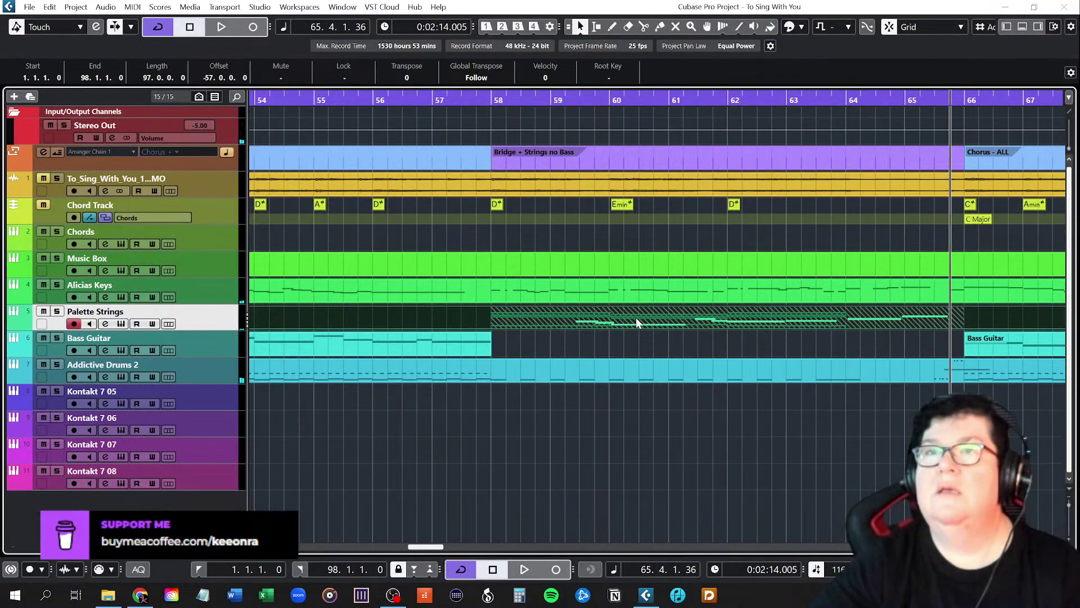
Show the lanes of the Palette Strings track and select the parts in Lane 1 and Lane 2
left_click(169, 324)
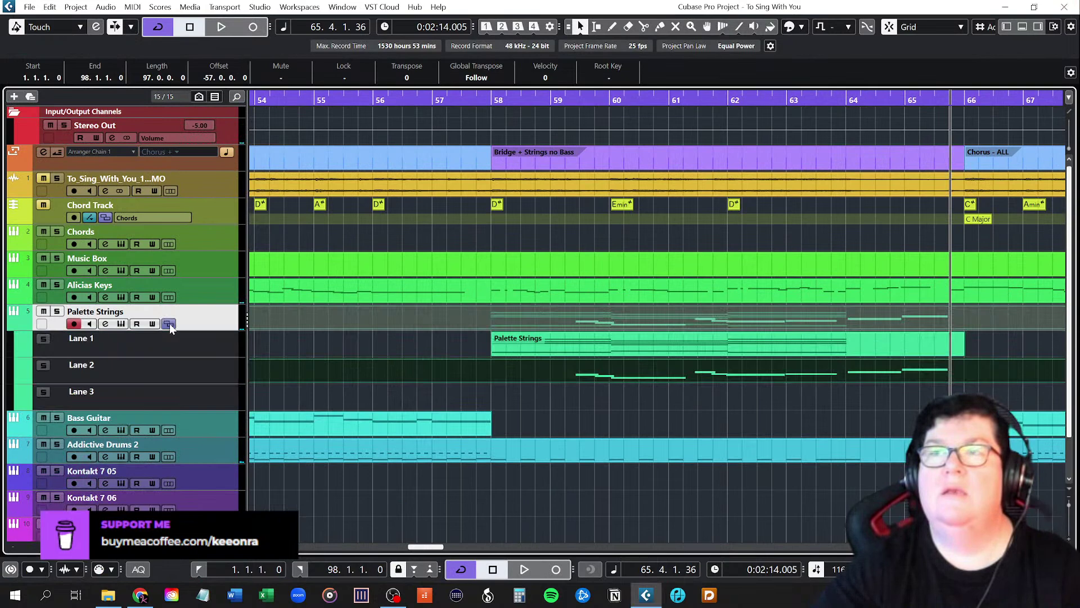
left_click(701, 419)
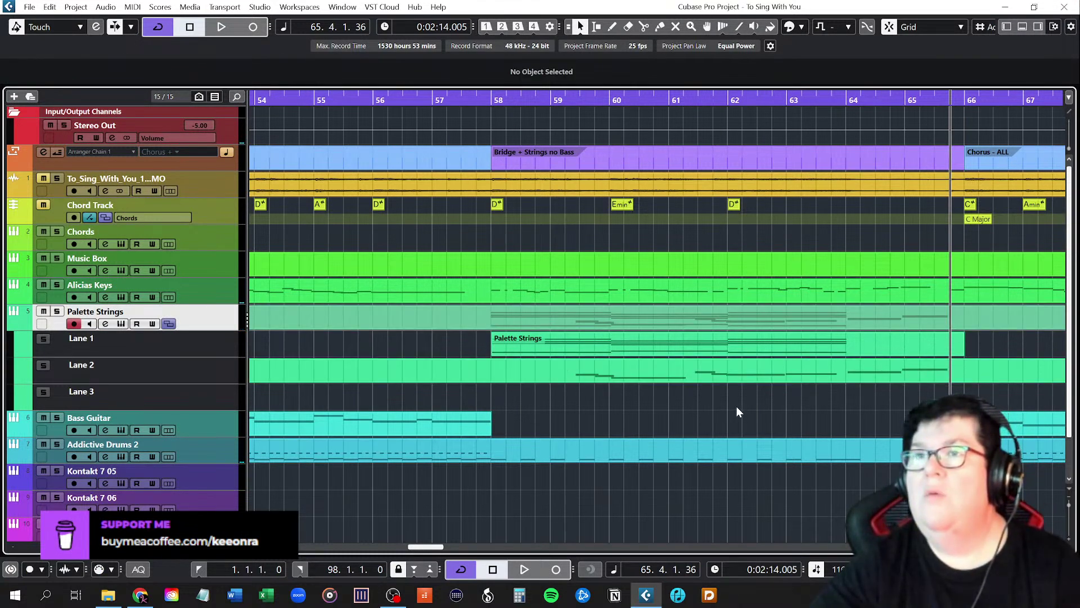
left_click(186, 369)
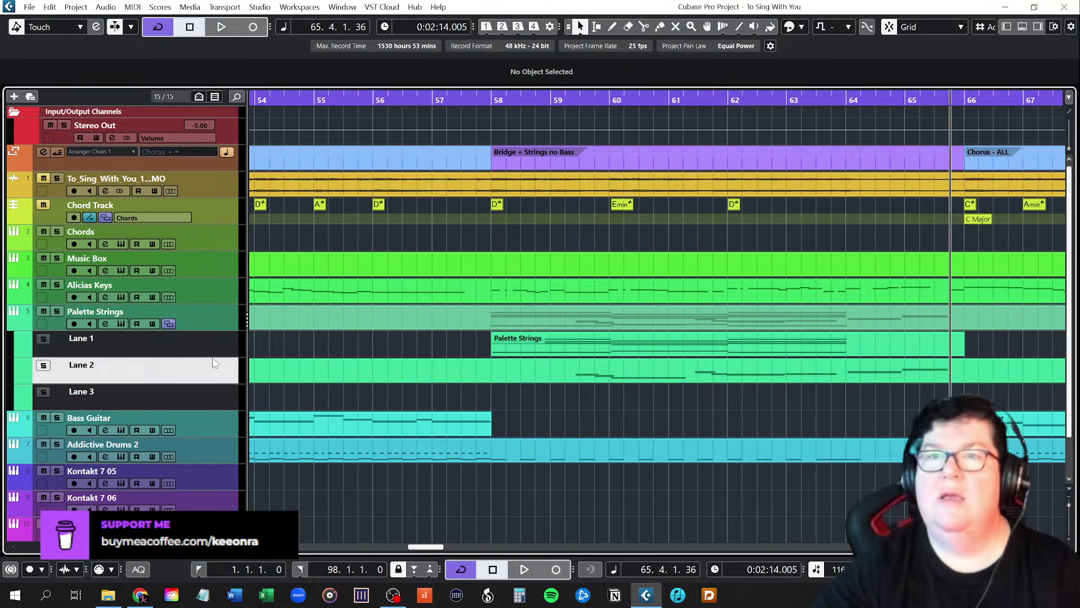
left_click(529, 375)
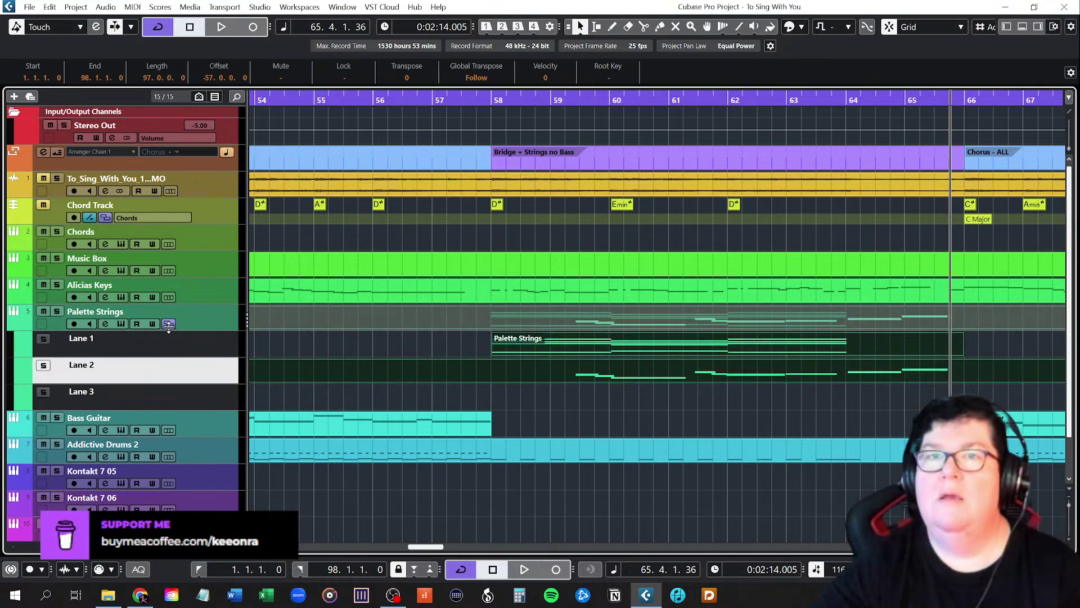
Try to clean up the Palette Strings lanes, first from Lane 2 and again with Lanes 1 to 3 selected
right_click(179, 378)
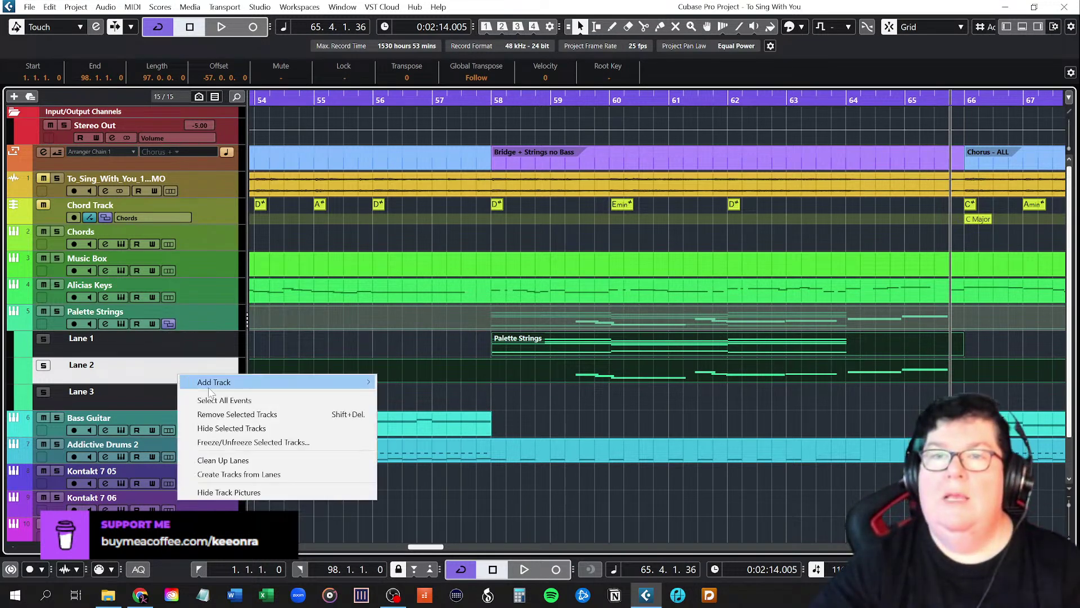
left_click(245, 461)
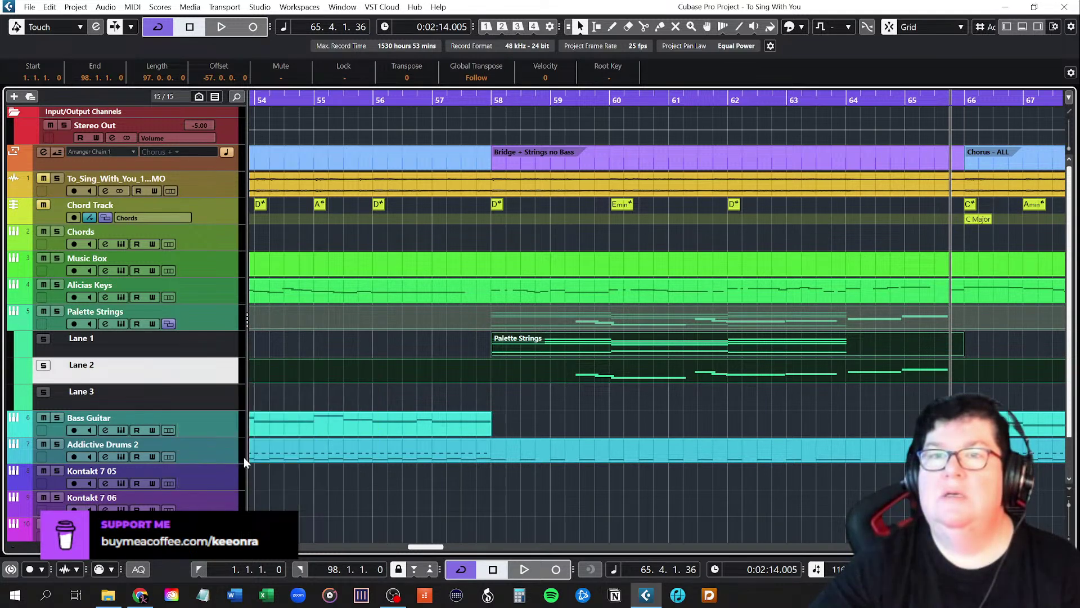
left_click(179, 349)
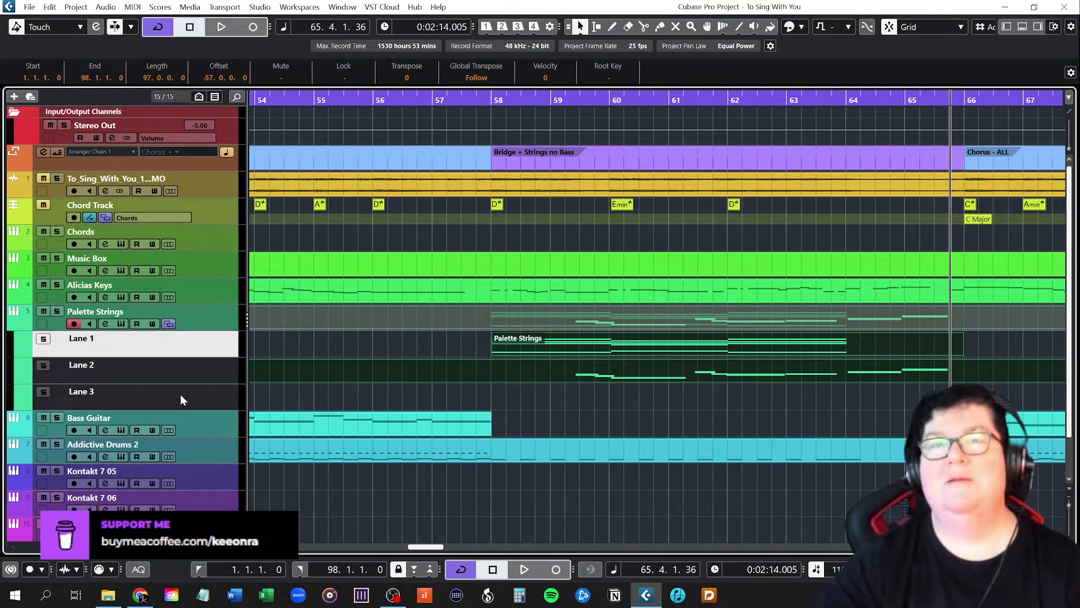
left_click(181, 392, "shift")
right_click(181, 347)
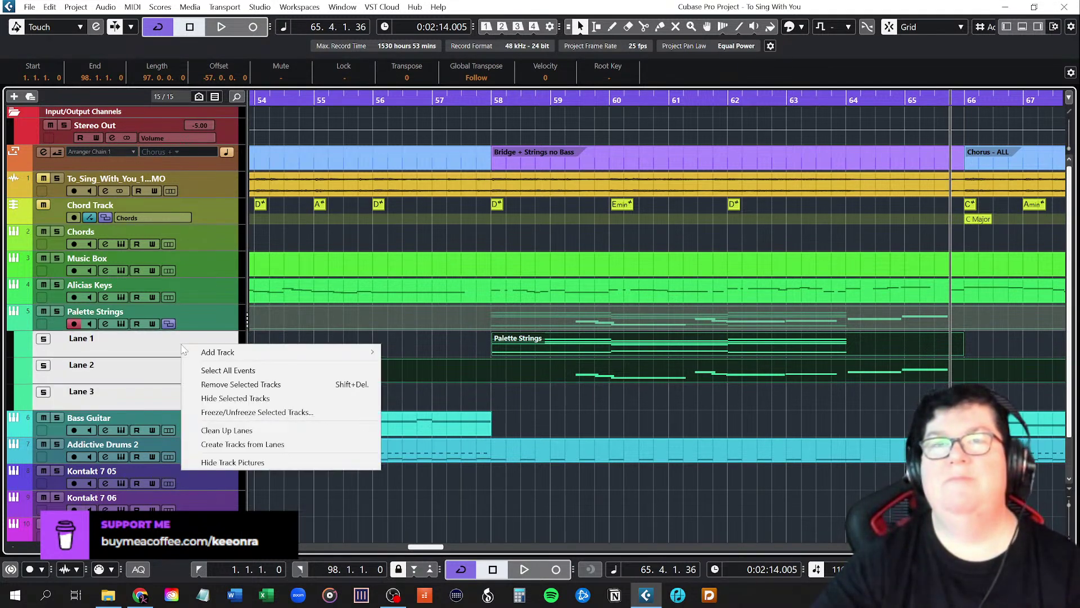
left_click(207, 431)
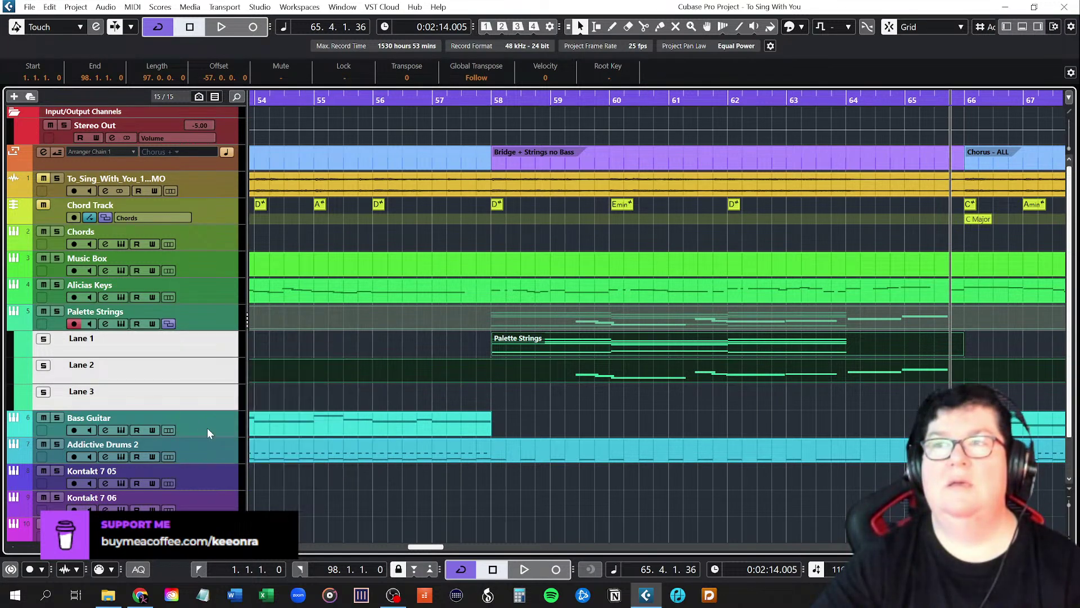
right_click(191, 368)
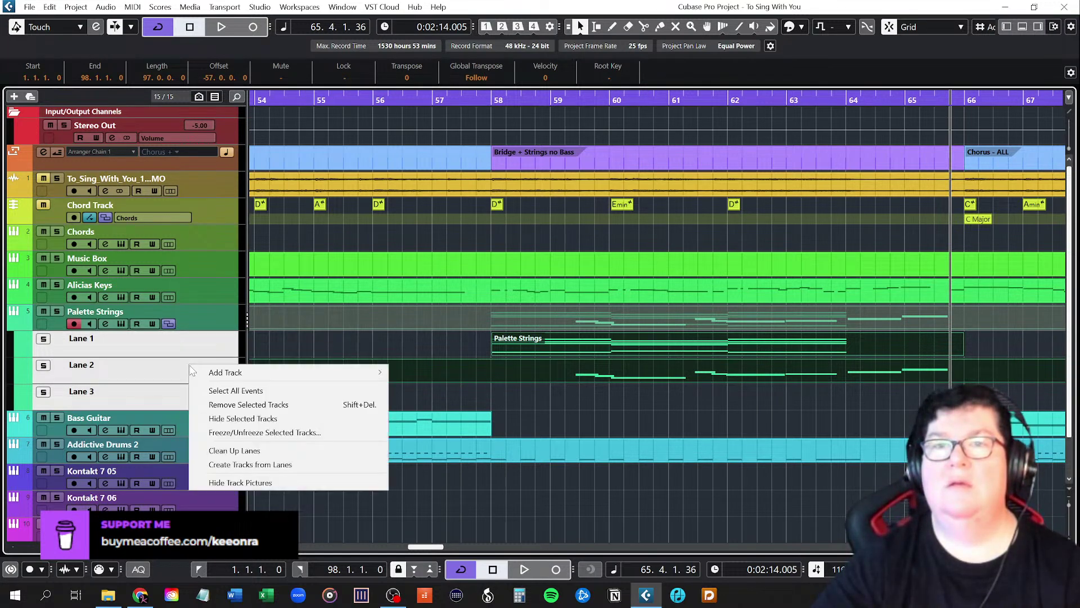
left_click(172, 376)
left_click(193, 348)
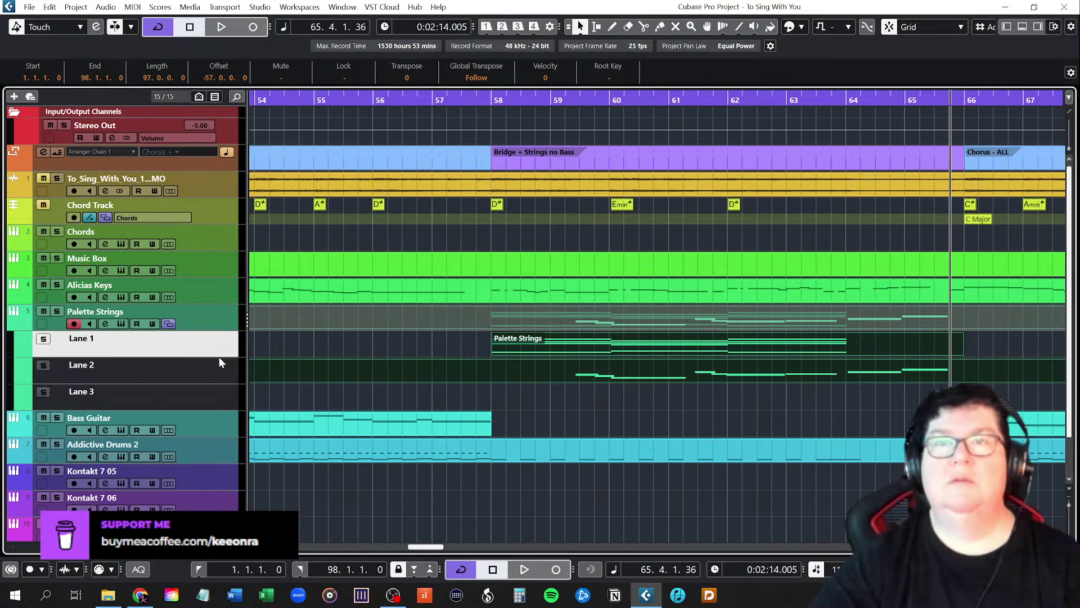
Glue the Palette Strings part in Lane 1 to the one in Lane 2, then return to the Object Selection tool
right_click(548, 393)
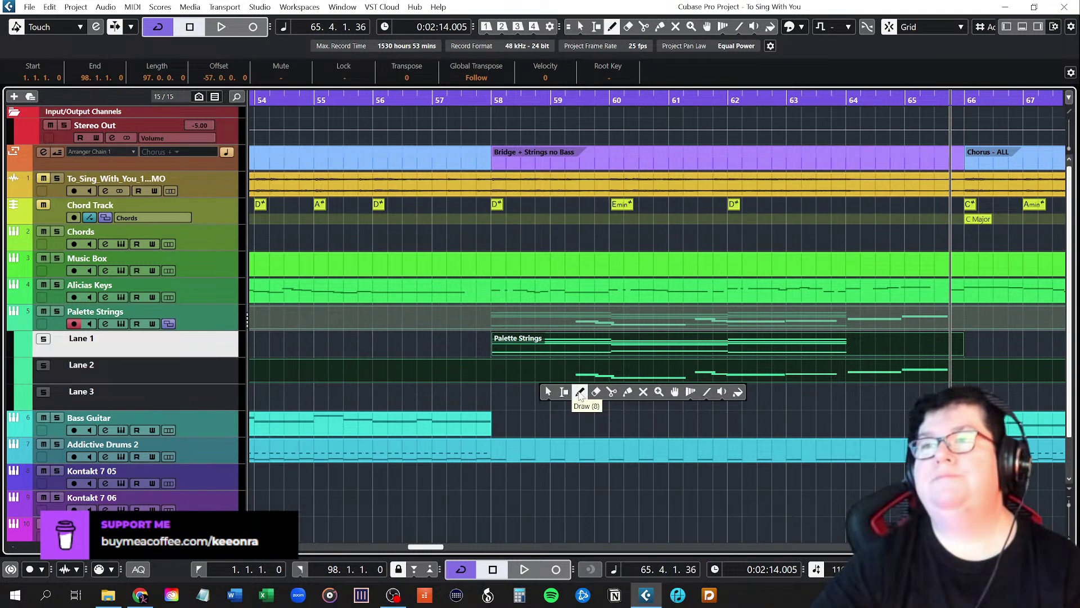
left_click(628, 391)
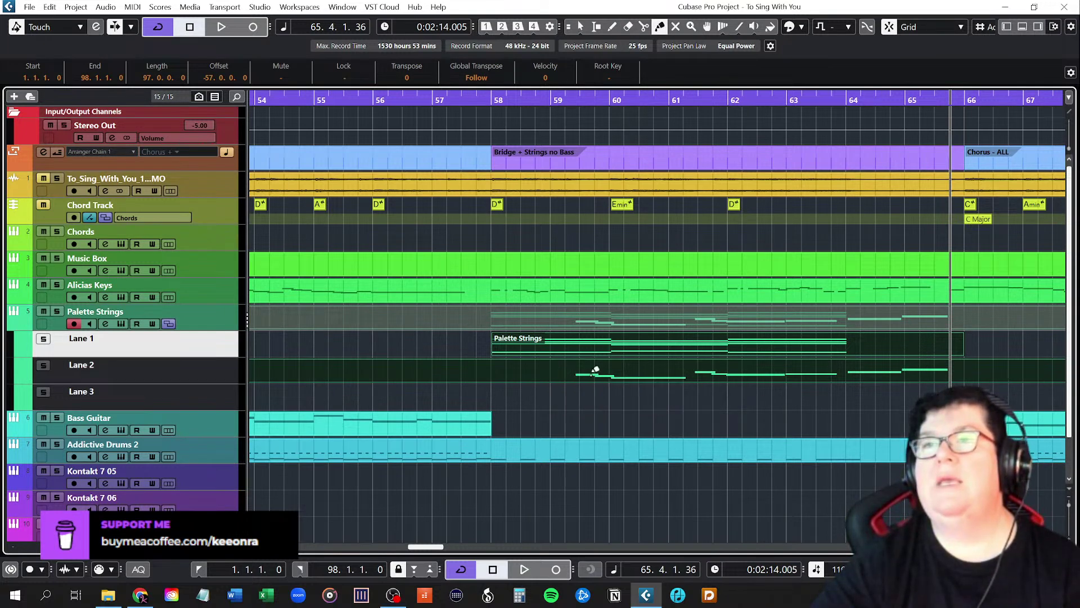
left_click_drag(573, 338, 599, 366)
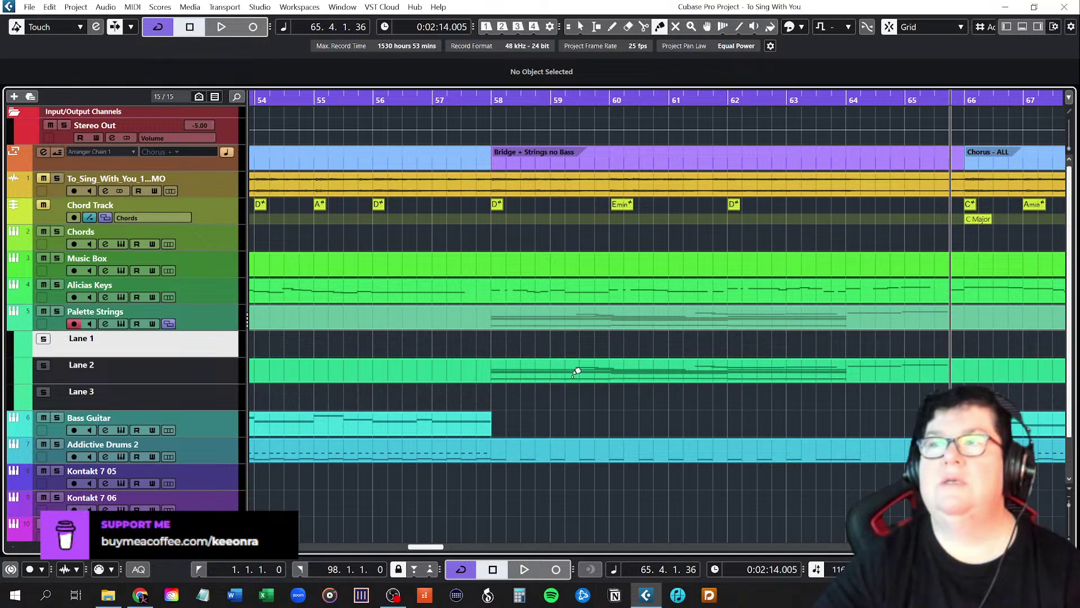
key("1")
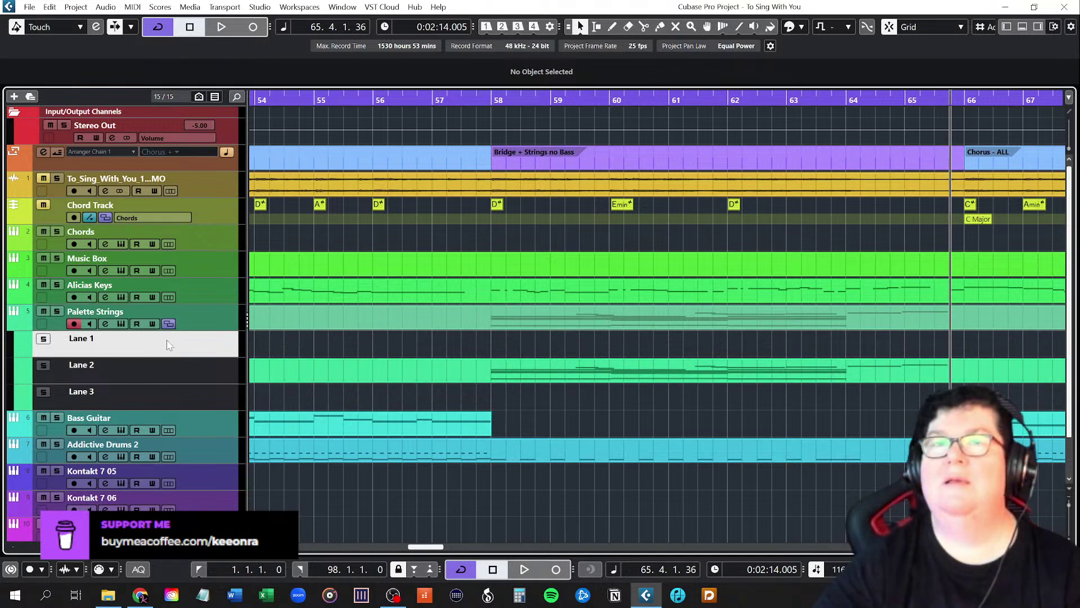
Clean up the Palette Strings lanes after the merge and hide the track's lanes
right_click(167, 344)
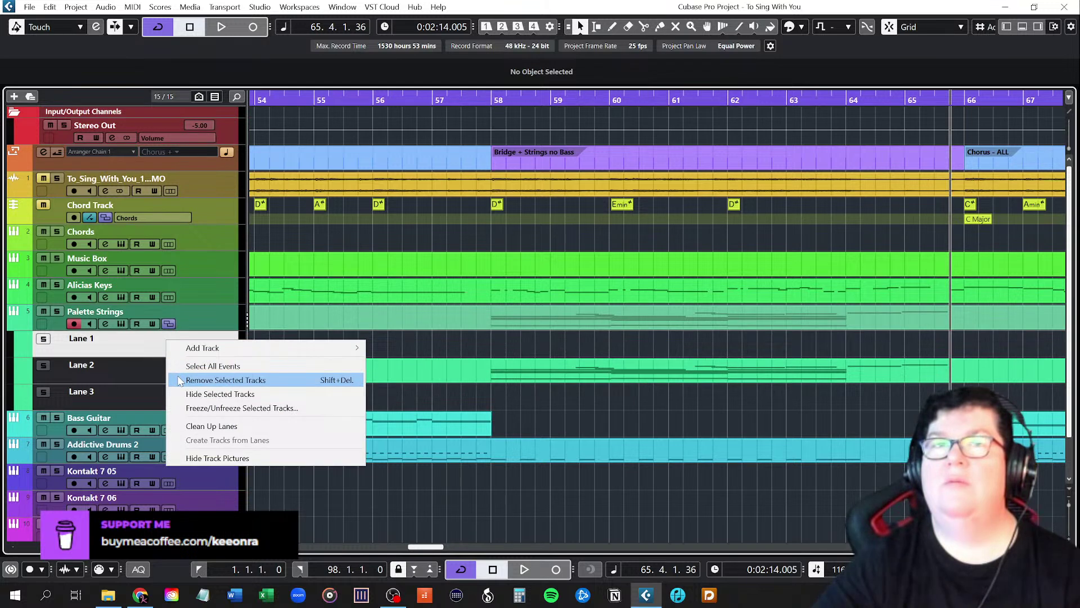
left_click(202, 426)
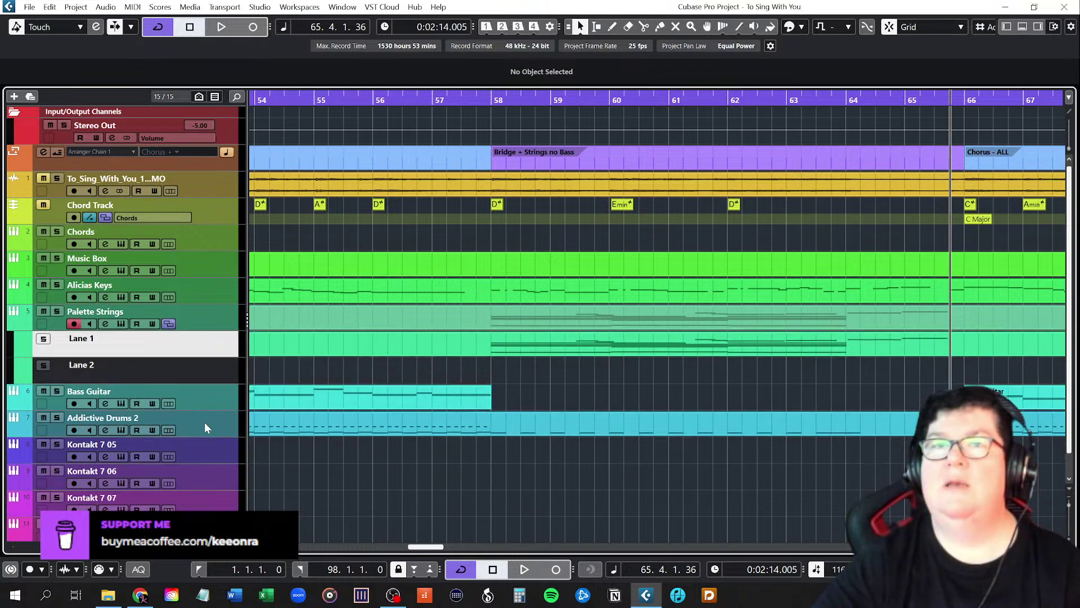
left_click(205, 375)
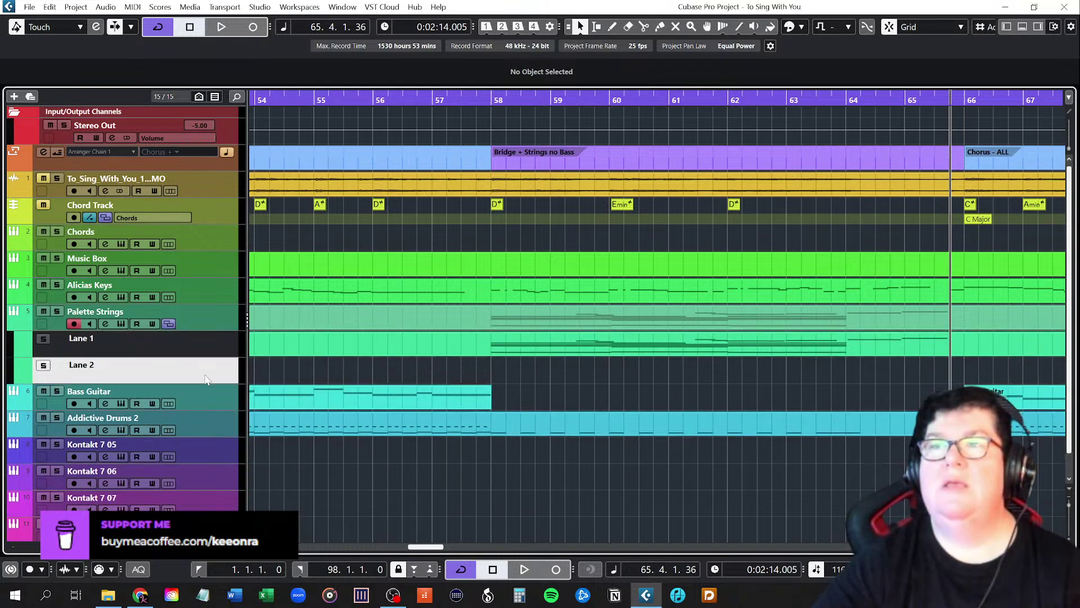
right_click(206, 380)
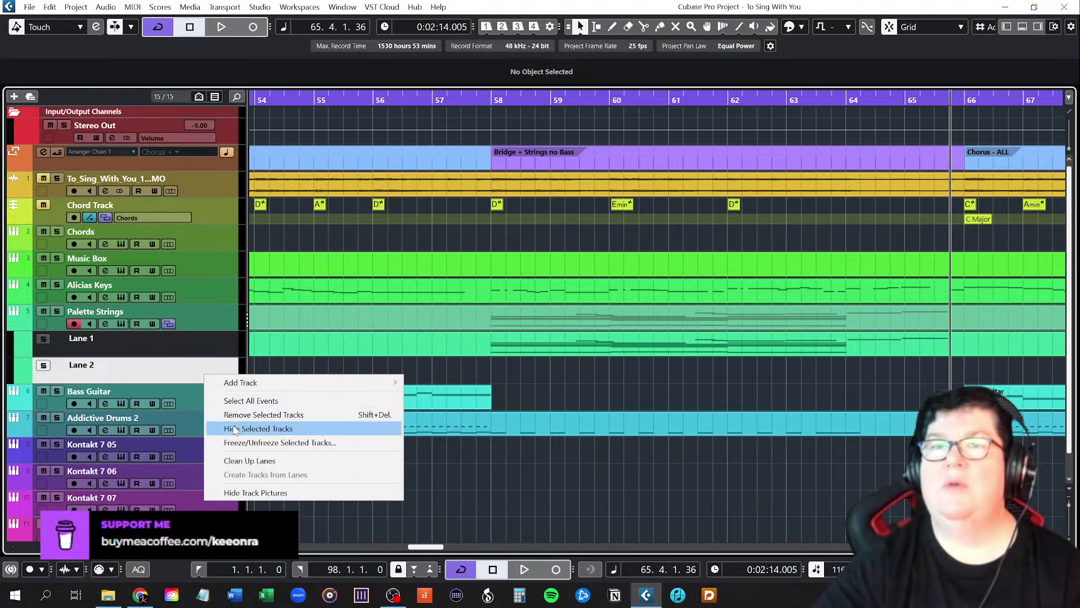
left_click(245, 460)
left_click(214, 349)
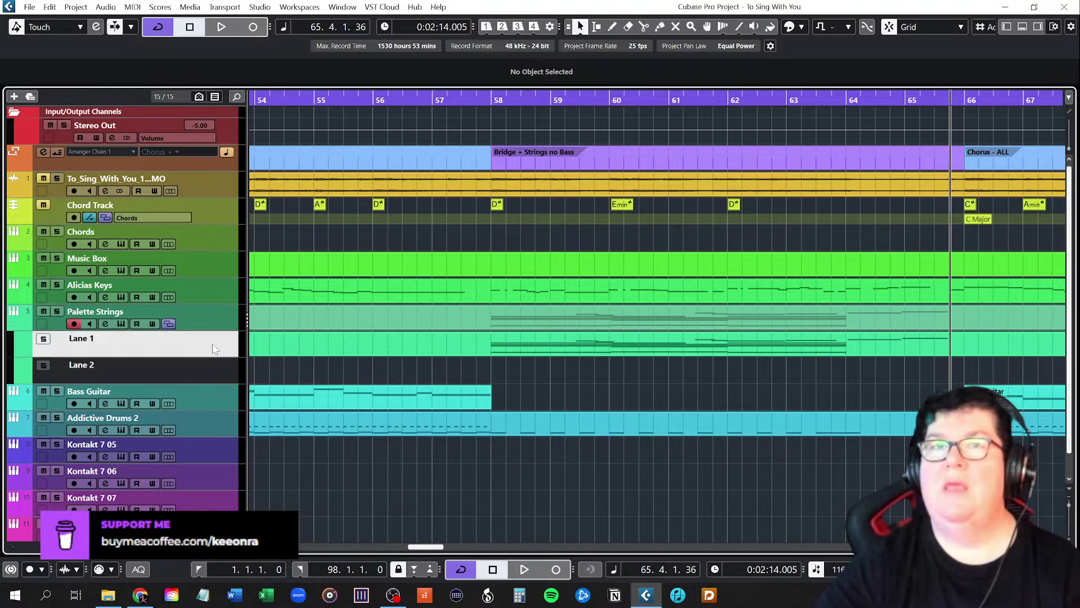
left_click(169, 324)
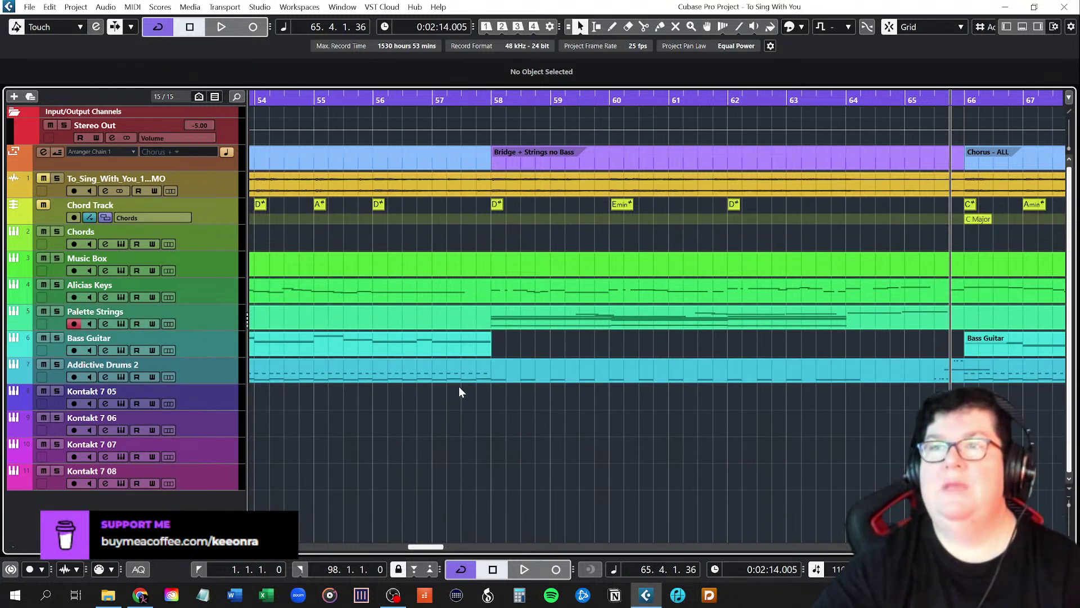
Open the merged Palette Strings part and raise the velocities of the short melody notes in bars 59 and 61, with E3 at 78
double_click(649, 315)
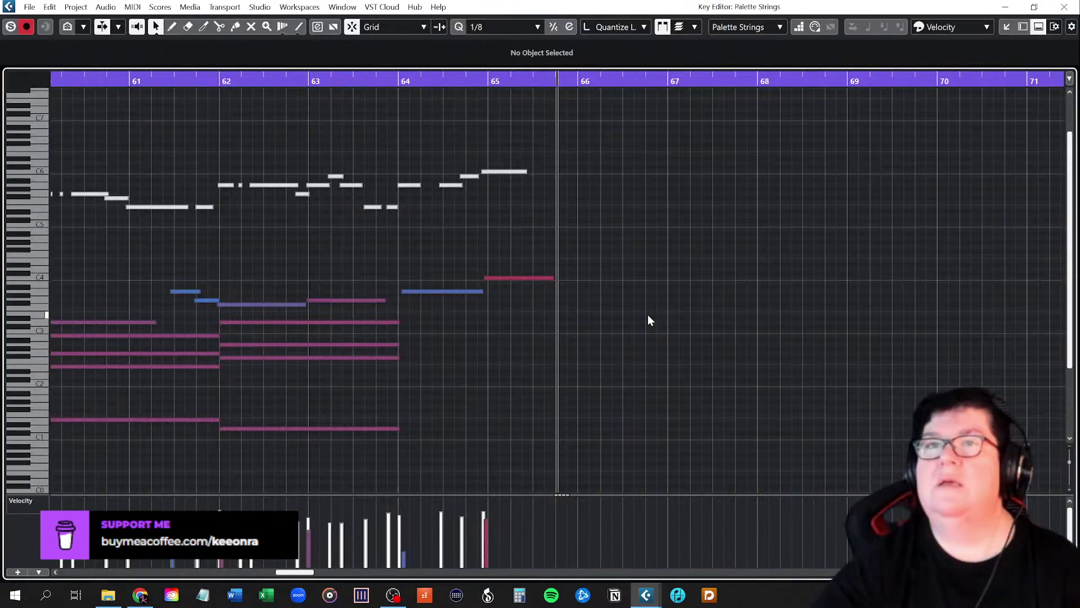
scroll(373, 373, "left", 8)
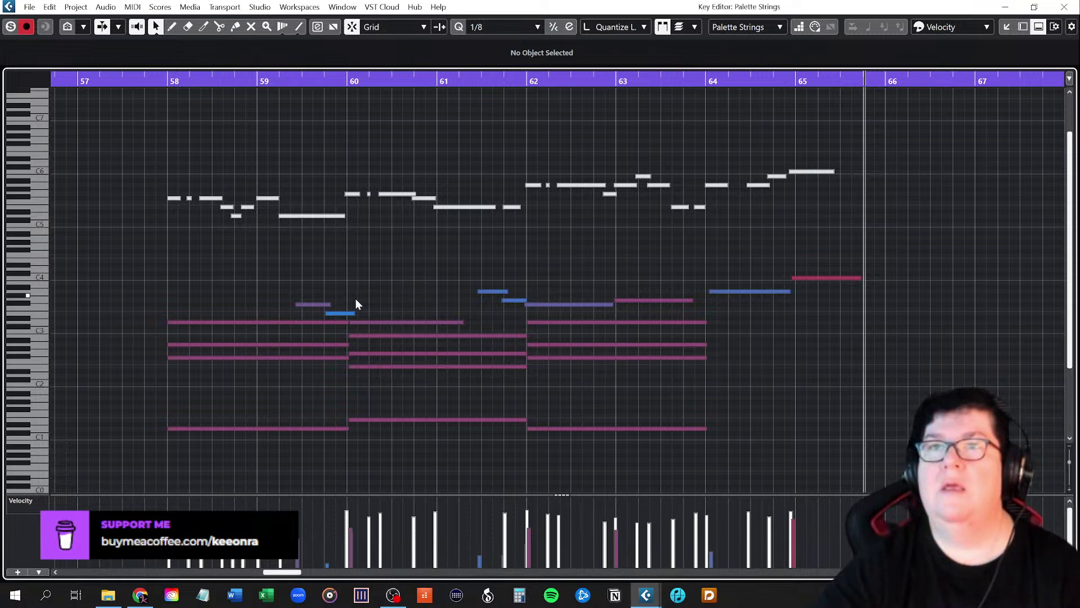
left_click(318, 304)
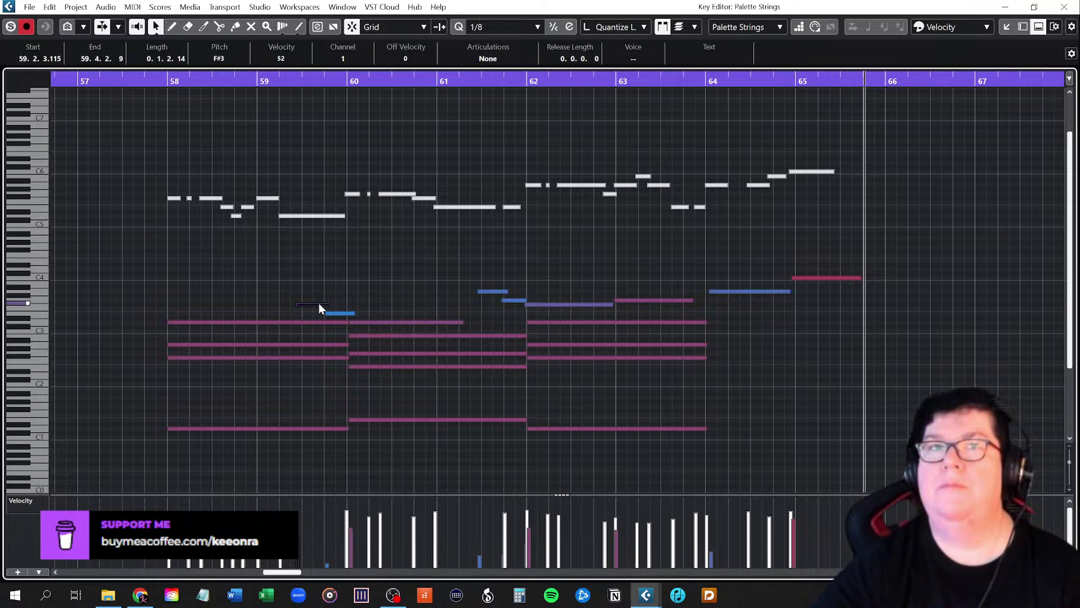
left_click(331, 312)
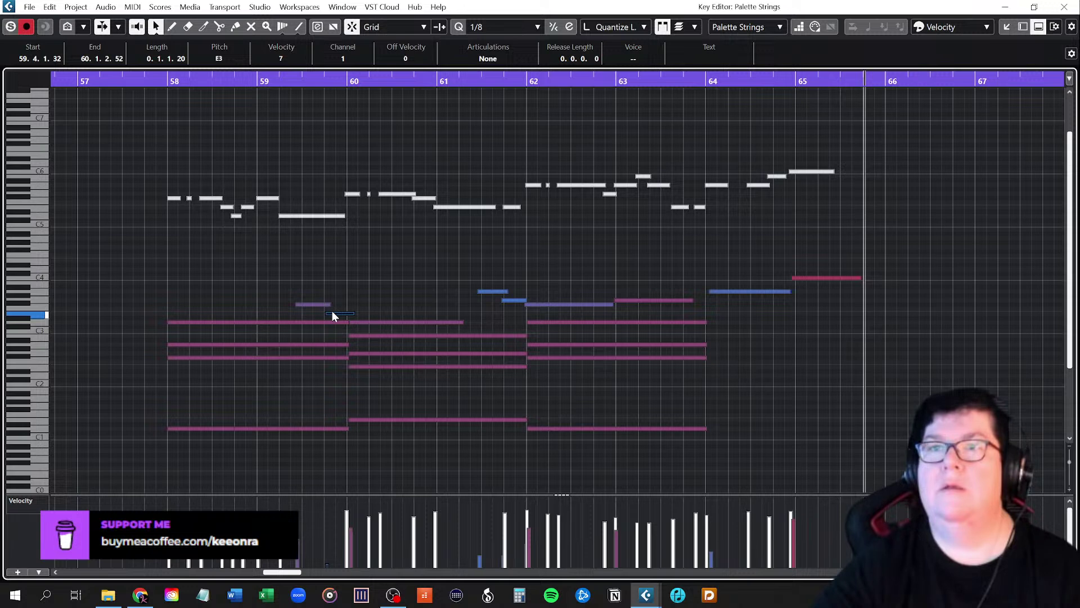
left_click_drag(301, 534, 306, 510)
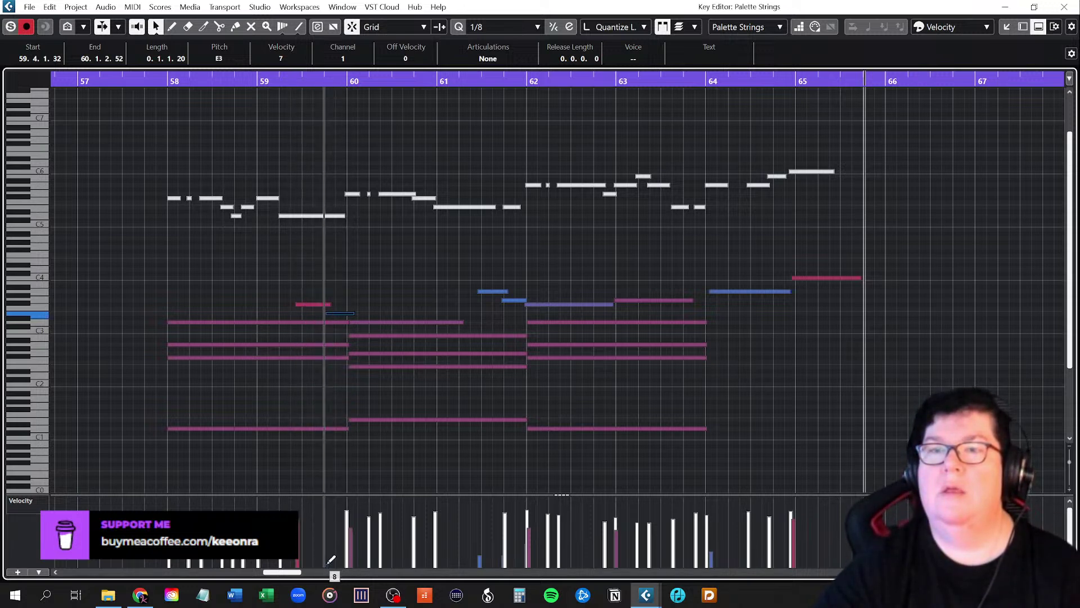
mouse_move(331, 560)
left_mouse_down()
mouse_move(331, 516)
mouse_move(355, 521)
left_mouse_up()
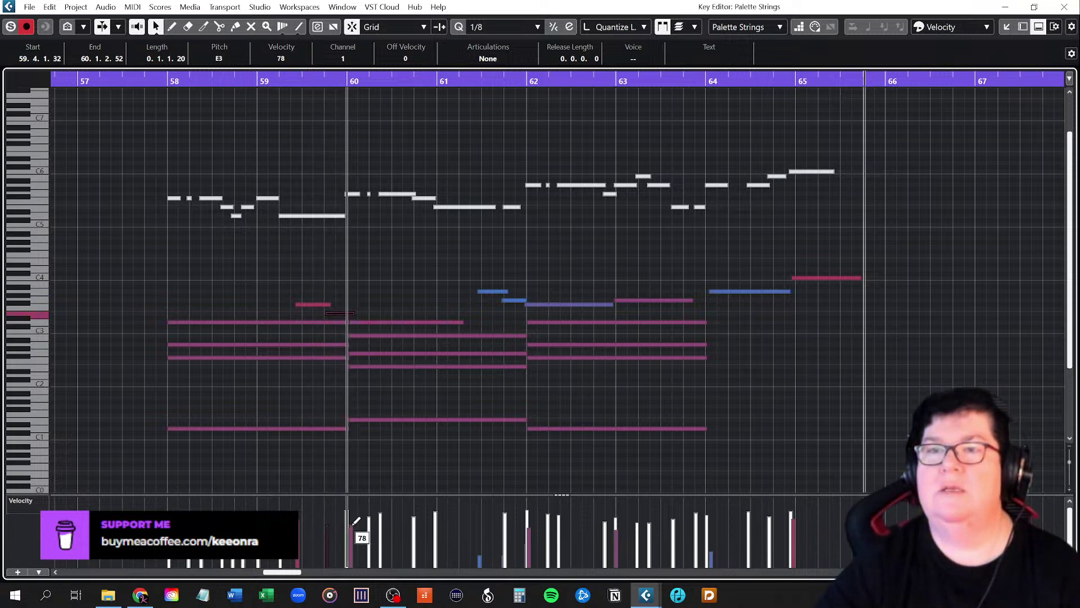
left_click_drag(481, 563, 482, 518)
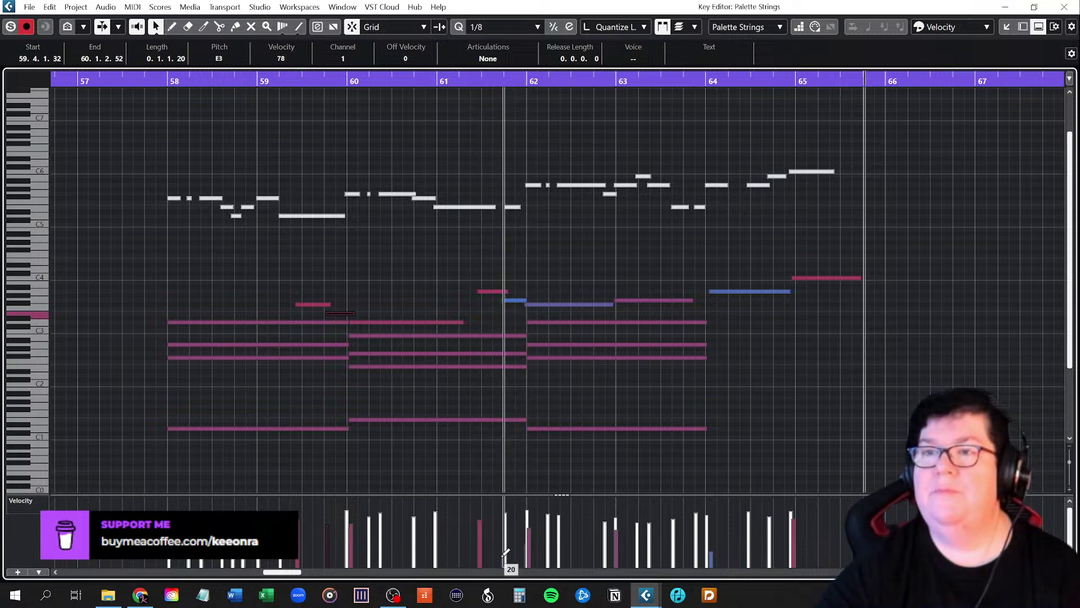
left_click_drag(506, 563, 506, 531)
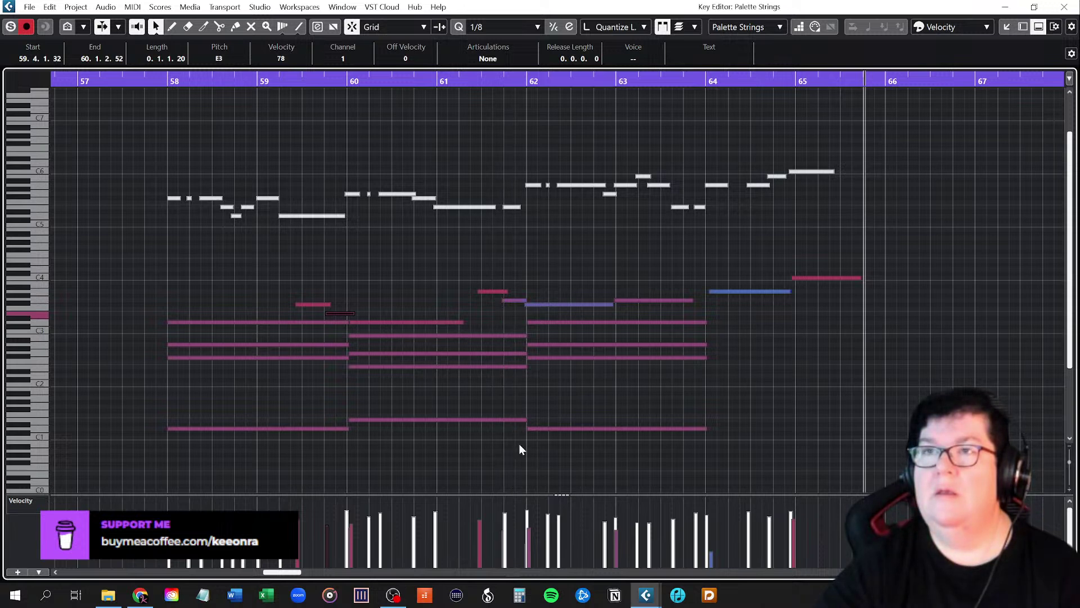
Raise the velocity of the G3 note just before bar 62 to 94
left_click(514, 300)
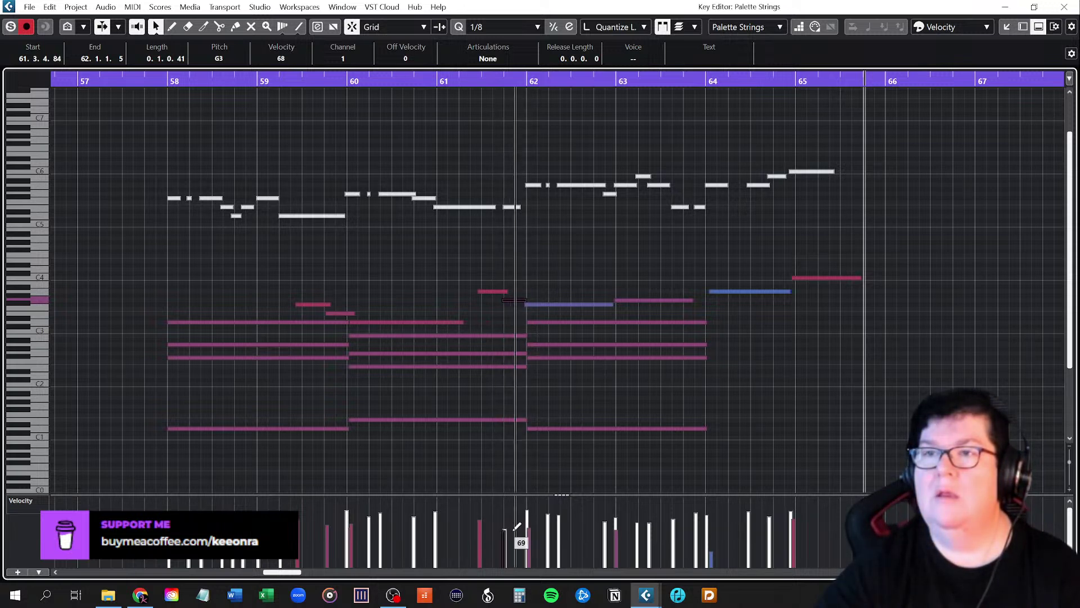
scroll(507, 532, "up", 6)
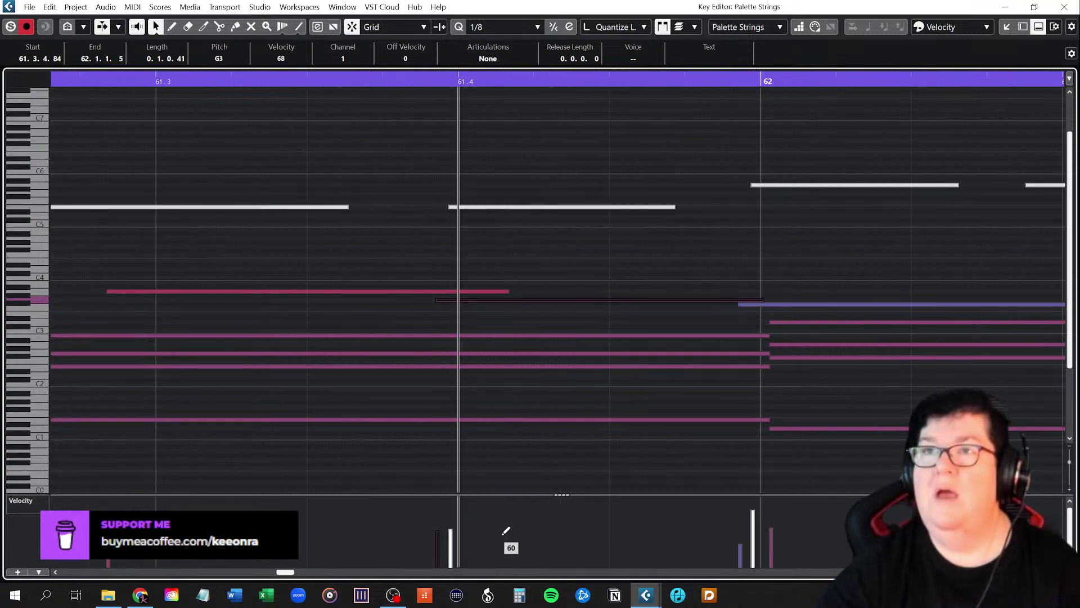
left_click(442, 529)
mouse_move(442, 530)
left_mouse_down()
mouse_move(442, 516)
mouse_move(462, 525)
left_mouse_up()
scroll(551, 469, "down", 2)
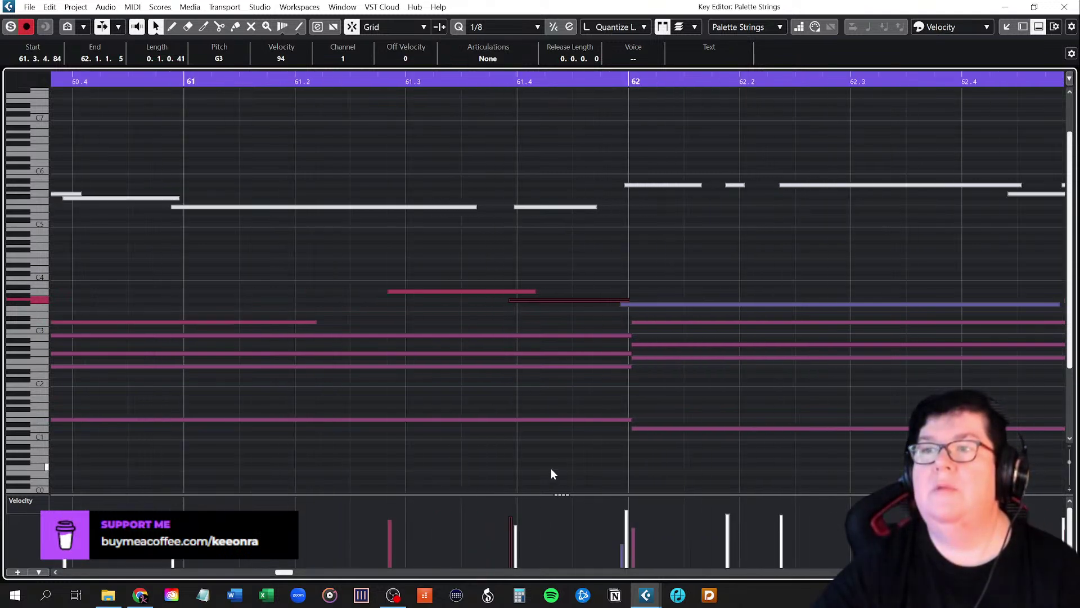
Select the melody and chord notes around the start of bar 62 and scale their velocities, bringing A3 to 86
left_click_drag(419, 268, 665, 326)
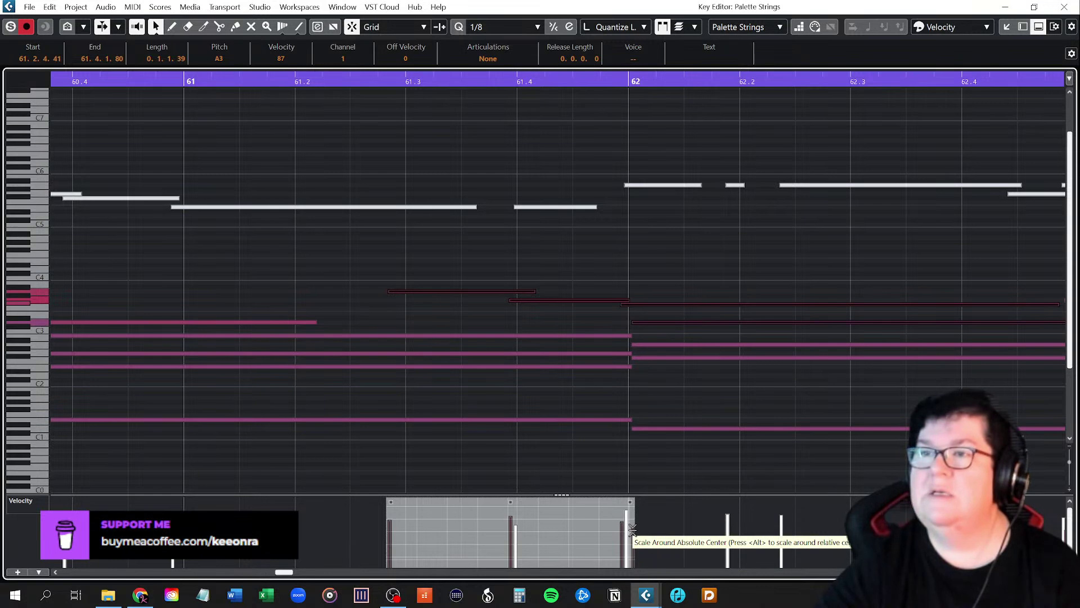
left_click_drag(633, 518, 631, 535)
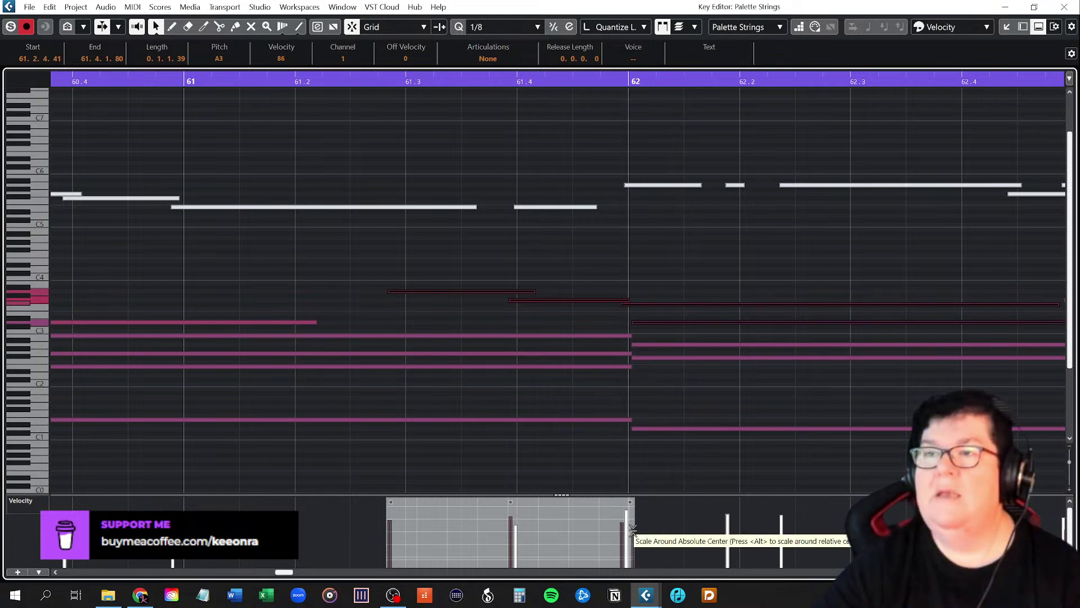
left_click(671, 458)
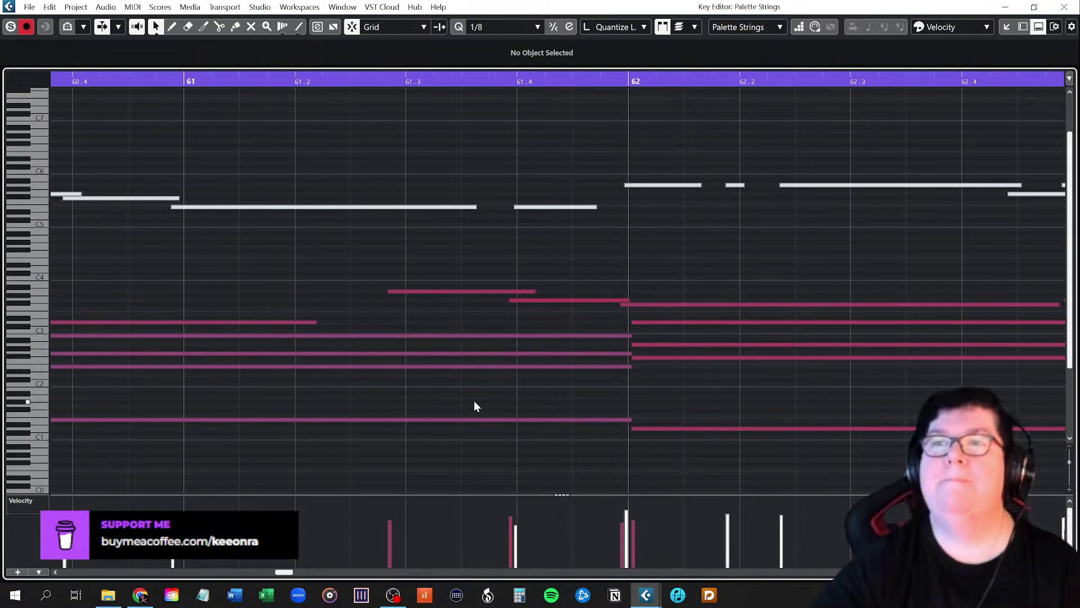
Play back the edited strings notes from bar 58 into bar 62
key("g")
key("g")
key("g")
key("g")
key("g")
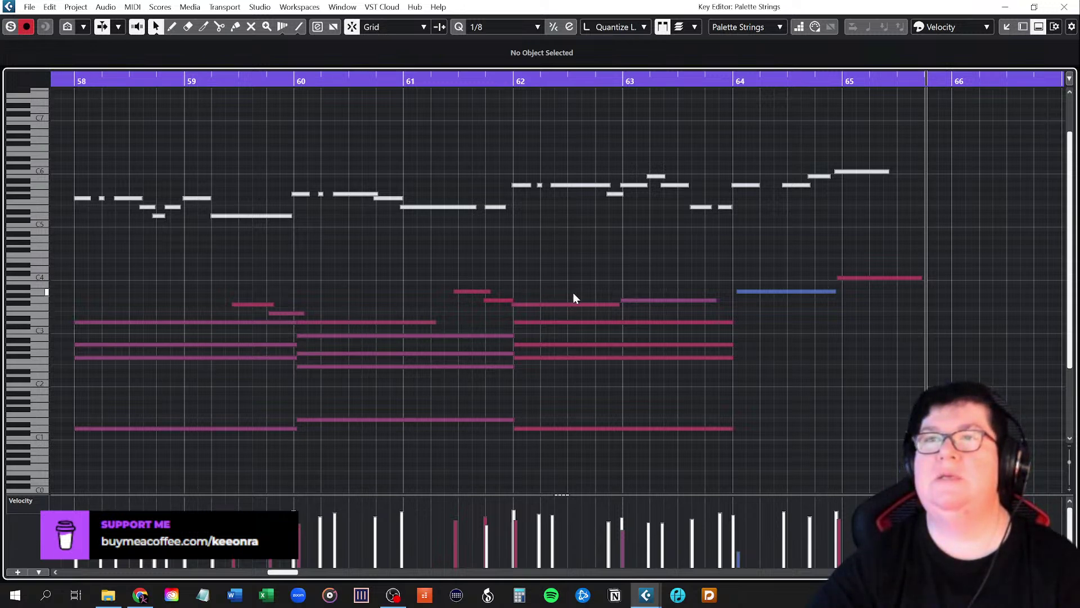
left_click(79, 82)
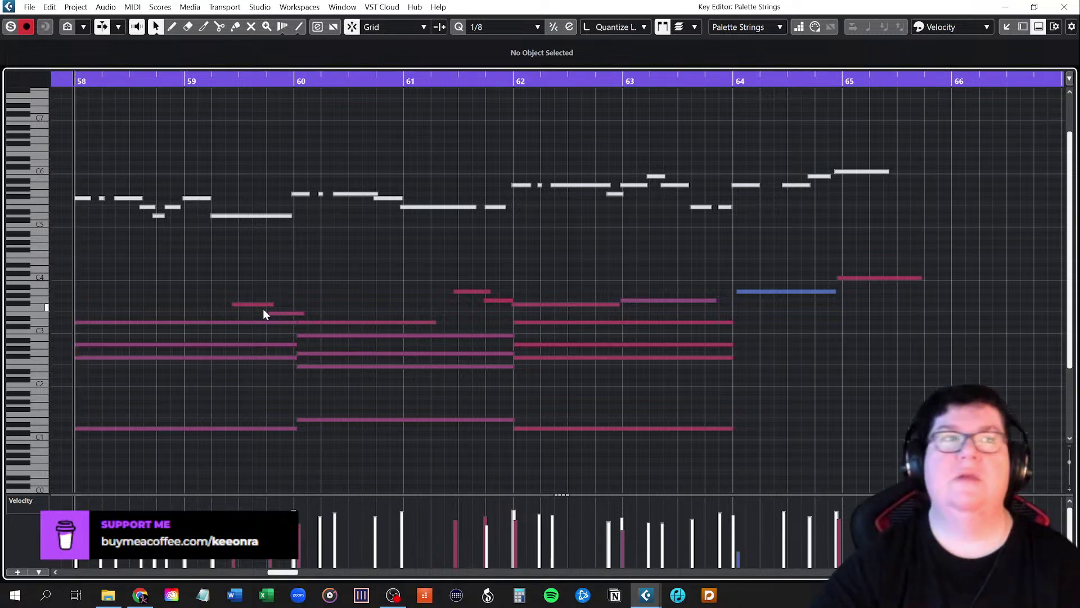
key("space")
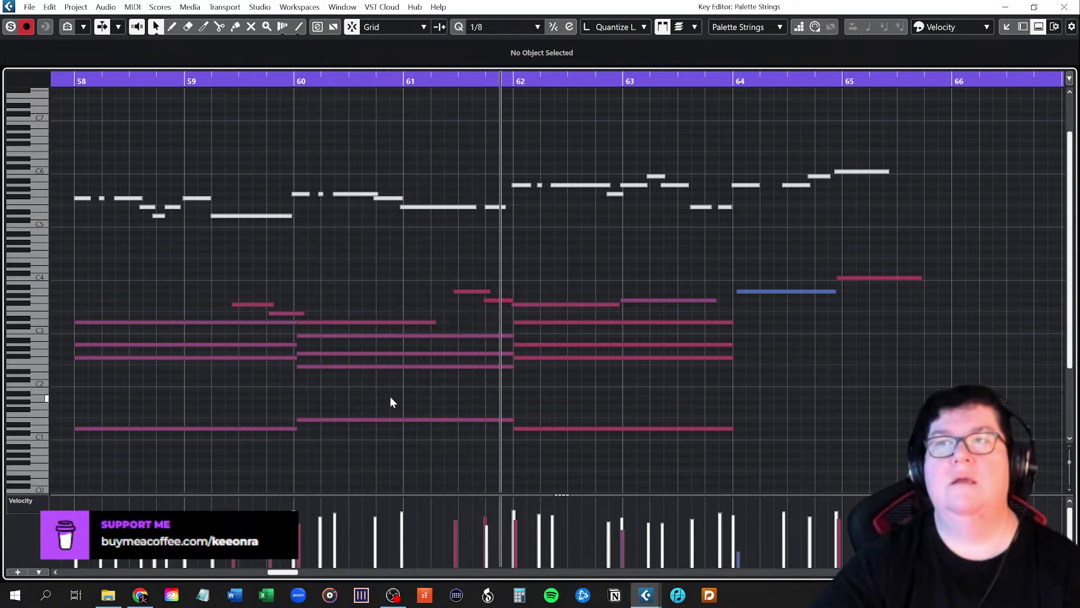
Audition the melody notes leading into bar 62 and move the bar 63 melody note up to A3, starting at 63.1.1.0
left_click(480, 290)
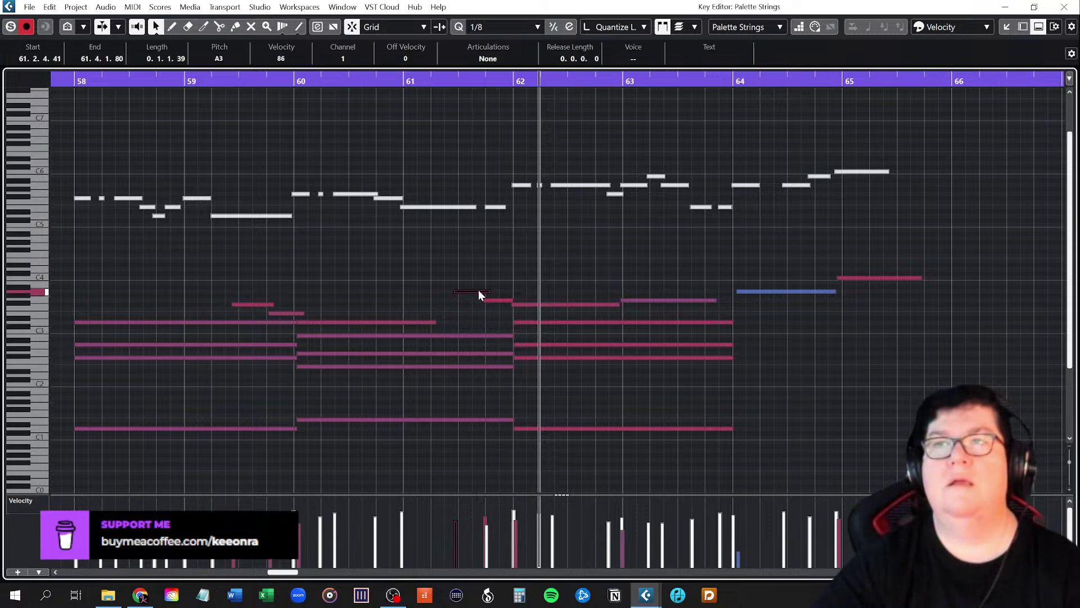
left_click(495, 300)
left_click(521, 304)
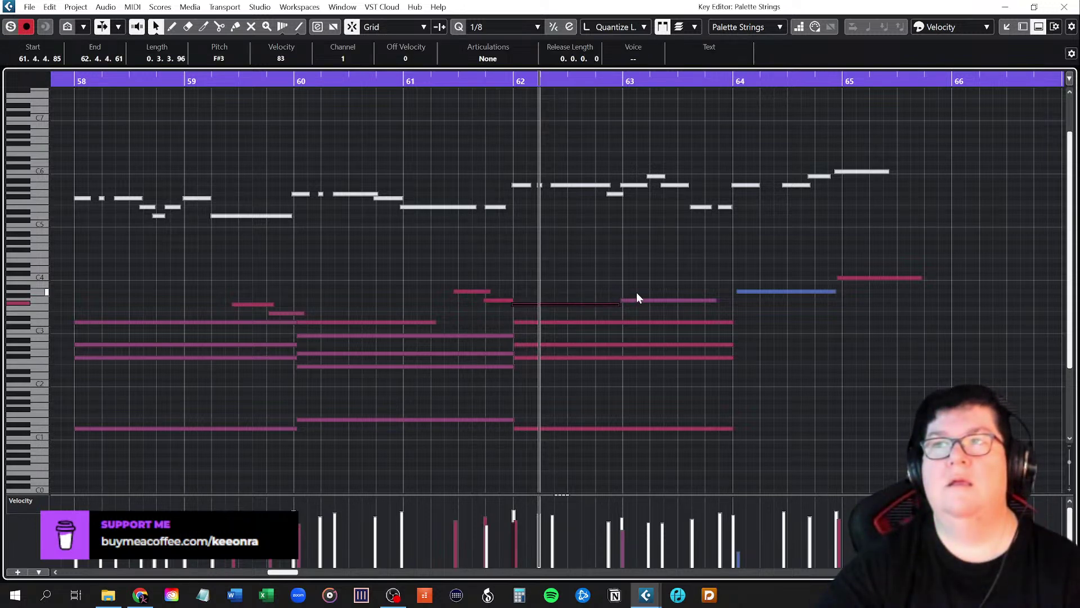
left_click_drag(636, 299, 640, 293)
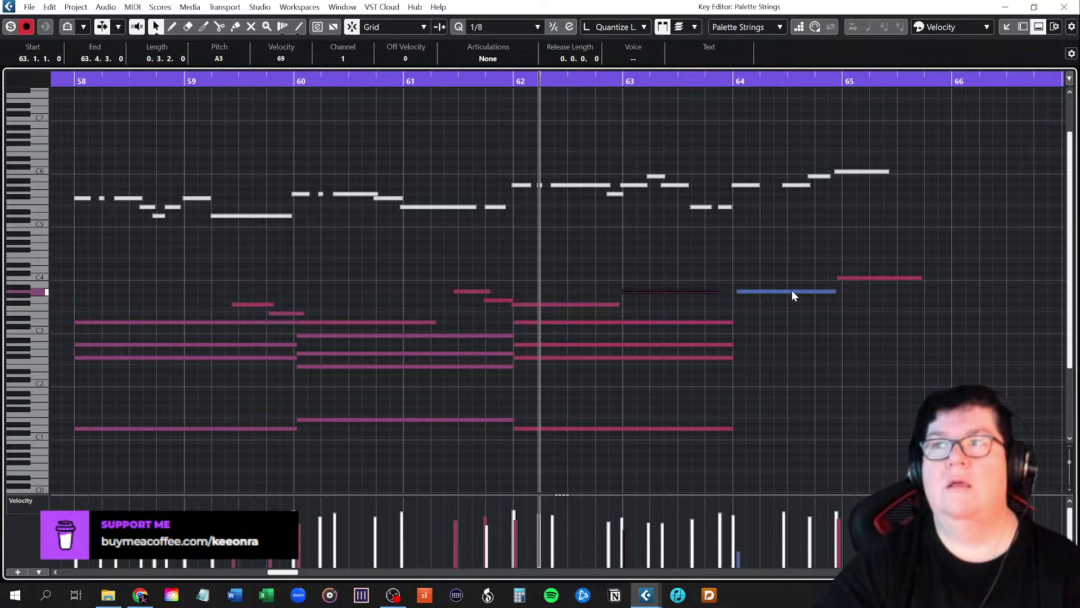
Align the C4 note to start at 65.1.1.0 and raise the velocity of the A3 note in bar 64
left_click(777, 292)
left_click_drag(855, 278, 855, 277)
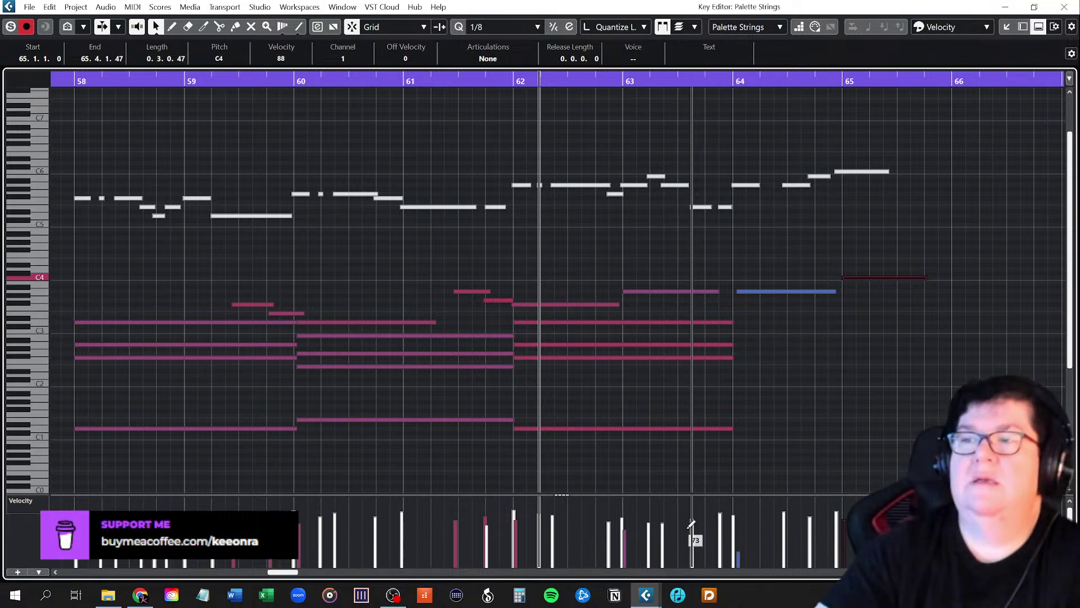
left_click_drag(741, 543, 749, 523)
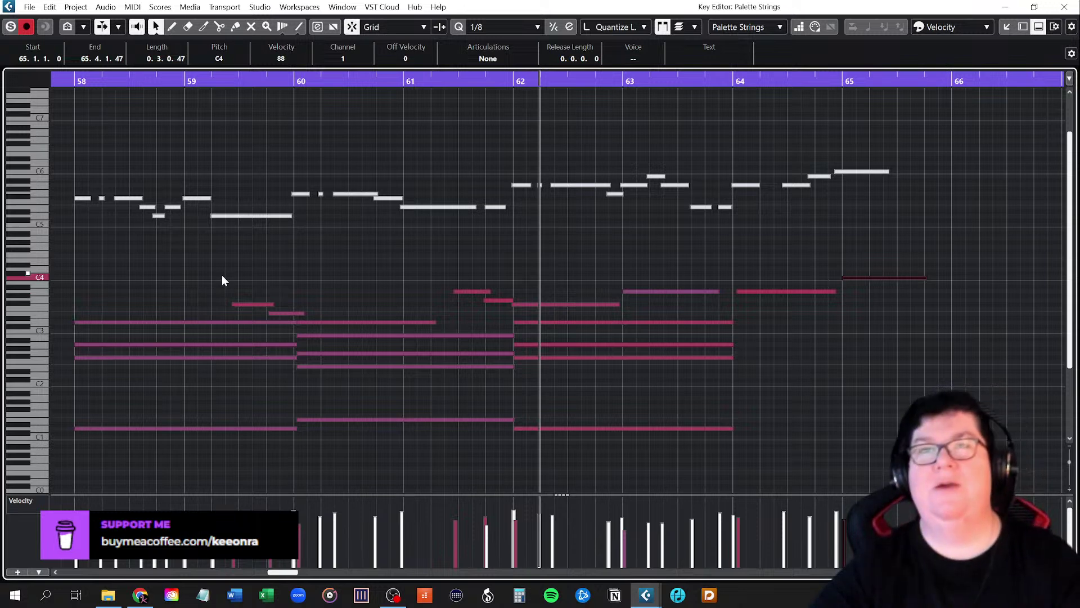
Play the part again from bar 58 and align the F#3 melody note to start at 62.1.1.0
left_click(78, 80)
key("space")
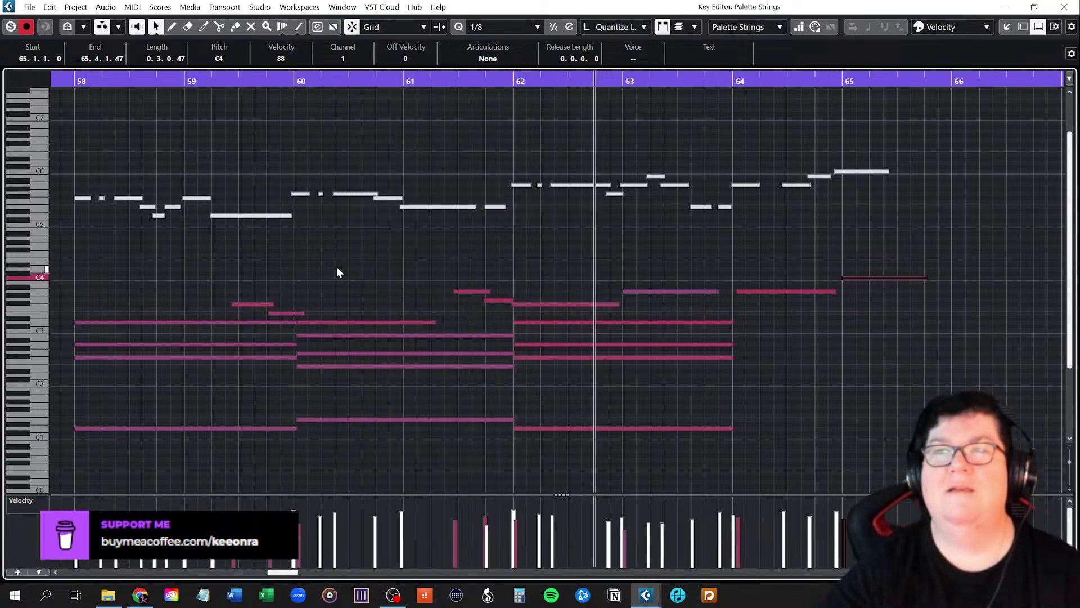
left_click(559, 301)
left_click(556, 304)
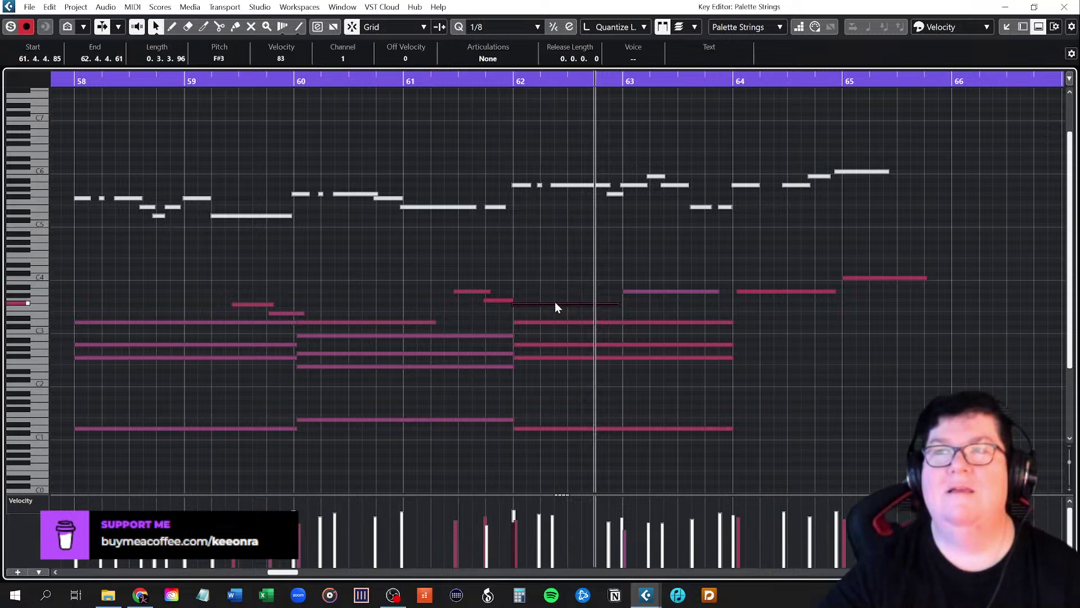
left_click_drag(555, 301, 556, 301)
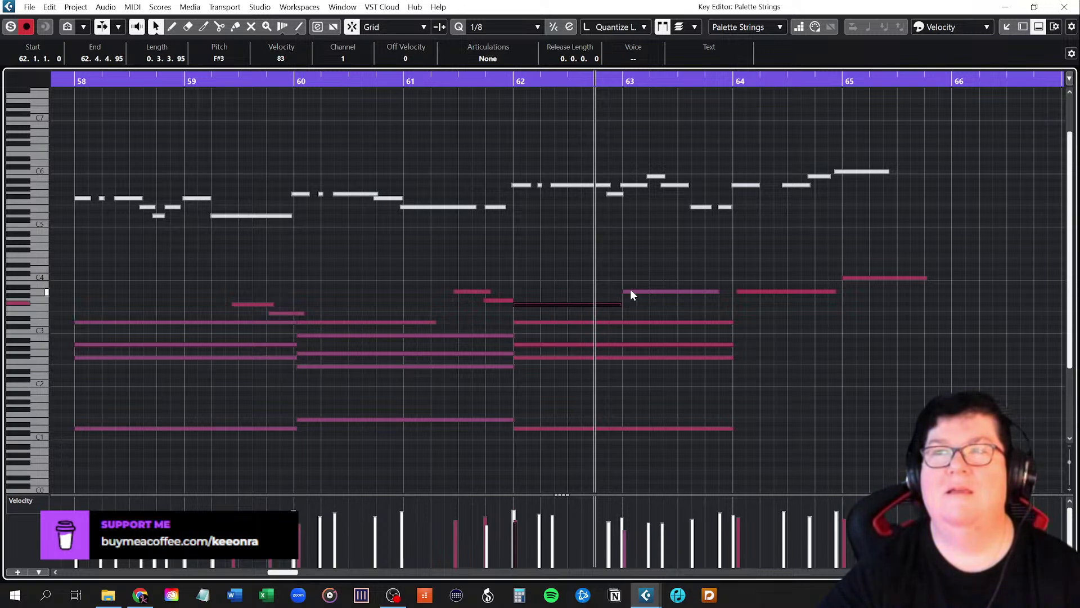
Select the six melody notes from bar 59 to bar 62, try moving them up an octave, and undo the move
left_click(257, 304)
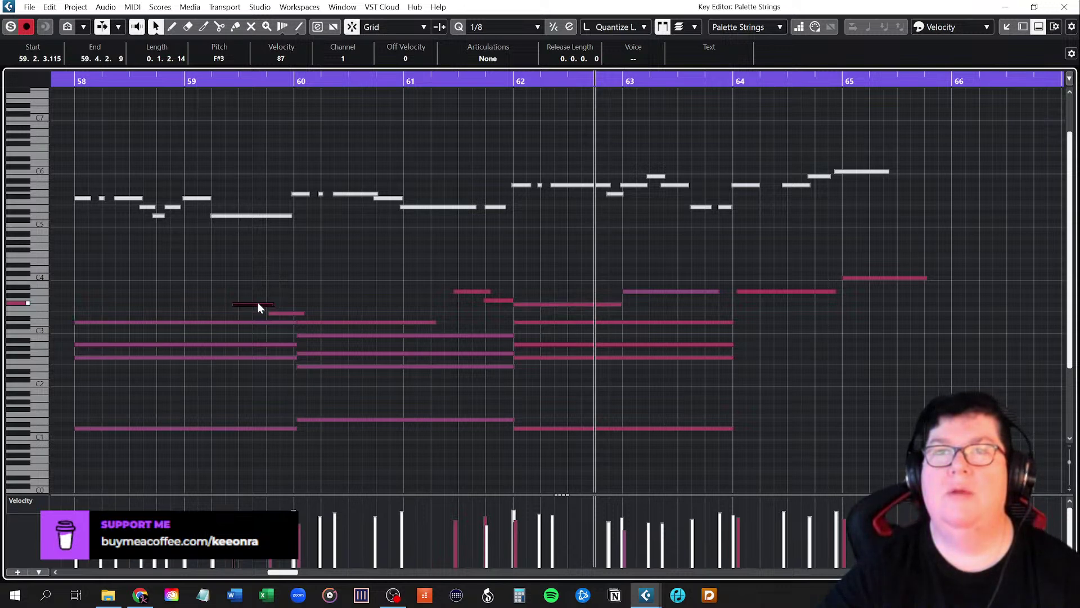
left_click(286, 314, "shift")
left_click(320, 321, "shift")
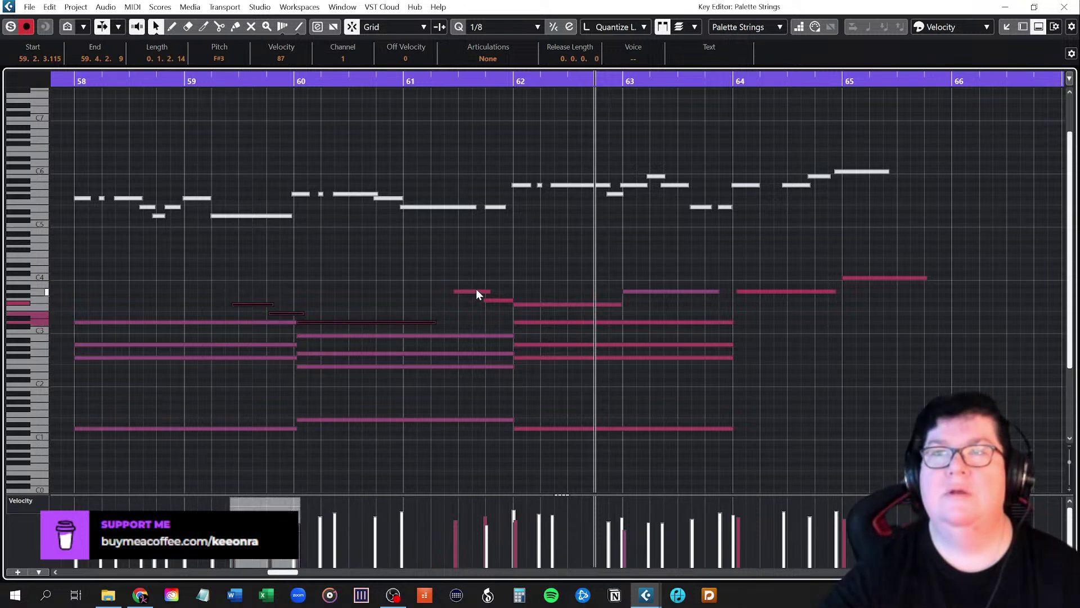
left_click(476, 291, "shift")
left_click(500, 300, "shift")
left_click(537, 304, "shift")
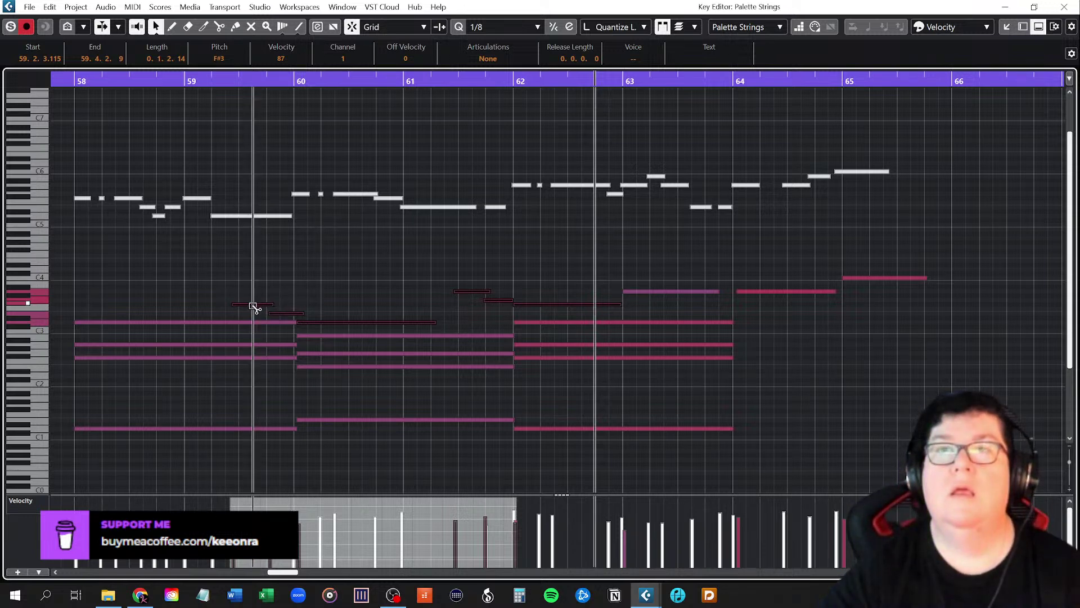
left_click_drag(252, 304, 251, 254)
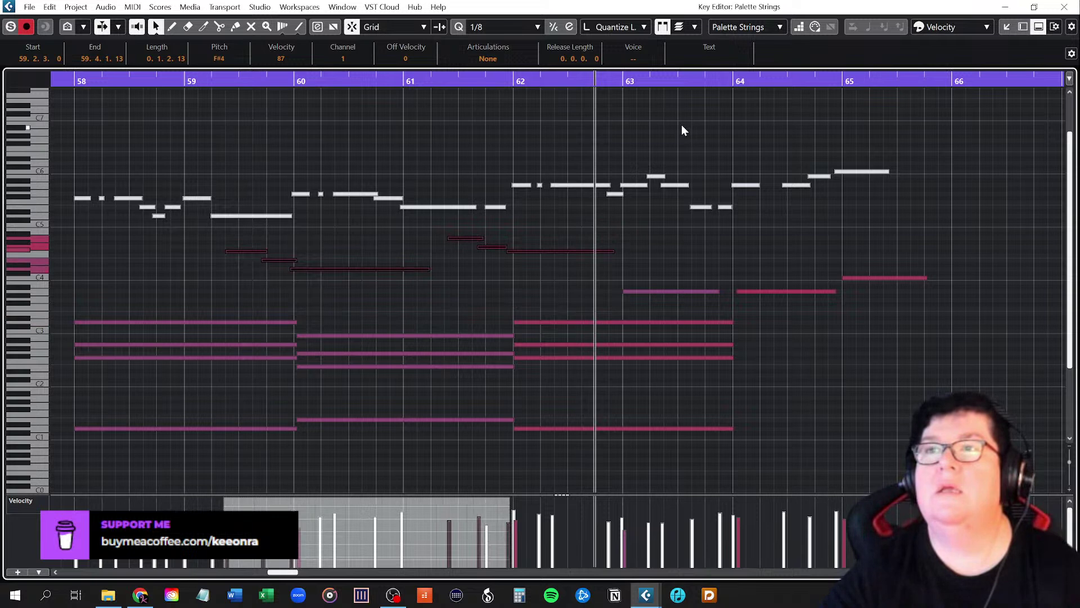
key("ctrl+z")
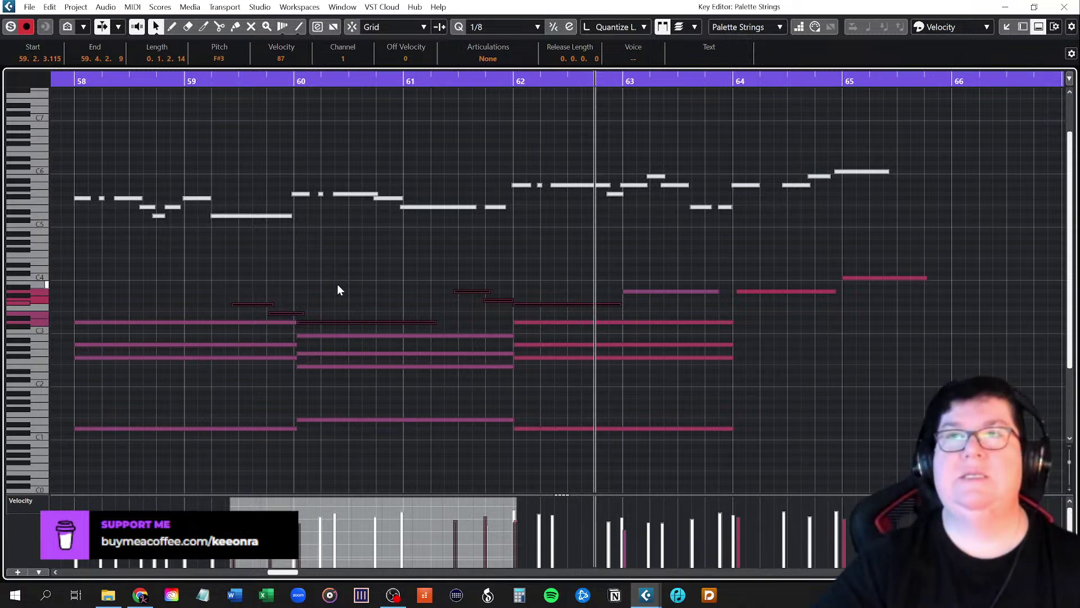
Duplicate the six selected melody notes from where the bar 59 note starts and raise the copies one octave, the first to F#4
scroll(225, 295, "up", 1)
scroll(227, 305, "down", 3)
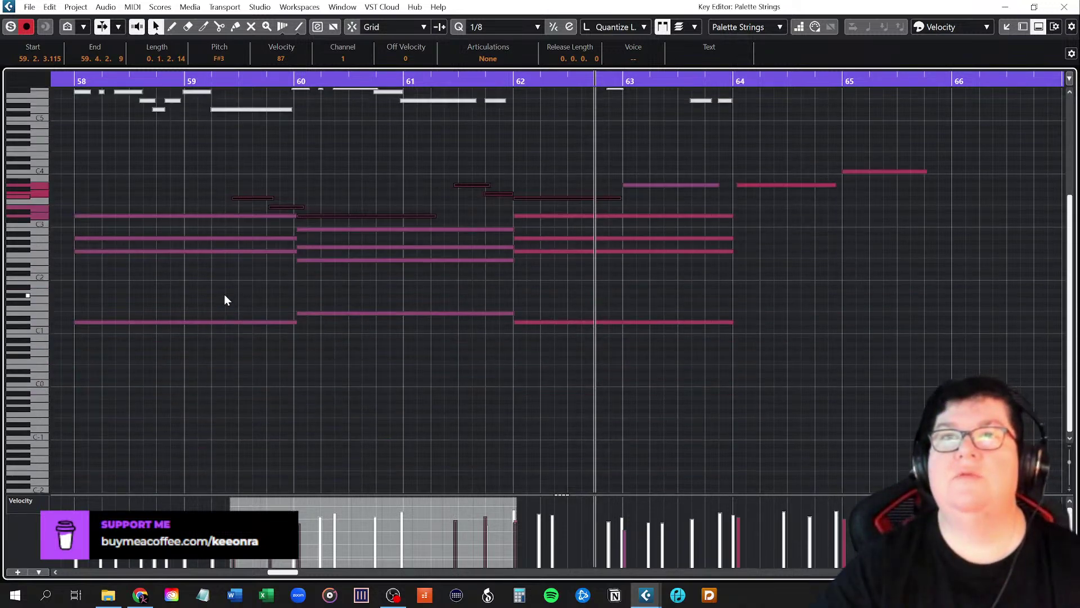
scroll(225, 299, "up", 3)
scroll(229, 320, "up", 6)
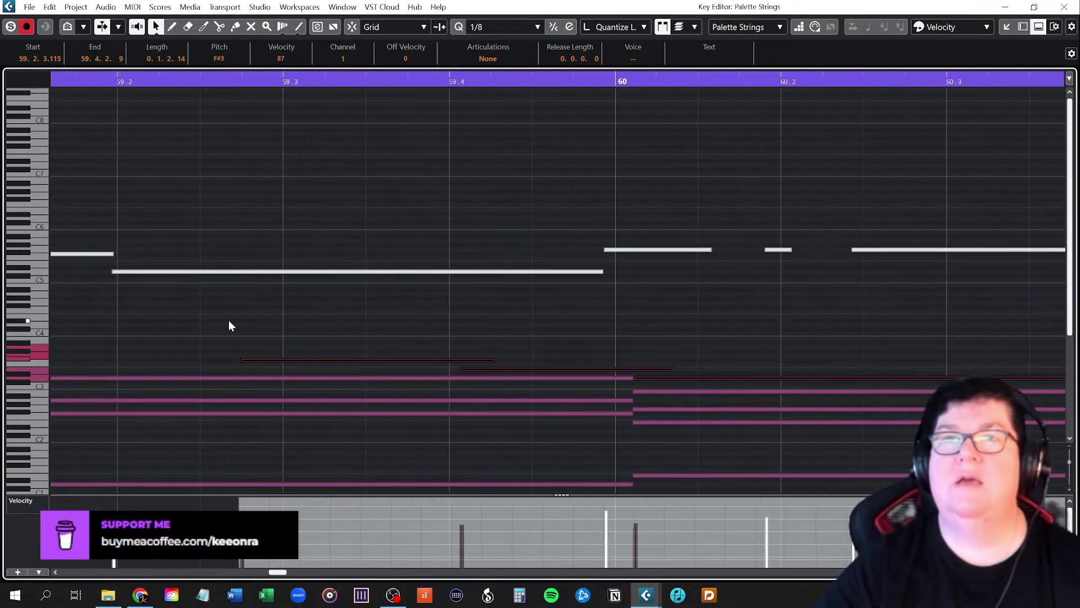
left_click(241, 81)
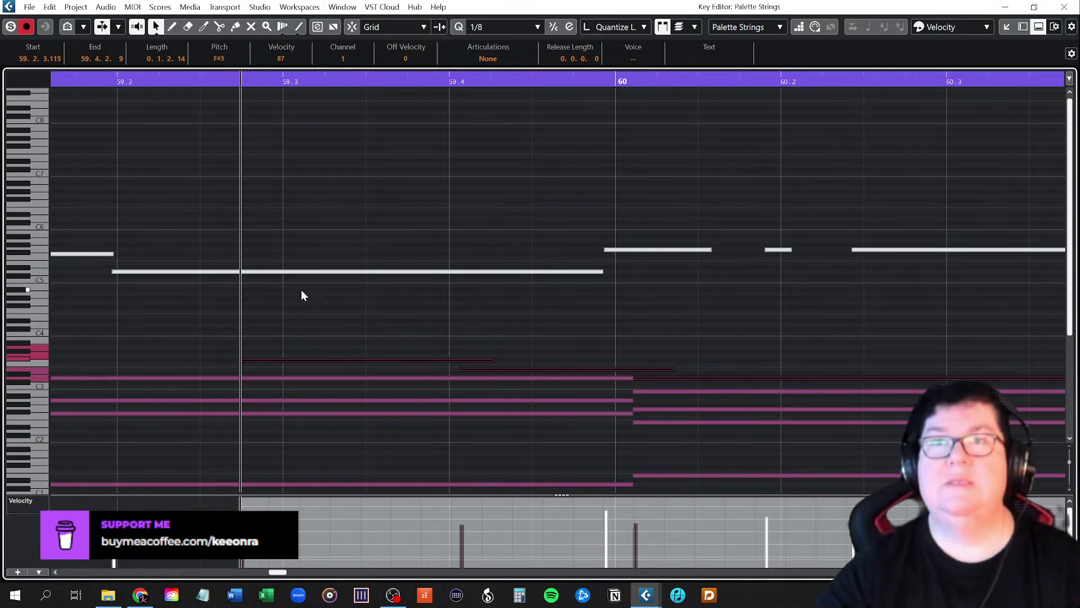
key("alt+Right")
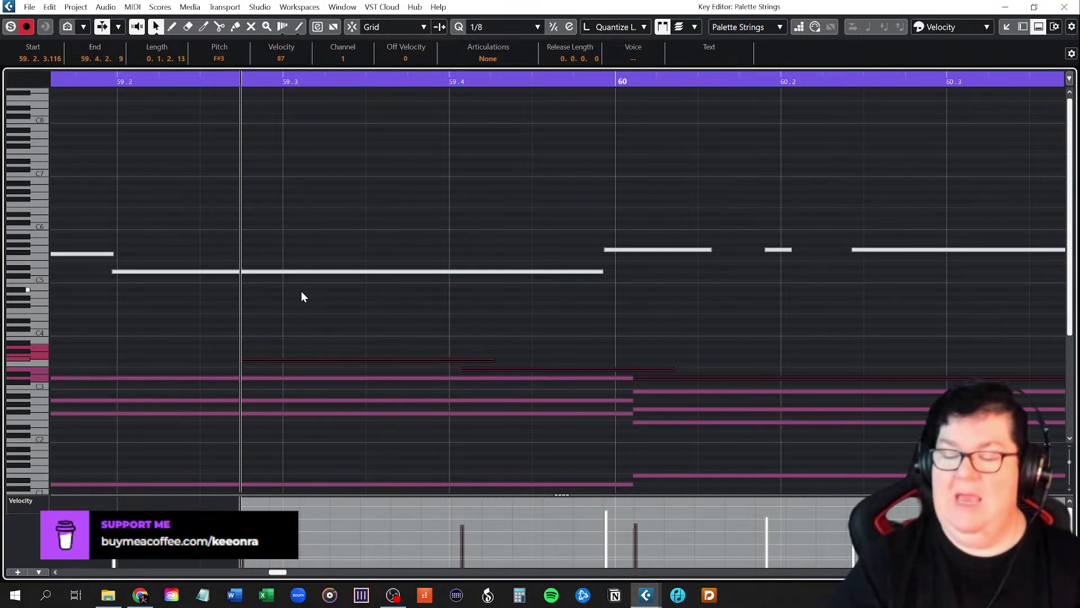
key("shift+Up")
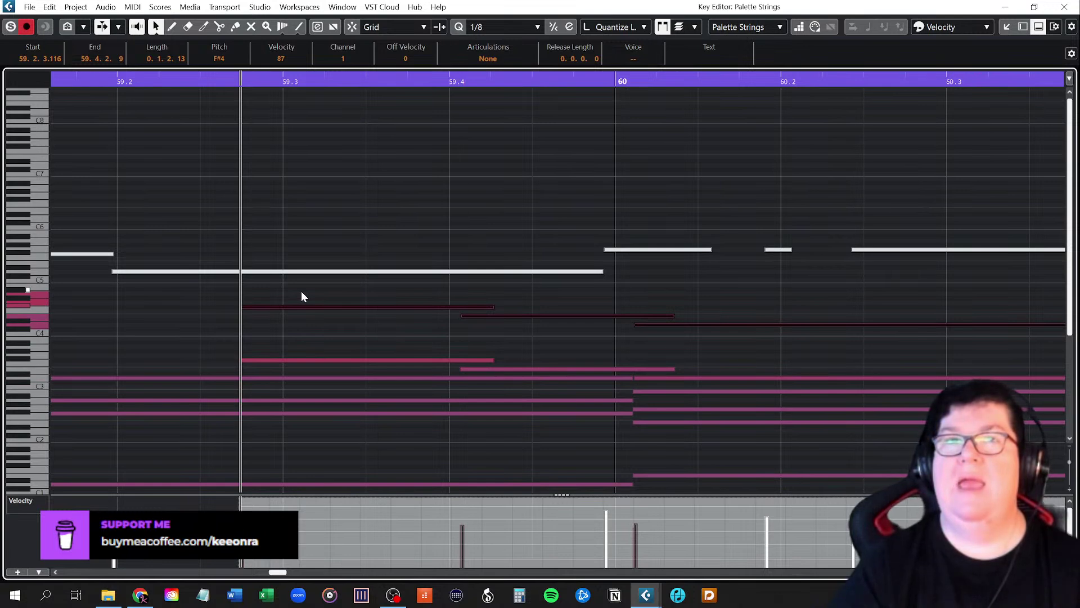
left_click(384, 337)
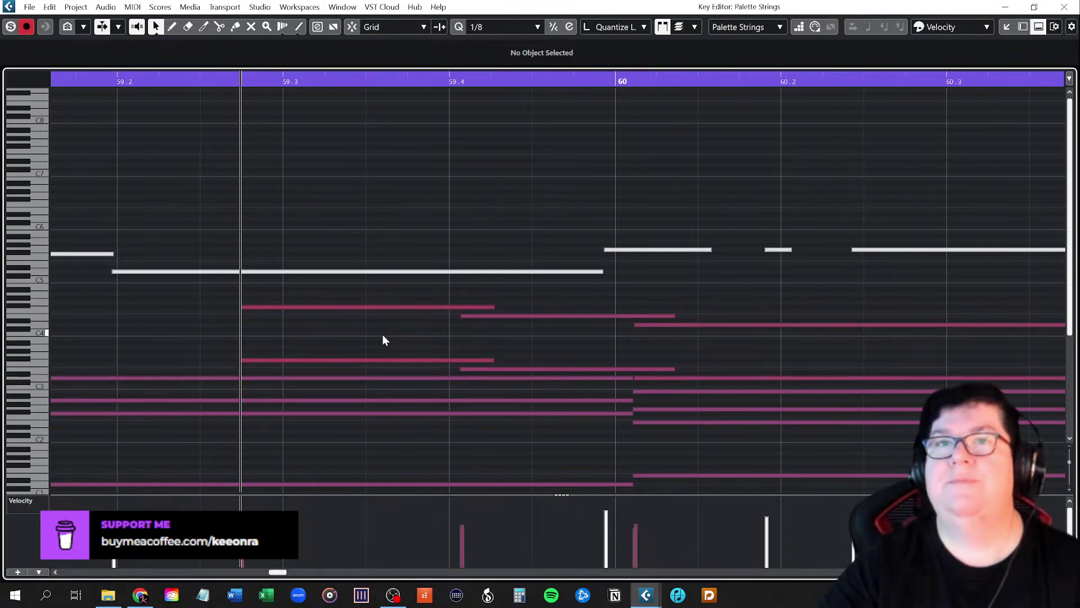
Play back the octave-doubled strings melody from bar 59 into bar 62, then close the Key Editor
key("space")
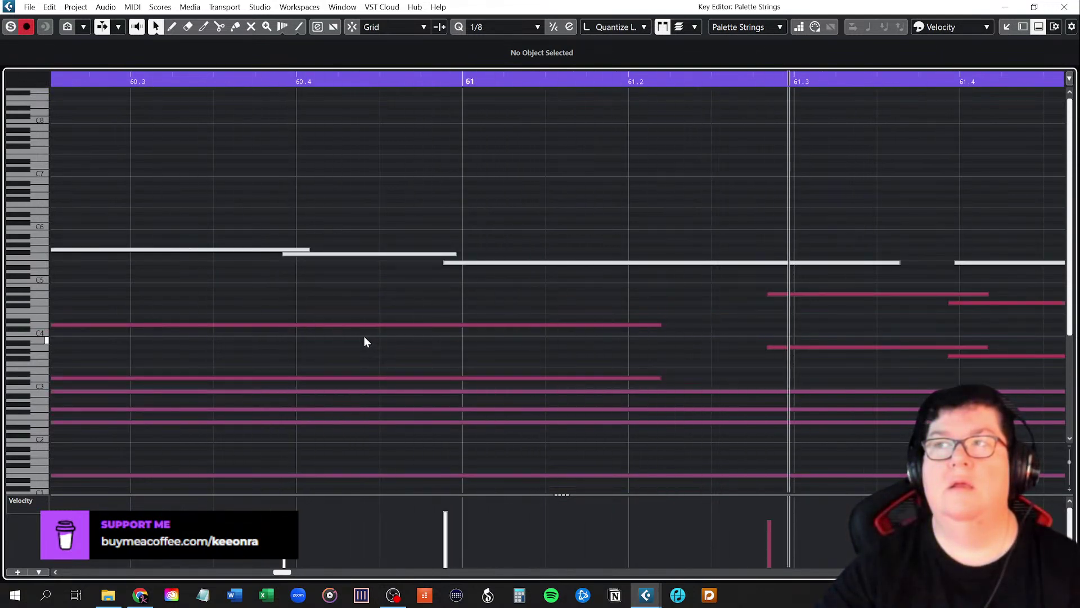
key("space")
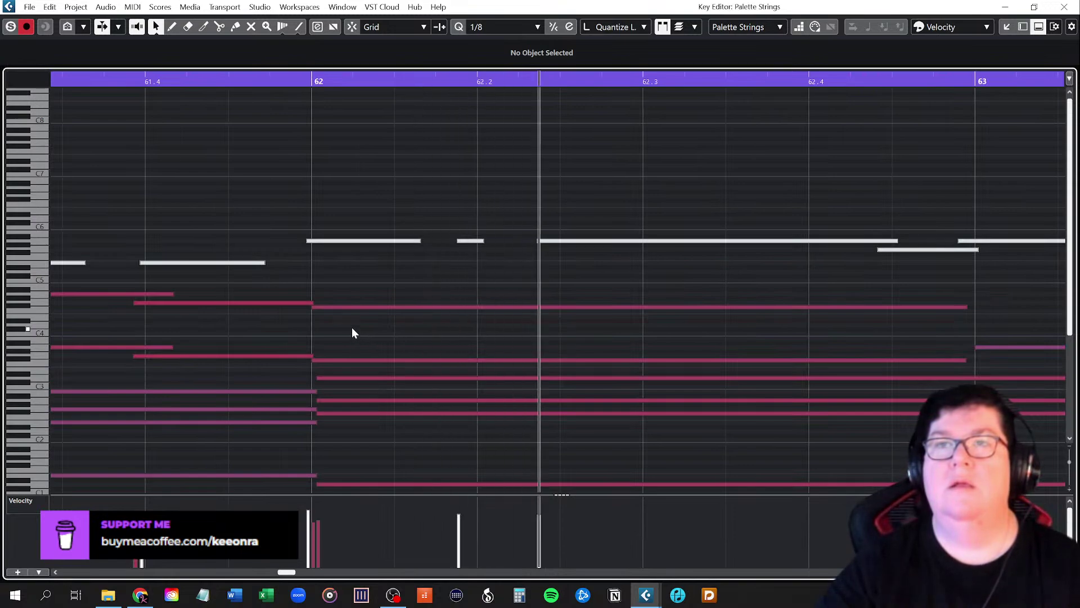
scroll(241, 319, "down", 2)
scroll(241, 319, "down", 8)
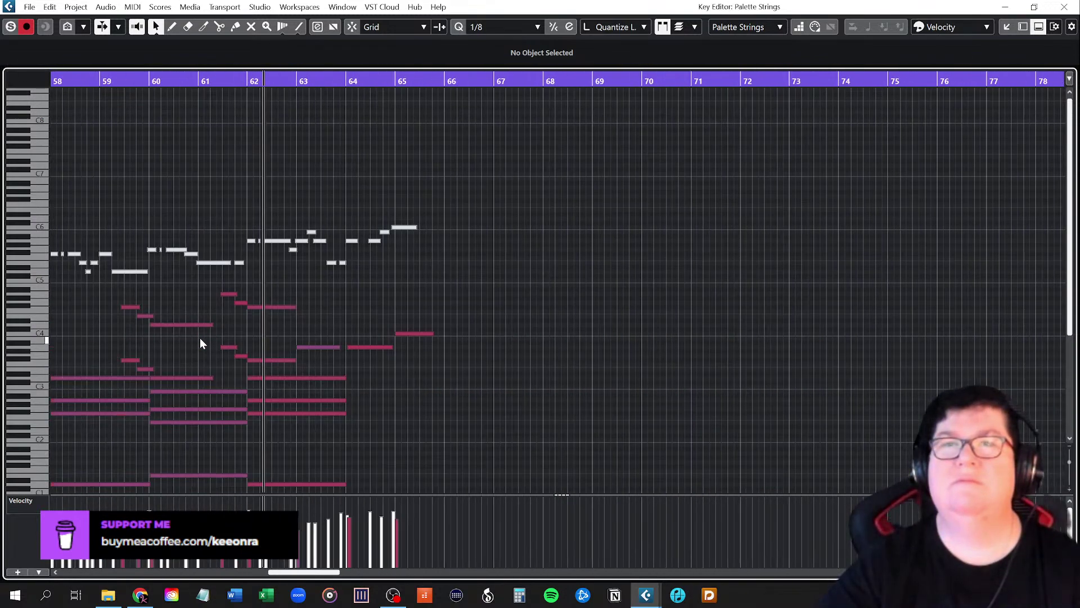
scroll(200, 338, "left", 2)
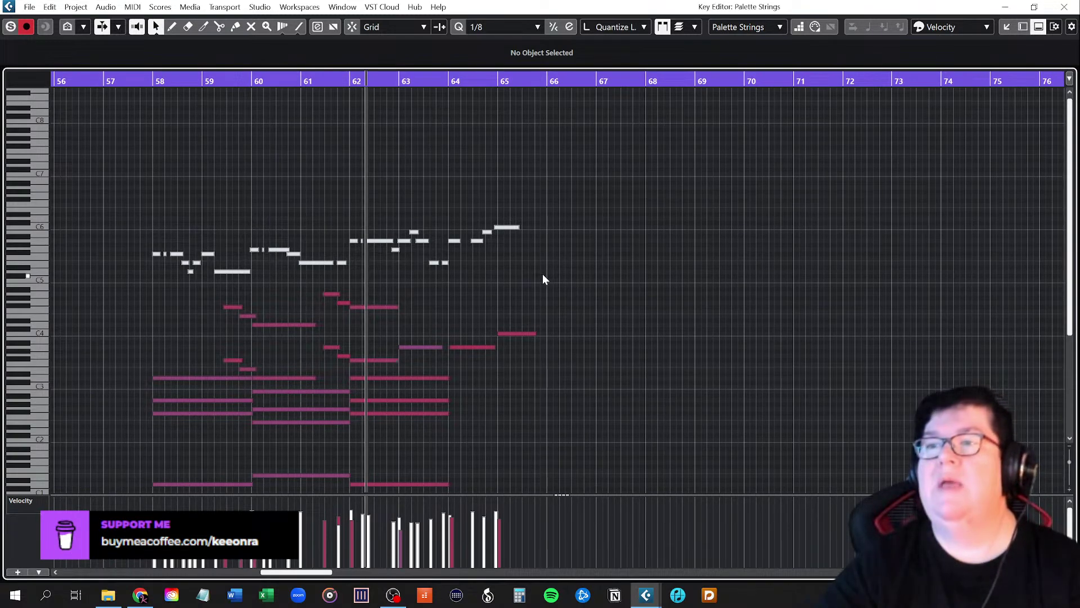
left_click(1065, 8)
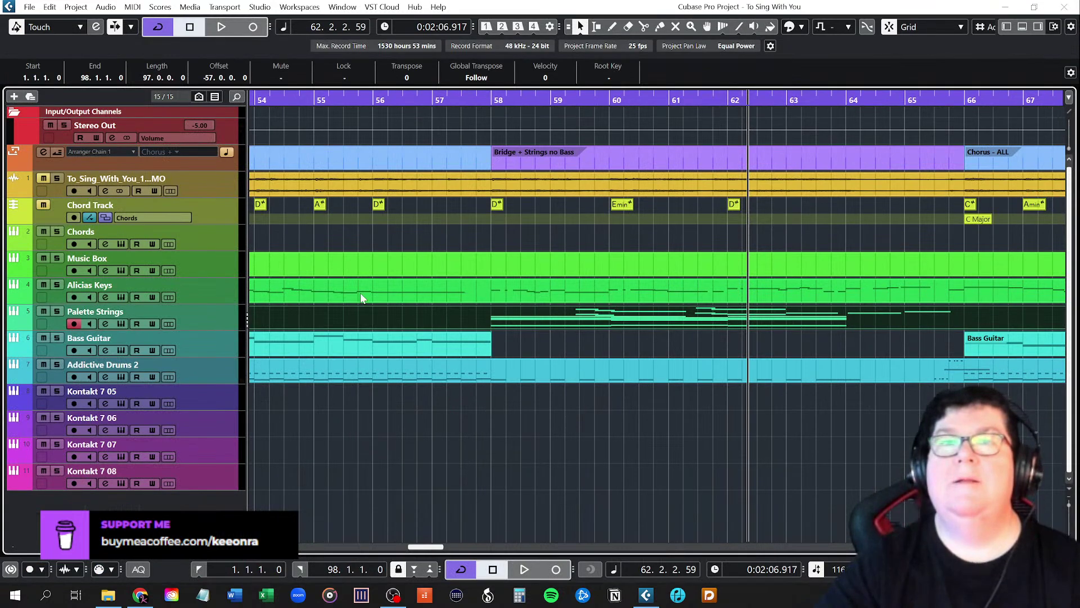
Show the Inspector for the Palette Strings track, look over its channel settings, and set its volume to 2.57
left_click(202, 325)
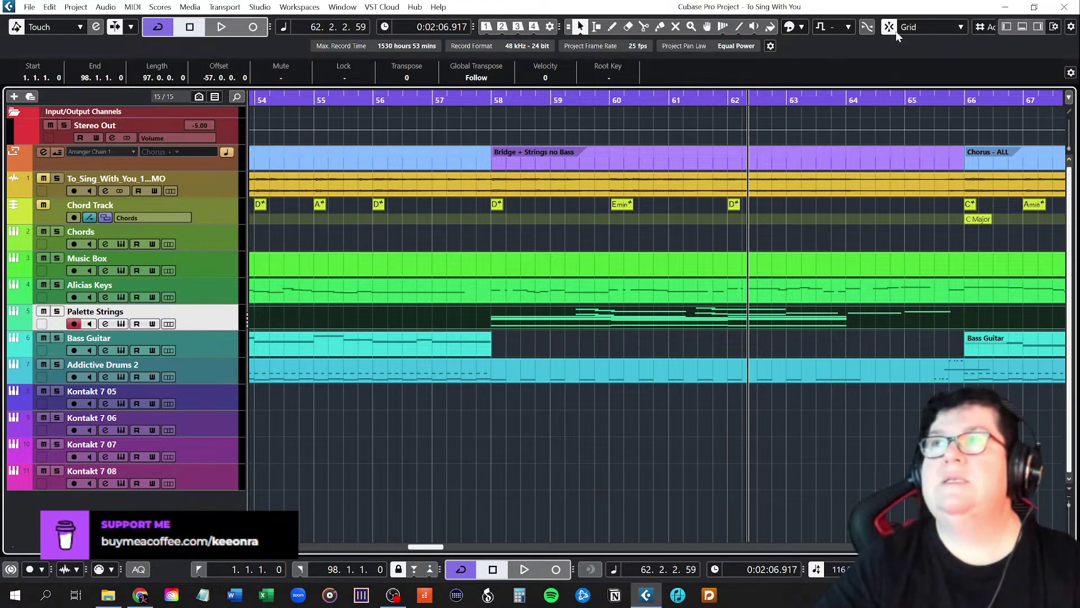
left_click(1007, 27)
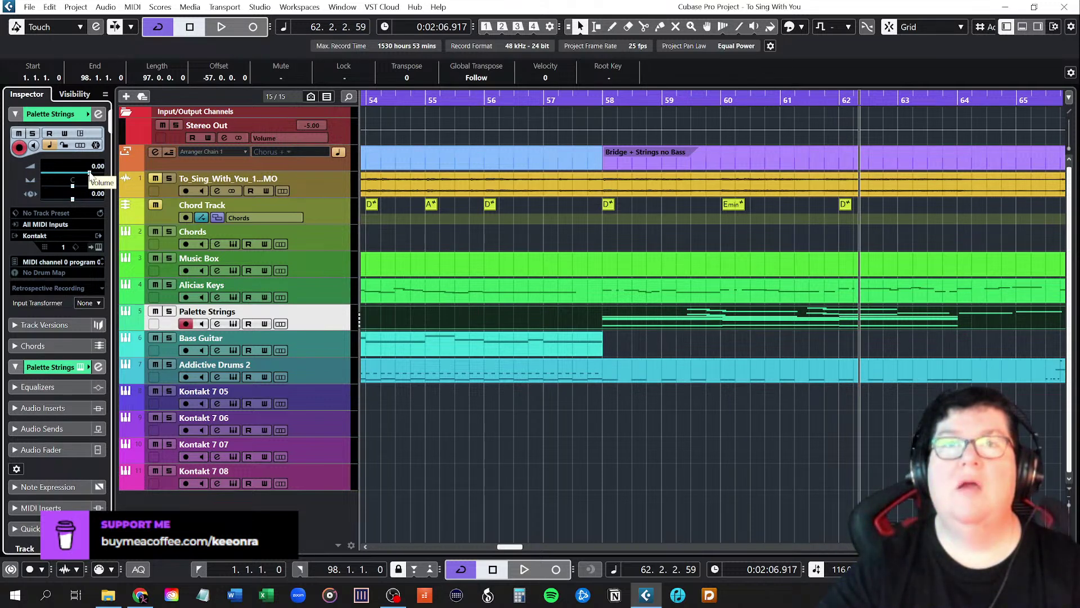
left_click(217, 324)
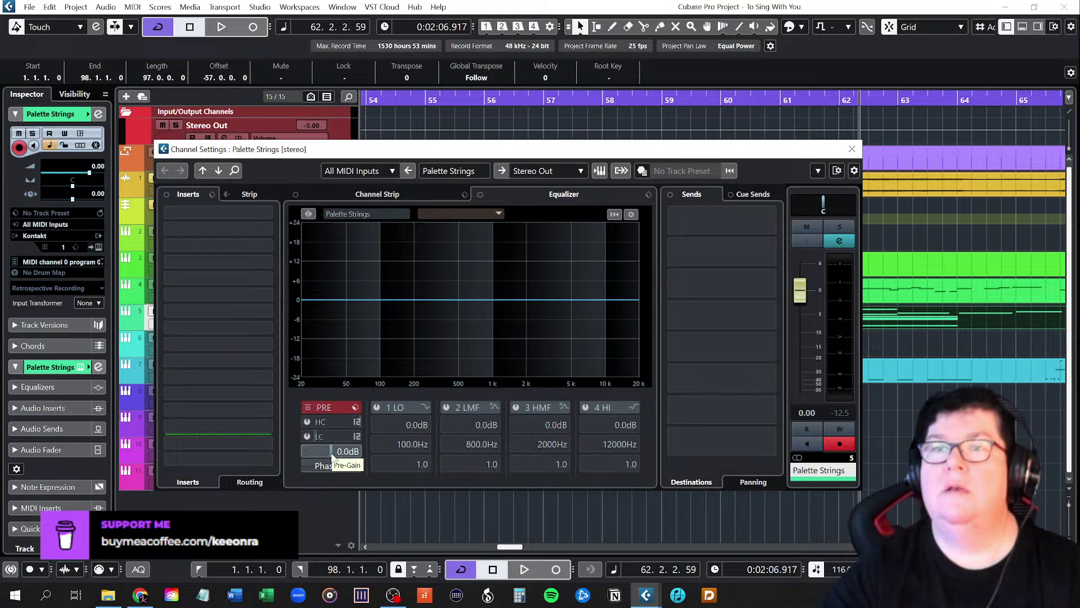
left_click(852, 149)
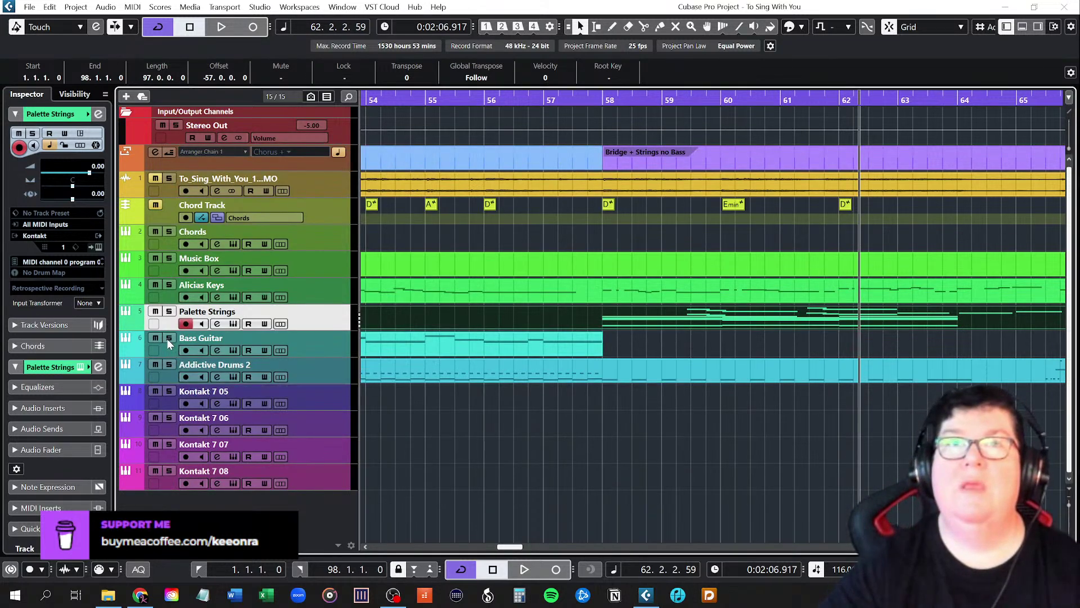
left_click_drag(89, 174, 93, 175)
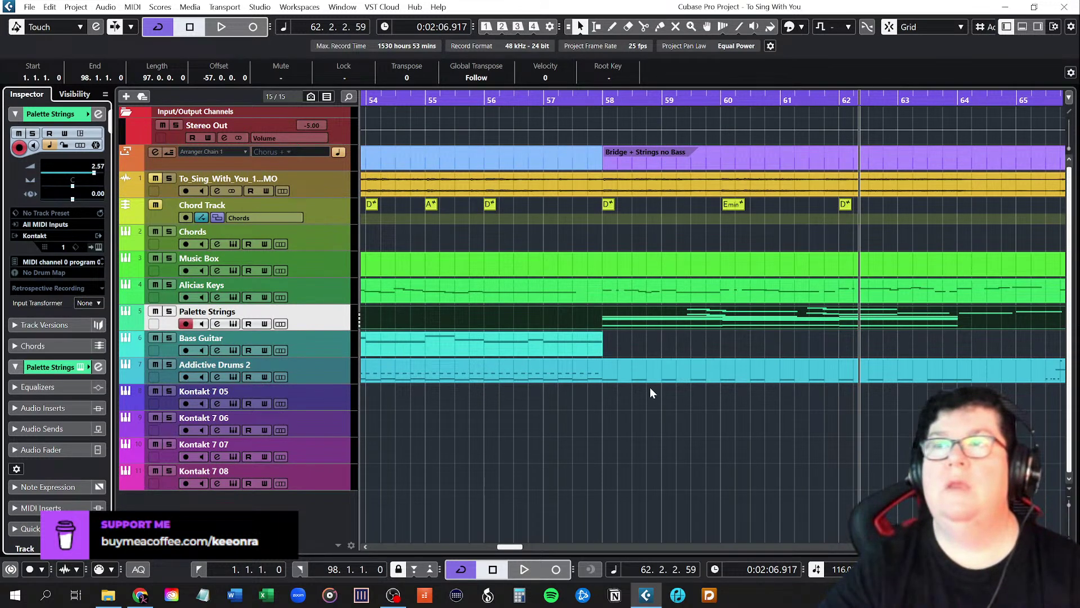
Play the bridge from bar 58, set the Palette Strings volume to 3, and hide the Inspector
left_click(602, 99)
key("space")
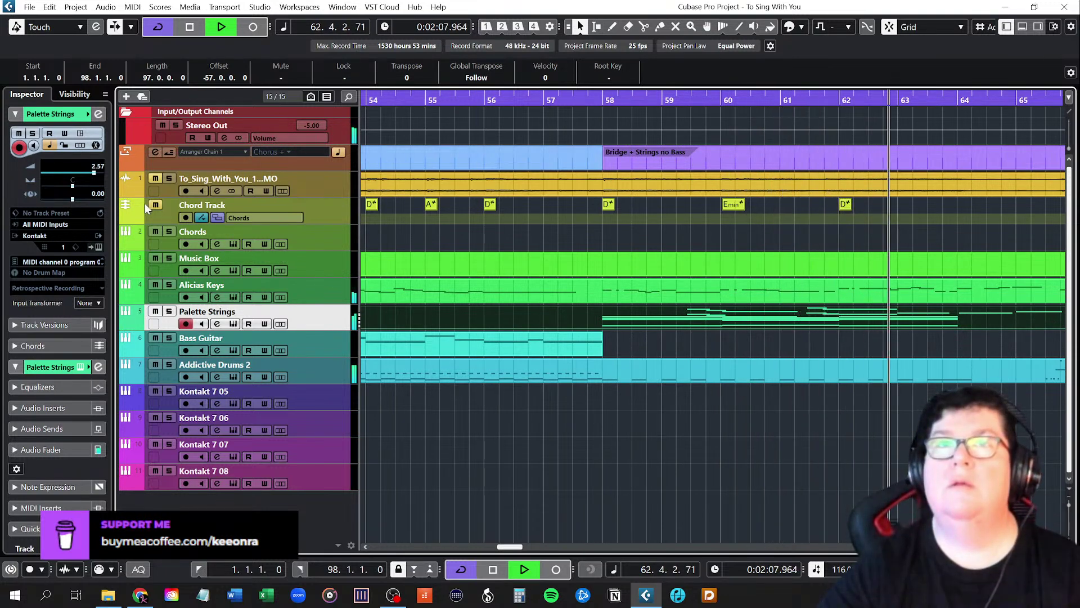
key("space")
double_click(96, 166)
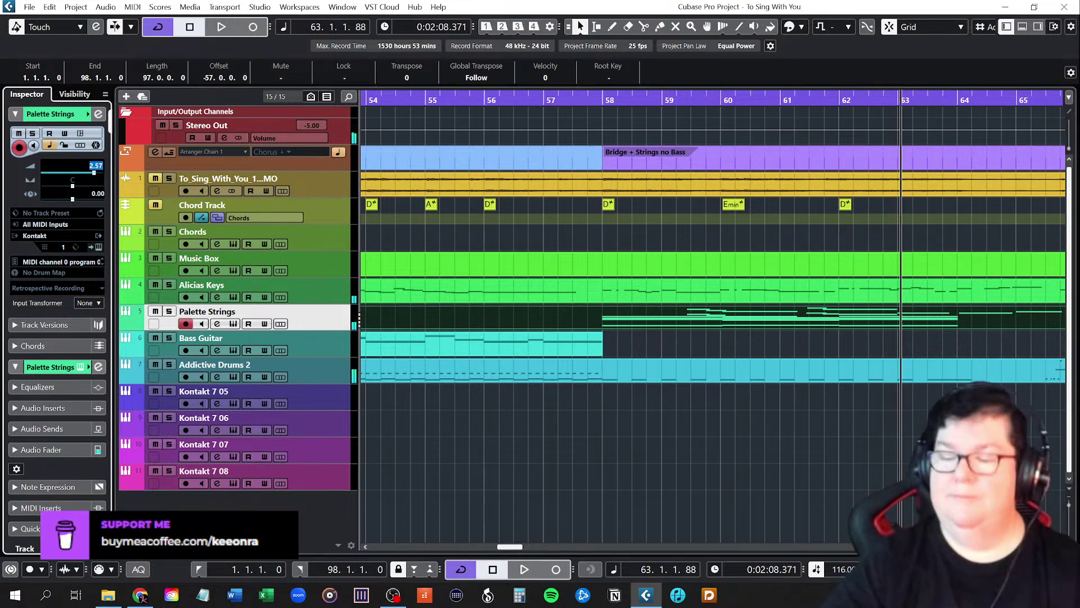
type("3")
key("Return")
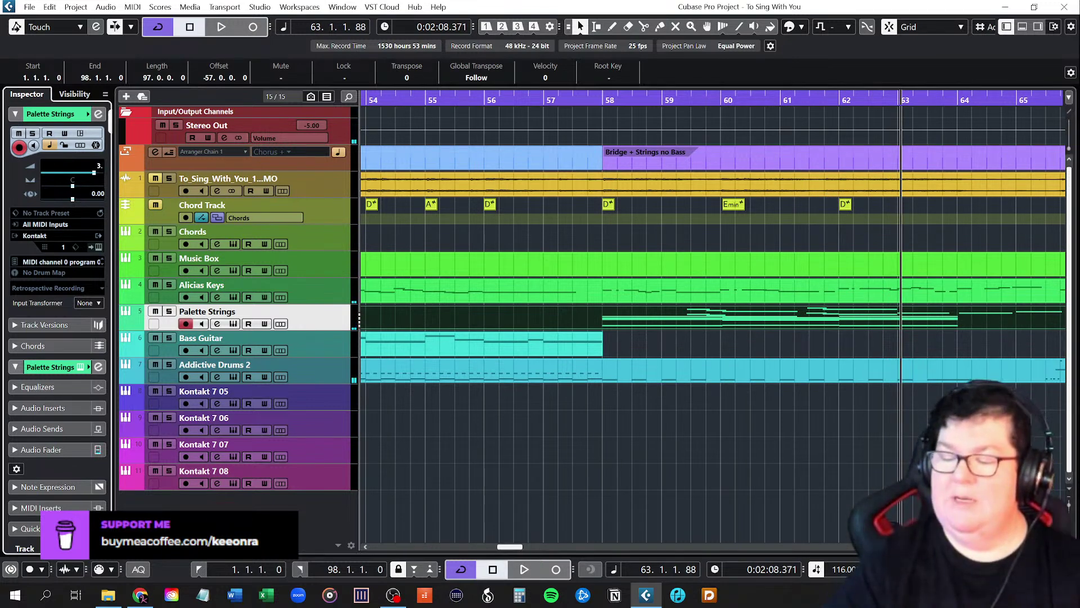
left_click(1008, 27)
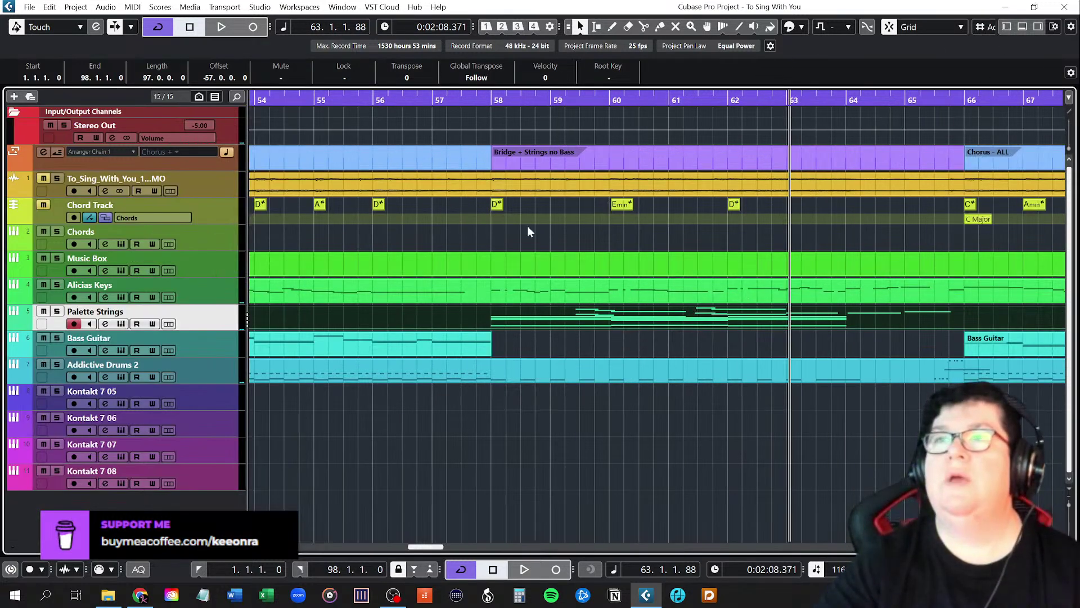
Reopen the Palette Strings part for editing, play it from bar 58 through bar 65, and return the playhead to bar 58
left_click(492, 100)
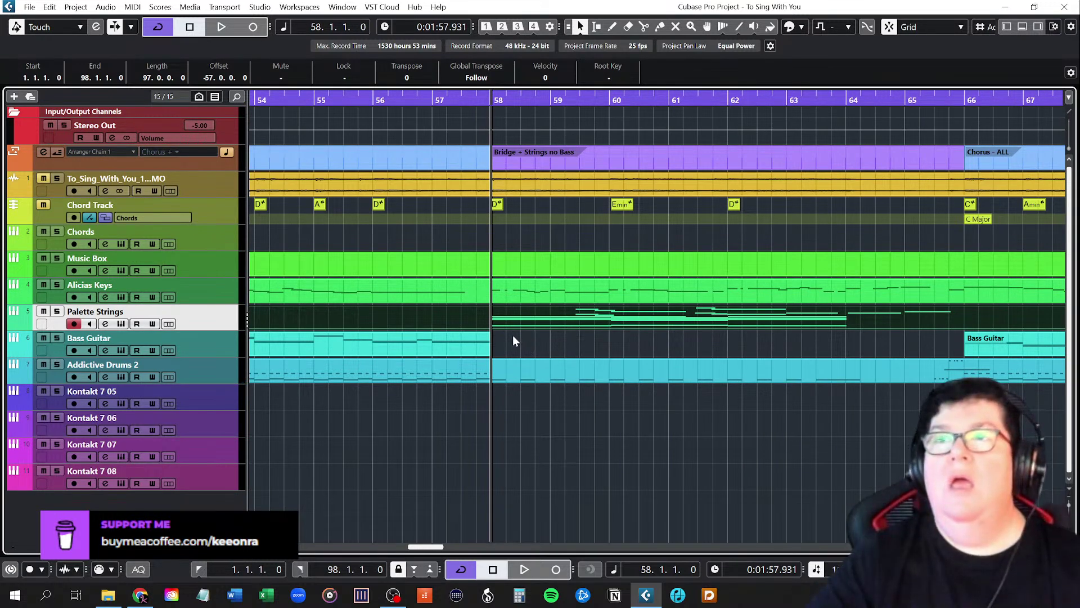
double_click(551, 322)
scroll(832, 425, "right", 3)
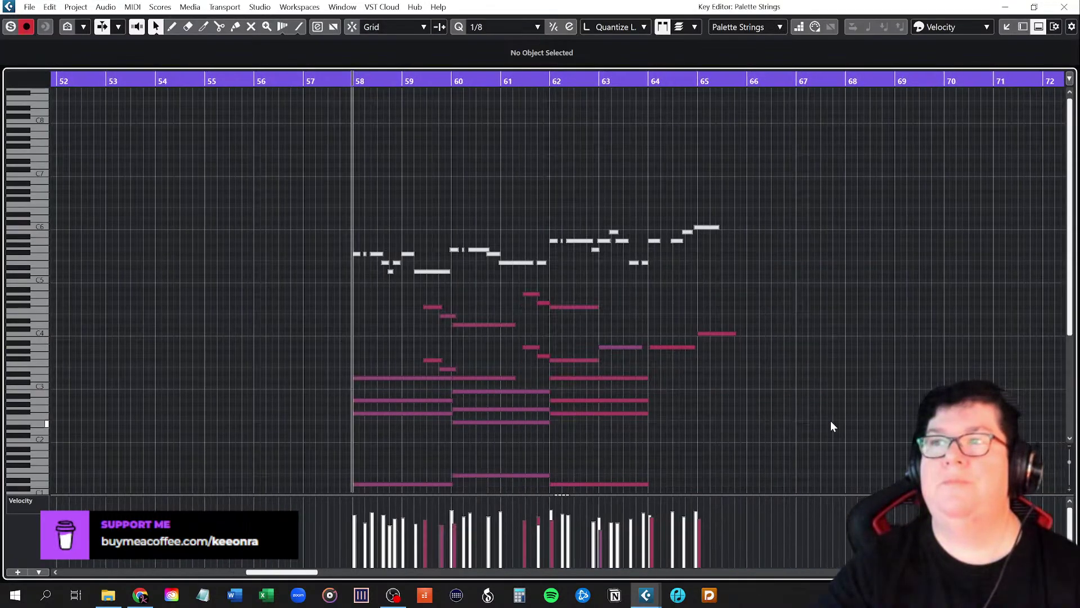
scroll(831, 421, "right", 2)
scroll(494, 390, "up", 2)
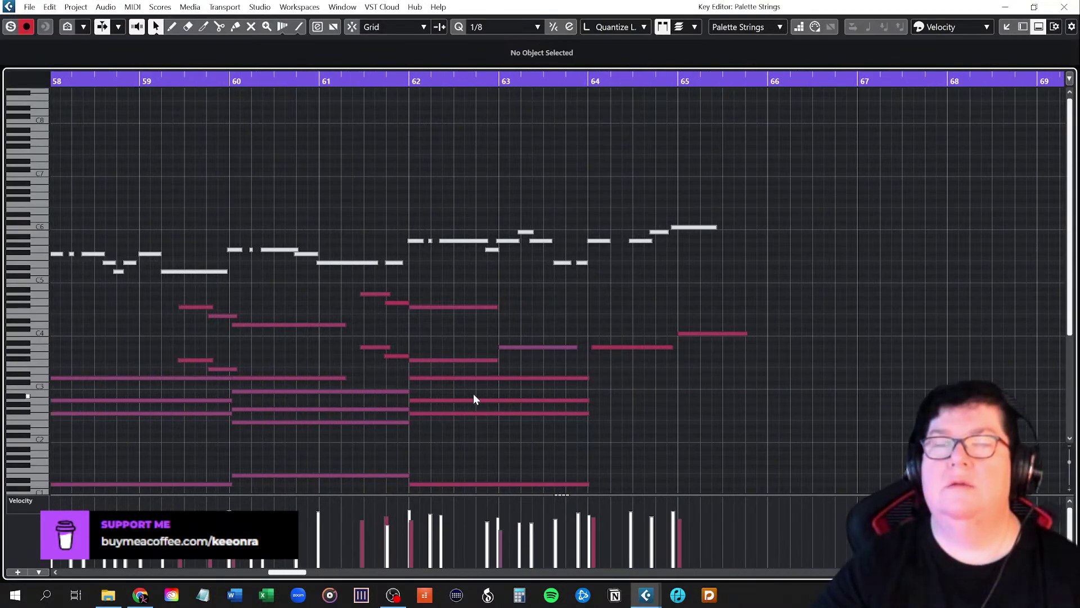
scroll(471, 399, "down", 2)
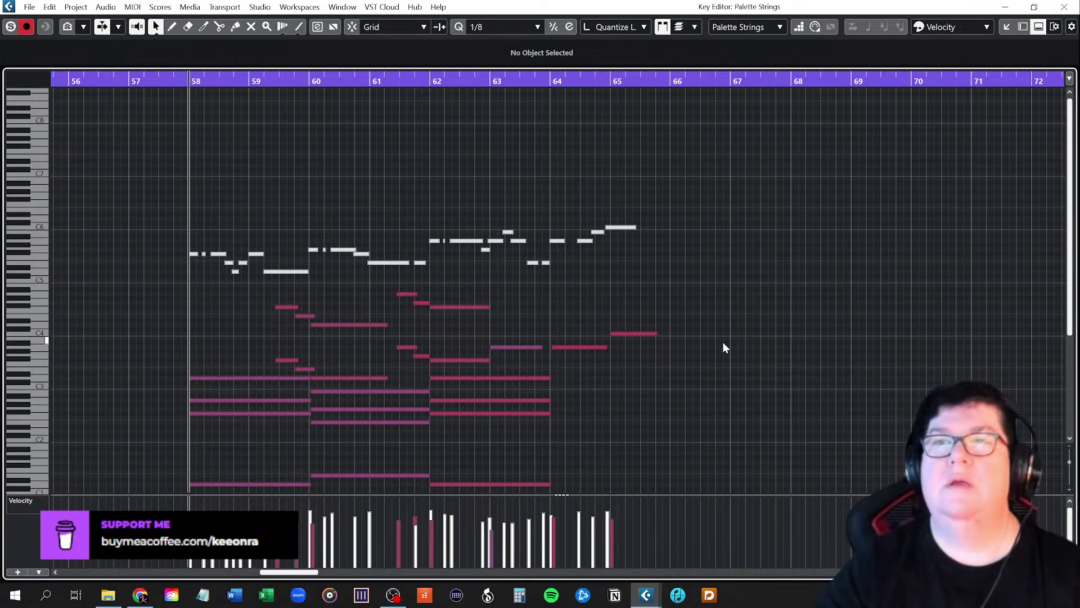
key("space")
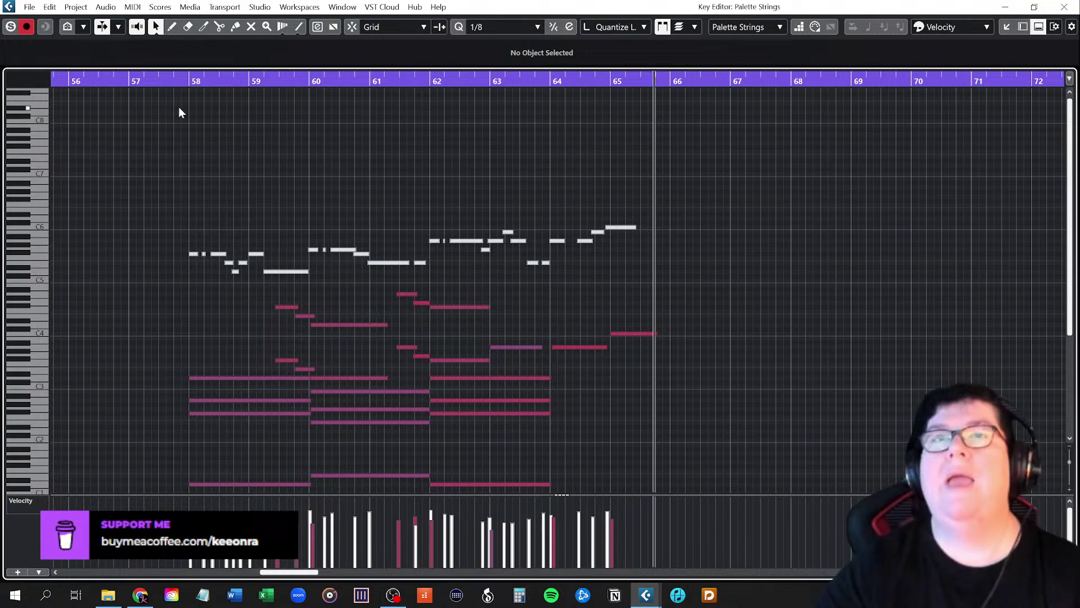
left_click(189, 82)
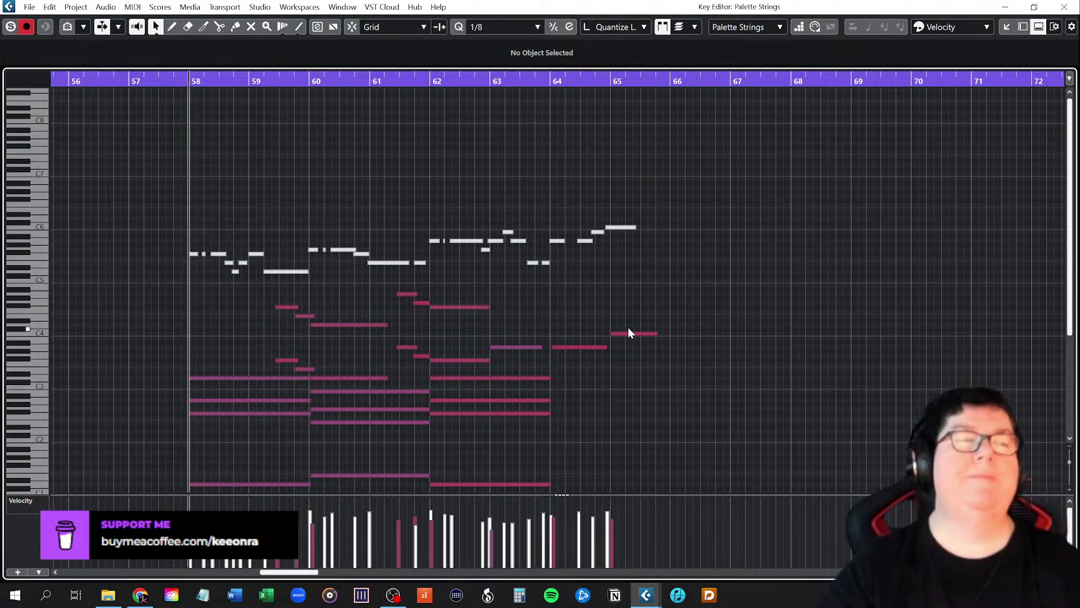
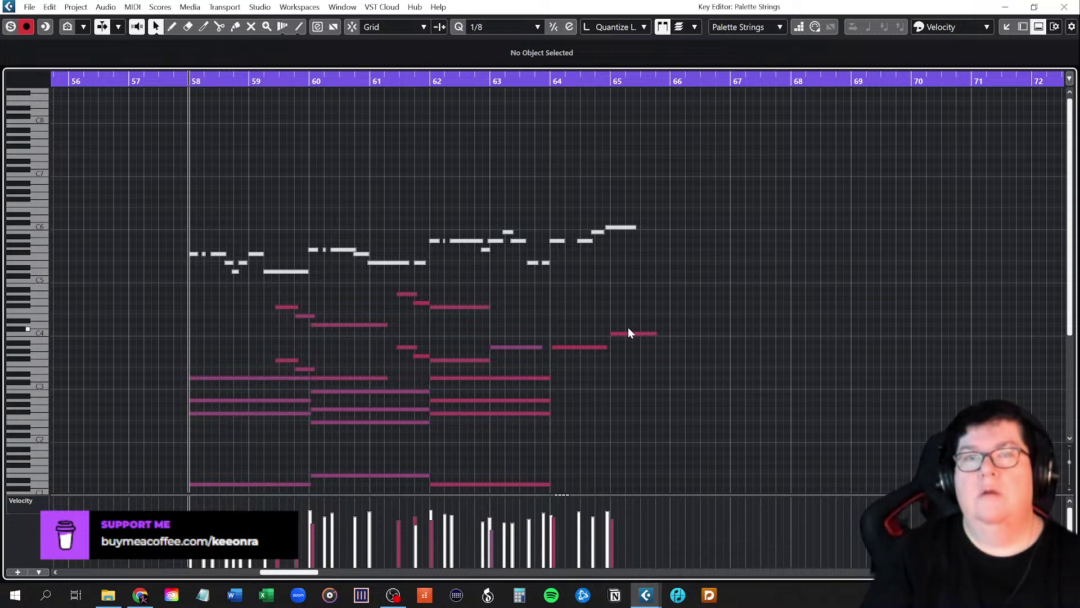
Draw a short F#4 note near the start of bar 58 with the Draw tool, then delete it
right_click(199, 302)
left_click(214, 305)
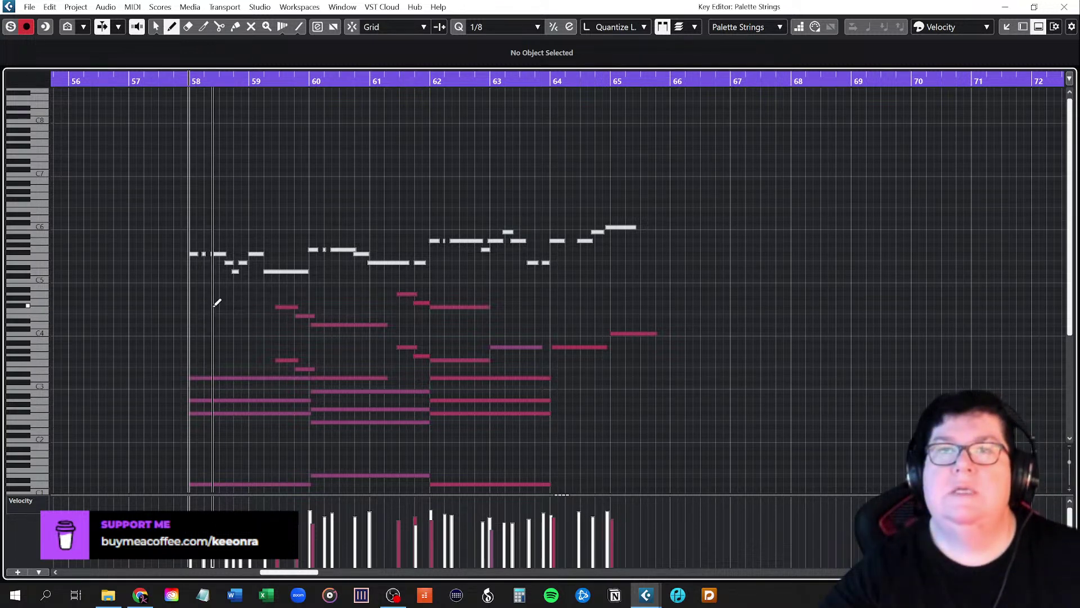
left_click_drag(195, 306, 211, 308)
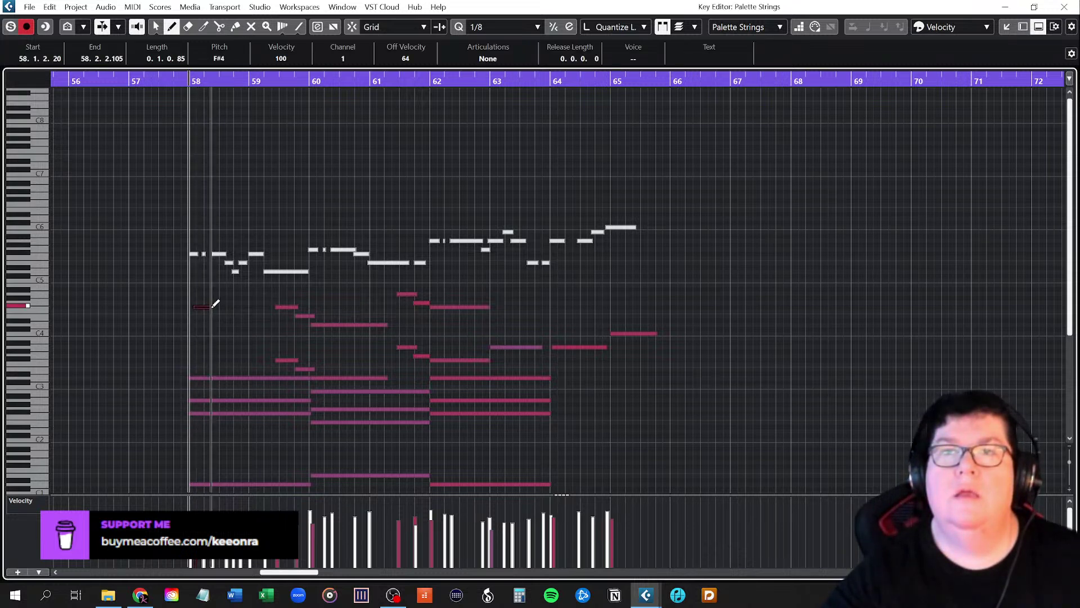
key("Delete")
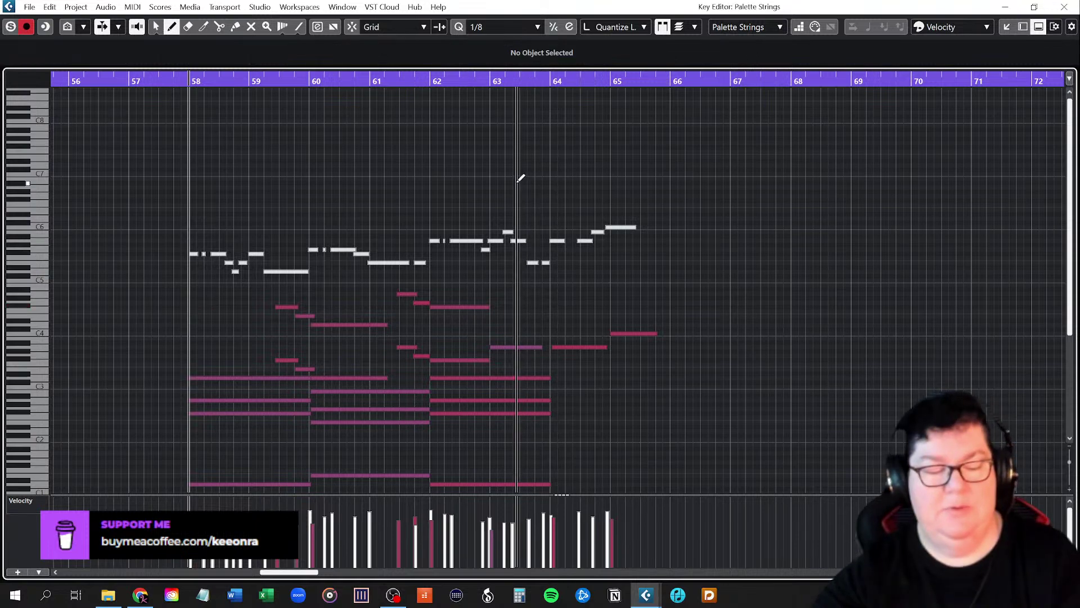
With snapping on, draw a one-beat F#4 at the start of bar 58 and a one-beat A4 on beat 2
key("j")
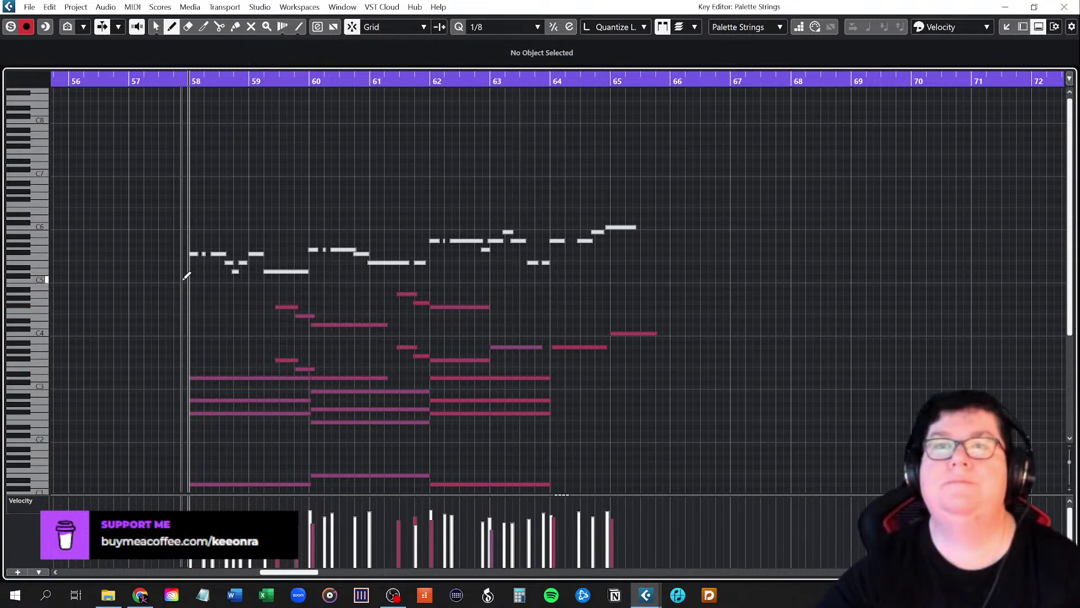
scroll(195, 301, "up", 3, "ctrl")
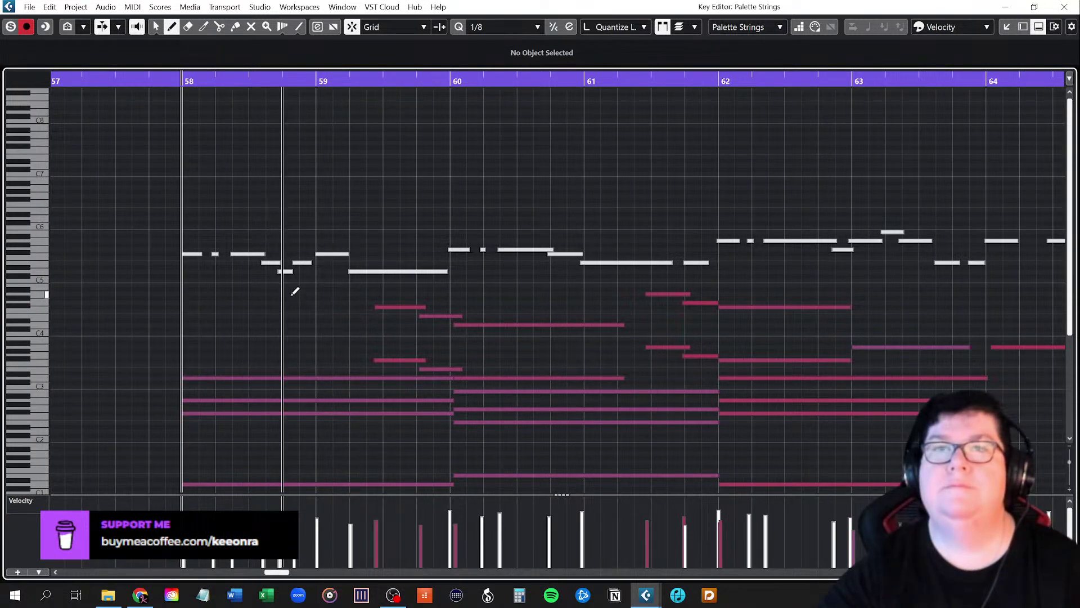
left_click(186, 305)
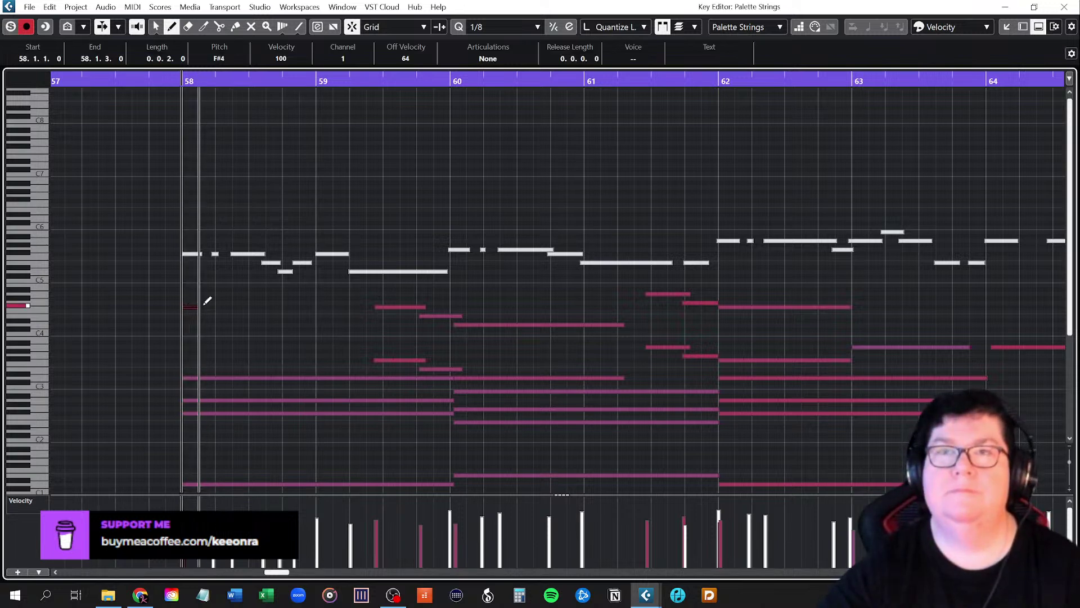
left_click_drag(211, 302, 214, 303)
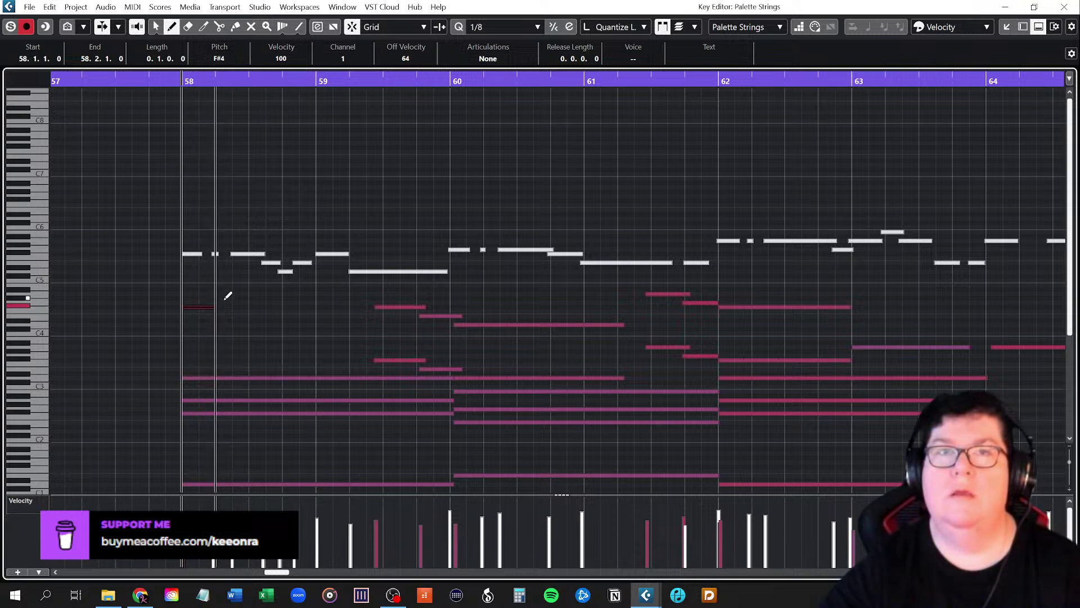
mouse_move(223, 294)
left_mouse_down()
mouse_move(246, 294)
mouse_move(255, 309)
left_mouse_up()
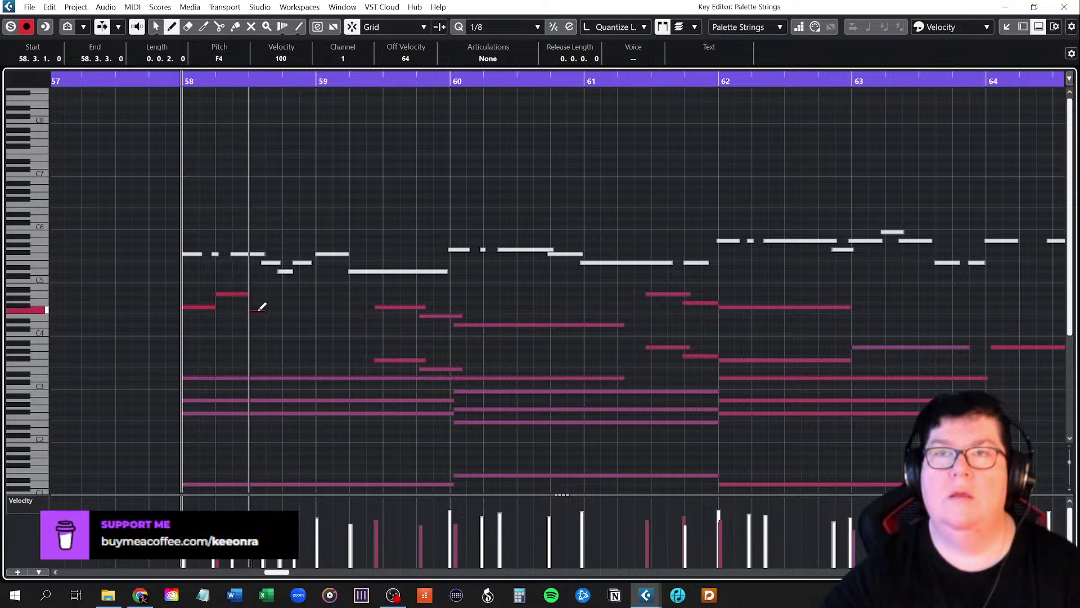
left_click(260, 309)
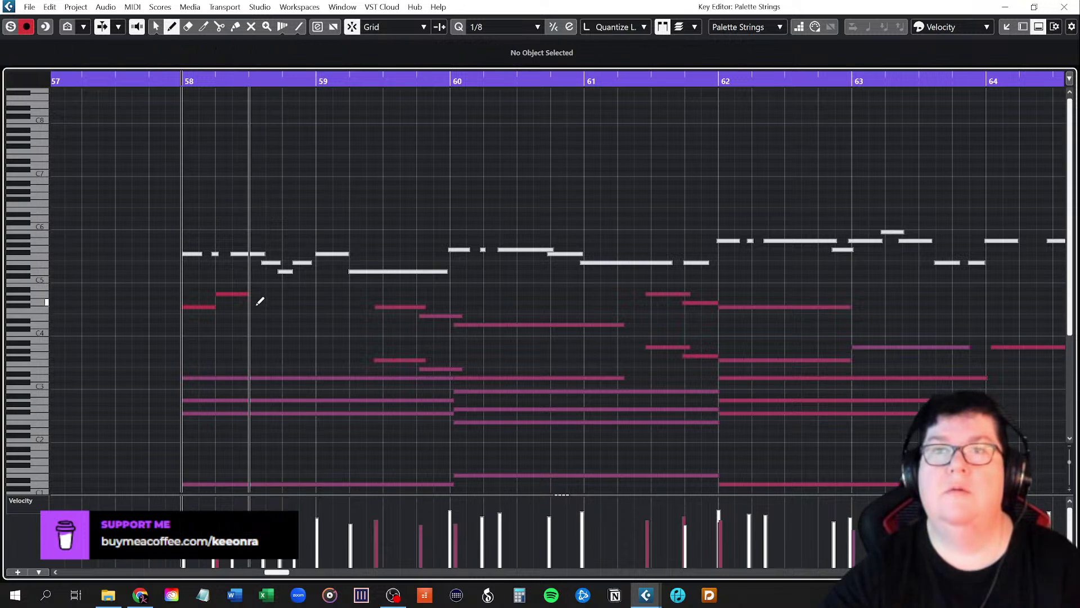
left_click(257, 302)
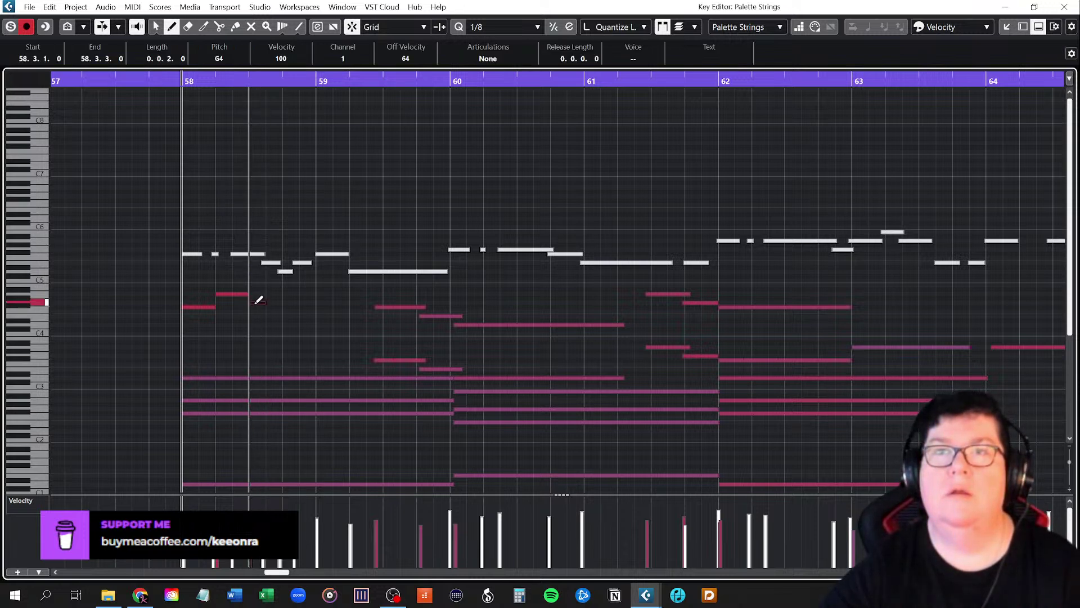
left_click(256, 302)
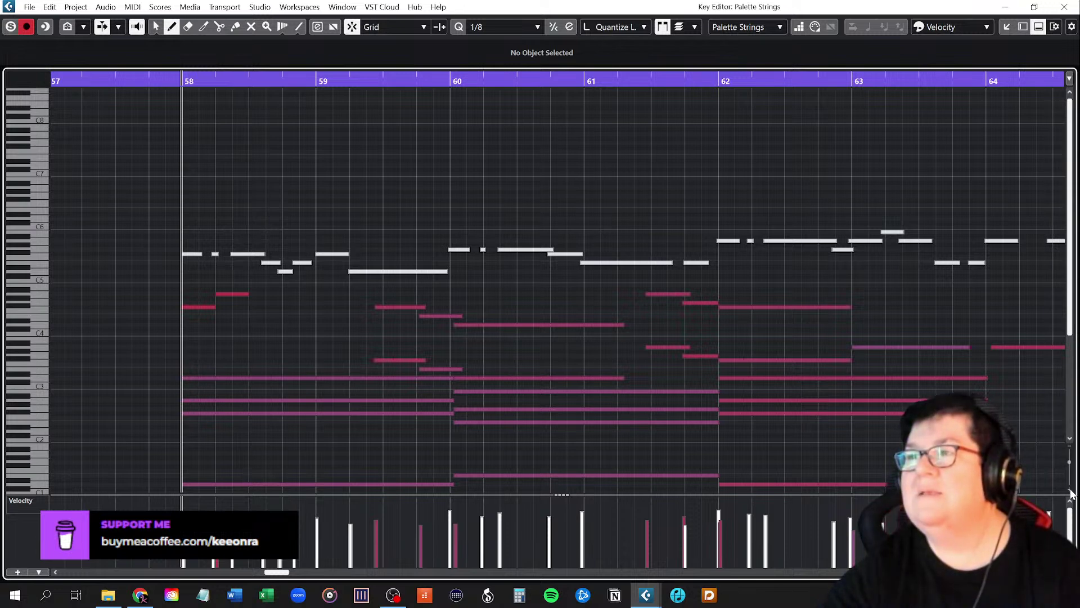
Enlarge the note rows and draw a one-beat F#4 on beat 3 and a one-beat A4 on beat 4 of bar 58
scroll(1071, 494, "down", 1)
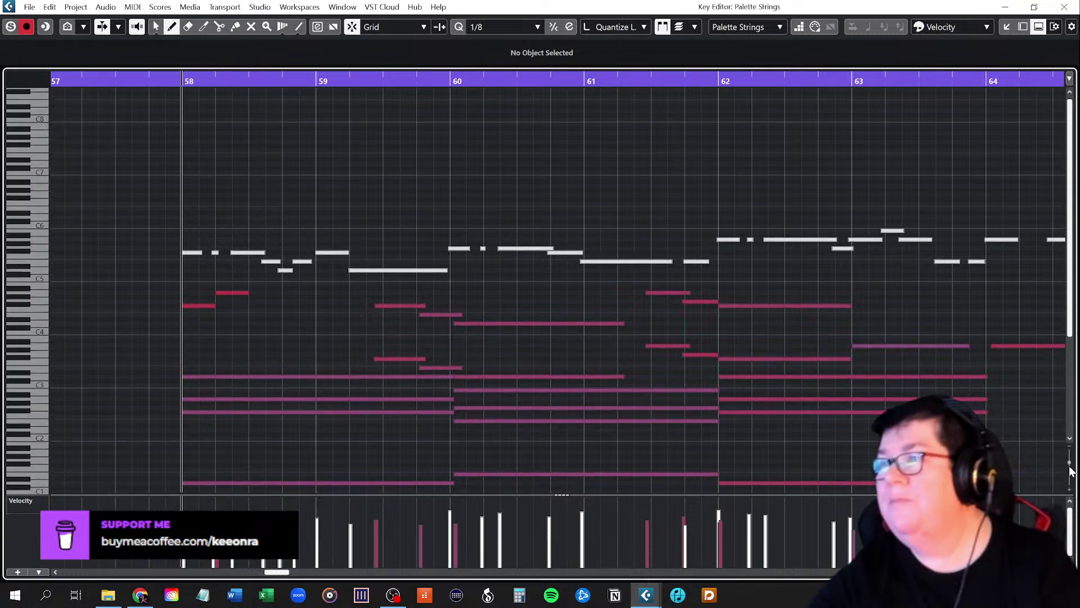
left_click_drag(1071, 466, 1071, 472)
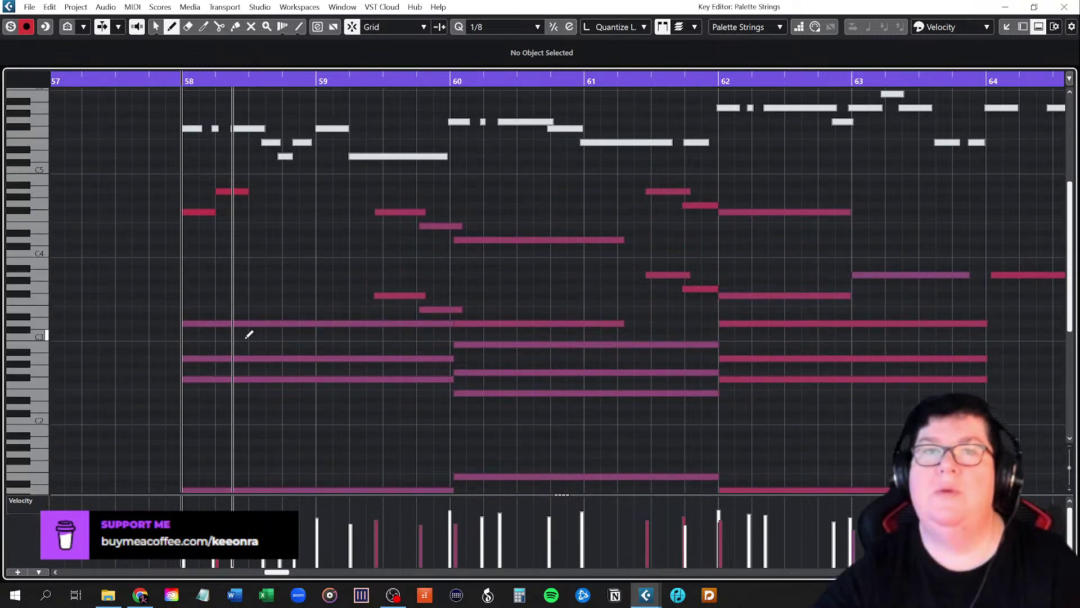
scroll(246, 333, "up", 3)
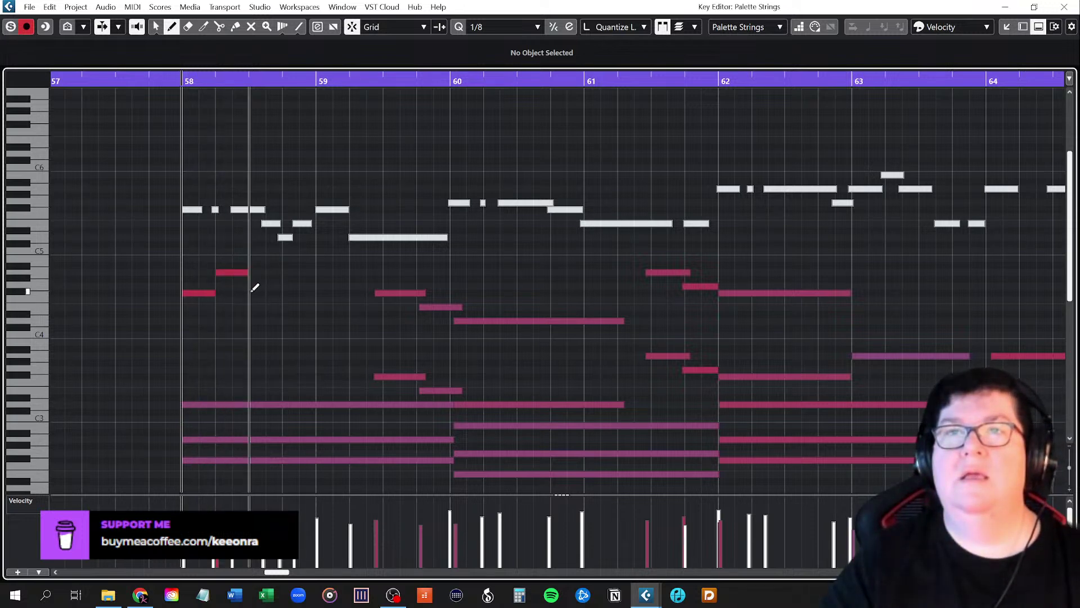
mouse_move(252, 291)
left_mouse_down()
mouse_move(283, 292)
mouse_move(292, 262)
mouse_move(313, 284)
left_mouse_up()
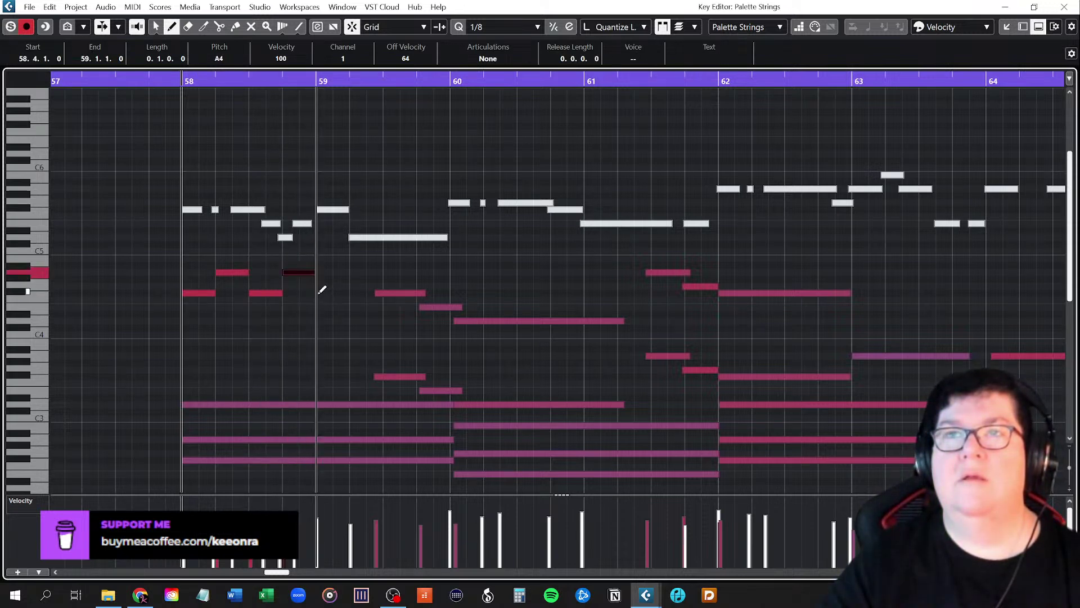
left_click(323, 291)
left_click(324, 291)
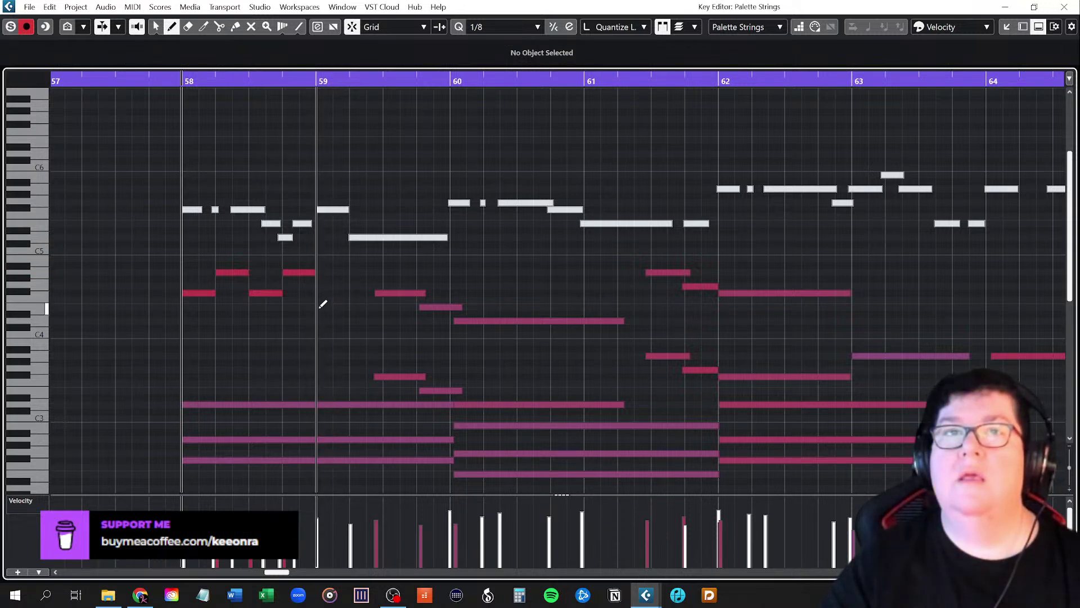
left_click(323, 304)
left_click(322, 304)
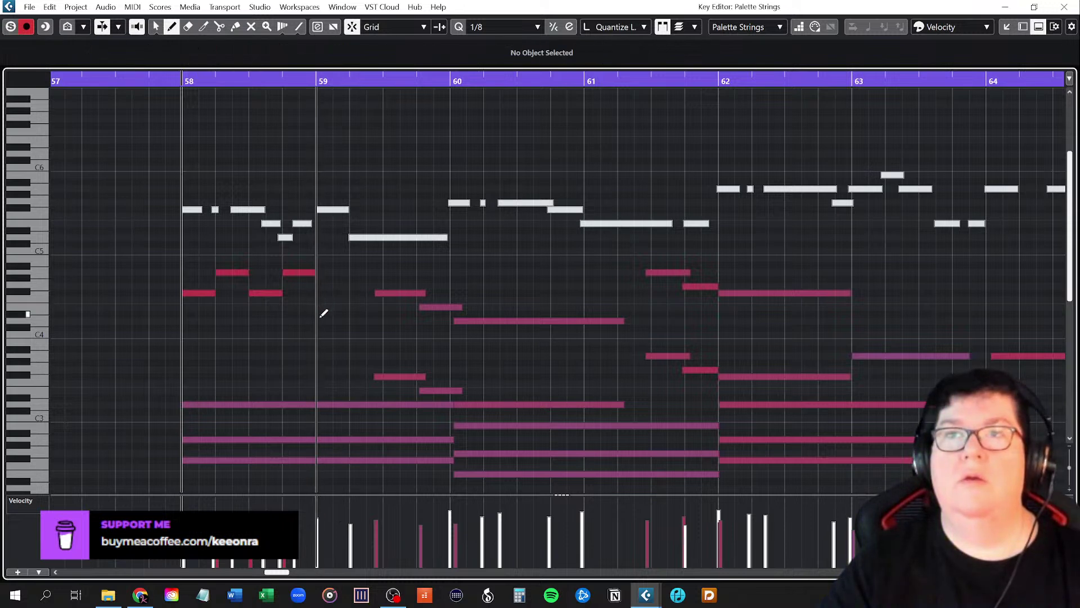
left_click(323, 313)
left_click(323, 314)
Draw a D4 note at the start of bar 59 with length 0.1.2.0, and switch to the Object Selection tool
left_click_drag(323, 320, 365, 316)
right_click(339, 155)
left_click(339, 155)
key("space")
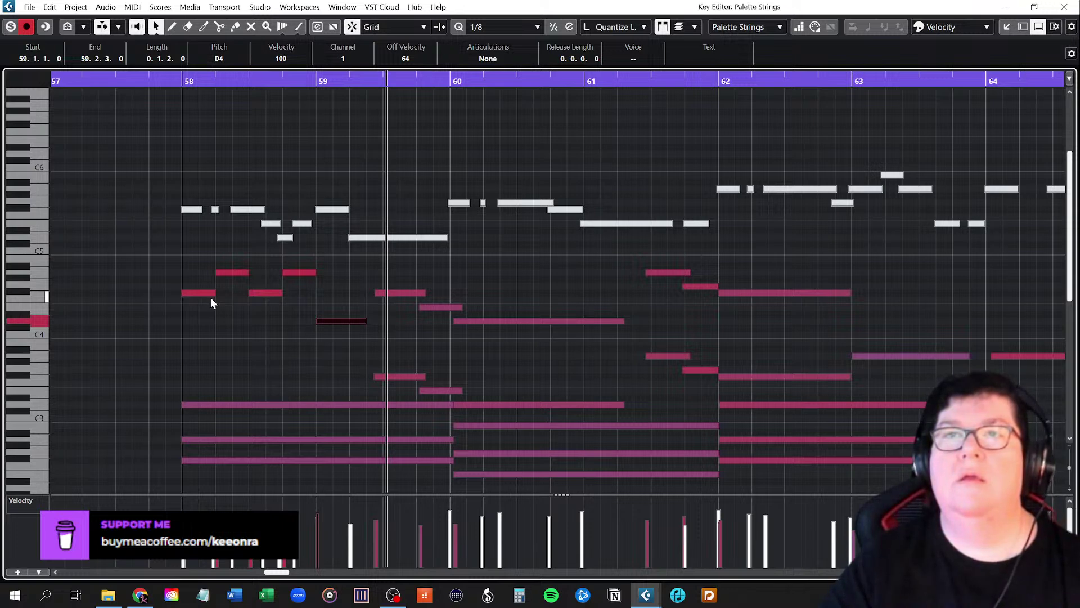
Lengthen both F#4 notes in bar 58 to 0.1.2.0 and trim the starts of the following A4 notes to meet them
left_click(221, 273)
left_click_drag(221, 273, 232, 293)
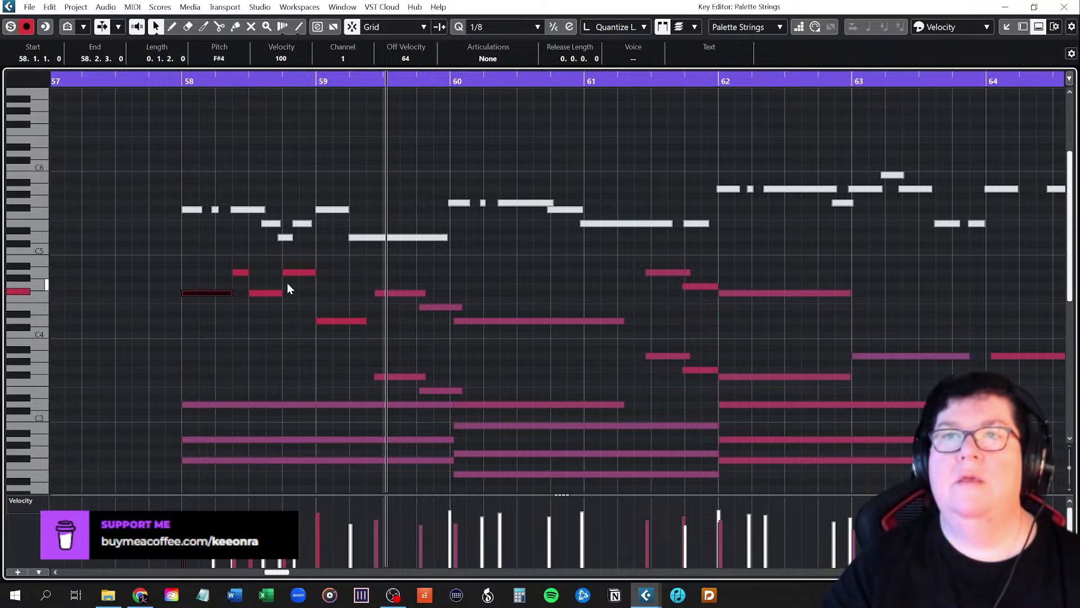
left_click_drag(283, 273, 297, 293)
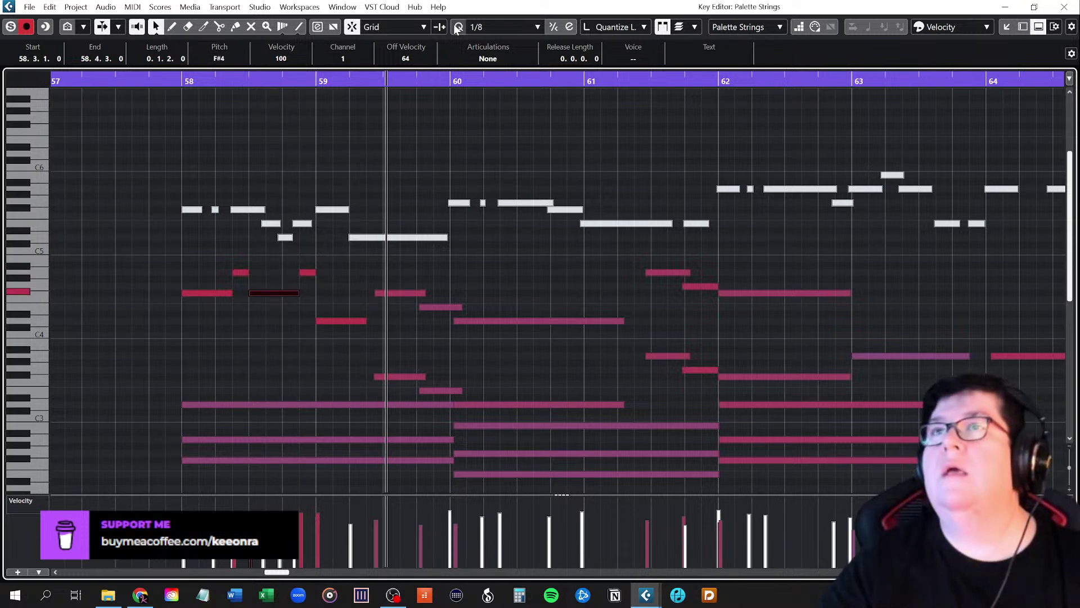
Using a 1/8 Triplet quantize grid, move the boundary between bar 58's second F#4 and last A4 to 58.4.2.40, and restore the 1/8 grid
left_click(532, 27)
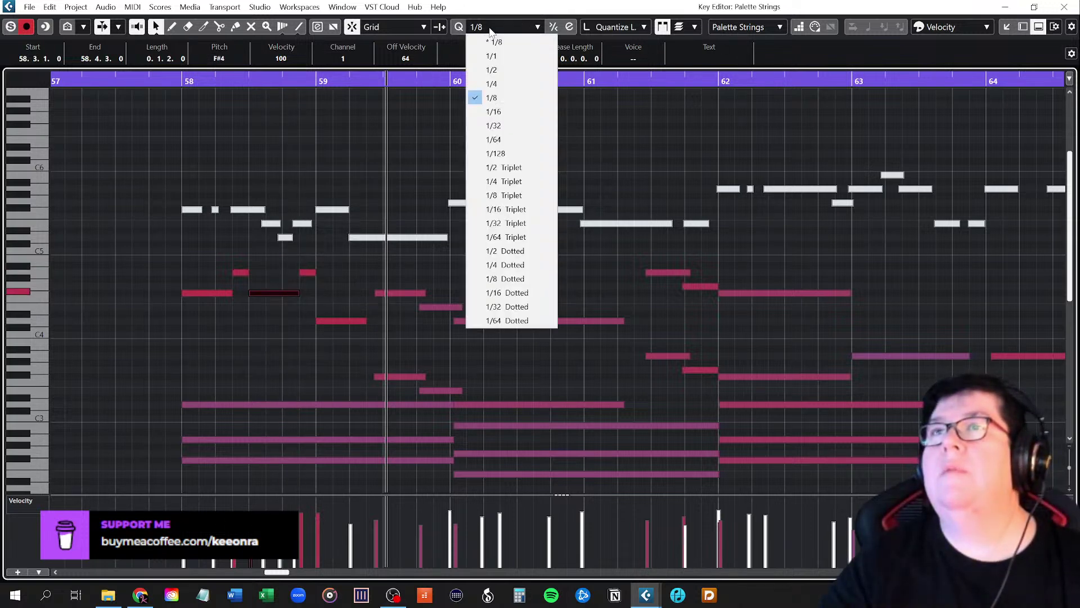
key("Escape")
left_click(504, 200)
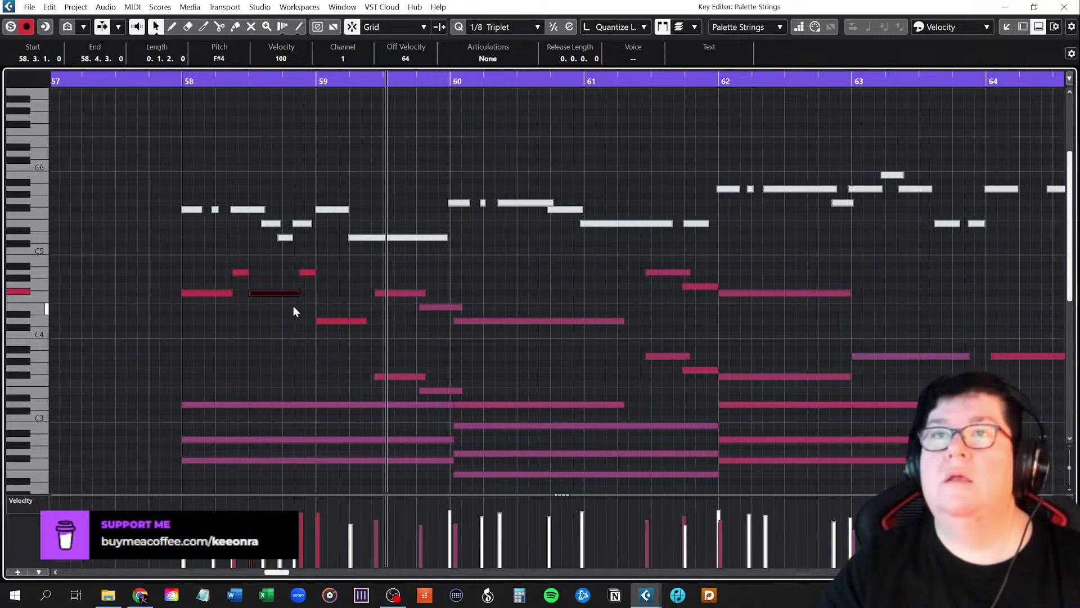
left_click_drag(299, 295, 291, 274)
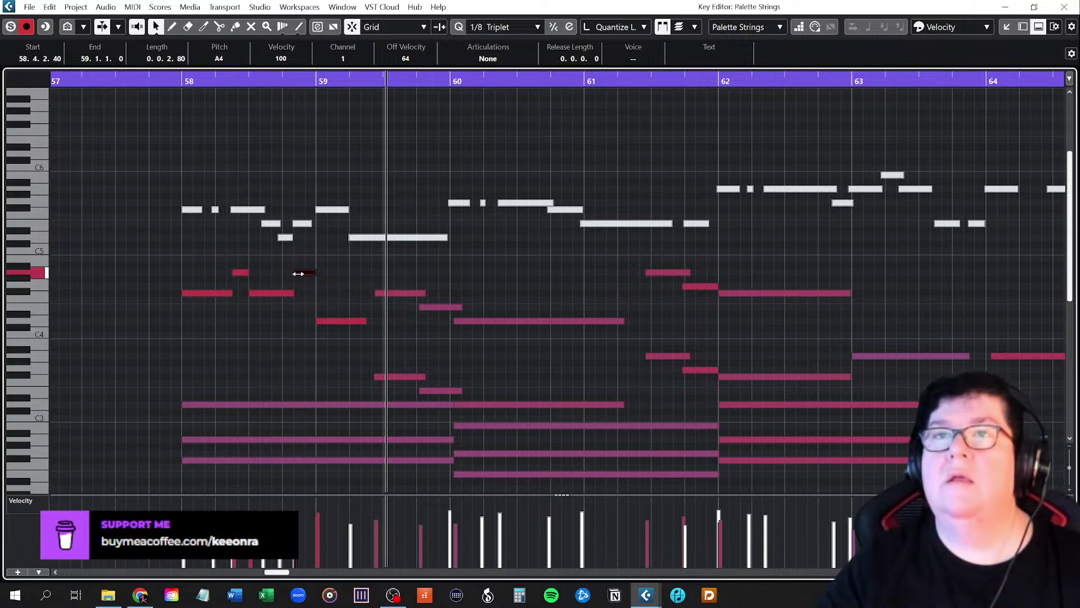
left_click(277, 269)
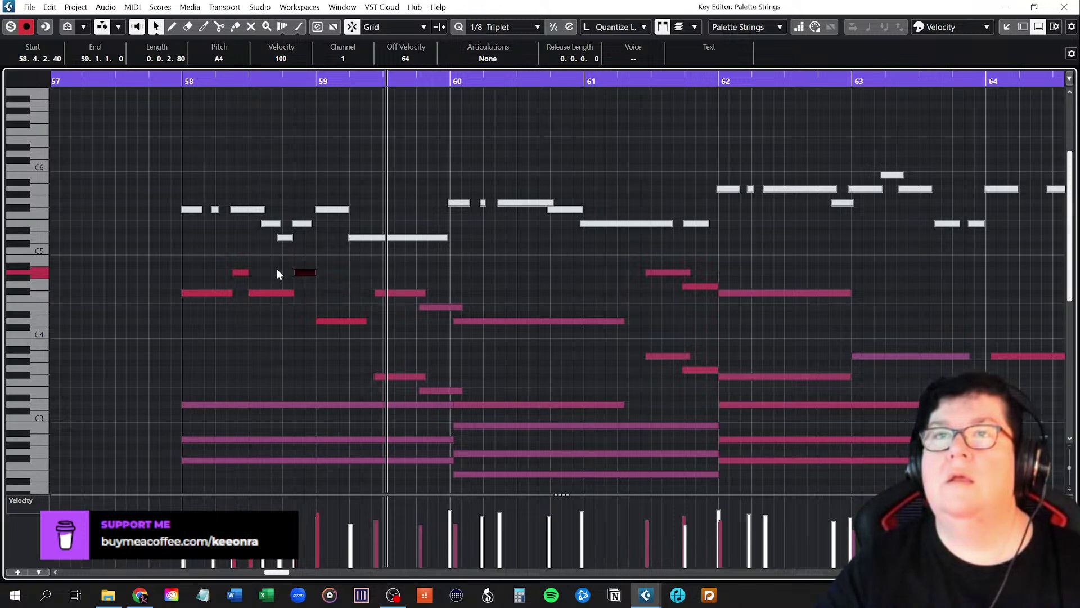
left_click(503, 27)
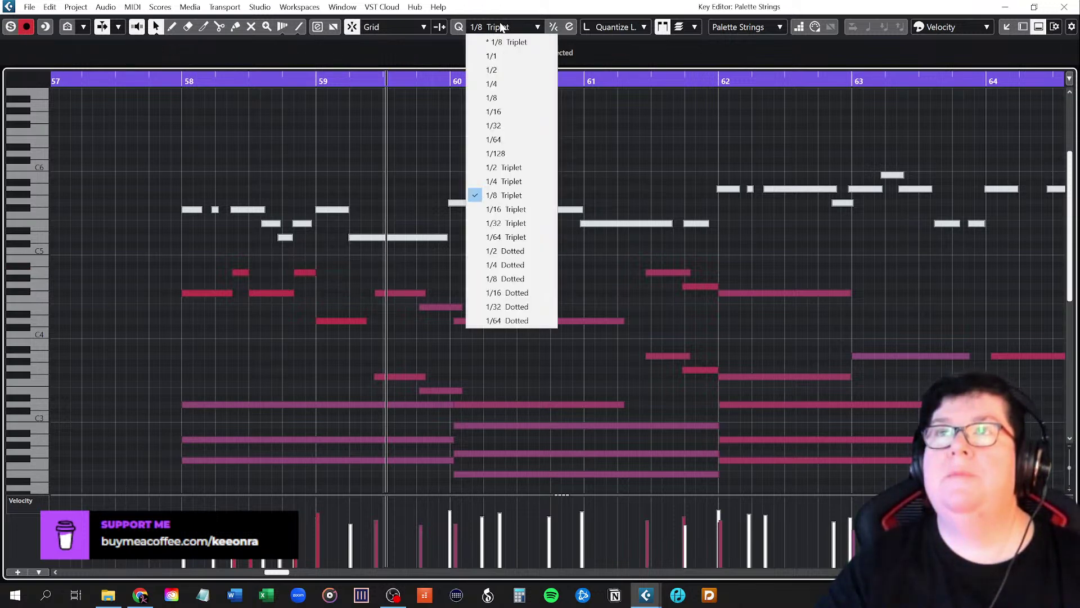
left_click(500, 97)
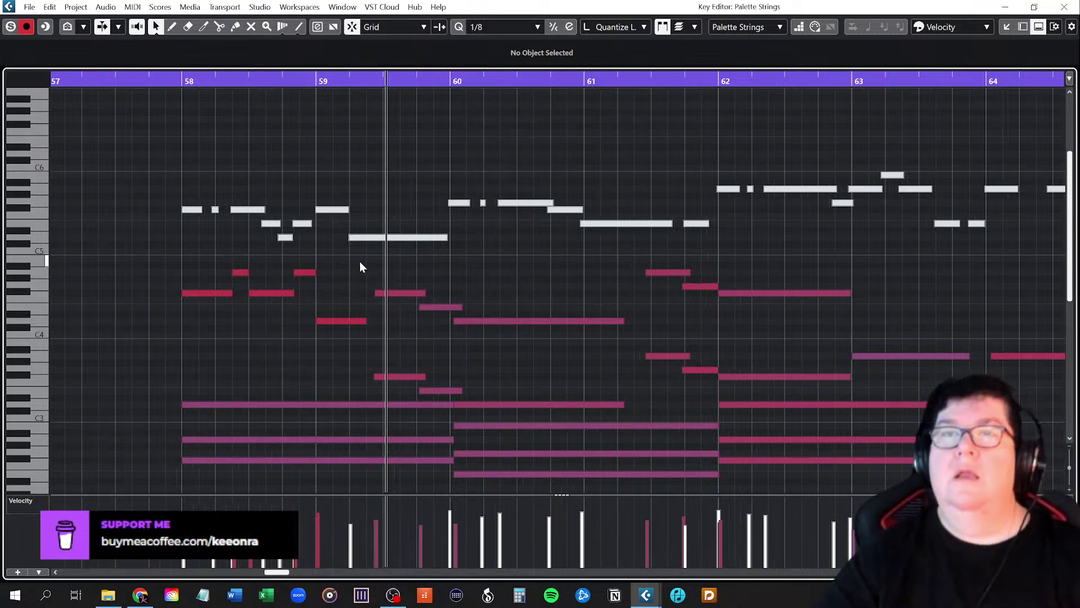
Play the bridge from bar 58 to check the new notes, restart it from bar 58, and stop in bar 65
left_click(181, 81)
key("space")
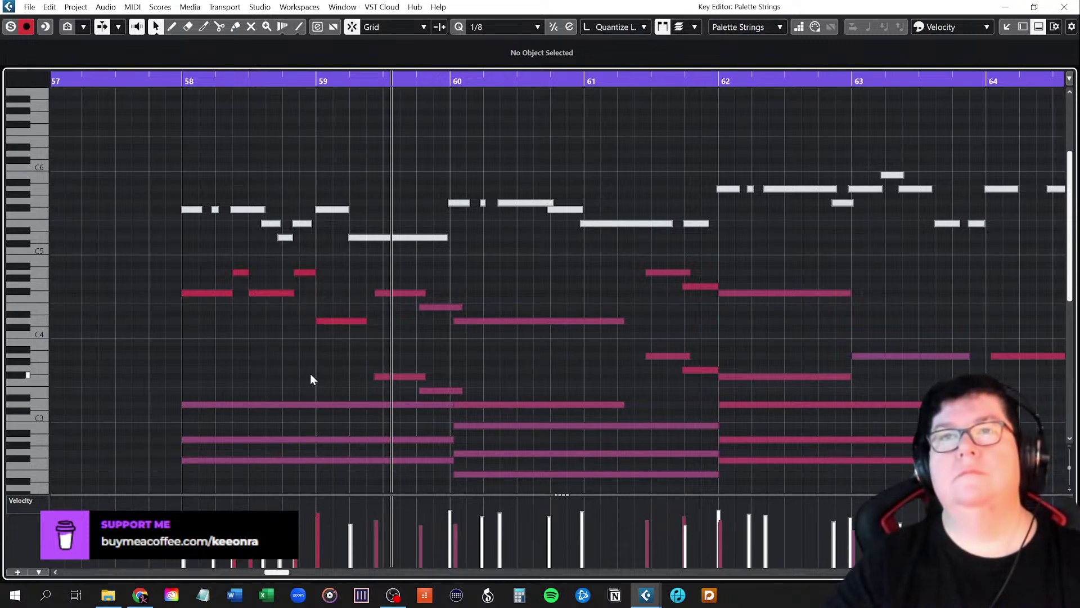
key("space")
left_click(185, 85)
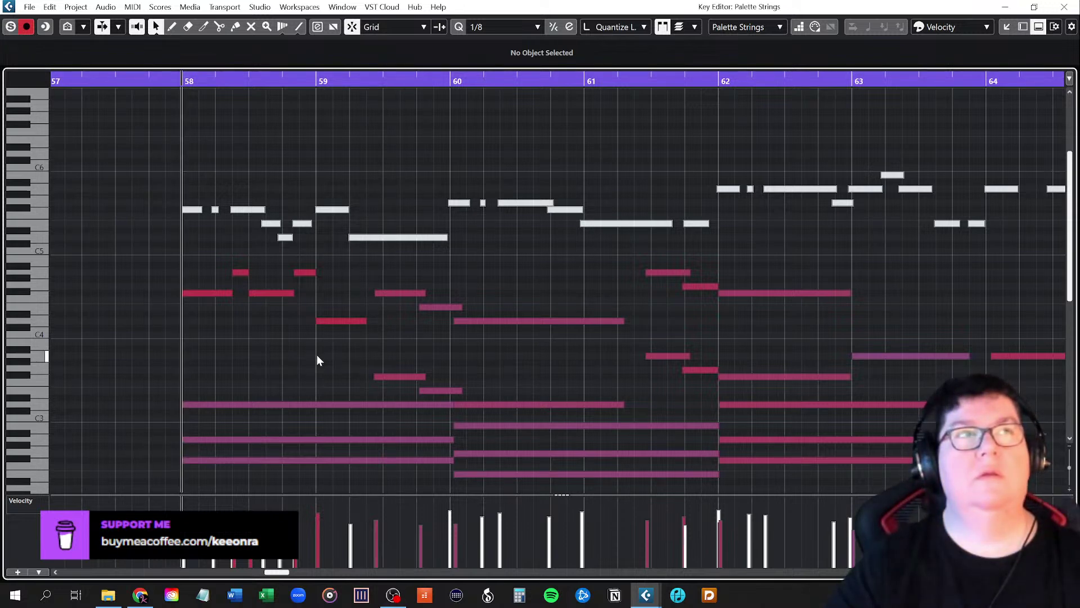
key("space")
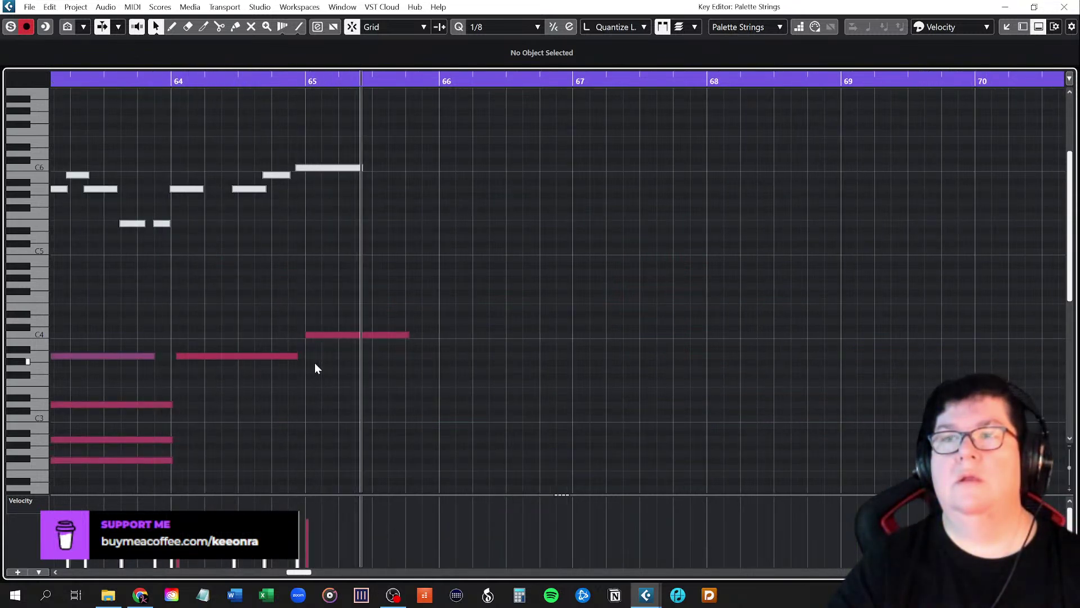
key("space")
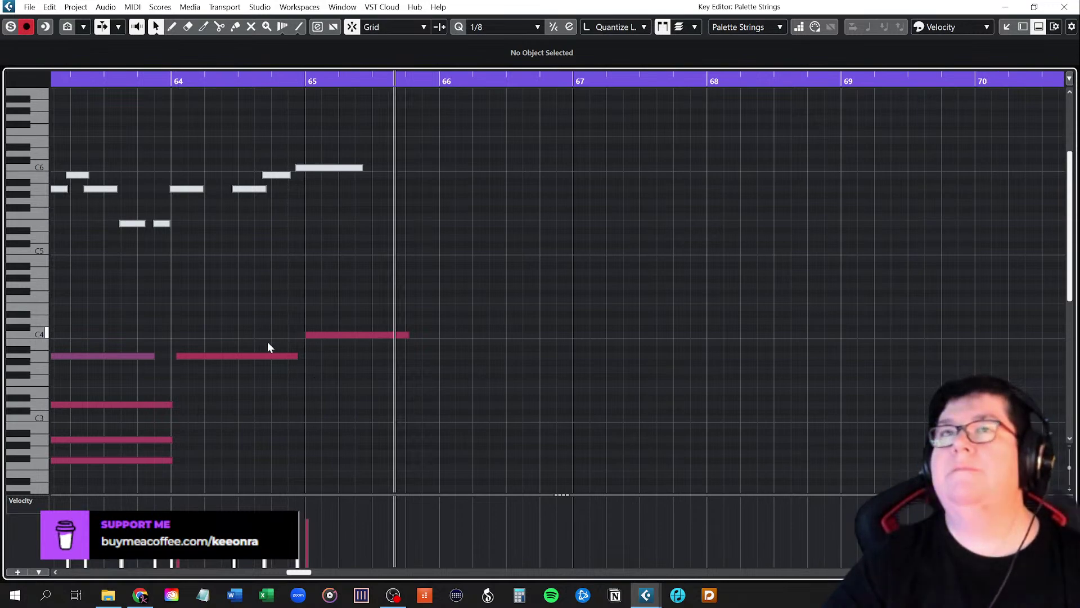
Examine the new notes from bar 58 onward against the white melody notes, and play the opening of bar 58
scroll(203, 368, "up", 1)
scroll(204, 365, "down", 3)
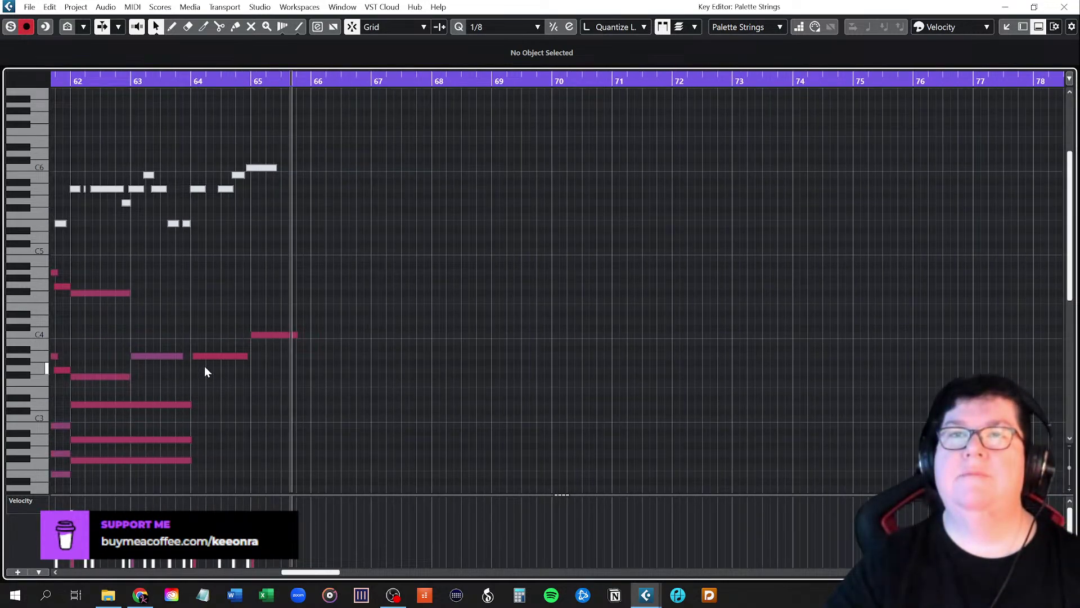
scroll(204, 365, "right", 3)
scroll(204, 366, "left", 8)
scroll(236, 367, "up", 2)
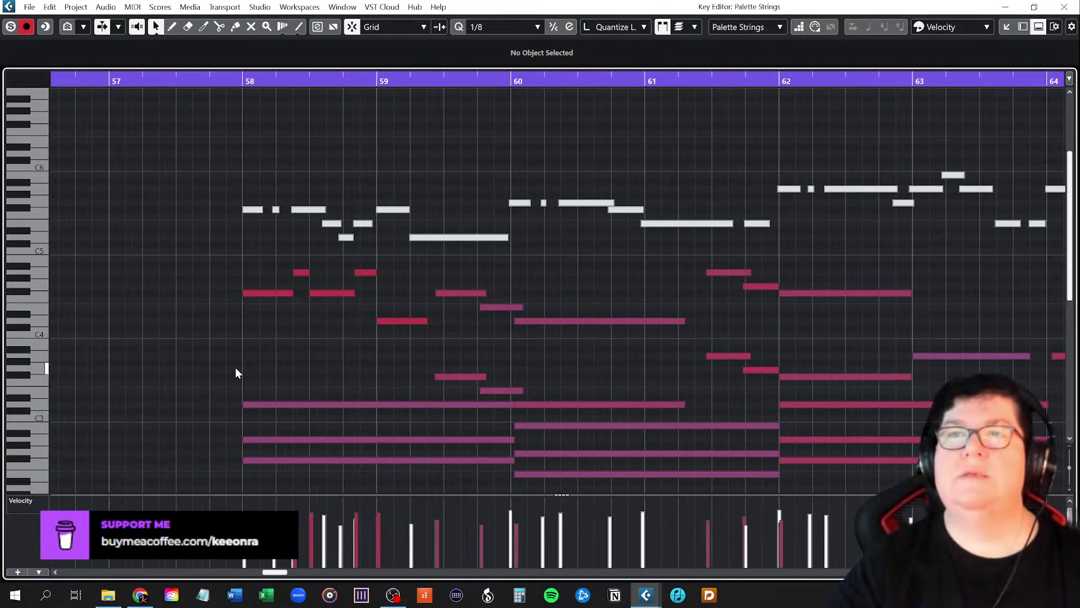
scroll(235, 367, "up", 1)
scroll(285, 376, "right", 2)
scroll(286, 376, "left", 1)
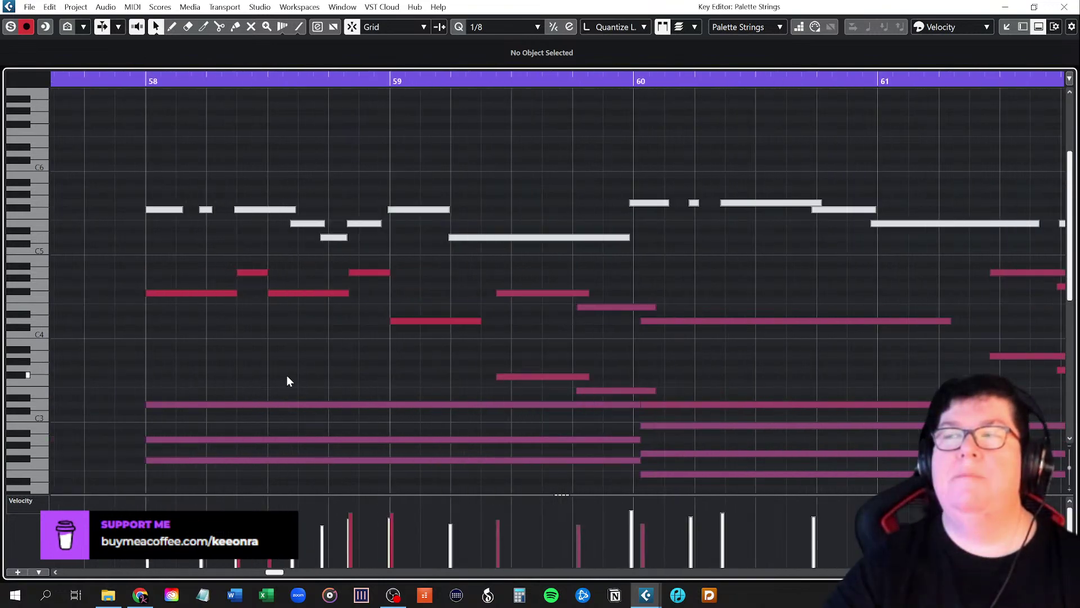
scroll(314, 378, "down", 3)
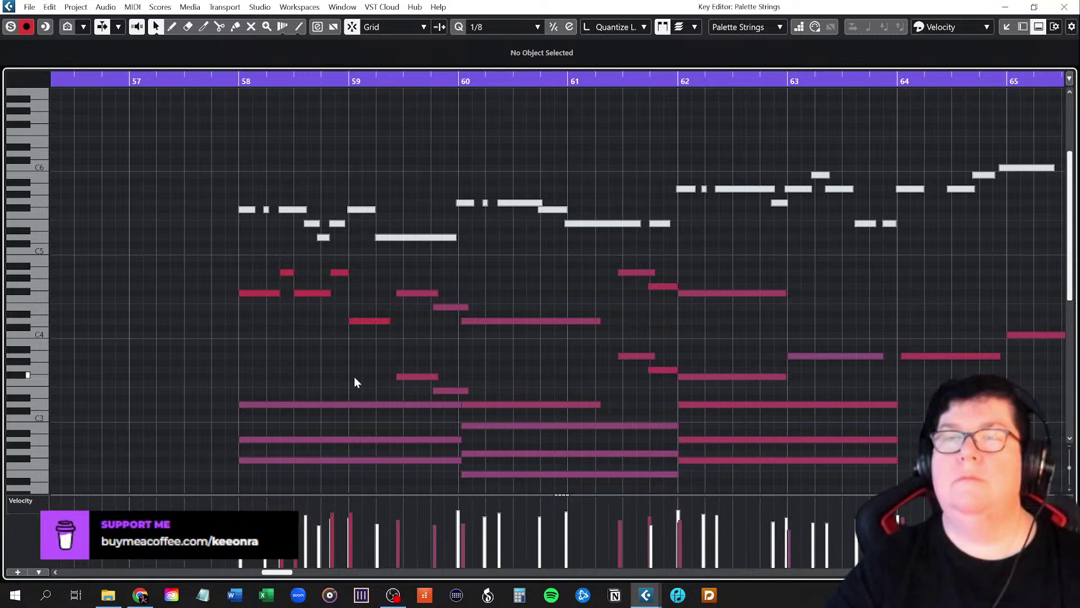
scroll(318, 375, "up", 2)
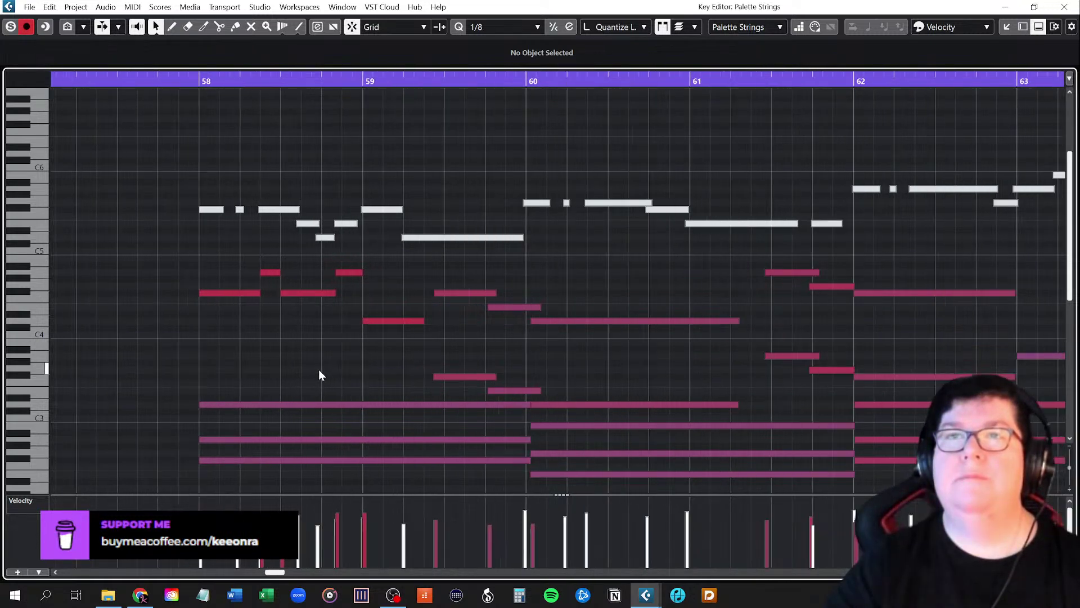
scroll(319, 369, "up", 1)
key("space")
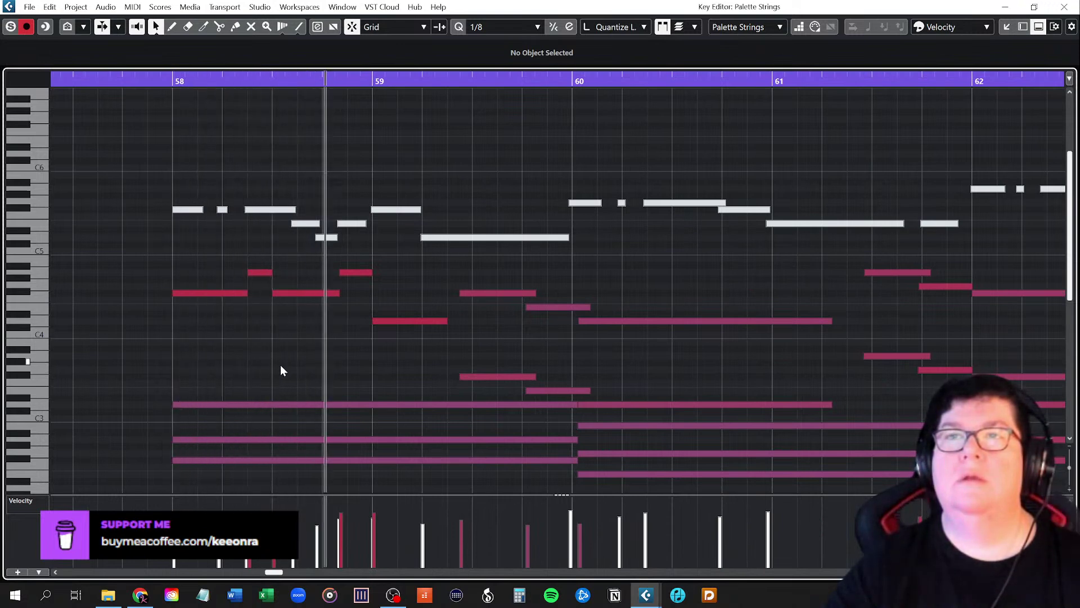
key("space")
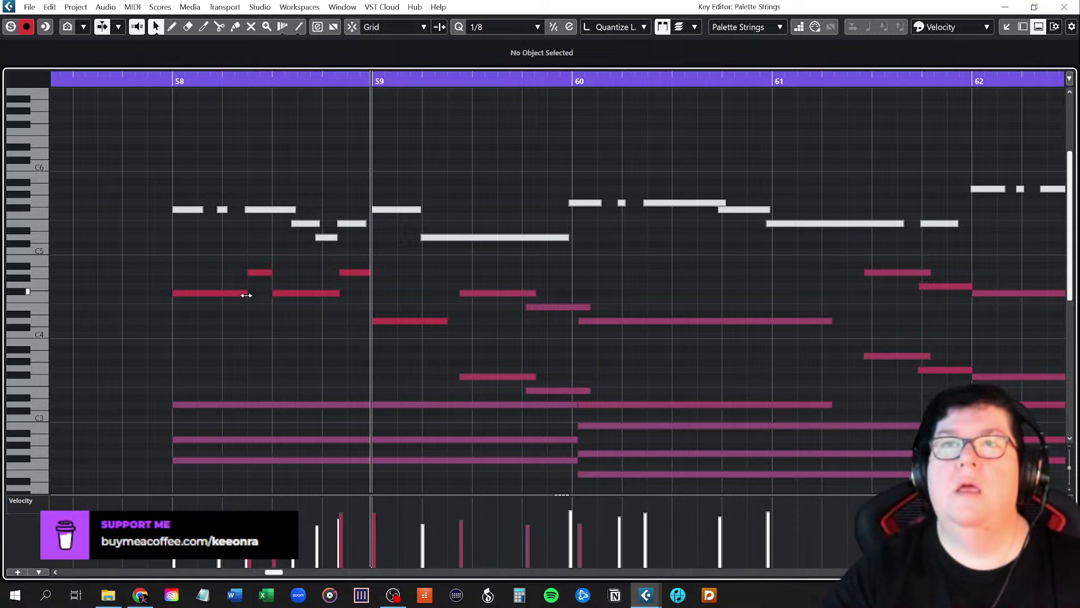
Match bar 58's first three counter-line notes to the melody rhythm: shorten the F#4 to 0.0.2.48, trim the A4, and start the second F#4 earlier
left_click_drag(245, 295, 204, 297)
left_click(257, 274)
left_click_drag(256, 273, 203, 295)
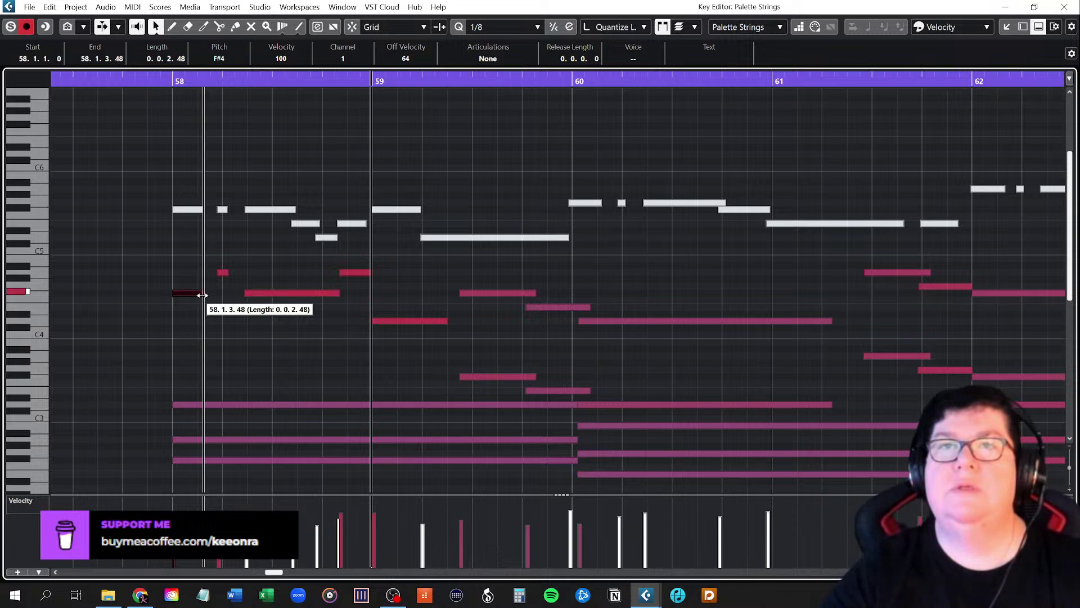
left_click_drag(202, 296, 202, 295)
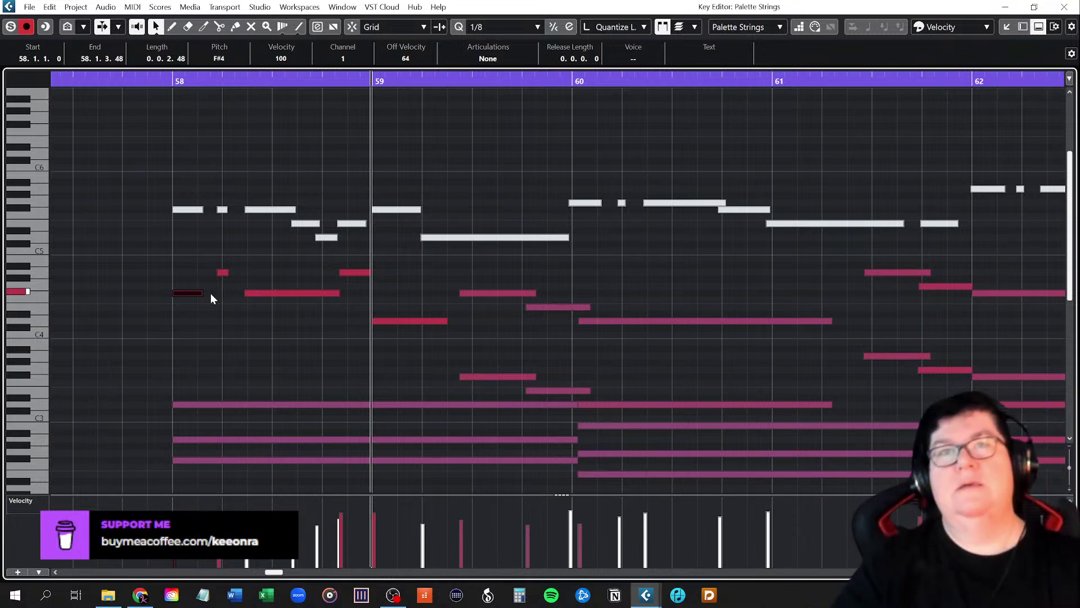
left_click(214, 318)
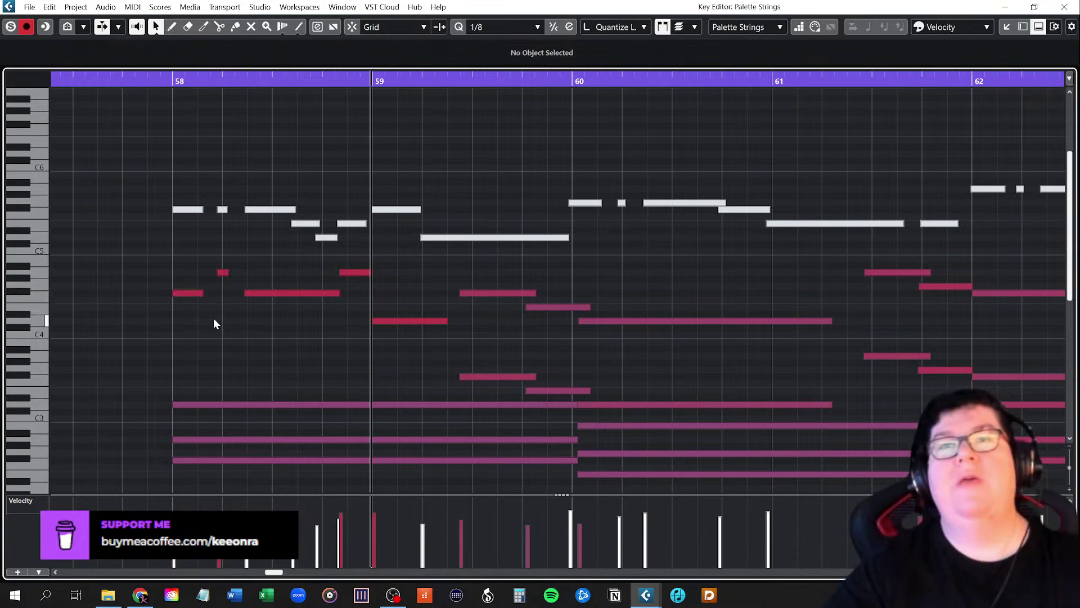
Play the bridge from bar 58 to check the new rhythm, restart it from bar 58, and stop early in bar 64
left_click(174, 80)
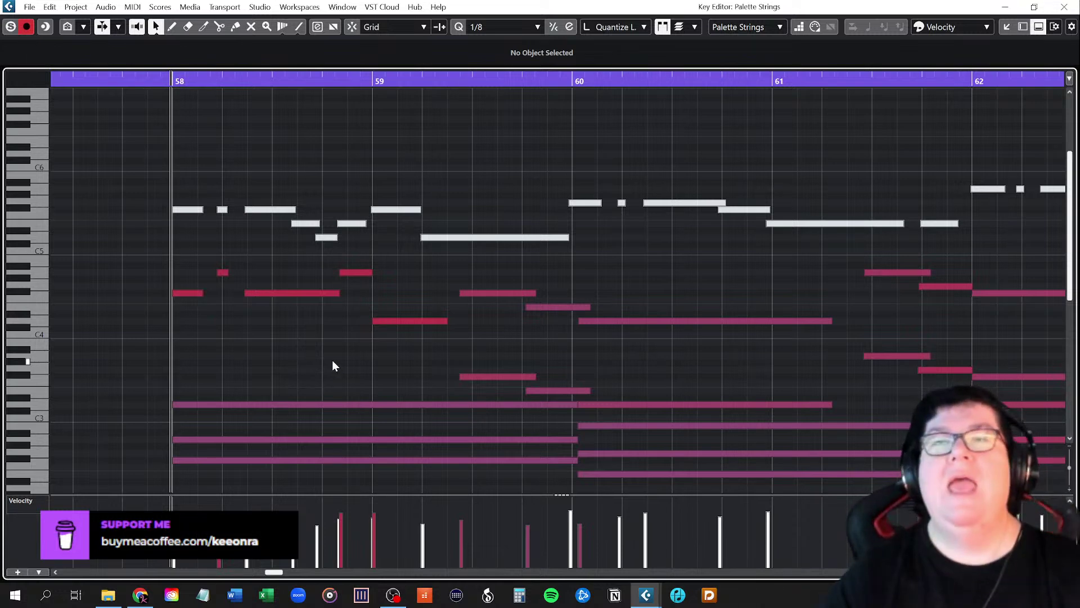
key("space")
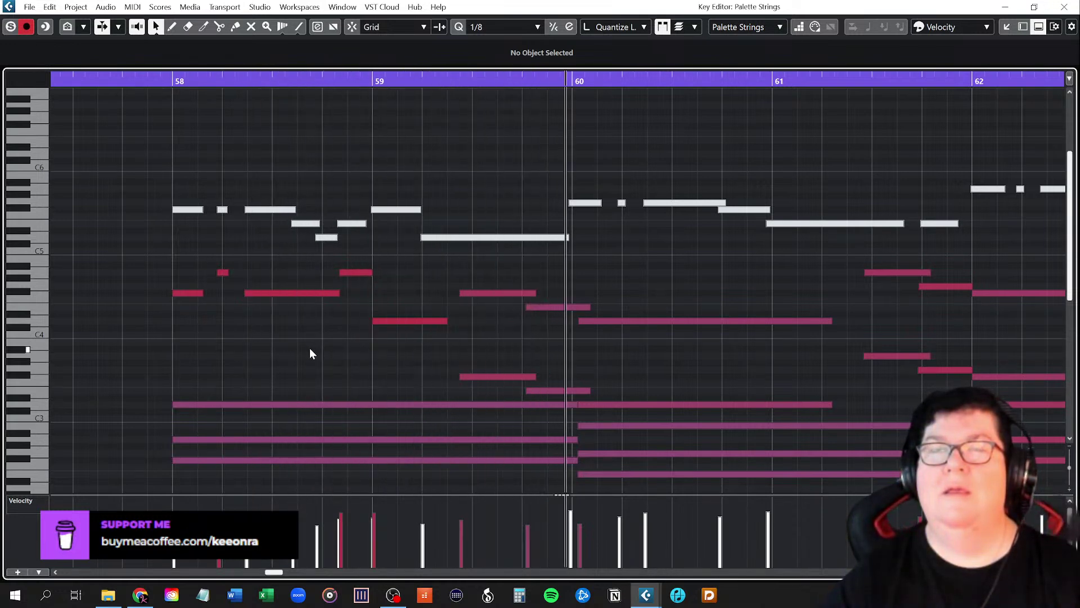
left_click(174, 79)
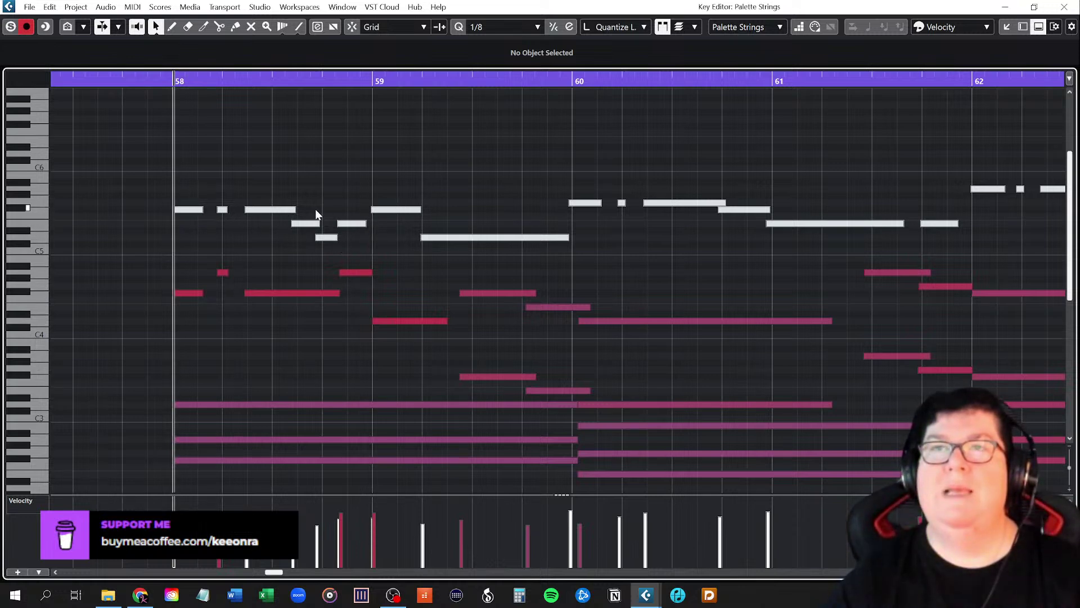
key("space")
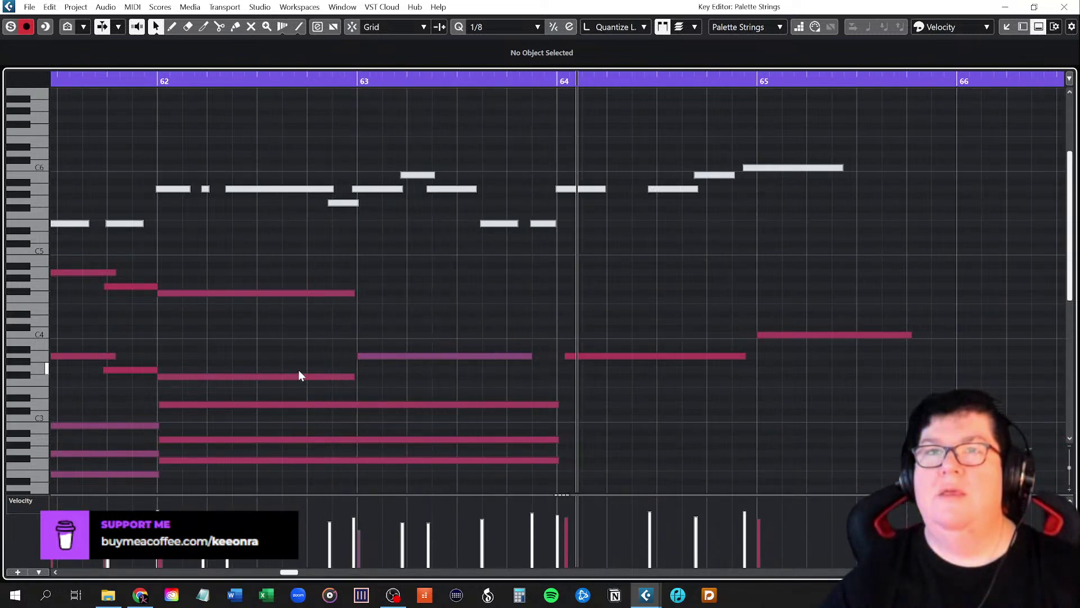
Double the A3 note in bar 63 with a copy one octave higher at A4
left_click_drag(373, 324, 416, 370)
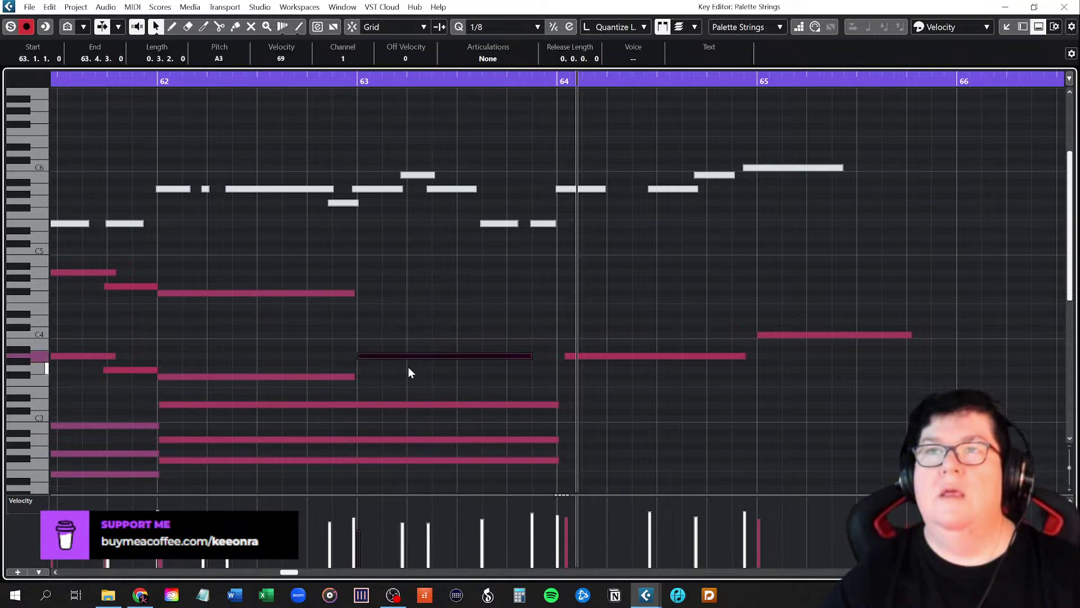
left_click(359, 79)
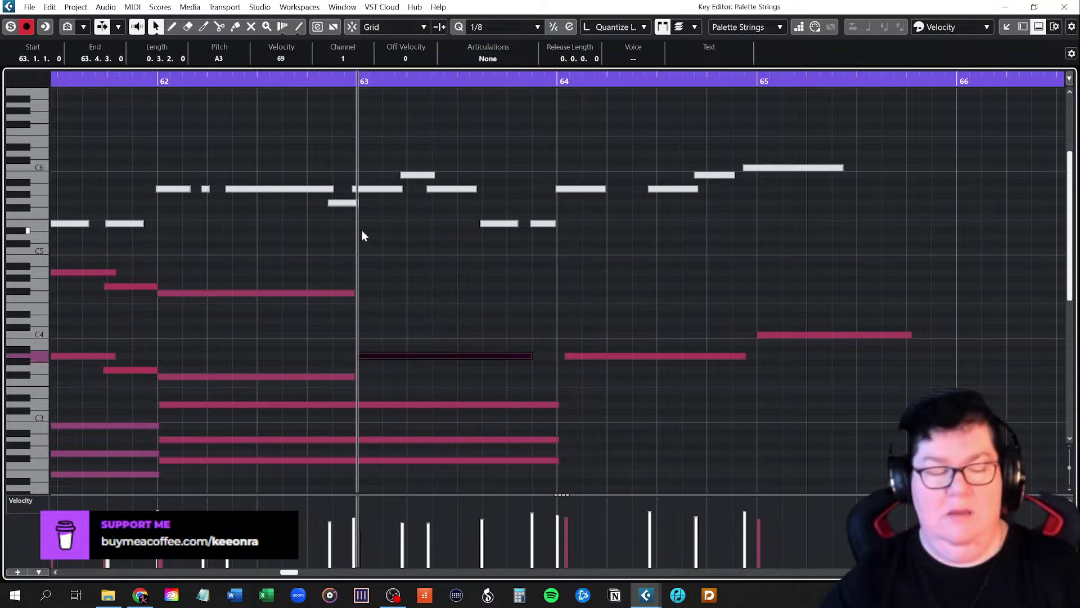
key("shift+Up")
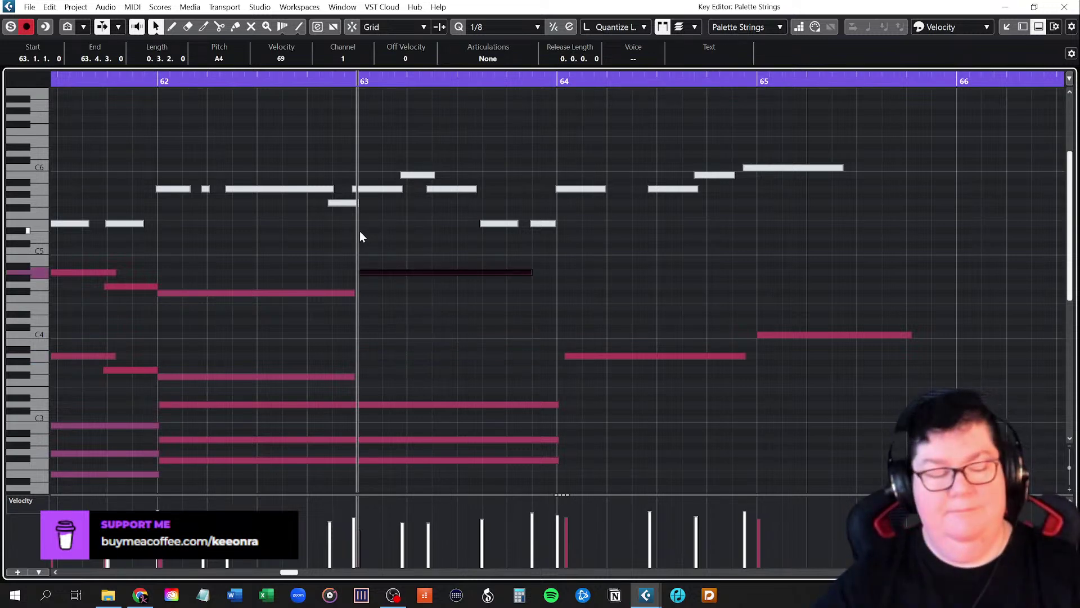
key("shift+Down")
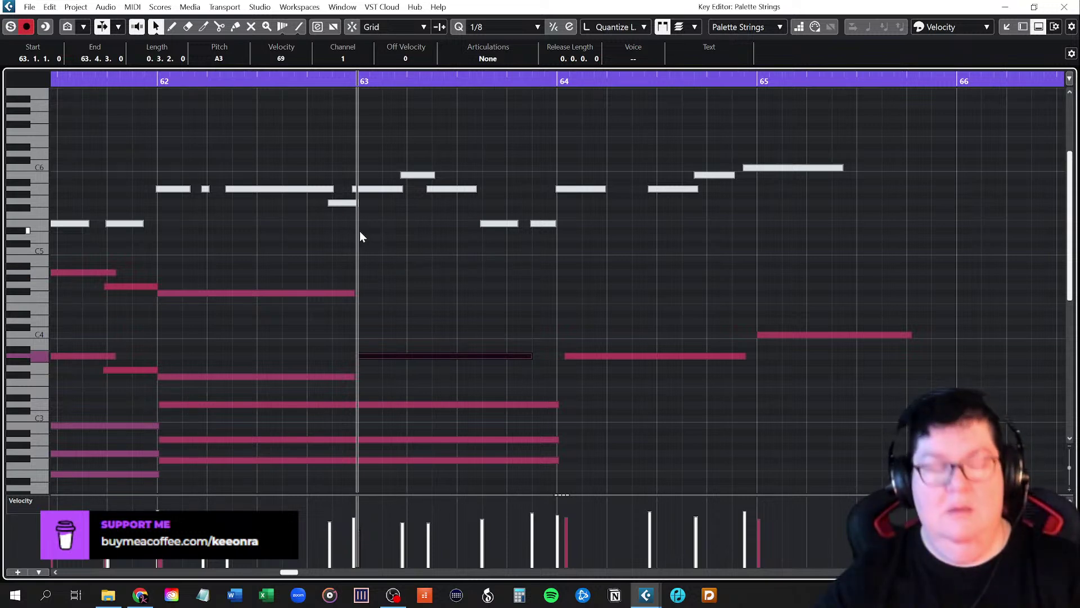
key("shift+Up")
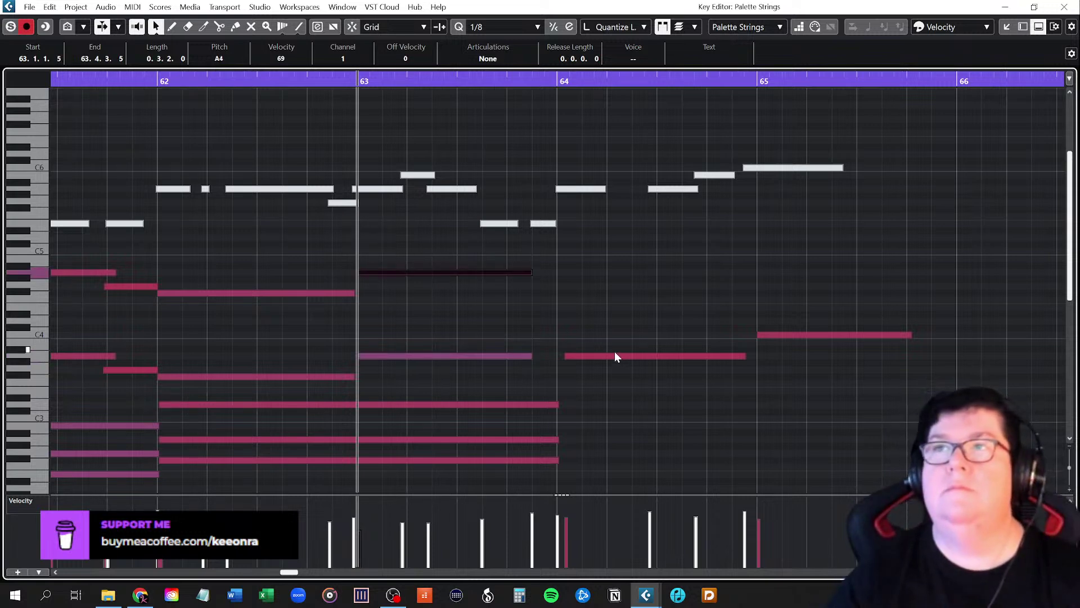
With snap on, extend the start of bar 64's A3 note back to 64.1.1.0
left_click_drag(685, 292, 813, 379)
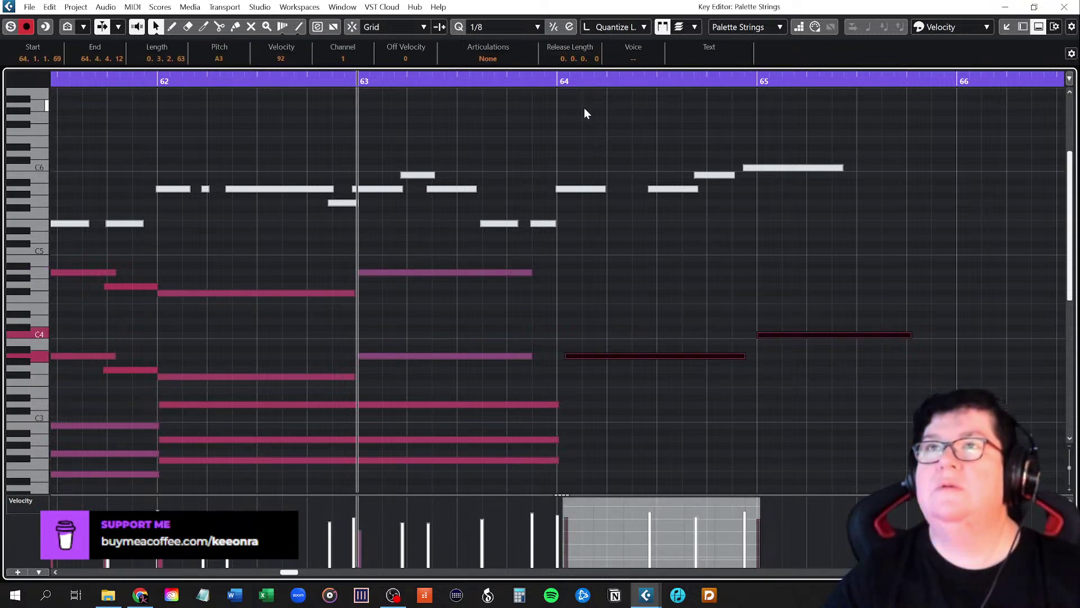
key("j")
left_click(571, 80)
left_click(564, 83)
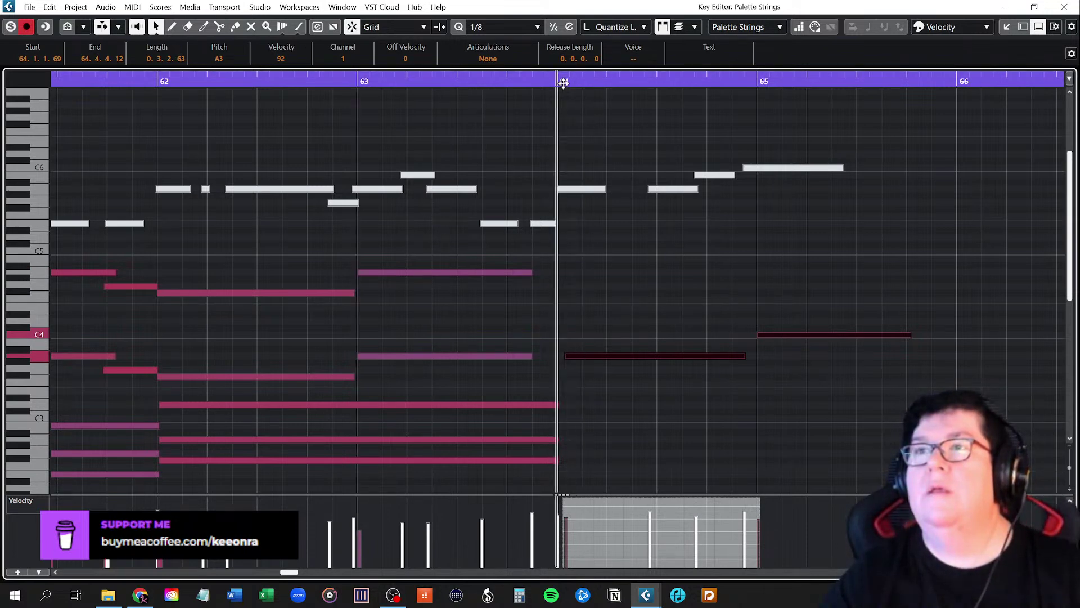
left_click(675, 307)
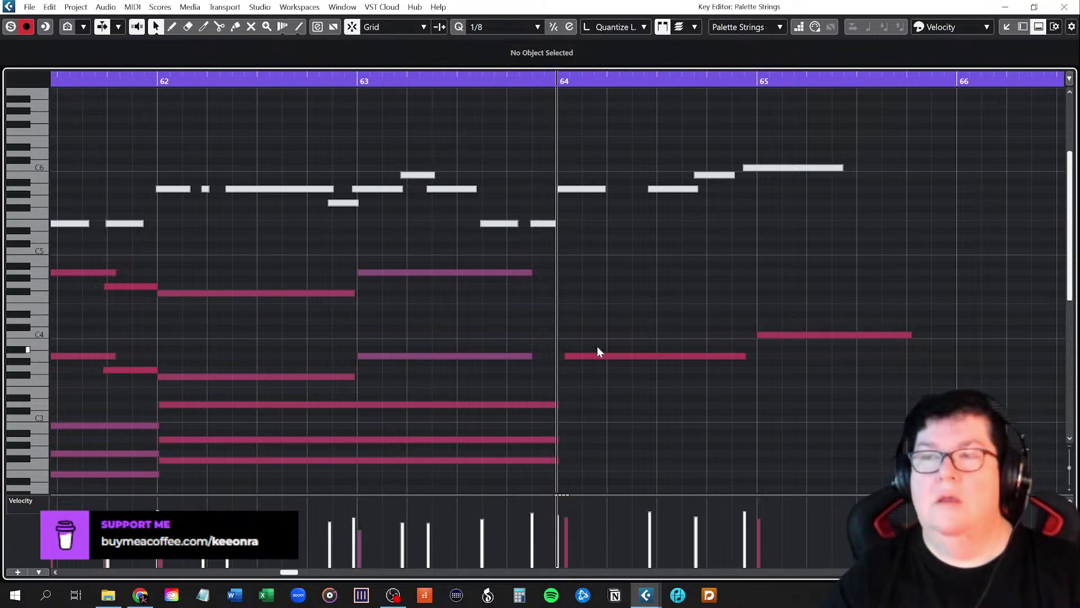
left_click_drag(565, 356, 558, 355)
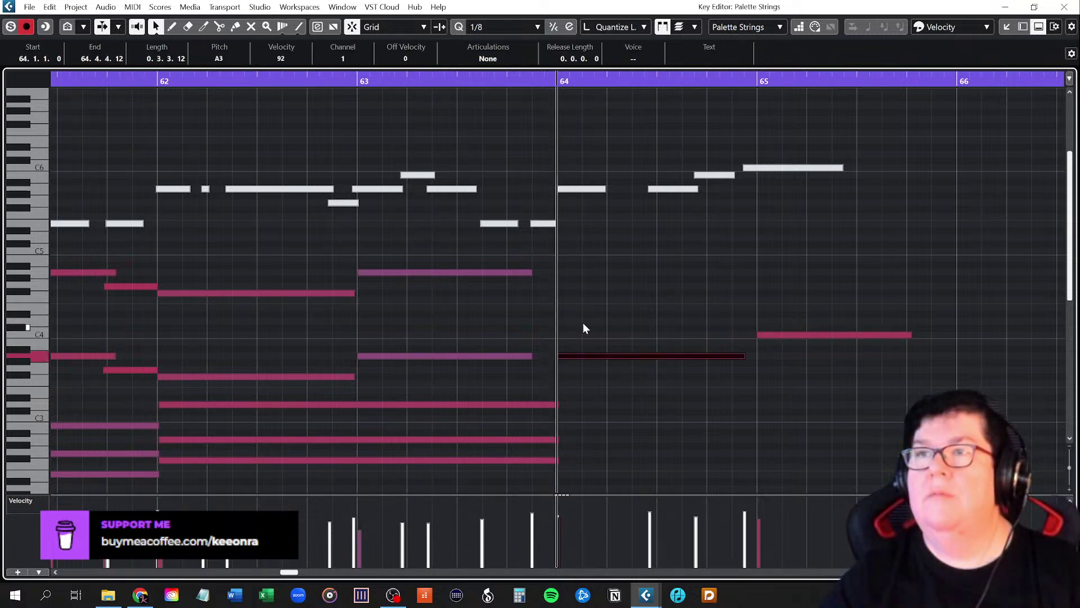
left_click(602, 298)
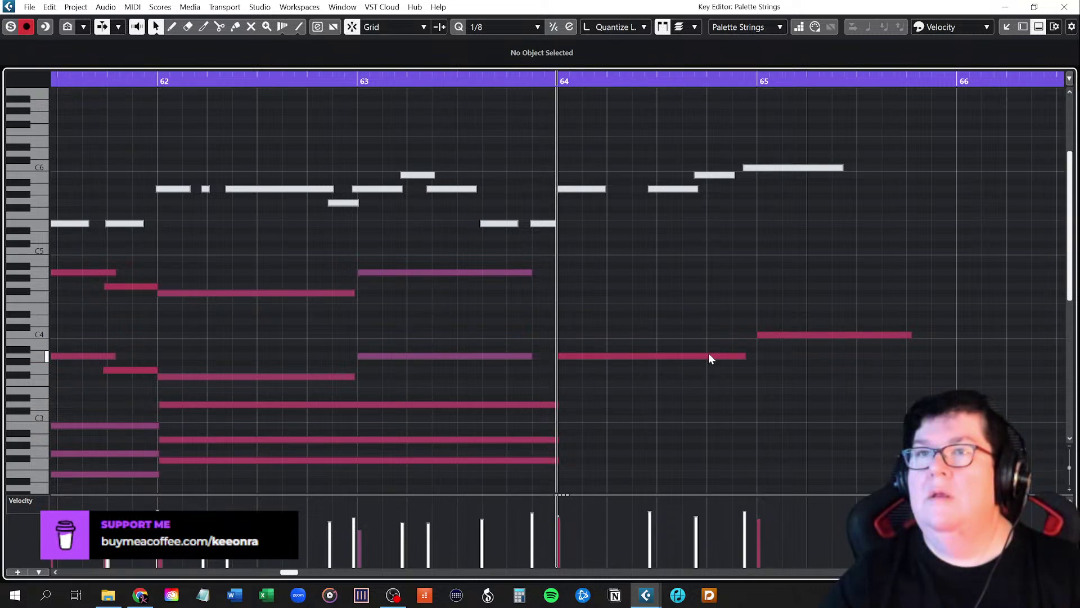
With snap off, make the last two notes overlap by ending the A3 at 65.1.1.48 and starting the C4 at 64.4.4.77
left_click_drag(746, 357, 763, 357)
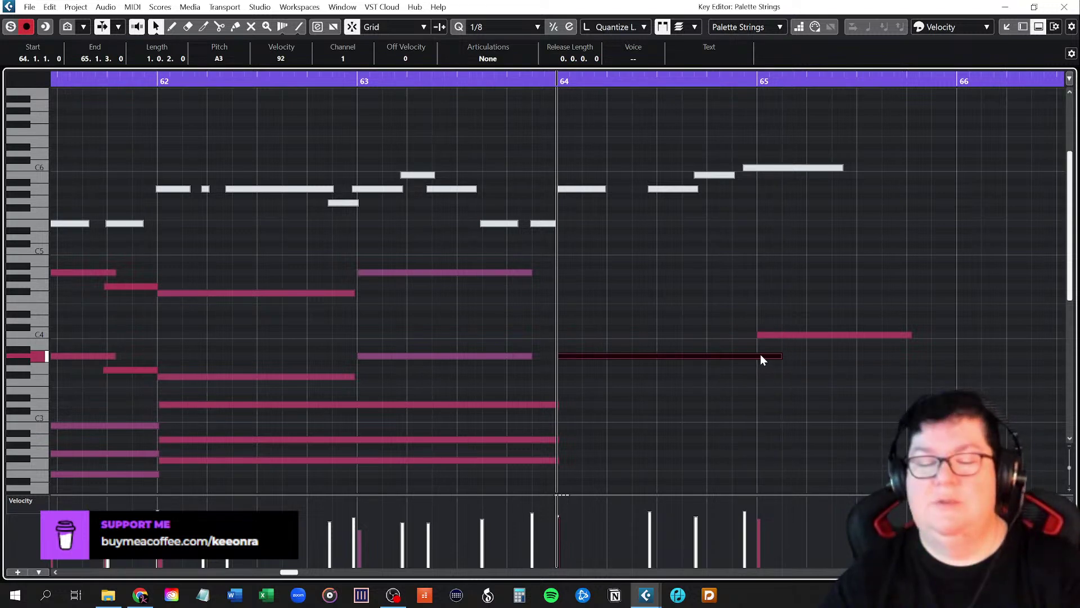
left_click_drag(780, 356, 759, 357)
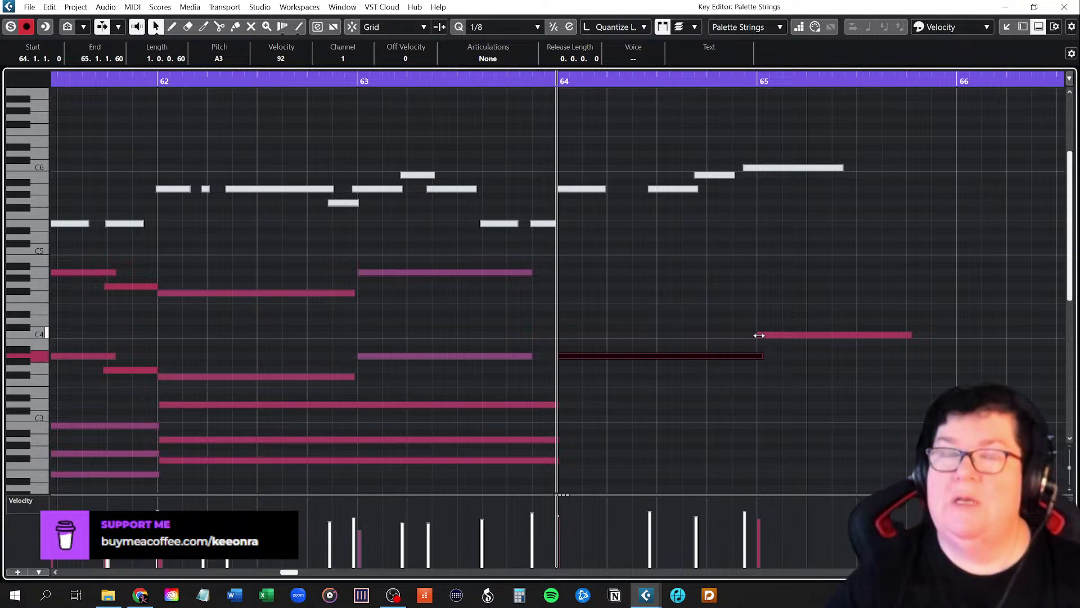
left_click_drag(759, 336, 752, 335)
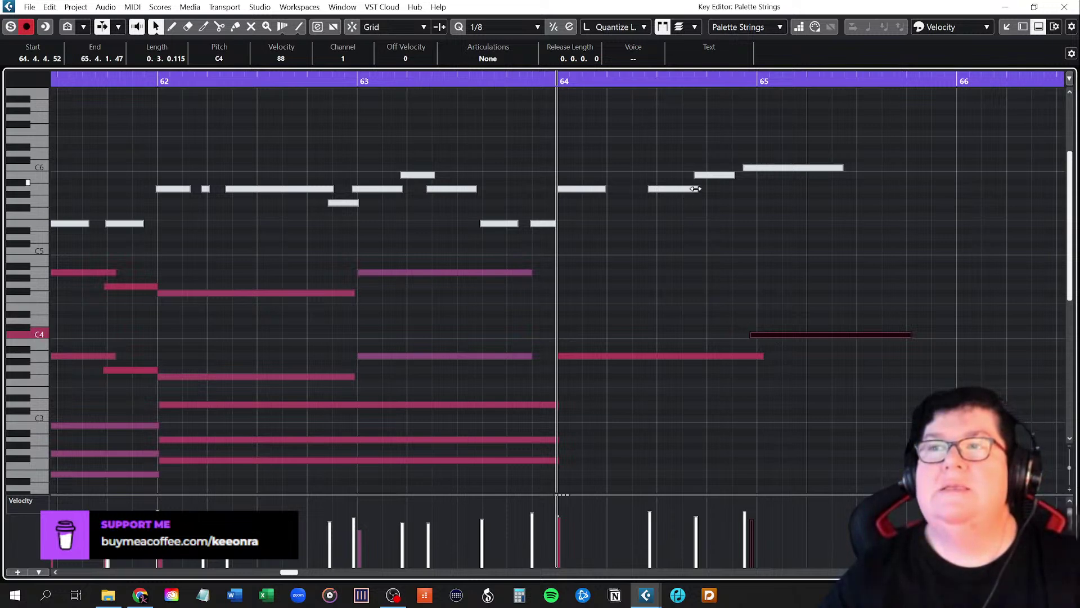
left_click_drag(751, 335, 752, 335)
left_click(763, 290)
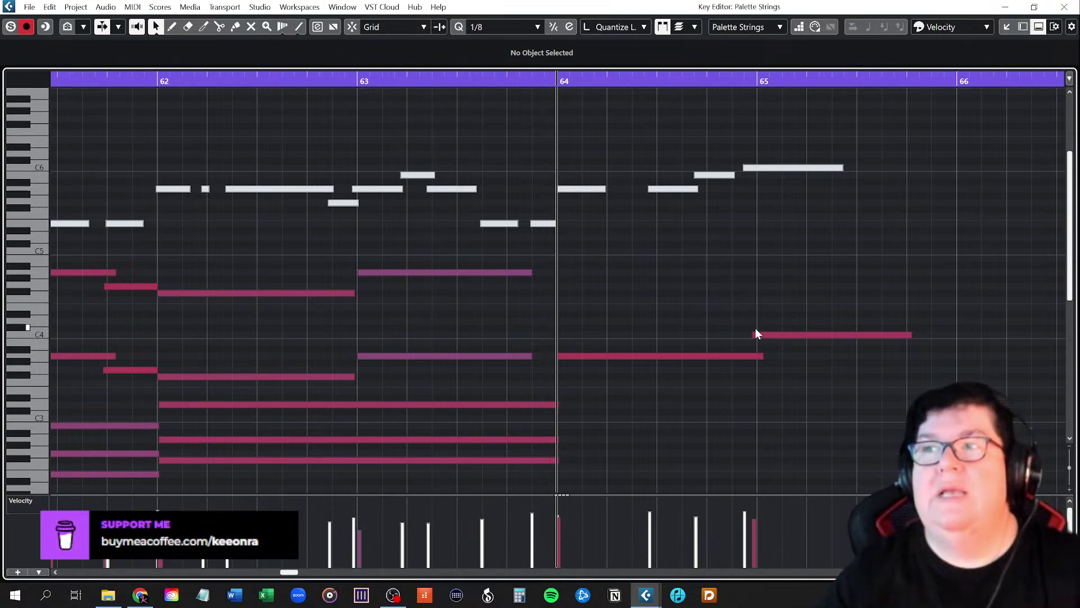
mouse_move(753, 335)
left_mouse_down()
mouse_move(743, 336)
mouse_move(753, 338)
left_mouse_up()
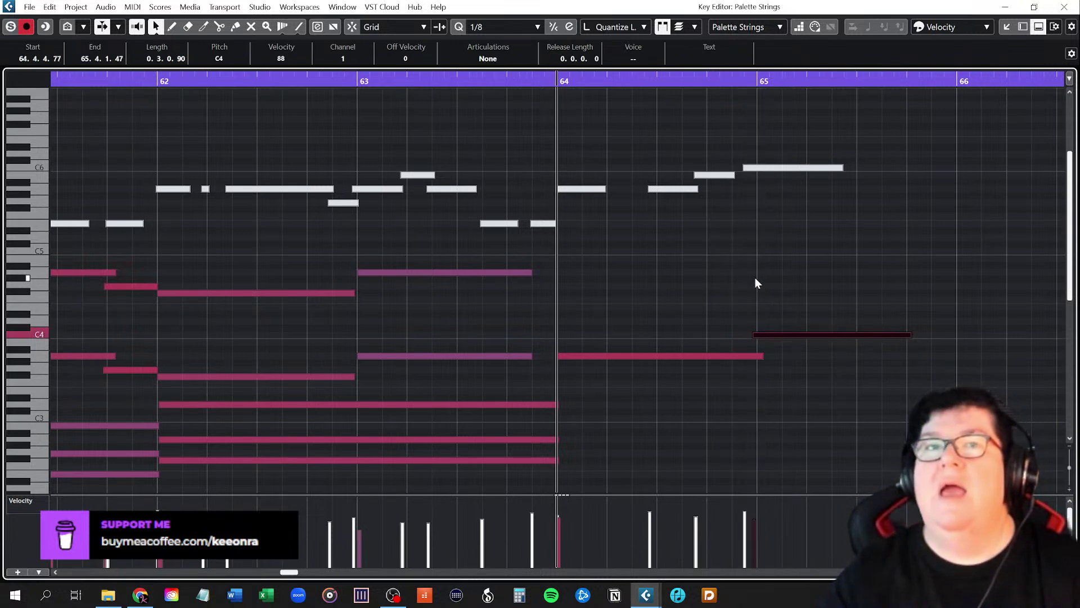
left_click_drag(763, 355, 761, 354)
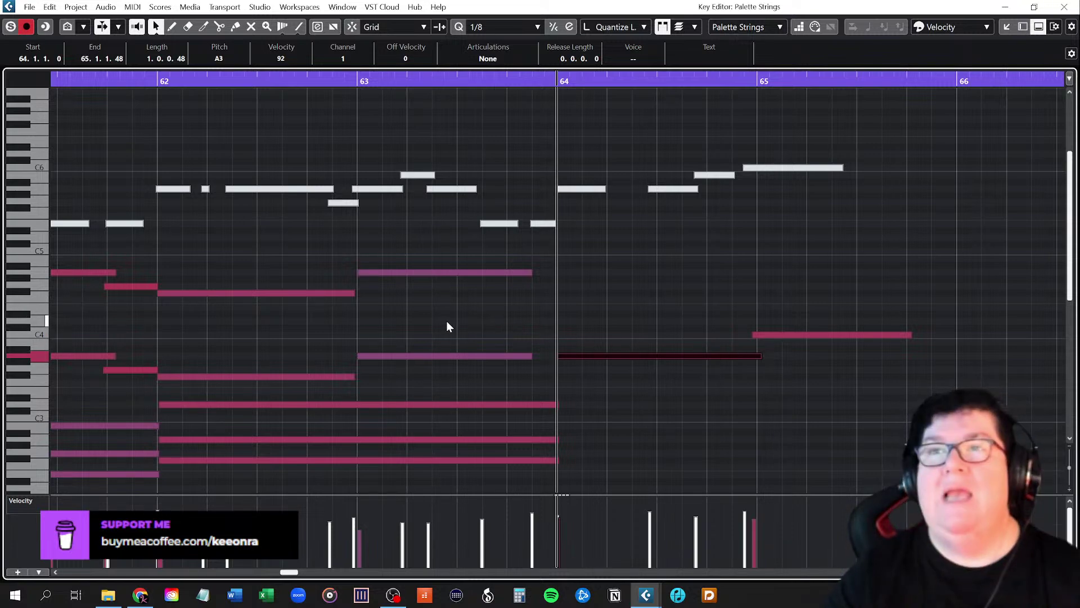
Review bars 58–65 and play the bridge from bar 58 to bar 64, followed by a replay of bar 58
scroll(445, 322, "up", 1)
scroll(444, 321, "down", 2)
scroll(444, 322, "down", 1)
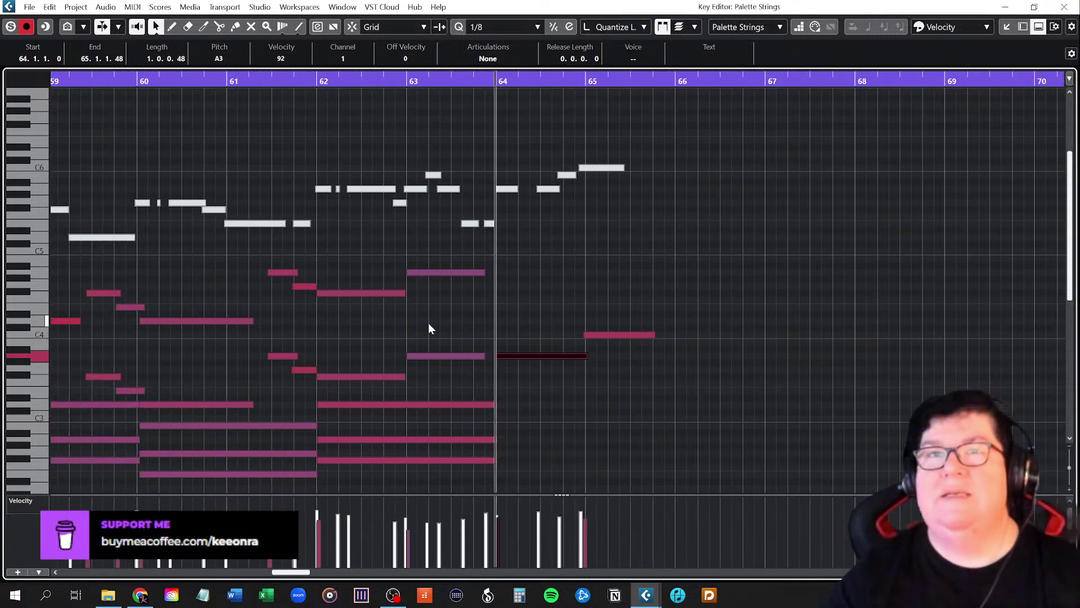
scroll(417, 323, "down", 1)
scroll(418, 323, "up", 1)
scroll(418, 323, "left", 1)
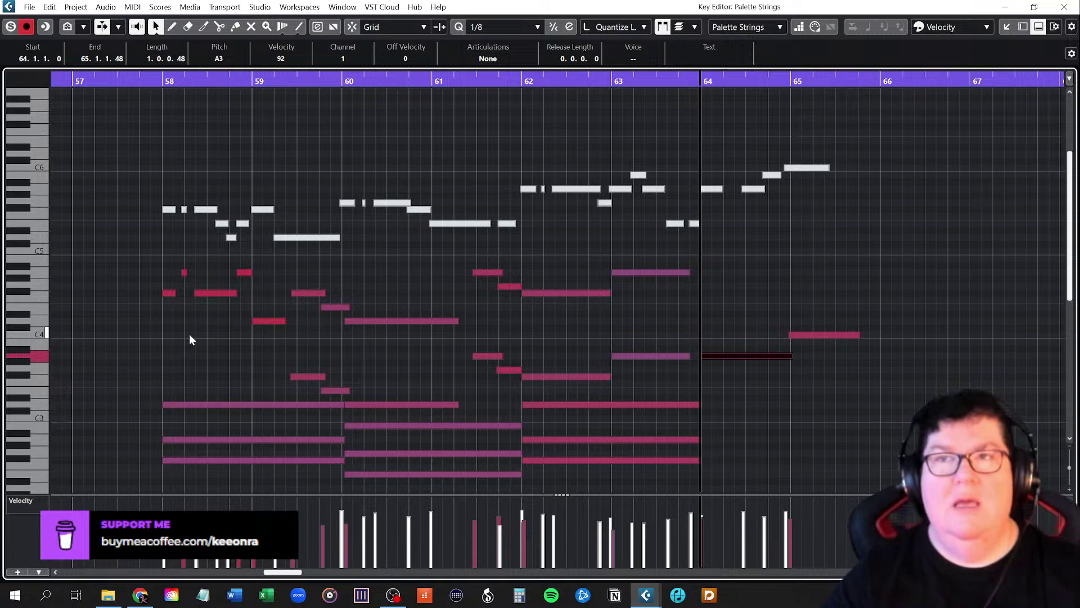
scroll(189, 333, "down", 3)
scroll(189, 333, "up", 3)
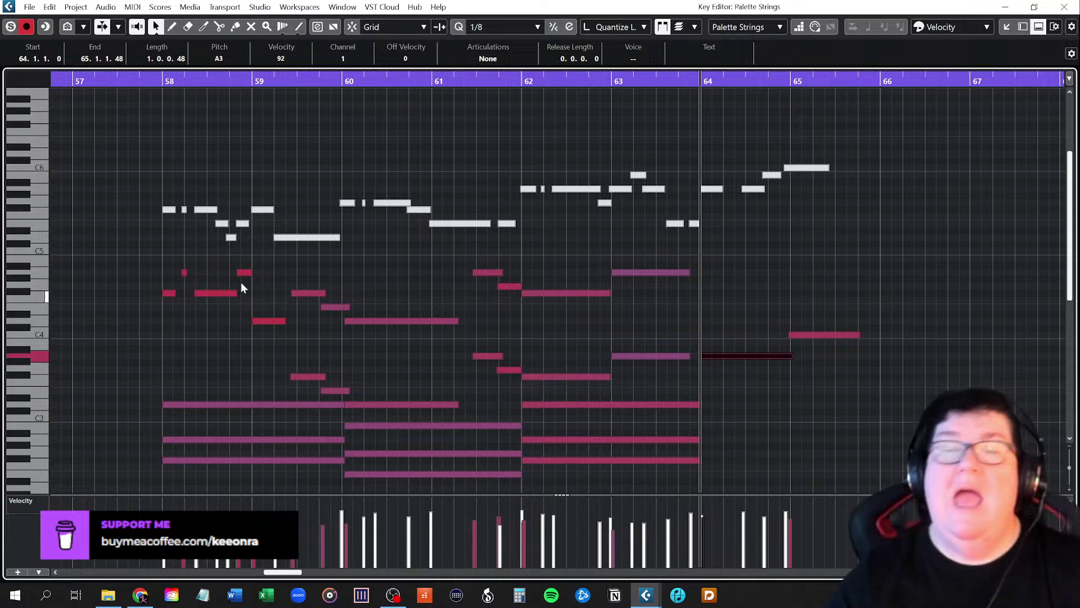
left_click(162, 79)
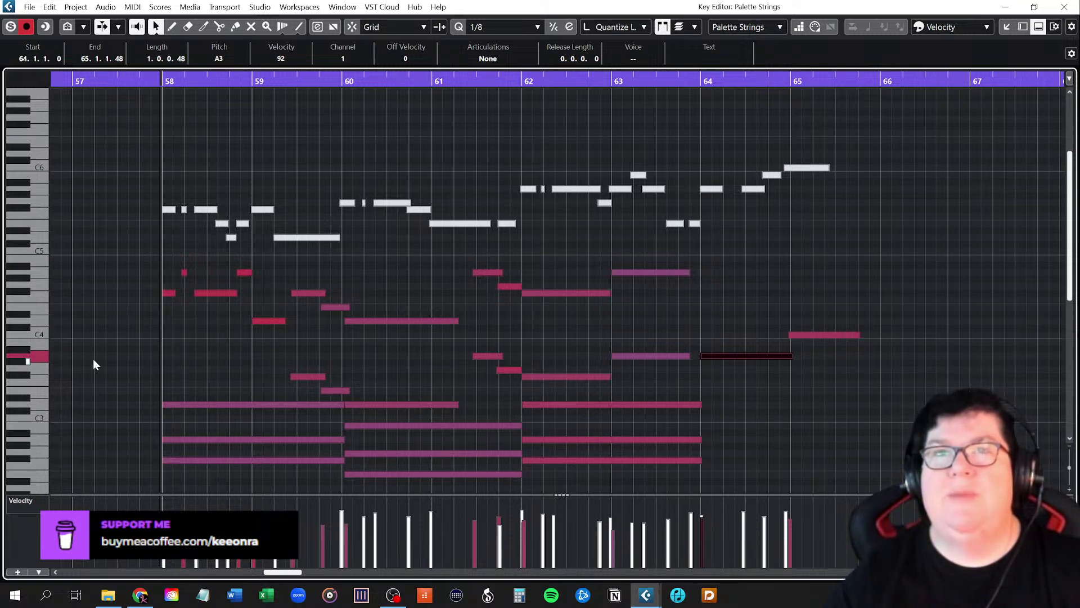
key("space")
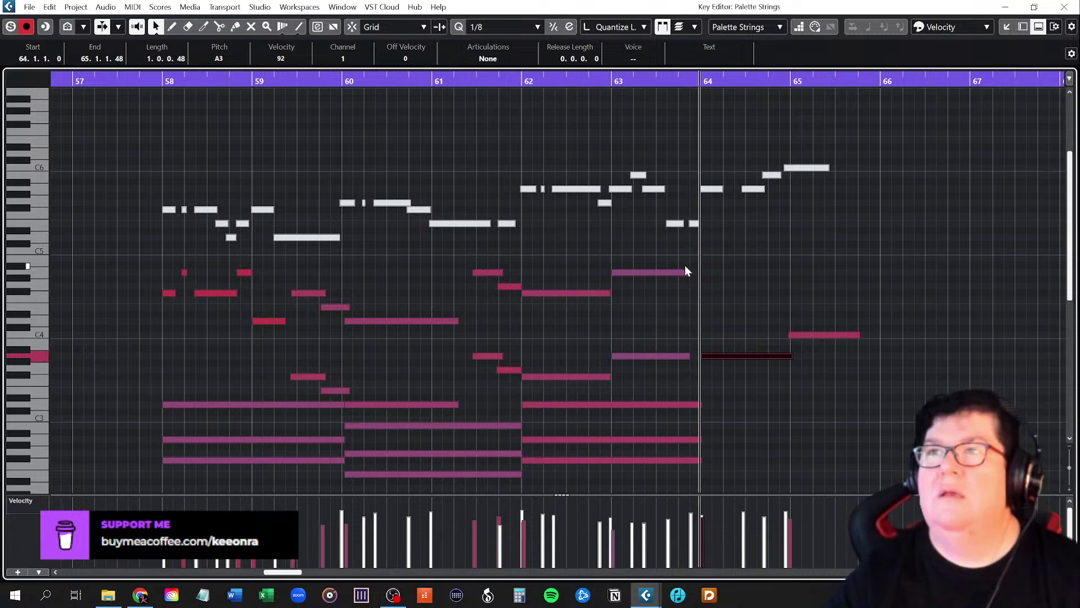
left_click(164, 81)
key("space")
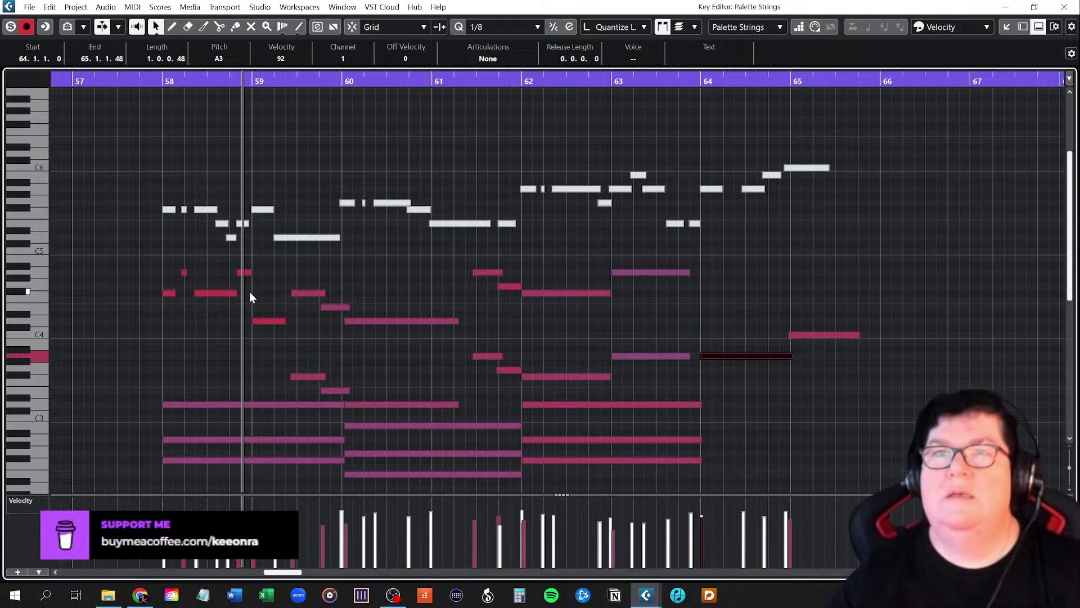
Trim the start of bar 58's second F#4 to 58.3.3.85, keeping its end at 58.4.2.40
key("h")
key("h")
key("h")
key("h")
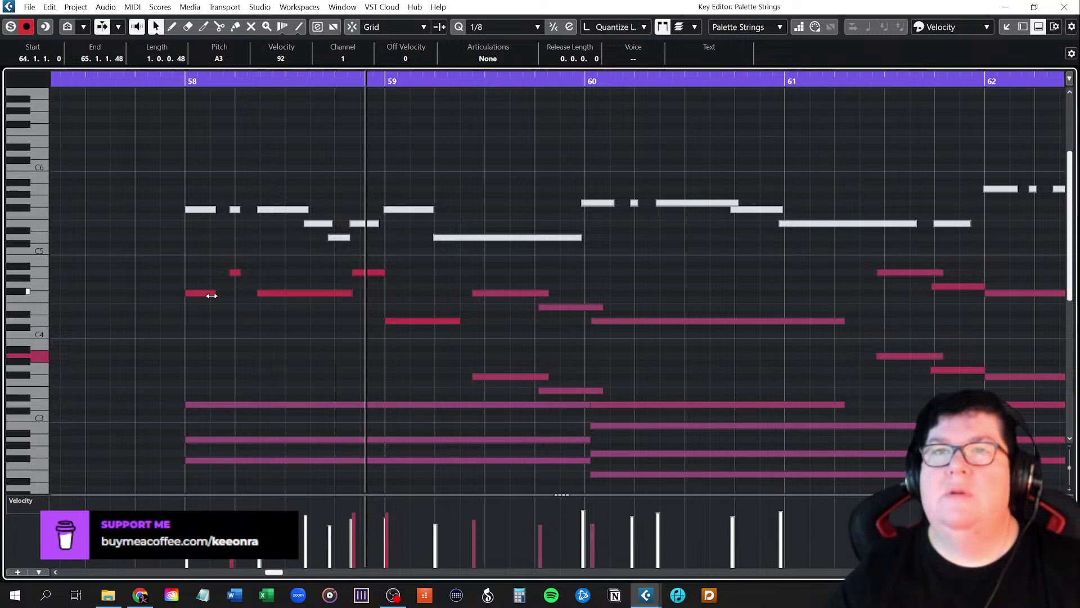
mouse_move(351, 291)
left_mouse_down()
mouse_move(313, 293)
mouse_move(336, 294)
left_mouse_up()
key("ctrl+z")
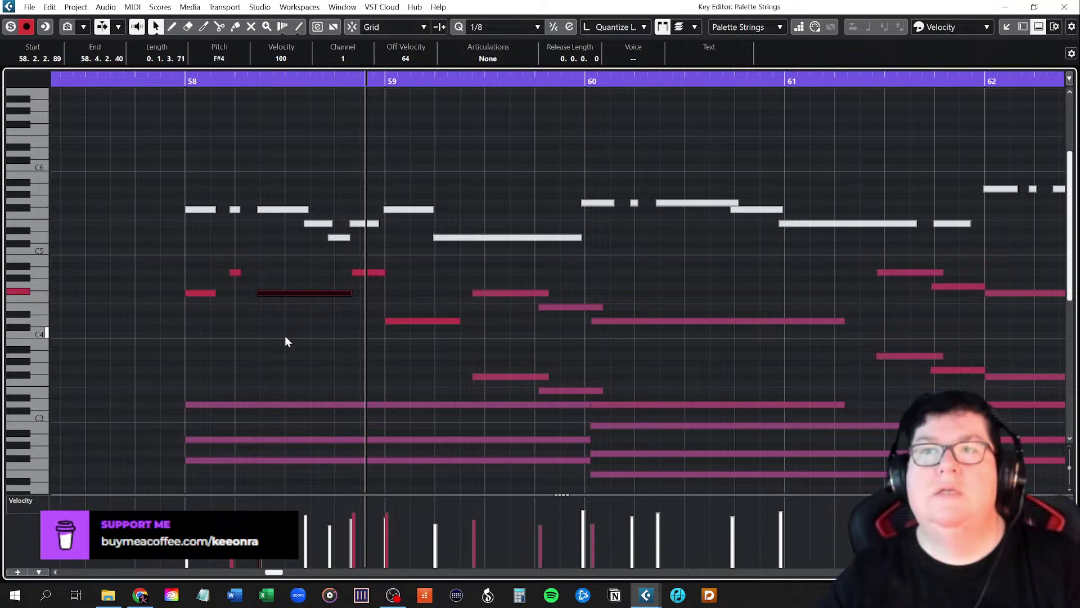
left_click_drag(258, 291, 320, 291)
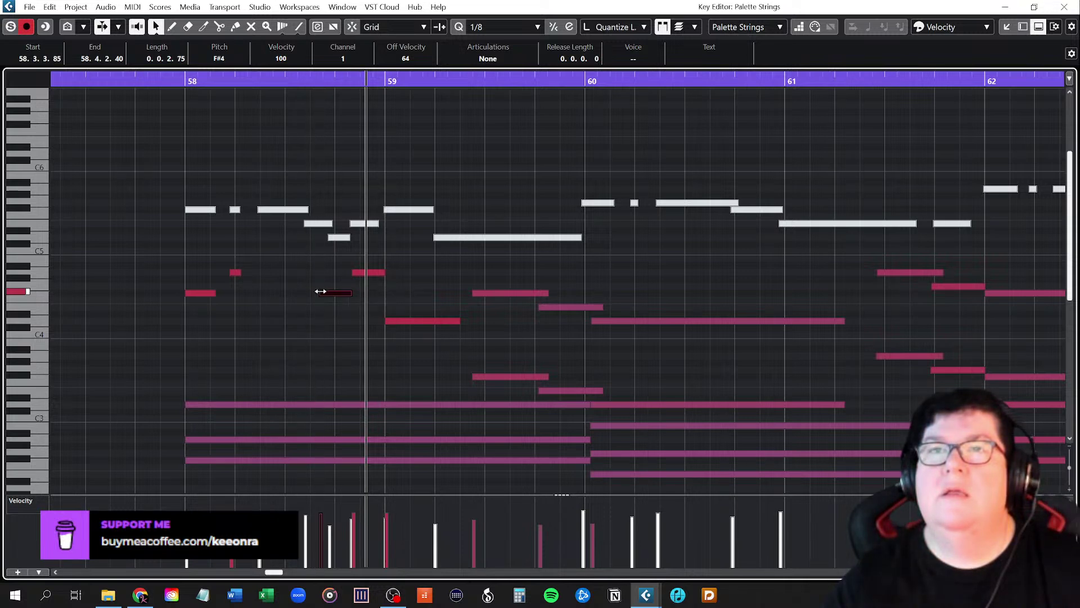
Copy bar 58's opening F#4 and A4 pair to 58.2.3.24 and return the playback position to bar 58
left_click_drag(187, 261, 247, 330)
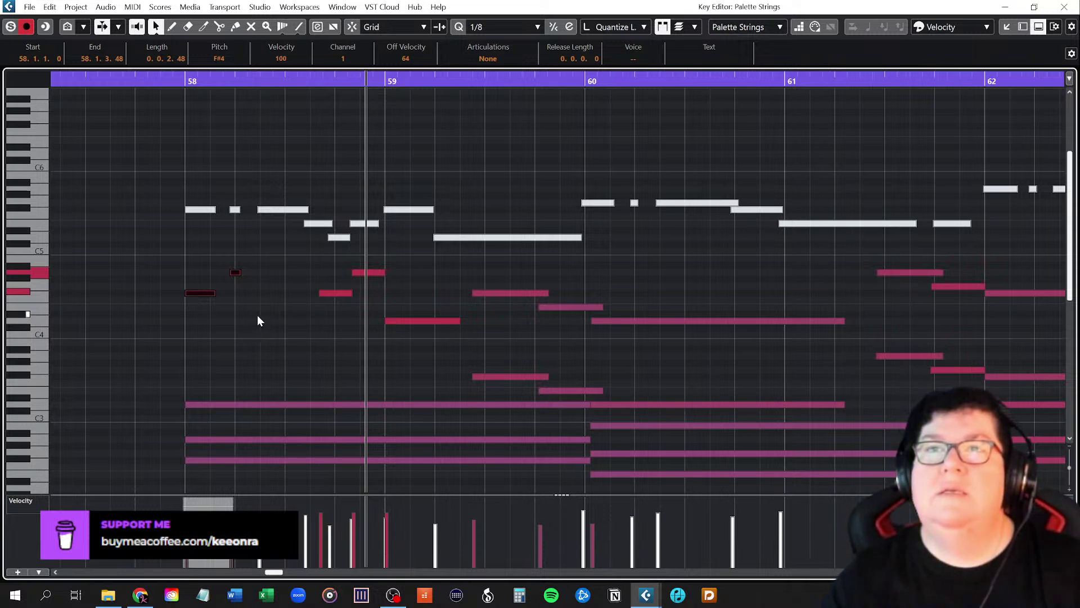
left_click(263, 80)
key("ctrl+v")
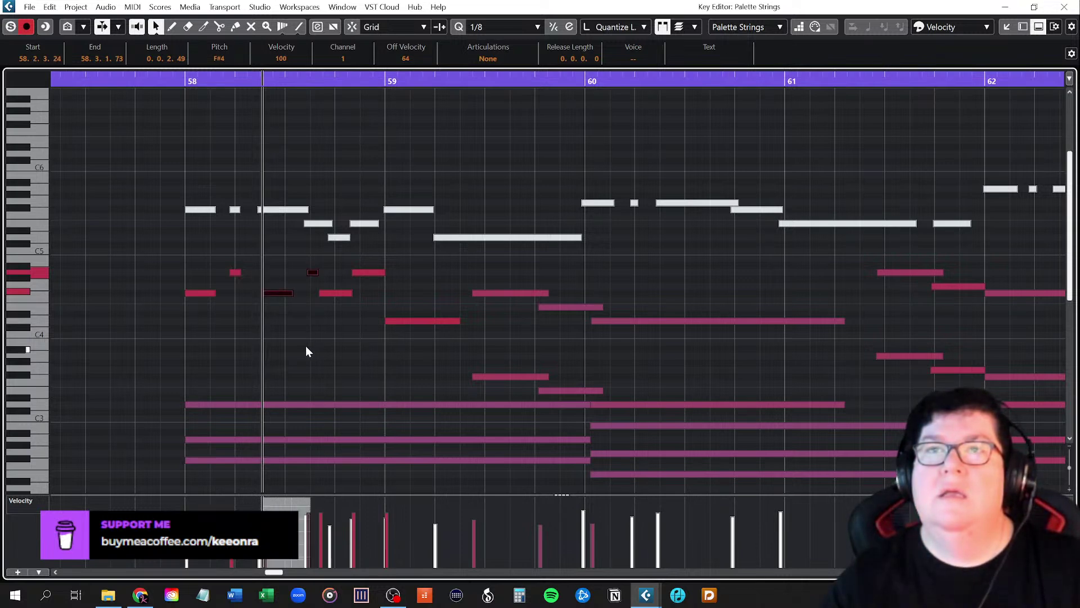
left_click(188, 80)
left_click(198, 108)
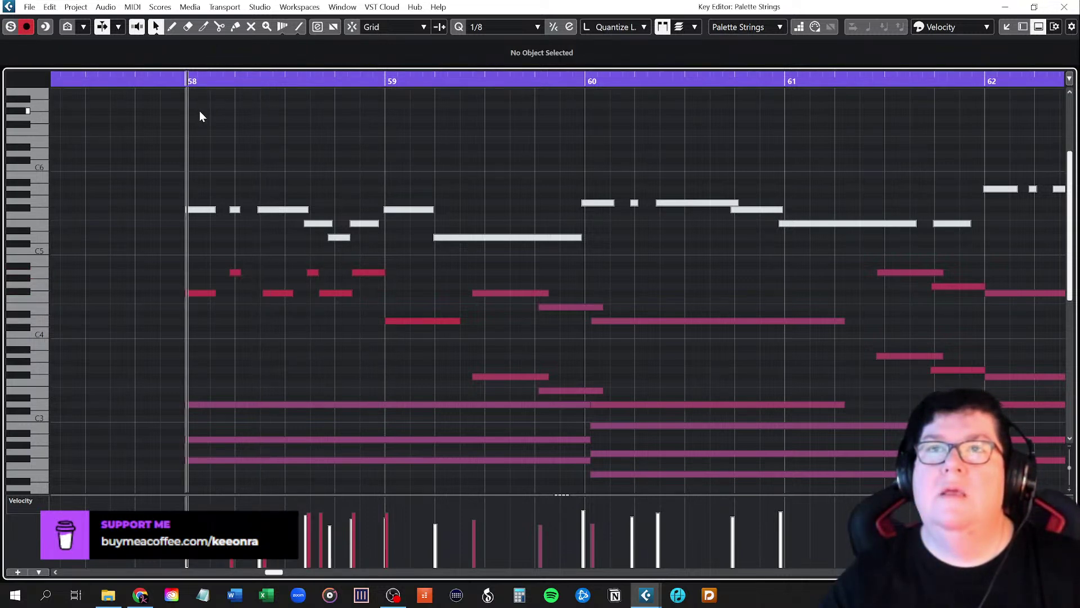
Play the bridge from bar 58, replay it from the same point, and follow the strings into bar 63
key("space")
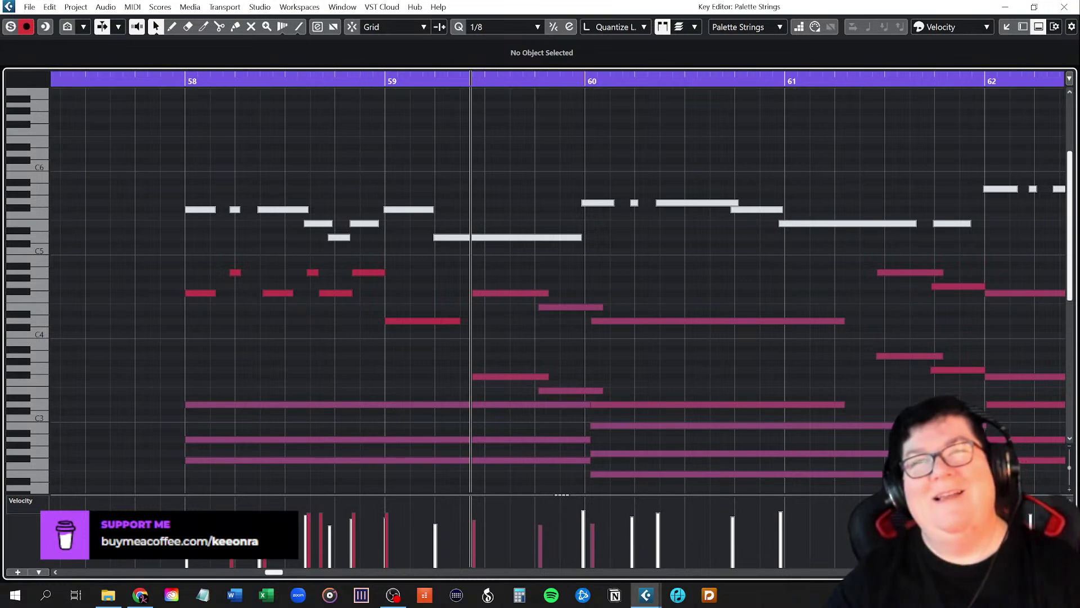
left_click(185, 79)
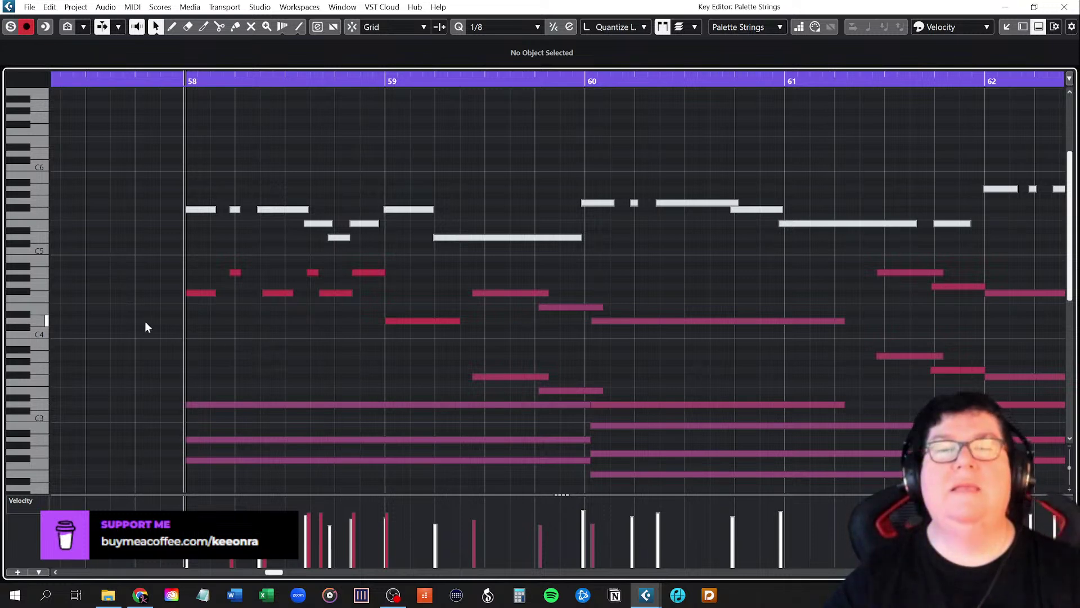
key("space")
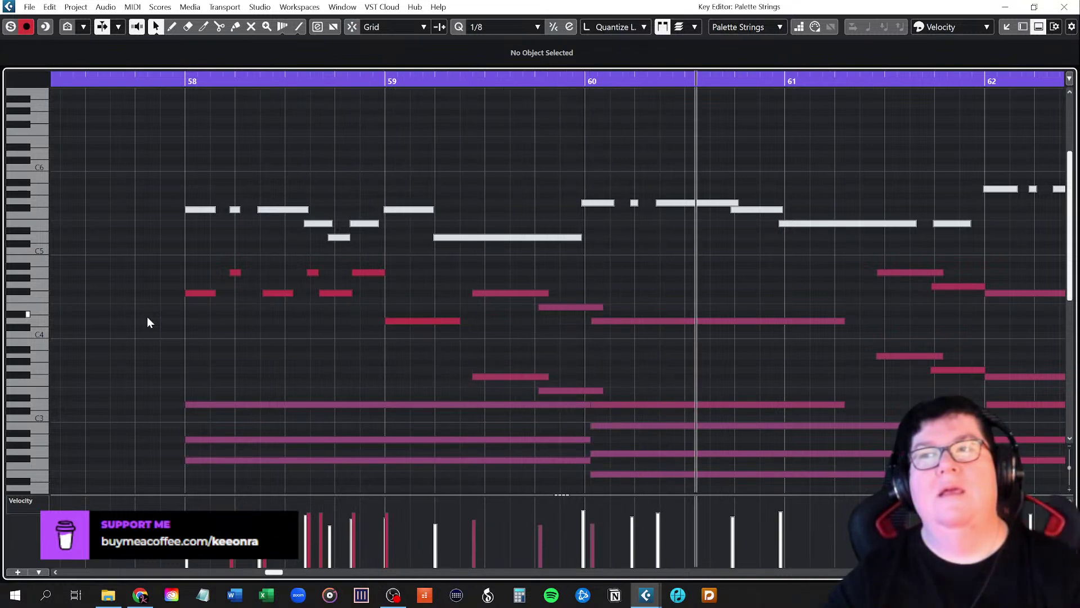
scroll(323, 324, "down", 2, "ctrl")
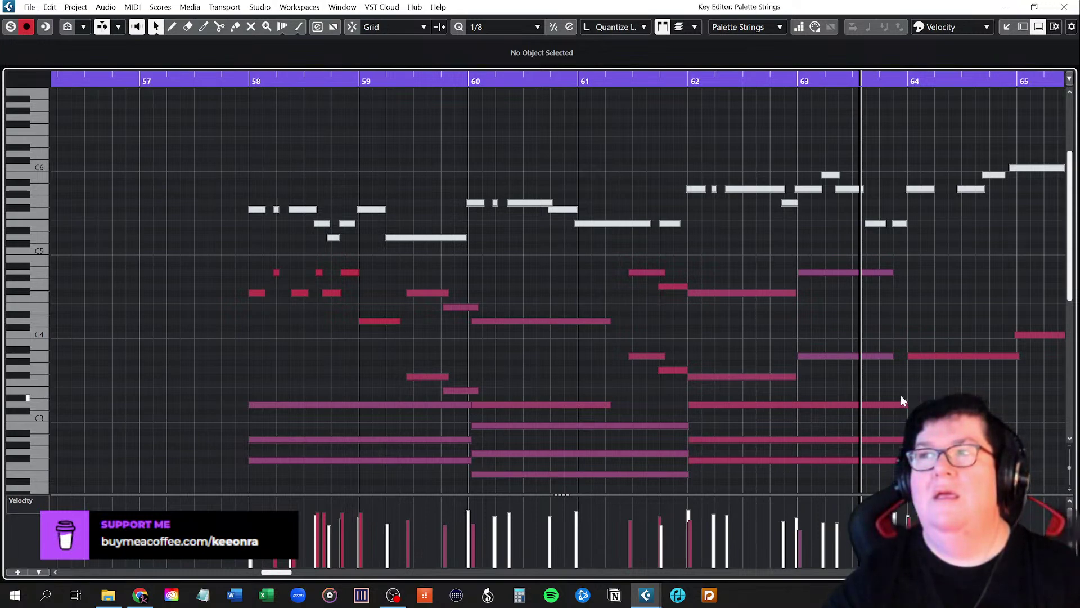
scroll(906, 362, "up", 3)
scroll(890, 369, "up", 2)
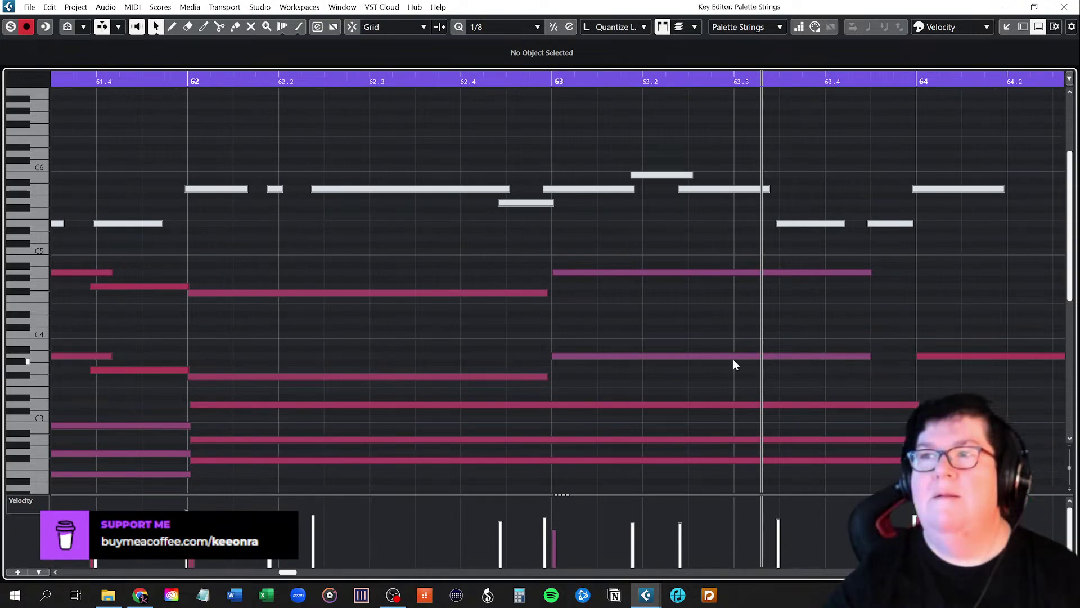
Select bar 63's A3, replay the strings from bar 63 and from bar 62, and clear the selection
left_click(601, 356)
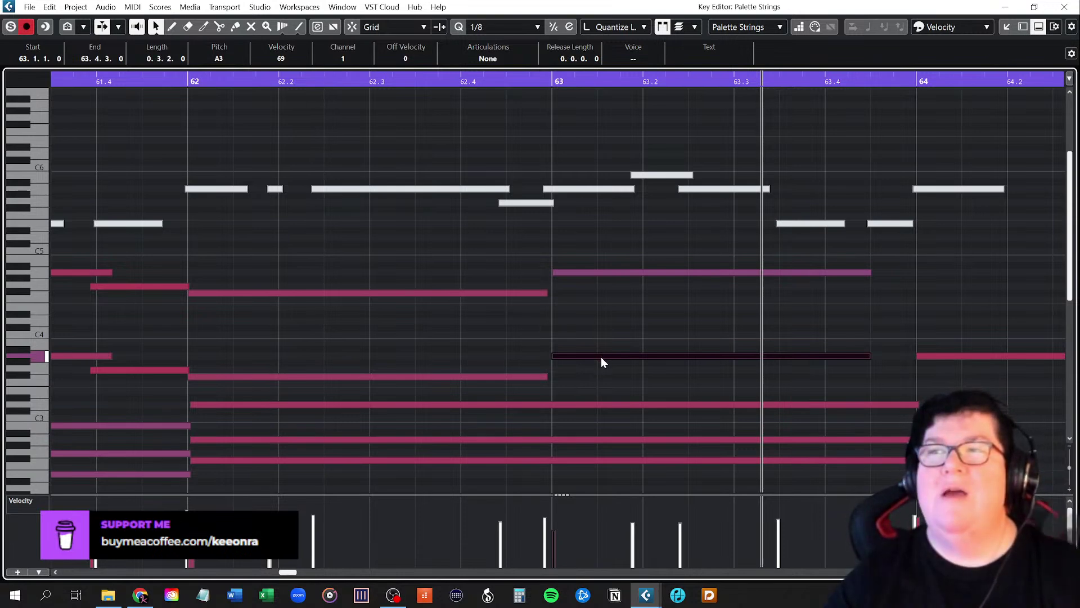
left_click(732, 81)
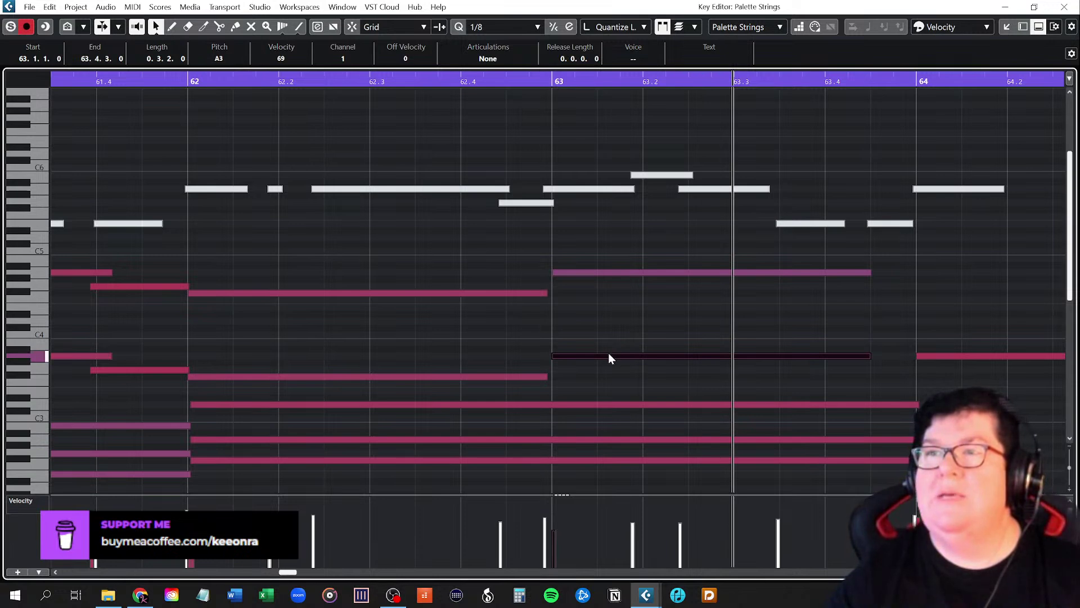
left_click(553, 84)
key("space")
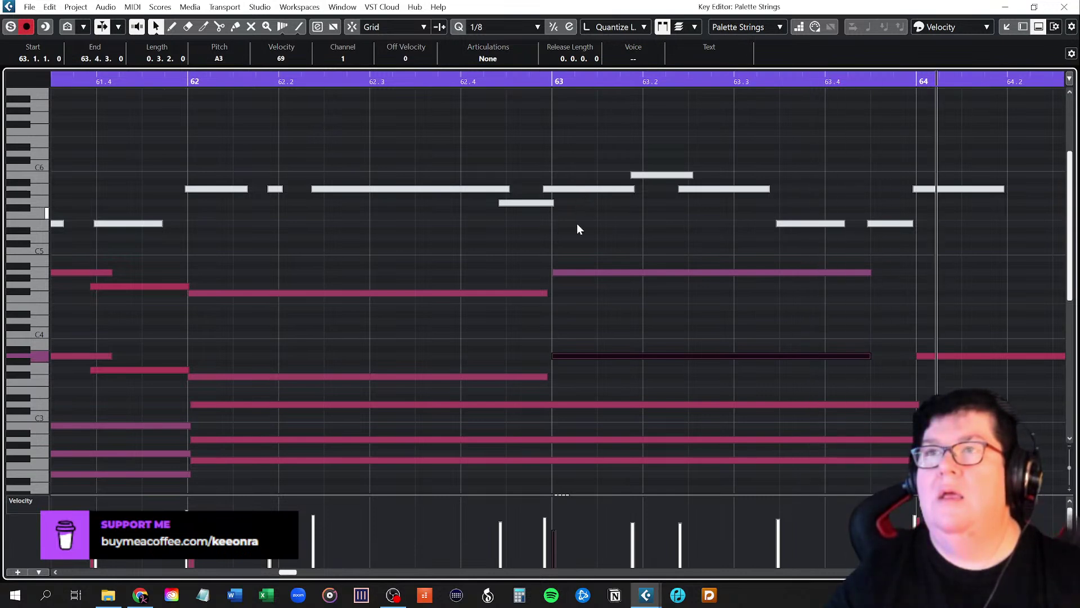
scroll(581, 214, "down", 2)
left_click(465, 80)
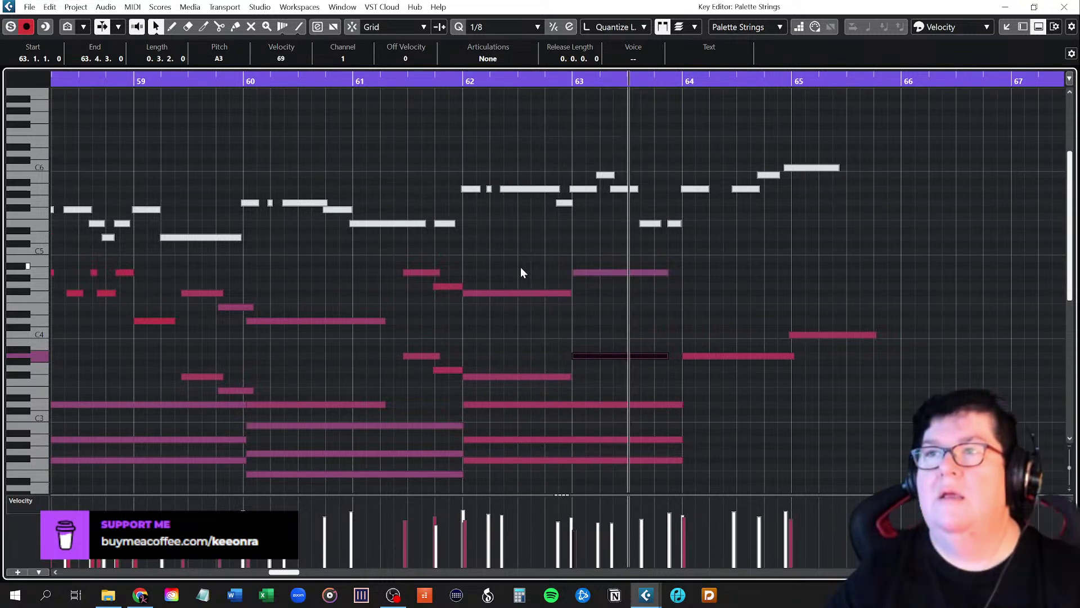
left_click(623, 317)
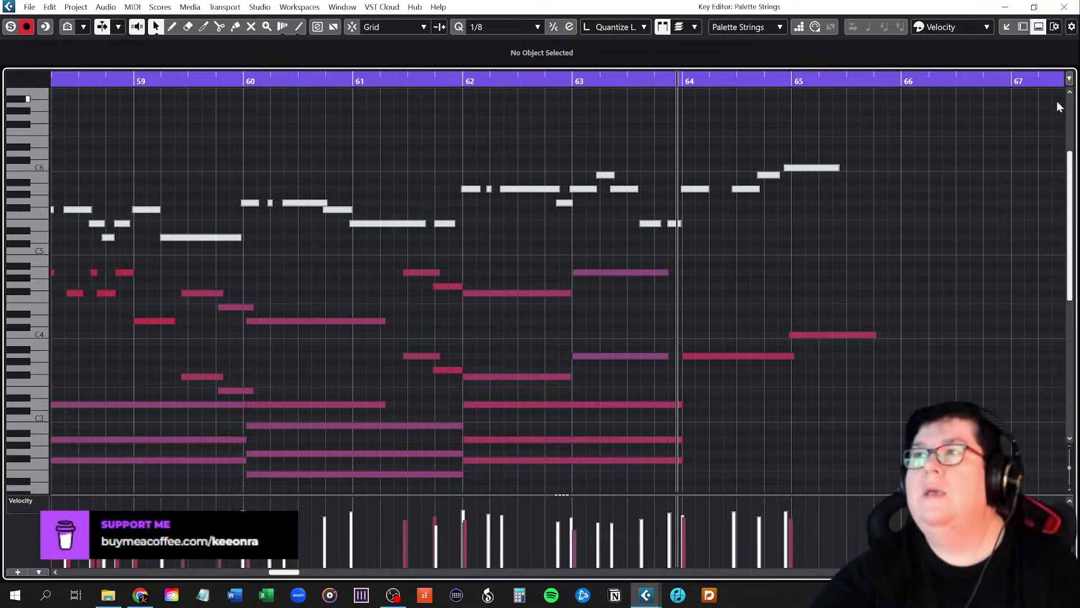
Leave the strings editor and examine the chorus and outro arrangement and the Alicias Keys melody around bars 60–68
left_click(1064, 7)
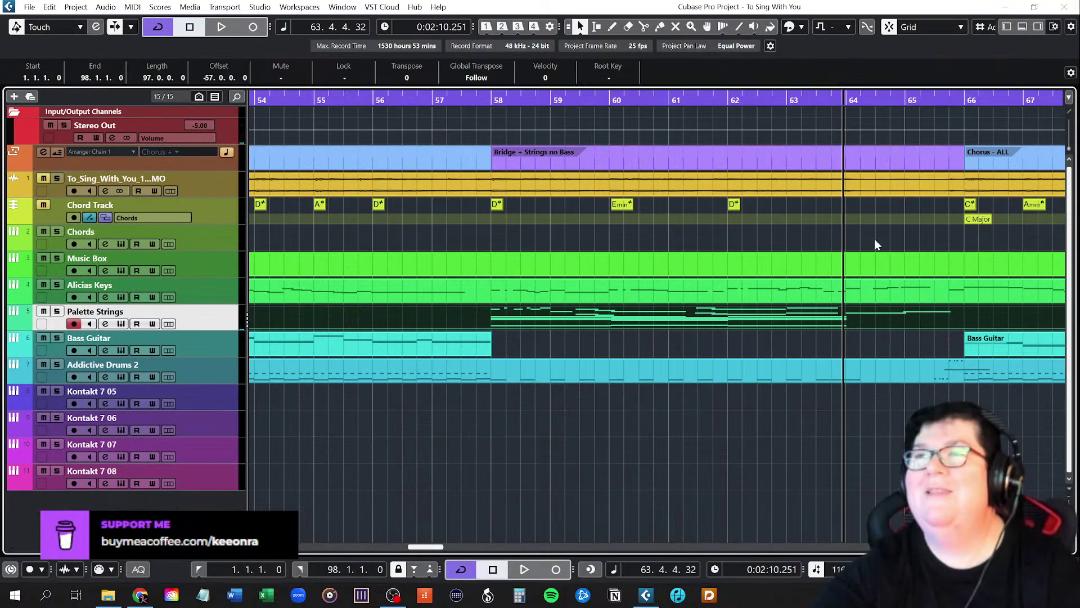
scroll(629, 236, "down", 2)
scroll(630, 235, "down", 6)
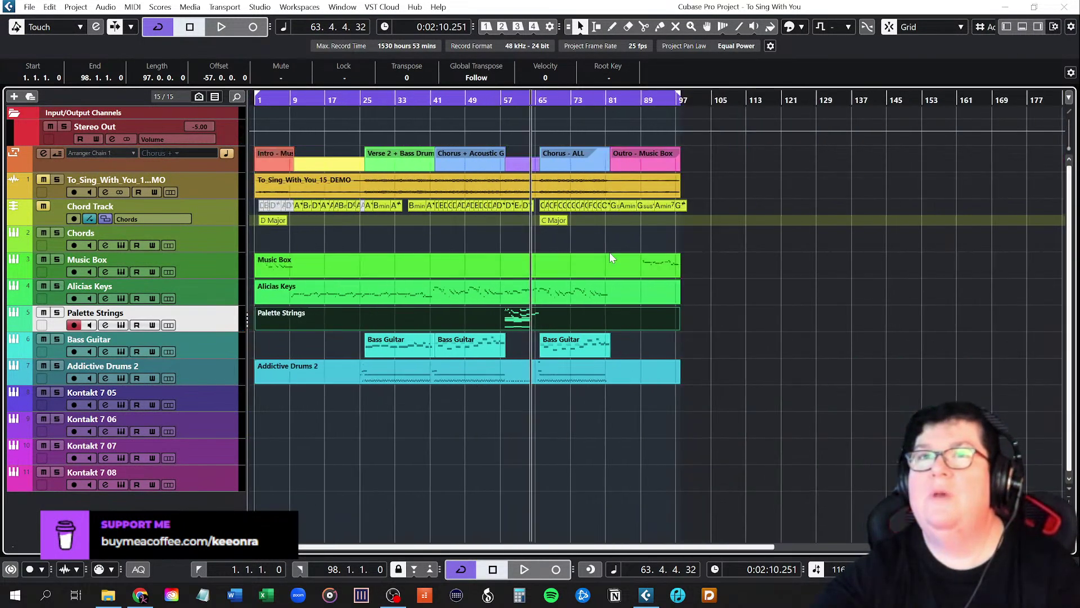
scroll(610, 256, "up", 4)
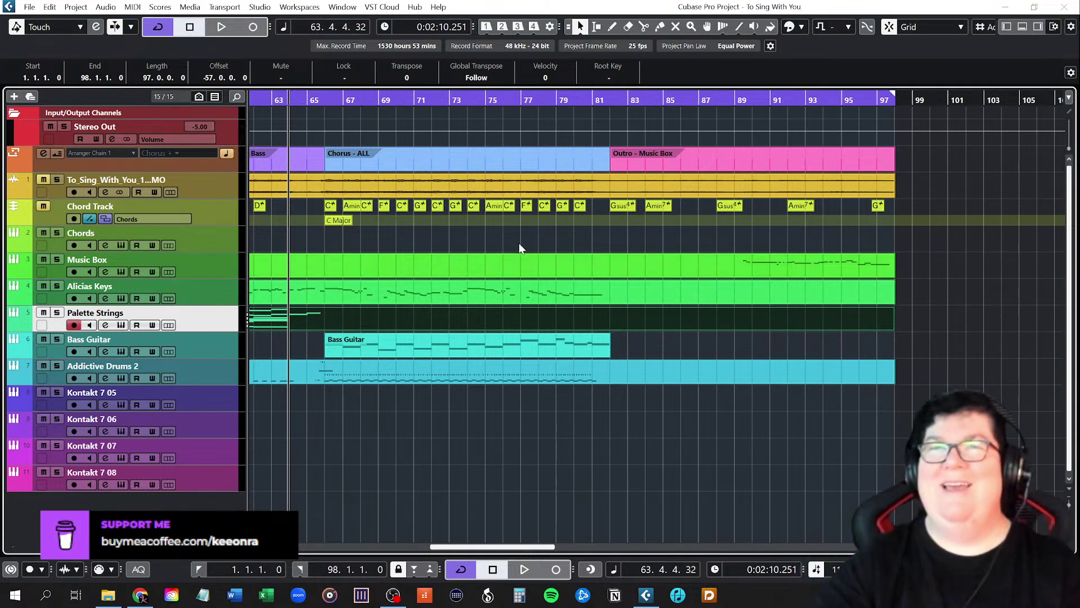
double_click(332, 290)
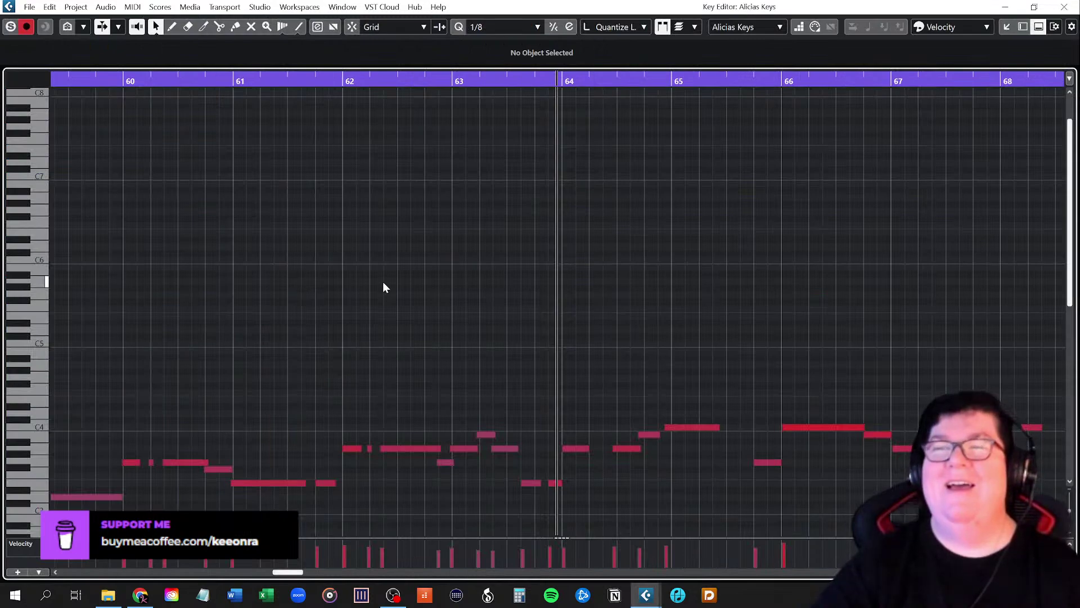
scroll(405, 285, "down", 5)
scroll(450, 289, "up", 2)
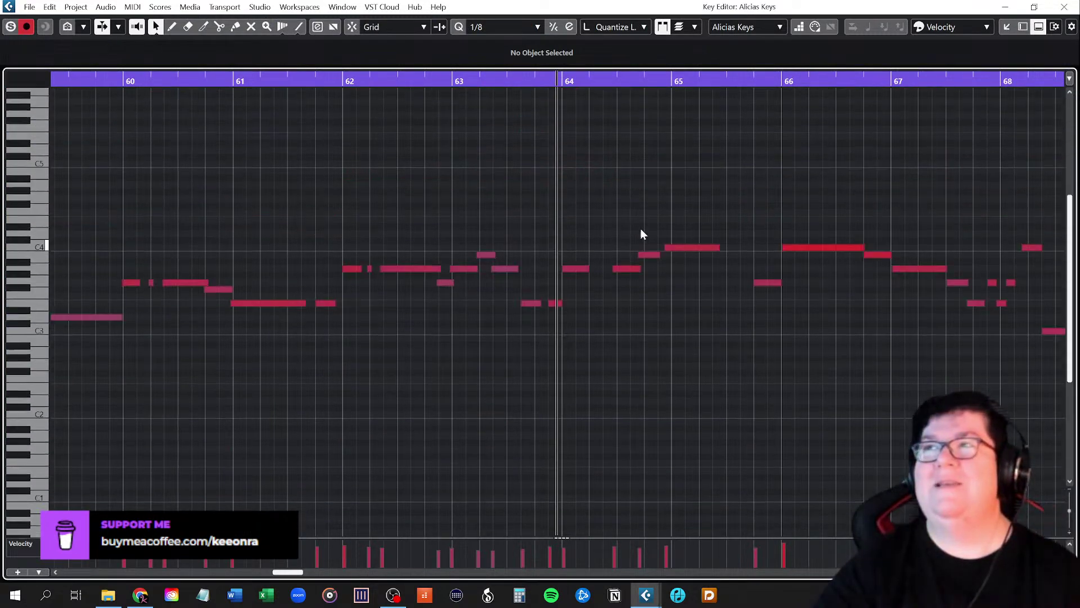
left_click(1064, 6)
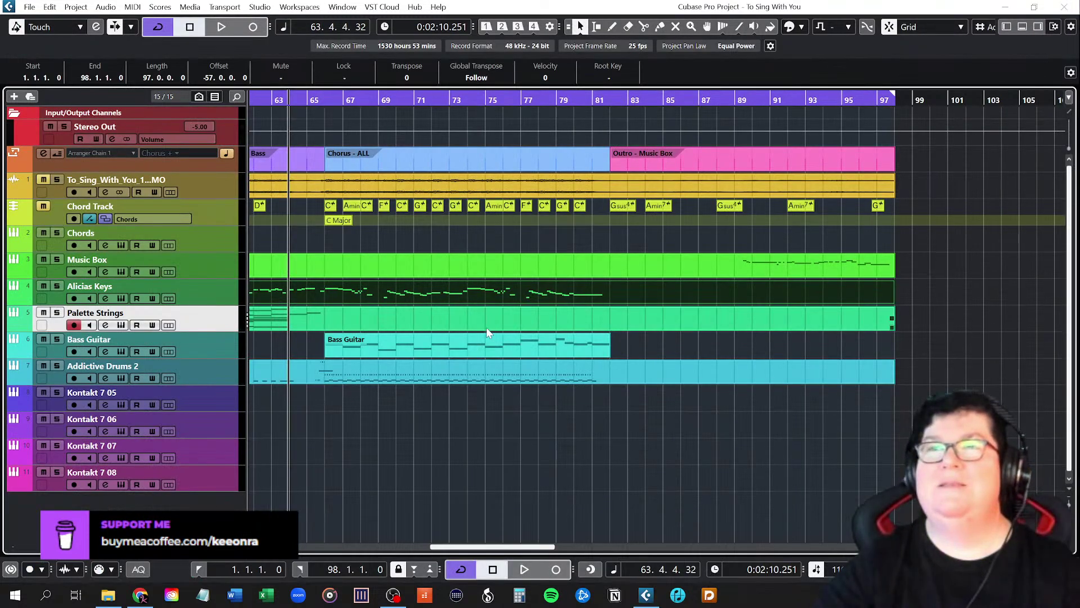
Reopen the Palette Strings part, play it from bar 60, and return the playback position to bar 64
double_click(292, 319)
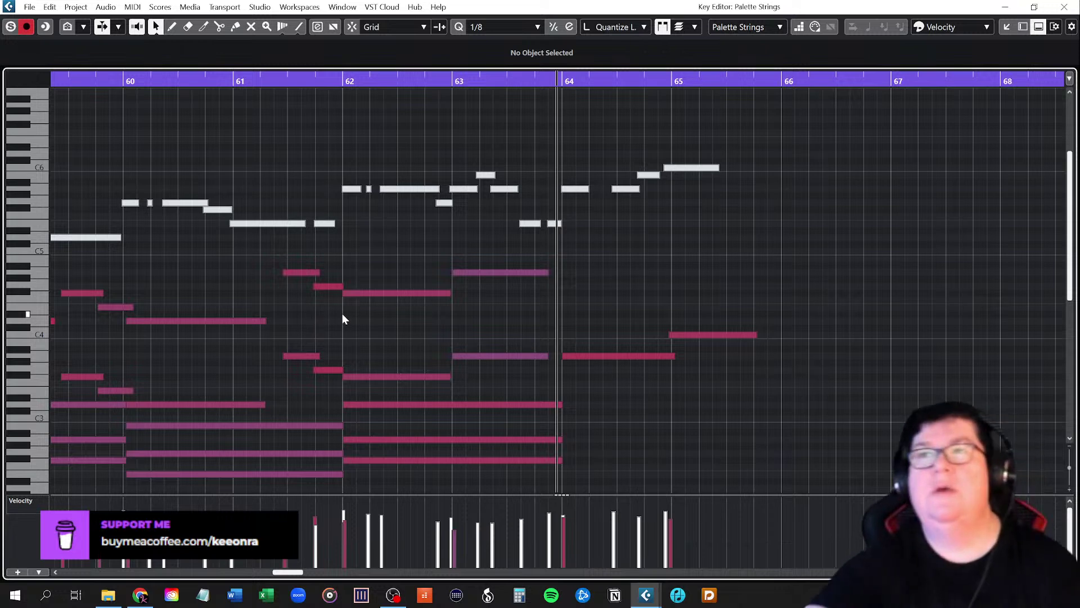
left_click(126, 81)
key("space")
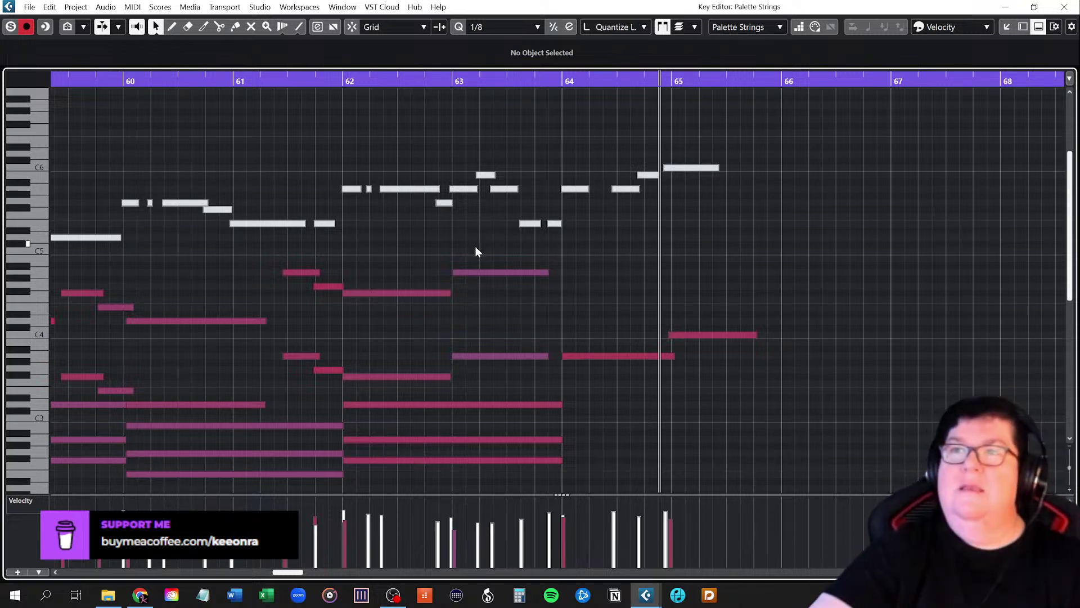
left_click(564, 79)
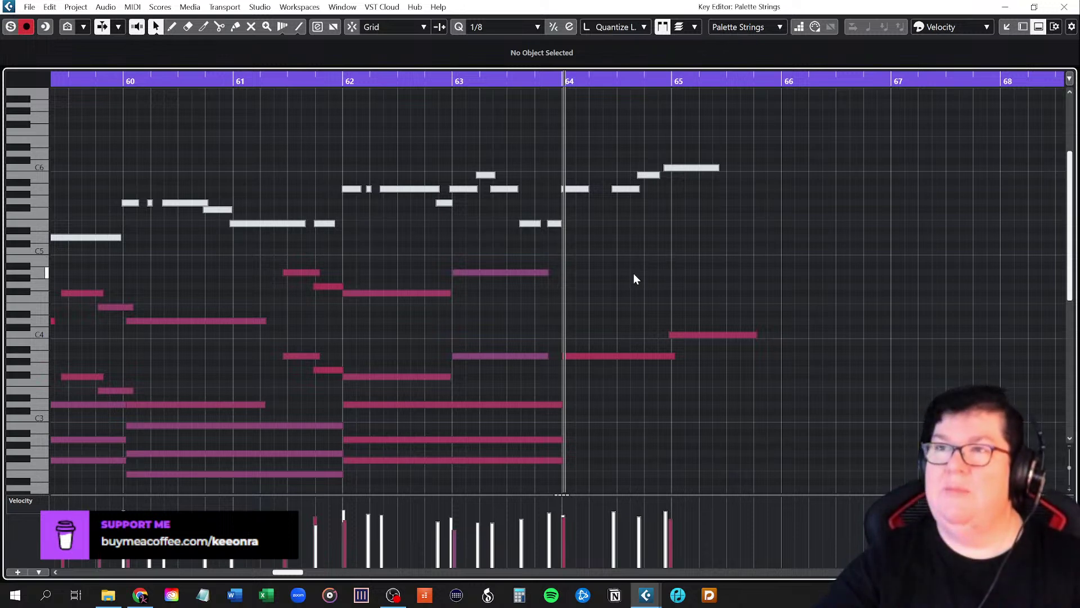
Examine the Palette Strings notes across bars 58–65, from the upper melody reference down to the low chord notes
scroll(633, 275, "down", 5)
scroll(633, 275, "up", 5)
scroll(632, 278, "down", 3)
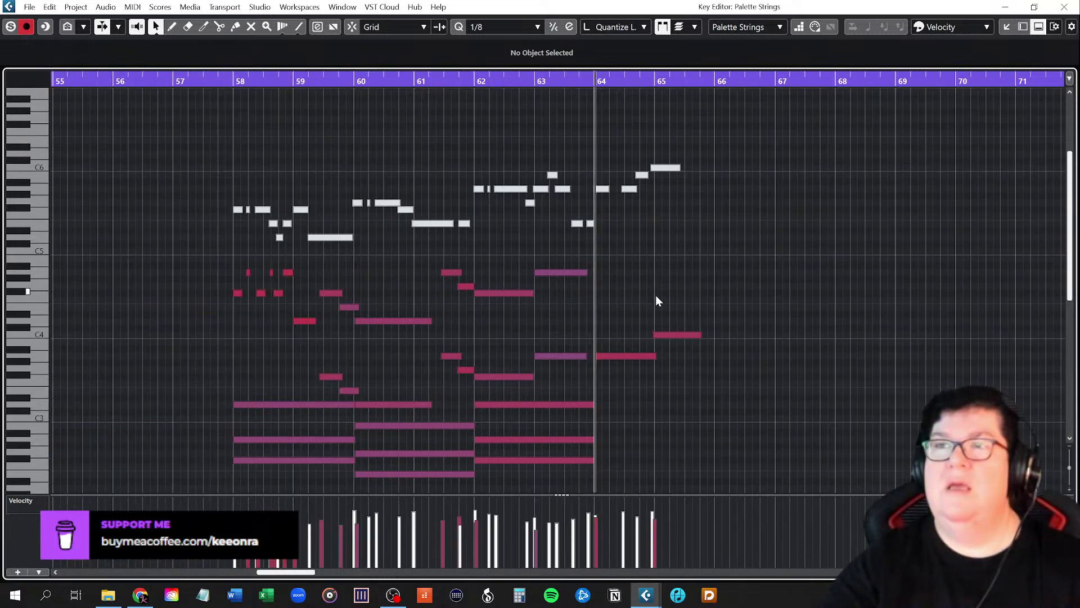
scroll(647, 296, "down", 3)
scroll(646, 295, "down", 3)
scroll(646, 295, "up", 3)
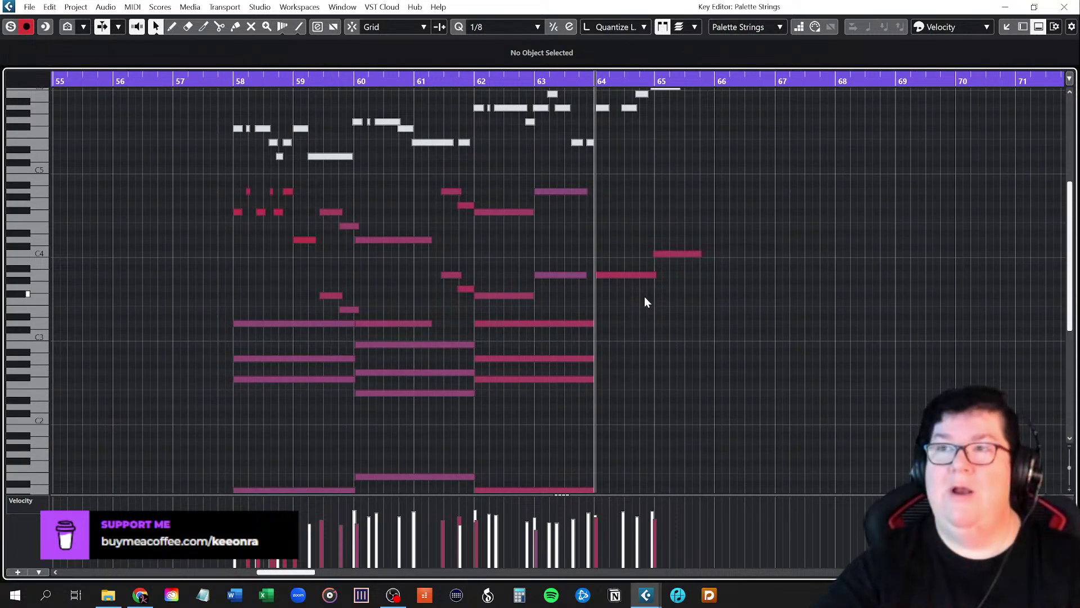
scroll(642, 304, "up", 6)
scroll(642, 307, "down", 3)
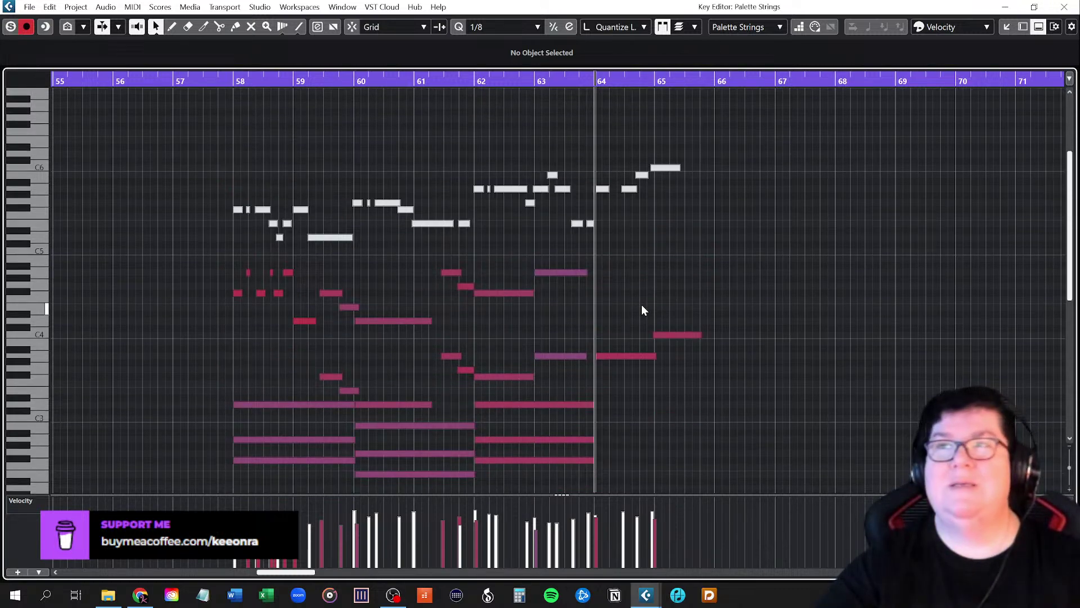
scroll(643, 309, "down", 6)
scroll(643, 309, "up", 6)
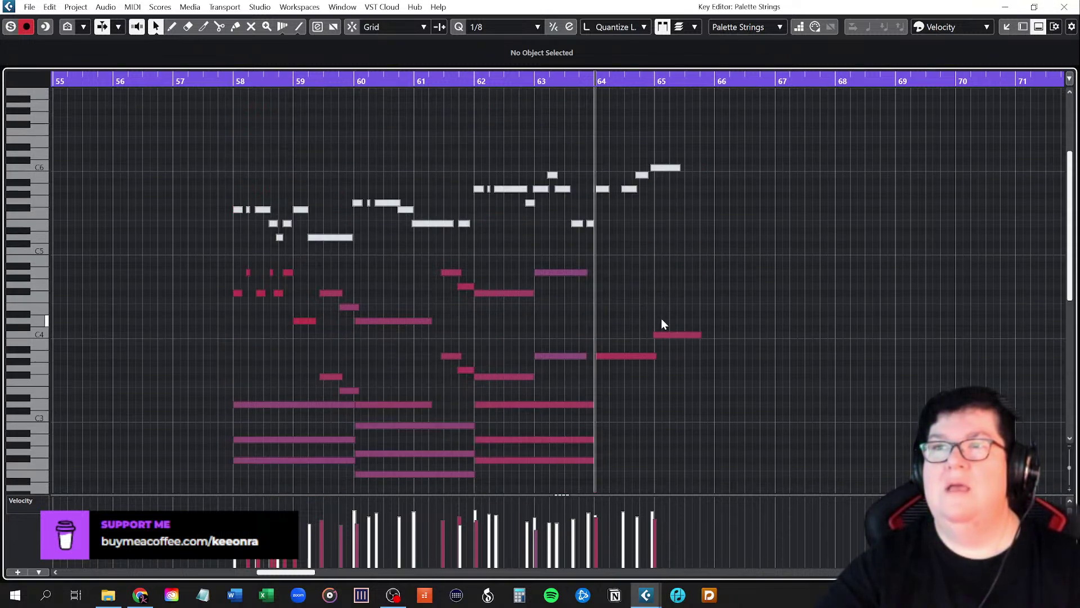
scroll(658, 316, "up", 4)
scroll(602, 345, "down", 3)
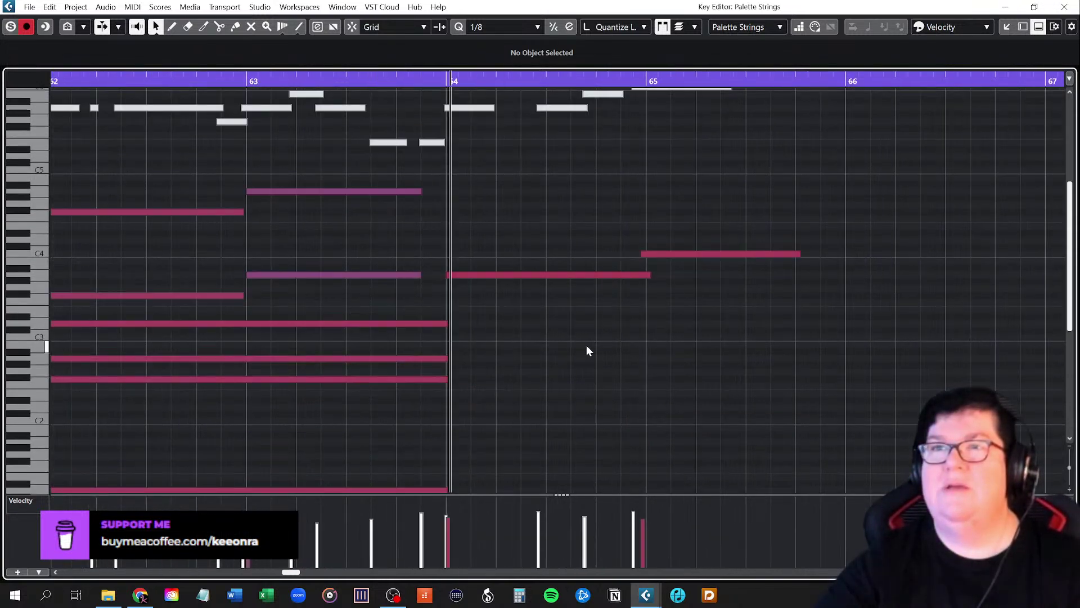
scroll(586, 346, "up", 3)
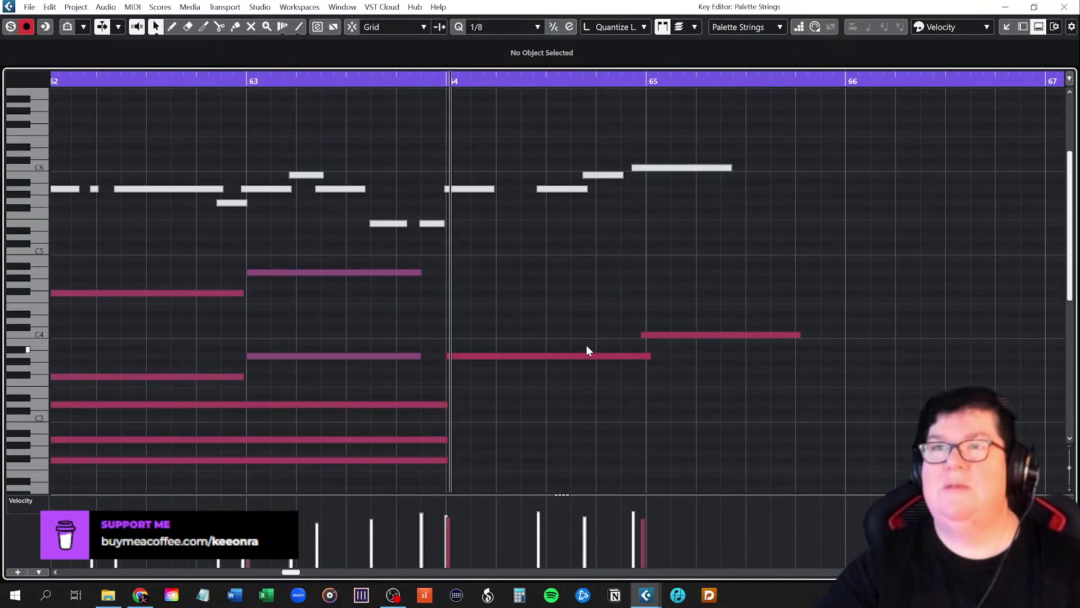
Select the A4 note in bar 63 and play the strings from bar 62
left_click(446, 79)
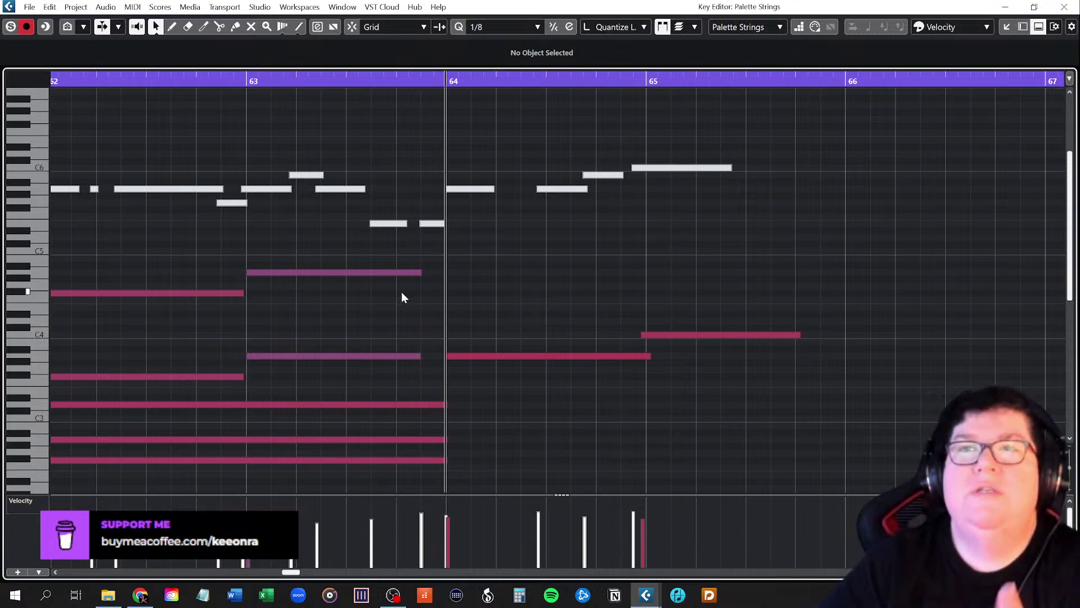
right_click(284, 291)
left_click(300, 290)
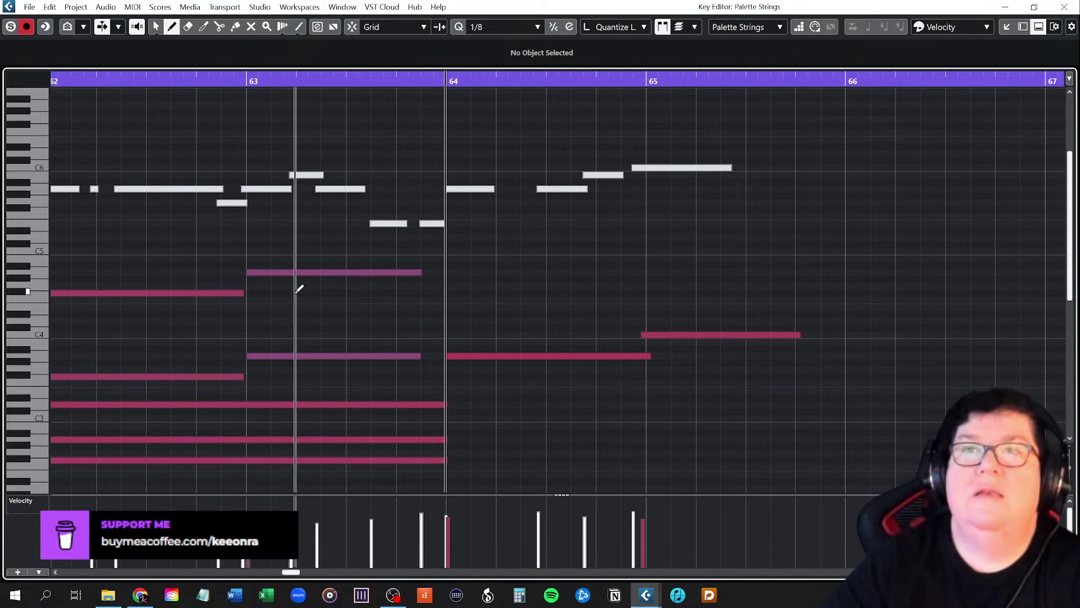
right_click(273, 272)
left_click(273, 271)
left_click(263, 272)
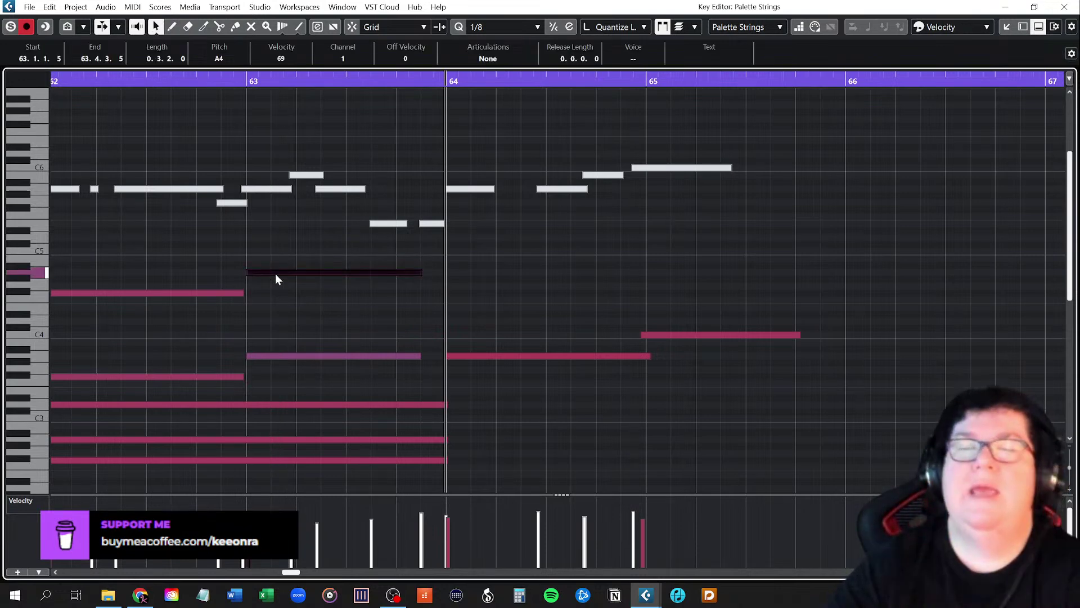
scroll(266, 287, "down", 3)
left_click(150, 81)
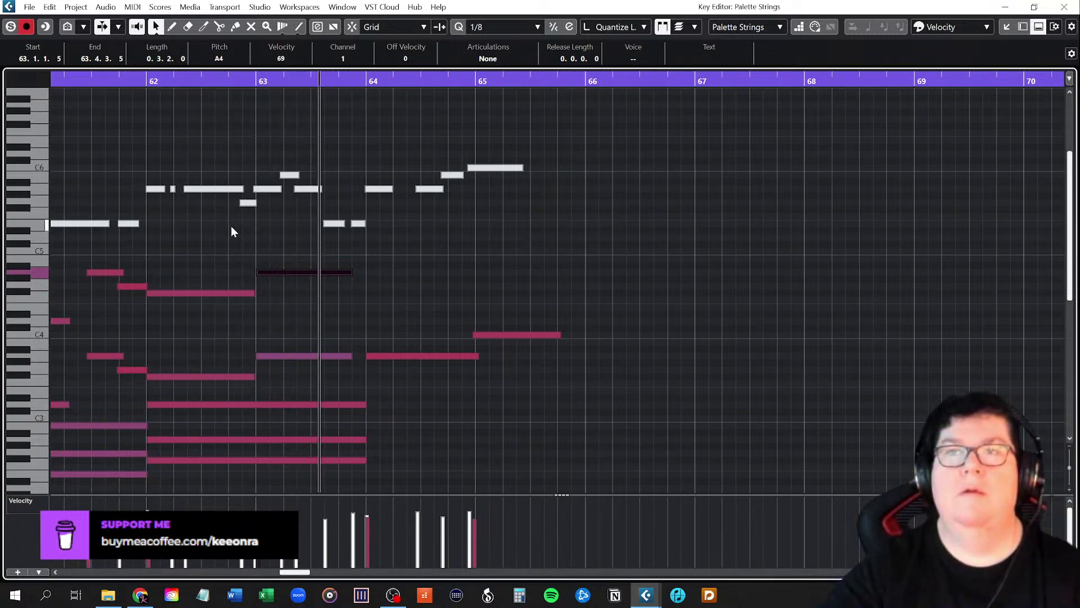
Try a short F#4 note from 63.1.3.13 to 63.1.4.106 beneath bar 63's A4, and delete it
right_click(227, 246)
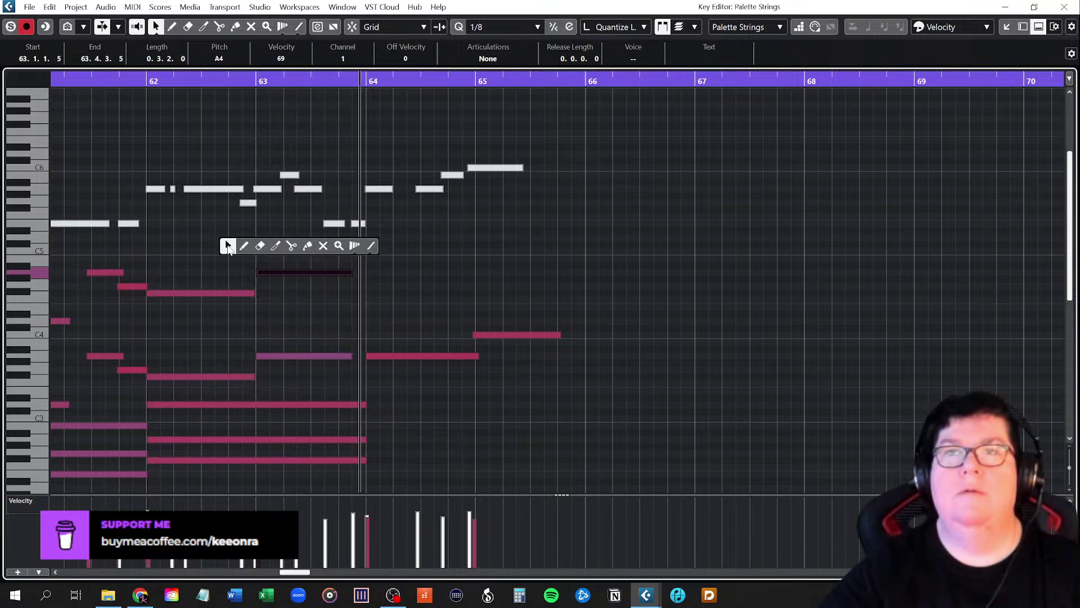
left_click(242, 243)
scroll(281, 307, "up", 4)
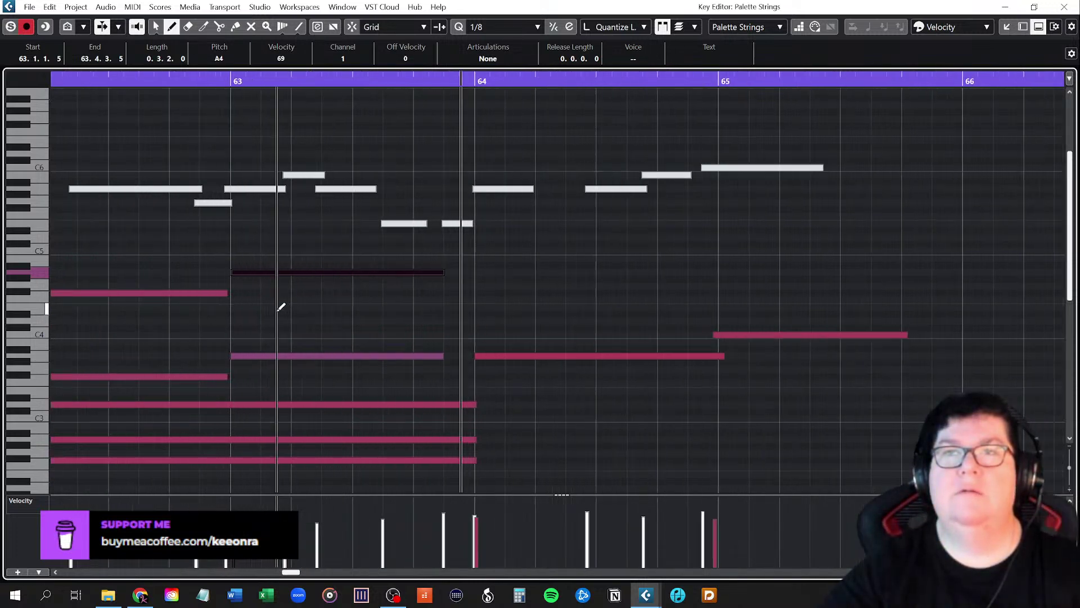
right_click(251, 285)
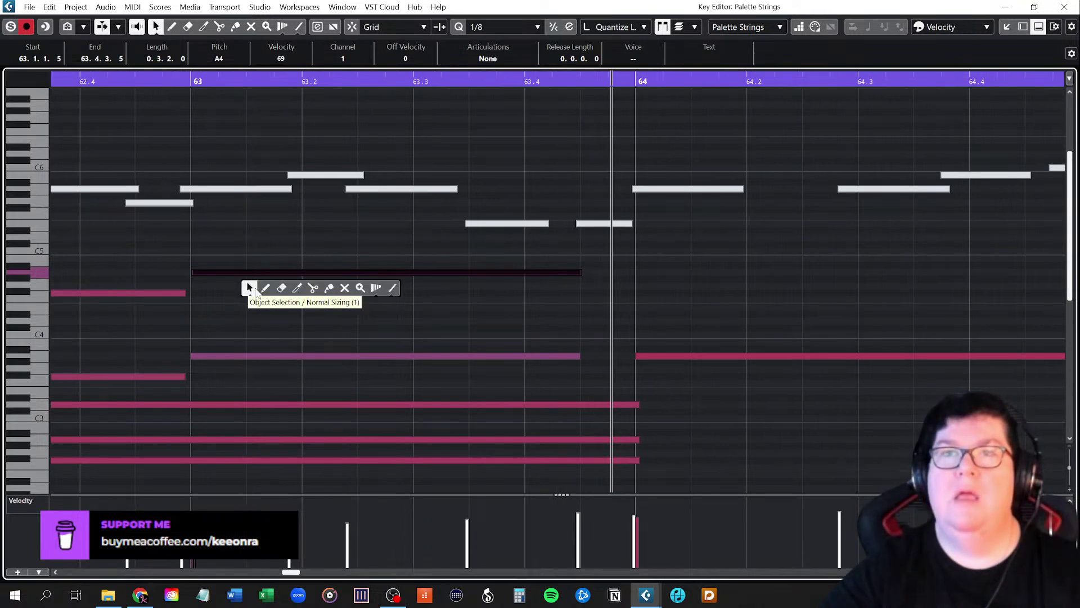
left_click(247, 284)
right_click(251, 292)
left_click(264, 287)
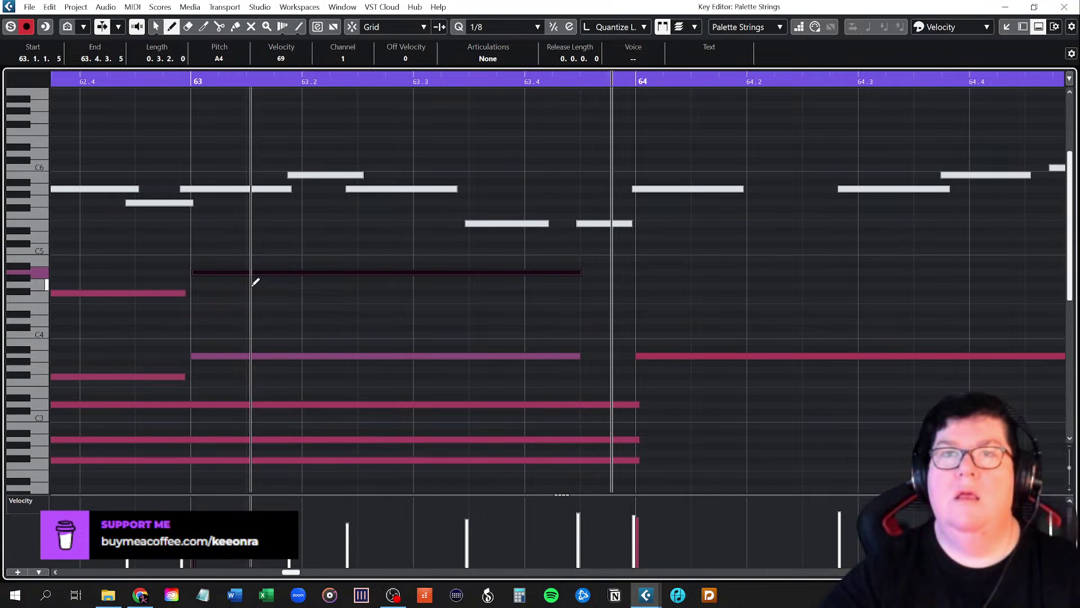
left_click(253, 292)
left_click_drag(256, 290, 301, 291)
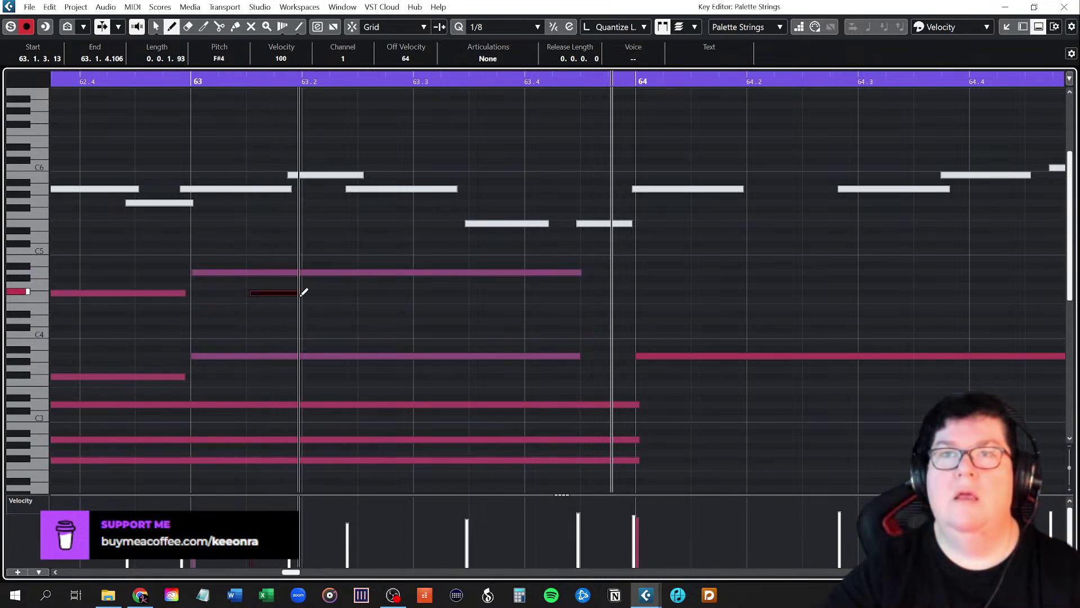
key("Delete")
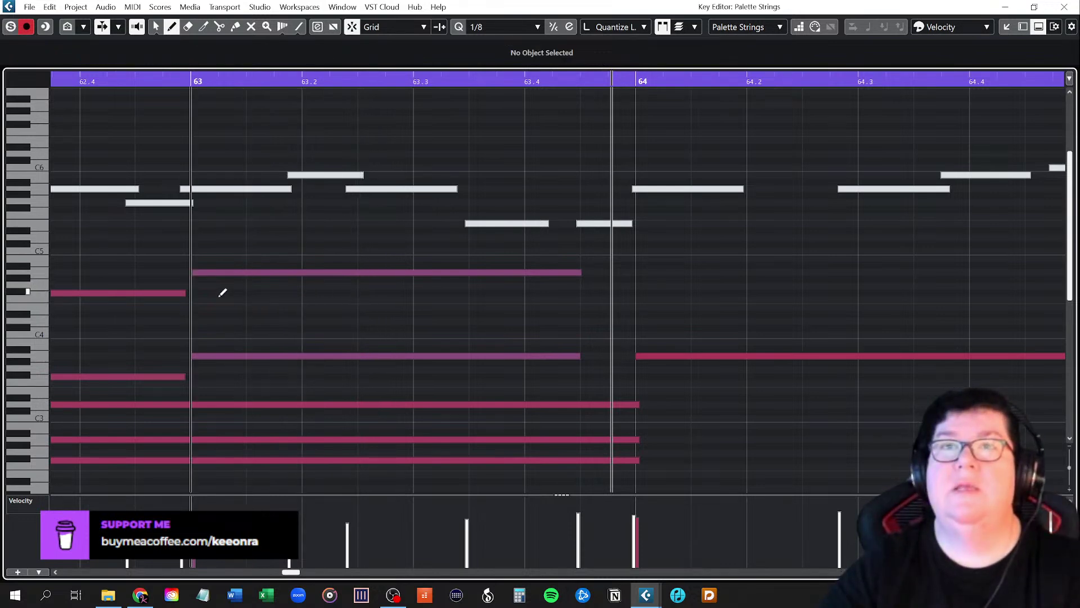
Add descending F#4, E4 and D4 notes on beats 2, 3 and 4 of bar 63, each one beat long, and play from bar 63
left_click_drag(307, 289, 422, 296)
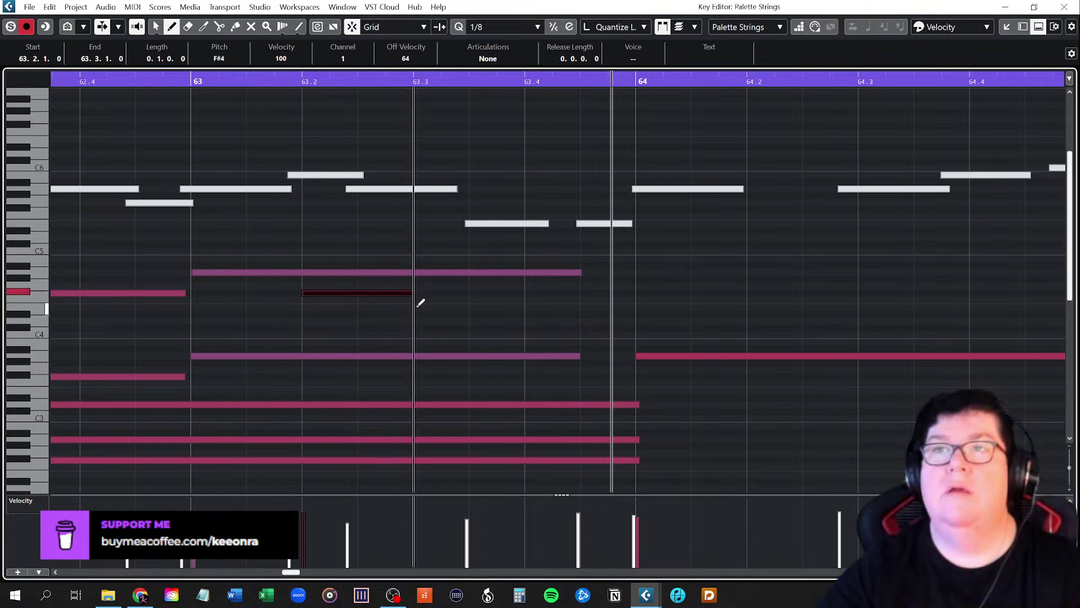
left_click(419, 306)
left_click_drag(487, 304, 511, 302)
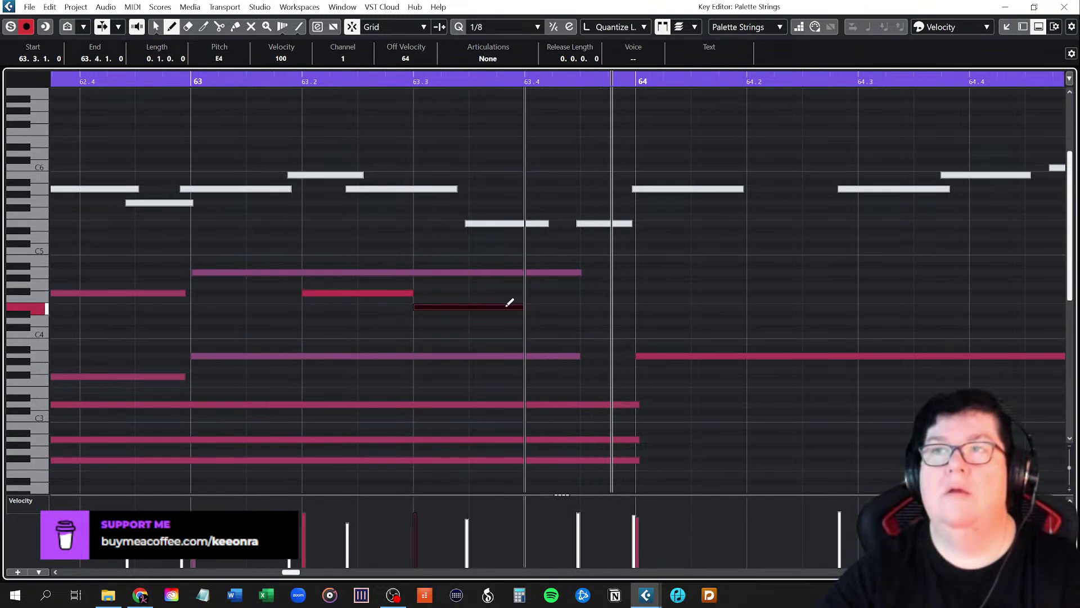
left_click(533, 318)
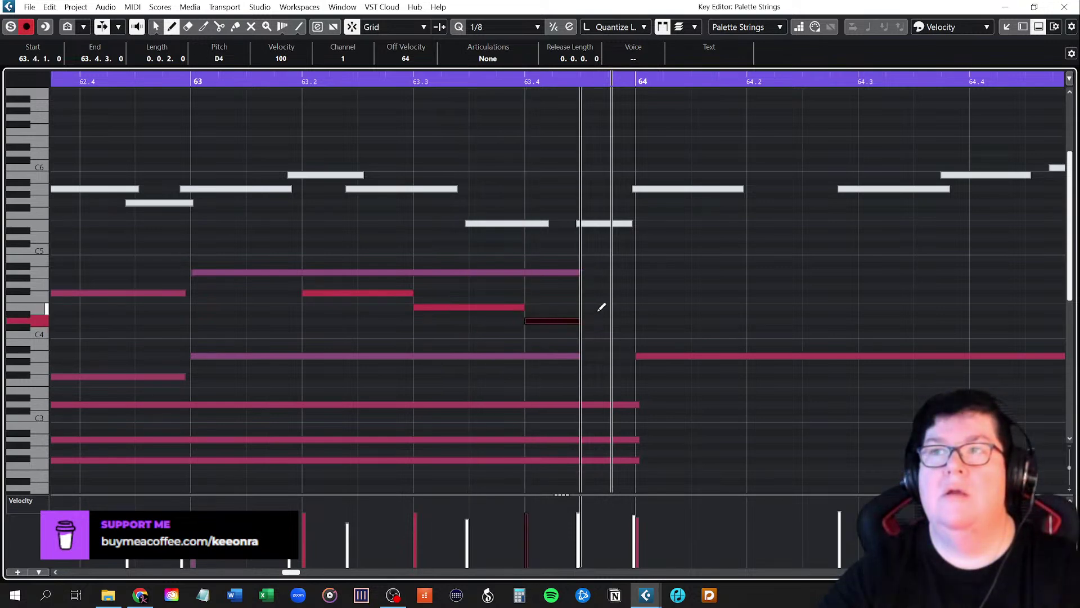
key("1")
left_click_drag(578, 320, 626, 321)
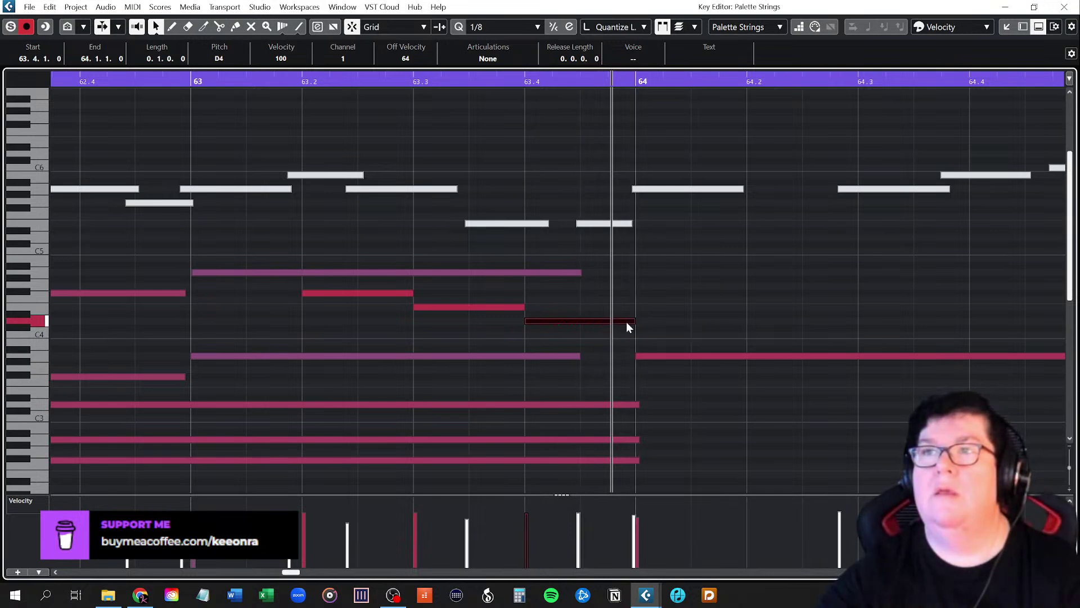
left_click(191, 82)
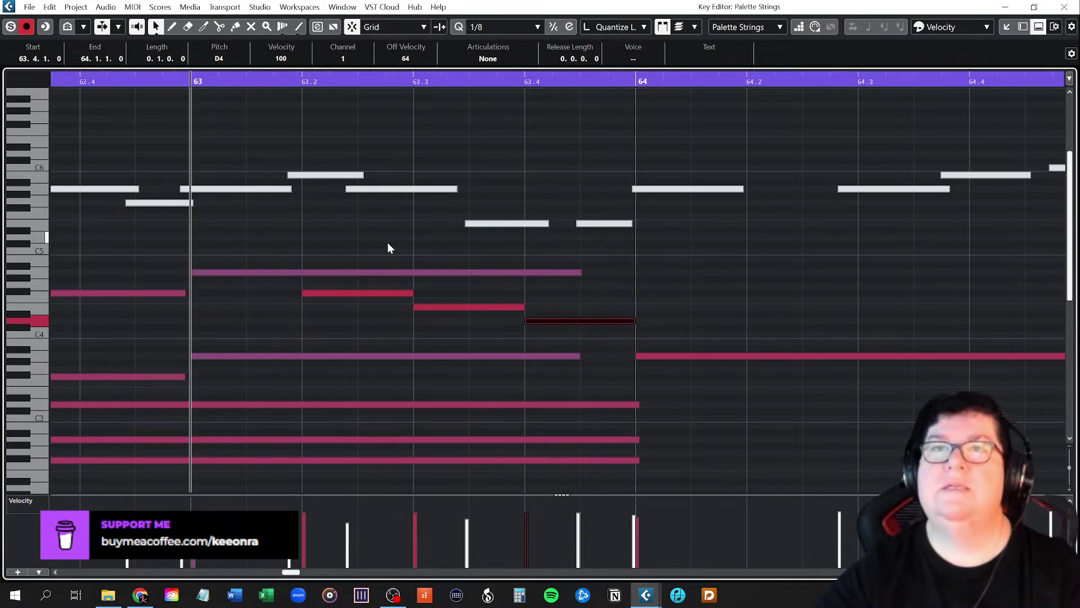
key("space")
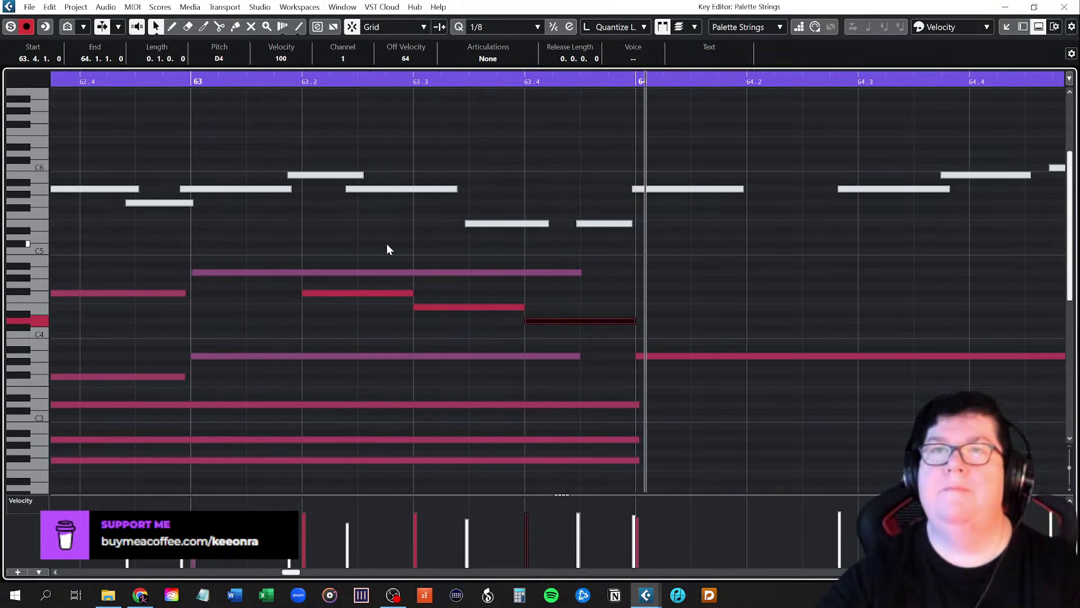
Mute the A4 note in bar 63 and play the new descending line without it
right_click(264, 248)
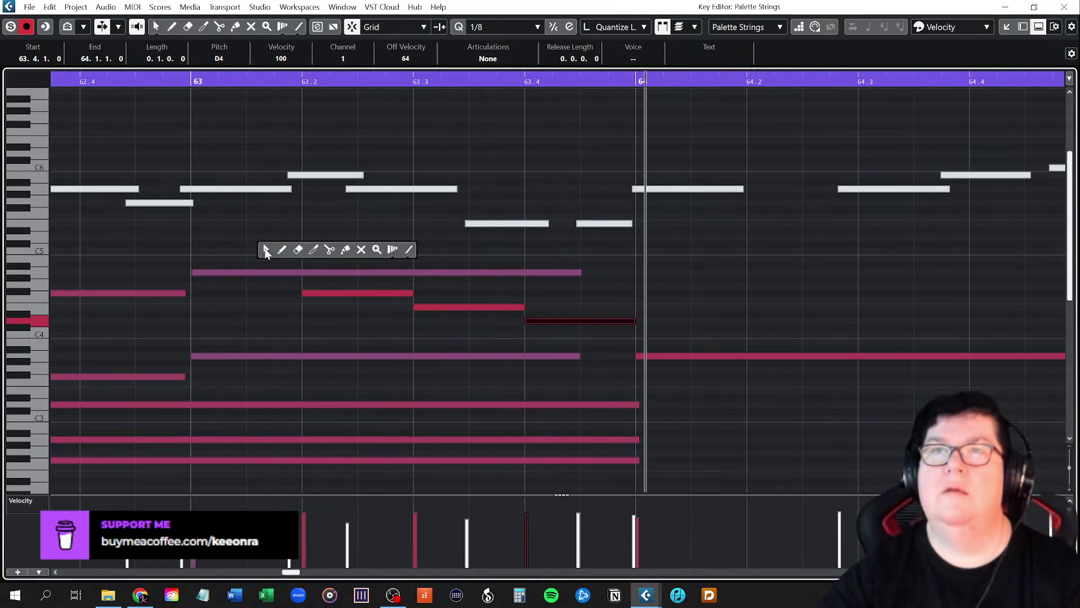
left_click(360, 251)
left_click_drag(242, 243, 261, 290)
key("1")
key("space")
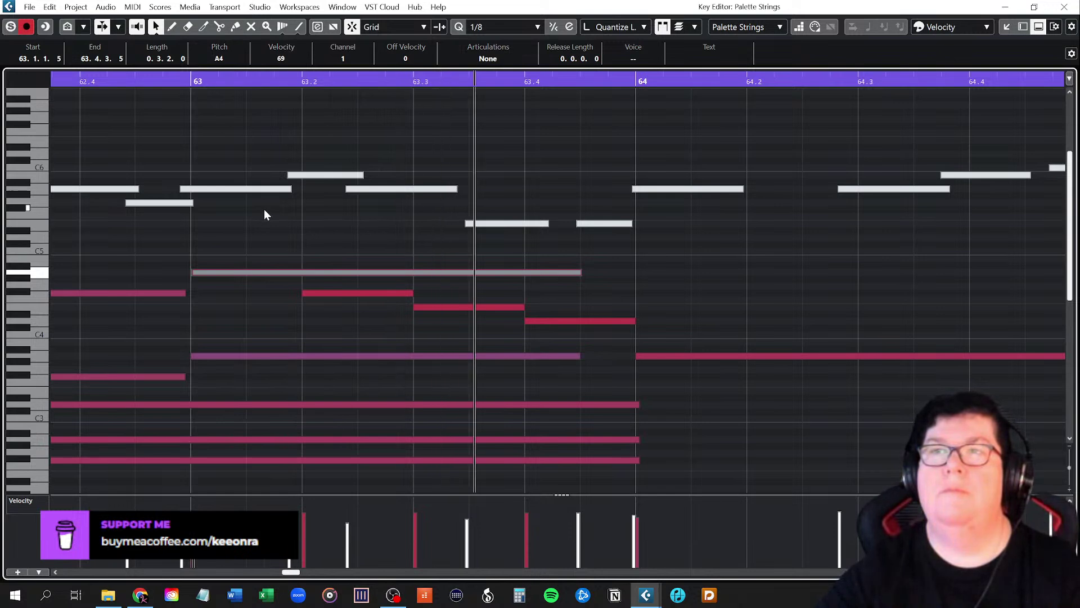
Audition the F#4, E4 and D4 notes of bar 63 one after another
left_click(350, 292)
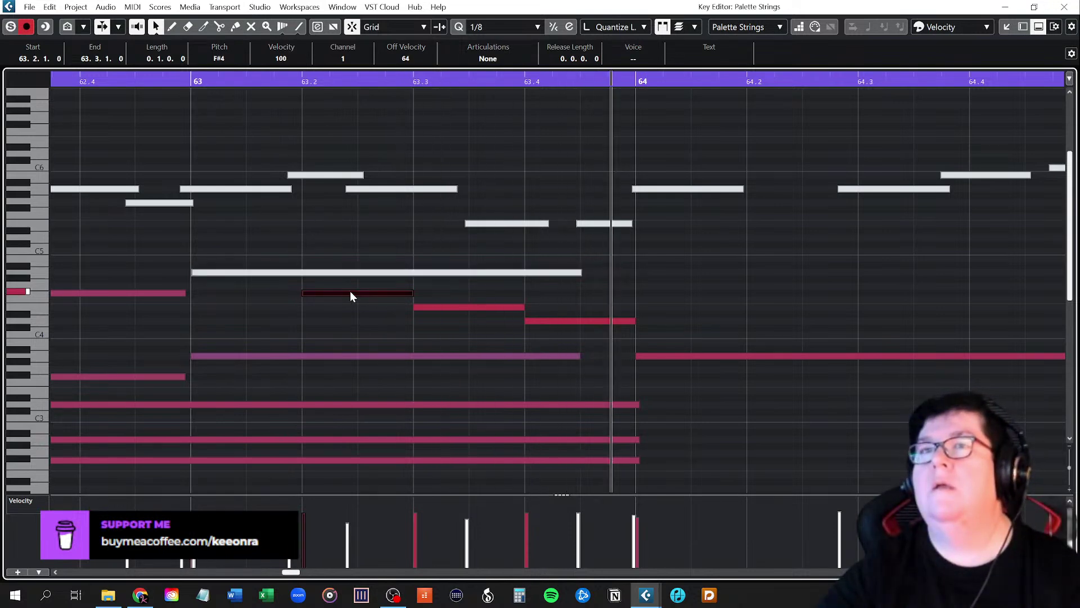
left_click(447, 307)
left_click(560, 322)
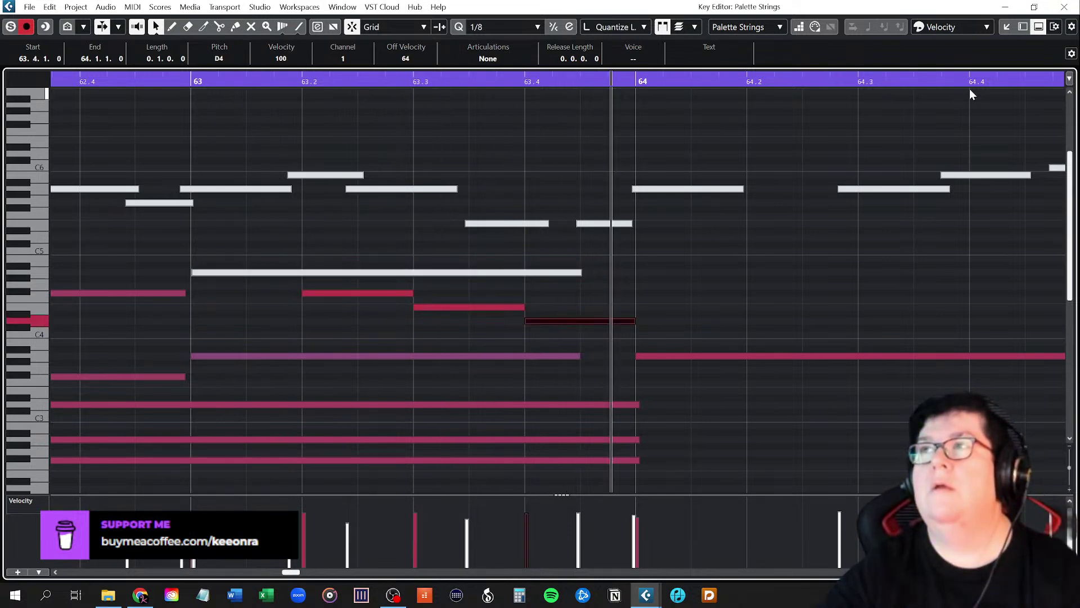
Unmute the A4 note in bar 63 and clear the note selection
key("g")
key("g")
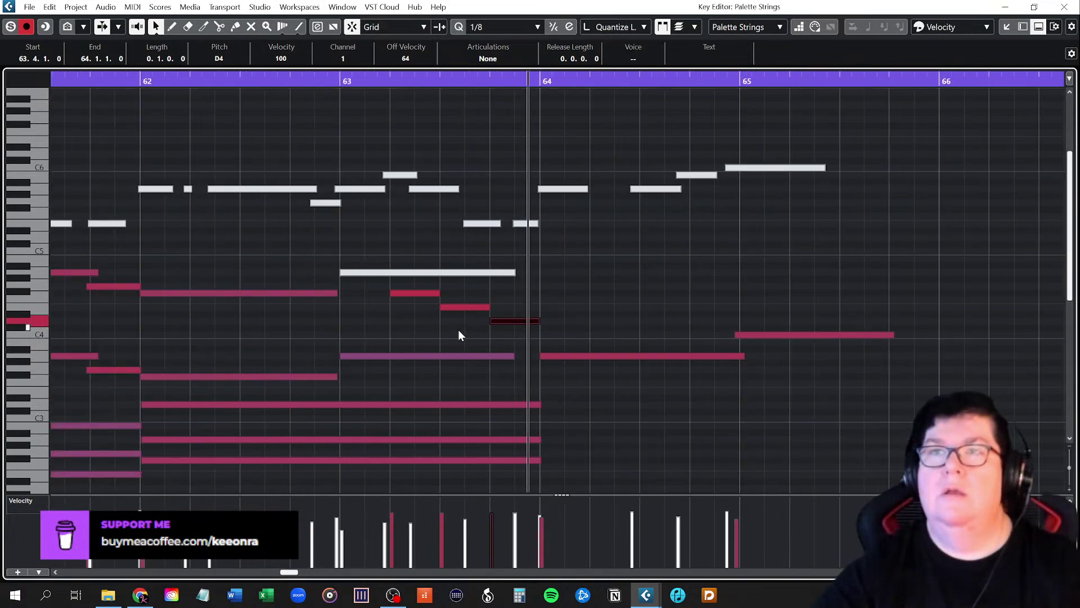
key("g")
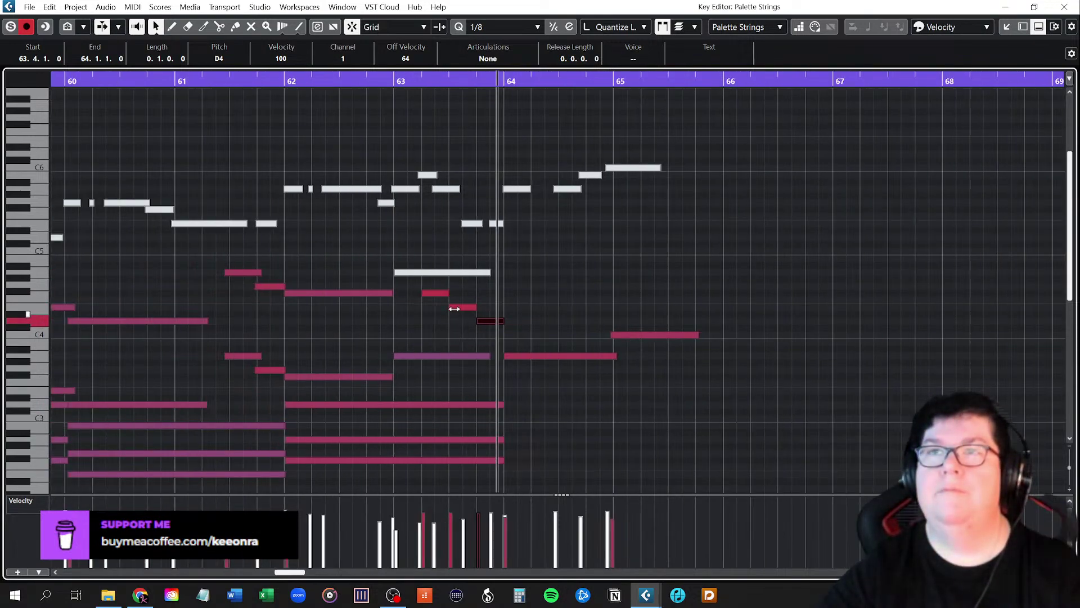
right_click(414, 257)
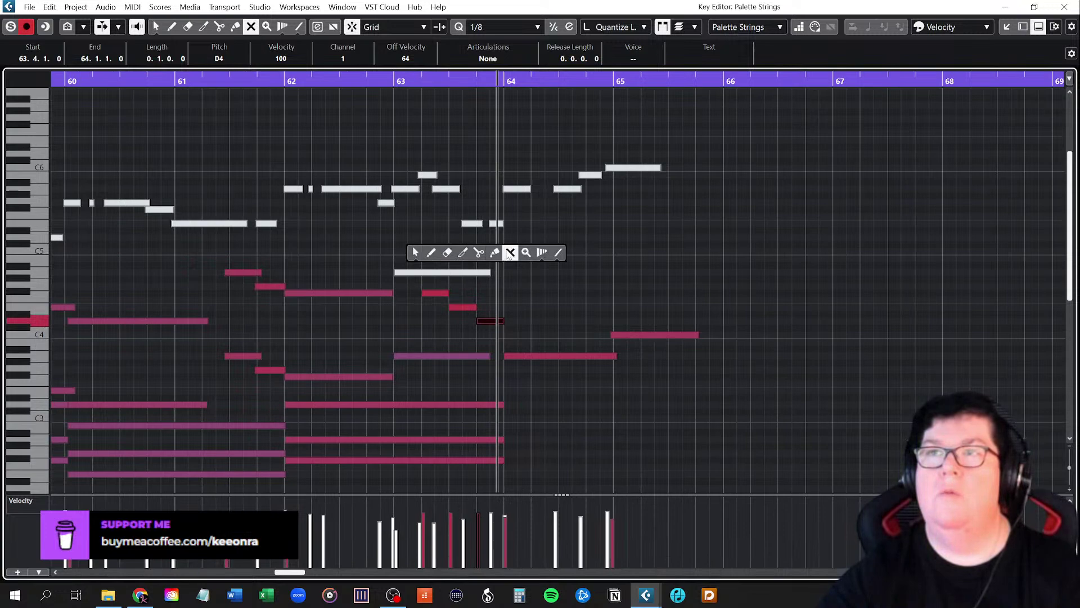
left_click(506, 251)
left_click(405, 273)
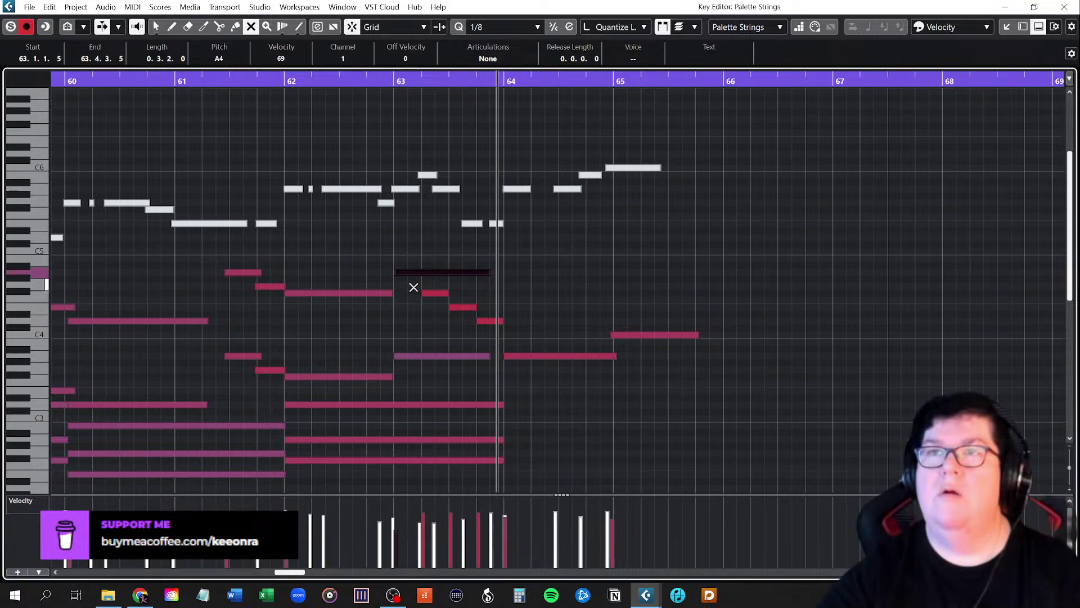
key("1")
left_click(410, 286)
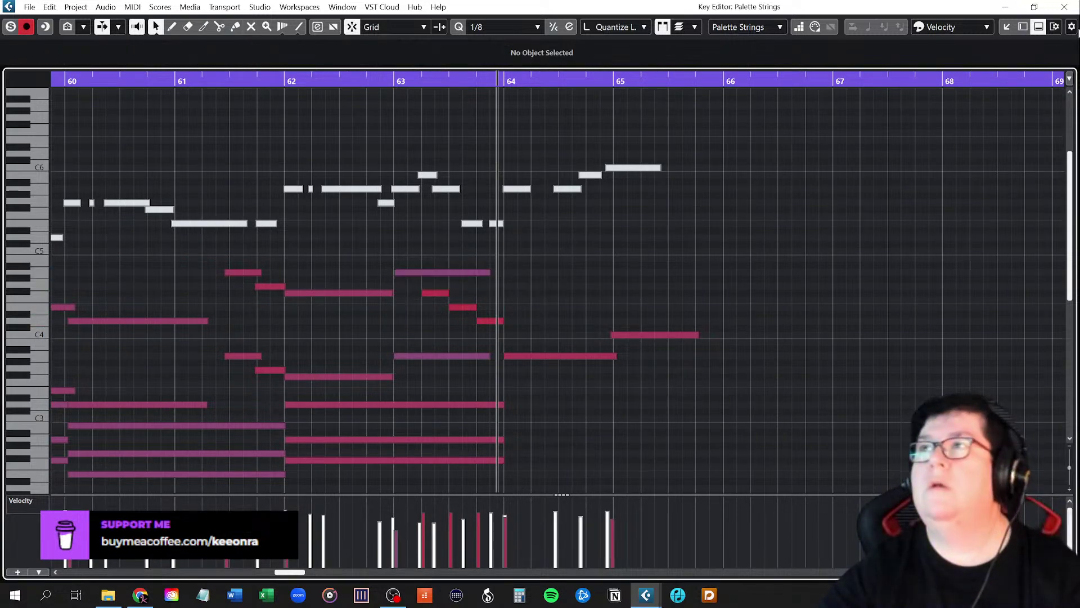
Solo the Palette Strings track in the project, reopen its part and play it from bar 58
left_click(1069, 10)
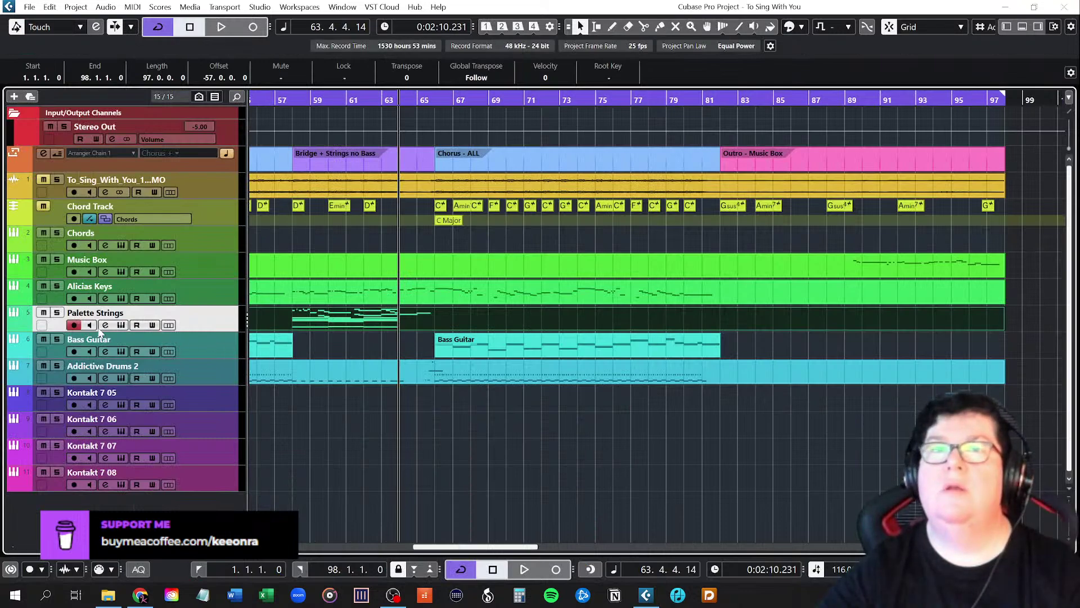
left_click(56, 313)
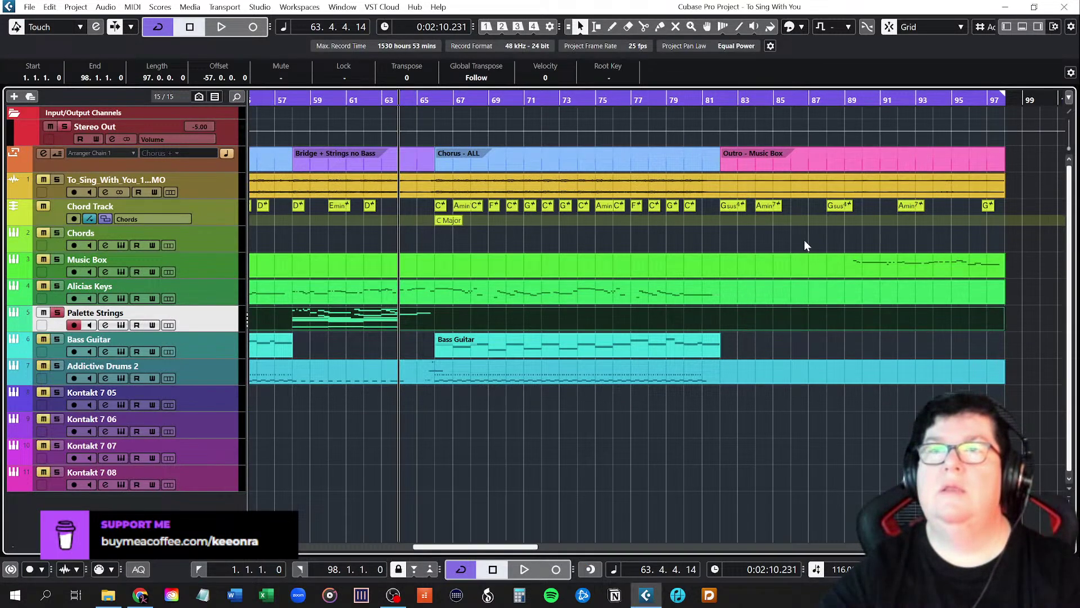
double_click(383, 322)
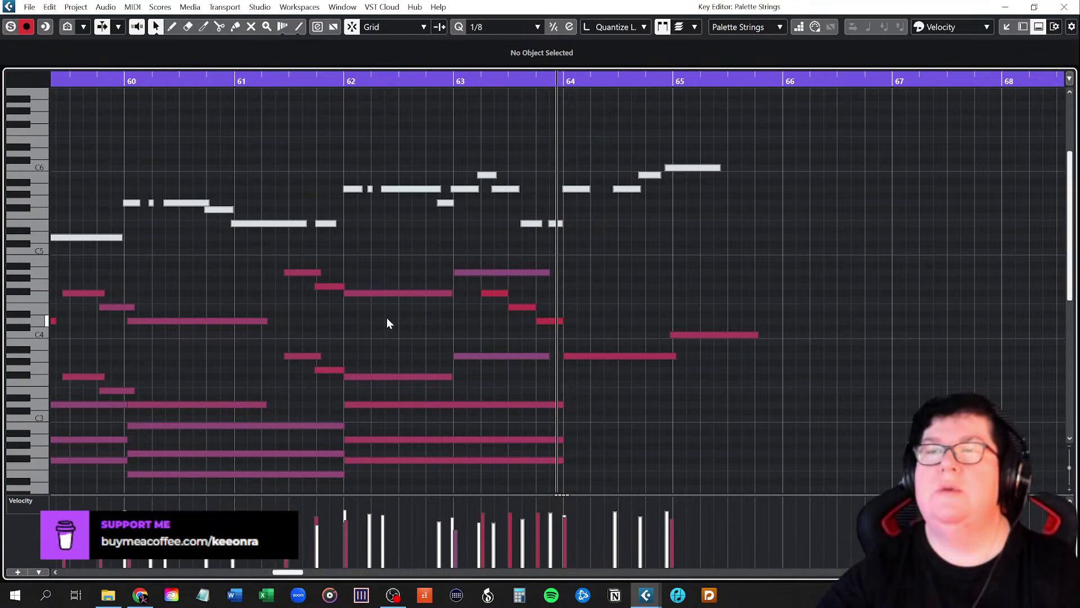
scroll(387, 318, "down", 3)
left_click(123, 78)
key("space")
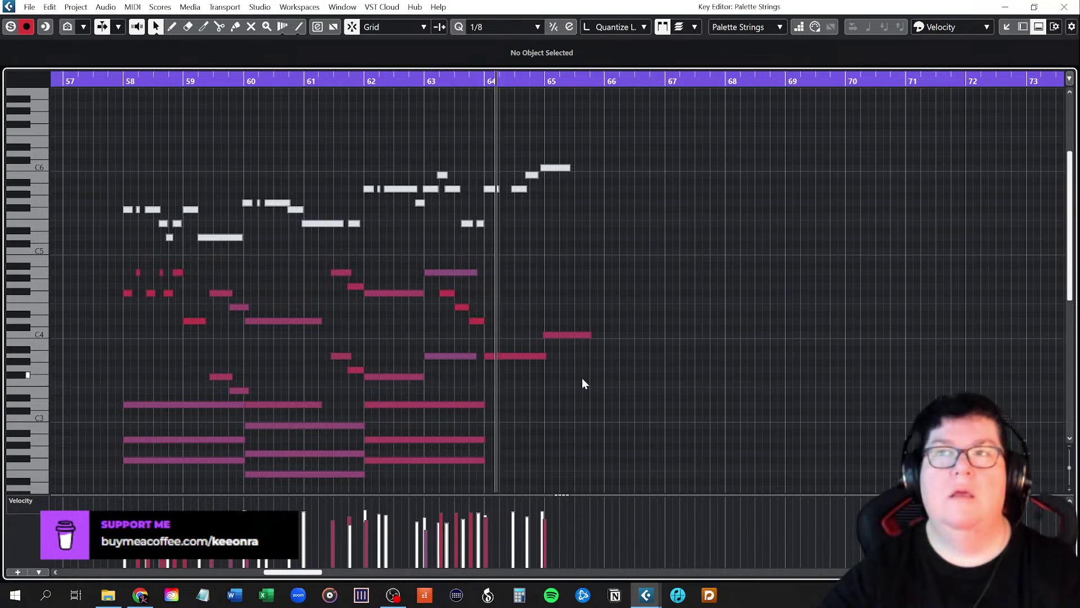
Examine the string notes across bars 59–65, from the upper melody reference down to the low chord roots
scroll(525, 363, "up", 3)
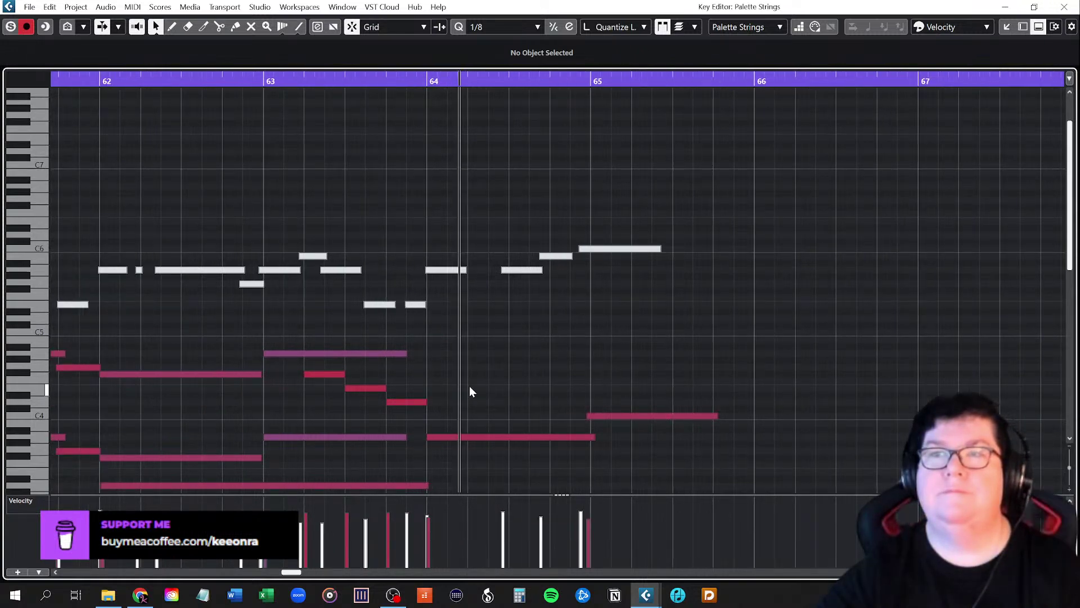
scroll(446, 376, "down", 4)
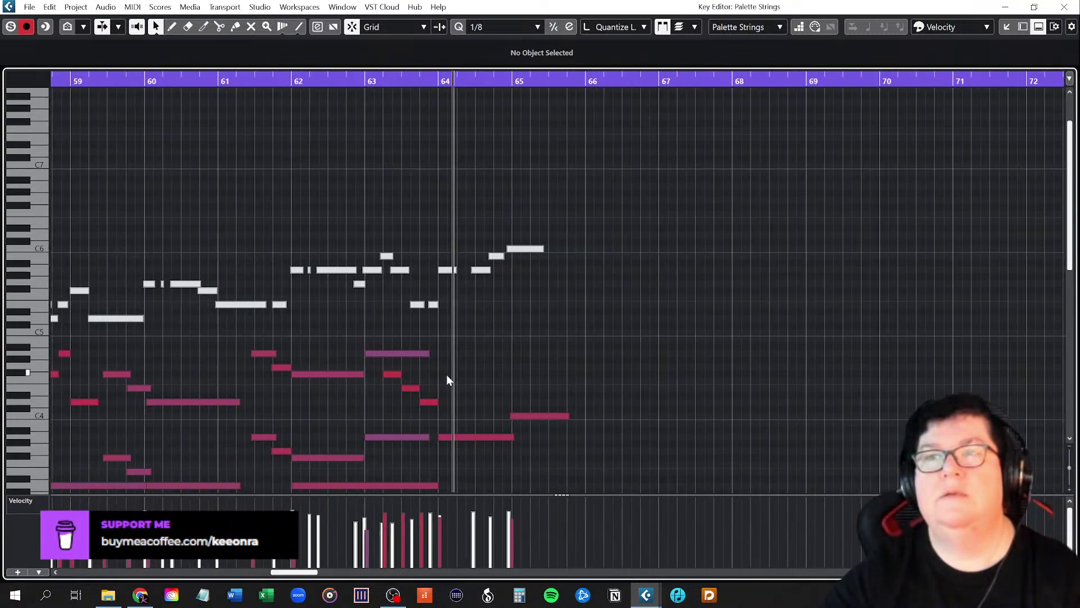
scroll(471, 383, "left", 2)
scroll(472, 385, "down", 4)
scroll(470, 386, "up", 2)
scroll(471, 386, "down", 1)
scroll(471, 386, "up", 2)
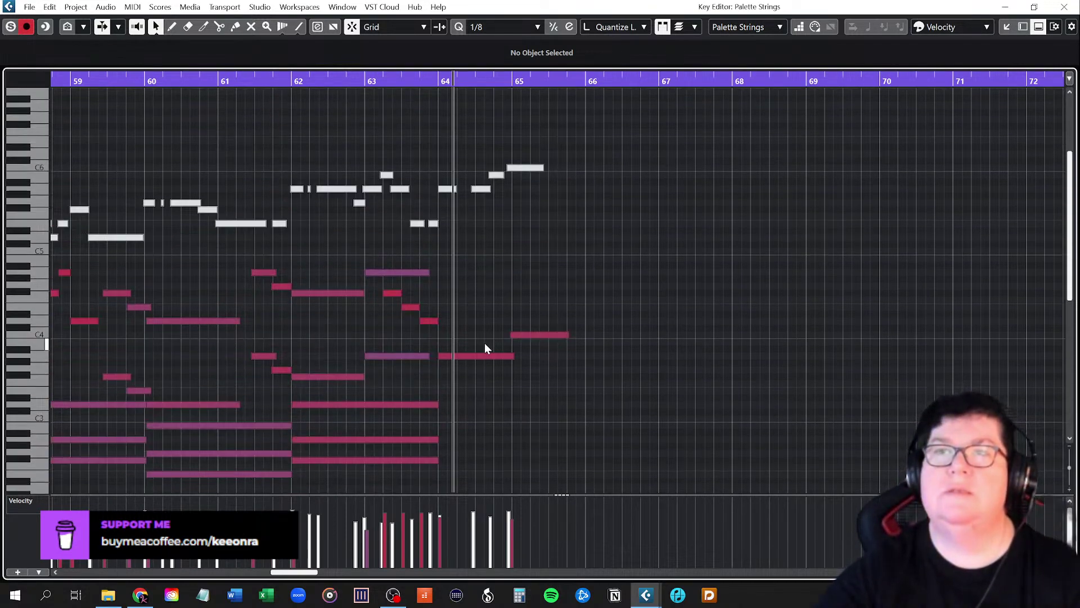
scroll(473, 354, "down", 6)
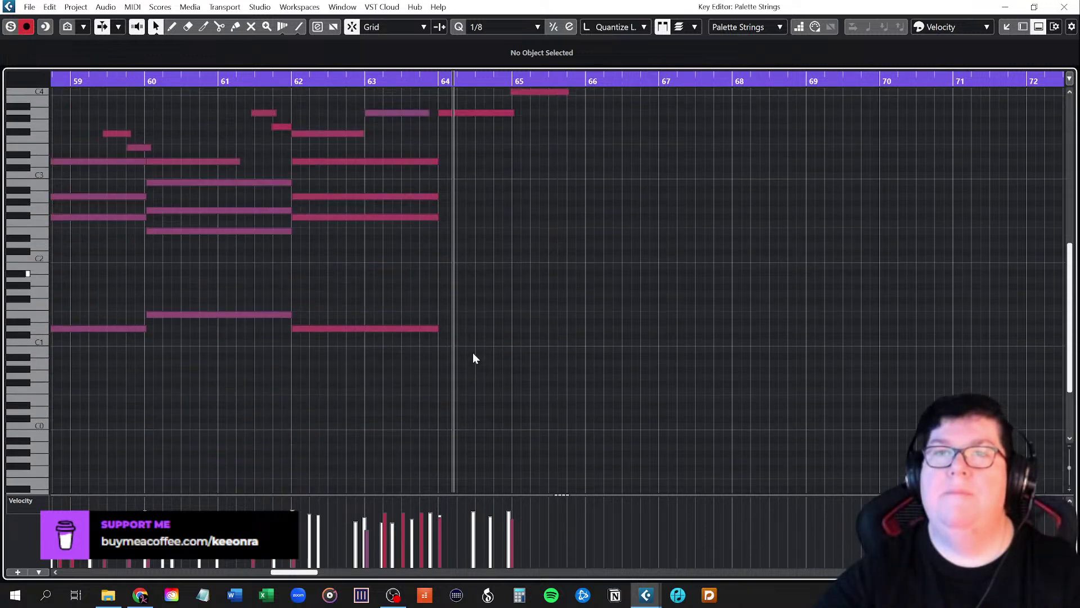
scroll(474, 354, "up", 4)
scroll(473, 355, "up", 2)
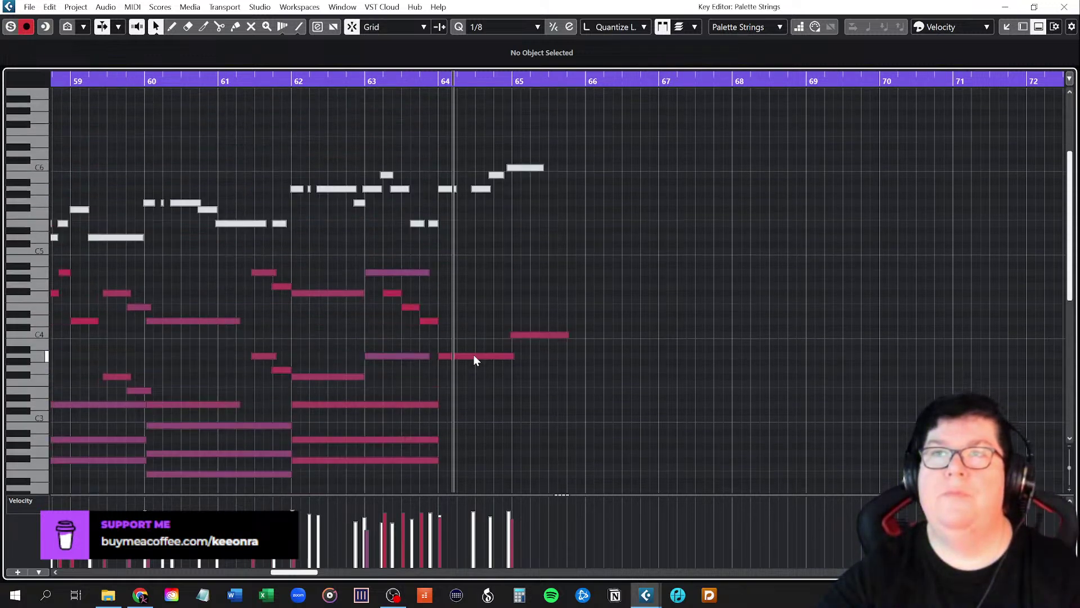
Shorten bar 63's A4 note to end at 63.2.1.93, and extend the F#4, E4 and D4 notes slightly past their beats
left_click_drag(430, 272, 389, 273)
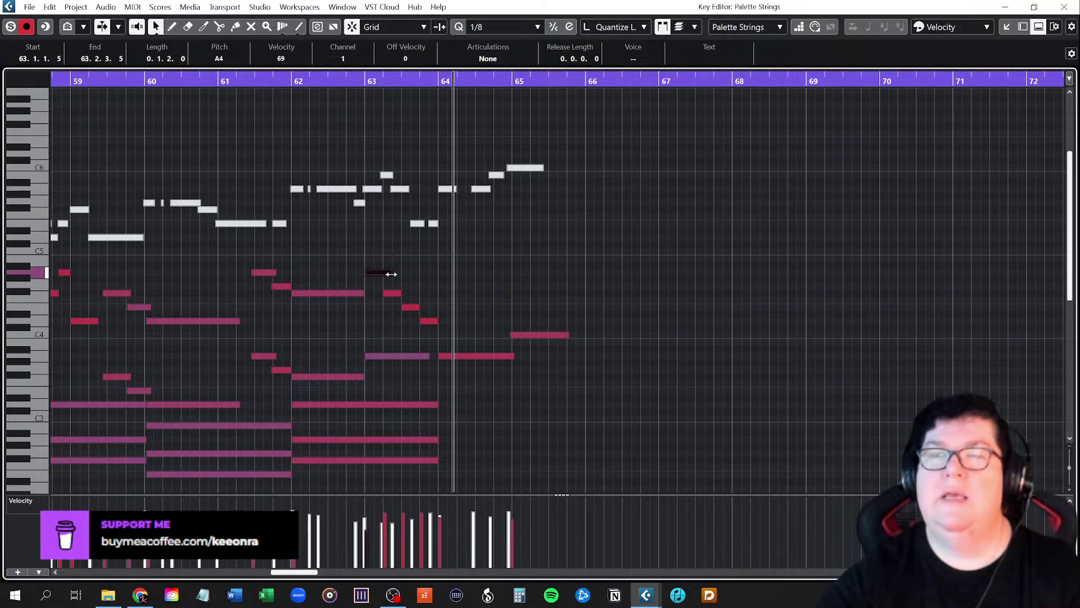
scroll(446, 335, "up", 2)
scroll(446, 335, "up", 3)
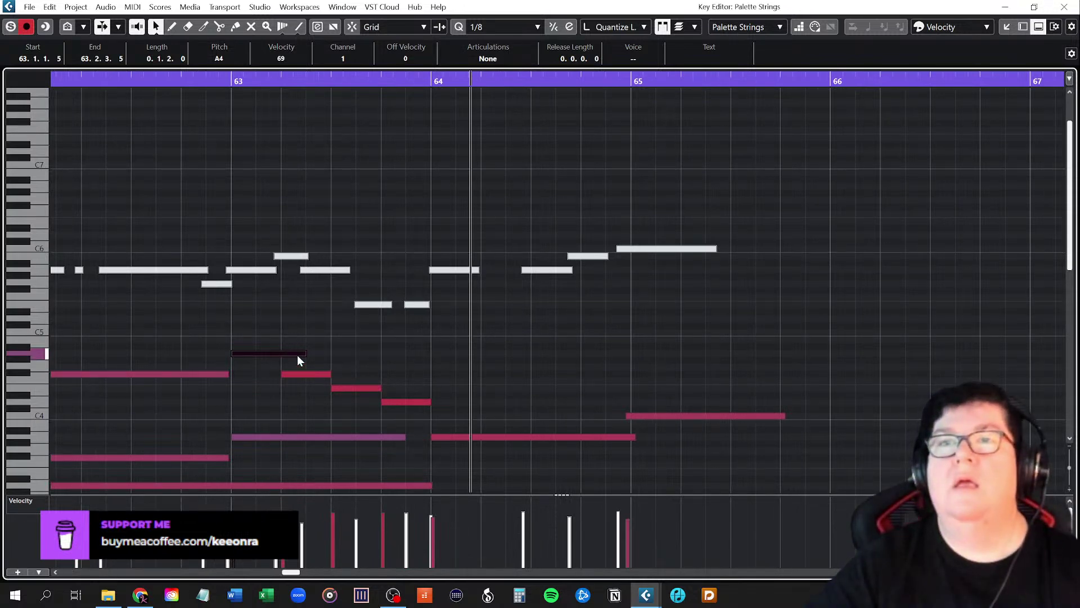
left_click_drag(304, 353, 288, 353)
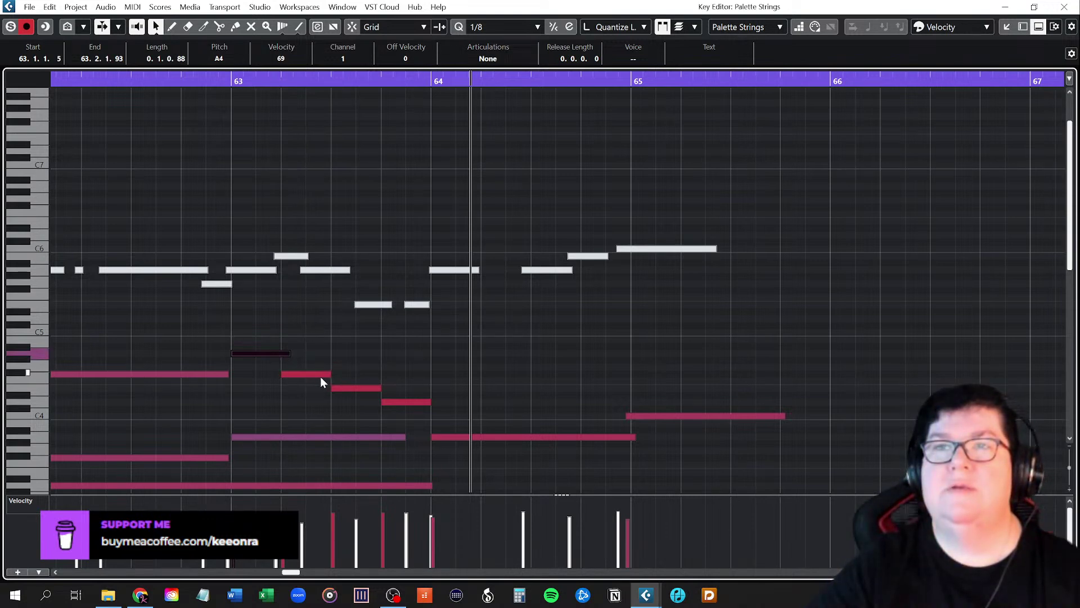
left_click_drag(331, 374, 436, 402)
Copy bar 63's four-note descending line, paste it at bar 63, and transpose the copy up five semitones to start on D5
left_click_drag(265, 336, 442, 419)
left_click(234, 80)
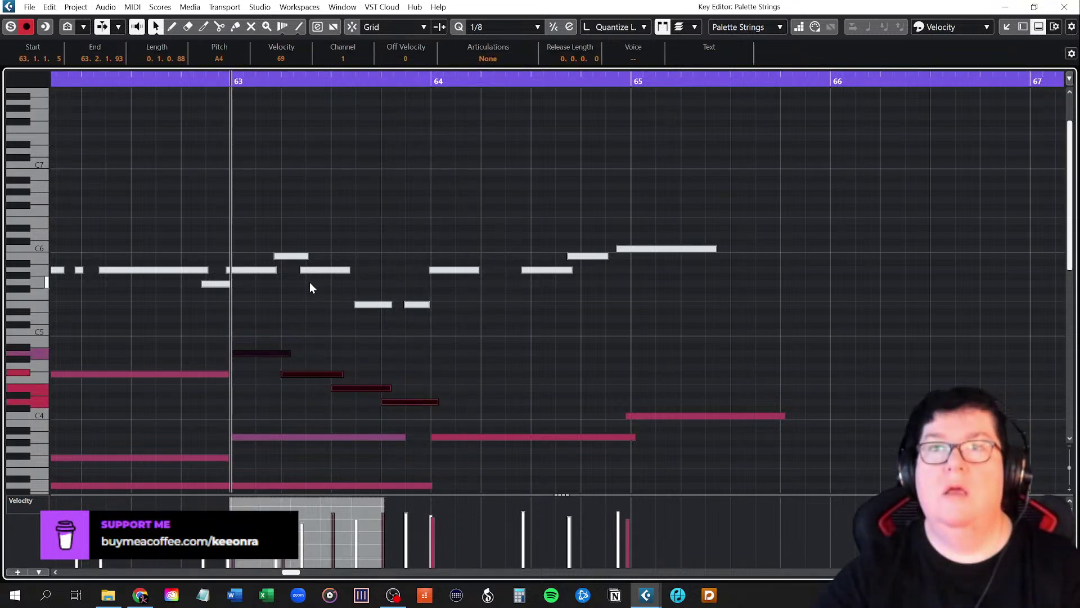
left_click(317, 296)
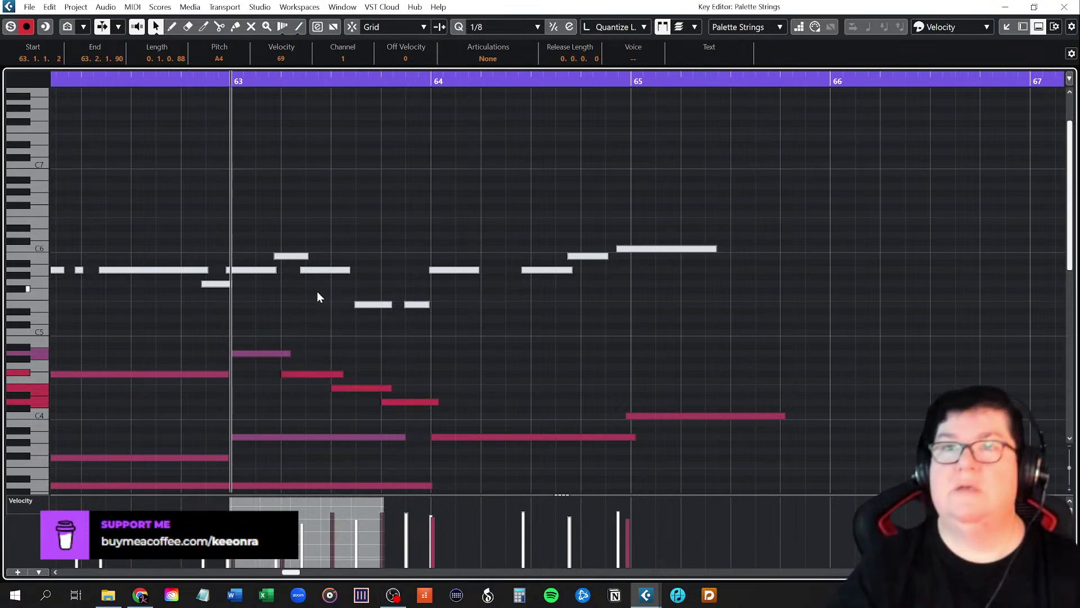
key("ctrl+z")
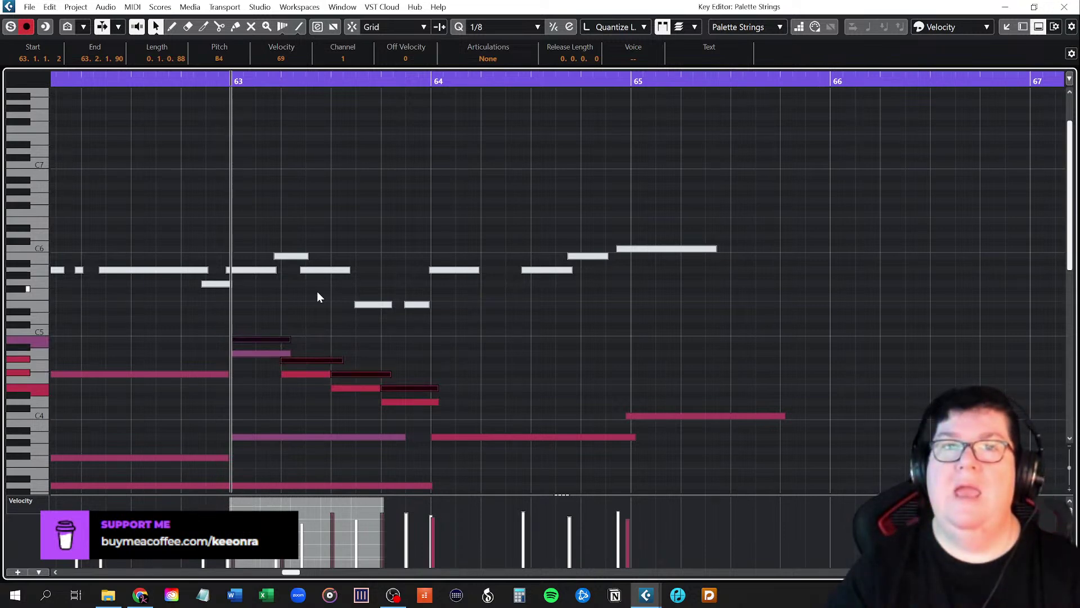
key("Up")
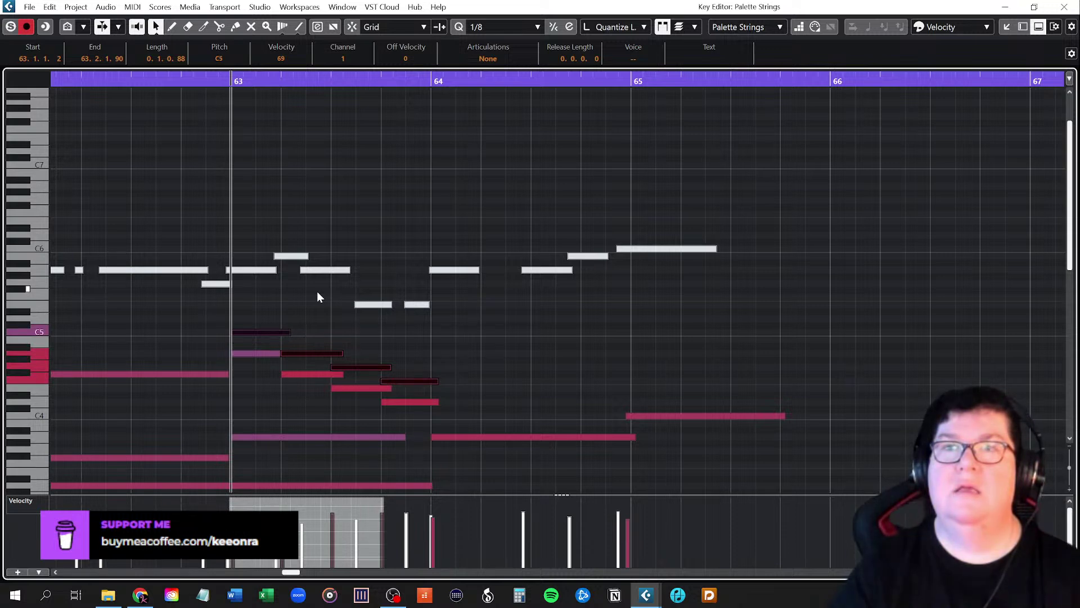
key("Up")
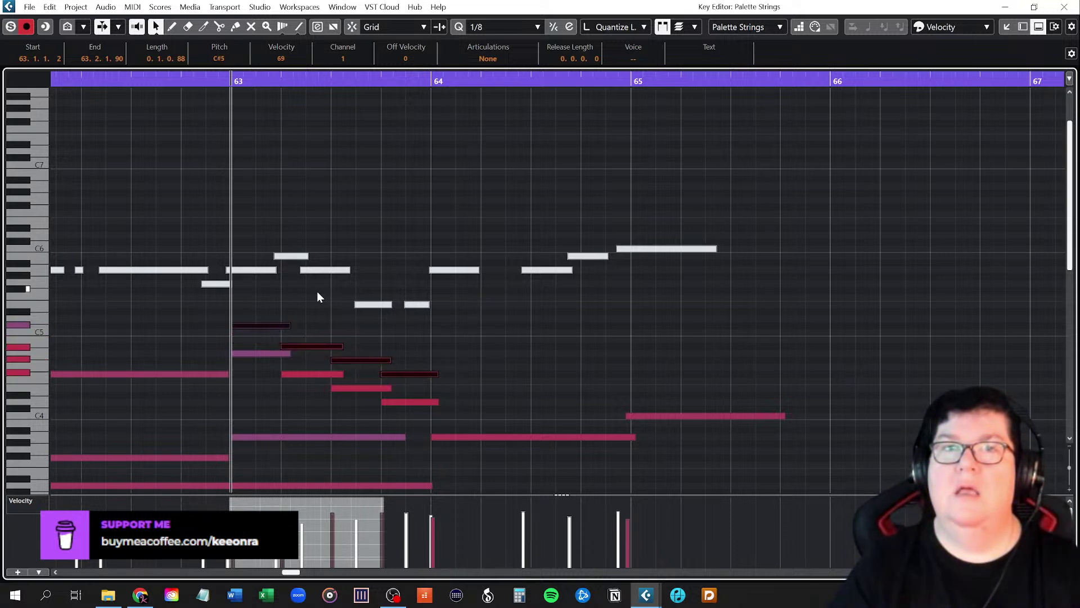
key("Up")
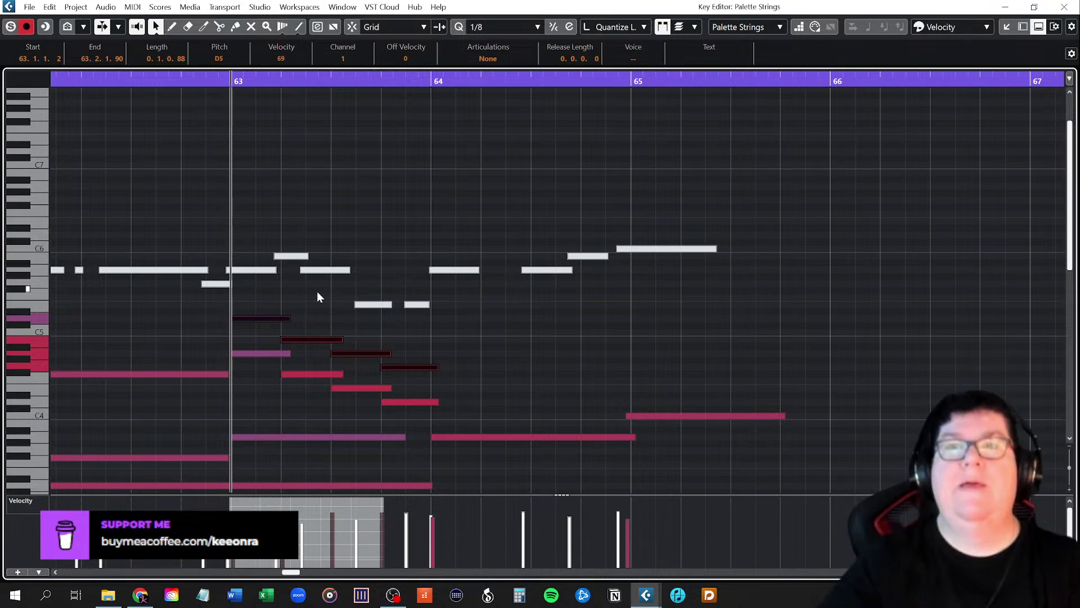
left_click(273, 217)
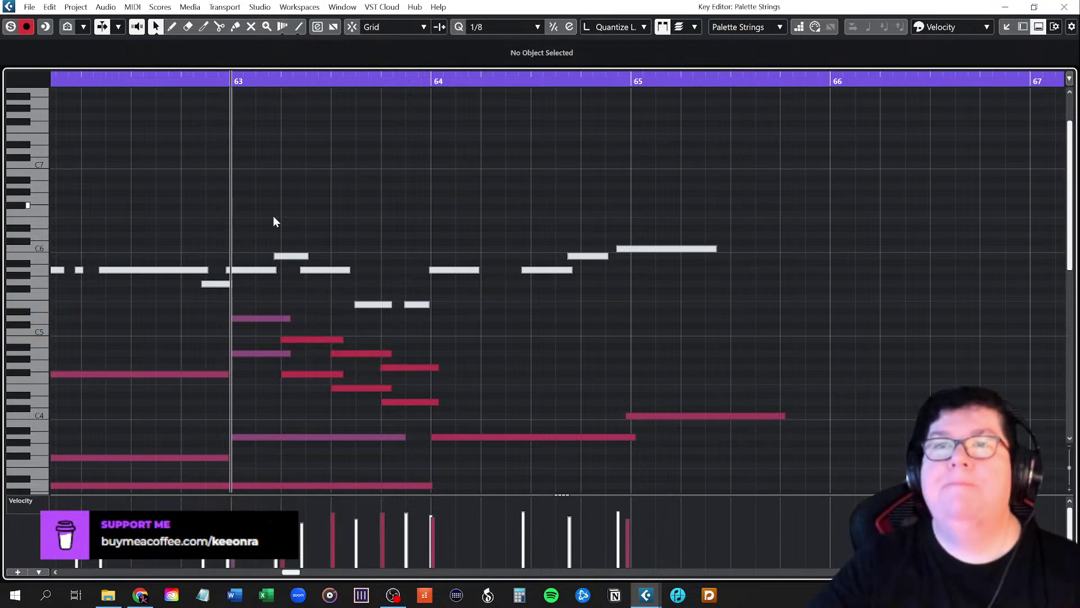
Audition the A4 and D5 starting notes of the two descending lines and play bar 63
left_click(242, 352)
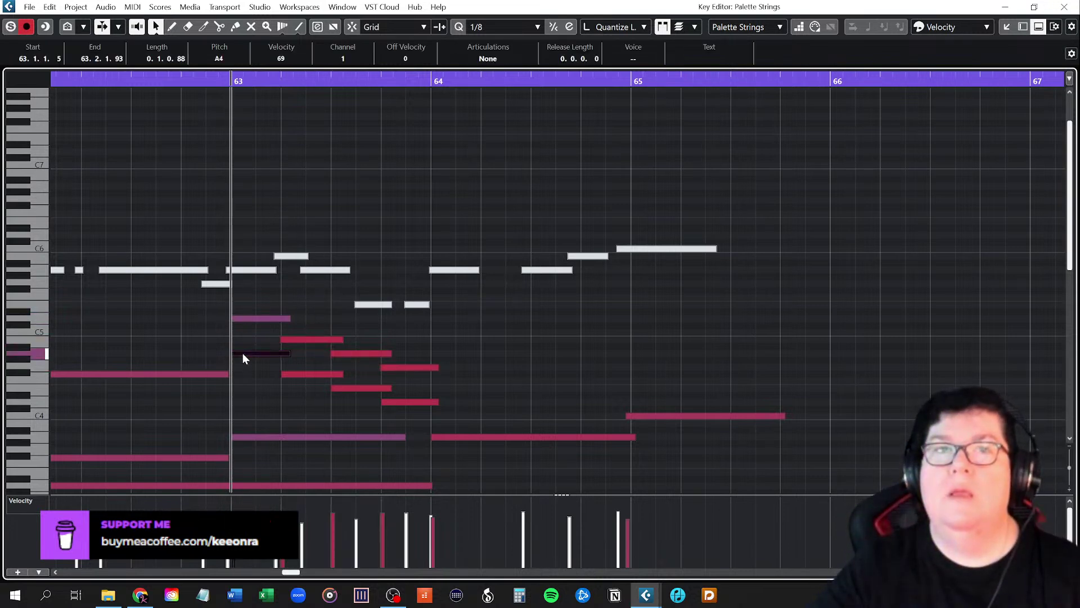
left_click(245, 320)
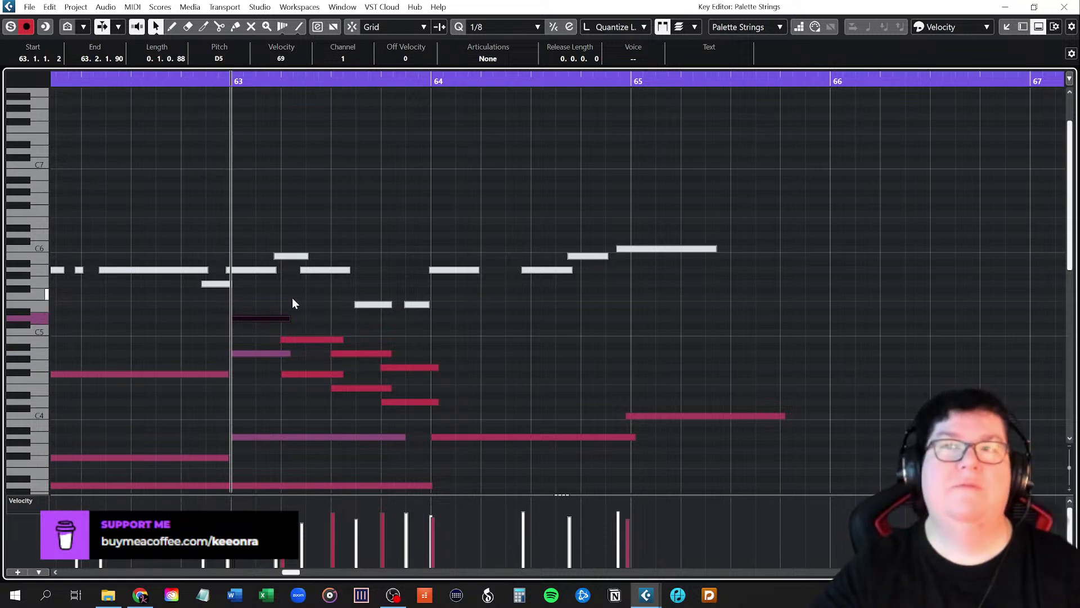
key("space")
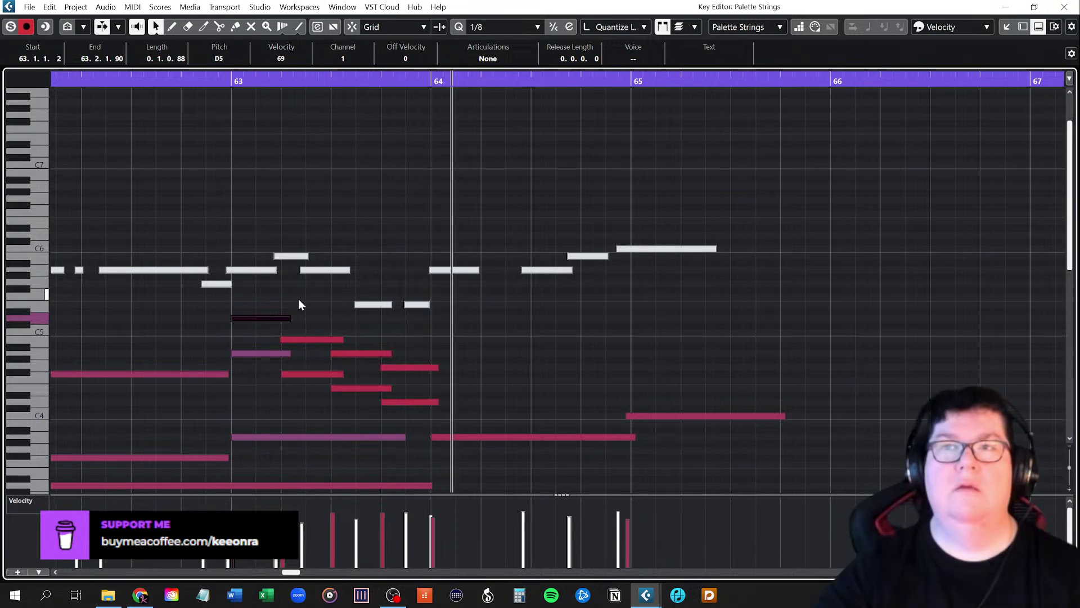
Try transposing the upper four-note line in bar 63 up two semitones to start on E5, and play the bar
left_click(315, 339, "shift")
left_click(361, 353, "shift")
left_click(403, 367, "shift")
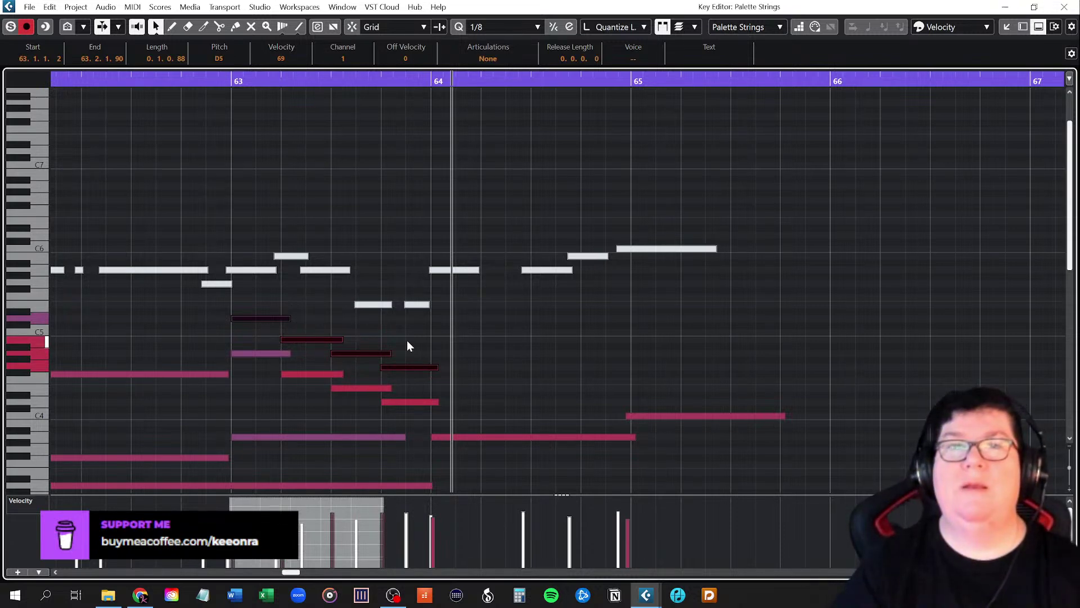
key("Up")
key("Up")
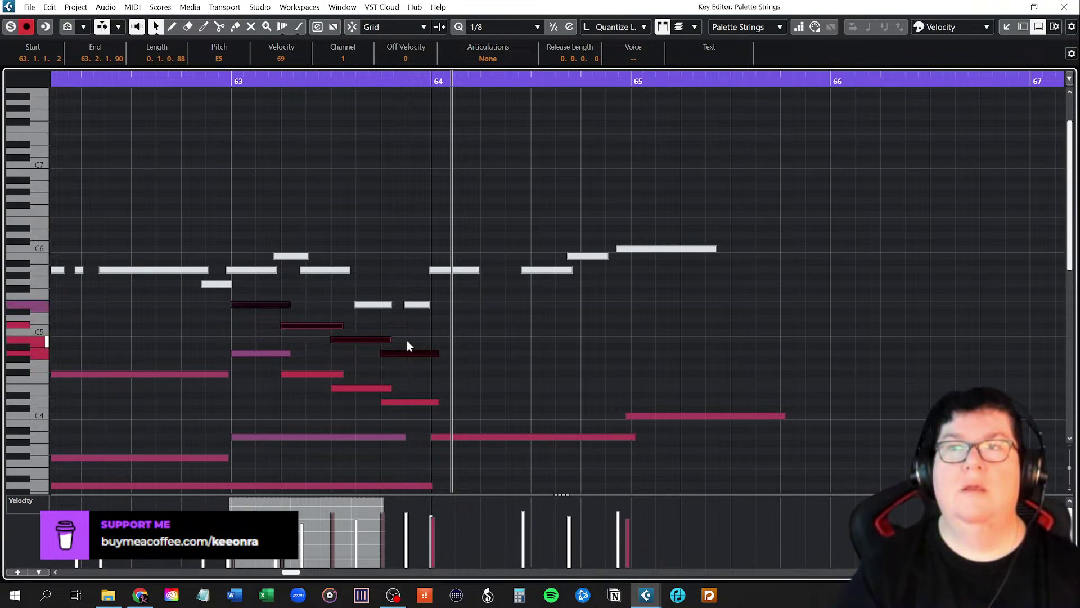
left_click(403, 330)
left_click(234, 79)
key("space")
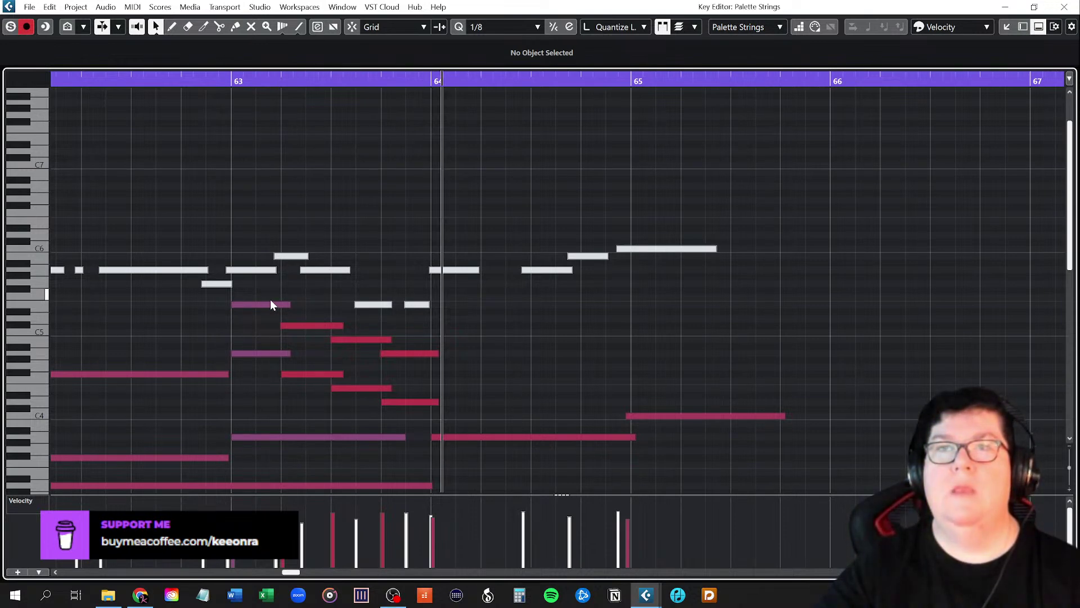
Undo the copied line's transpositions back to the paste, and redo the first one so the copy starts on B4
key("ctrl+z")
key("ctrl+z")
key("ctrl+z")
key("ctrl+z")
key("ctrl+z")
key("ctrl+z")
key("ctrl+z")
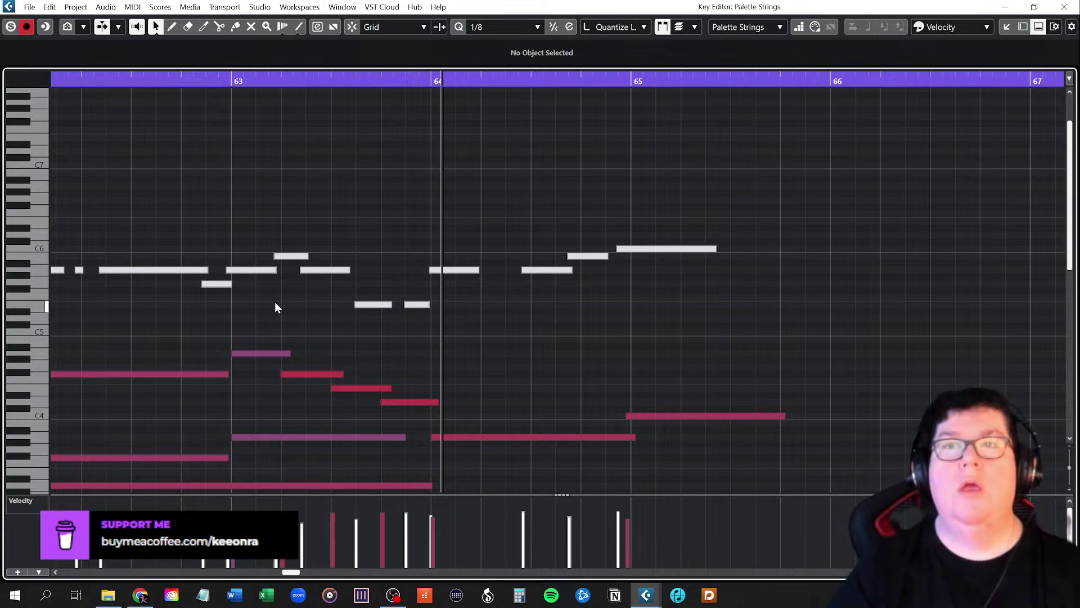
left_click(52, 7)
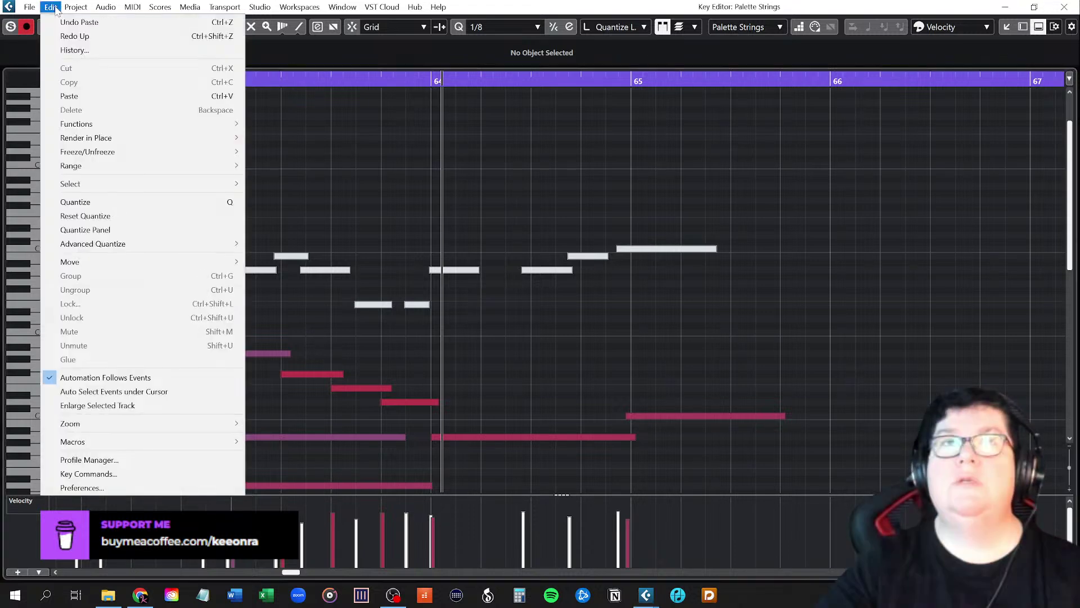
left_click(55, 34)
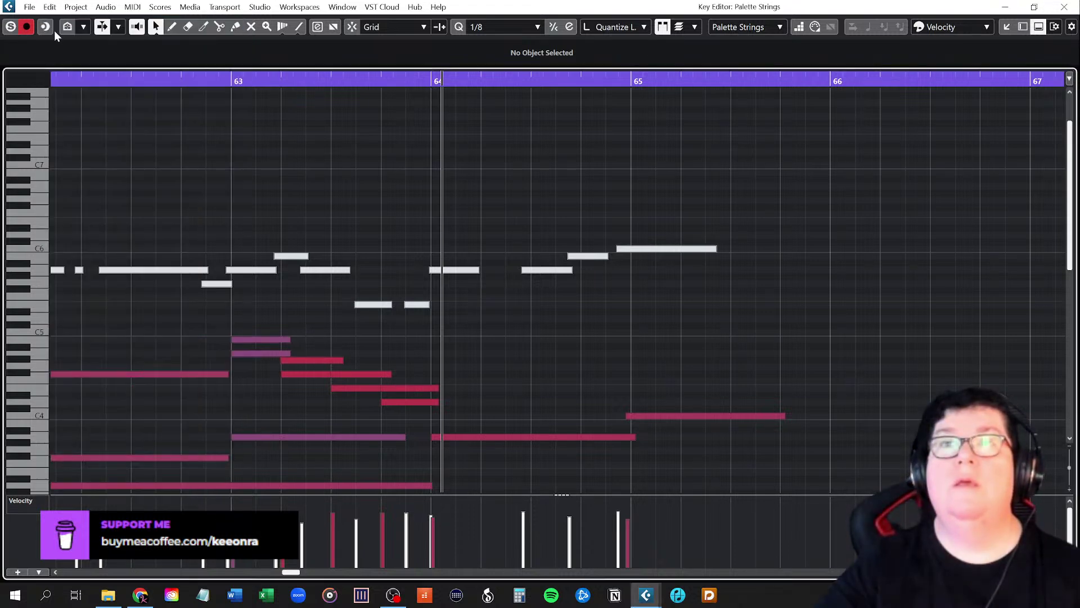
Select all four notes of the copied descending line in bar 63 and transpose them down to start on A4
left_click(281, 340)
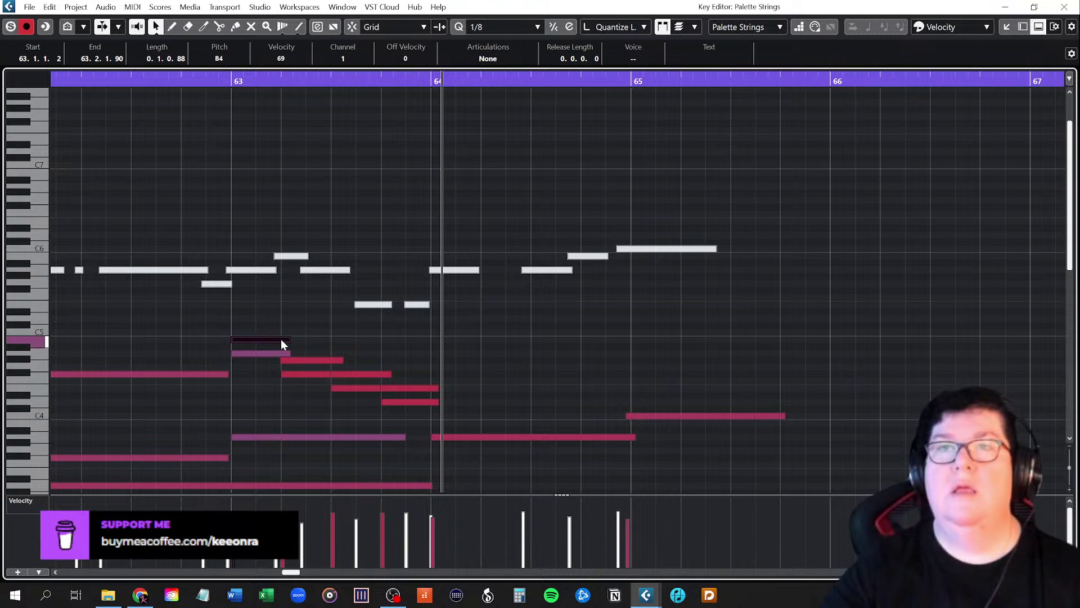
left_click(306, 358, "shift")
left_click(371, 374, "shift")
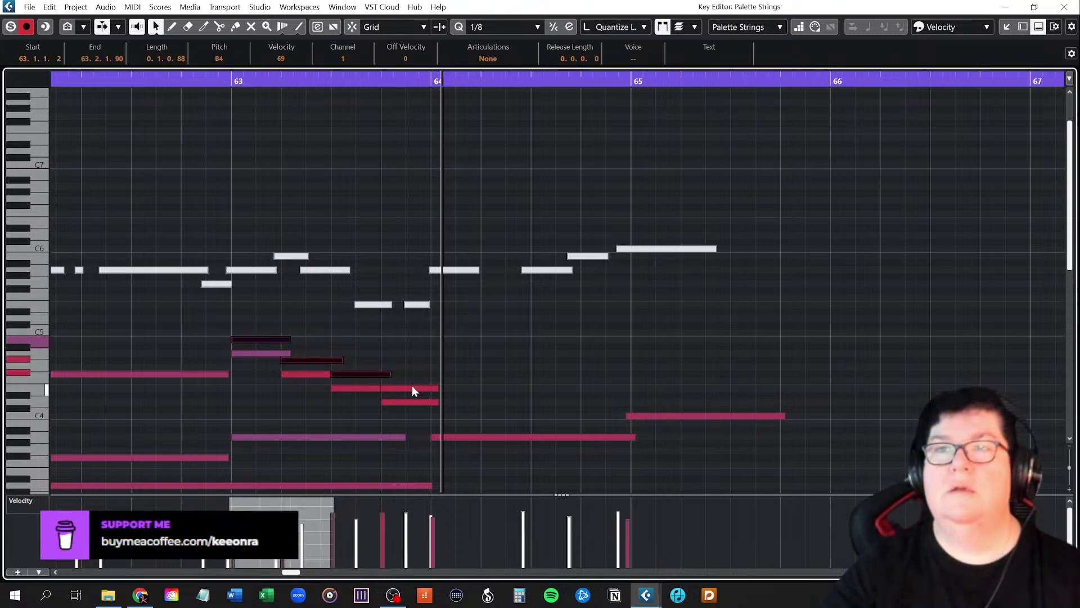
left_click(410, 387, "shift")
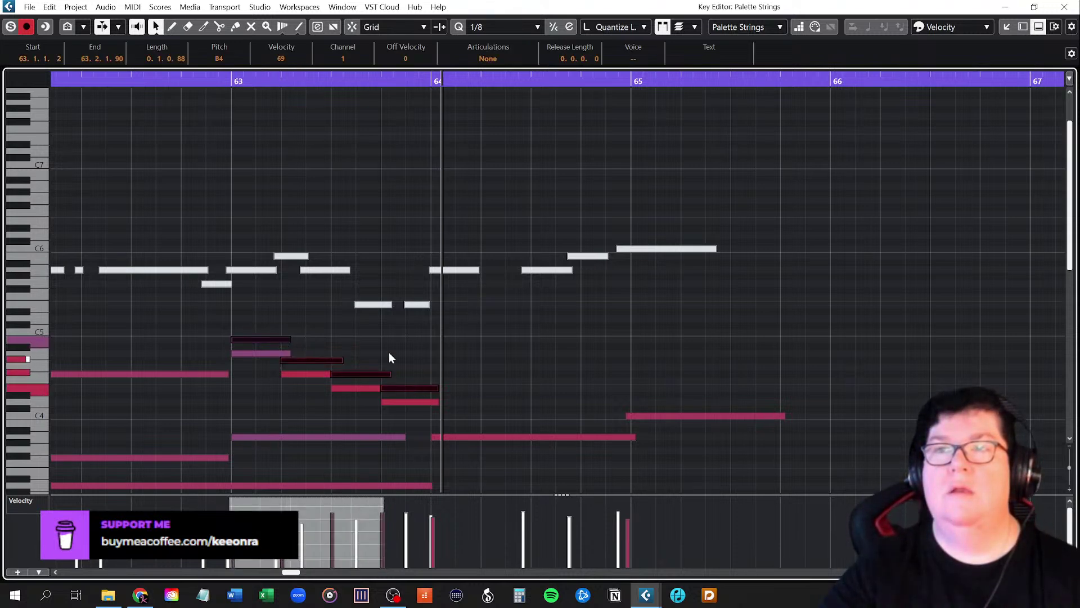
key("Down")
key("Down")
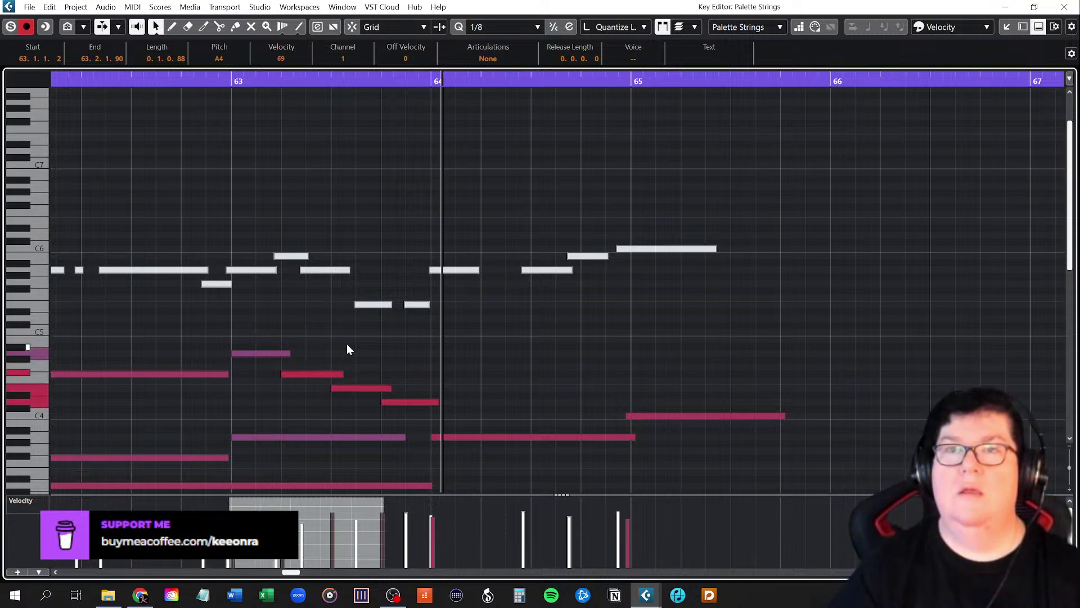
Raise the copied four-note run in bar 63 by one octave and play the passage back from bar 62
key("shift+Up")
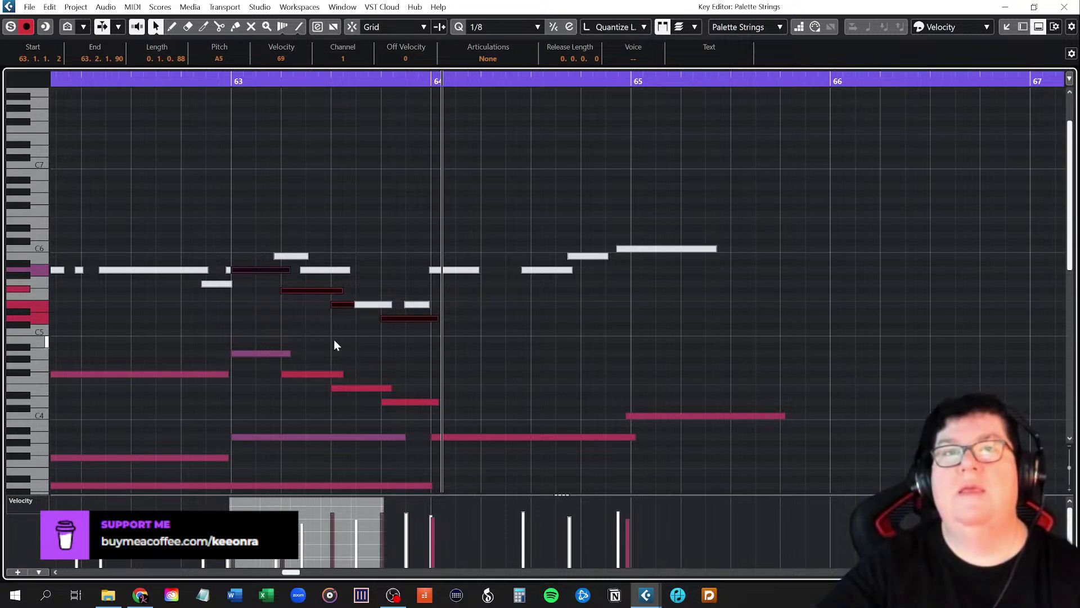
scroll(158, 221, "down", 5)
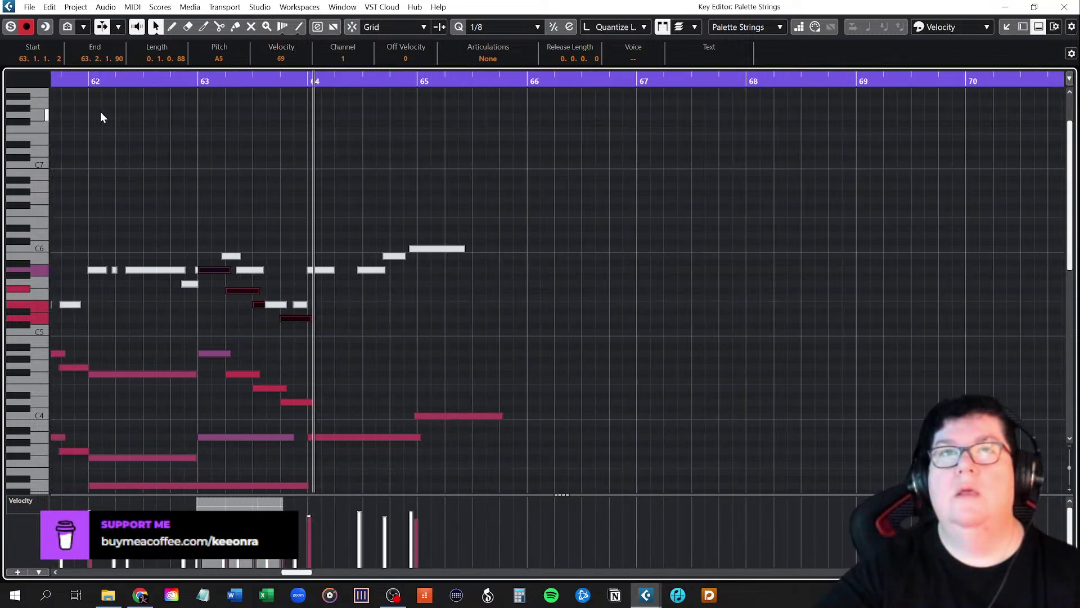
left_click(89, 81)
key("space")
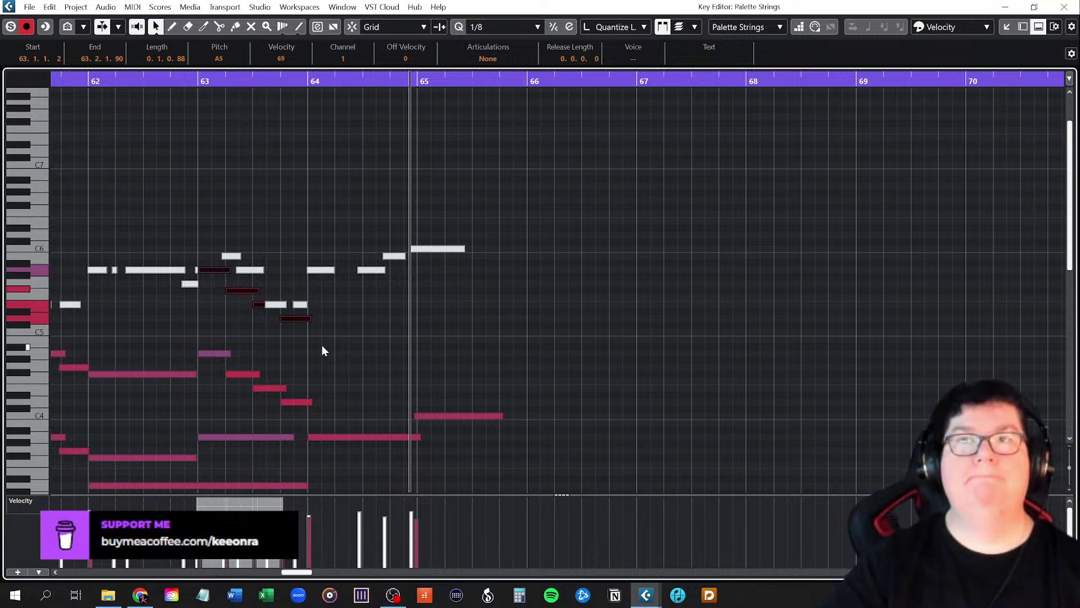
scroll(294, 366, "down", 3)
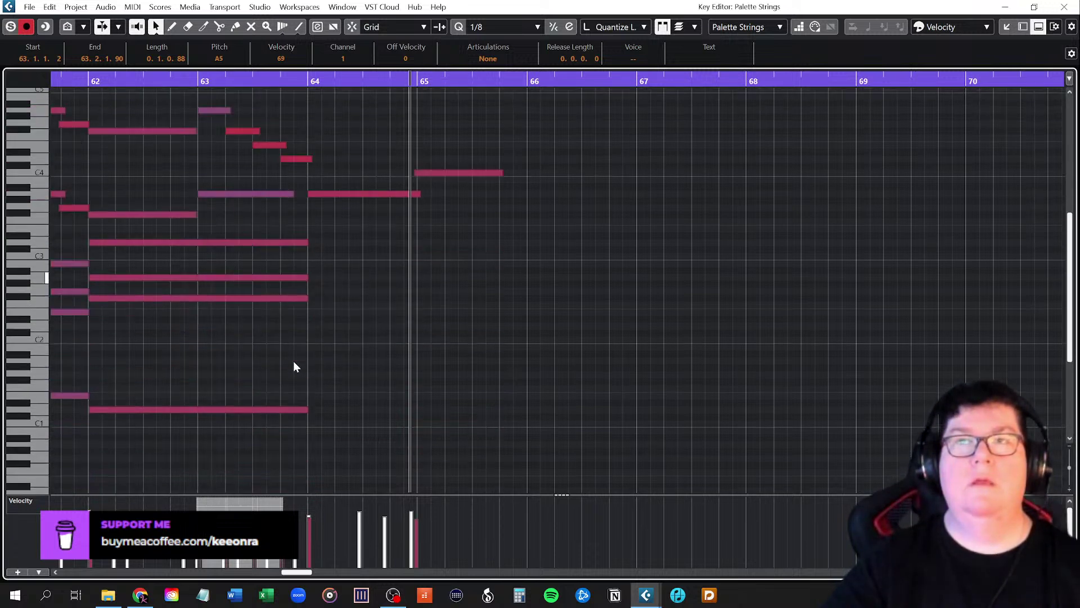
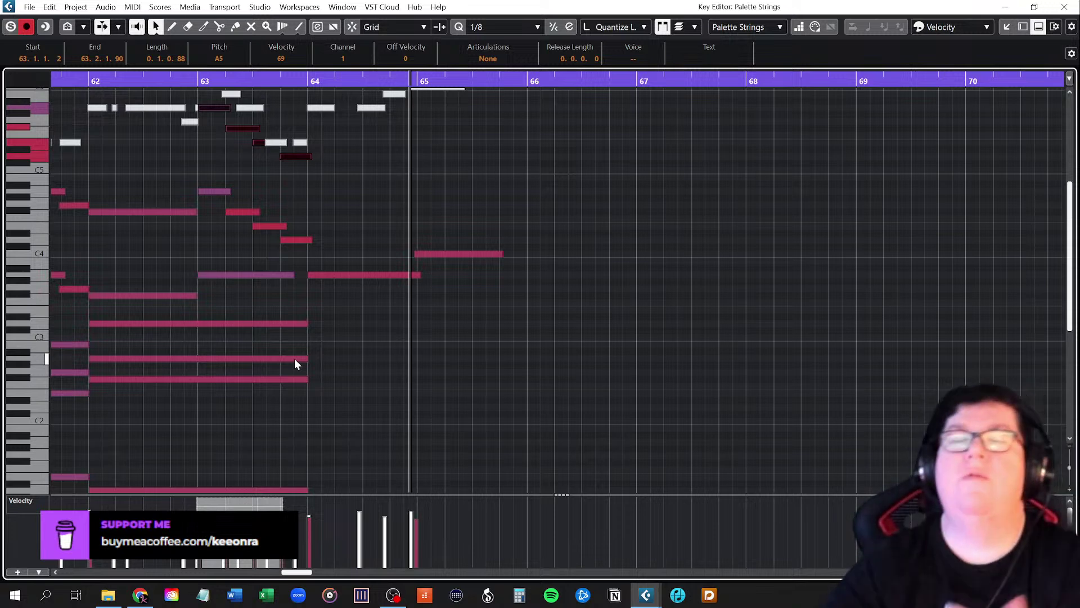
scroll(251, 278, "up", 3)
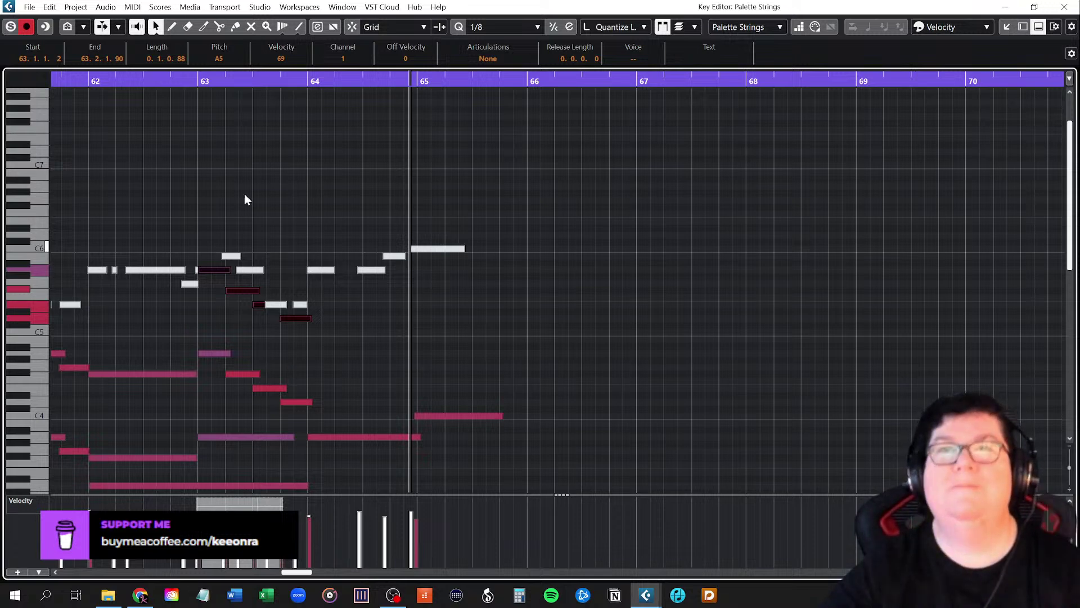
Move the playback position to bar 63 and audition the A5 and A4 notes at its start
left_click(198, 81)
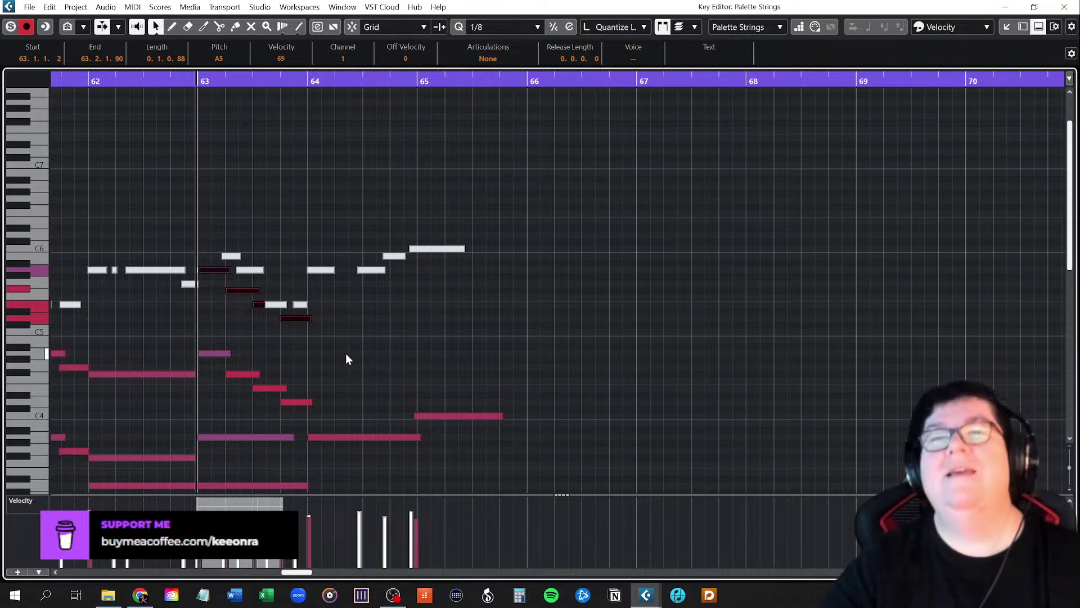
scroll(317, 373, "down", 3)
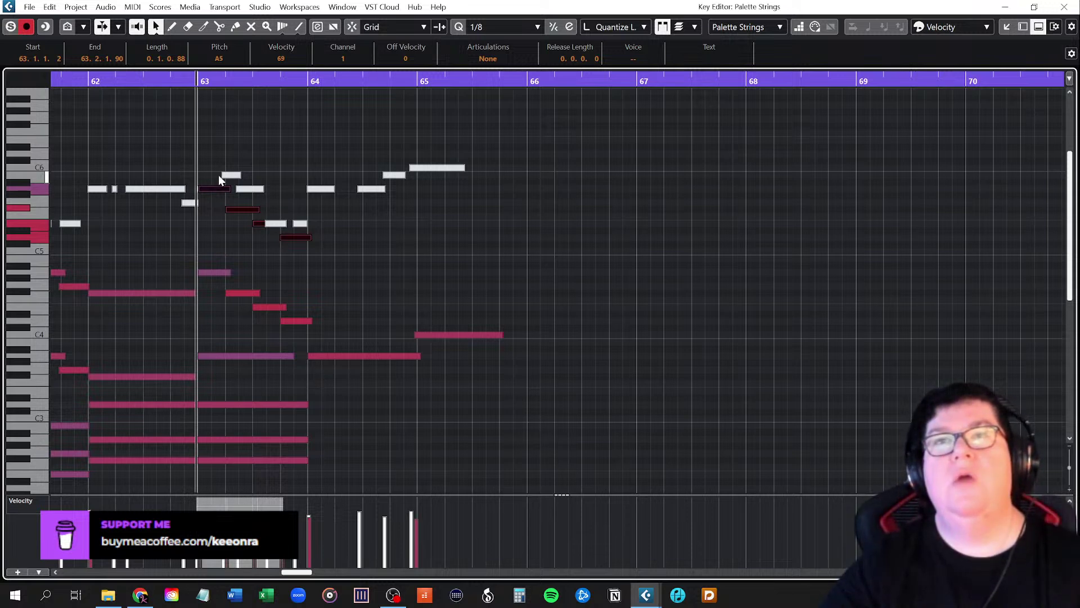
left_click_drag(216, 187, 214, 271)
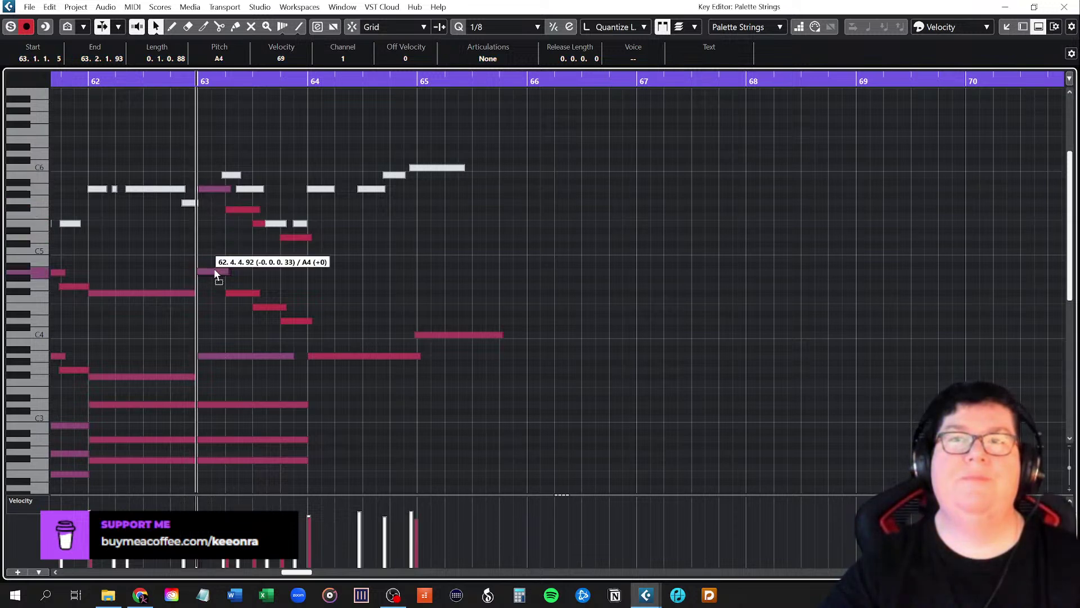
left_click(215, 320)
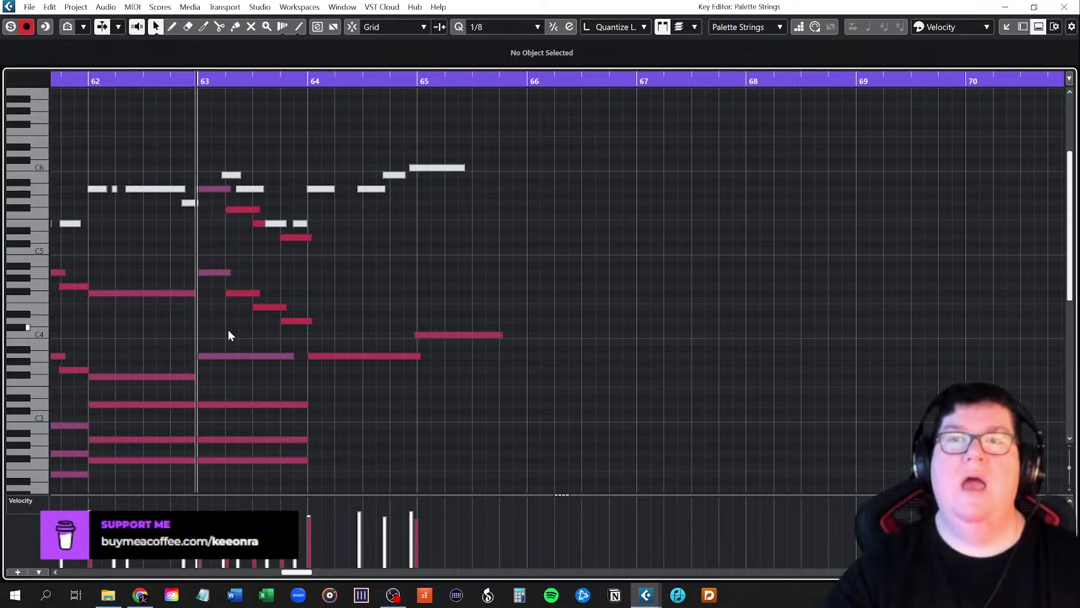
Lengthen the A3 note in bar 63 so it ends at 63.4.4.43, just before bar 64
left_click_drag(229, 352, 230, 357)
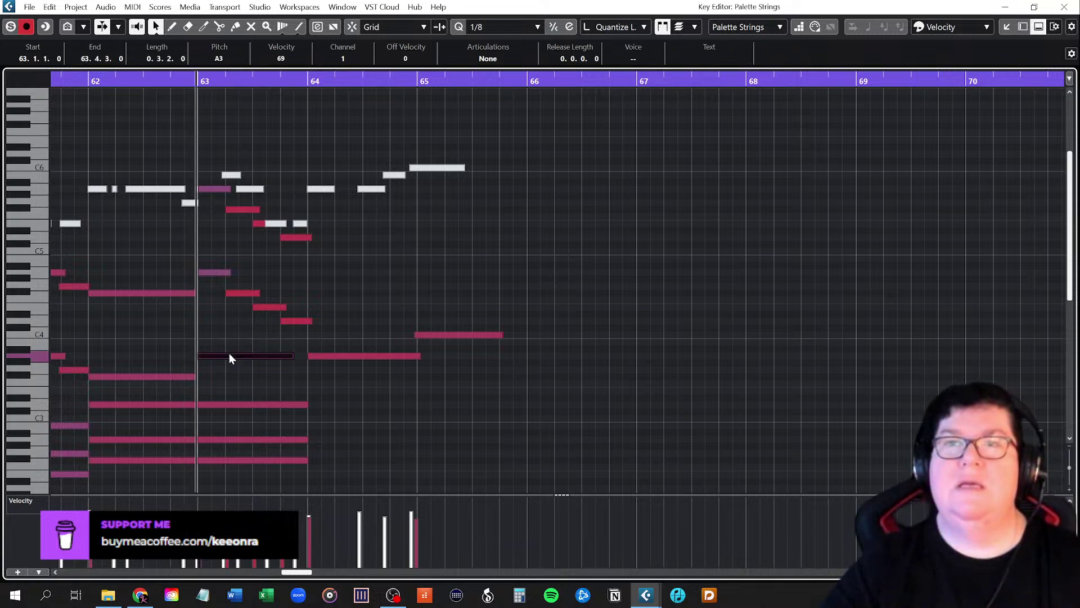
left_click_drag(293, 357, 302, 358)
left_click(298, 374)
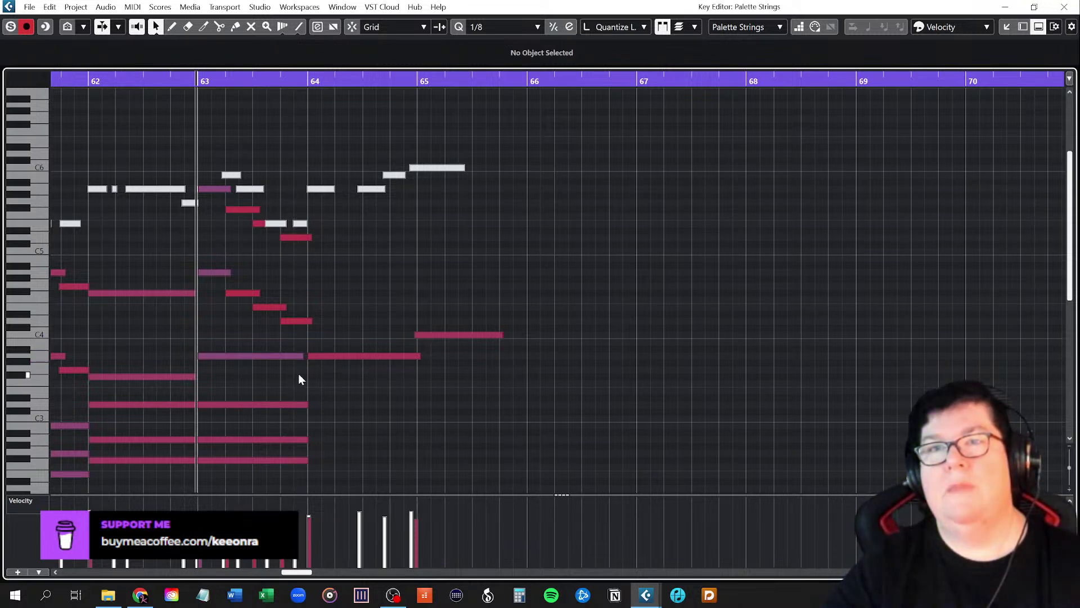
Audition the A3, F#2 and D1 notes that sound beneath the melody in bar 63
left_click(245, 355)
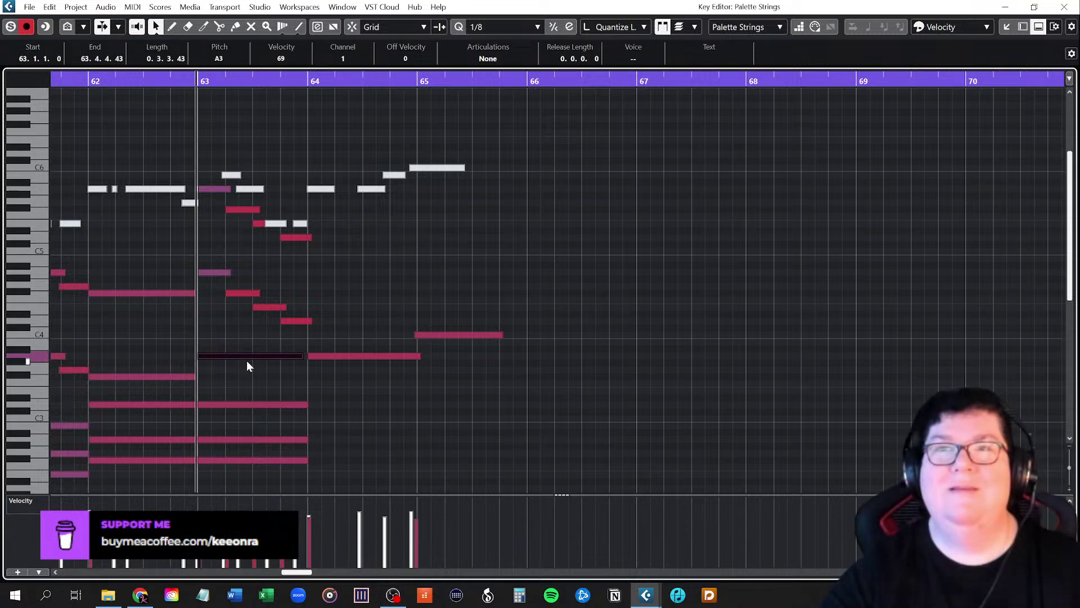
left_click(247, 371)
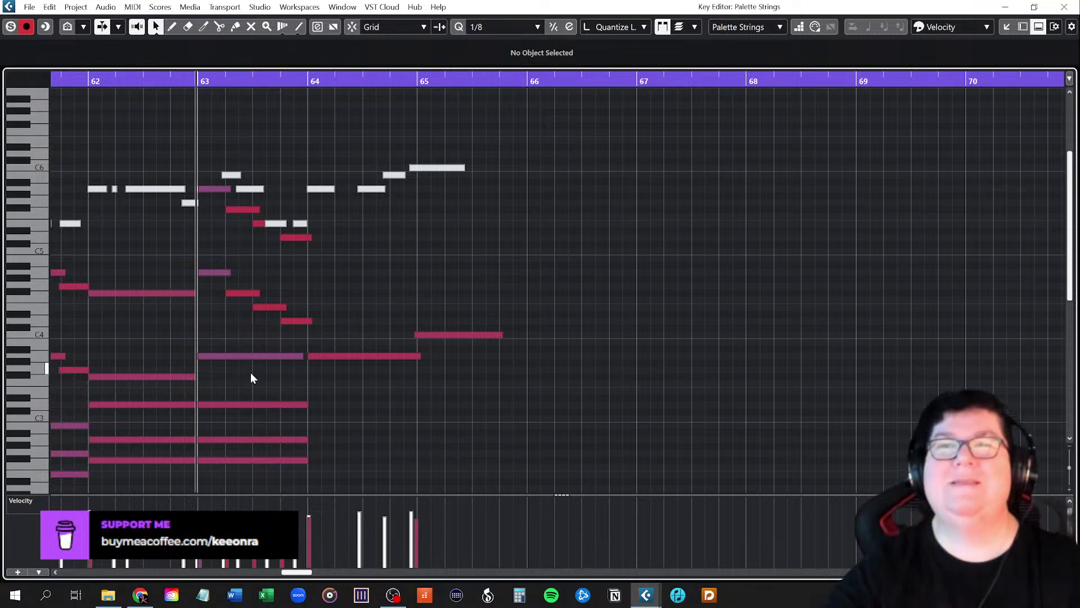
left_click(247, 356)
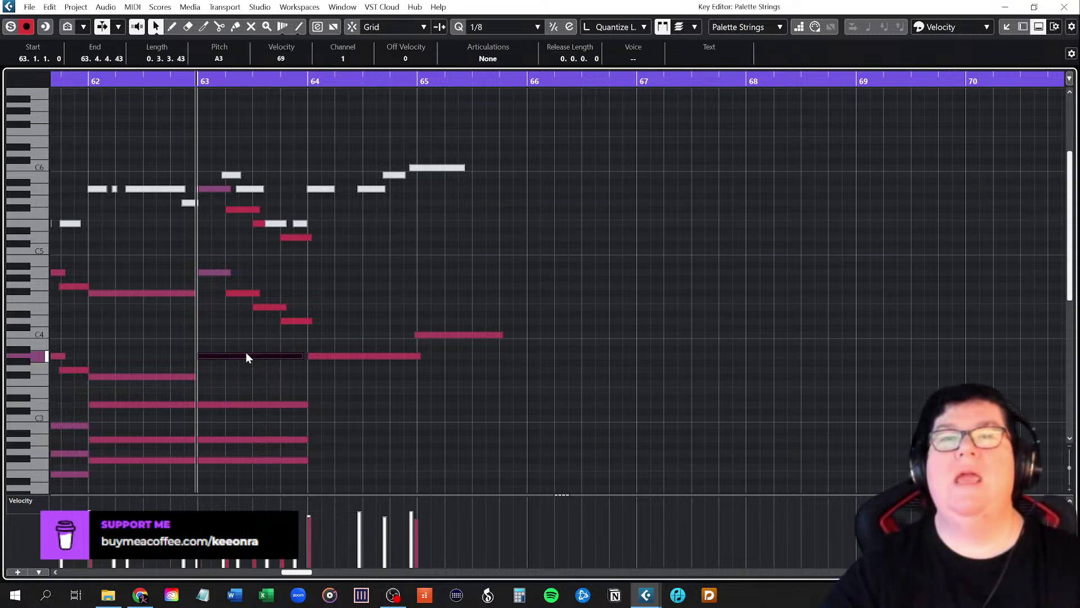
left_click(232, 459)
scroll(241, 460, "down", 5)
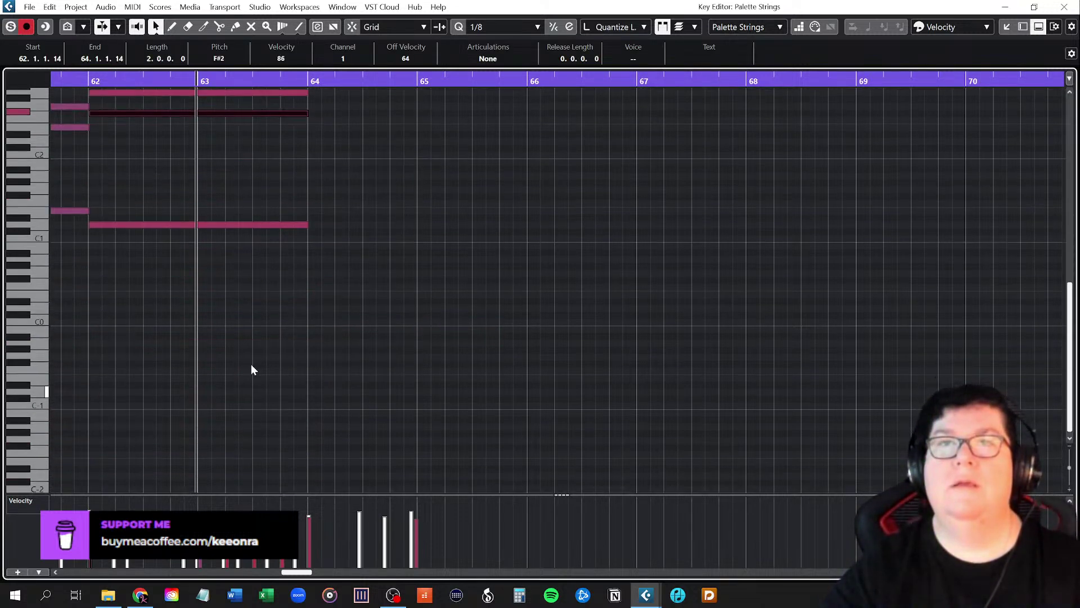
left_click_drag(235, 223, 236, 224)
scroll(243, 349, "up", 5)
scroll(241, 368, "up", 3)
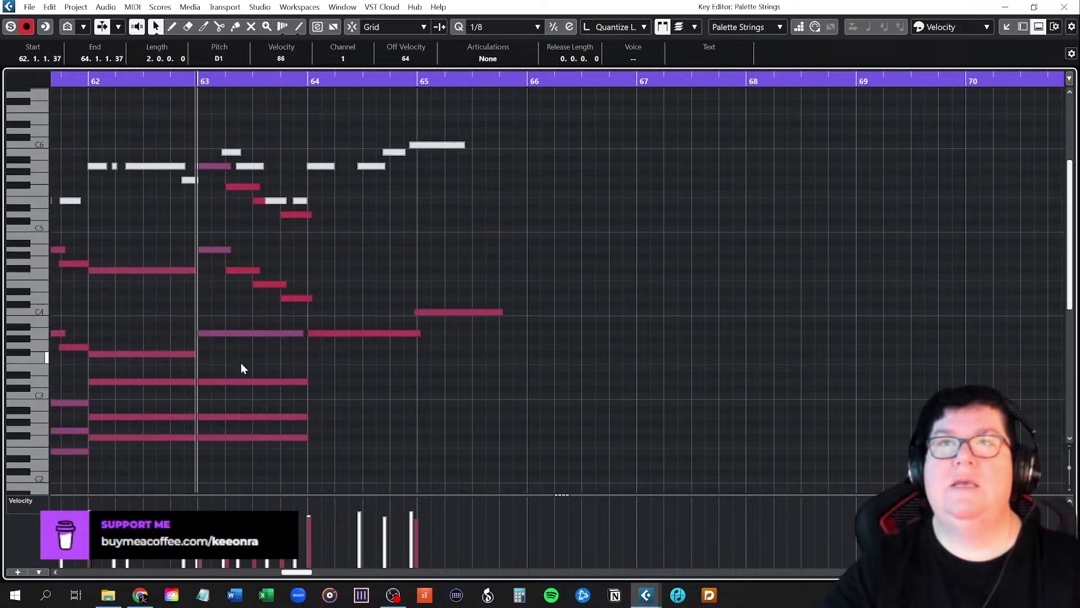
scroll(241, 368, "down", 3)
scroll(242, 368, "up", 3)
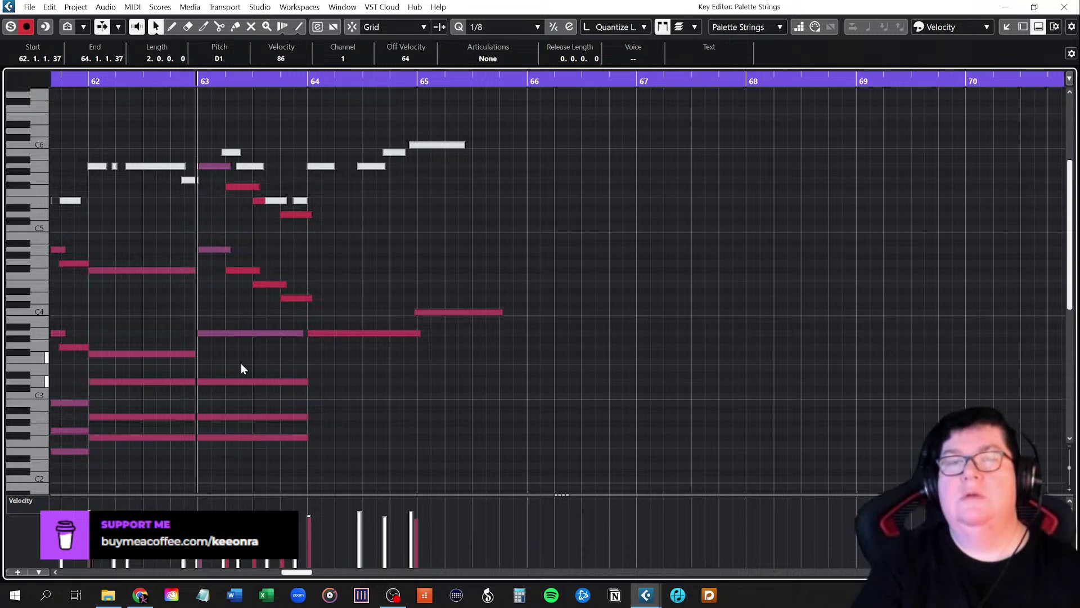
left_click(242, 360)
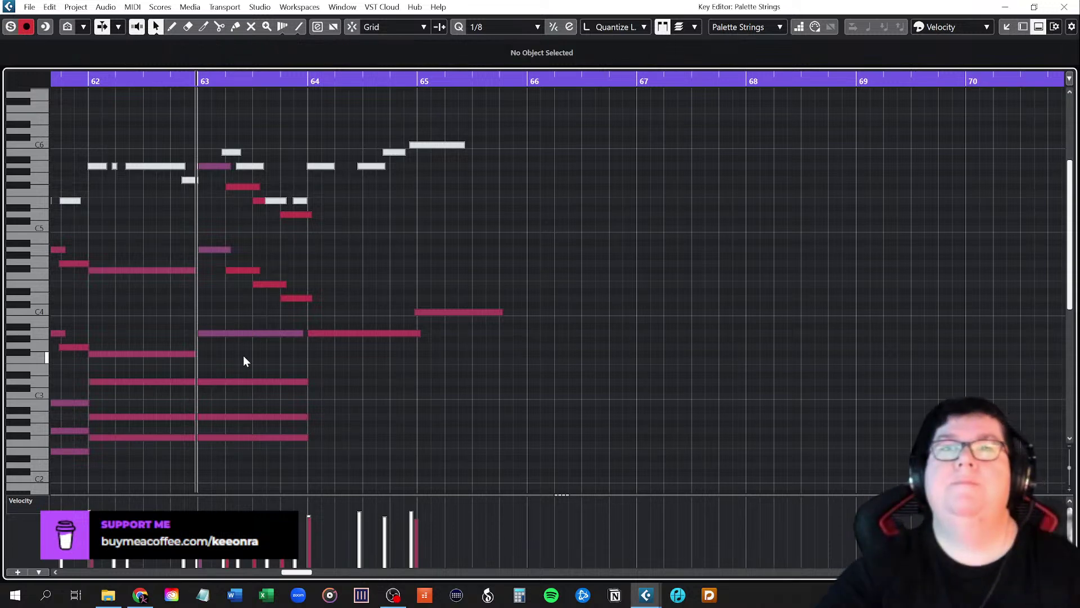
Audition the stacked A5, A4, A3 and D3 notes at the start of bar 63
left_click(210, 165)
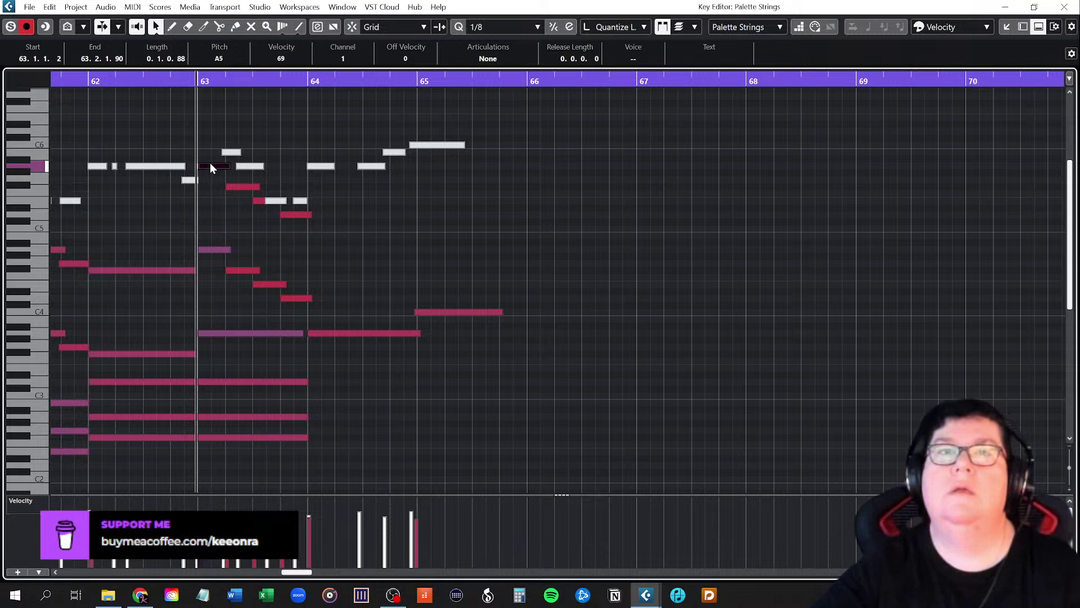
left_click_drag(210, 163, 205, 248)
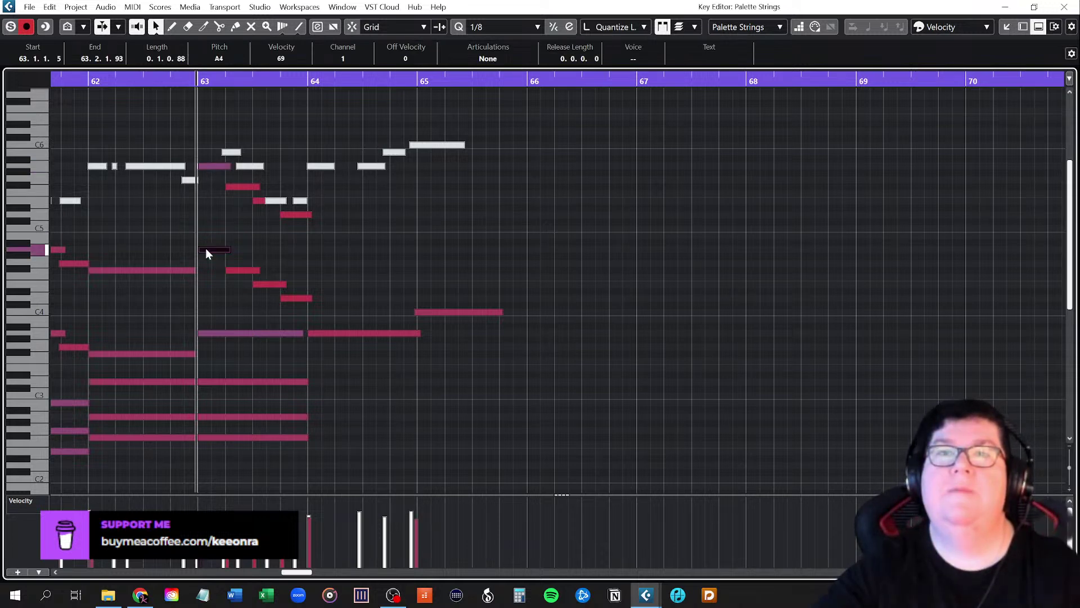
left_click_drag(208, 331, 208, 329)
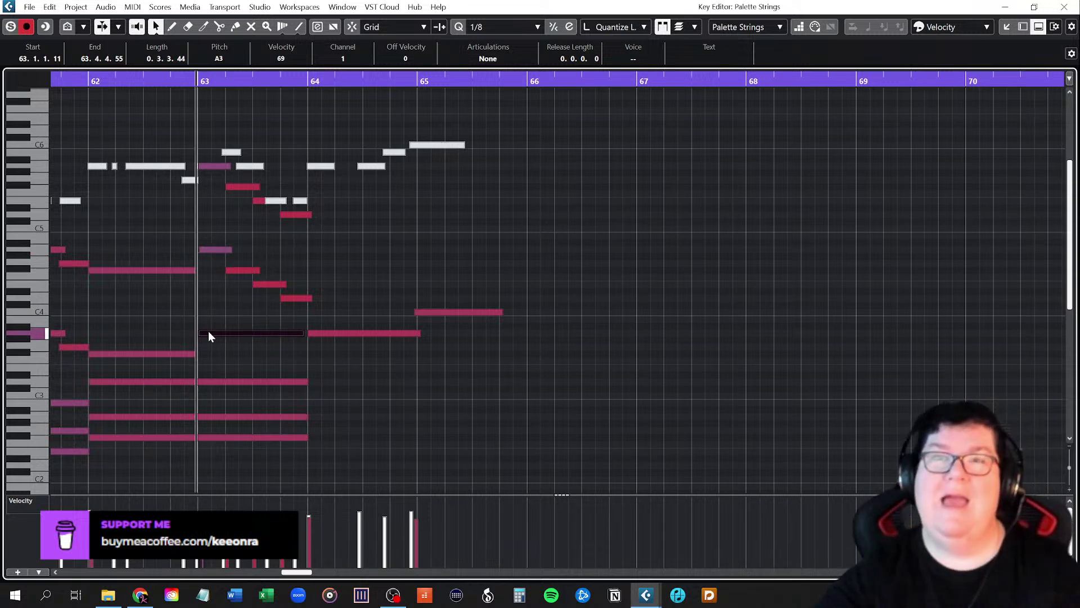
left_click(209, 380)
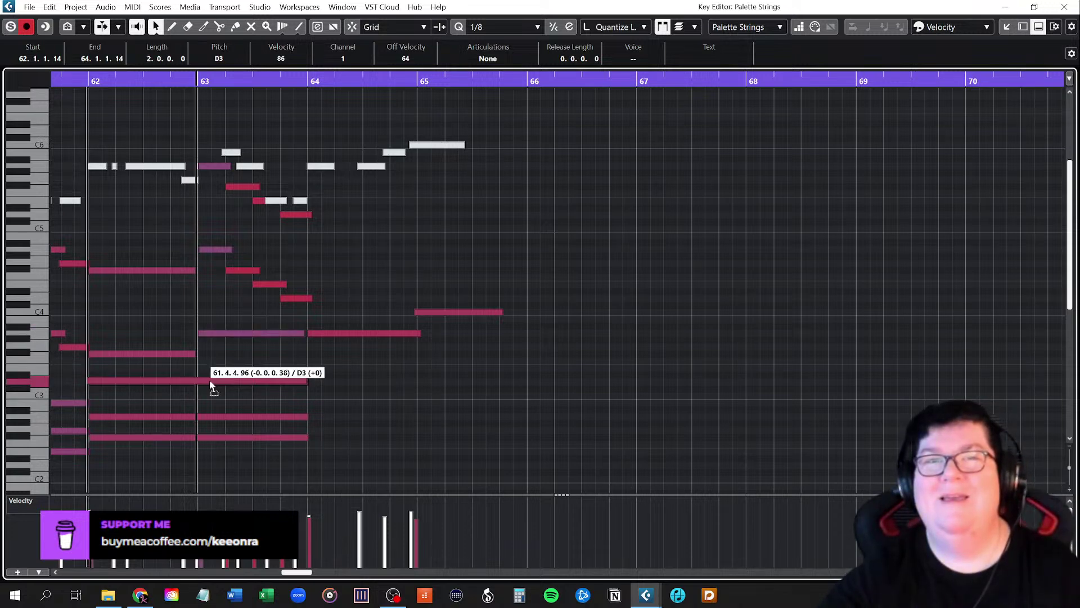
key("ctrl+Right")
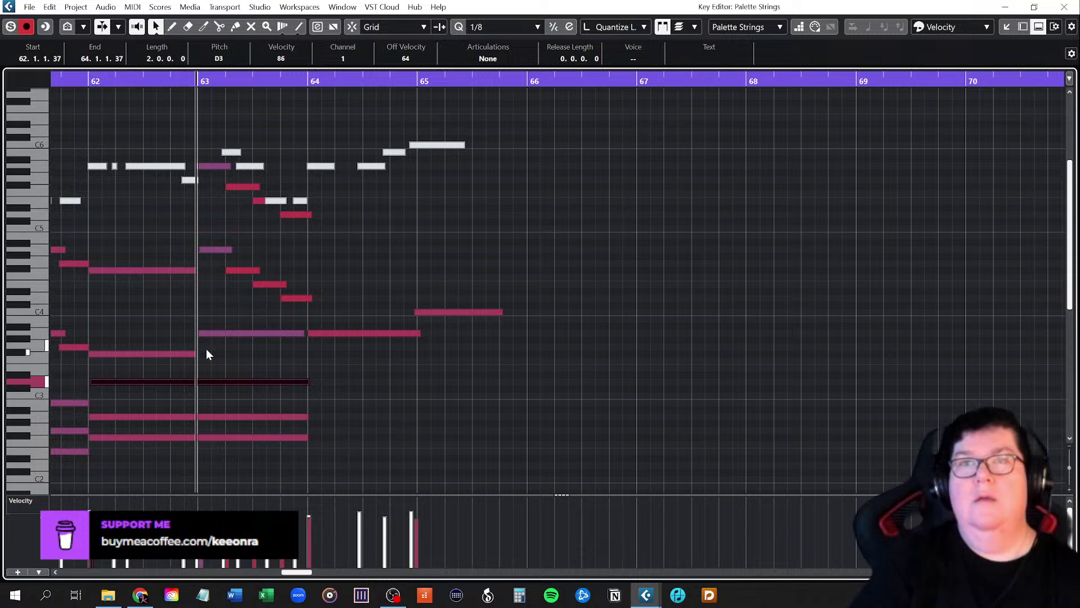
left_click(219, 249)
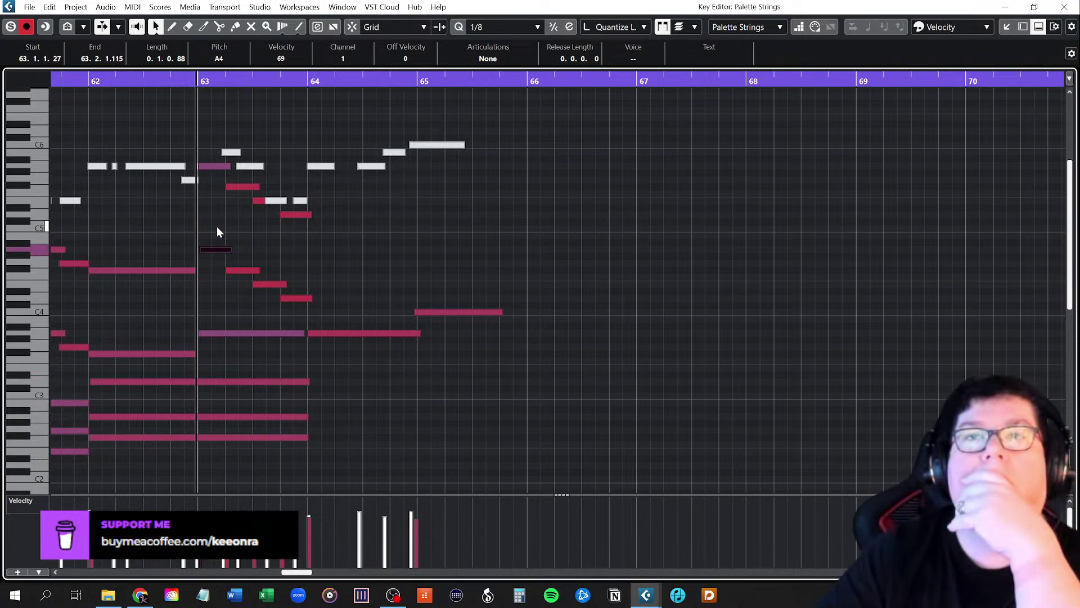
right_click(214, 219)
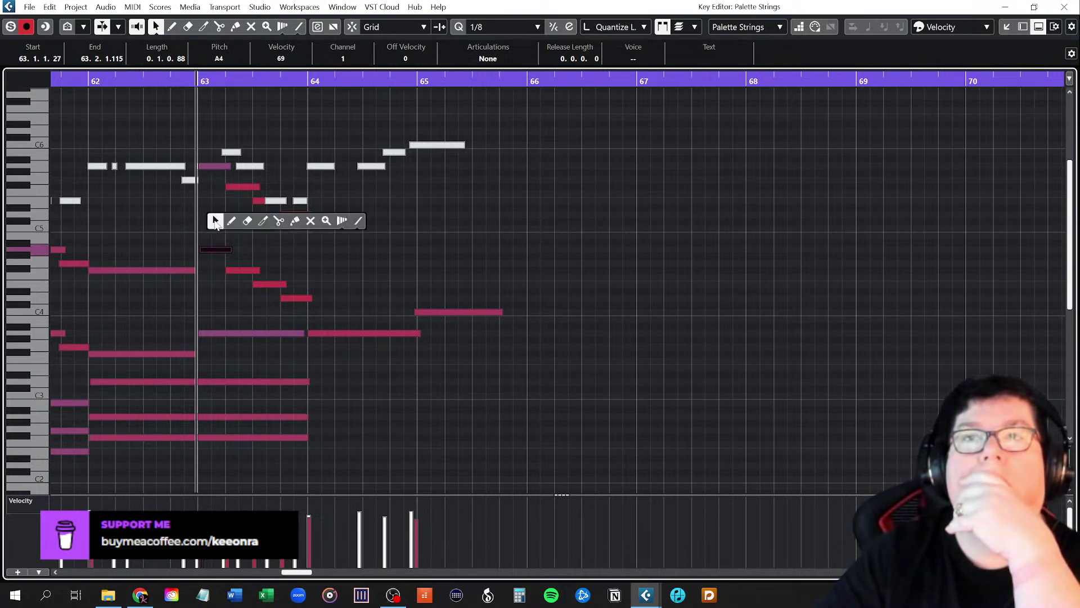
left_click(230, 223)
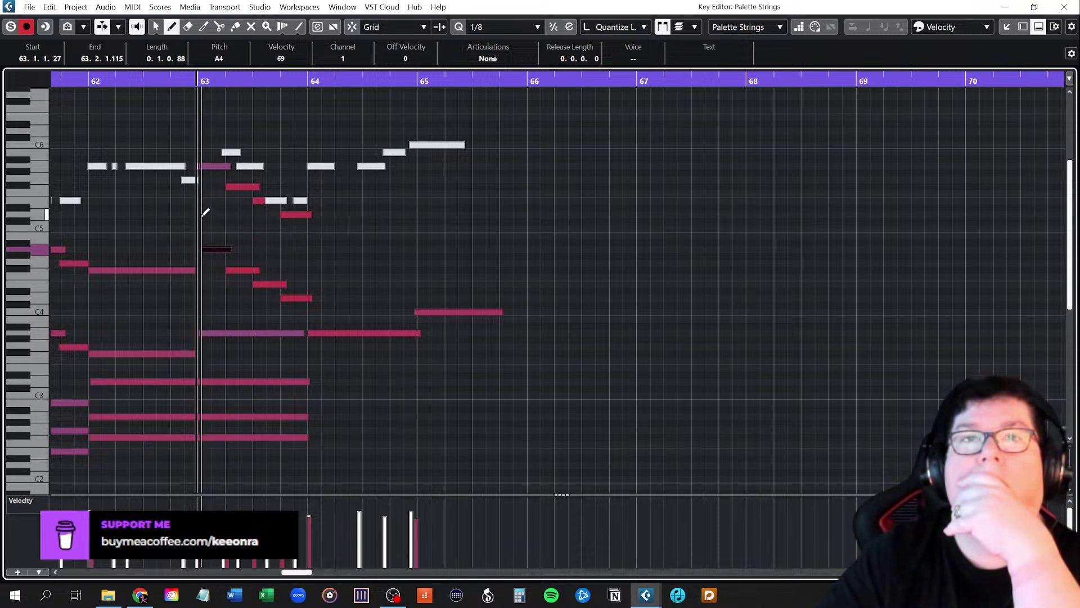
left_click(204, 220)
left_click_drag(205, 219, 233, 220)
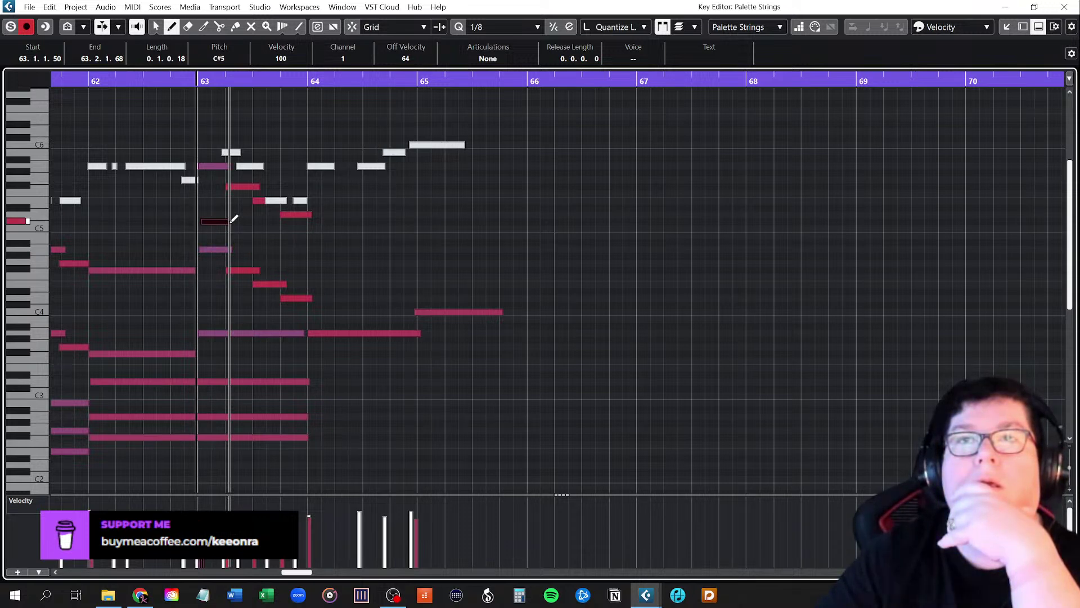
key("Delete")
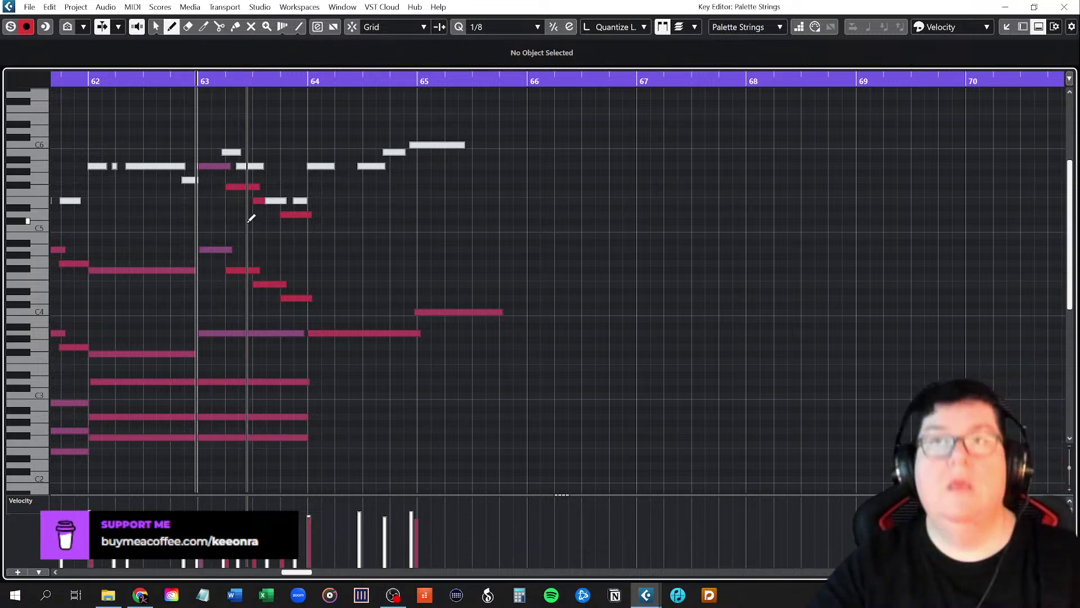
right_click(248, 222)
left_click(242, 220)
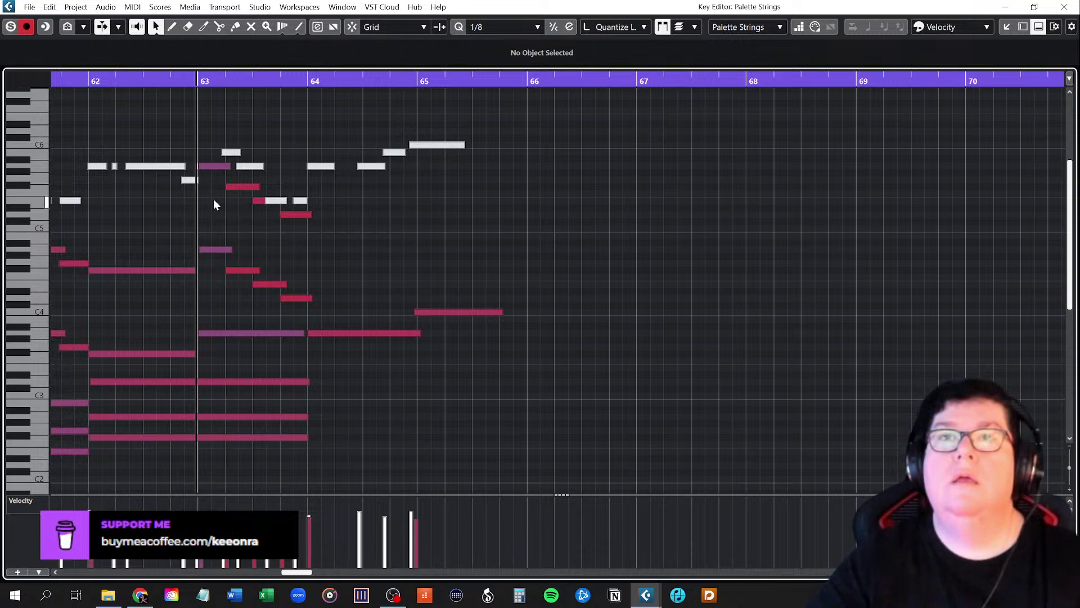
Duplicate the lower descending four-note run in bar 63 and raise the copy four semitones so it starts on C#5
left_click_drag(216, 236, 299, 306)
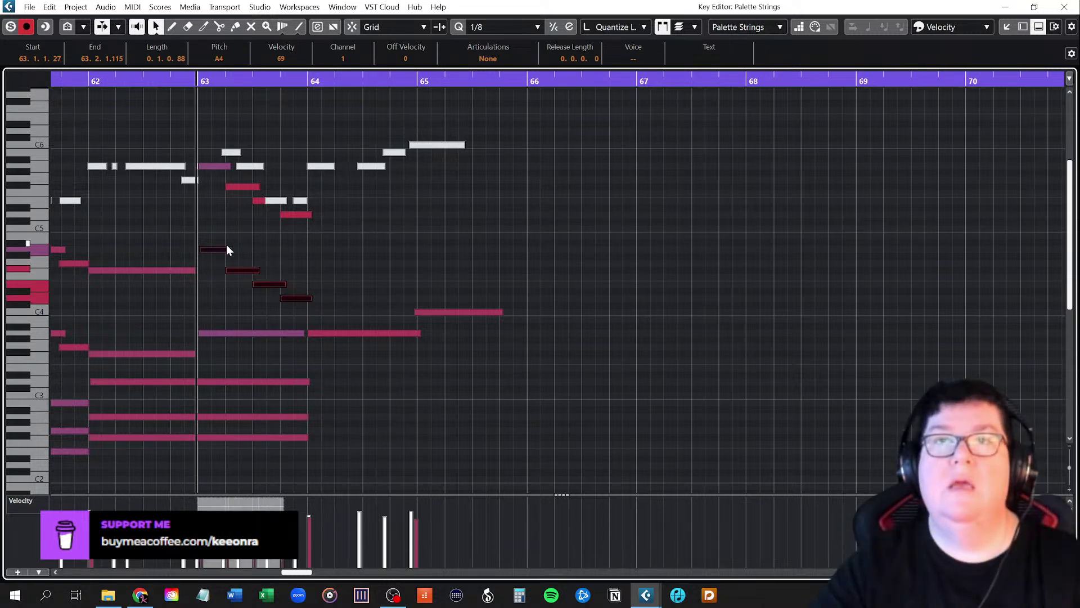
key("q")
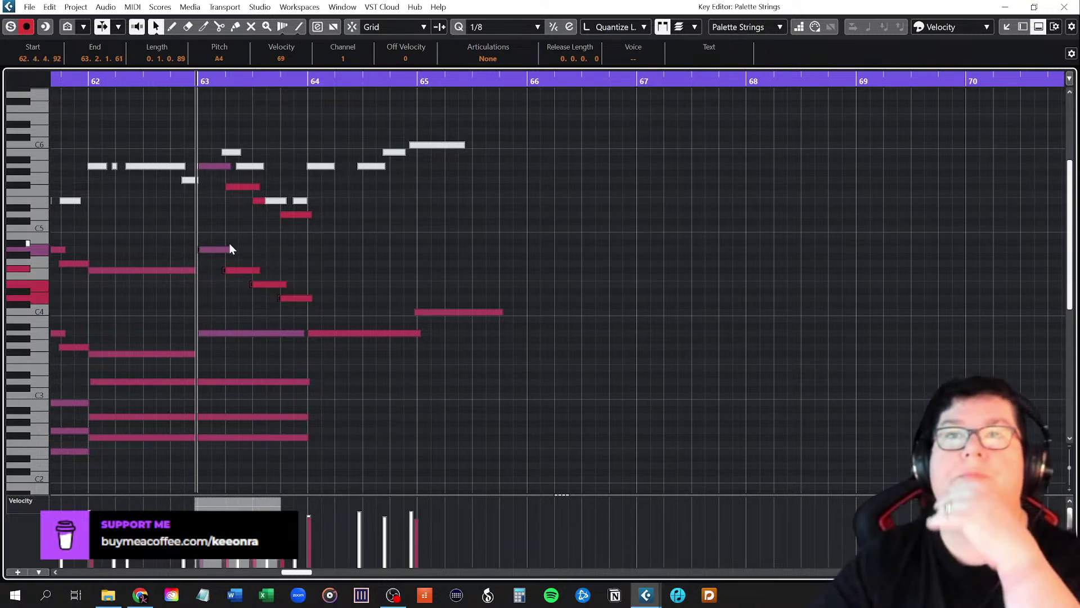
left_click_drag(228, 243, 229, 241)
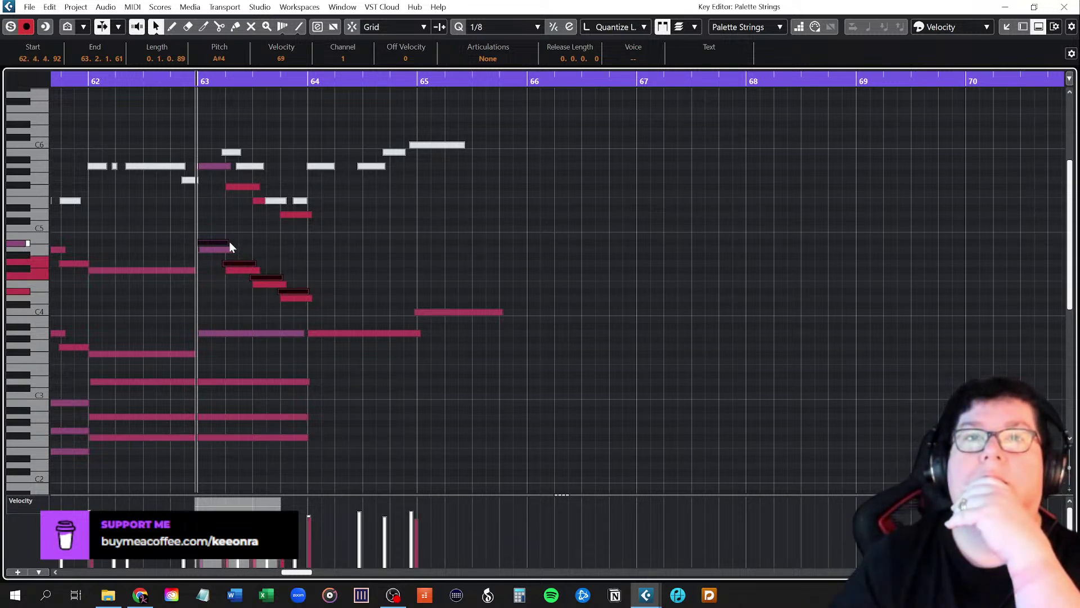
key("Up")
key("Up")
key("Up")
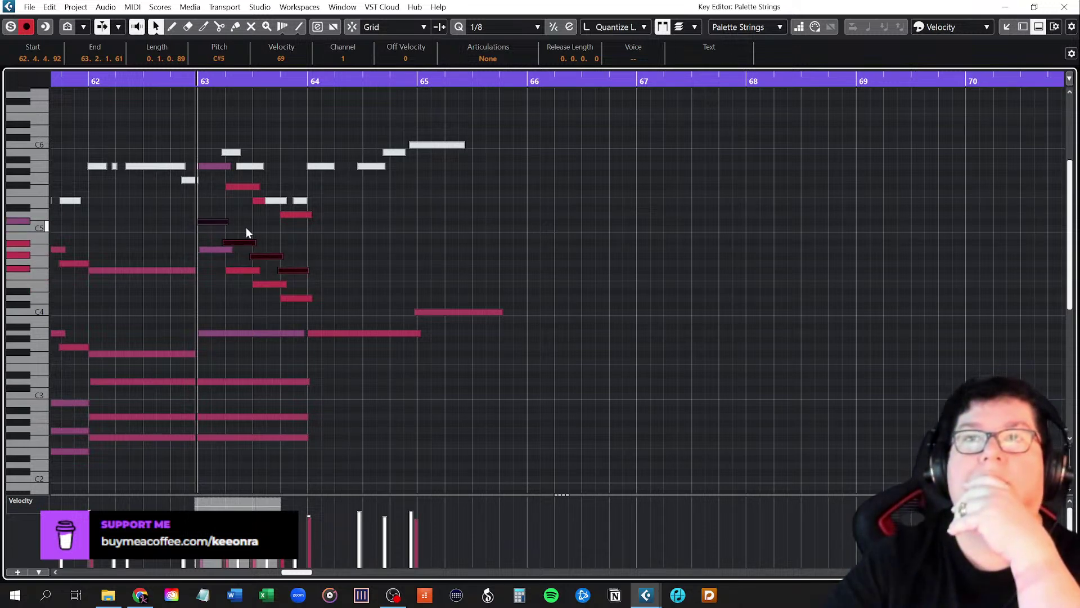
left_click(252, 222)
left_click(236, 242)
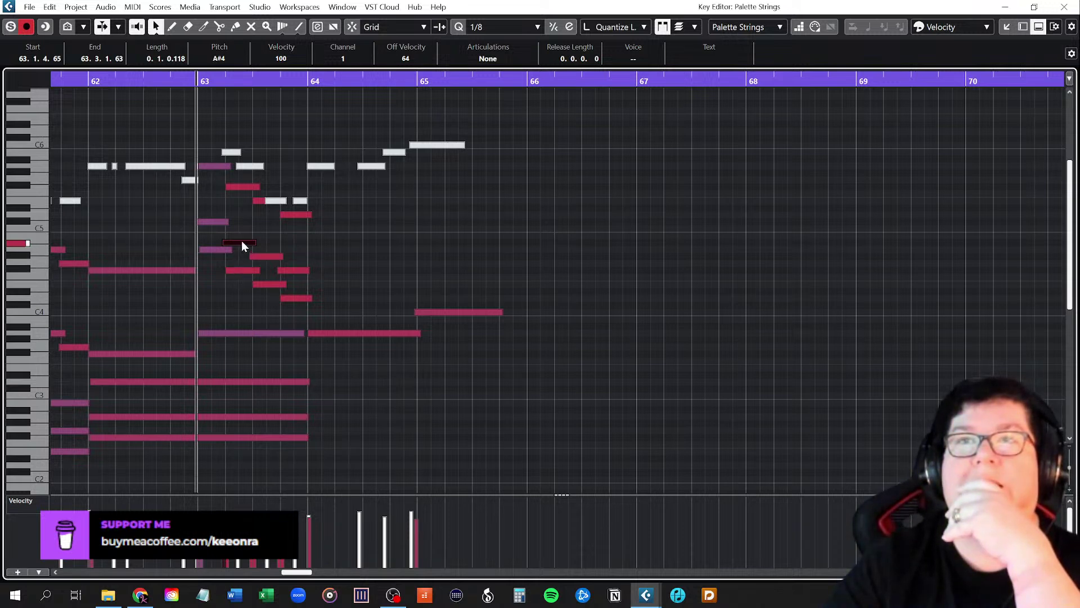
Lower the second and third notes of the harmony run in bar 63 to A4 and G4, and play back the passage
left_click_drag(242, 243, 268, 263)
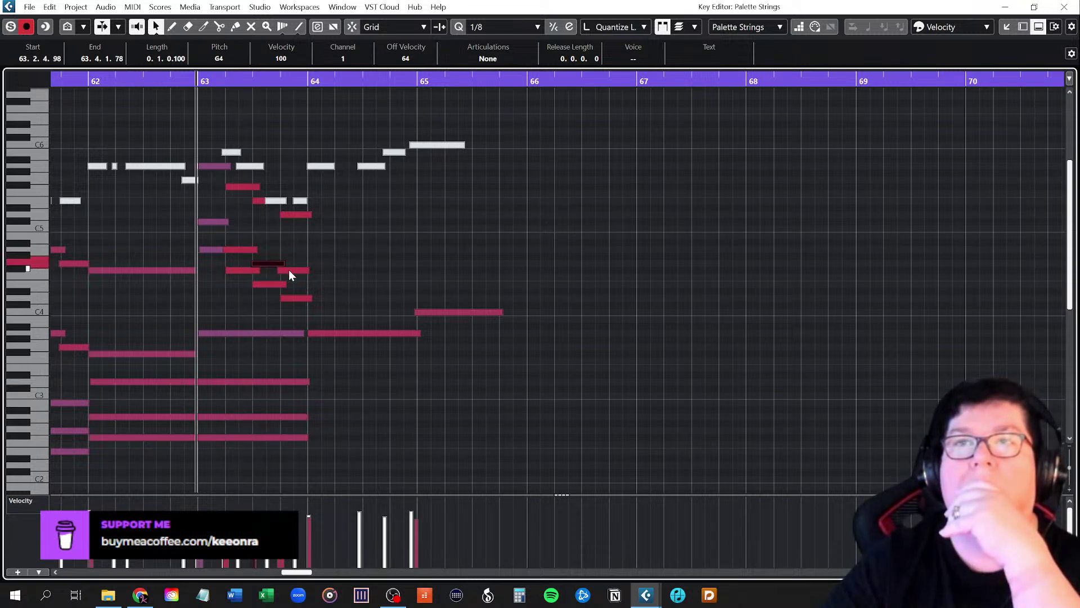
left_click(288, 270)
left_click_drag(288, 271, 290, 271)
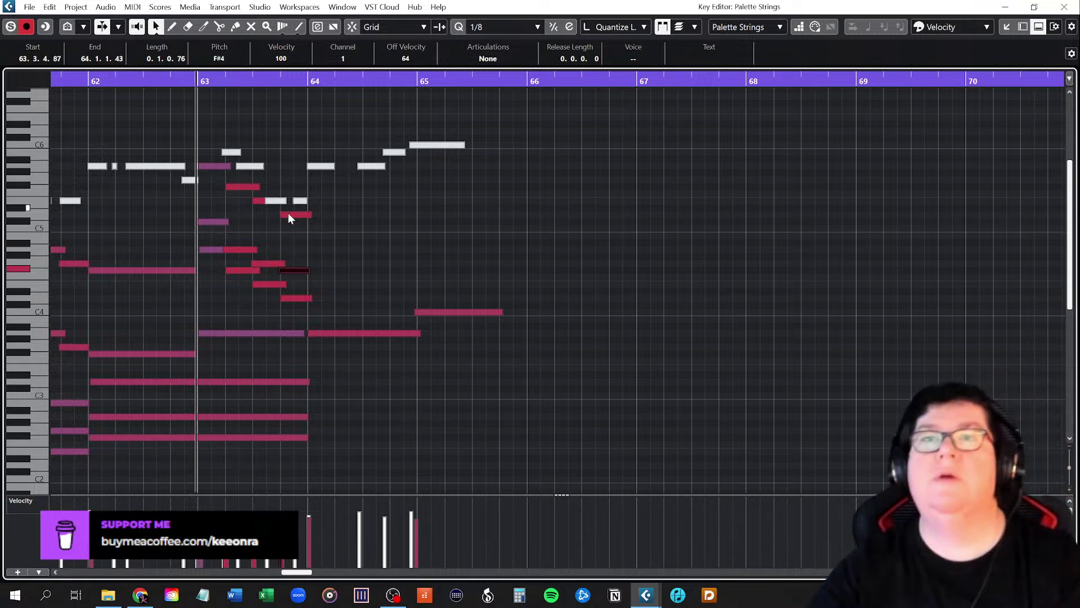
key("space")
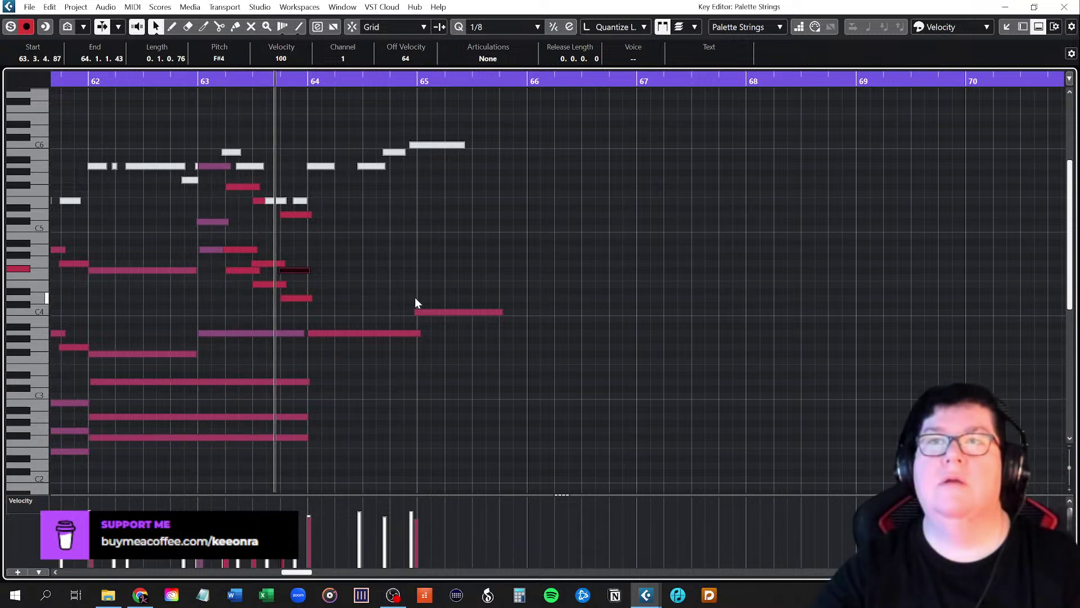
left_click(359, 272)
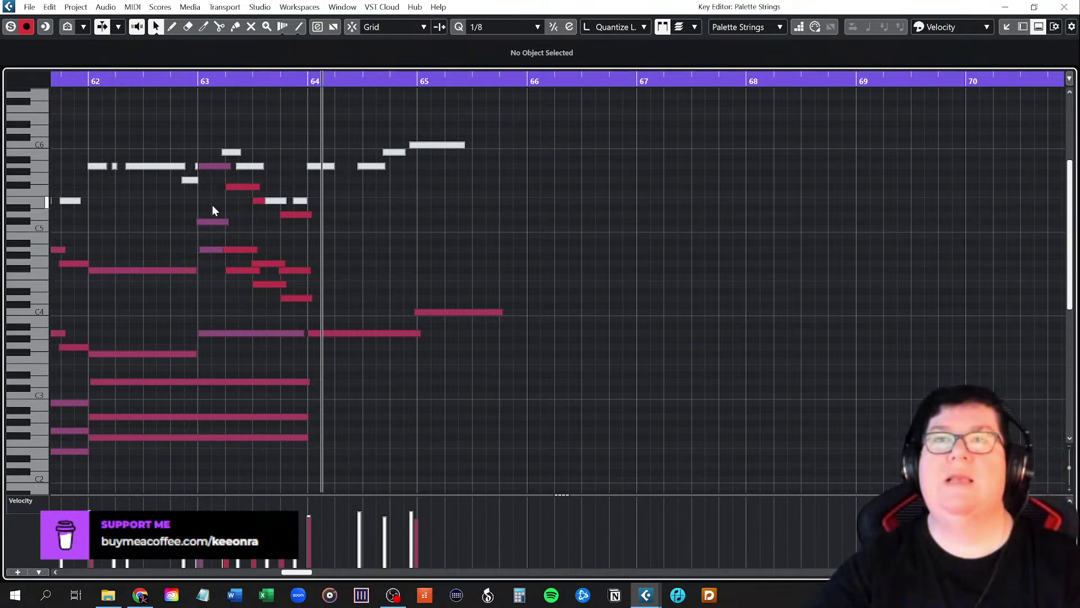
Audition the A4, D4 and A3 notes in bar 63 along with the F#5 and E5 notes of the upper run
left_click(208, 249)
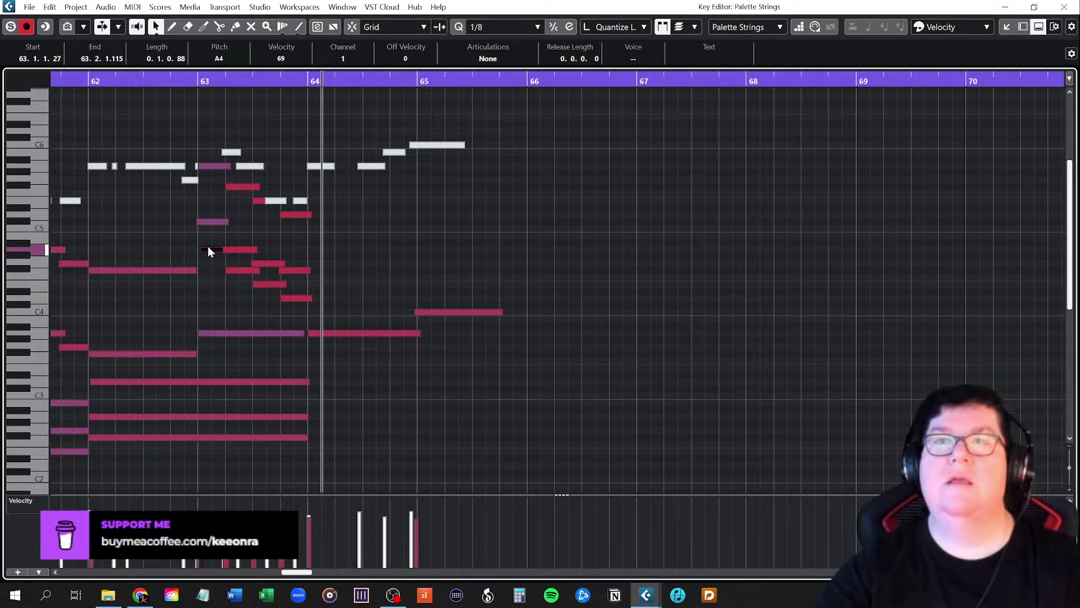
left_click(296, 300)
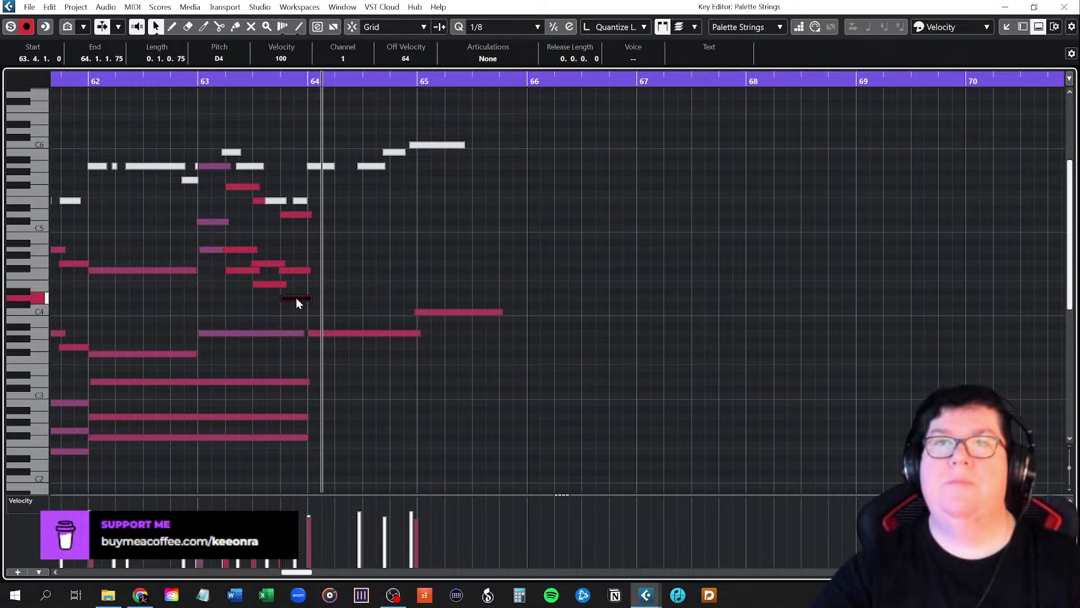
left_click(243, 333)
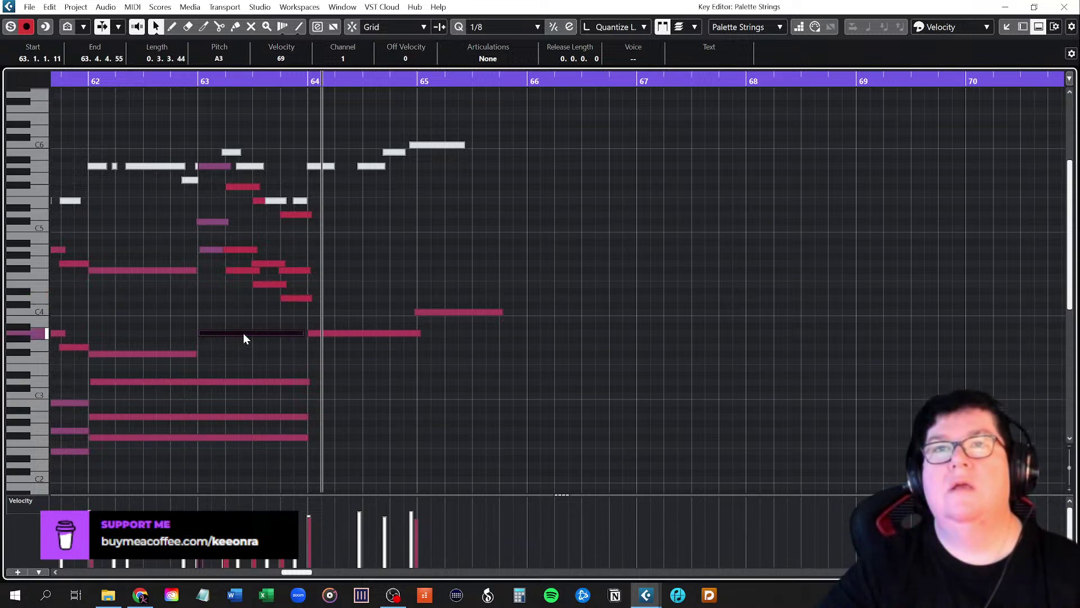
left_click(227, 172)
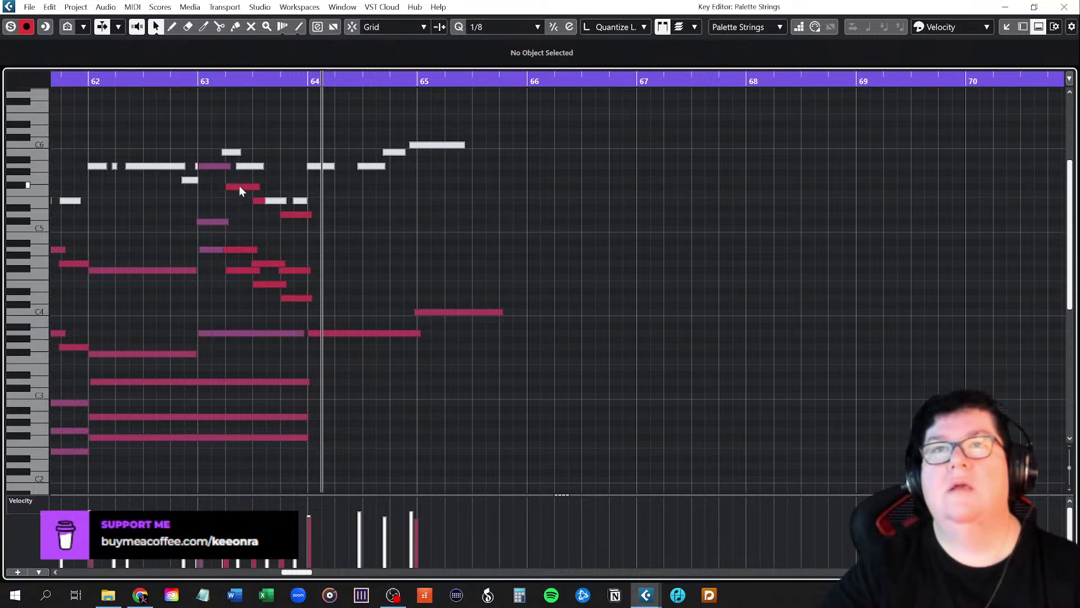
left_click(239, 186)
left_click(257, 200)
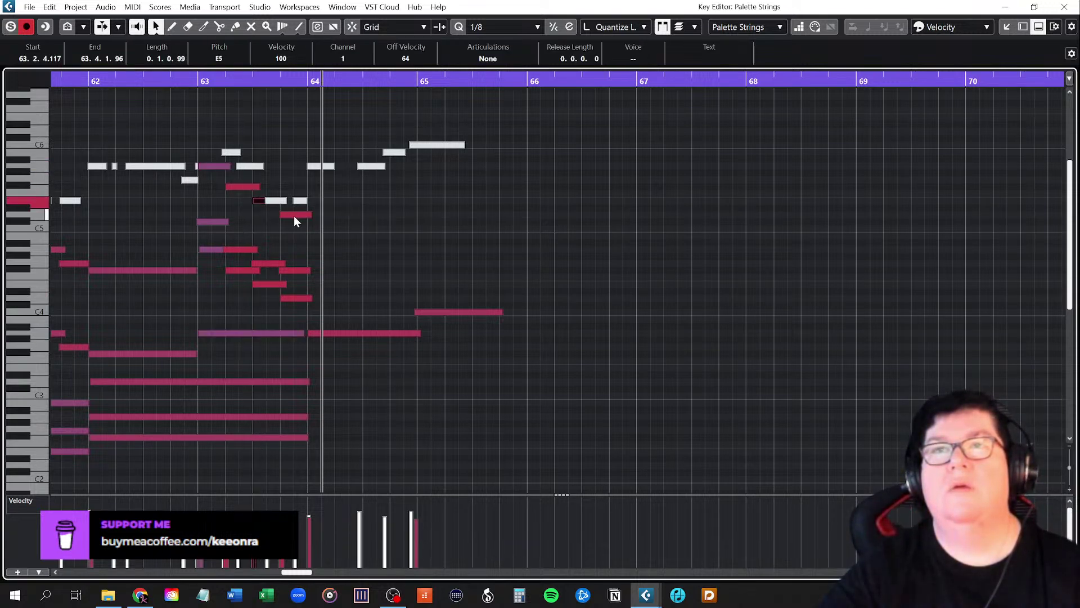
left_click(296, 239)
Audition the lower descending run from A4 to D4 in bar 63, followed by the harmony run that starts on C#5
left_click(207, 250)
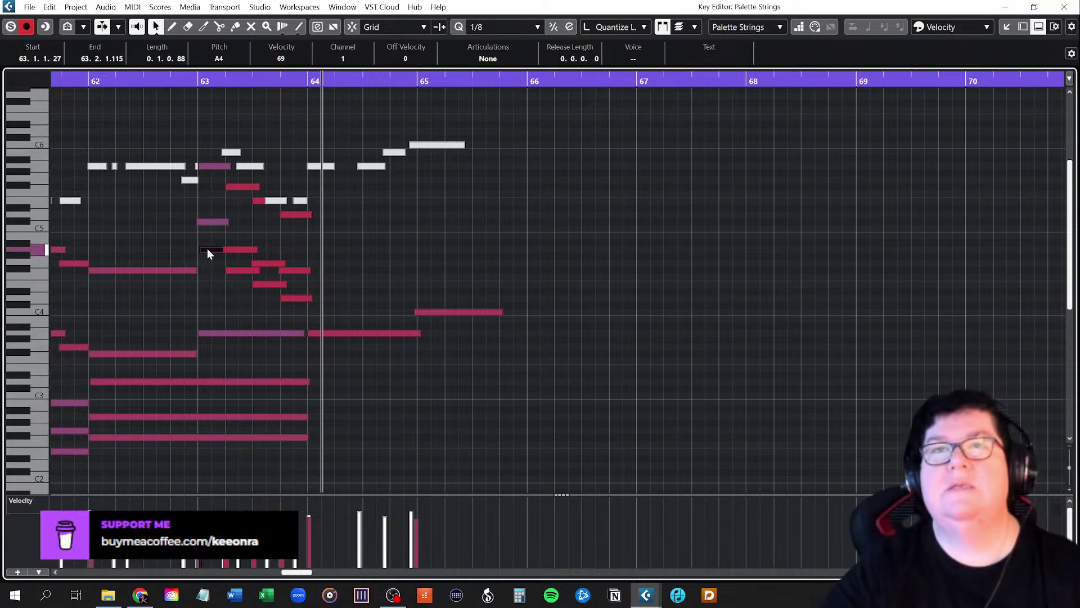
left_click(232, 264)
left_click(262, 284)
left_click(295, 298)
left_click(220, 222)
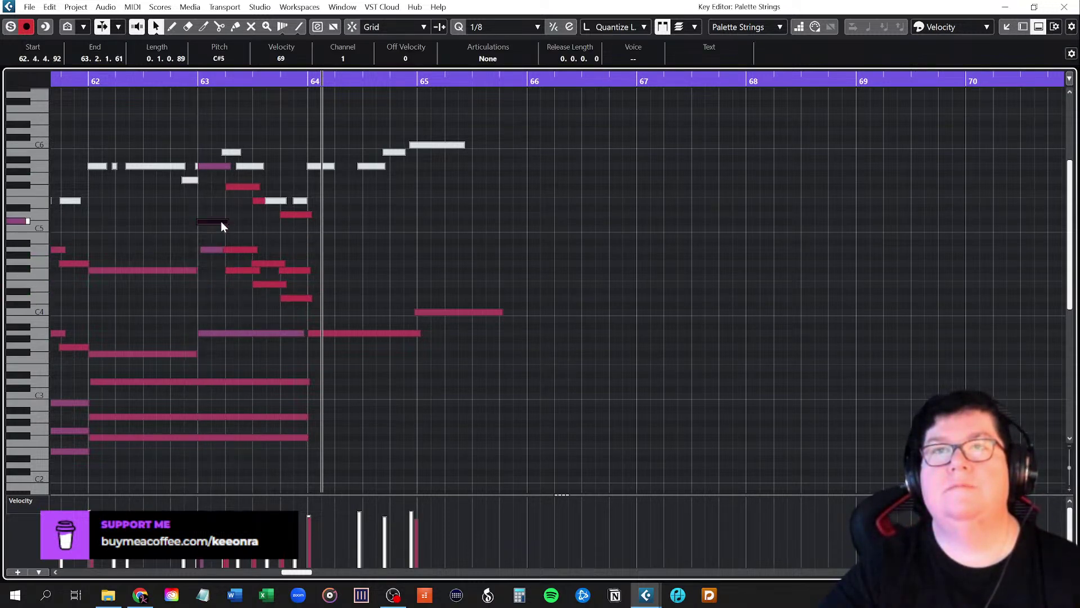
left_click(239, 245)
left_click(241, 249)
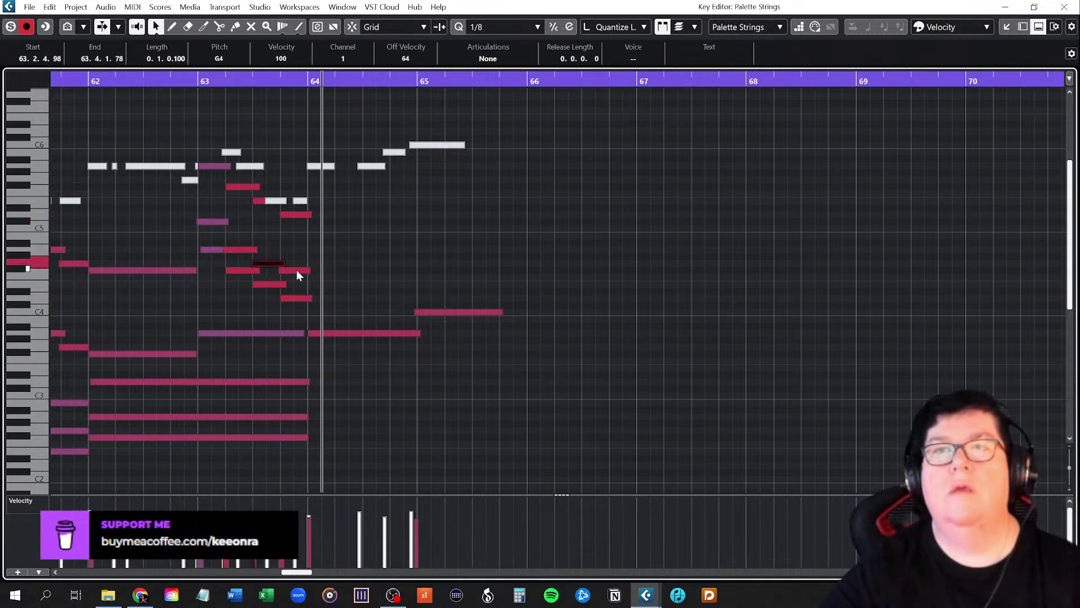
Delete the lower run's A4, F#4, E4 and D4 notes from bar 63 and play back the passage
left_click(209, 250)
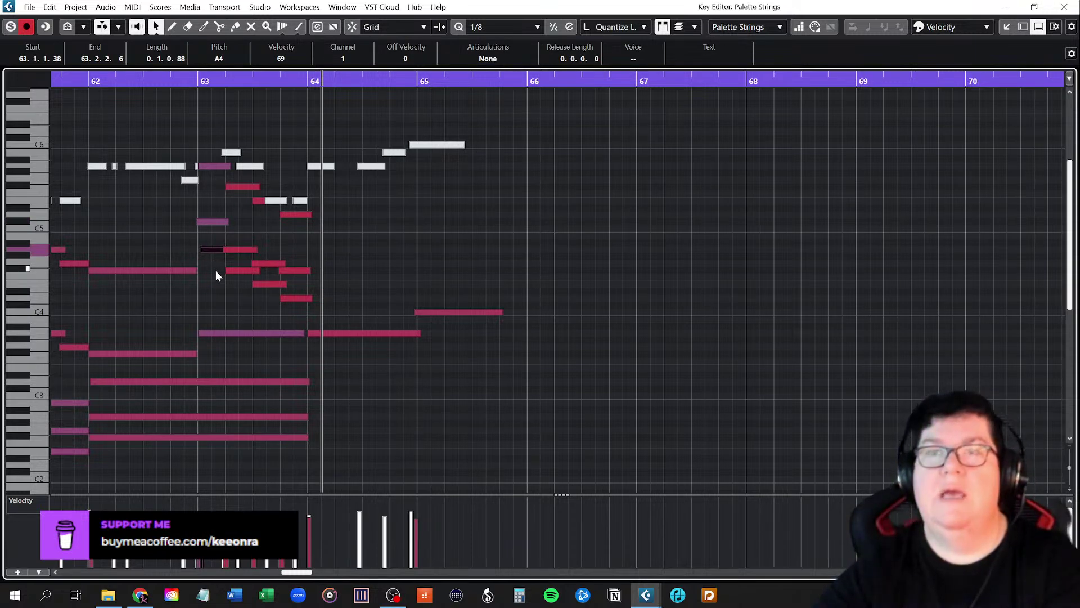
key("Delete")
left_click(243, 271)
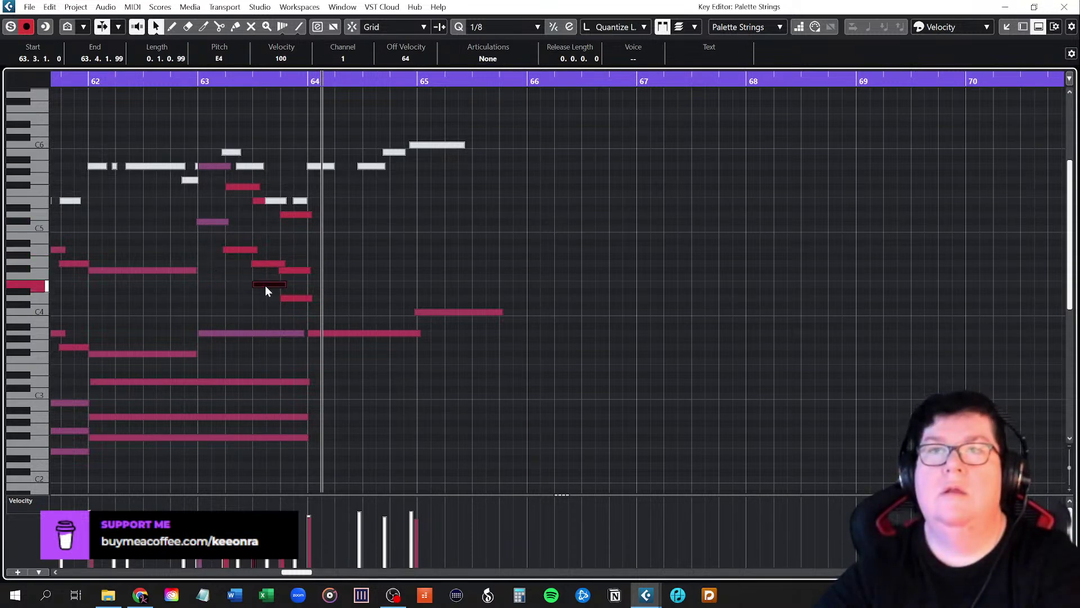
key("Delete")
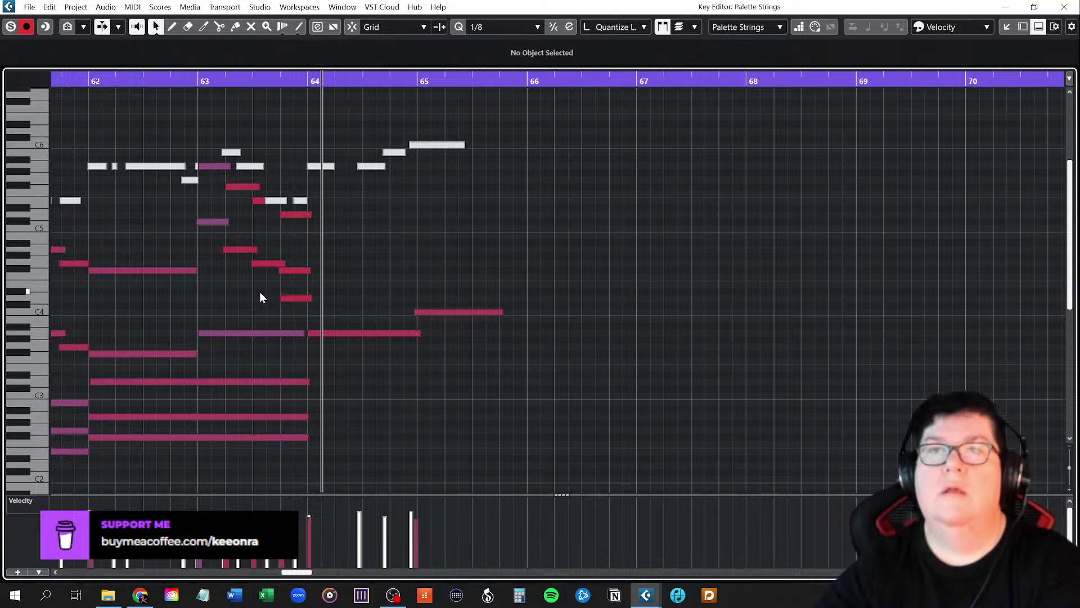
left_click(293, 298)
key("Delete")
key("space")
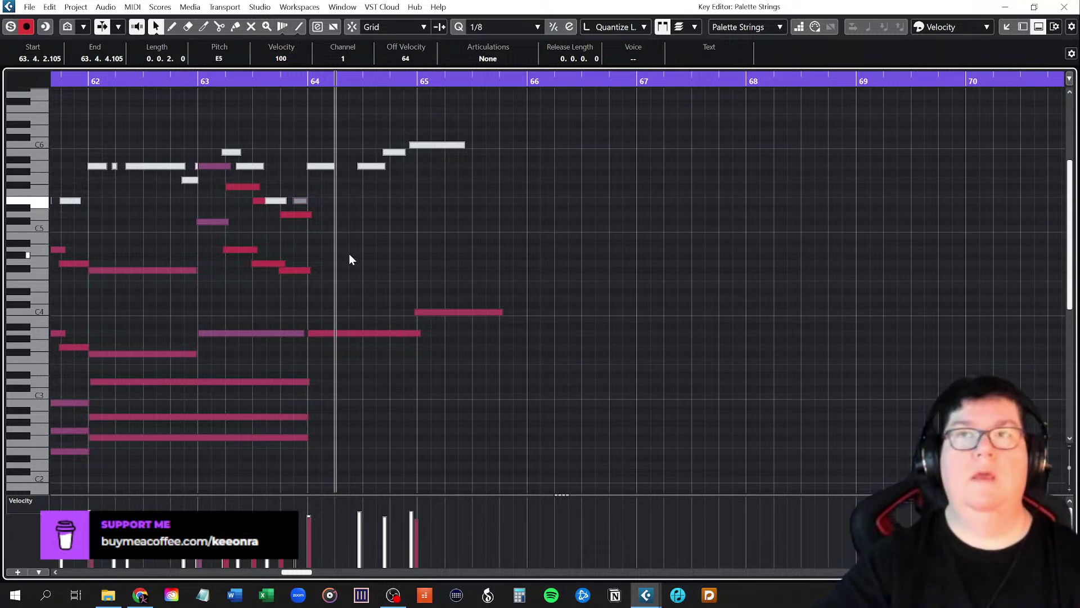
Audition the sustained A3, D3, A2, F#2 and D1 notes that sound beneath the runs in bar 63
left_click_drag(253, 333, 253, 336)
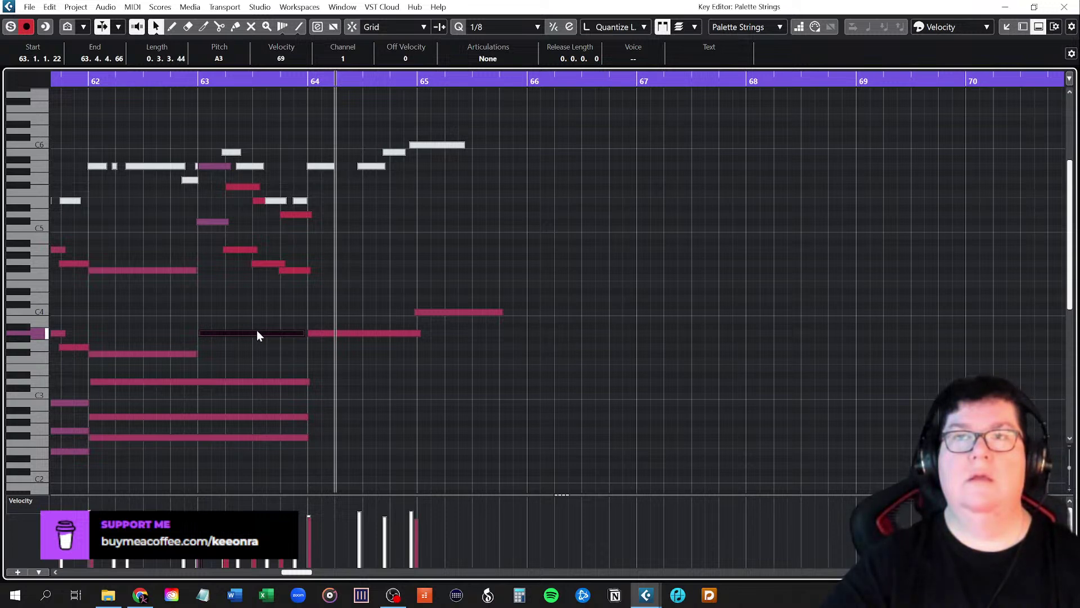
left_click_drag(238, 377, 234, 414)
left_click(235, 437)
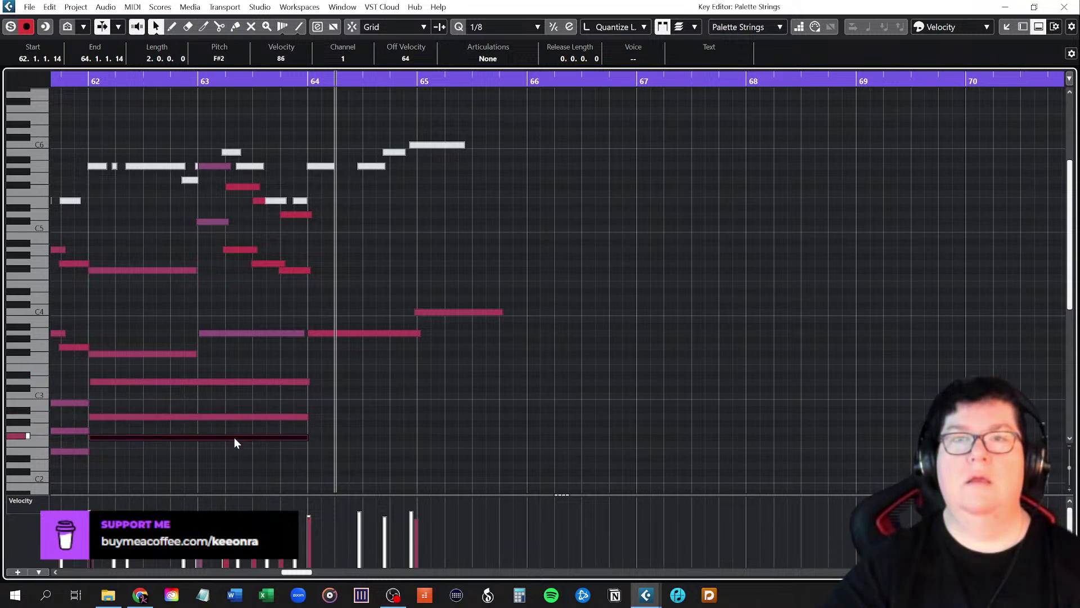
scroll(247, 432, "down", 5)
left_click(251, 306)
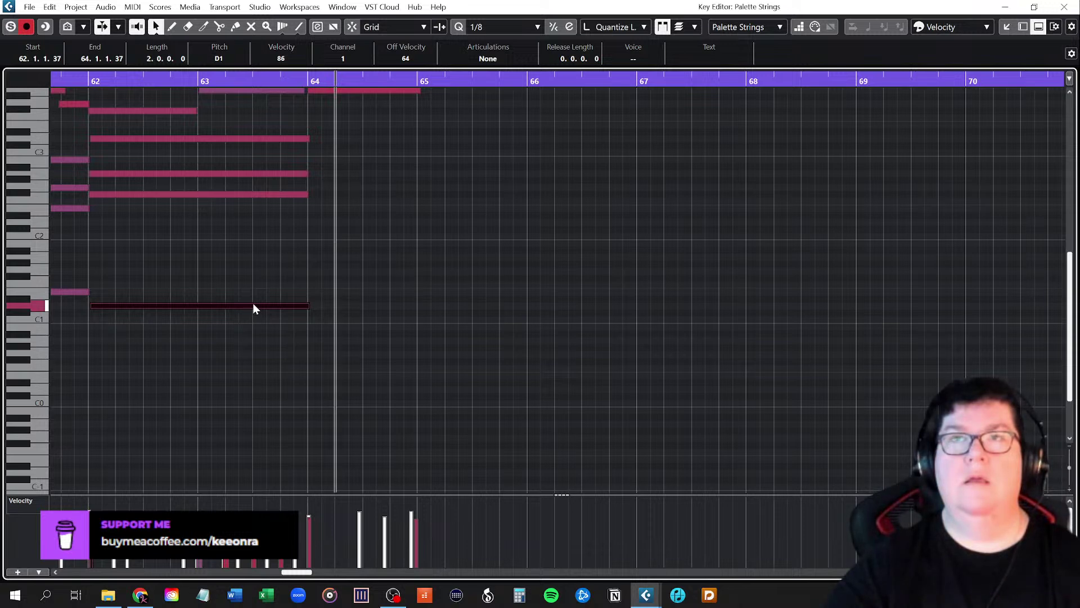
Compare the A3 note with the A5 and C#5 notes at the start of bar 63 by auditioning each one
scroll(253, 303, "up", 4)
scroll(256, 315, "up", 4)
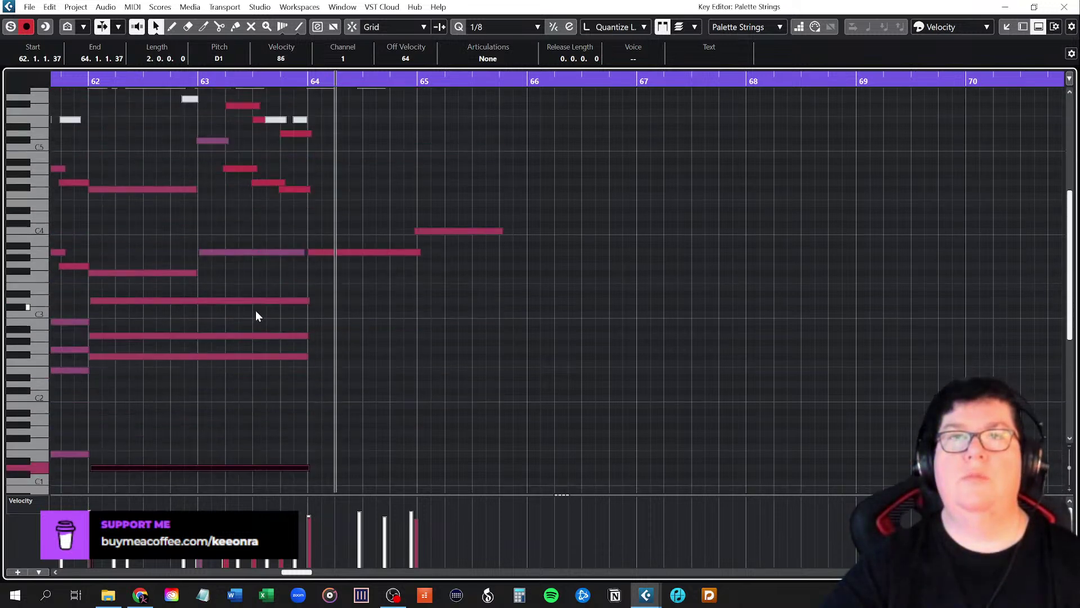
scroll(248, 294, "up", 4)
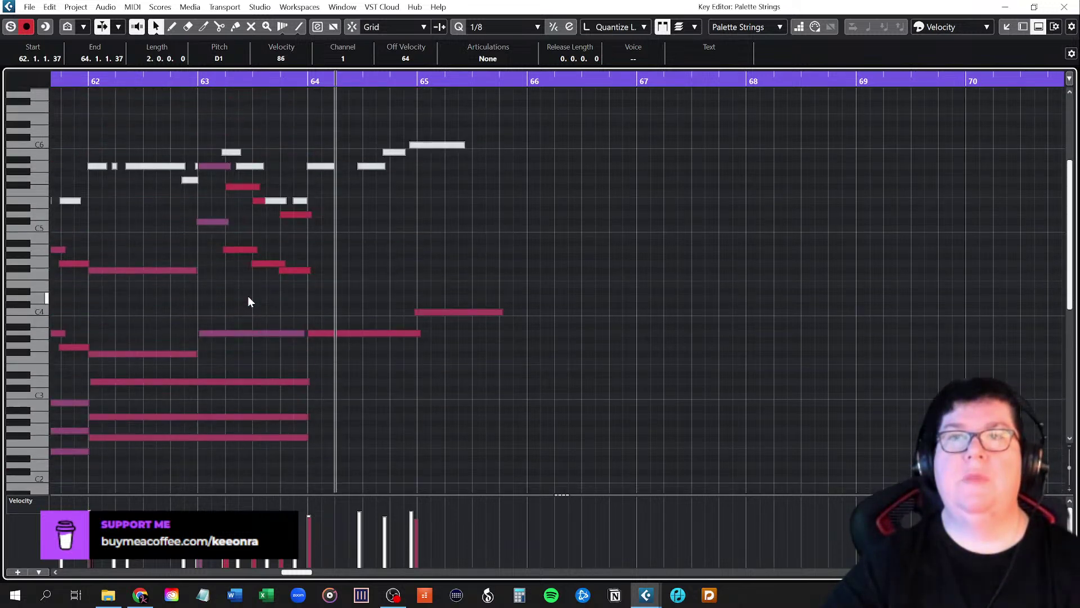
left_click(245, 333)
left_click(222, 166)
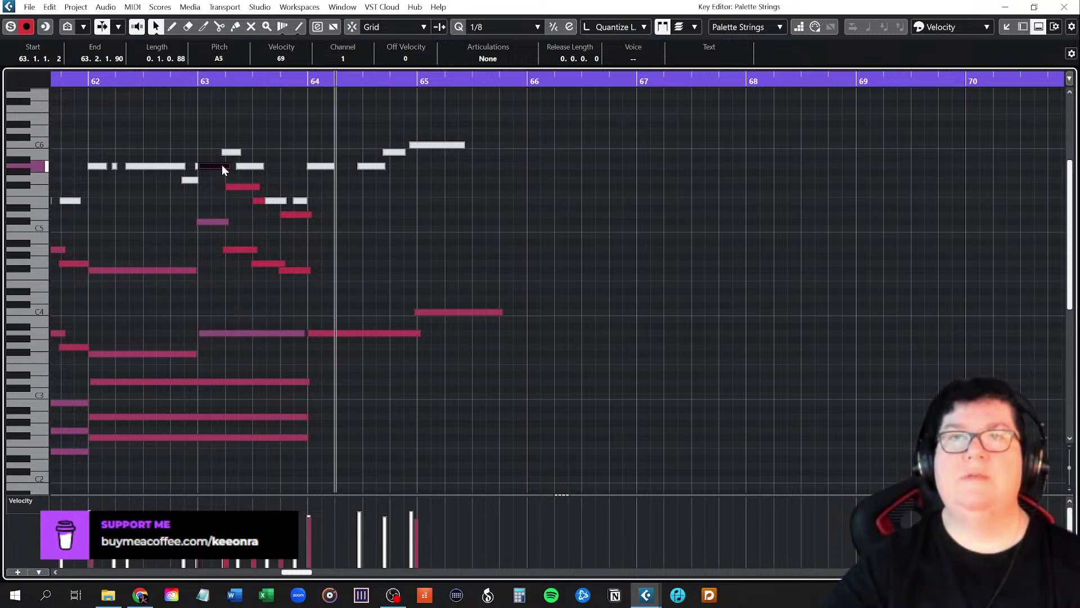
left_click(218, 219)
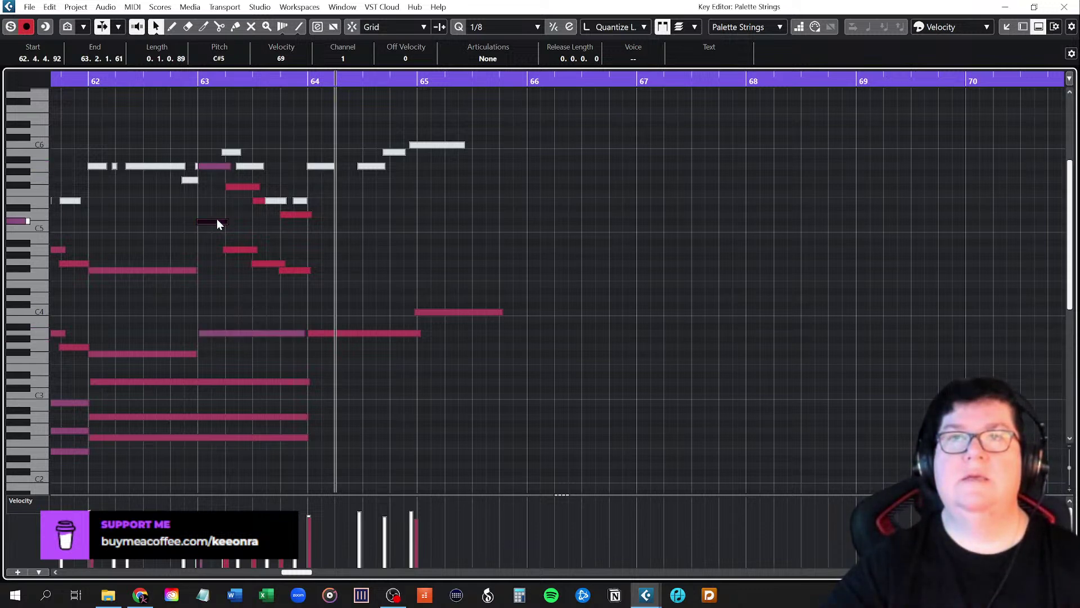
left_click(245, 332)
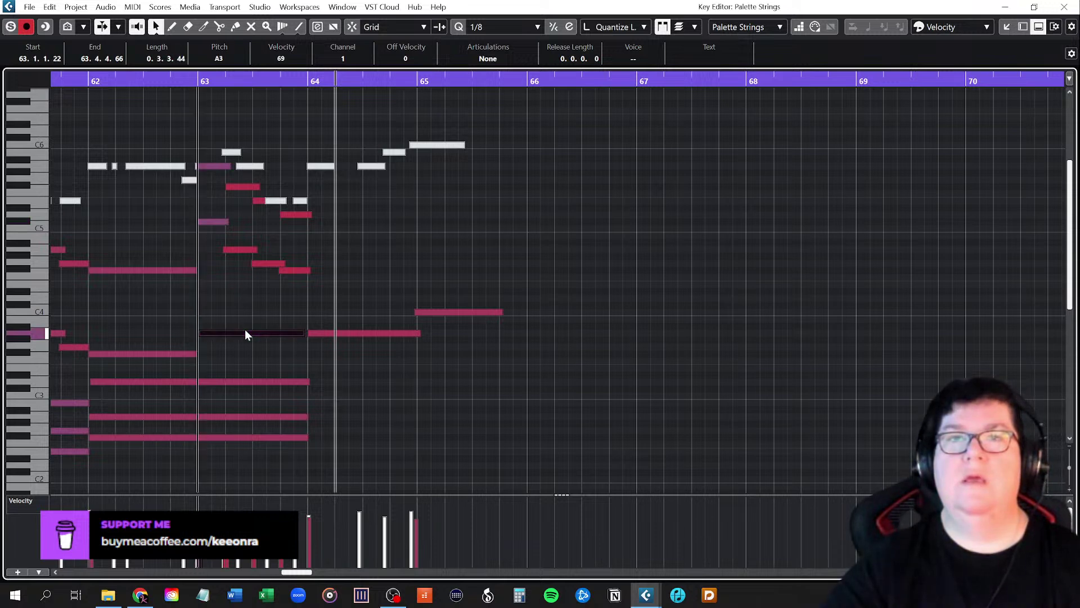
Audition the sustained D3, A2 and F#2 chord notes spanning bars 62 and 63
scroll(253, 366, "down", 4)
scroll(250, 358, "down", 4)
scroll(245, 329, "up", 4)
left_click(236, 301)
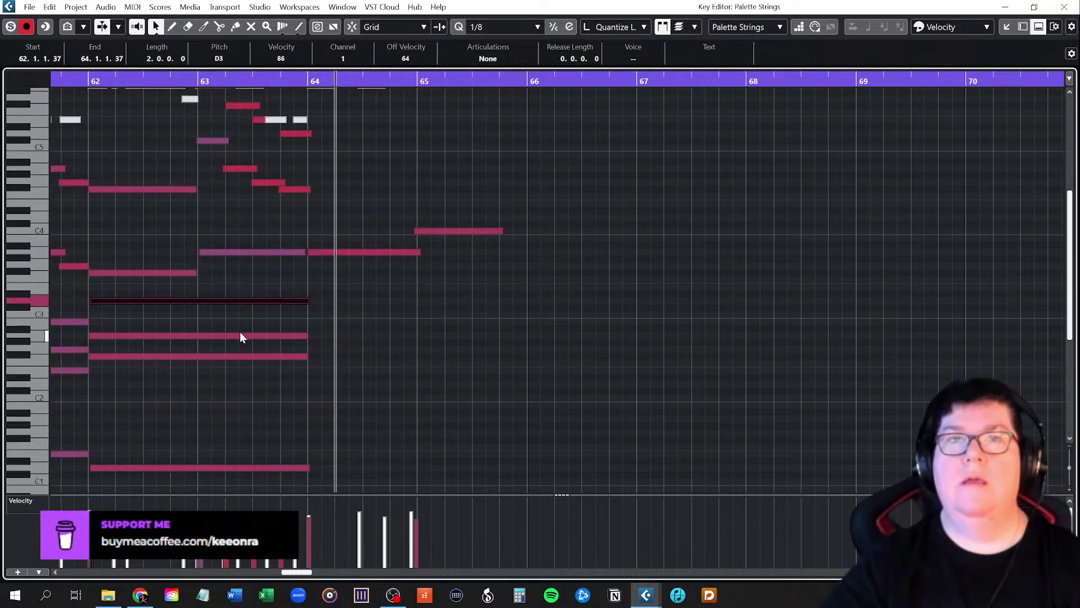
left_click_drag(240, 335, 240, 334)
left_click(244, 354)
left_click(244, 354)
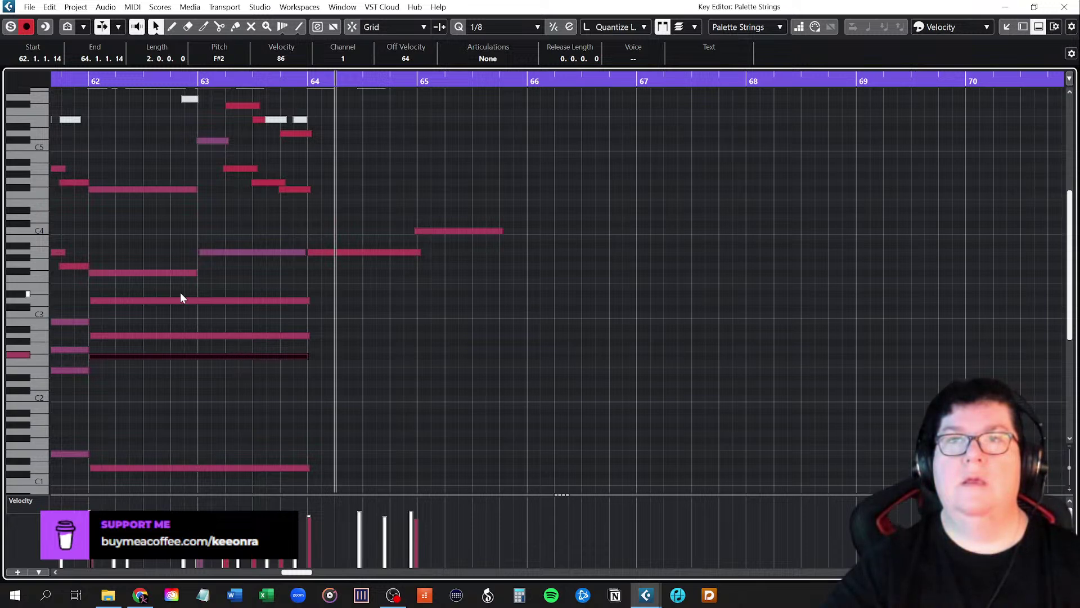
Mute the sustained D3 and A2 notes spanning bars 62 and 63, and audition the D1 bass note
right_click(240, 294)
left_click(338, 289)
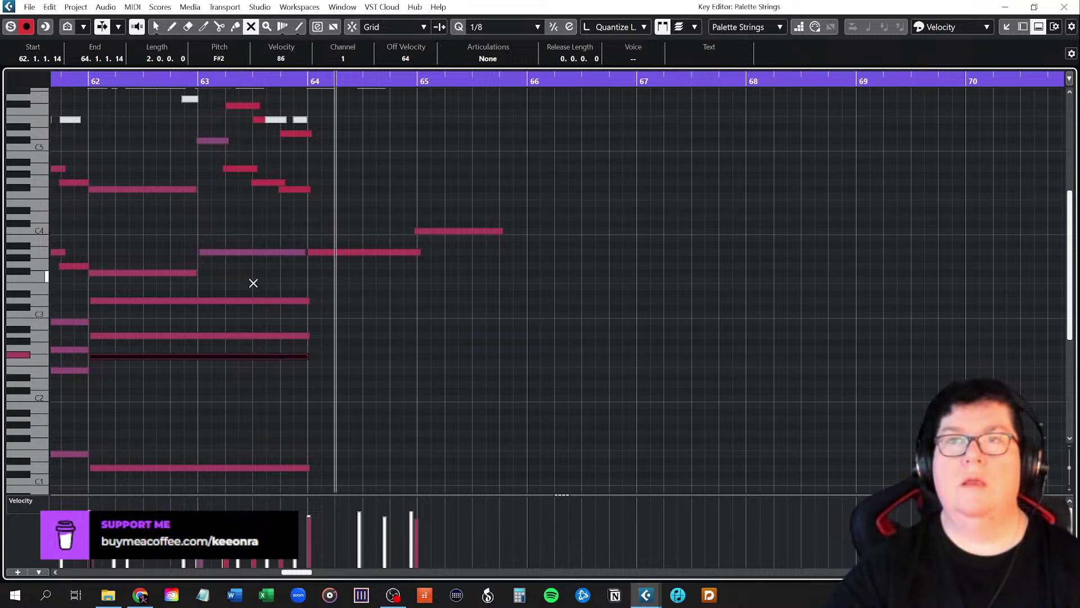
left_click_drag(190, 292, 237, 340)
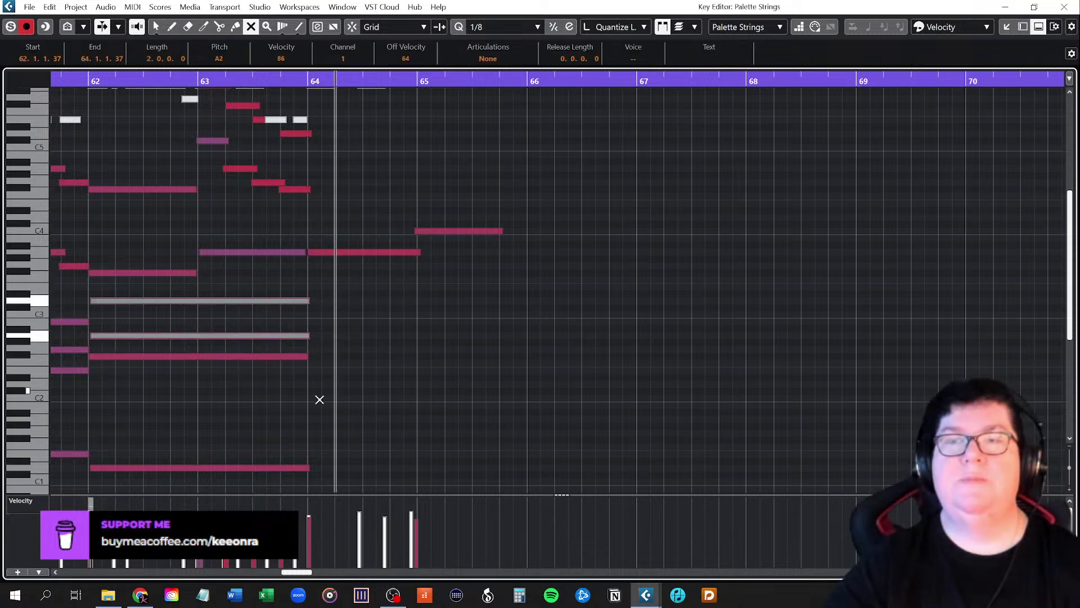
scroll(313, 413, "down", 4)
scroll(313, 412, "up", 2)
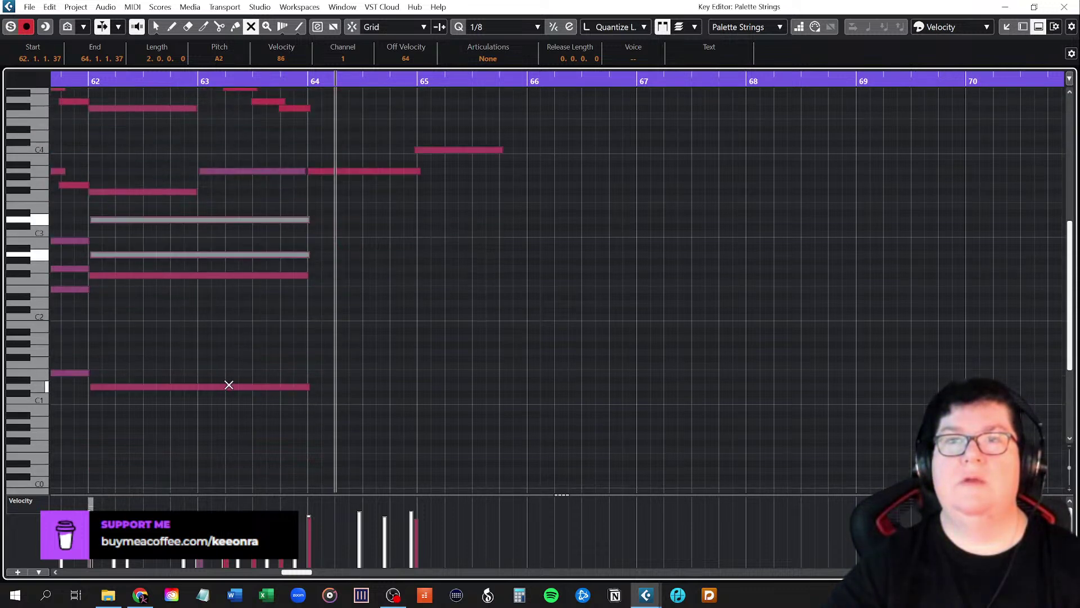
right_click(264, 404)
left_click(264, 404)
left_click(287, 433)
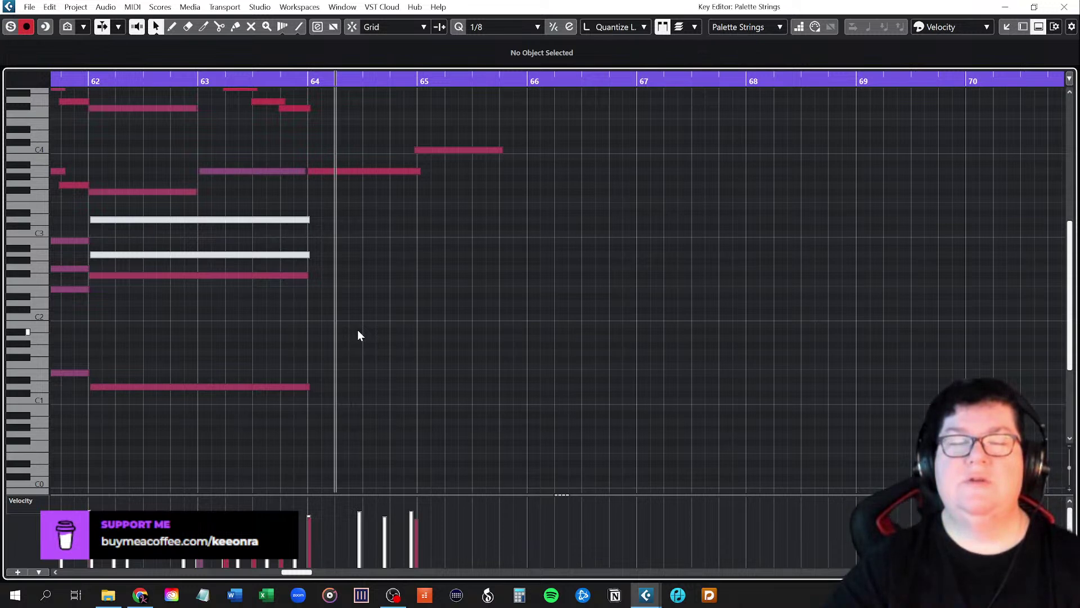
left_click(272, 386)
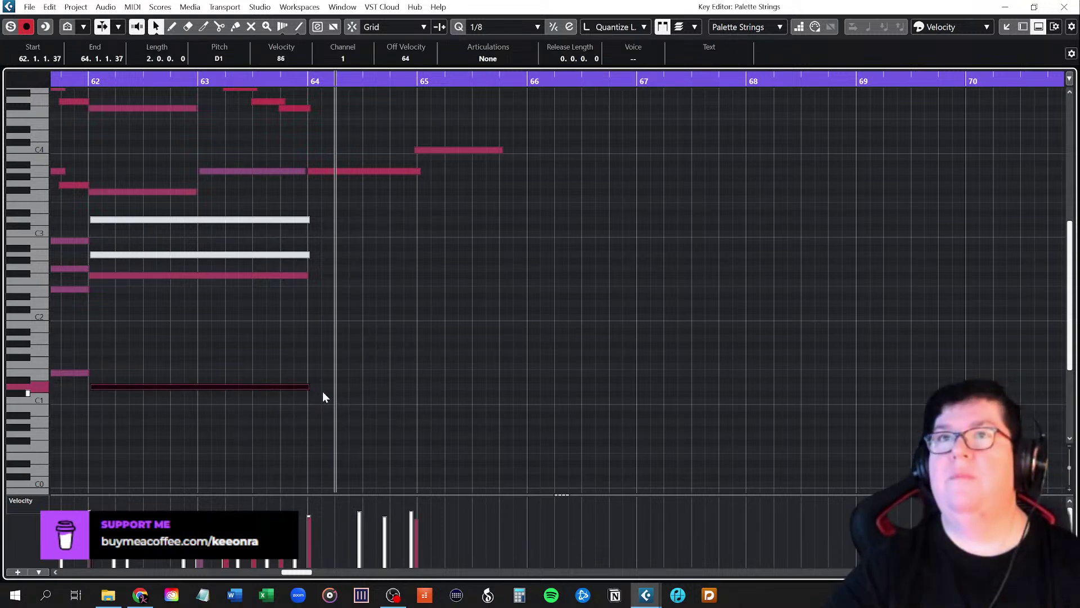
left_click(409, 407)
Reopen the Palette Strings part in the Key Editor with the project cursor set to the start of bar 58
left_click(1064, 7)
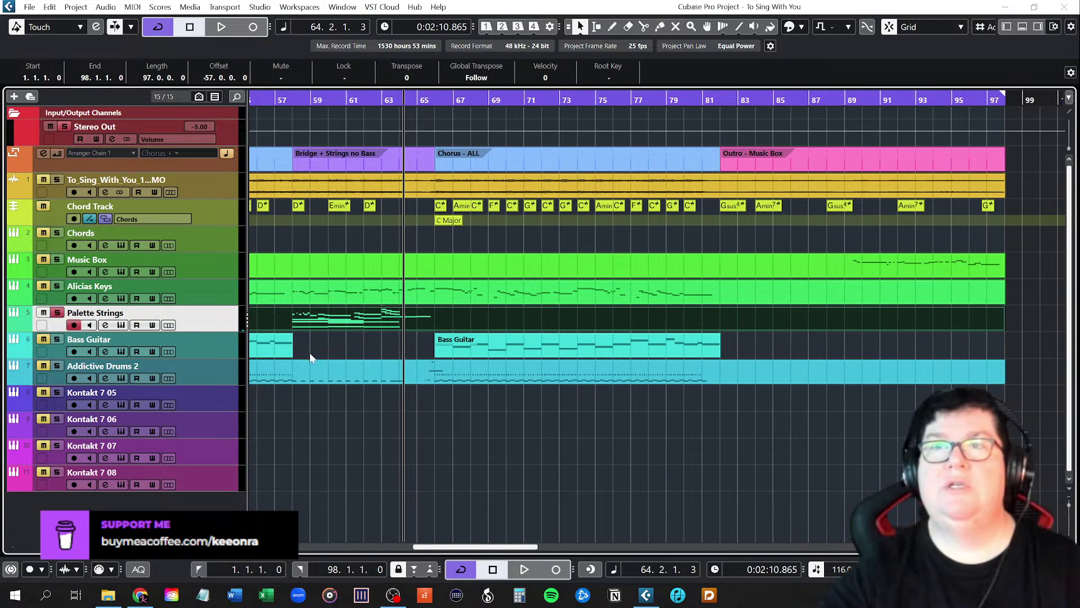
left_click(286, 102)
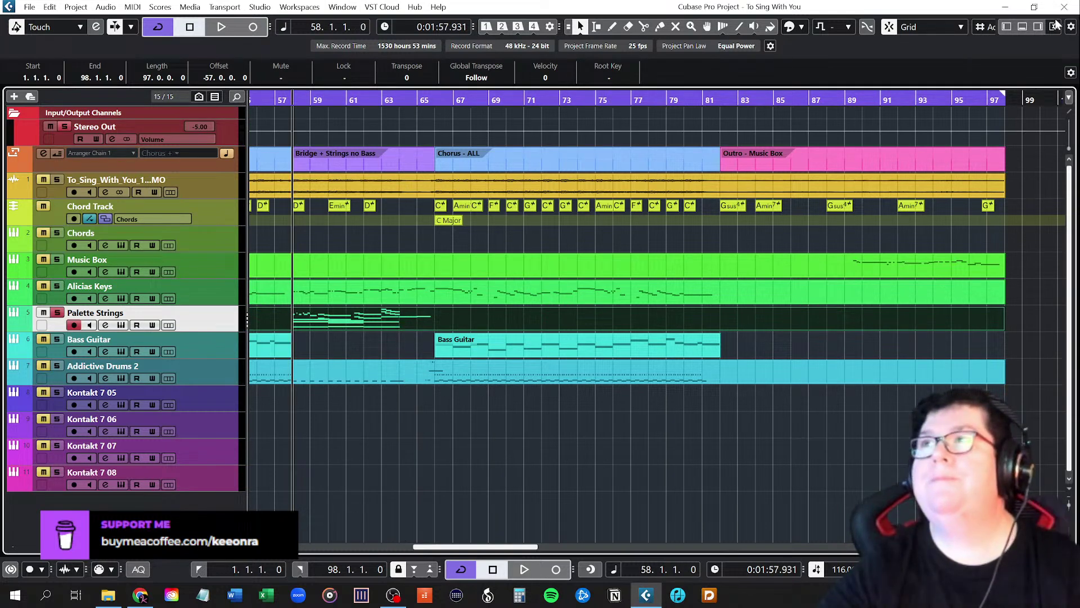
double_click(324, 319)
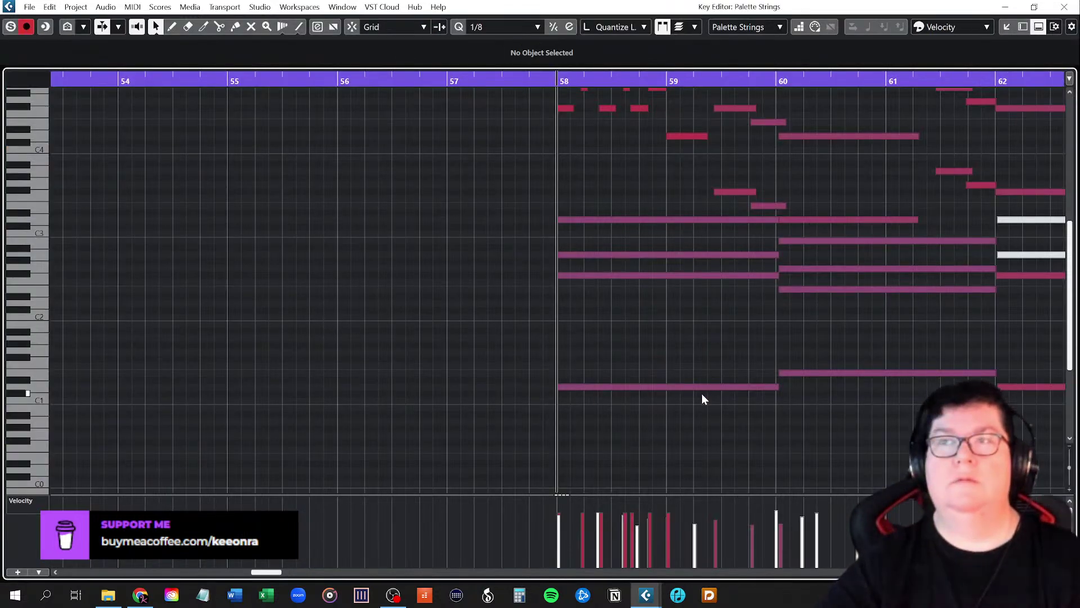
scroll(699, 396, "up", 2, "ctrl")
scroll(699, 396, "down", 4, "ctrl")
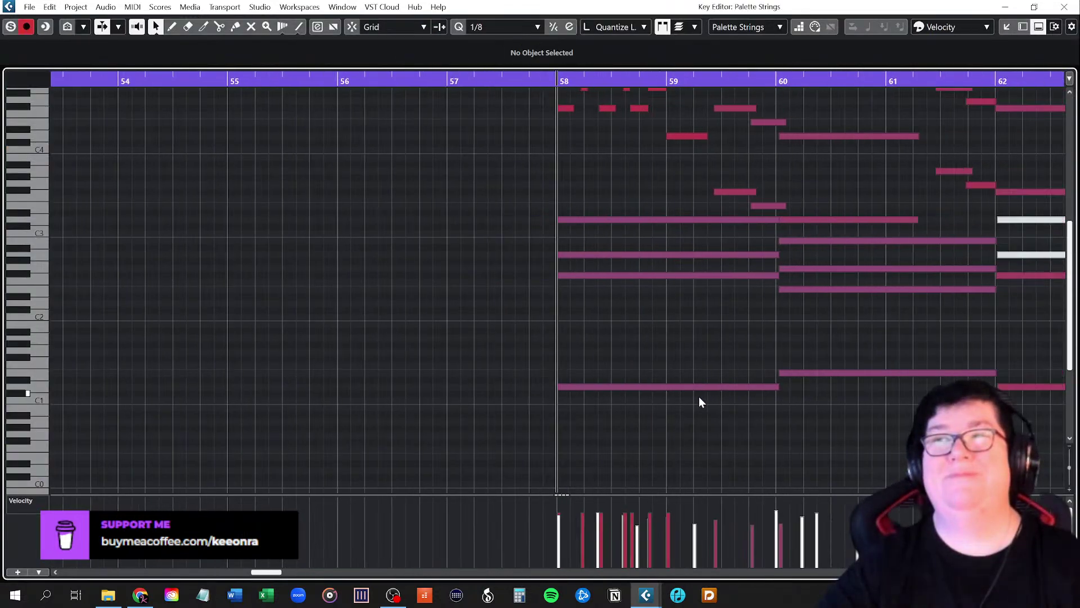
Play the soloed Palette Strings part from bar 58 through bar 65 twice to check the thinned chords
scroll(699, 396, "left", 2)
scroll(699, 396, "right", 6)
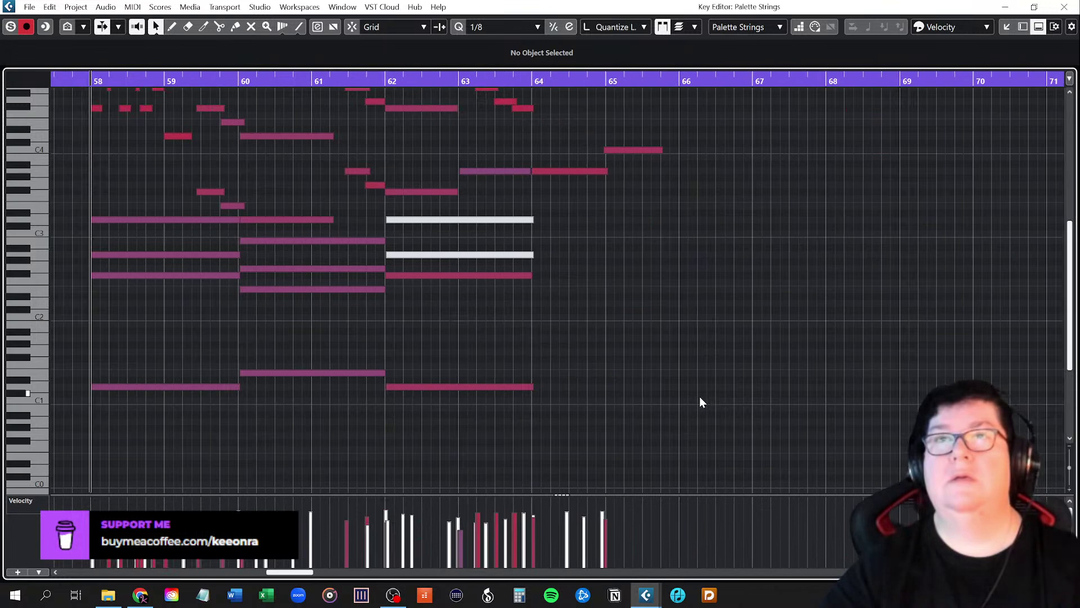
scroll(646, 403, "up", 2)
scroll(646, 403, "up", 2)
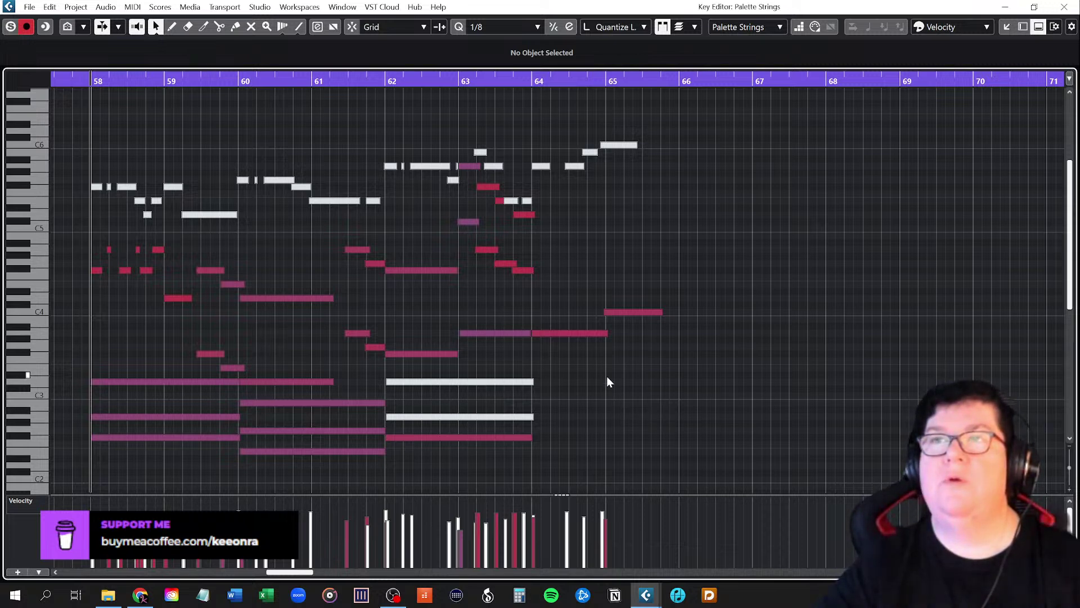
key("space")
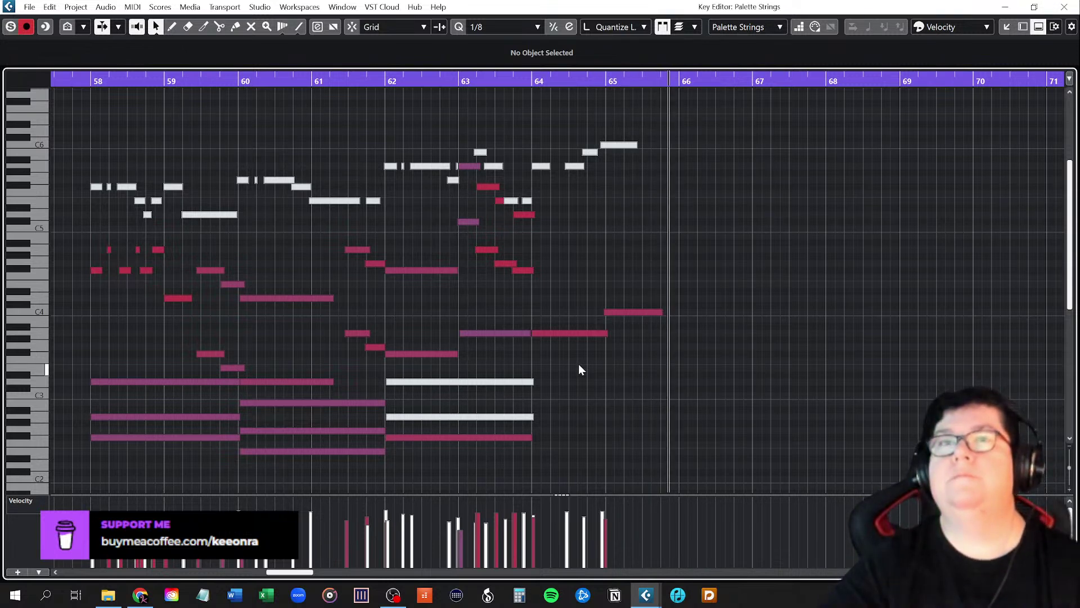
left_click(93, 79)
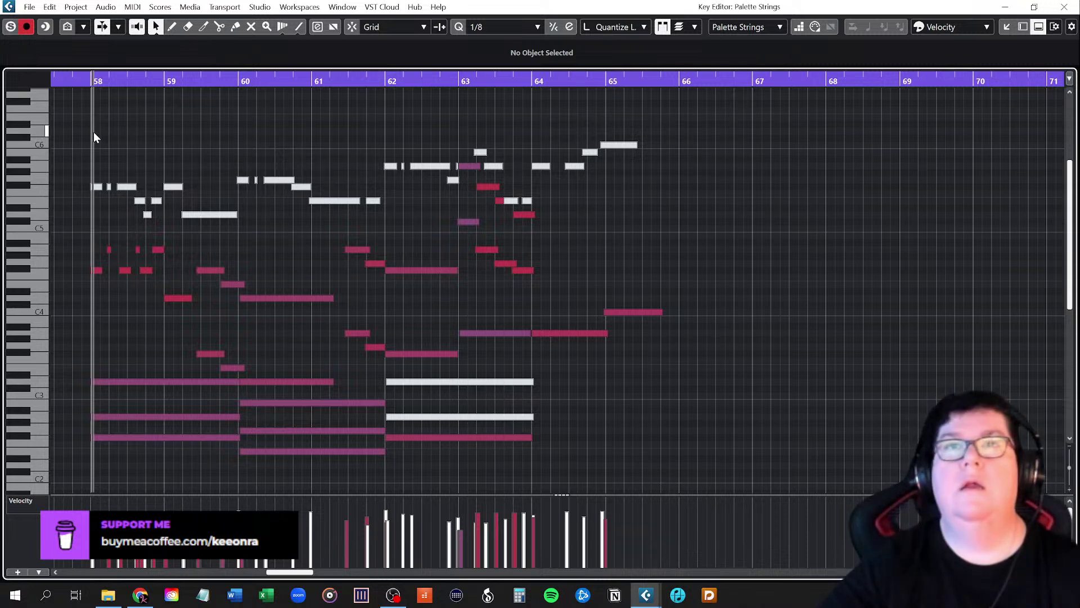
key("space")
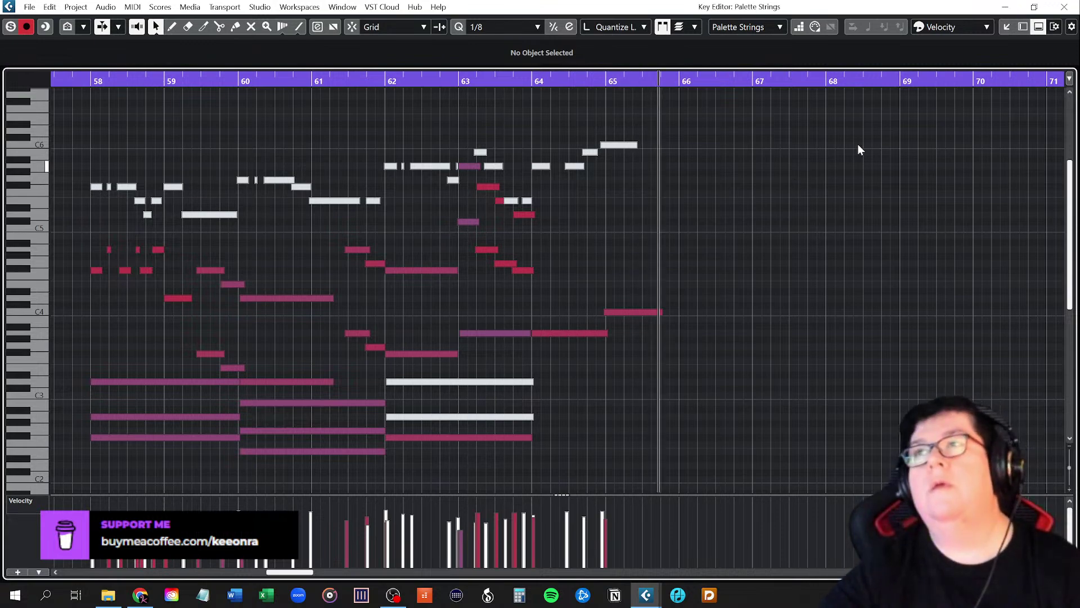
Unsolo the Palette Strings track and reopen its part in the Key Editor with the project cursor at bar 58
left_click(1065, 7)
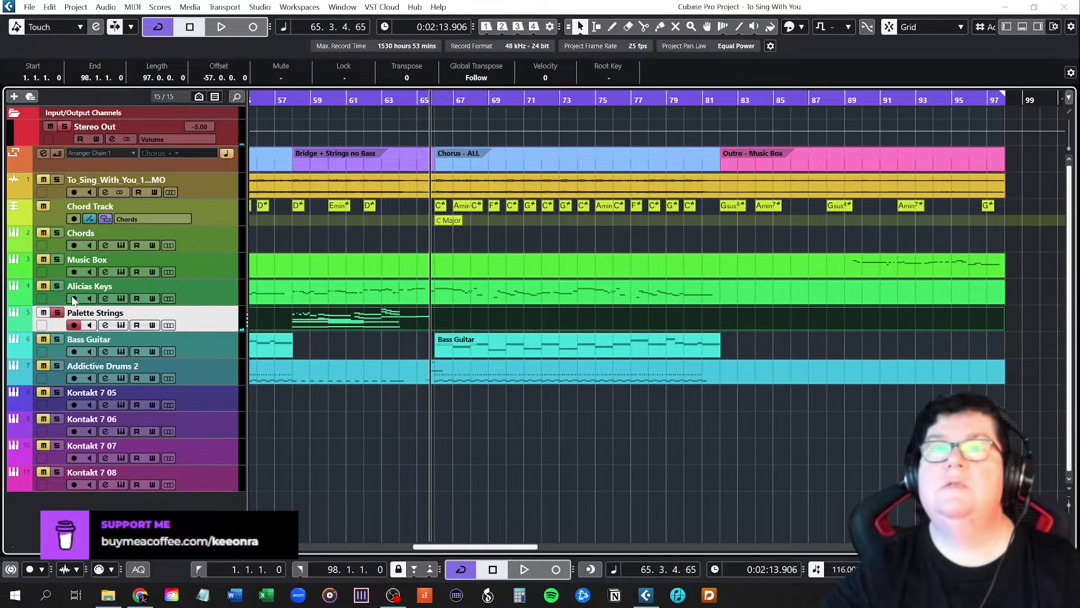
left_click(394, 381)
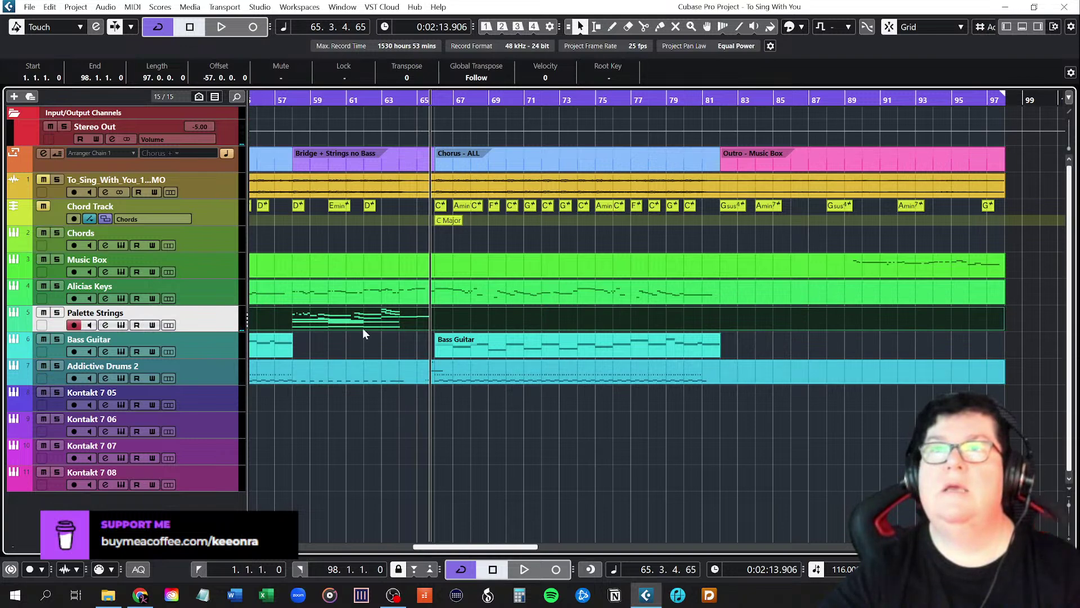
left_click(290, 100)
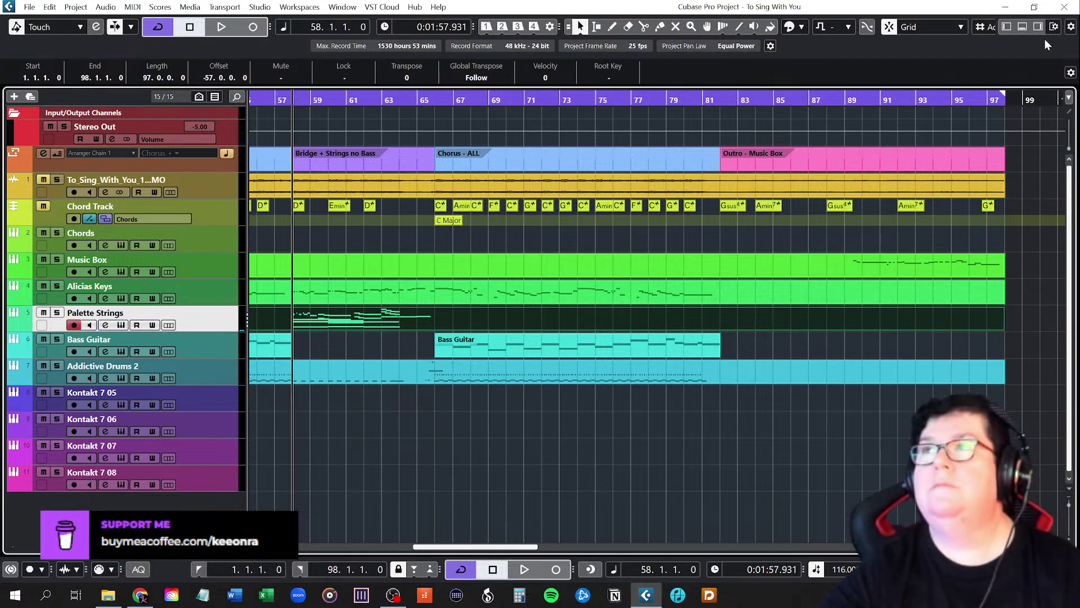
double_click(336, 323)
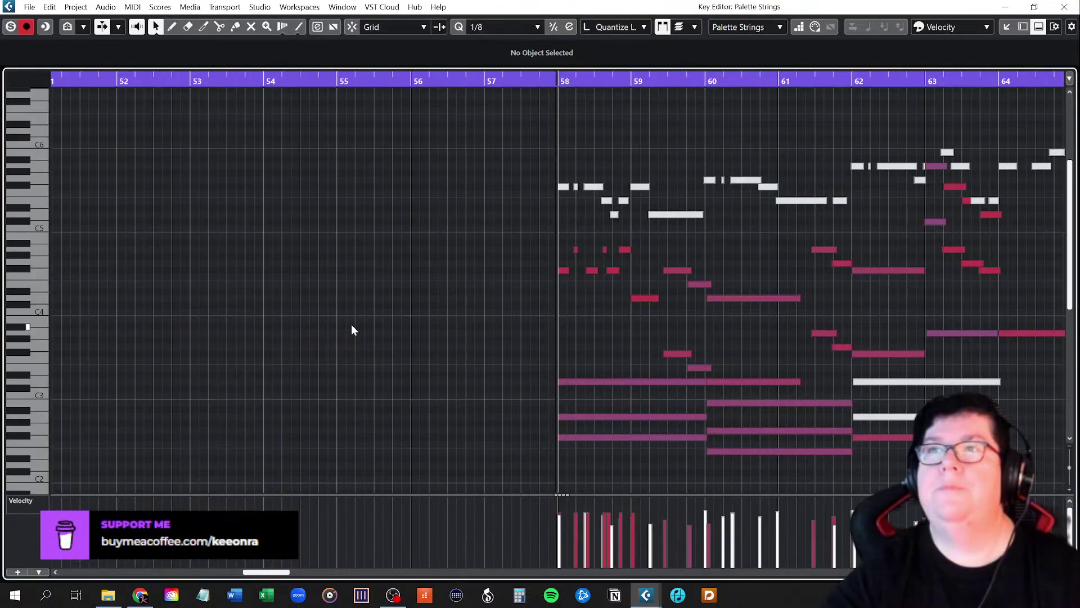
Play the bridge from bar 58 into bar 66 to hear the Palette Strings part with Palette Strings unsoloed
scroll(731, 421, "up", 2)
scroll(734, 417, "down", 1)
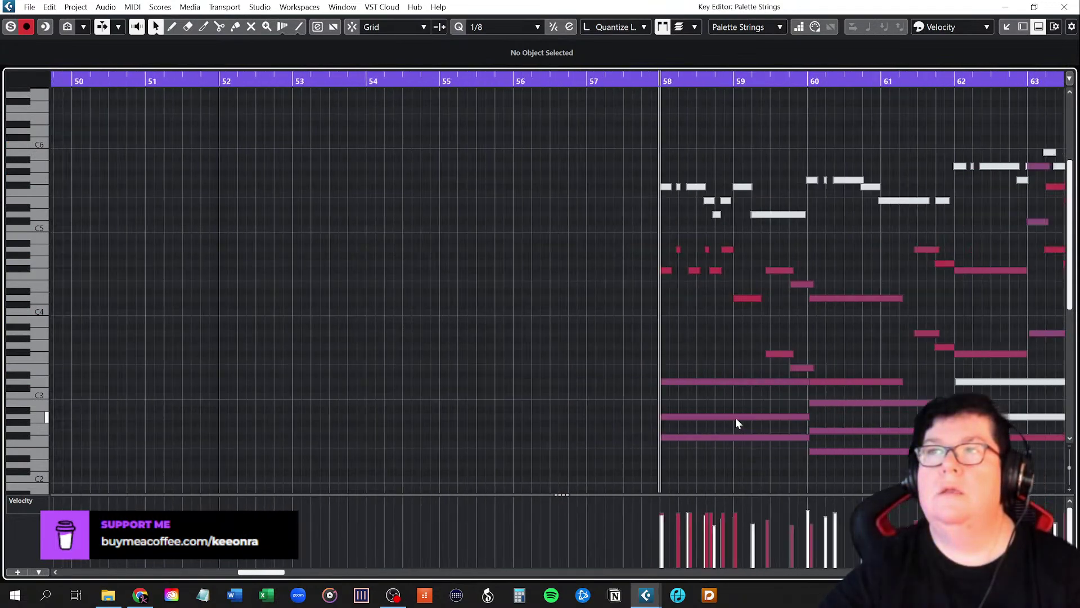
scroll(734, 416, "right", 5)
key("space")
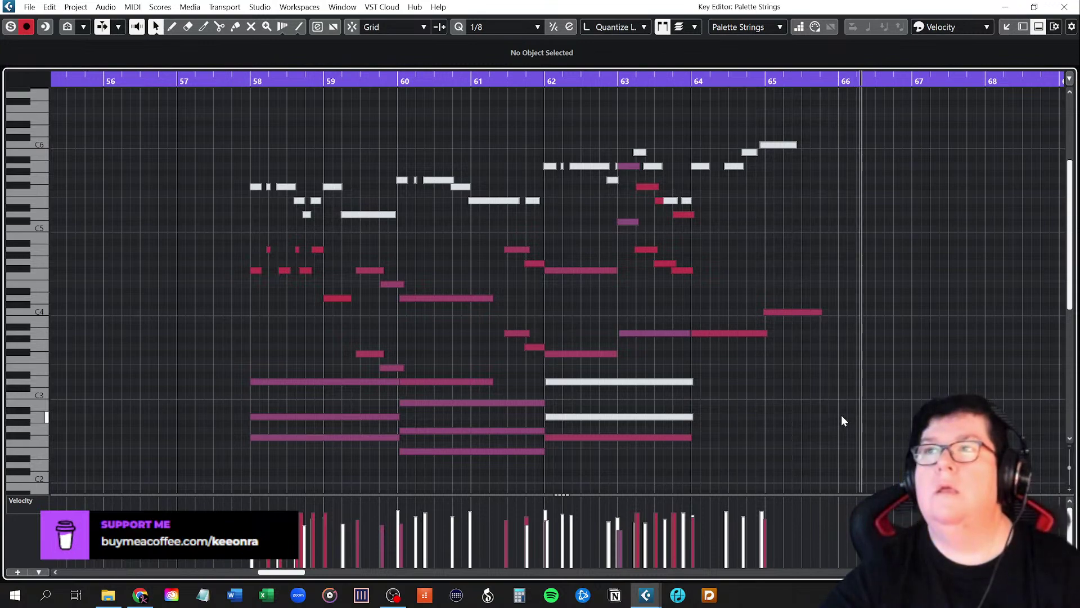
Examine the melody, harmony, sustained chord and bass notes of the Palette Strings part across bars 58 to 65
scroll(833, 426, "down", 2)
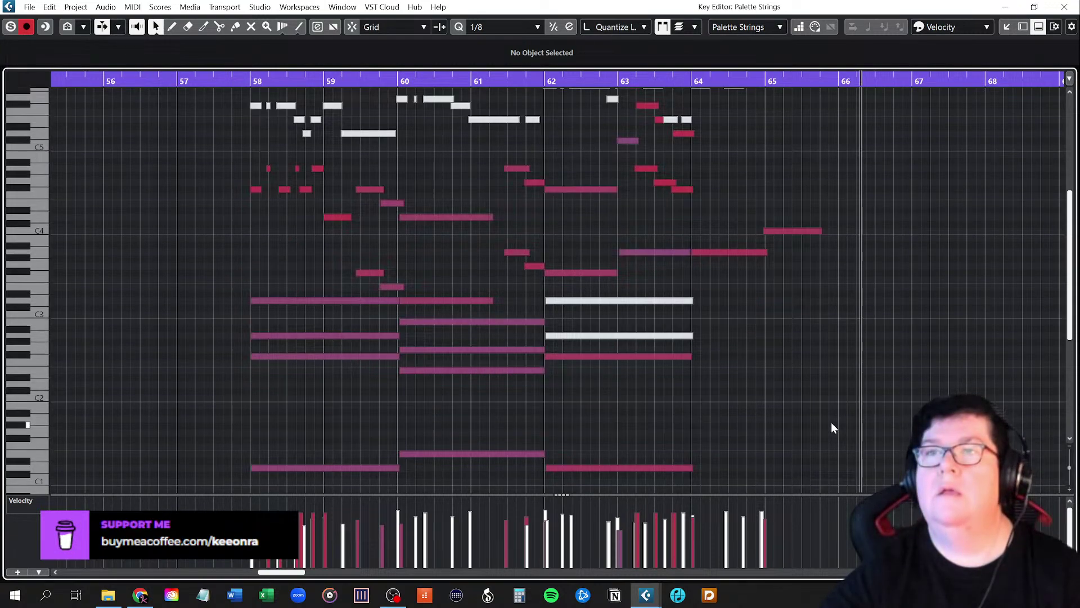
scroll(833, 428, "down", 3)
scroll(833, 427, "up", 4)
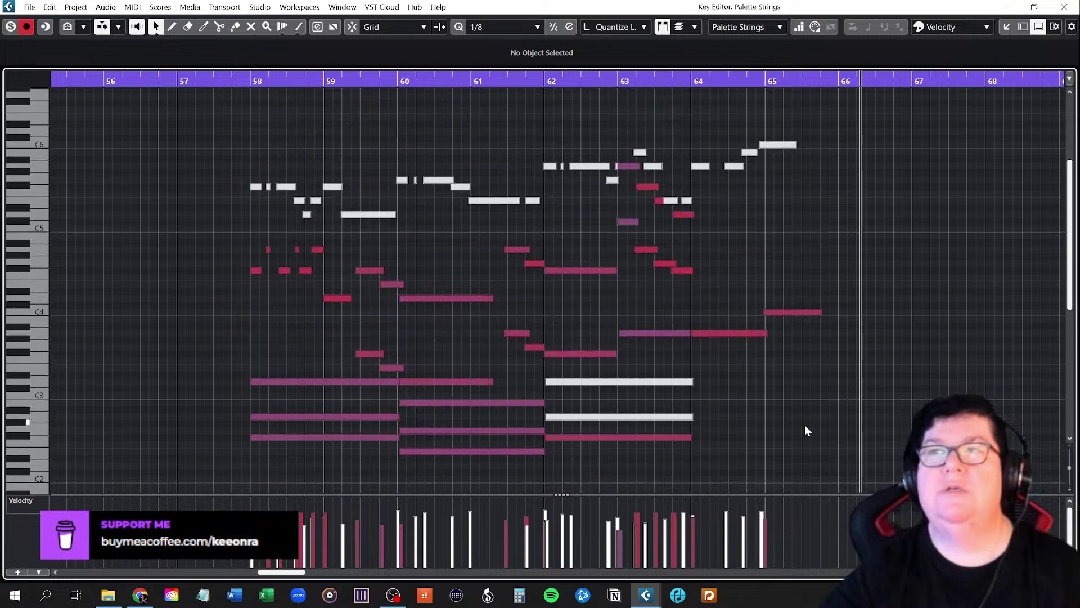
scroll(805, 425, "down", 1)
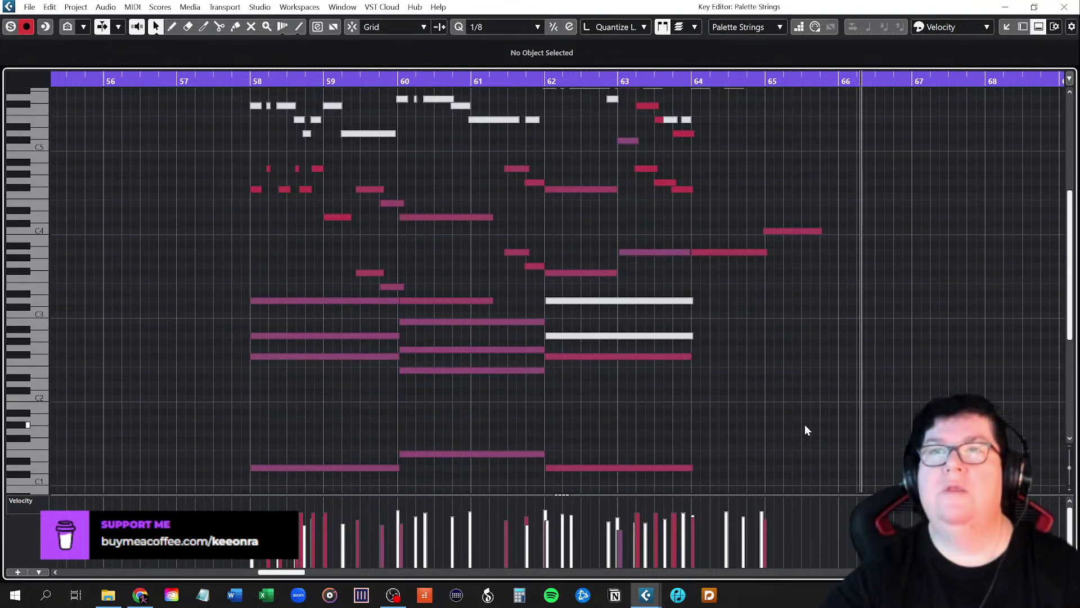
scroll(805, 424, "down", 1)
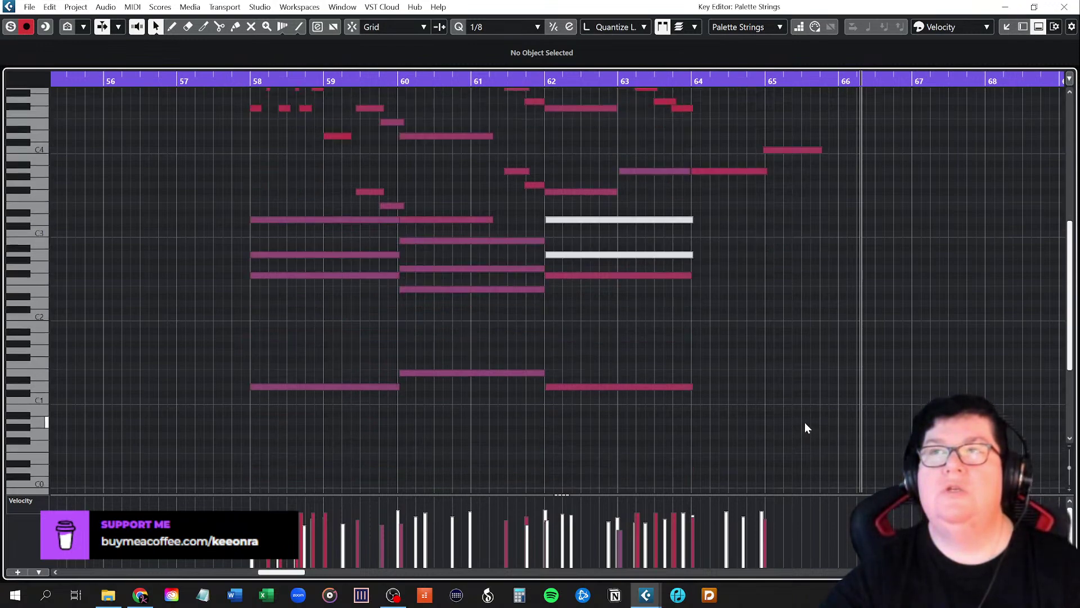
scroll(805, 422, "up", 1)
scroll(807, 423, "up", 1)
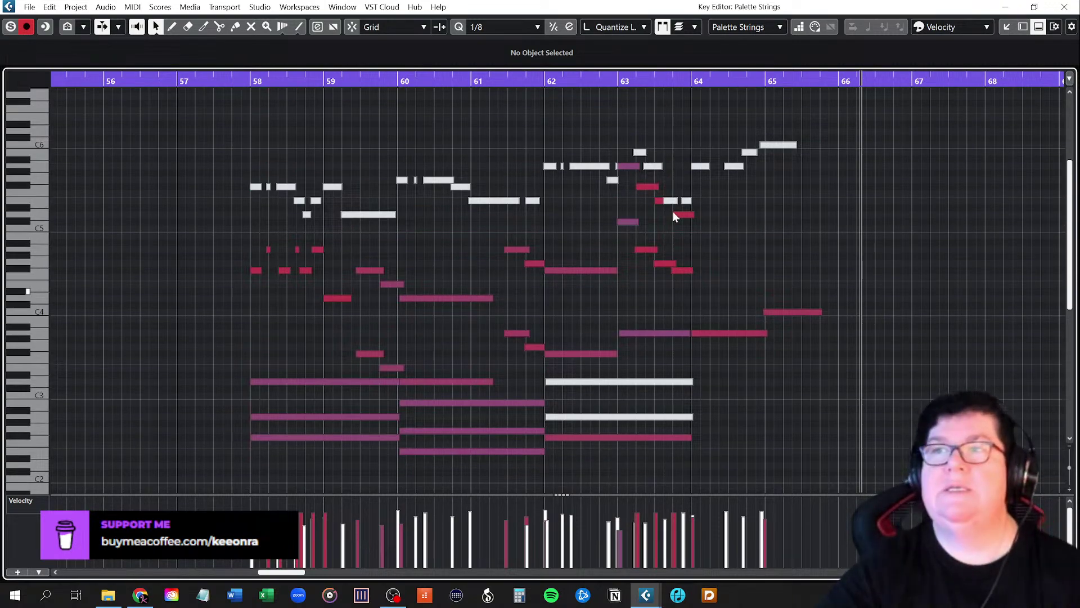
scroll(695, 338, "down", 1)
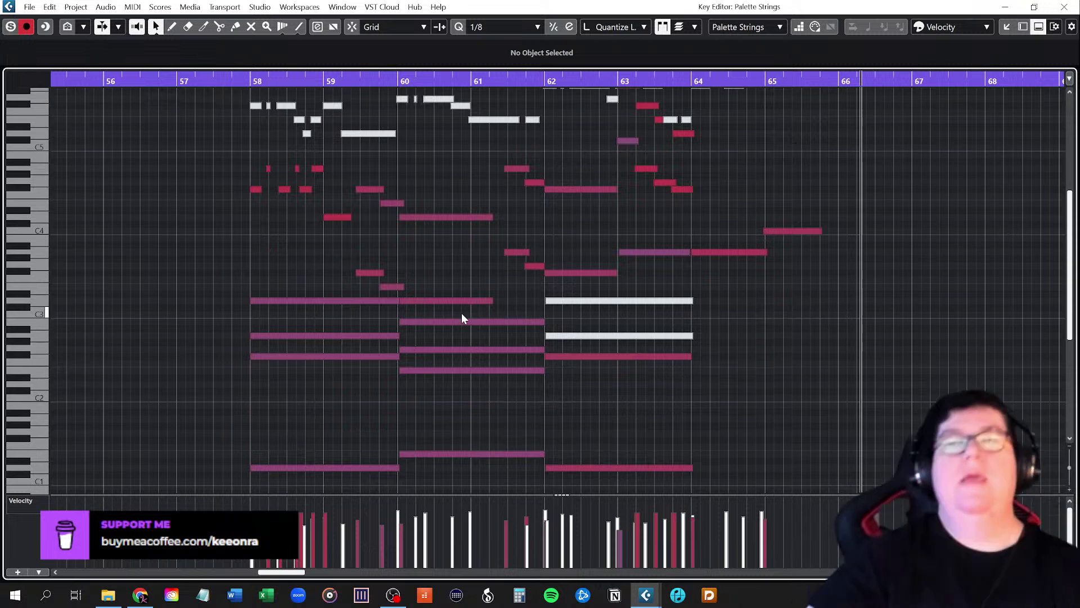
scroll(514, 367, "up", 2)
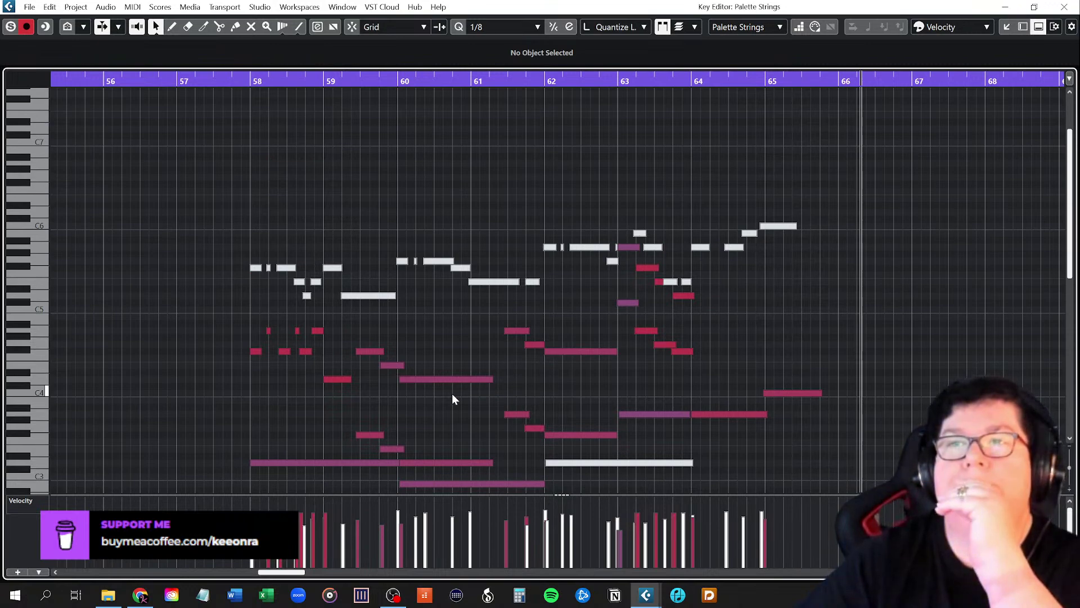
scroll(454, 398, "down", 1)
scroll(454, 399, "down", 1)
scroll(454, 399, "up", 2)
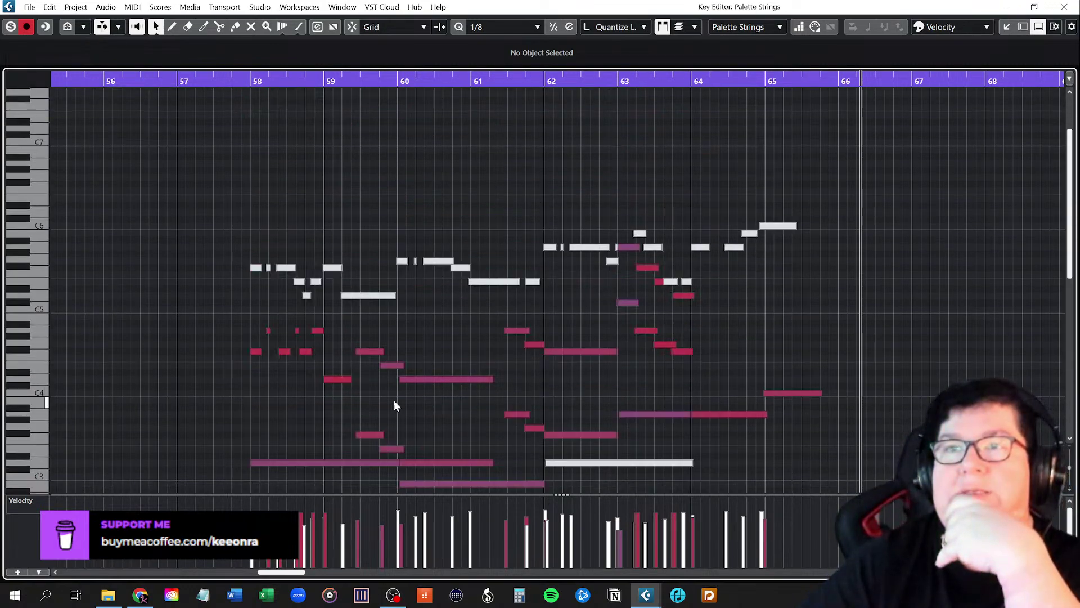
scroll(296, 403, "up", 3)
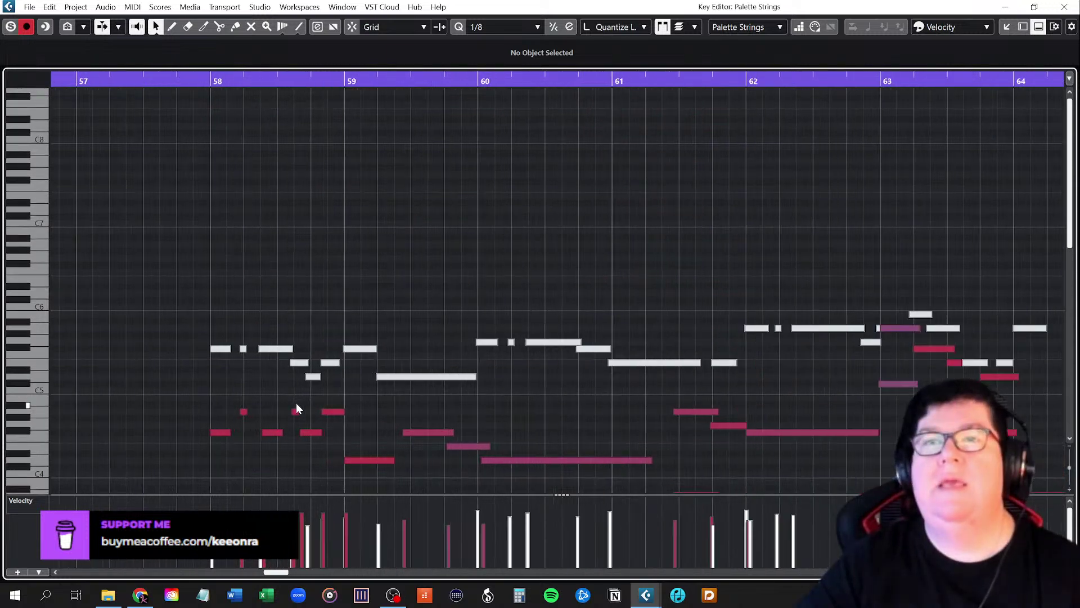
scroll(295, 403, "down", 3)
scroll(296, 405, "up", 1)
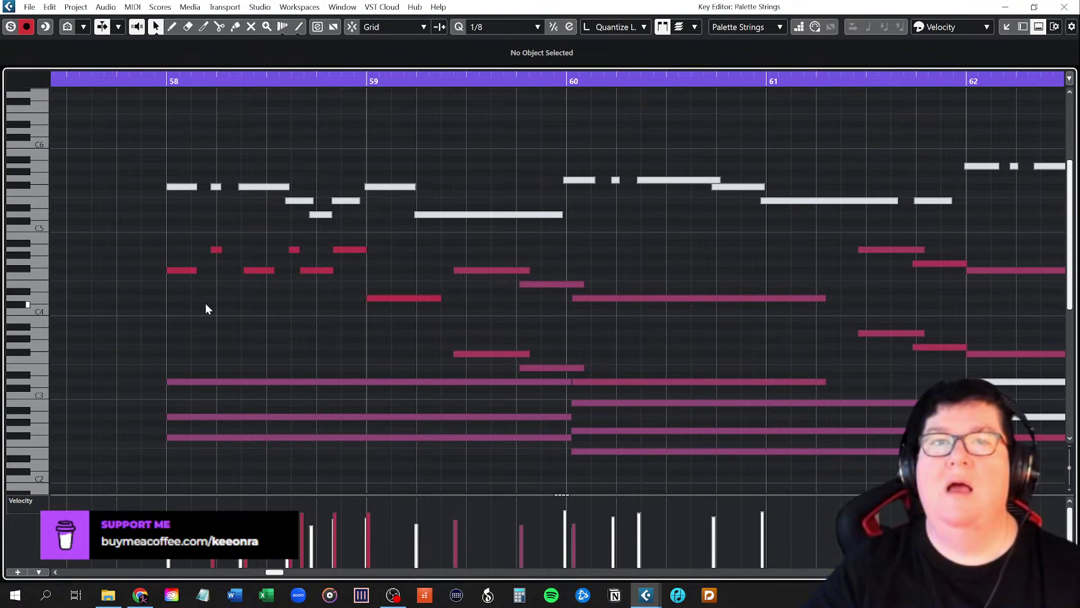
scroll(211, 385, "down", 3)
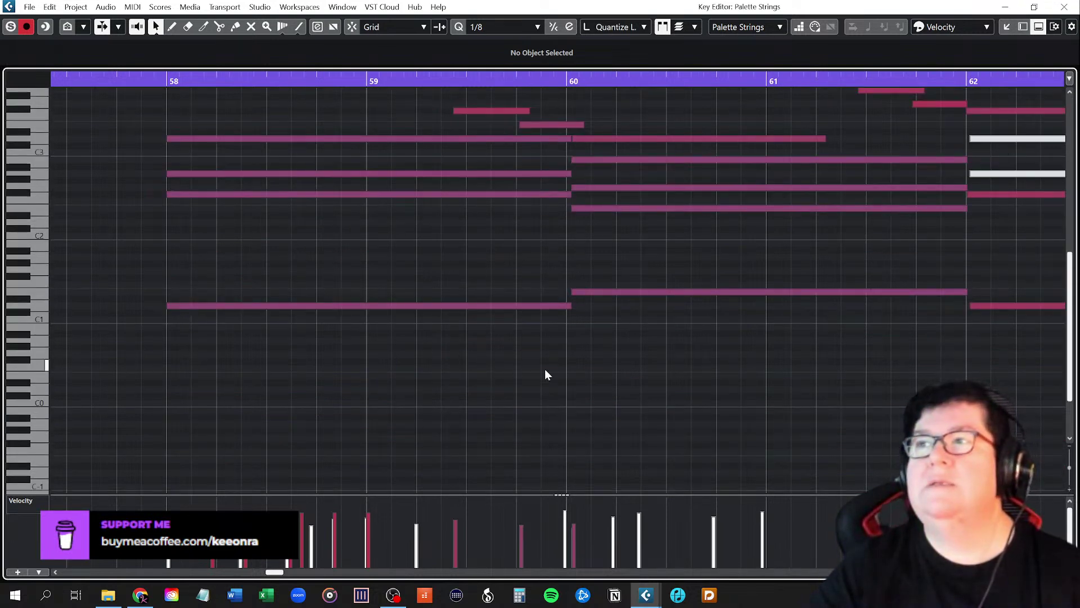
scroll(546, 374, "up", 2)
scroll(545, 374, "up", 1)
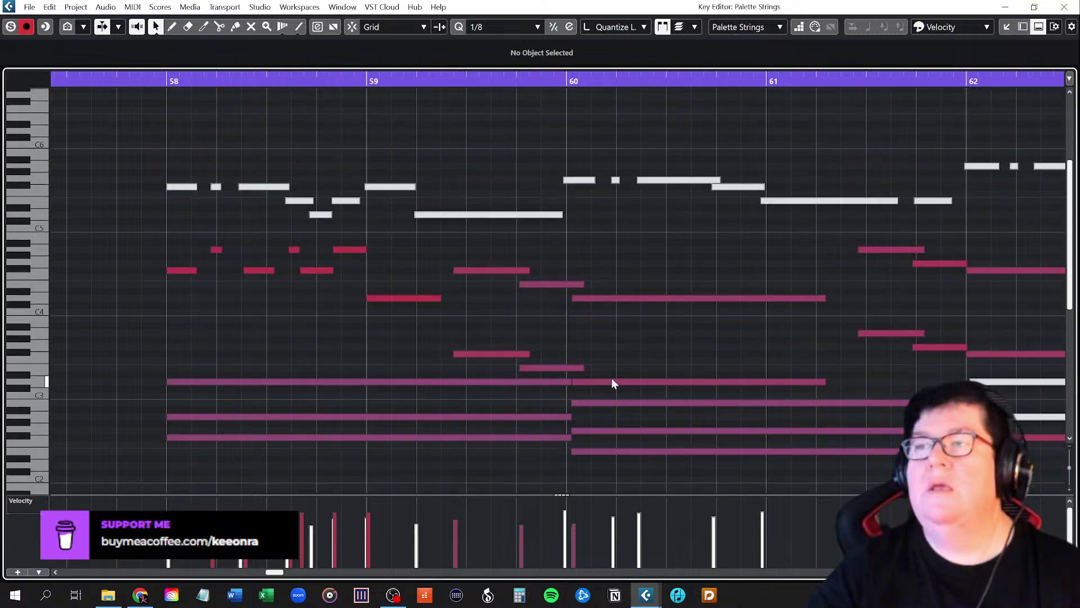
scroll(612, 381, "down", 3)
scroll(738, 409, "down", 1)
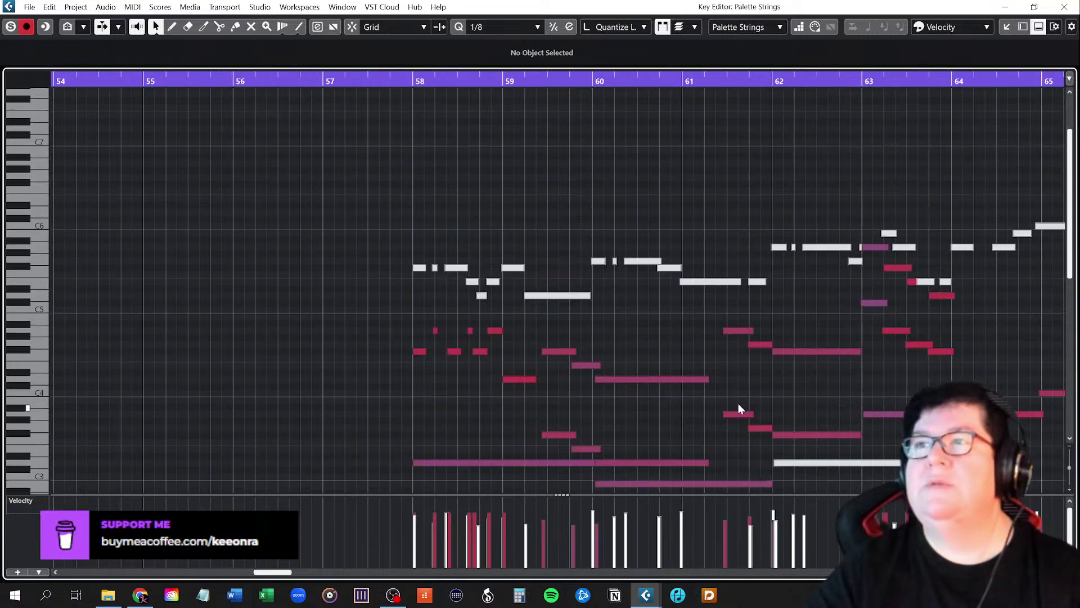
Return the project cursor to the start of bar 58 and save the project
left_click(1058, 10)
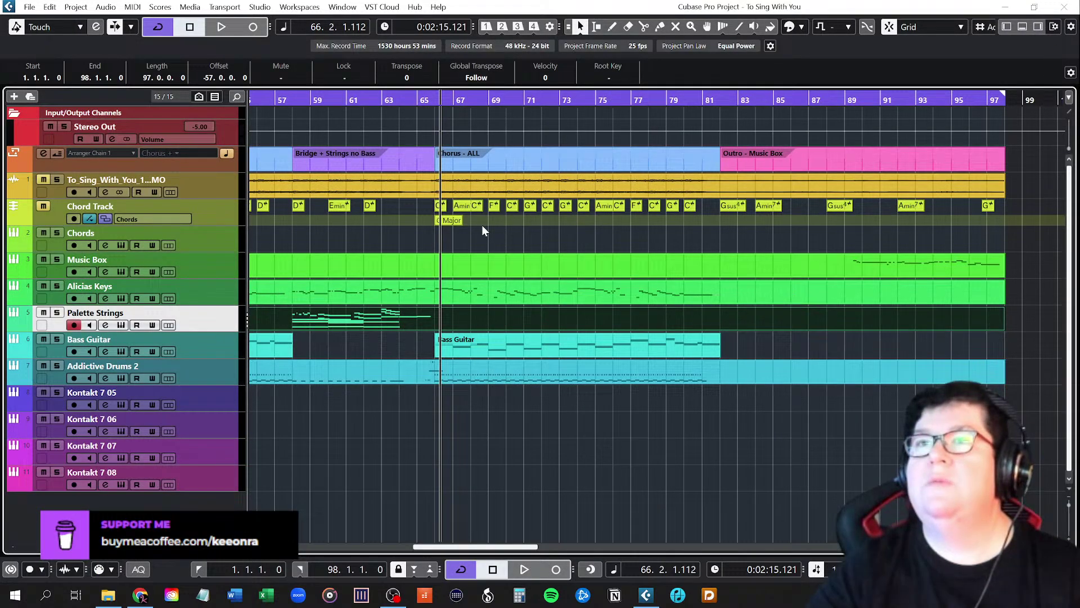
left_click(294, 101)
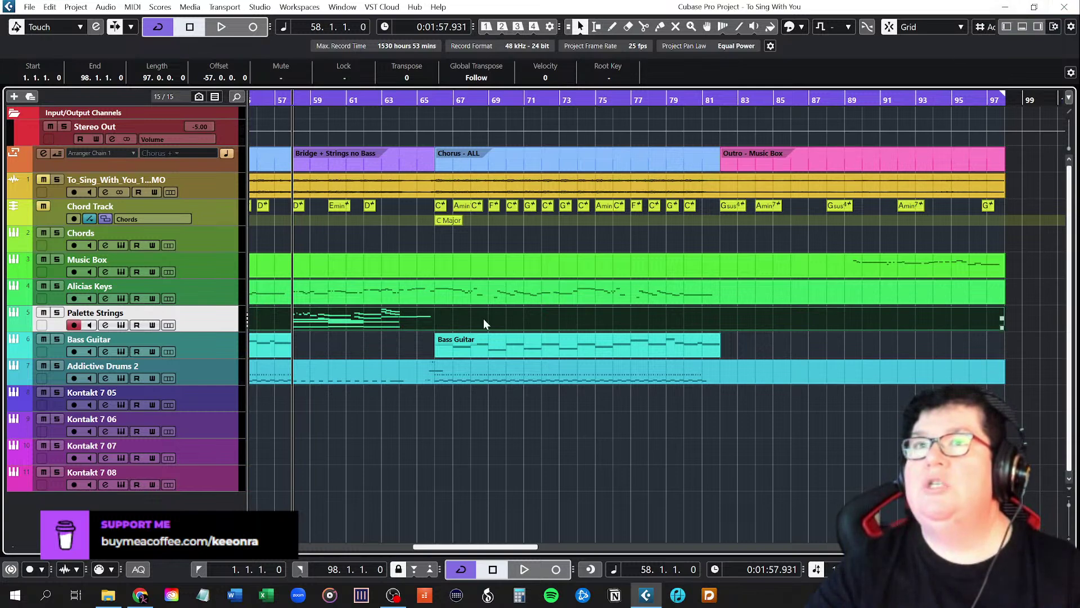
double_click(330, 323)
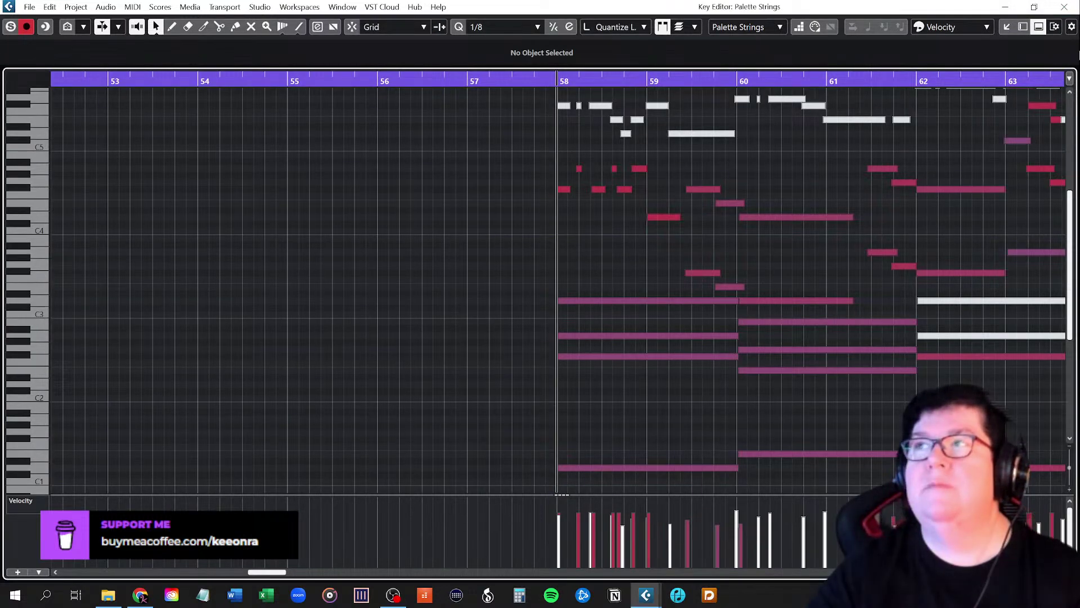
left_click(1064, 7)
left_click(28, 7)
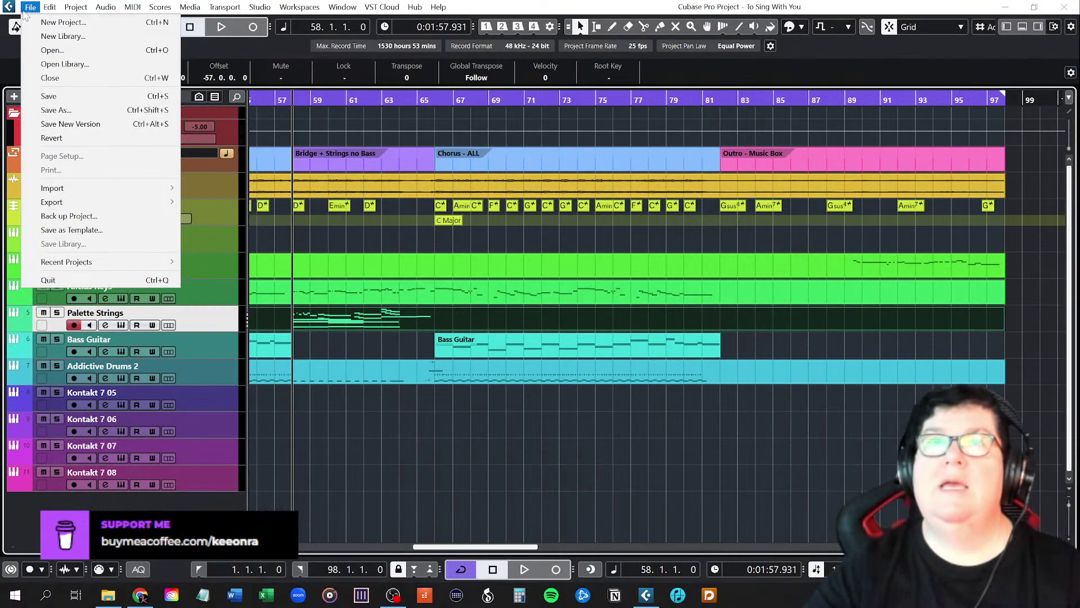
left_click(43, 99)
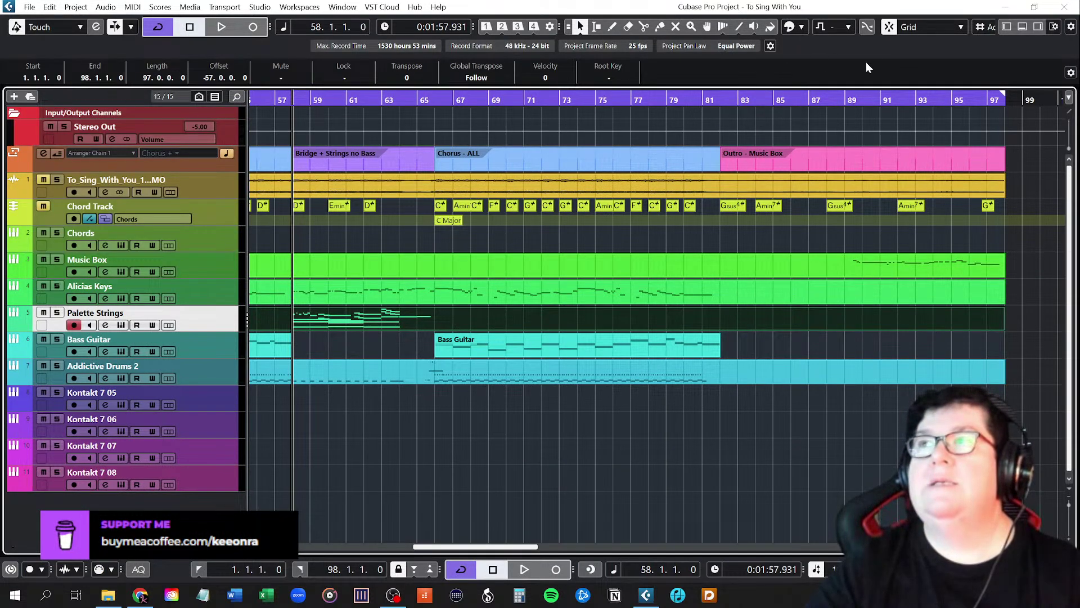
Reopen the Palette Strings part in the Key Editor and select the F#4 harmony note at the start of bar 58
double_click(298, 318)
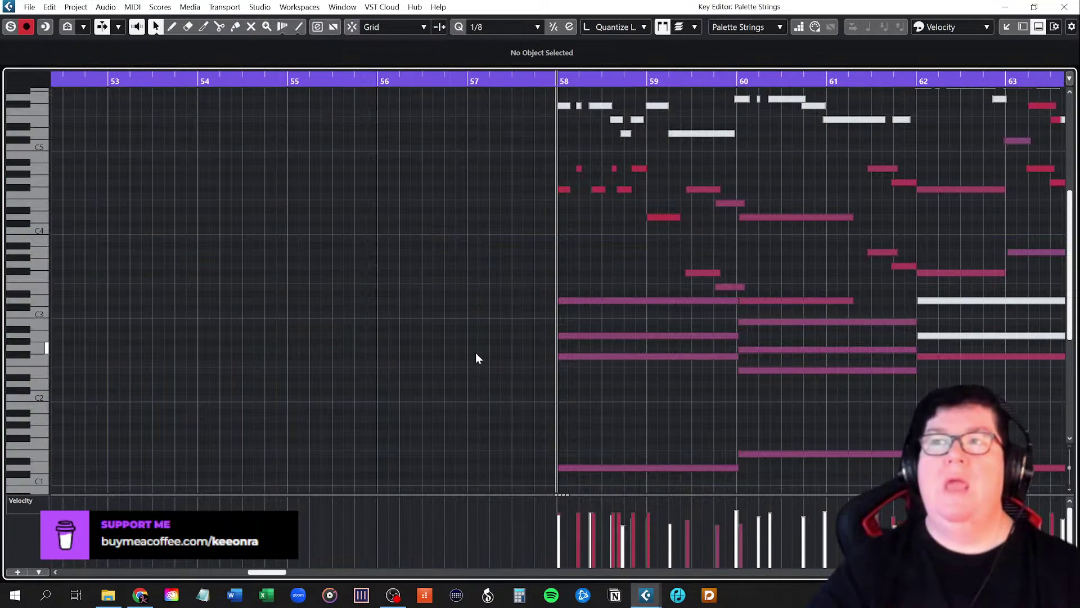
scroll(647, 275, "up", 3)
scroll(695, 290, "right", 3)
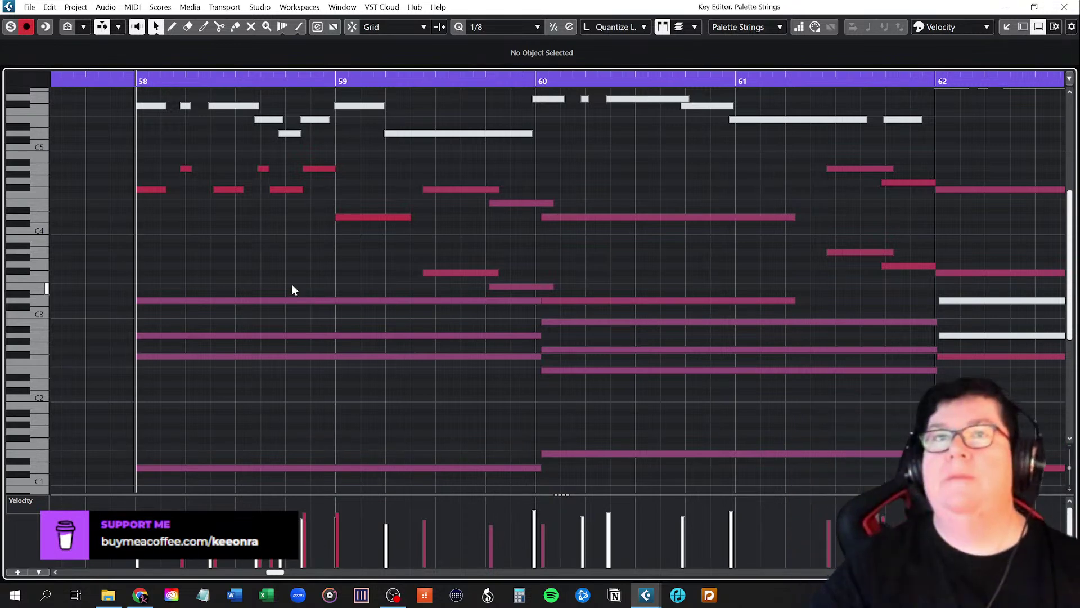
scroll(193, 247, "up", 3)
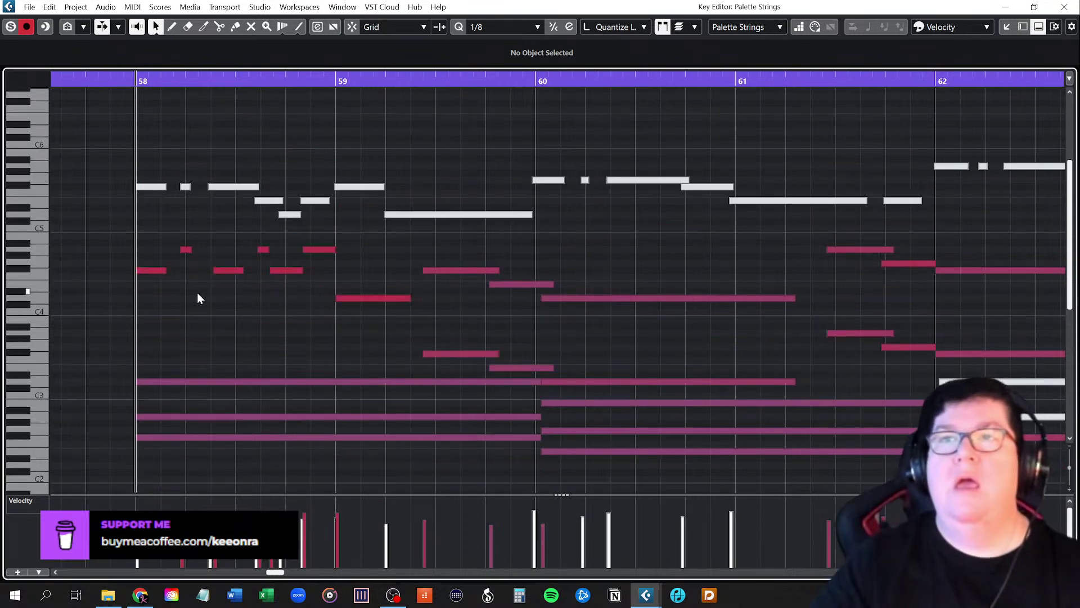
scroll(197, 298, "down", 3)
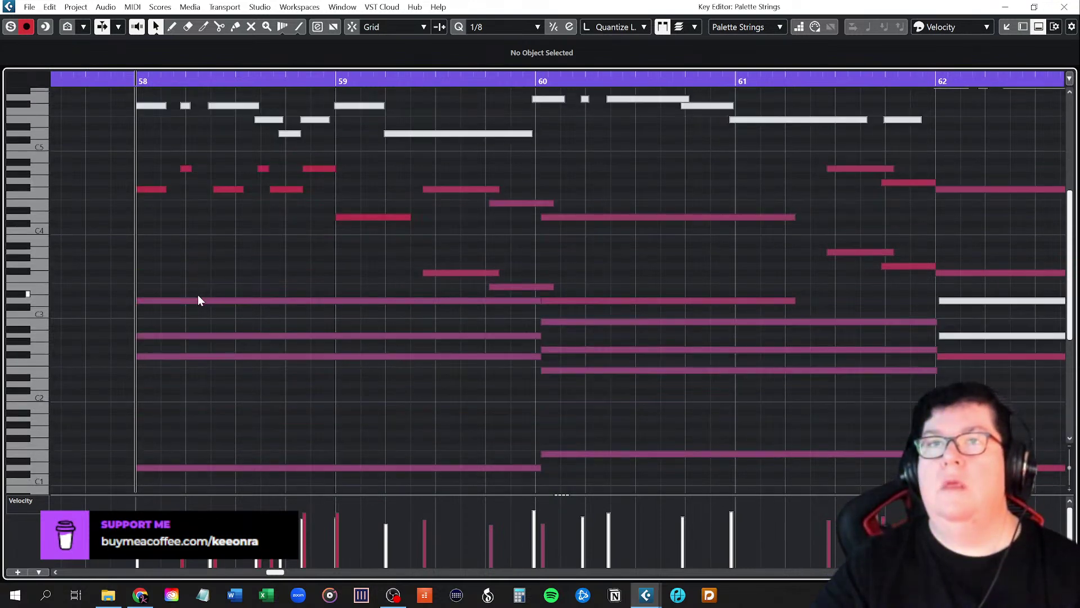
scroll(202, 290, "up", 3)
left_click(149, 272)
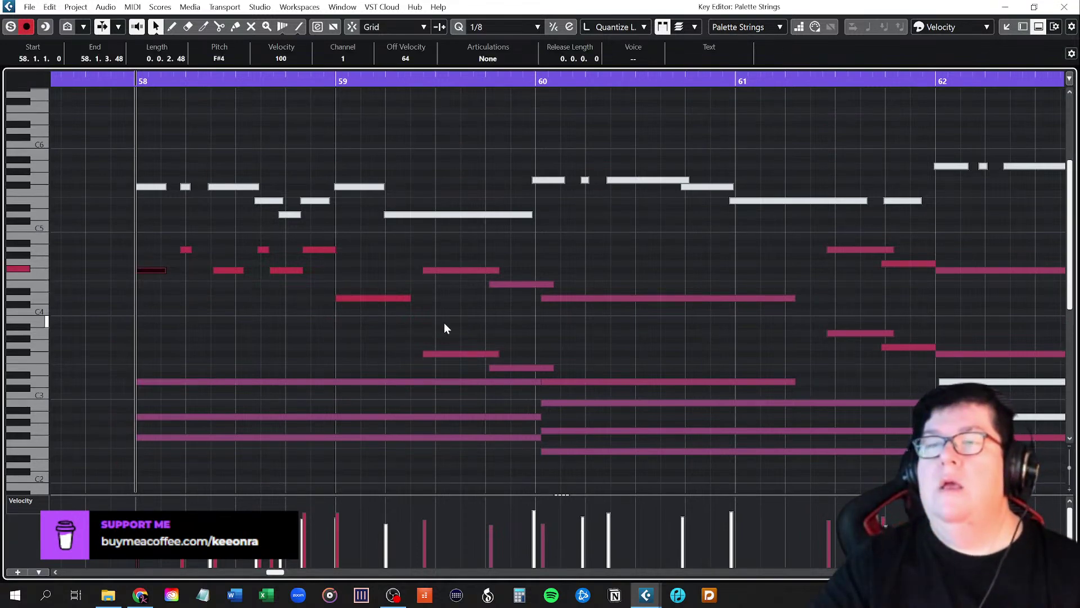
scroll(568, 341, "down", 2)
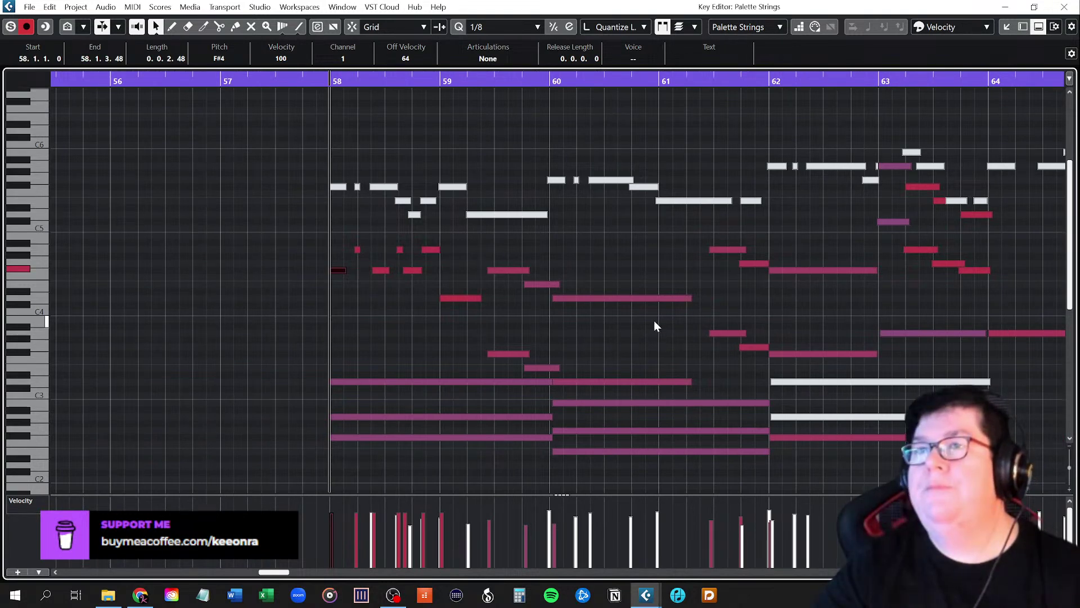
Check the pitches of the upper and lower harmony notes in bars 59 and 60, one note at a time
left_click(507, 270)
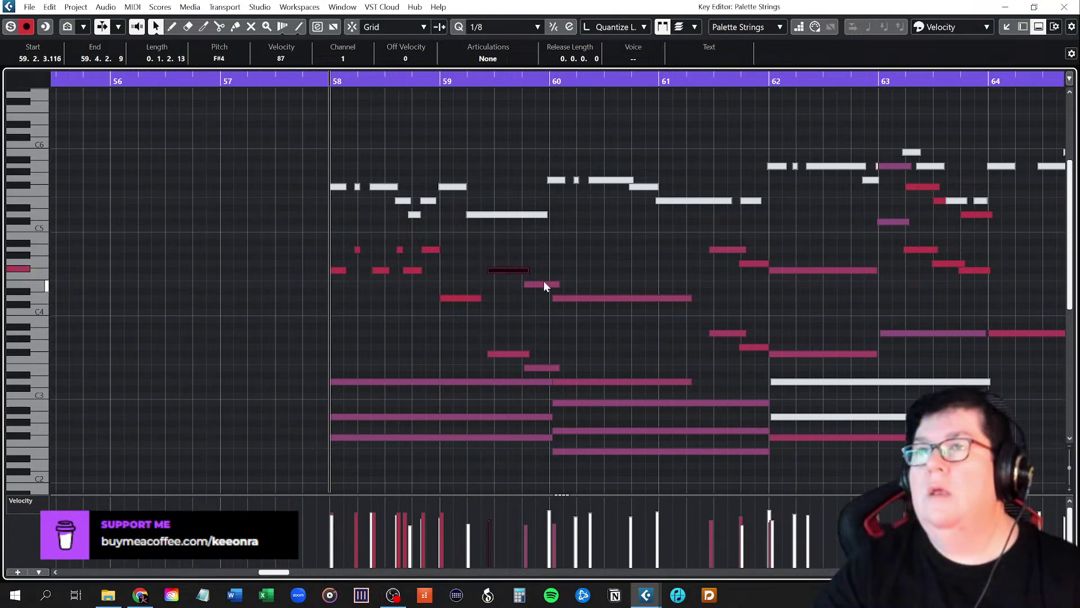
left_click(574, 293)
left_click(579, 297)
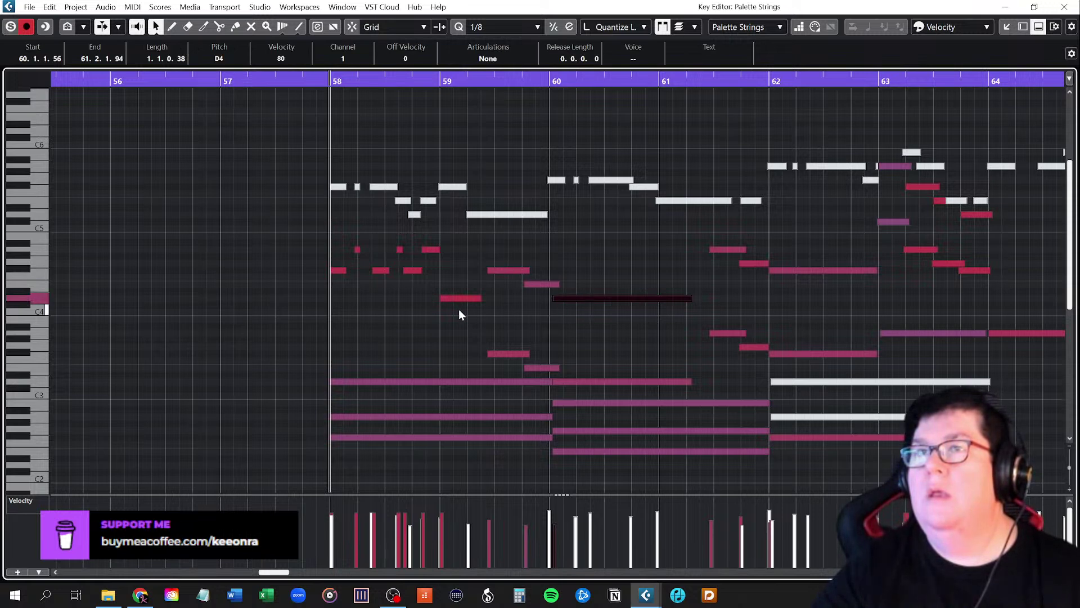
left_click(470, 298)
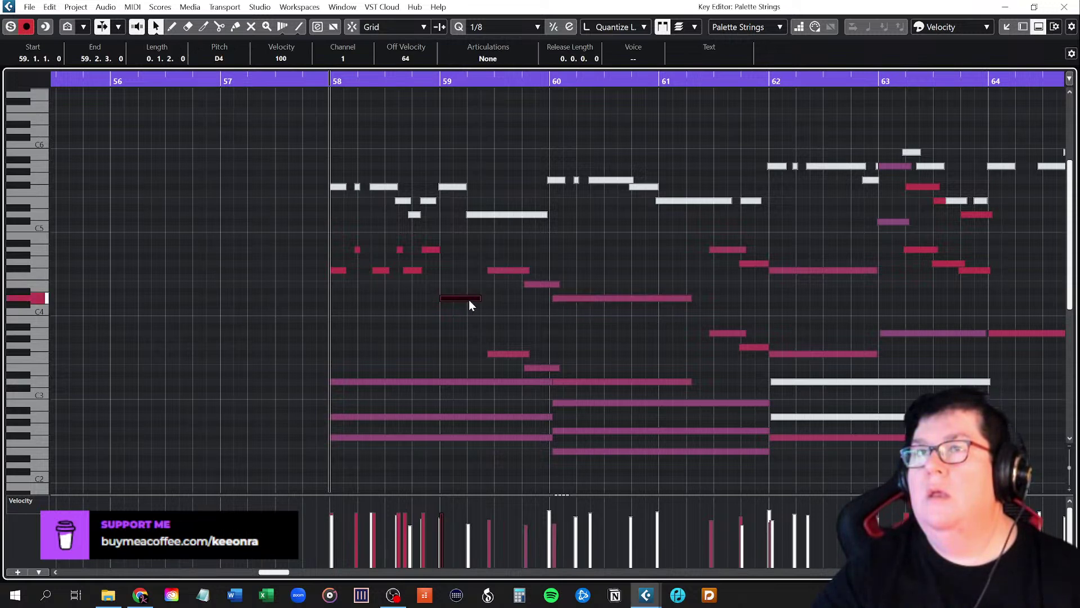
left_click(512, 353)
left_click(537, 368)
left_click(614, 383)
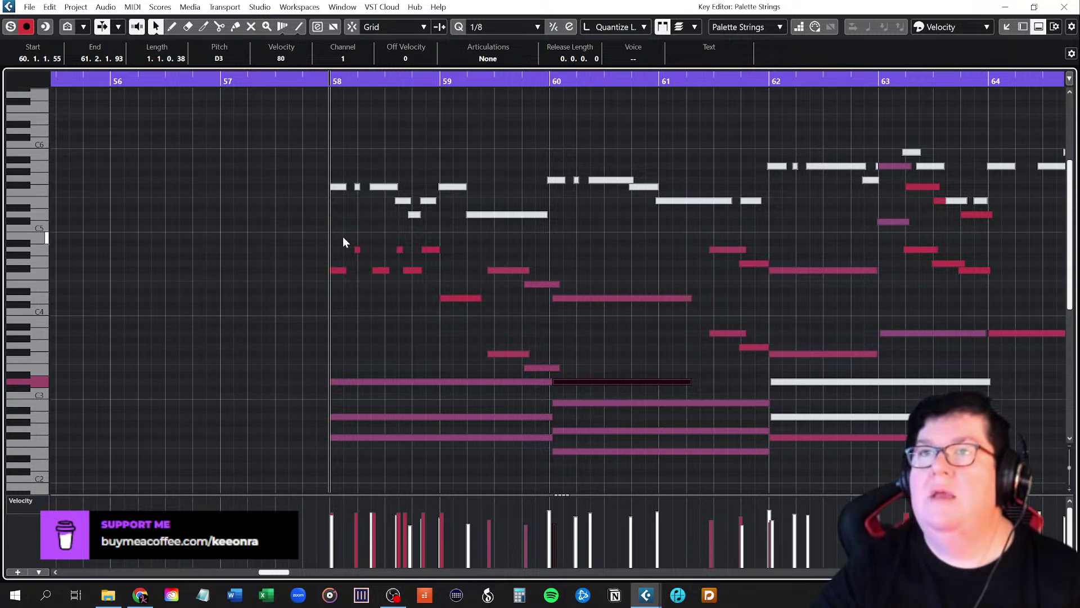
Duplicate the harmony notes from bar 58 through the start of bar 59 and lower the copies five semitones, starting on C#4
left_click_drag(334, 231, 474, 322)
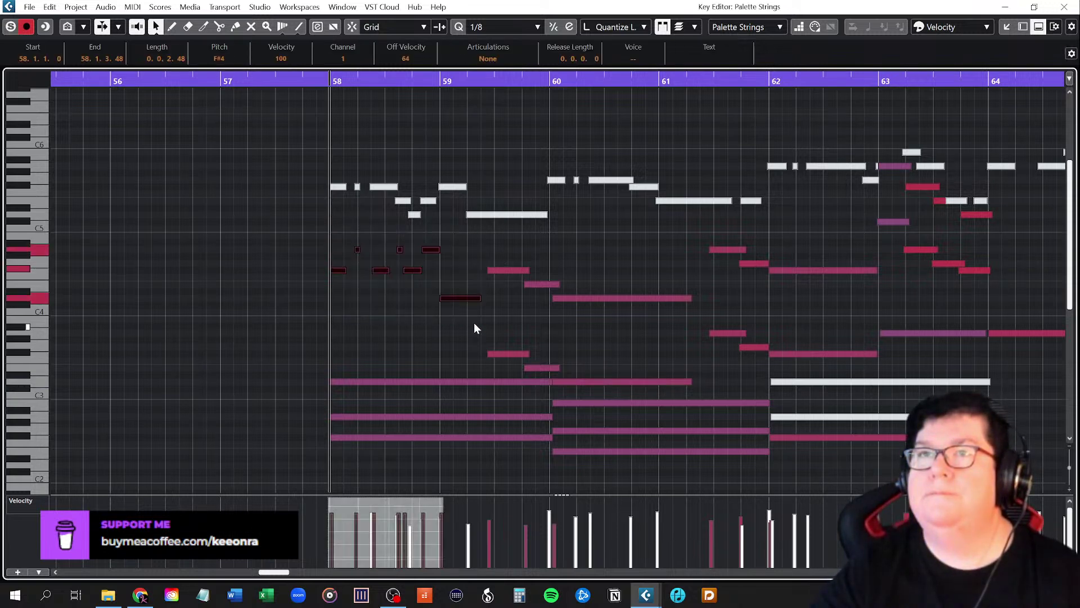
left_click(390, 303)
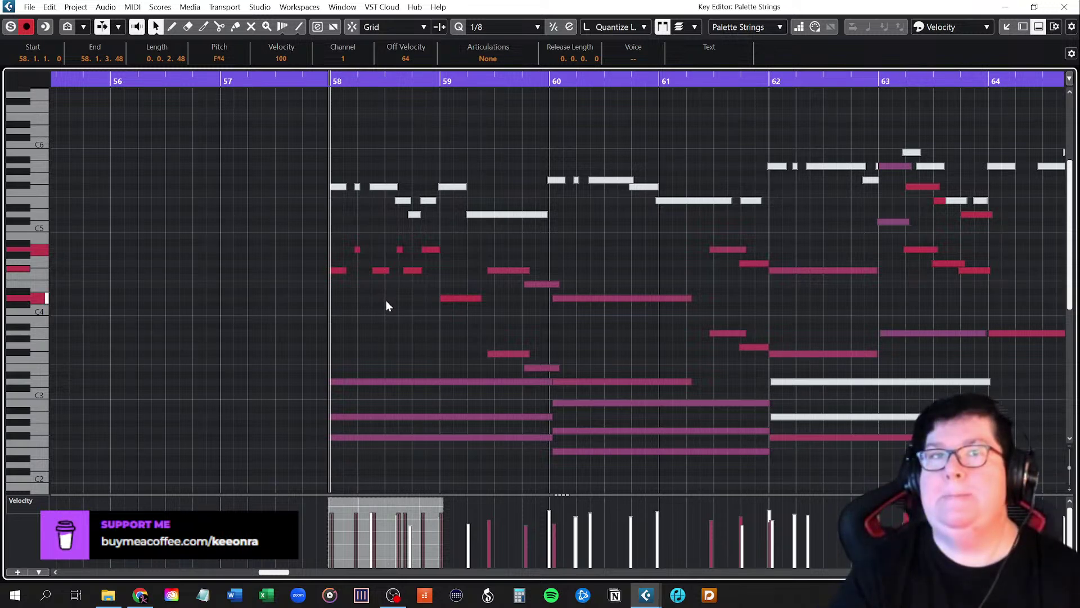
key("ctrl+v")
key("Down")
key("Down")
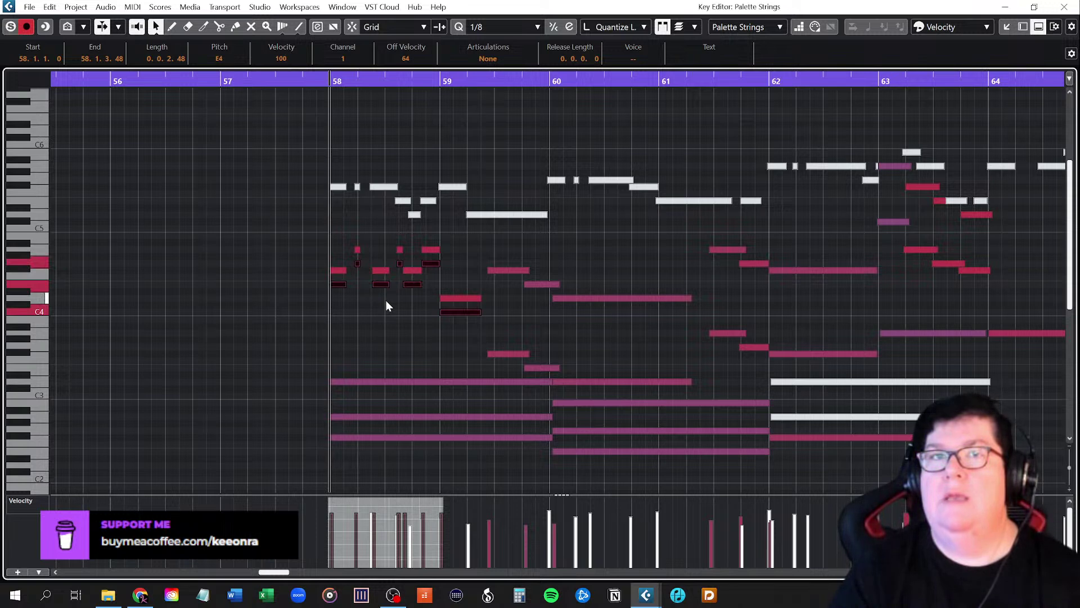
key("Down")
key("Down")
key("Down")
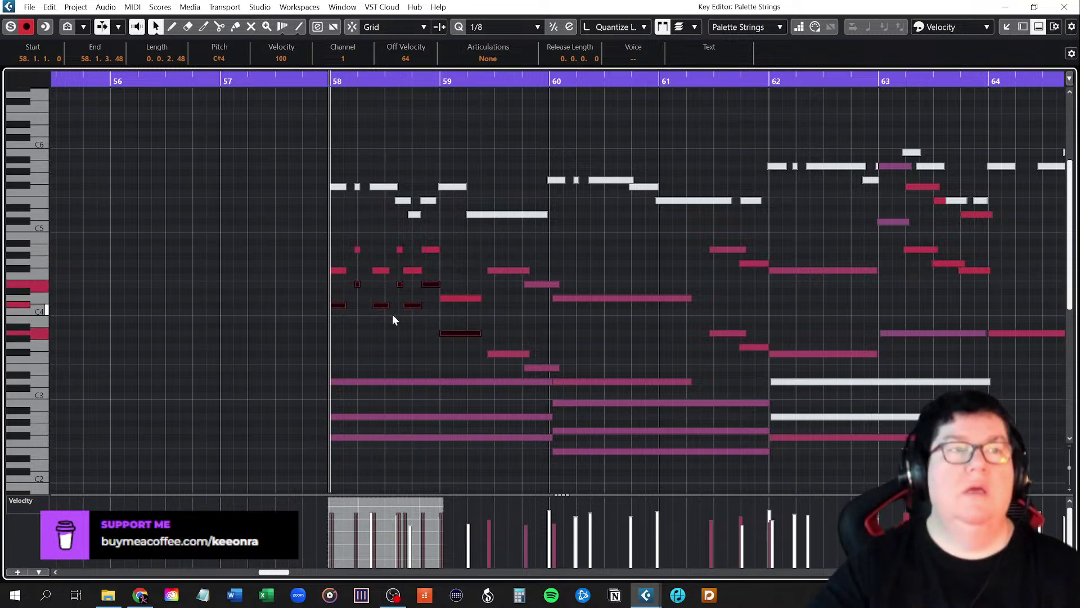
left_click(393, 315)
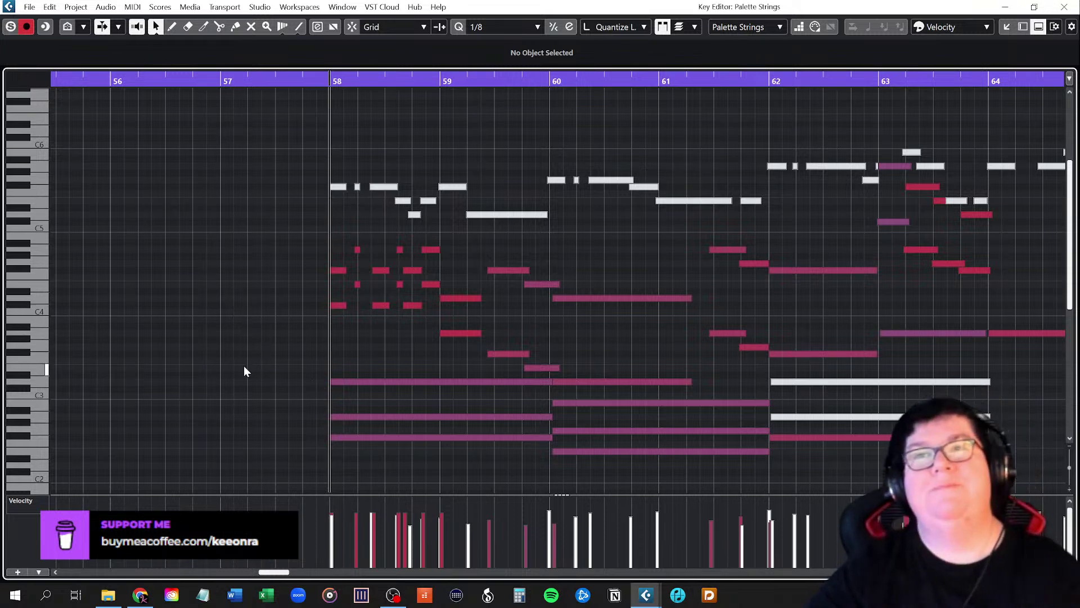
Play the bridge from bar 58 into bar 65 and examine how the harmony lines sit against the melody and chords
key("space")
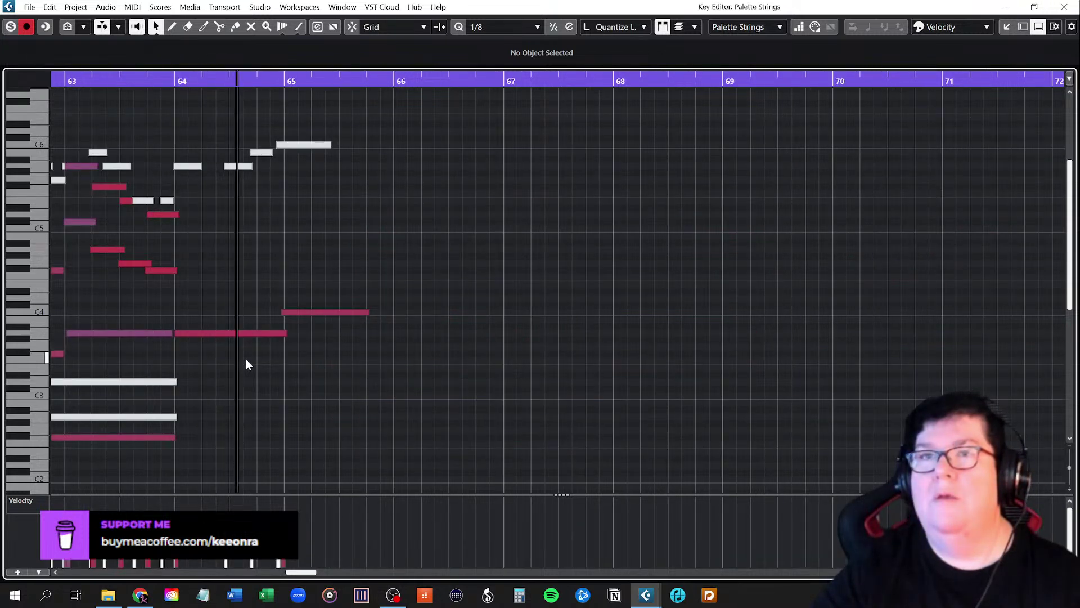
key("space")
scroll(285, 386, "down", 2)
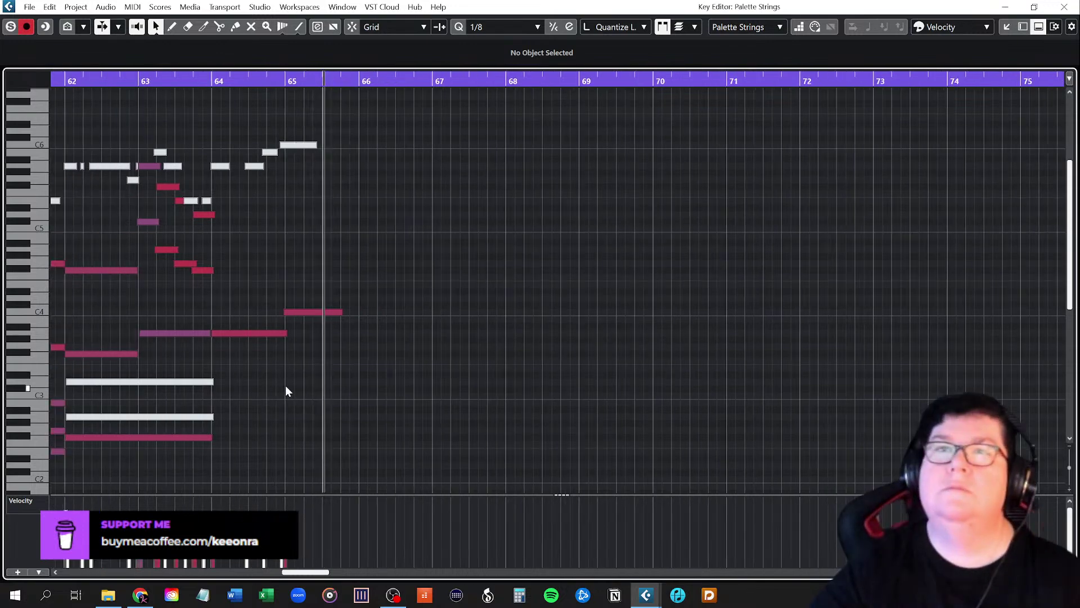
scroll(286, 386, "down", 2)
scroll(246, 388, "left", 5)
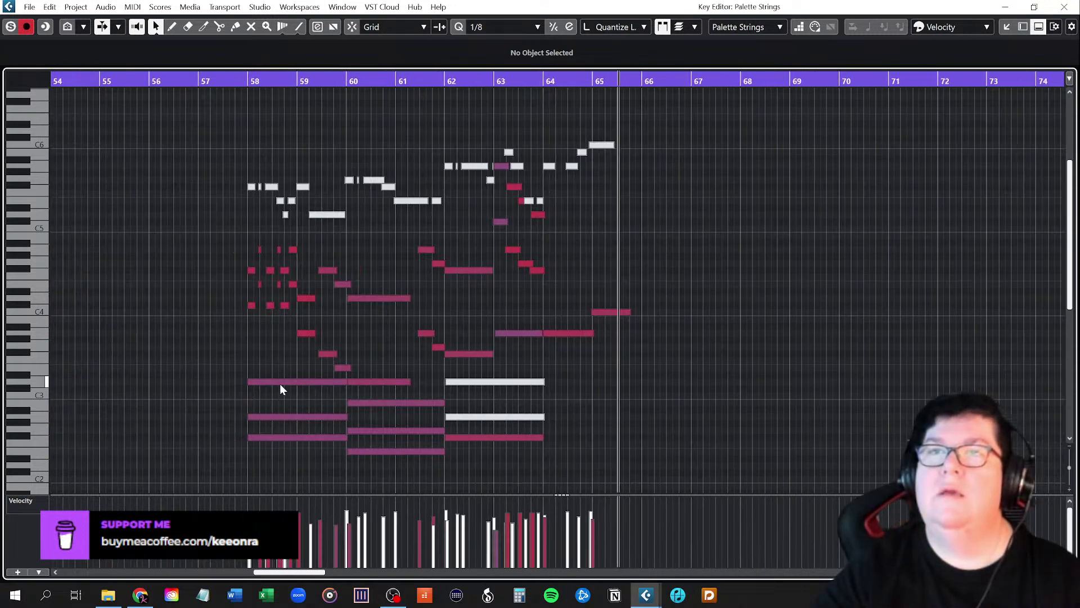
scroll(583, 406, "up", 4)
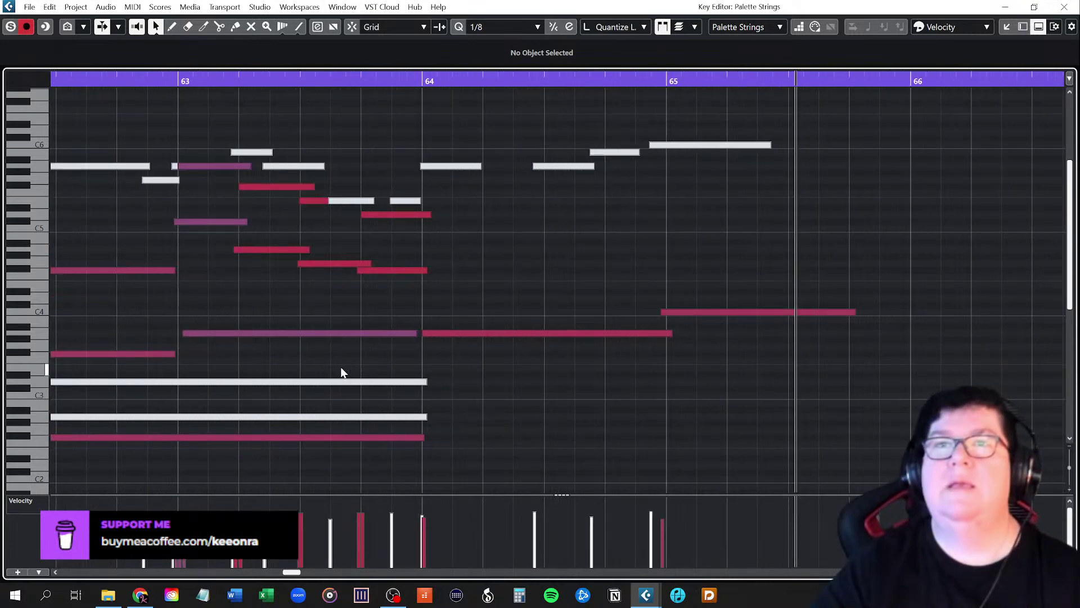
scroll(342, 368, "down", 2)
scroll(341, 369, "right", 1)
scroll(340, 369, "left", 5)
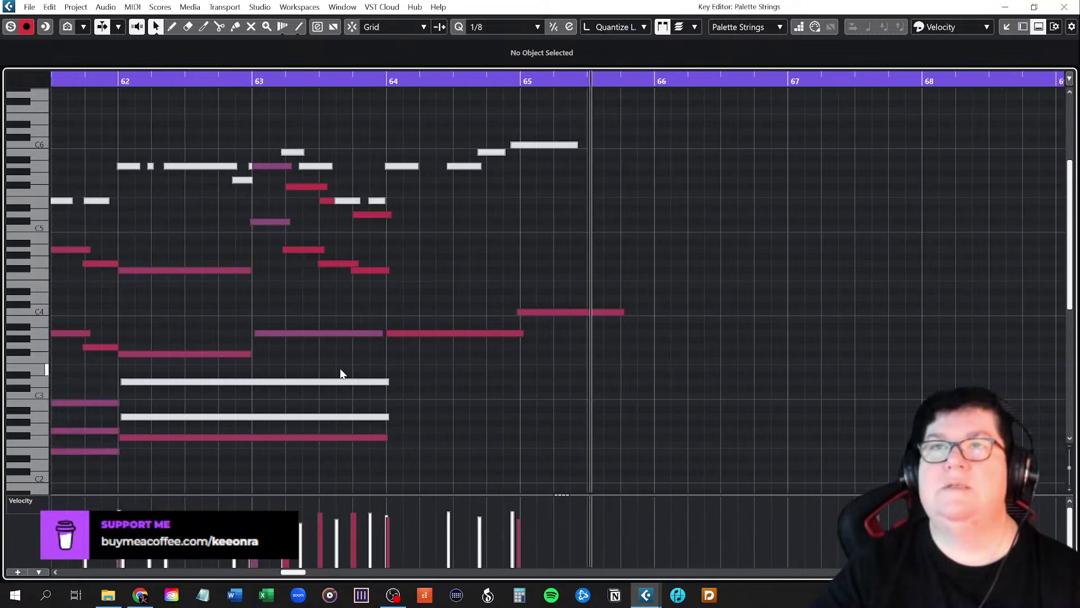
scroll(340, 370, "down", 1)
scroll(340, 369, "down", 1)
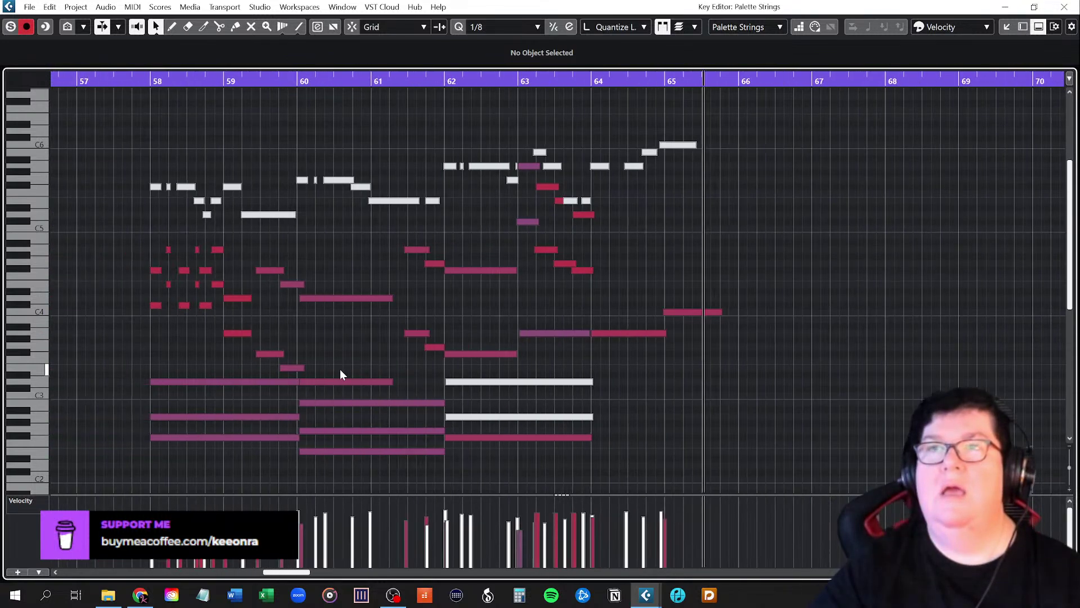
scroll(340, 369, "up", 2)
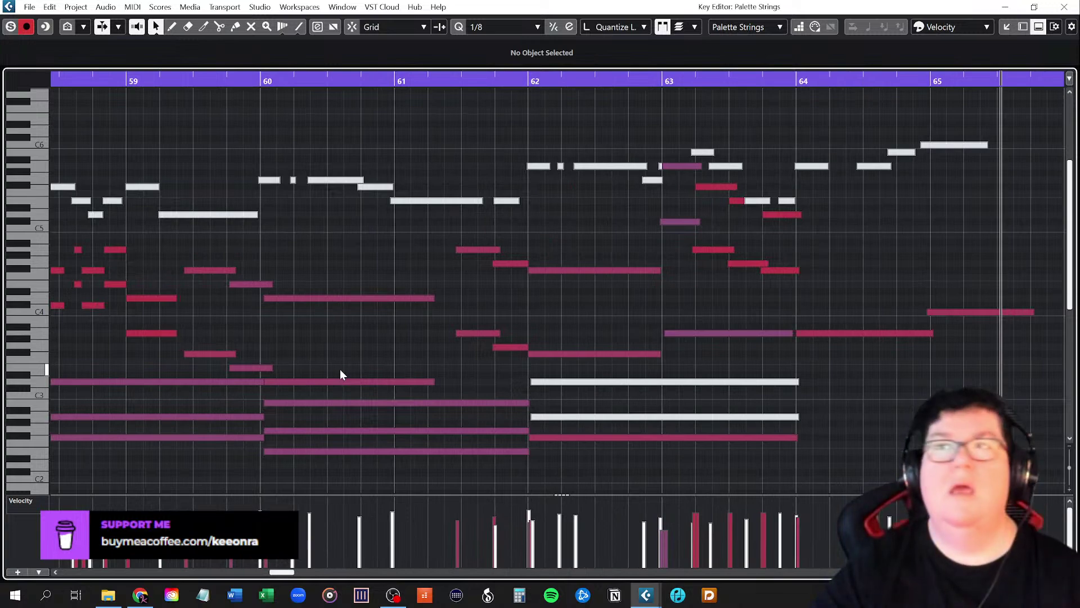
scroll(340, 368, "right", 1)
scroll(340, 368, "left", 3)
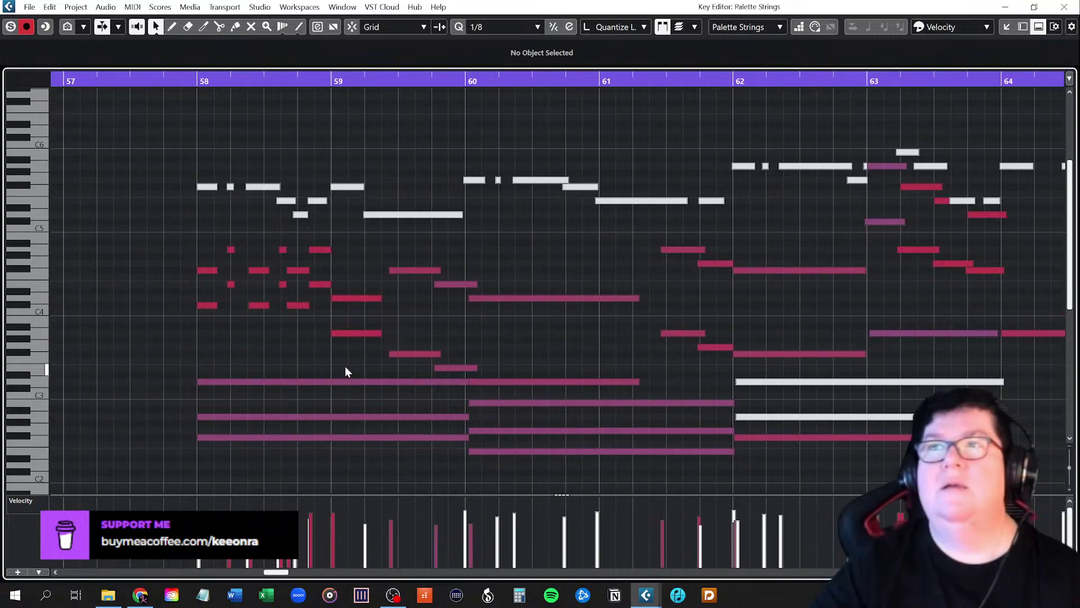
scroll(346, 366, "right", 2)
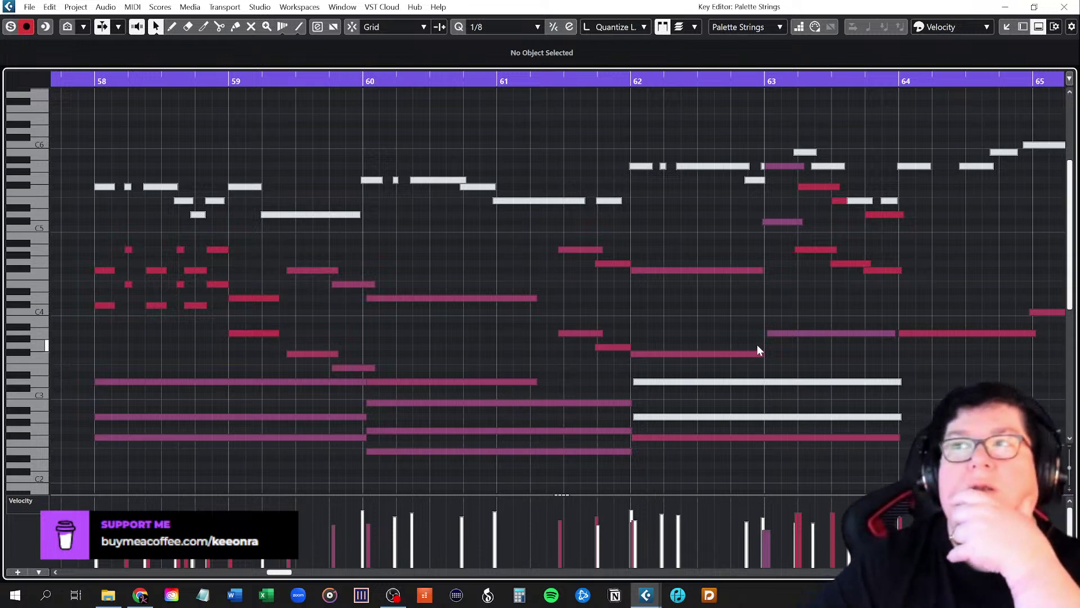
Try lowering bar 63's upper harmony line, beginning with the A5 note, by 13 semitones to start on G#4, and delete it
left_click(788, 164)
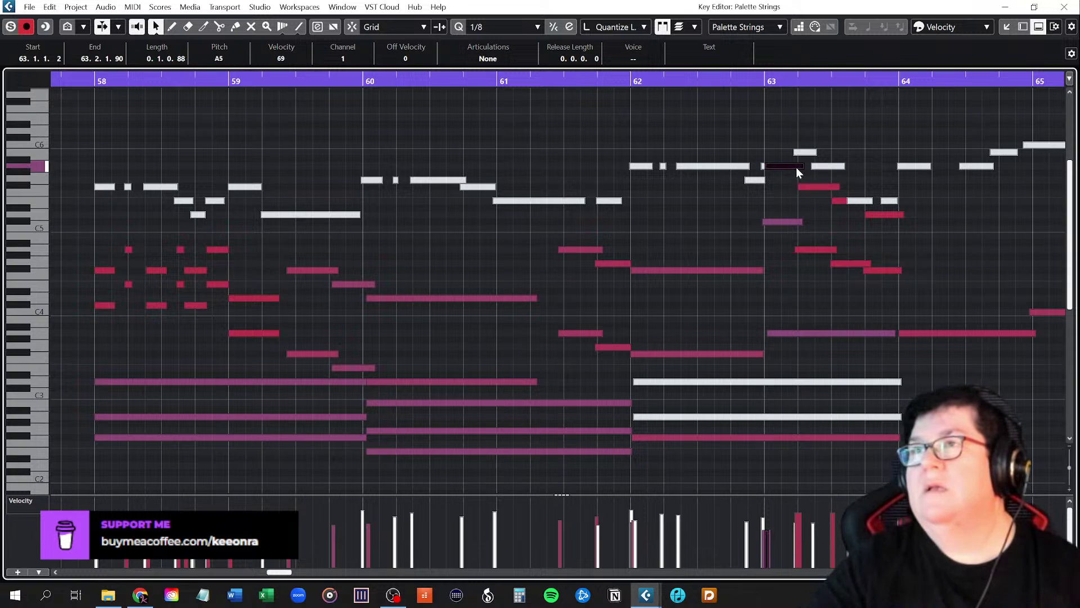
left_click(814, 186, "shift")
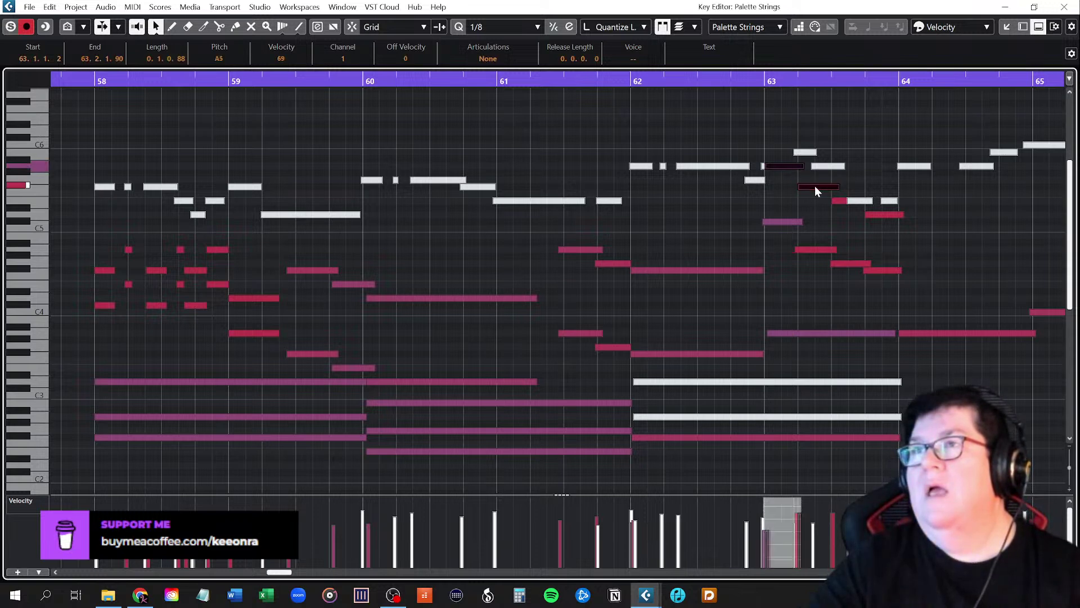
left_click(839, 201, "shift")
left_click(874, 215, "shift")
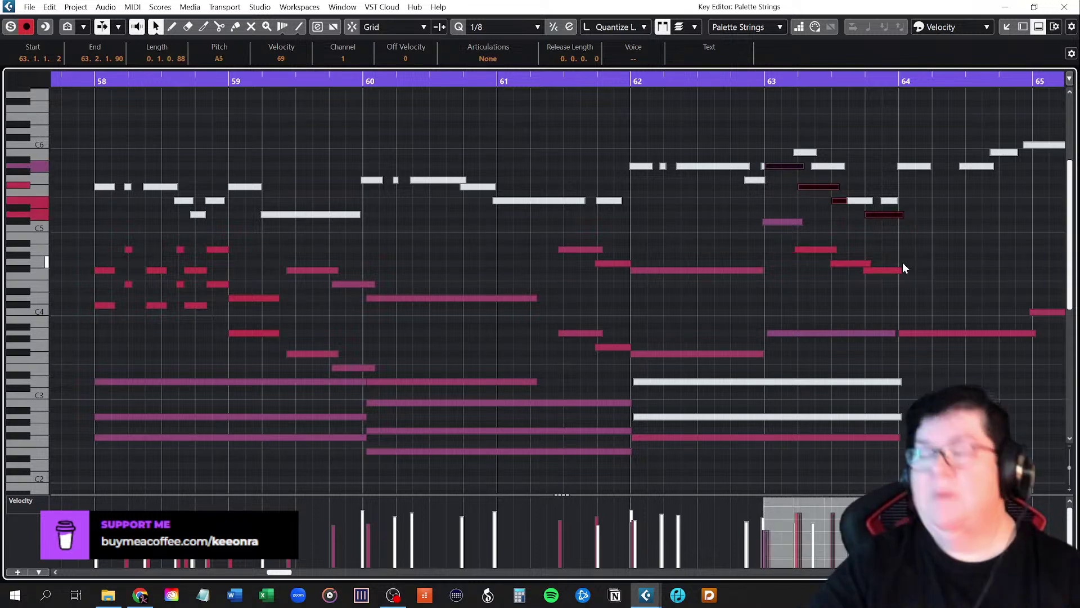
key("Down")
key("Down")
key("Down")
key("Down")
key("Down")
key("Down")
key("Down")
key("Down")
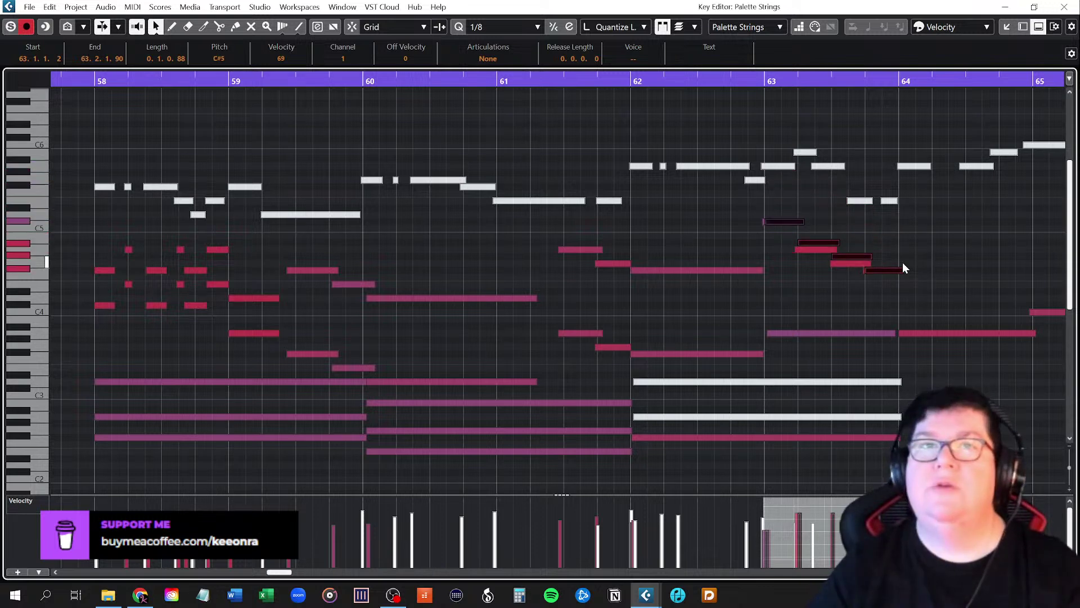
key("Down")
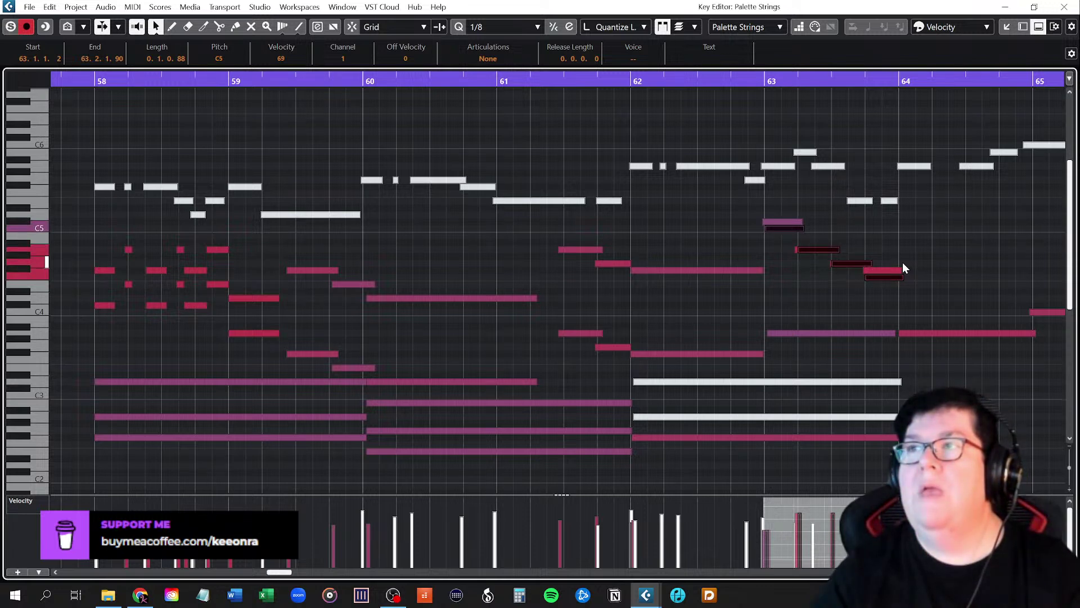
key("Down")
key("Down")
key("Down")
key("Down")
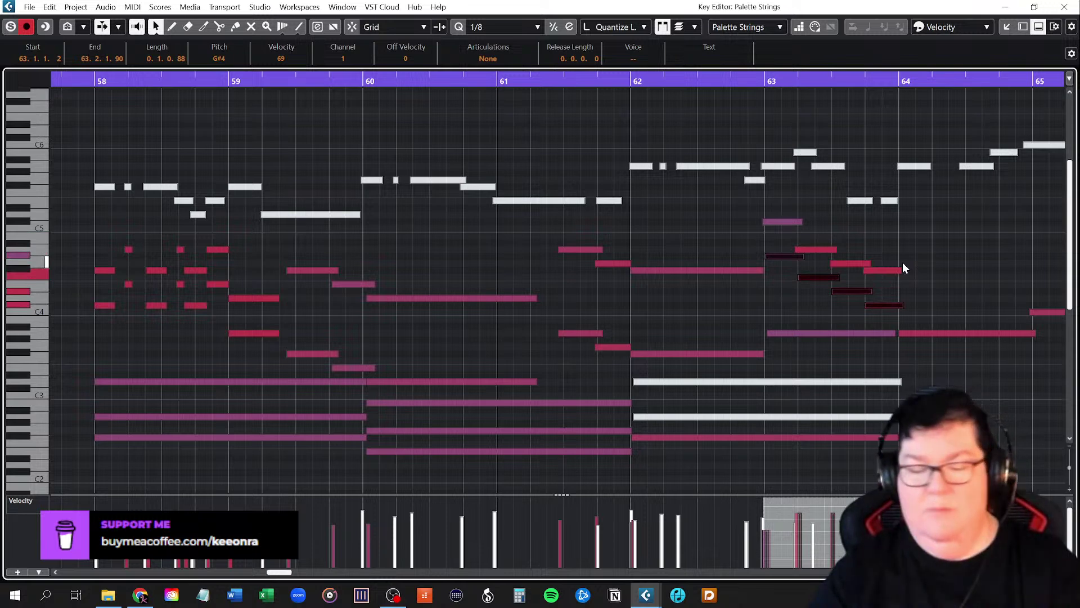
key("Delete")
Try lowering the remaining descending harmony line in bar 63 by six semitones so it starts on G4
left_click_drag(793, 212, 884, 293)
left_click(765, 81)
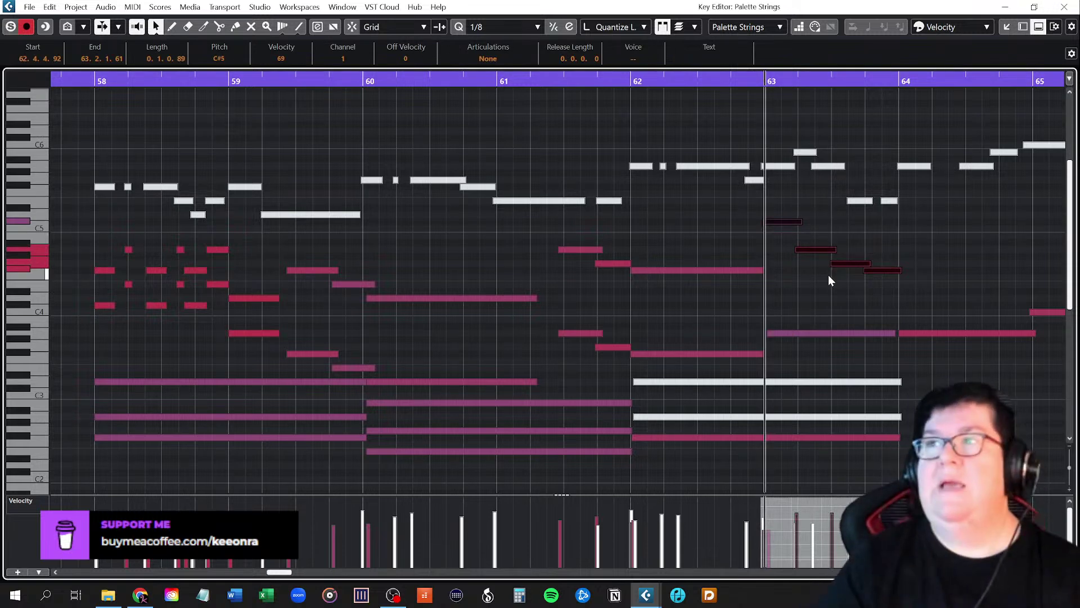
key("Down")
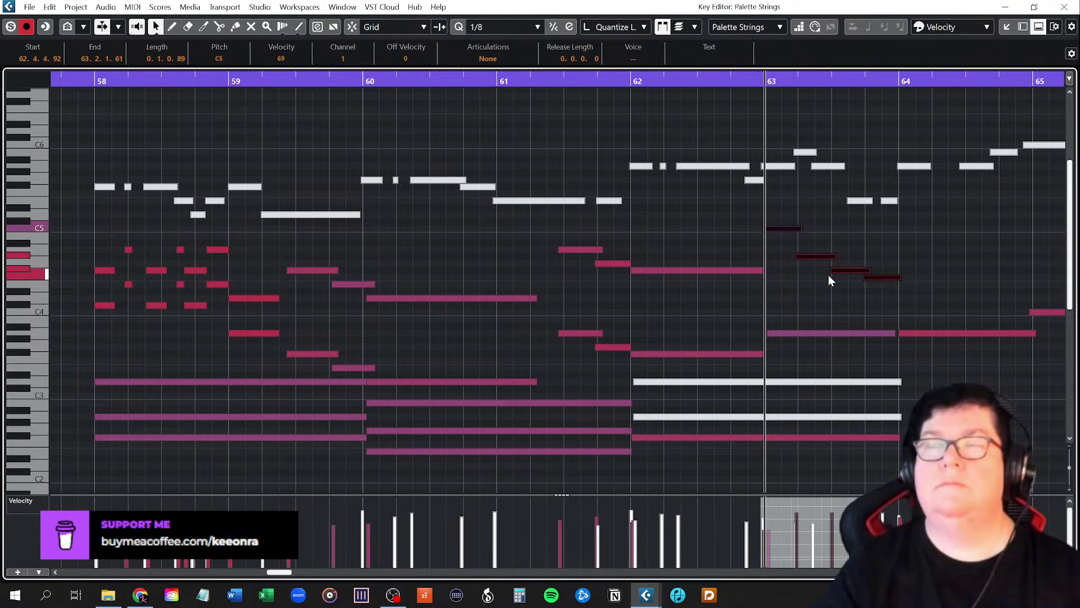
key("Down")
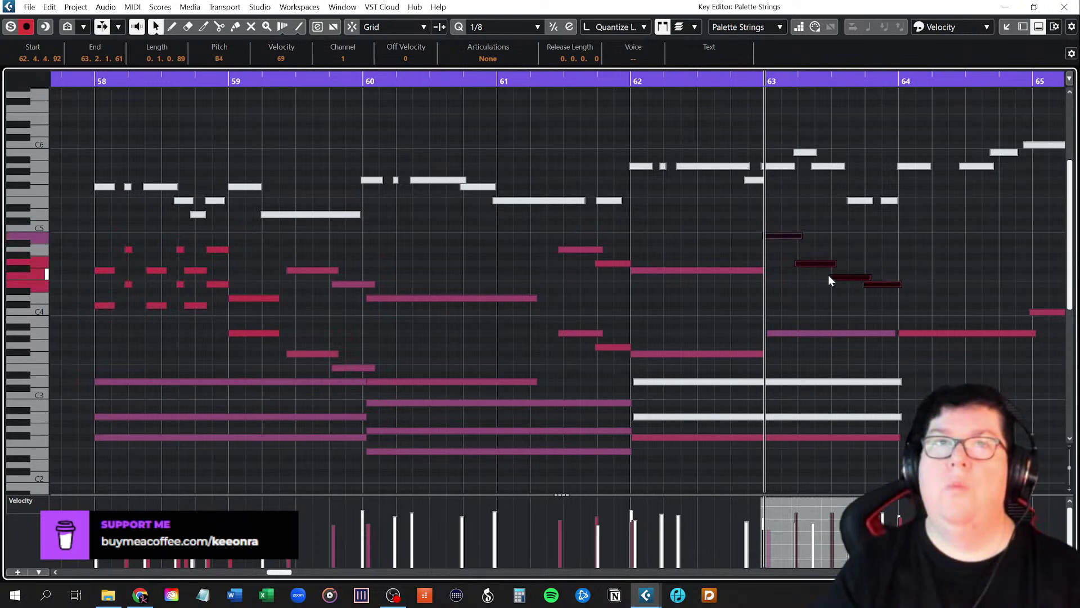
key("Down")
key("Down")
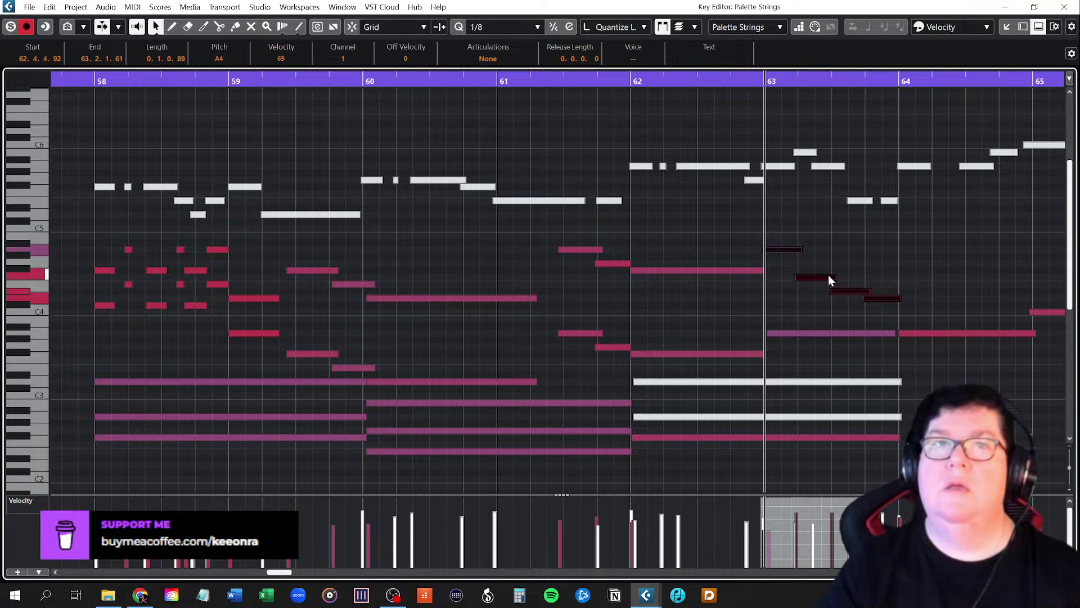
key("Down")
key("Down")
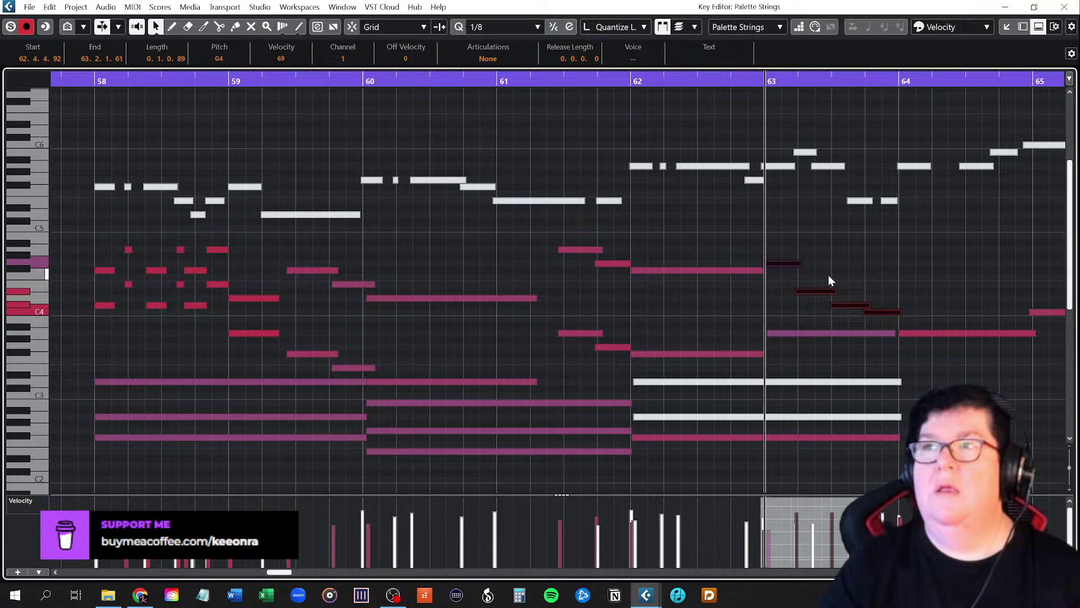
Undo the transposition and deletion of the two descending harmony lines in bar 63
left_click(785, 264)
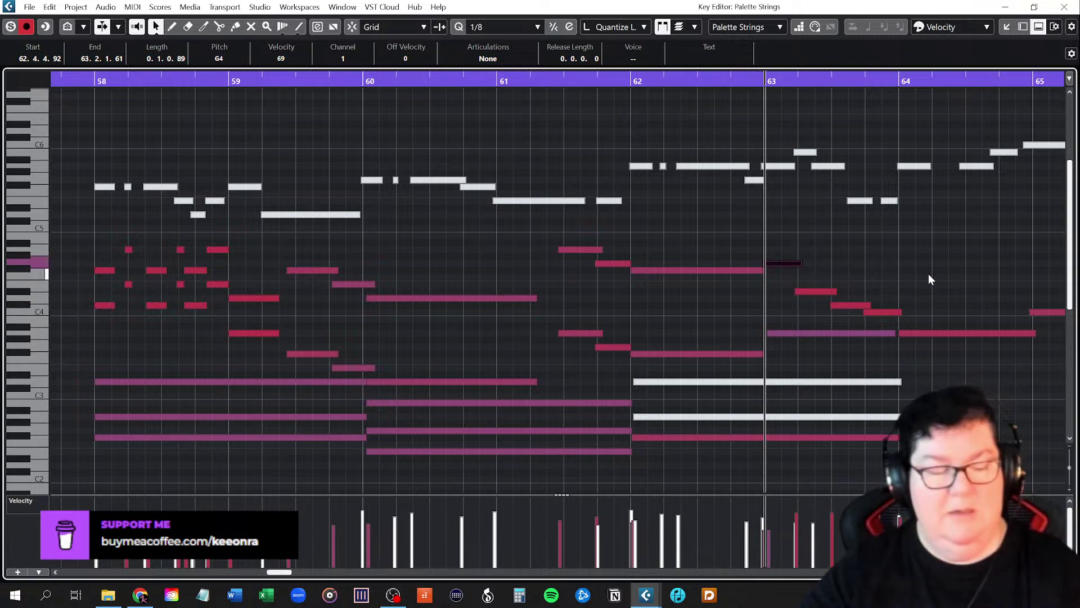
key("Up")
key("Up")
key("Up")
key("Up")
key("Up")
key("Up")
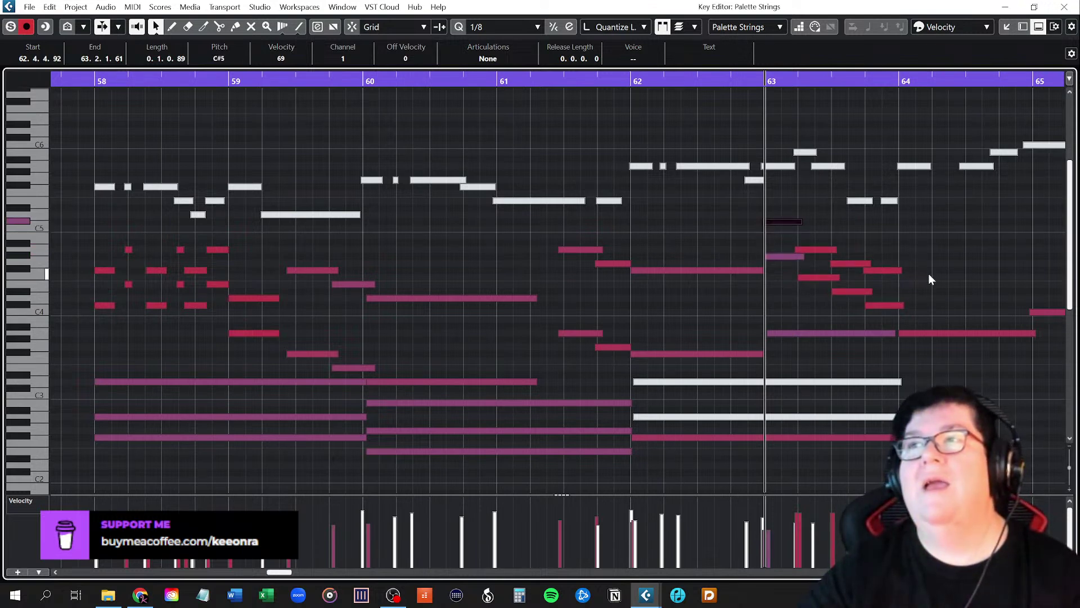
left_click(827, 224)
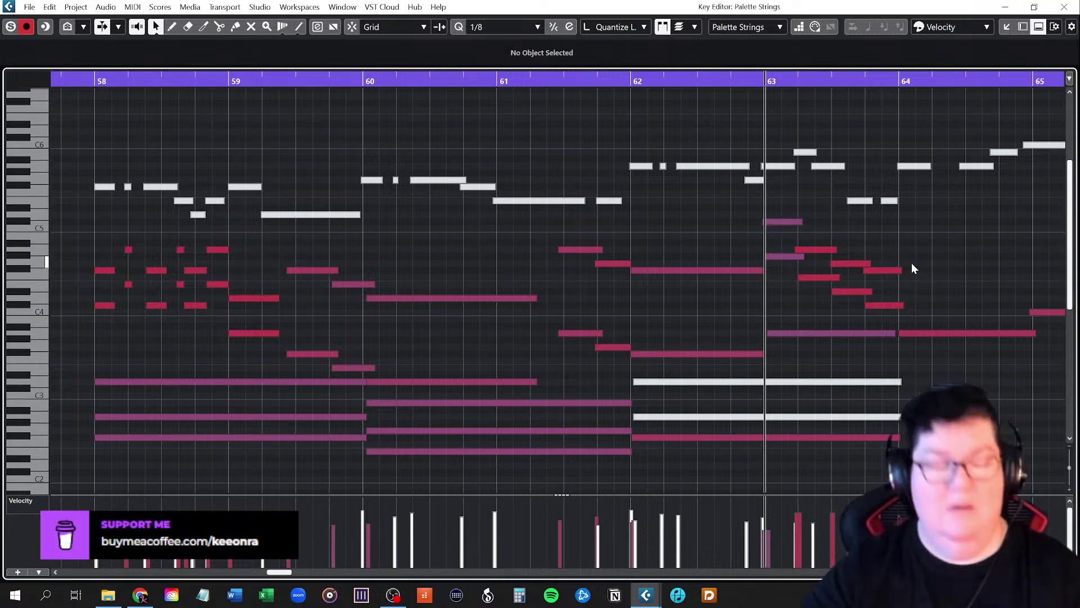
key("ctrl+z")
key("ctrl+z")
key("ctrl+z")
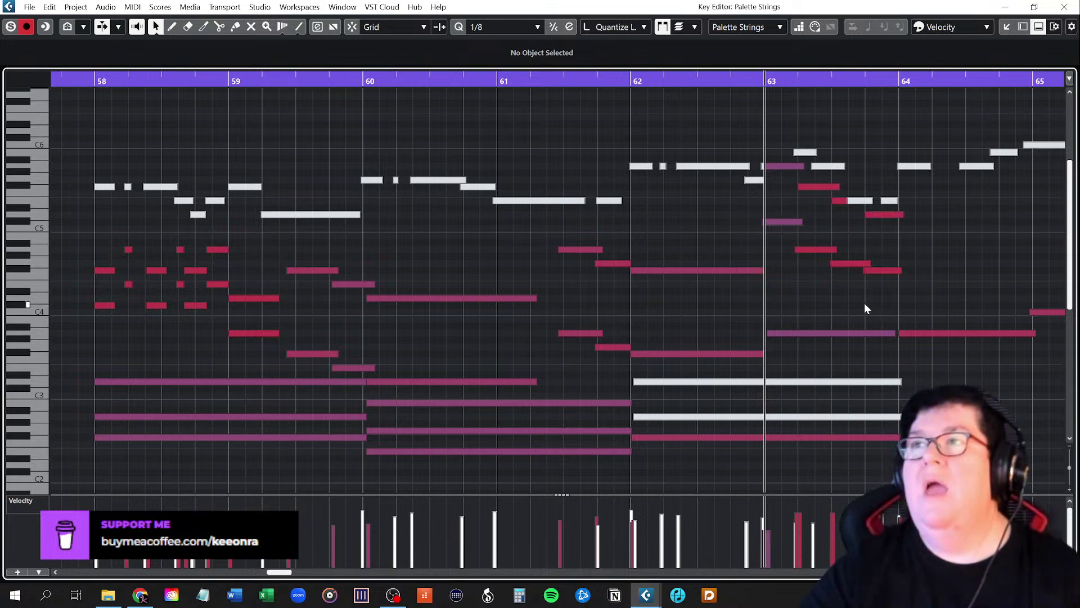
Play the harmony lines from bar 63 and return the project cursor to the start of that bar
key("space")
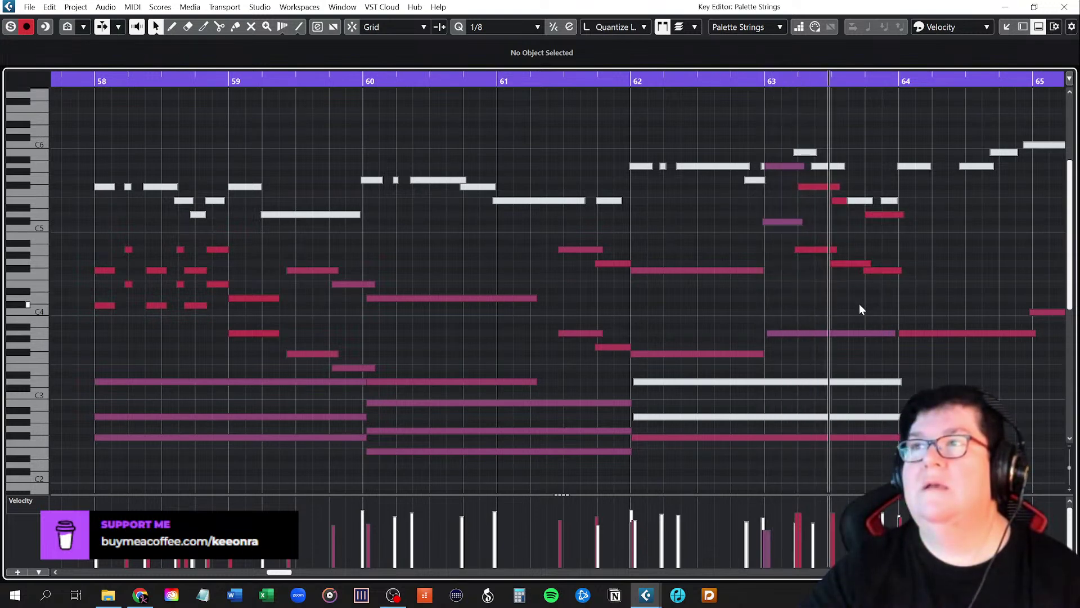
left_click(764, 79)
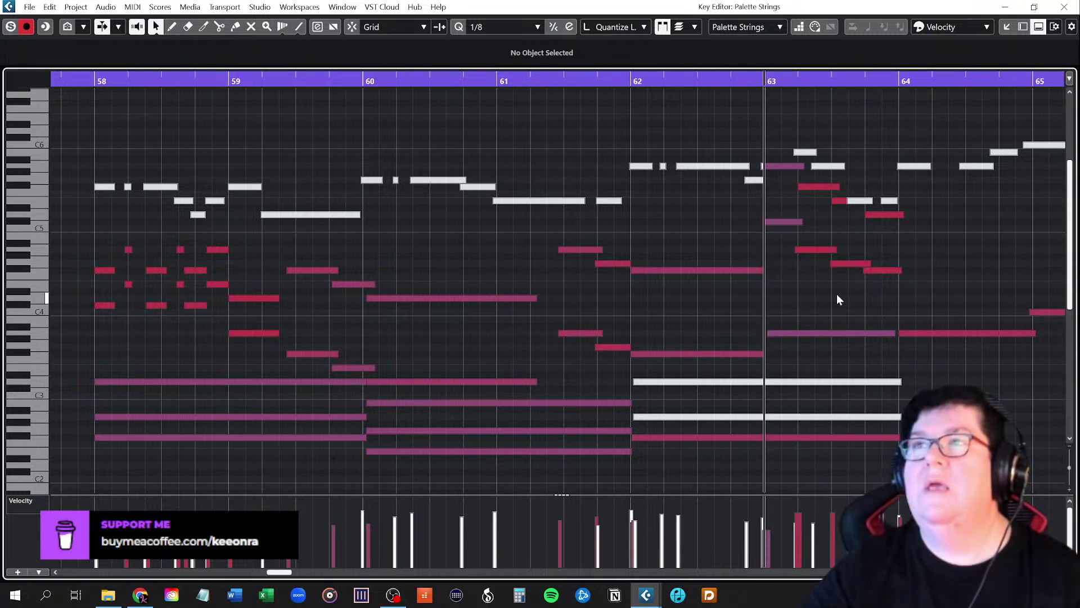
Undo the last downward transposition and delete bar 63's upper descending harmony line of A5, F#5, E5 and D5
left_click(54, 9)
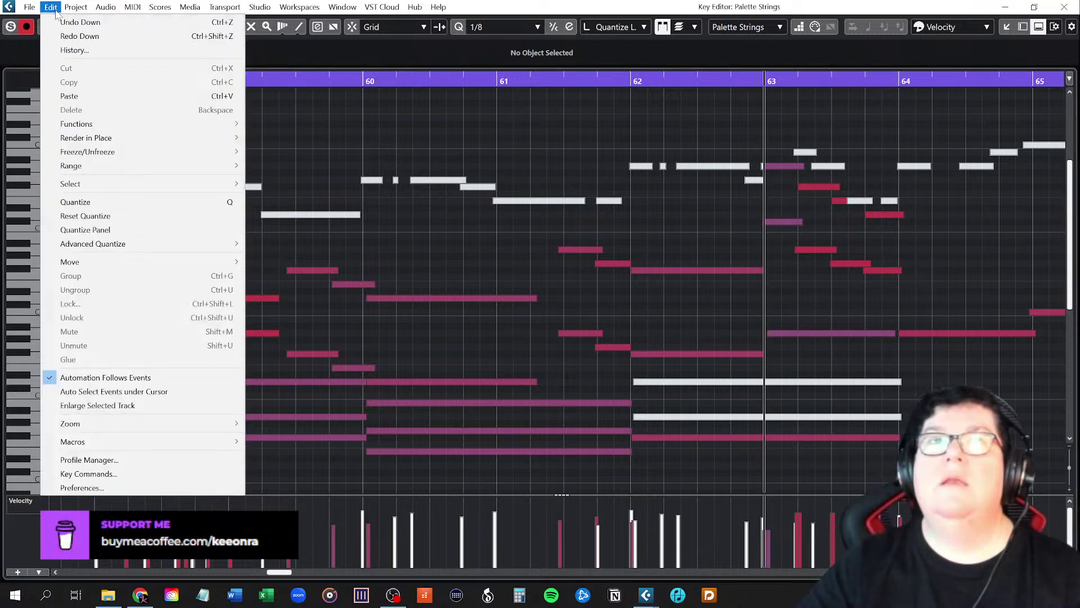
left_click(97, 21)
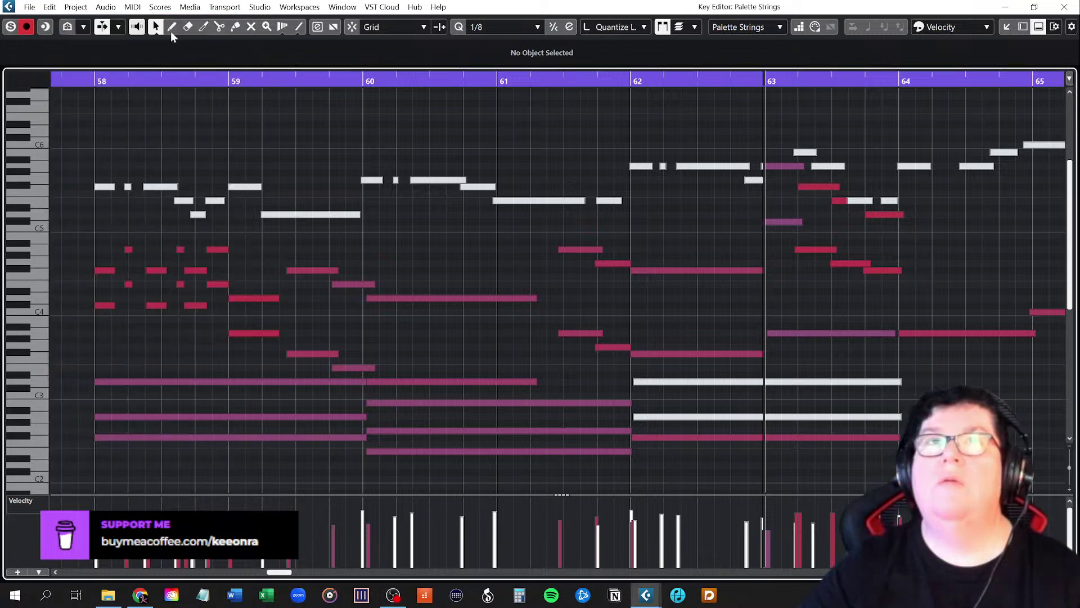
left_click(782, 165)
left_click(816, 187)
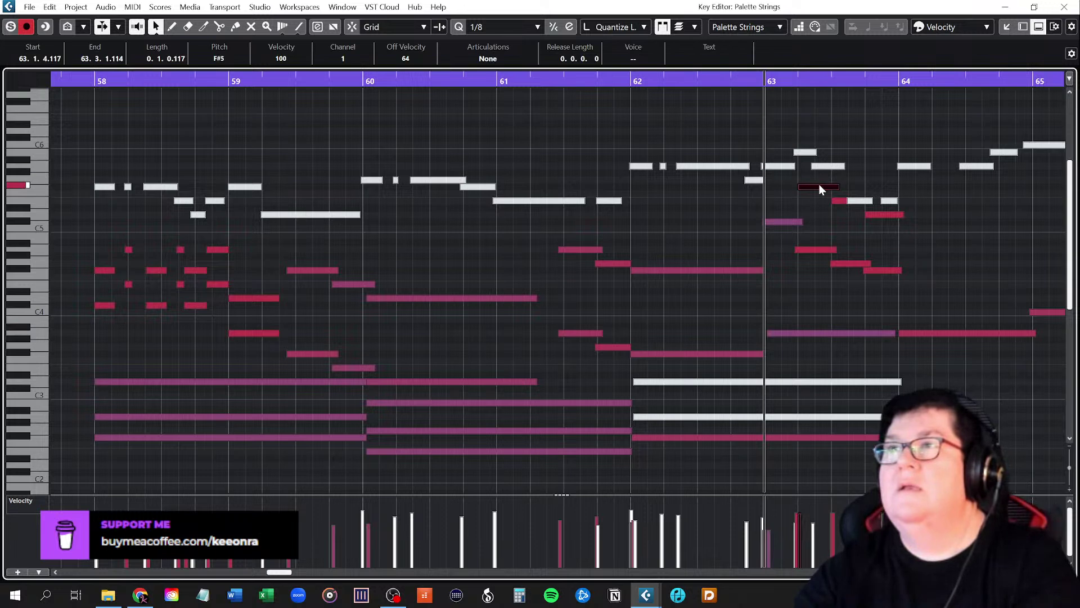
key("Delete")
left_click(838, 200)
key("Delete")
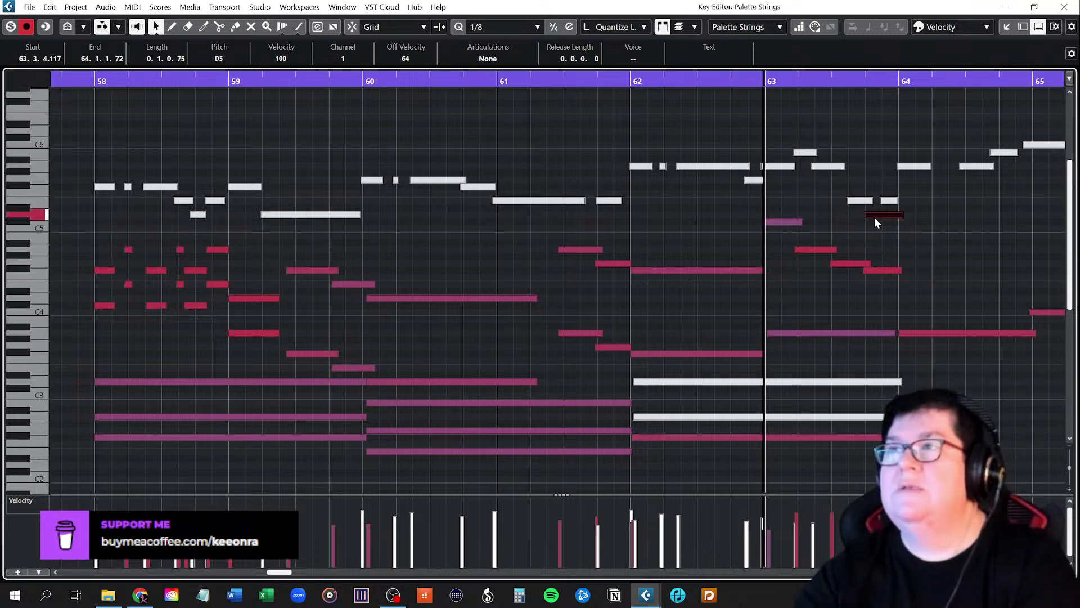
key("Delete")
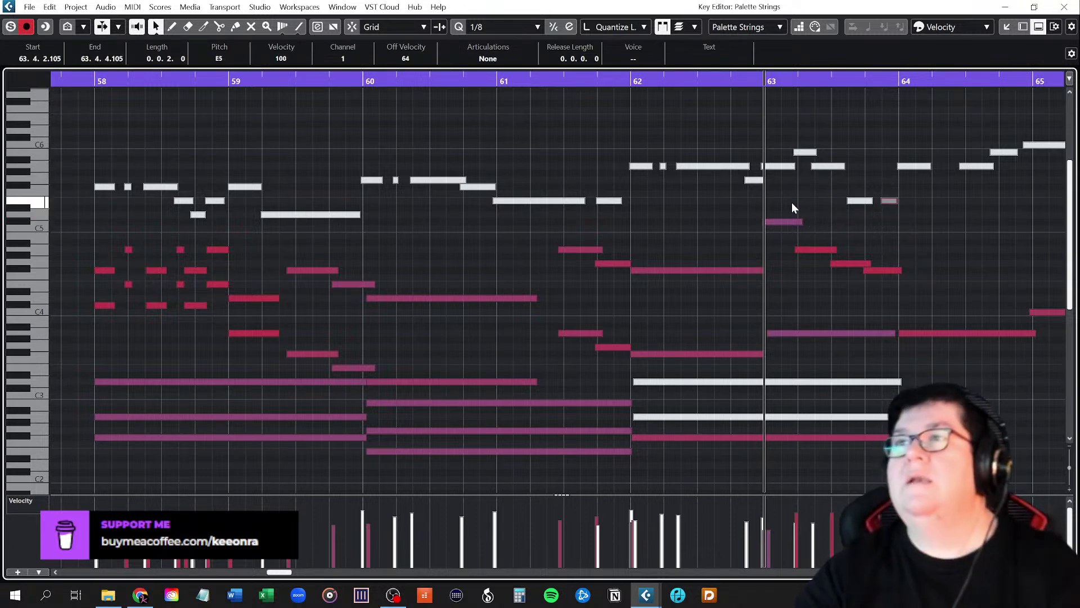
Duplicate the remaining descending harmony line in bar 63 in place and lower the copy by four semitones so it starts on A4
left_click_drag(779, 214, 878, 293)
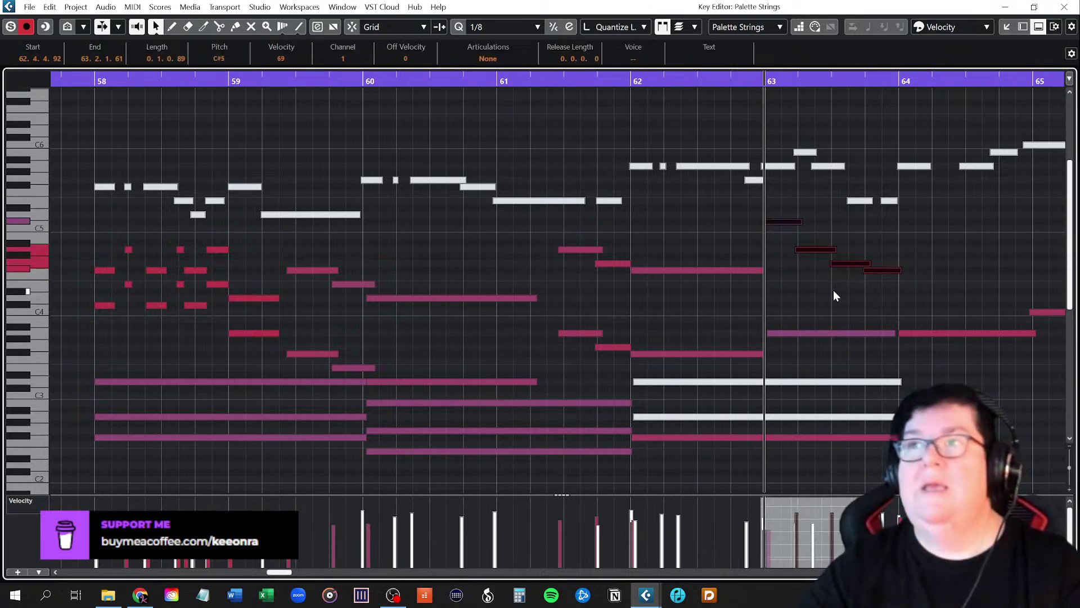
key("ctrl+Right")
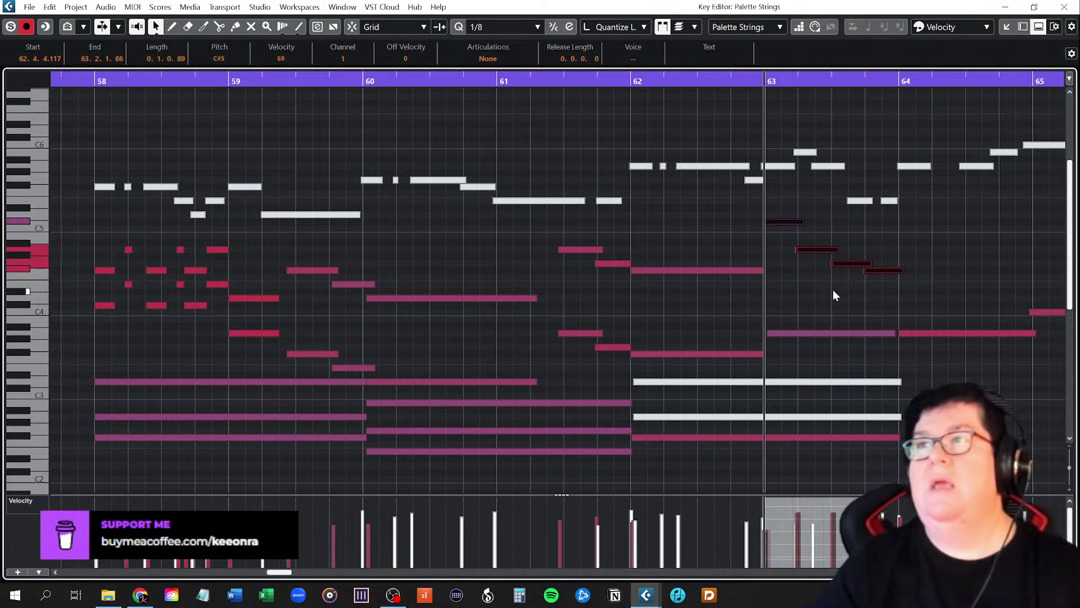
key("ctrl+z")
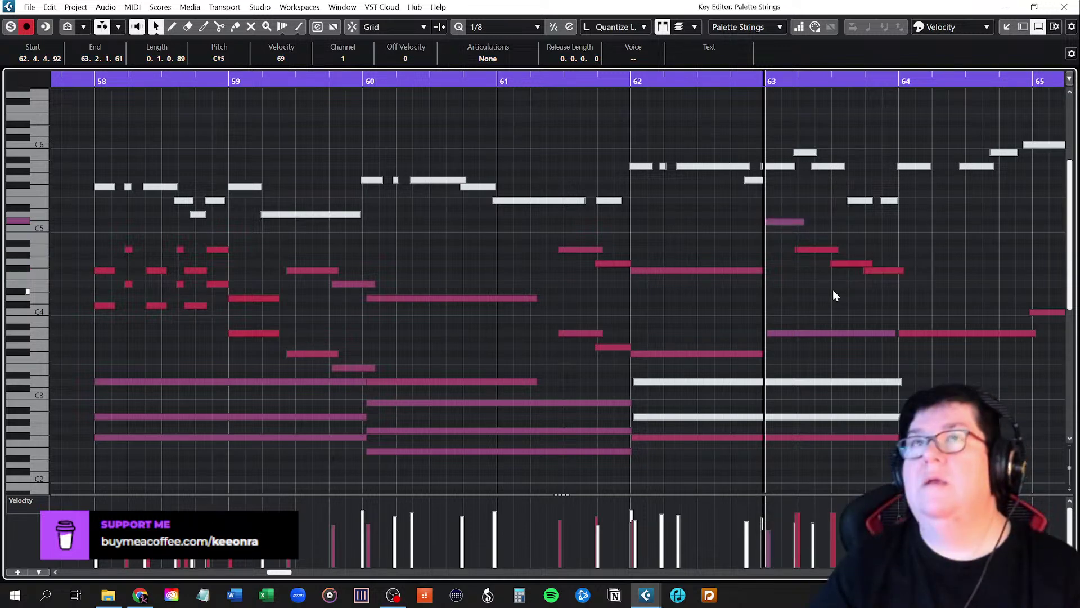
key("Right")
key("Right")
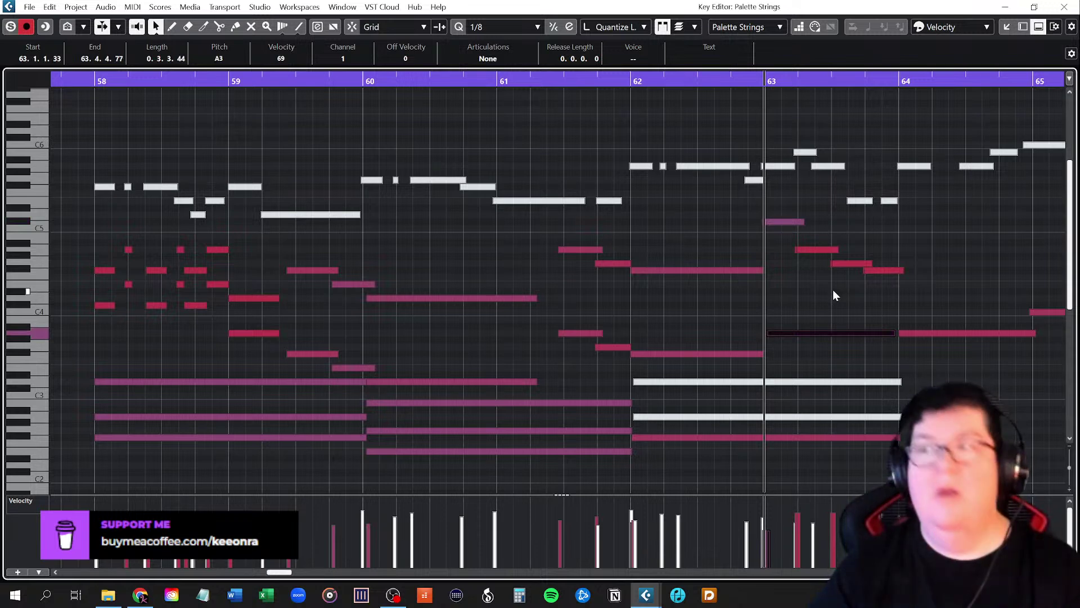
key("ctrl+z")
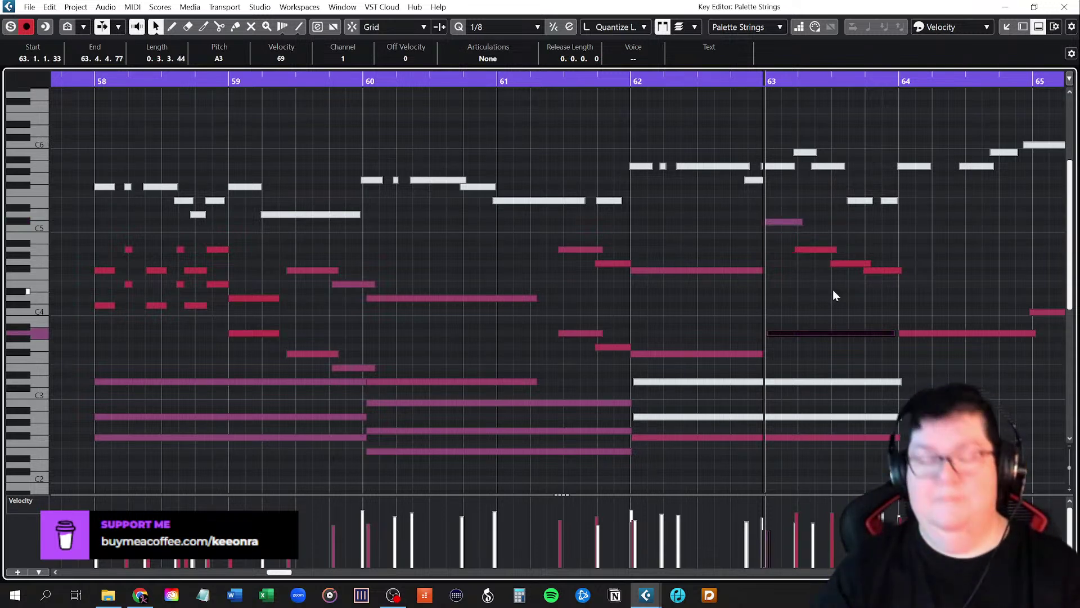
key("ctrl+v")
key("Down")
key("Down")
key("Down")
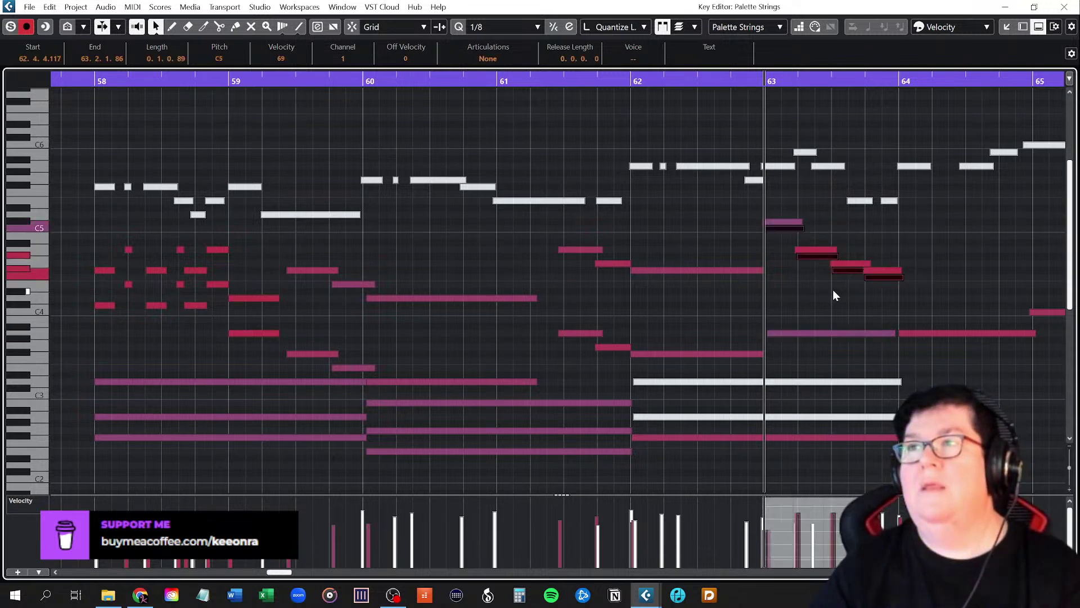
key("Down")
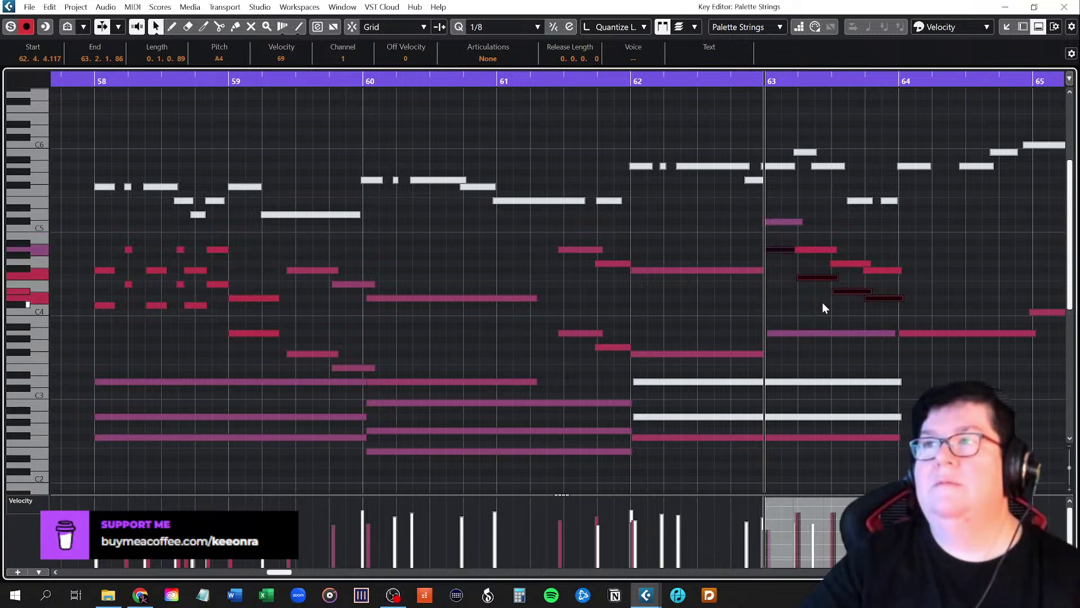
left_click(822, 302)
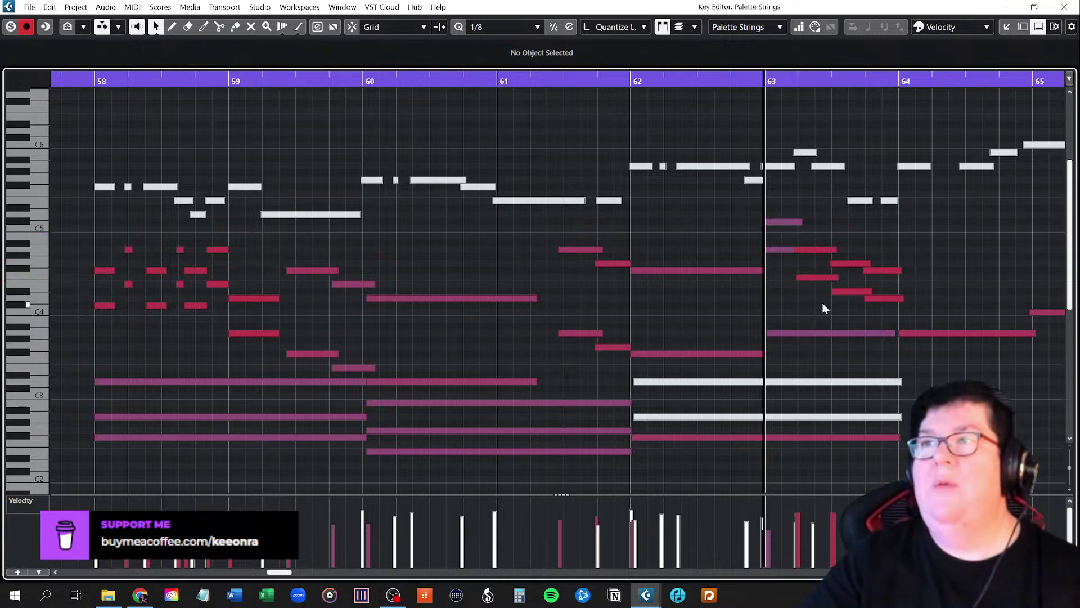
Correct the copied lower line in bar 63 by setting its second note to F#4, third to D4 and fourth to C#4
left_click(778, 222)
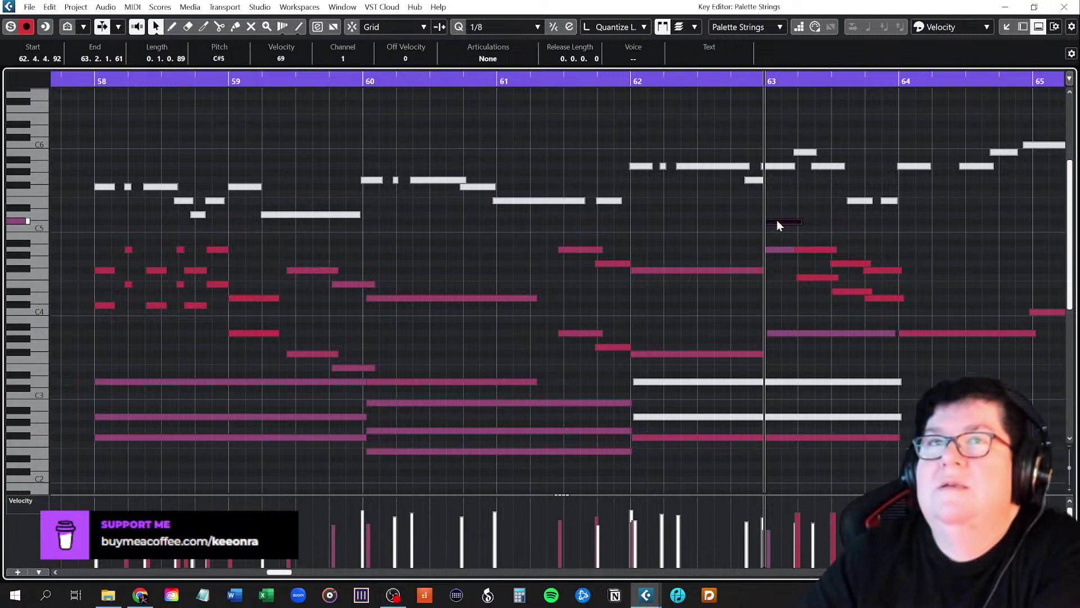
left_click(775, 251)
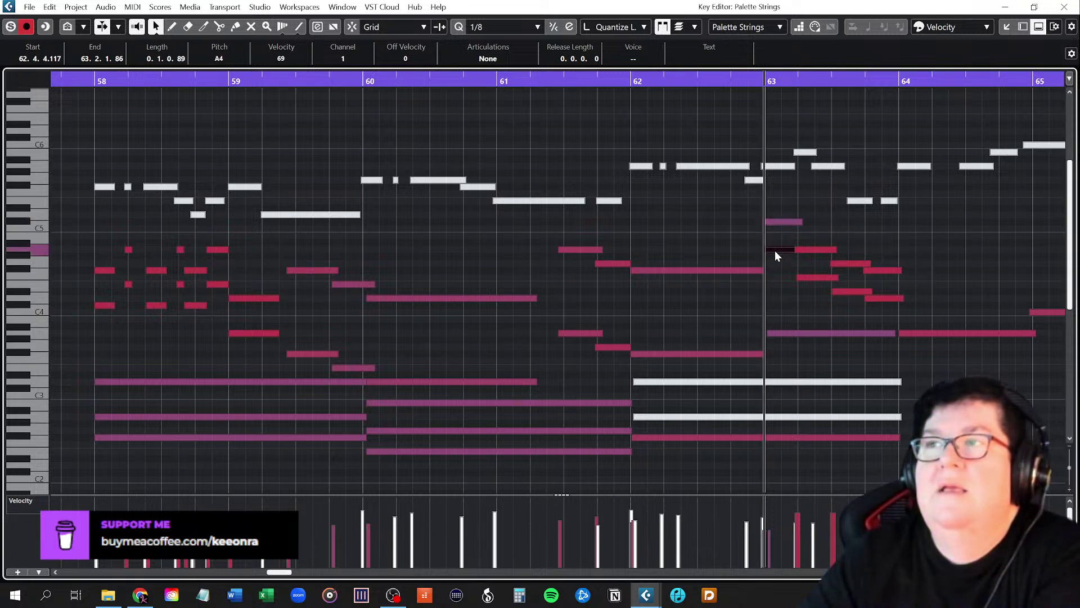
left_click(811, 278)
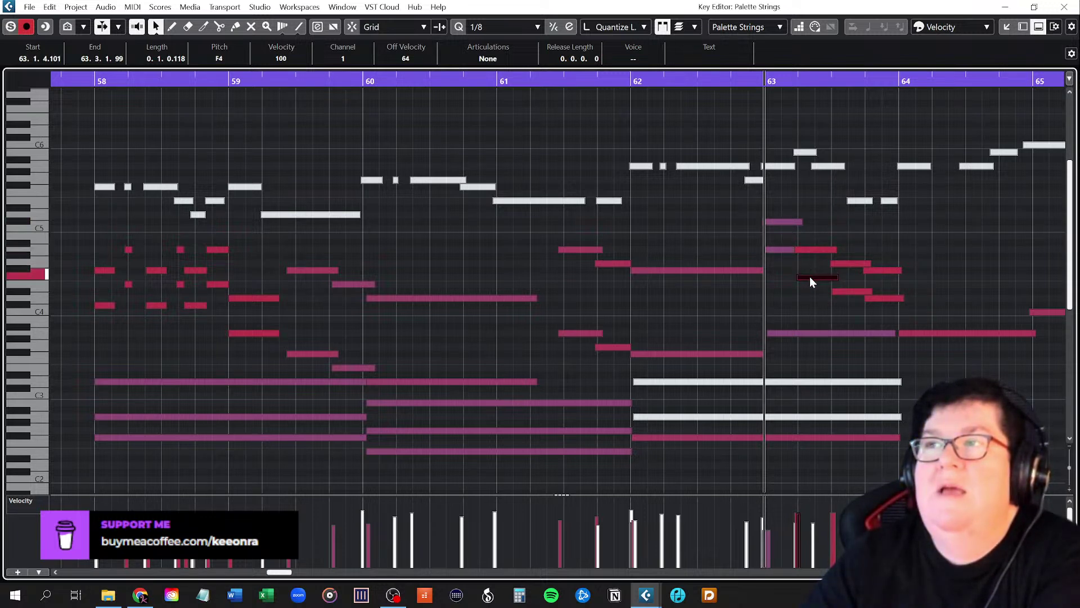
left_click_drag(811, 278, 811, 273)
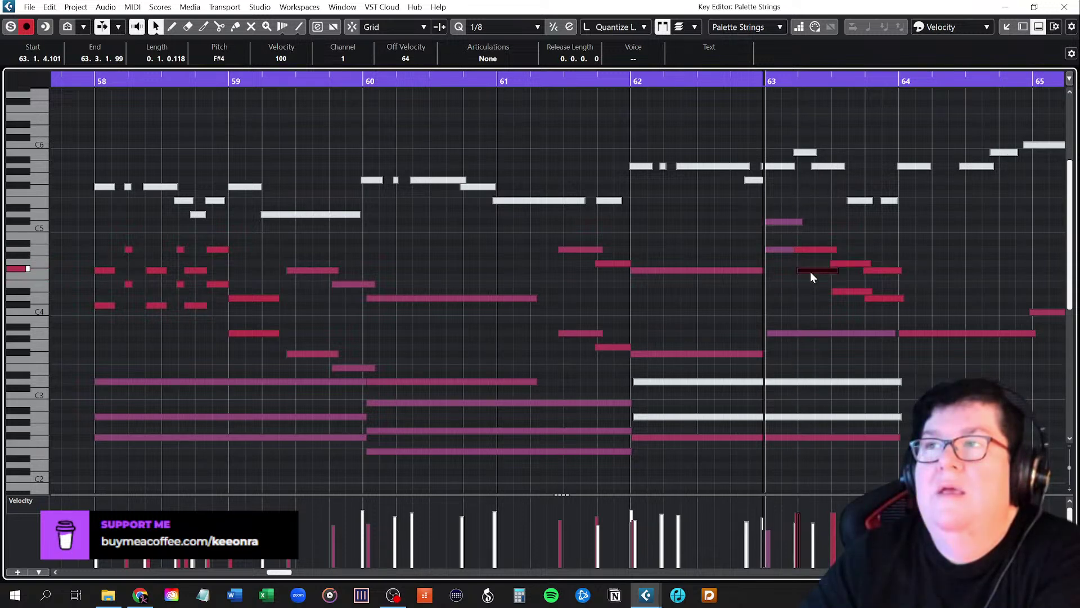
left_click(848, 263)
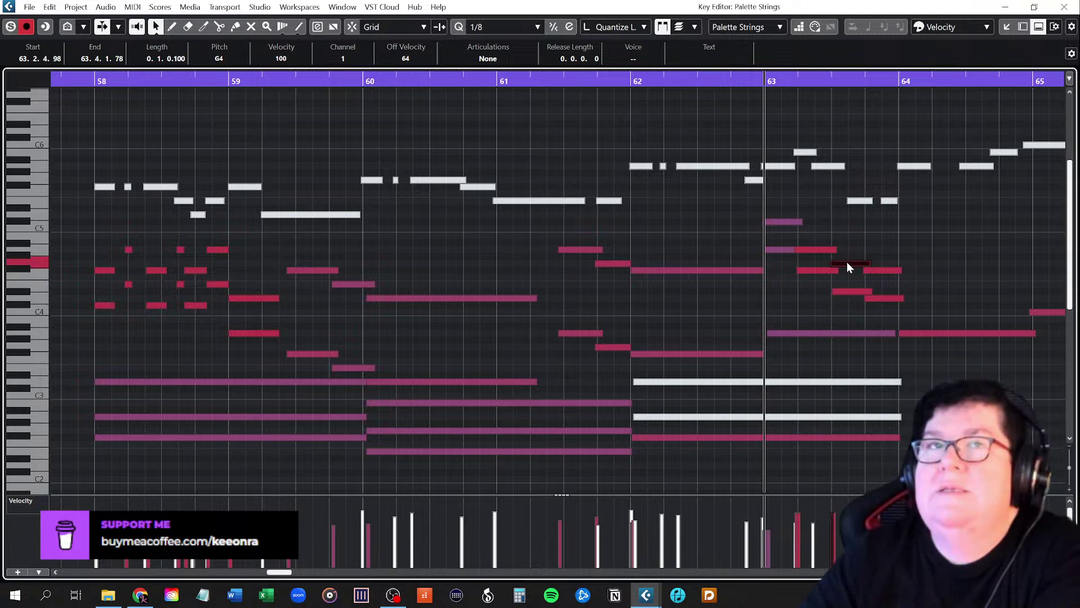
left_click(844, 290)
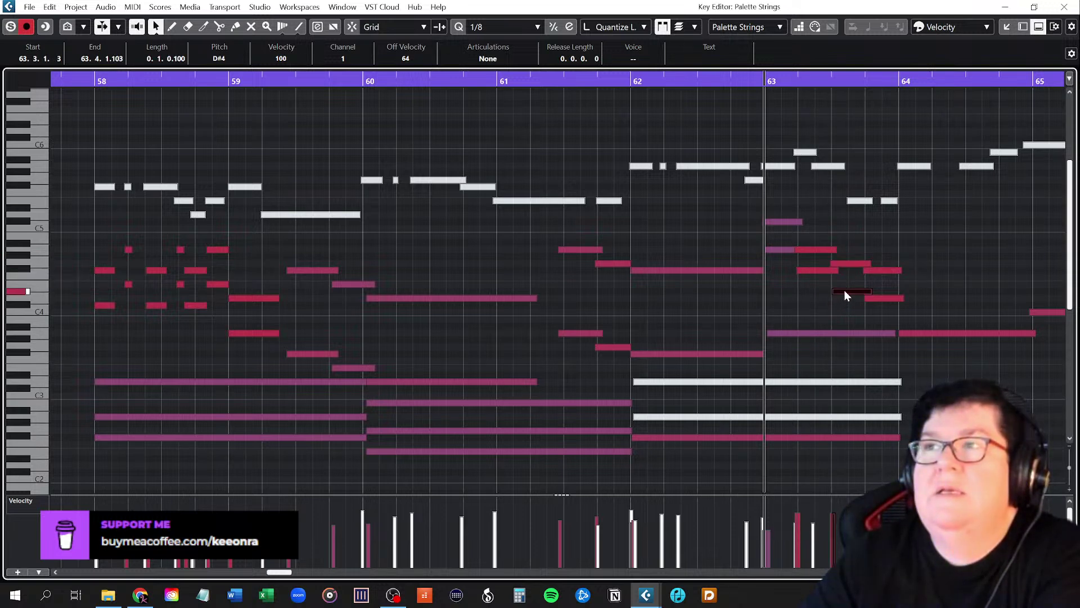
left_click_drag(845, 292, 848, 300)
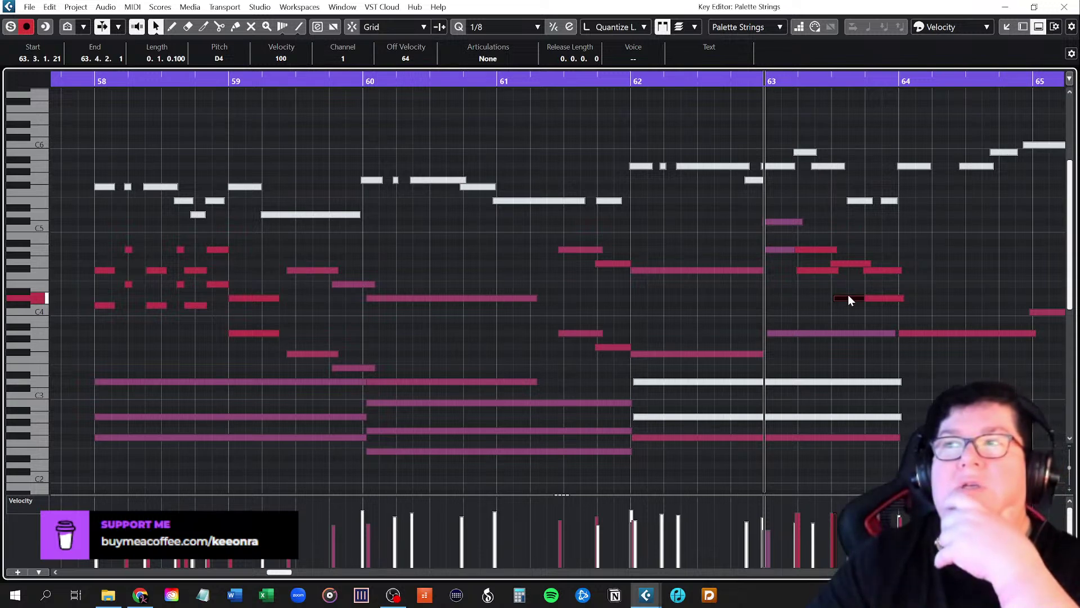
left_click(885, 299)
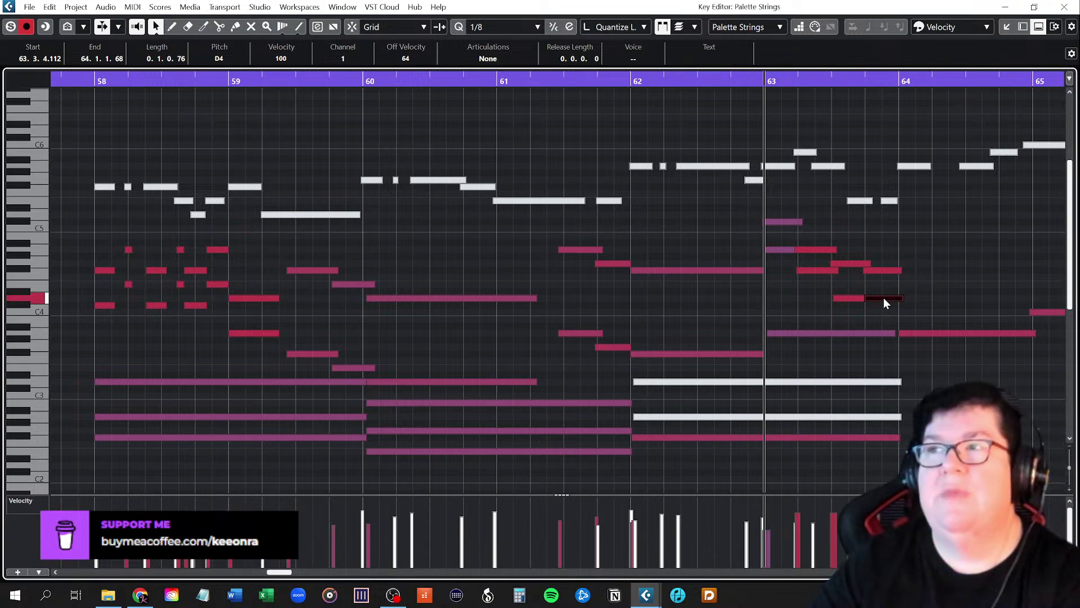
left_click_drag(884, 299, 884, 302)
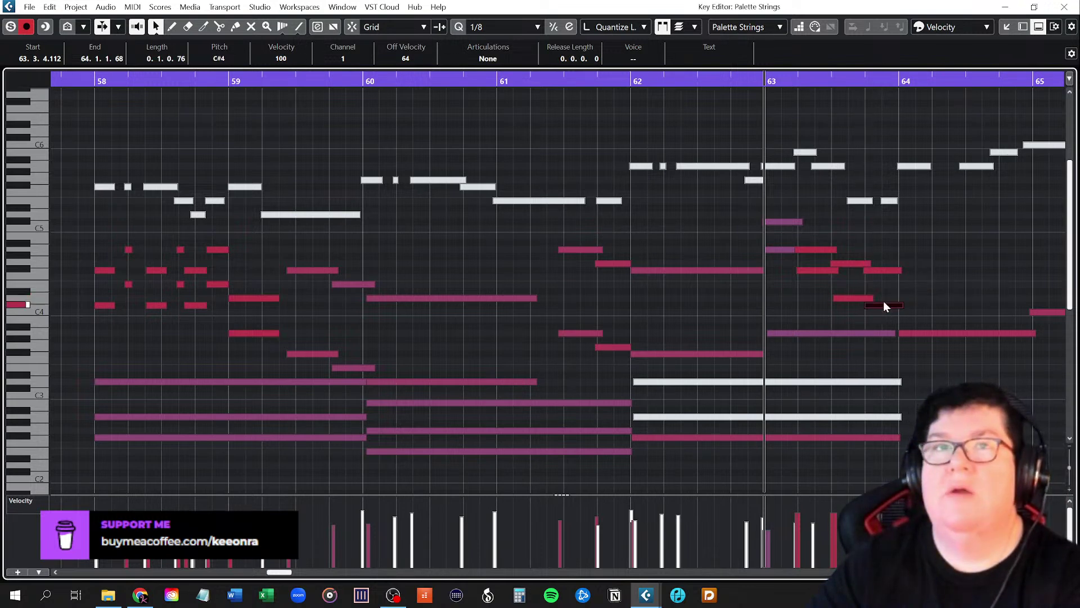
left_click(935, 292)
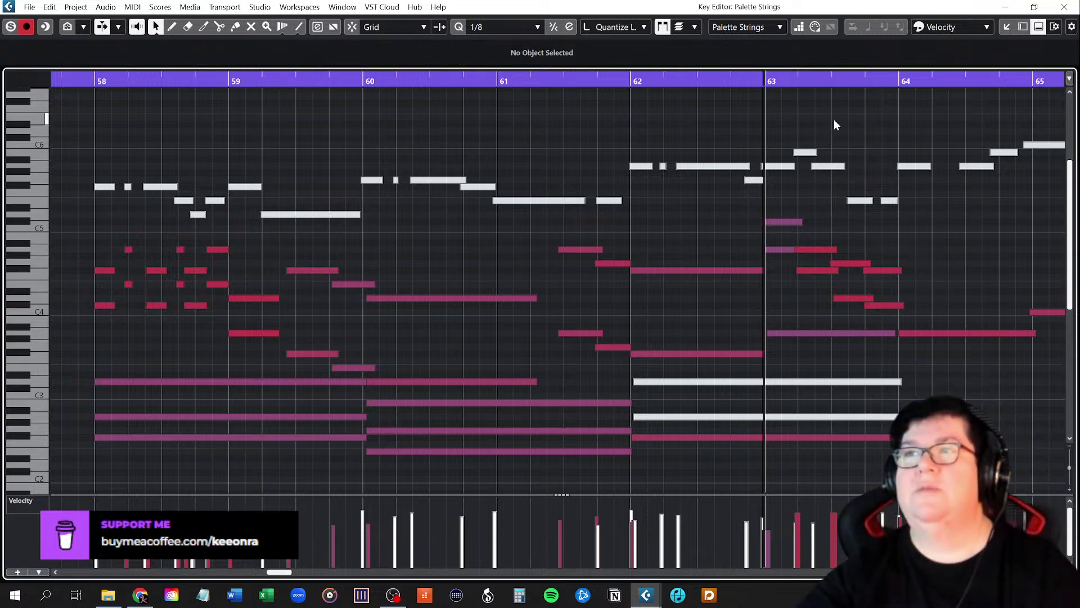
Play the passage repeatedly from the start of bar 63 to check the new harmony by ear
key("space")
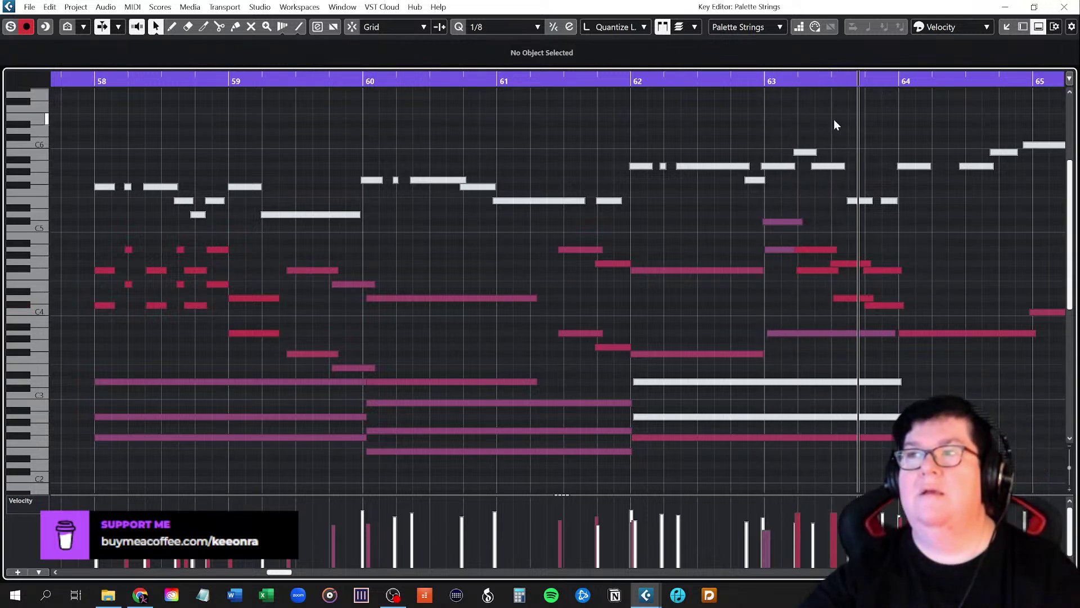
key("space")
left_click_drag(308, 573, 287, 572)
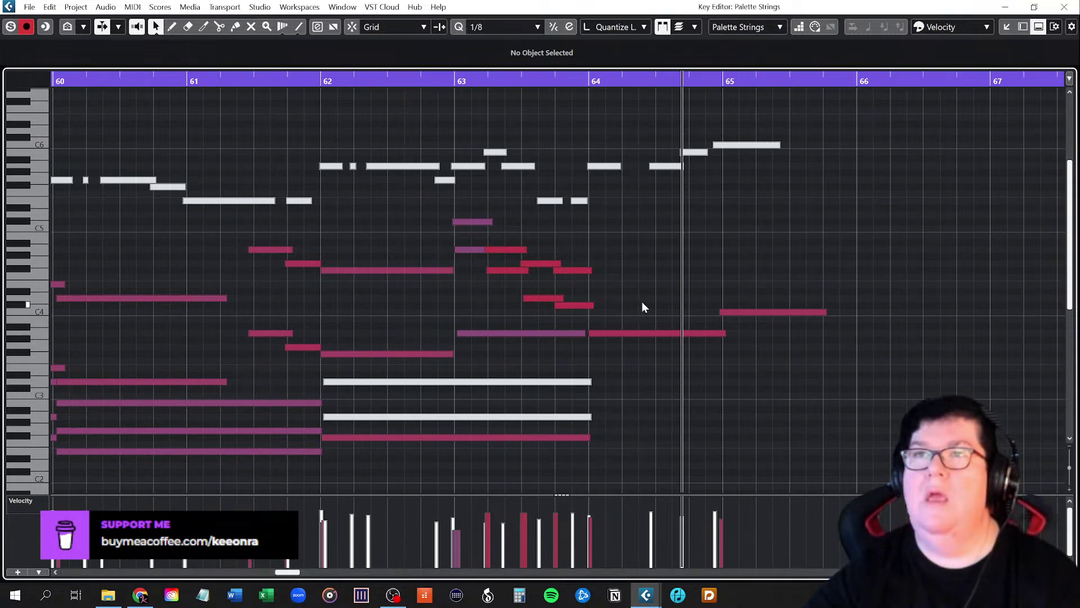
left_click(457, 80)
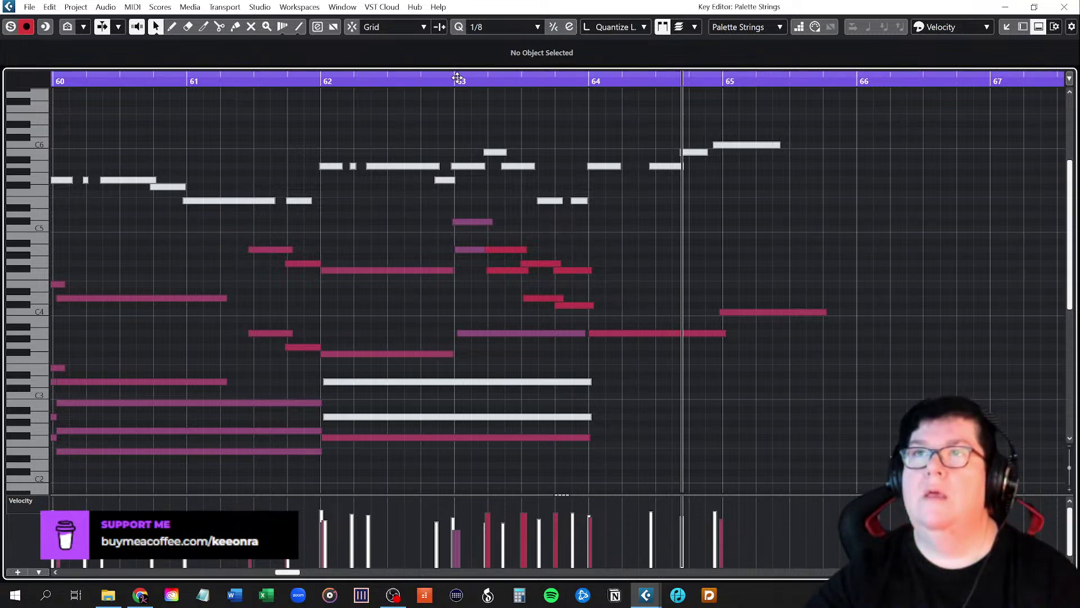
key("space")
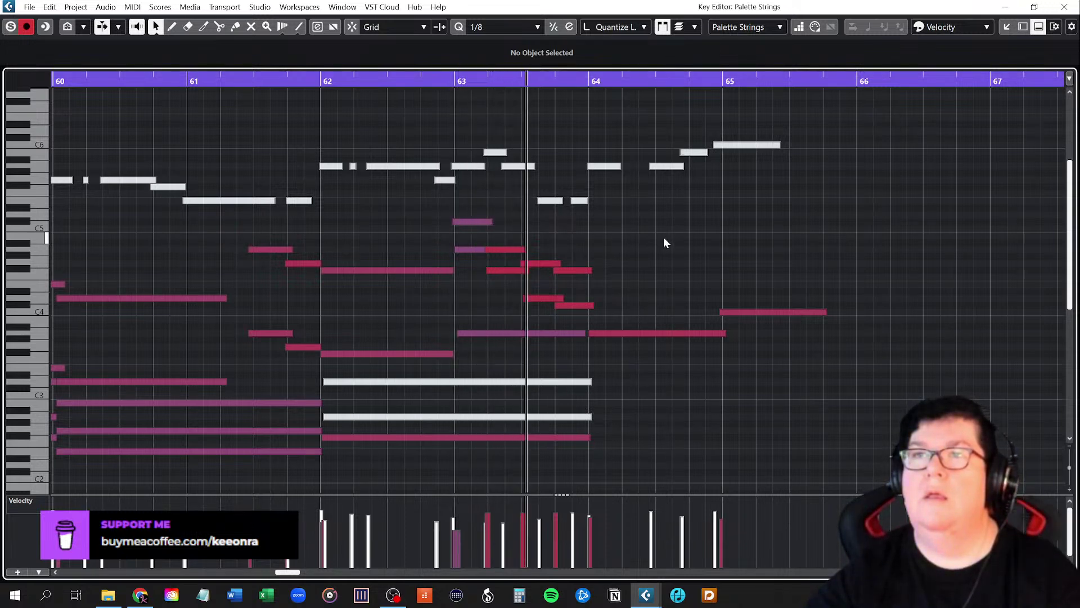
key("space")
left_click(455, 80)
key("space")
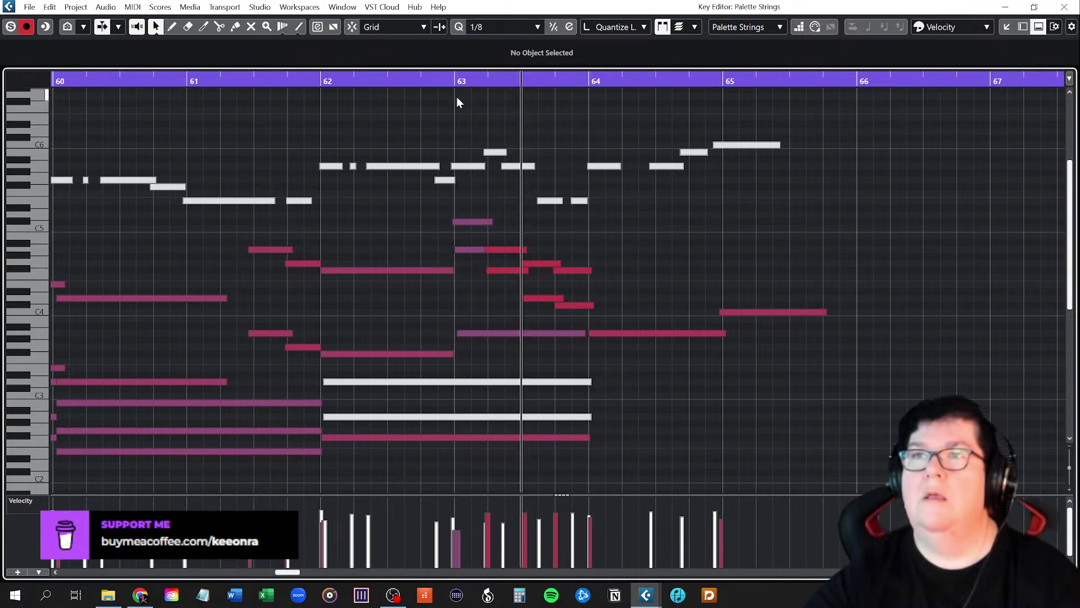
key("space")
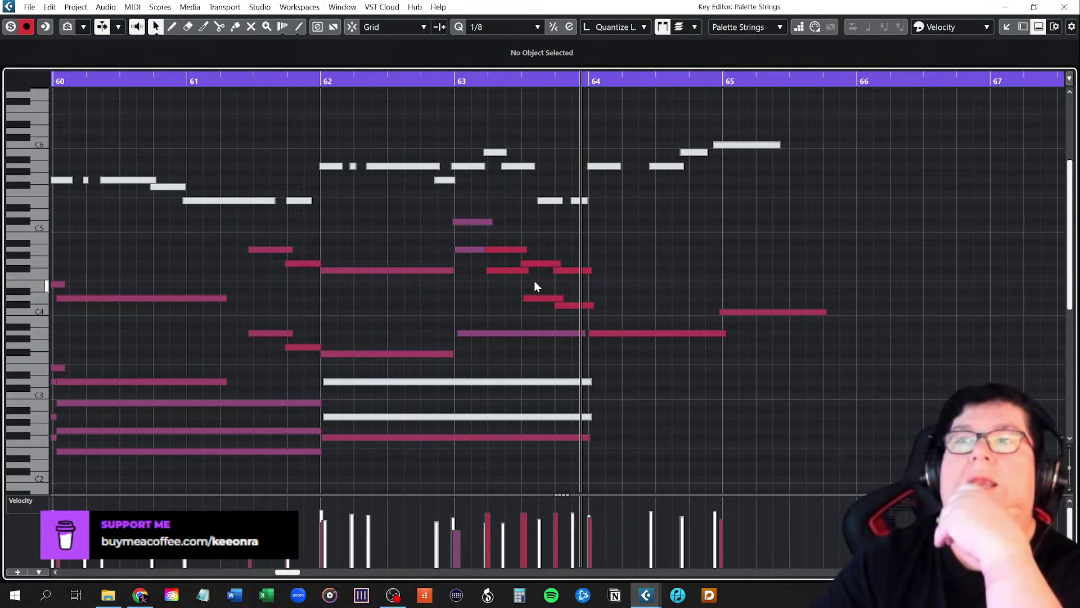
Nudge the C#5 note at the start of bar 63 slightly later, and check the bass note of bars 62–63 against the lower harmony
left_click(487, 220)
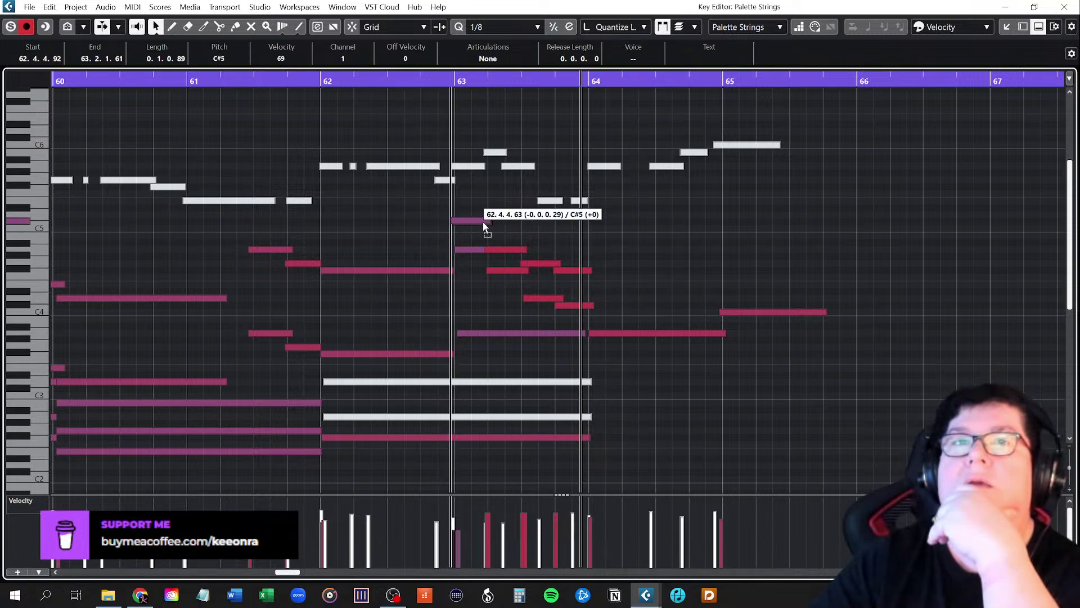
scroll(525, 420, "down", 5)
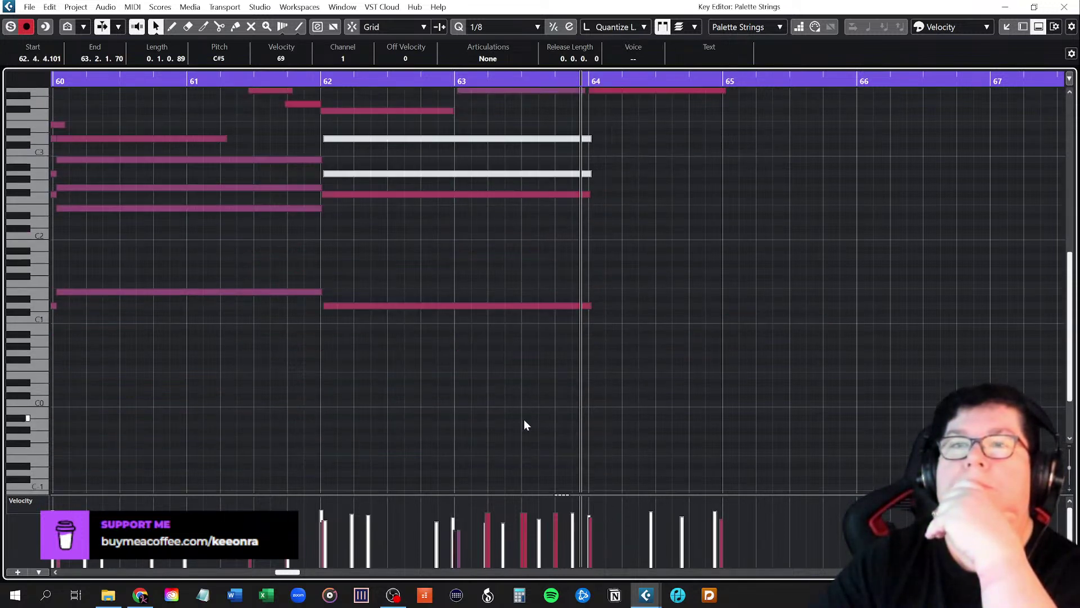
left_click(437, 305)
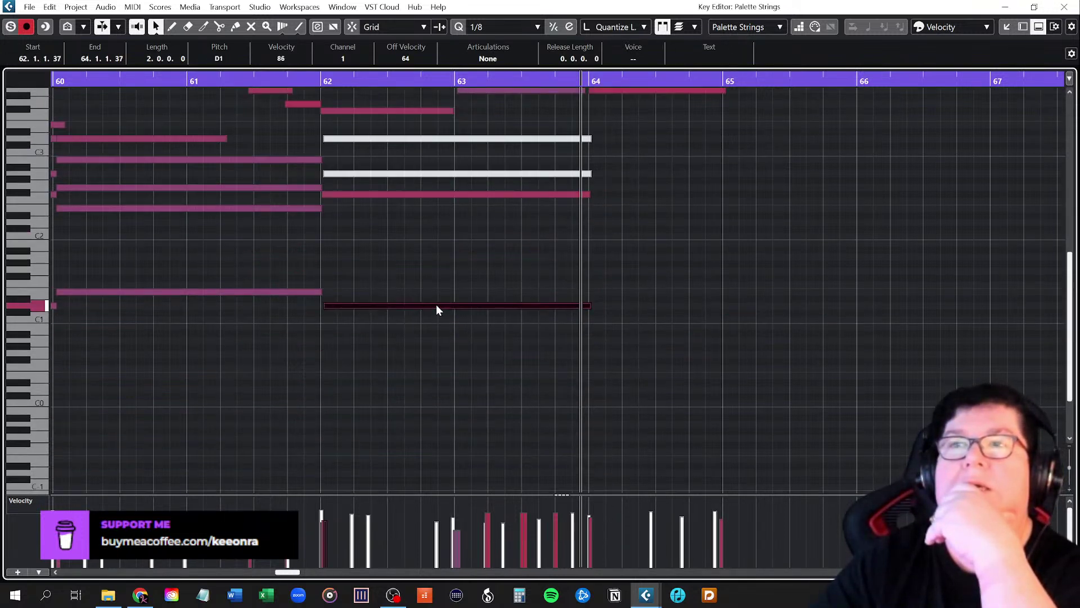
scroll(532, 341, "up", 5)
scroll(533, 342, "up", 2)
scroll(536, 344, "down", 2)
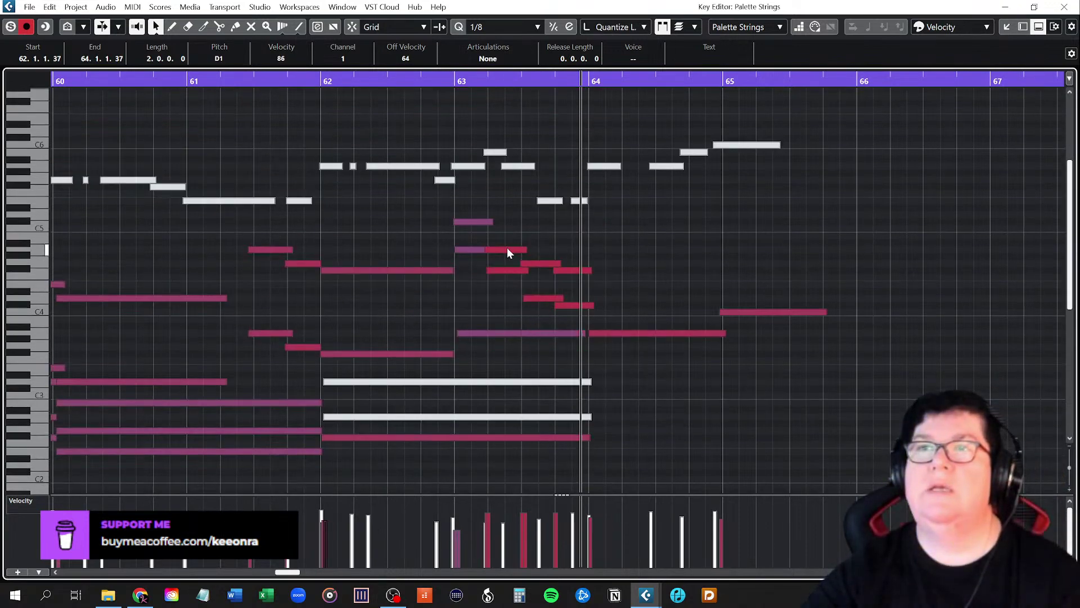
left_click(503, 271)
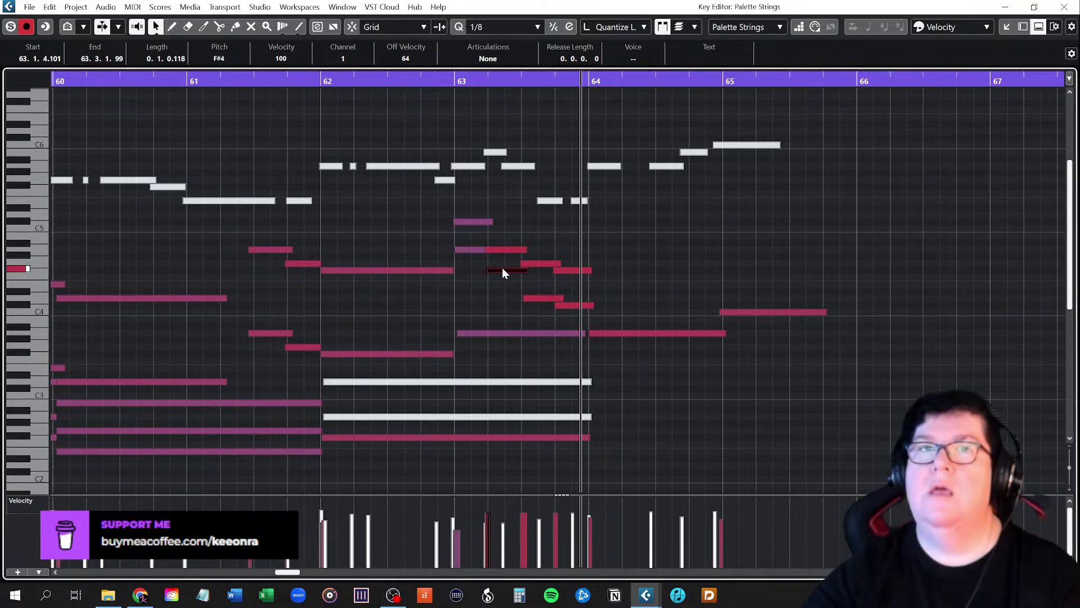
left_click(531, 293)
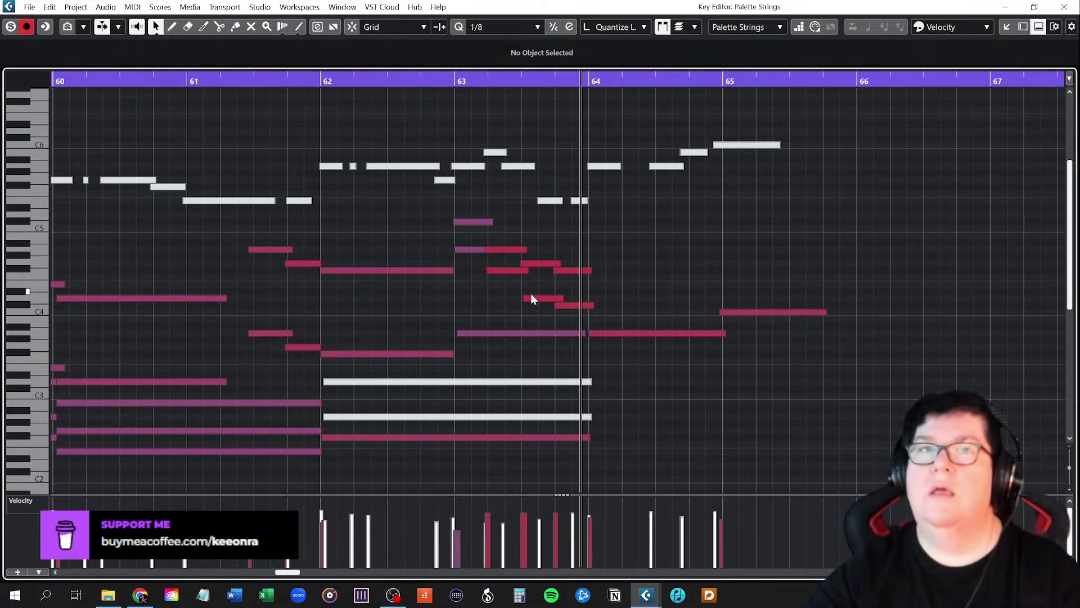
Delete the C#4 note at the end of bar 63 and lengthen the D4 before it to the end of the bar
left_click(537, 298)
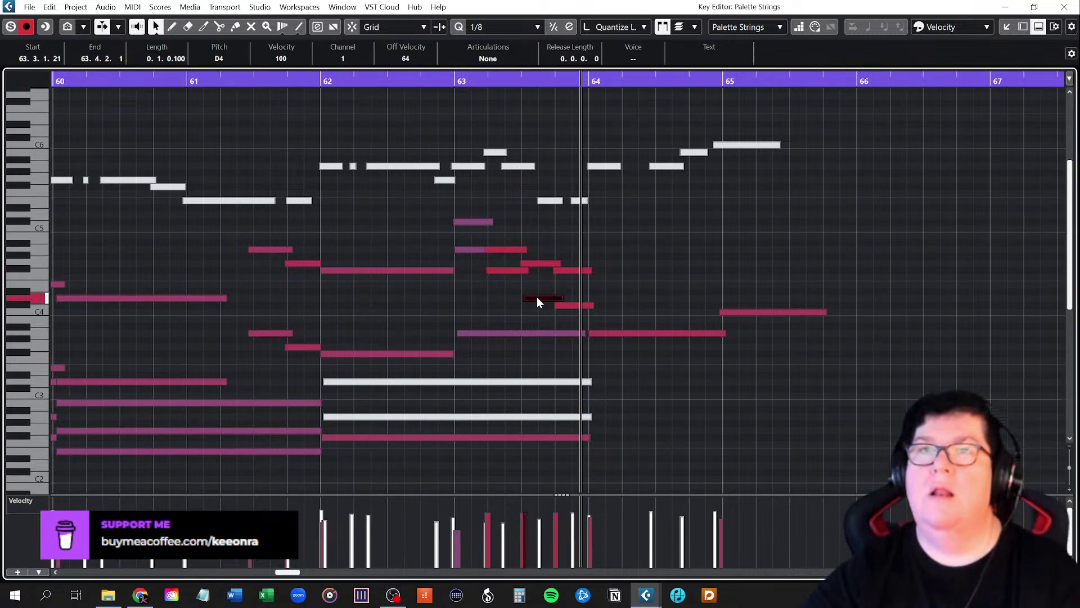
left_click(573, 306)
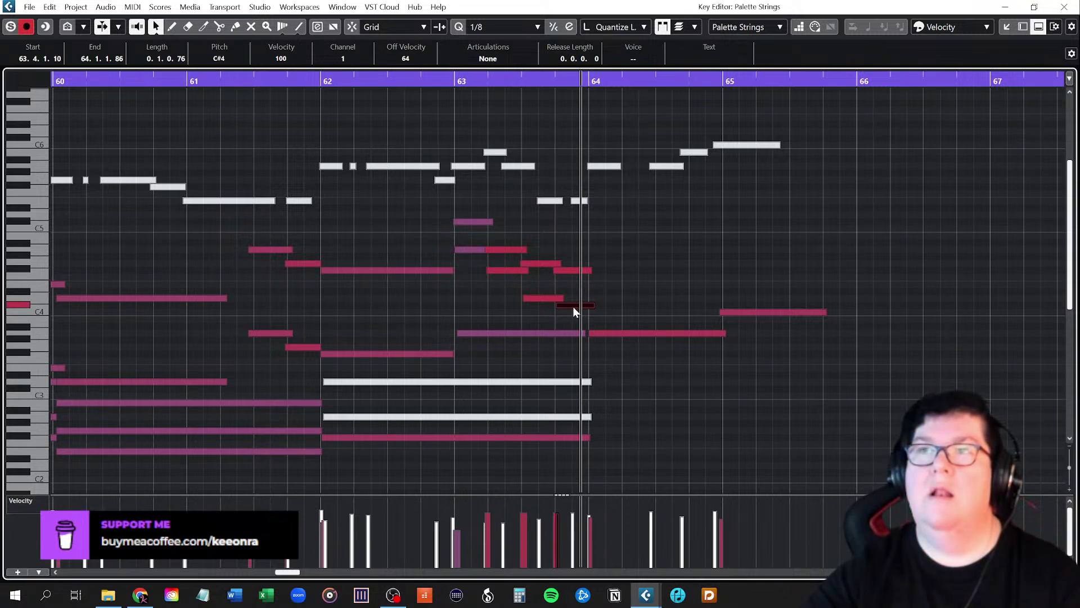
left_click(570, 271)
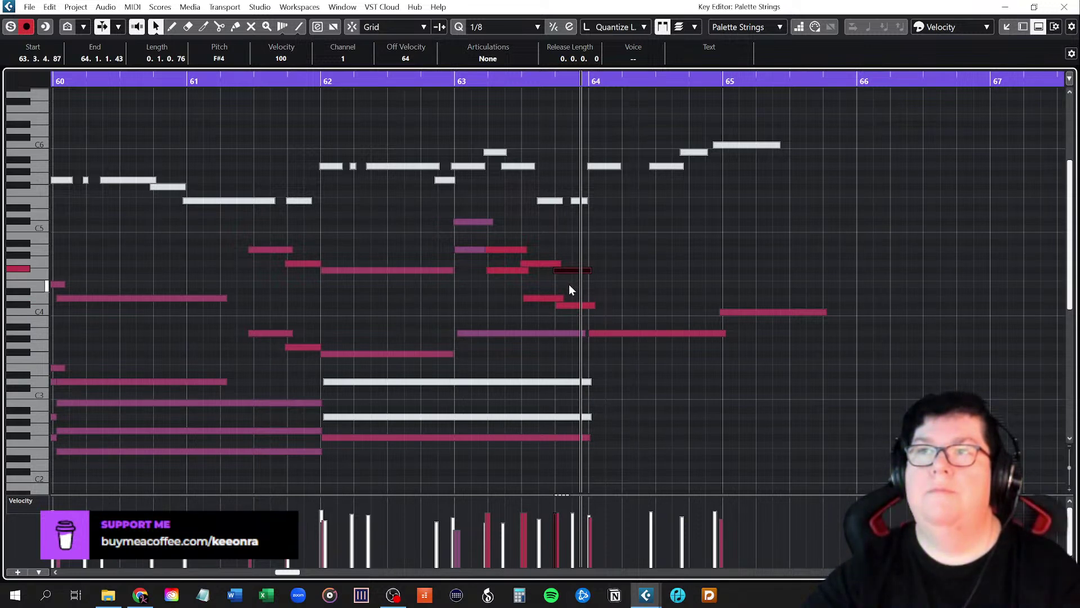
left_click(548, 296)
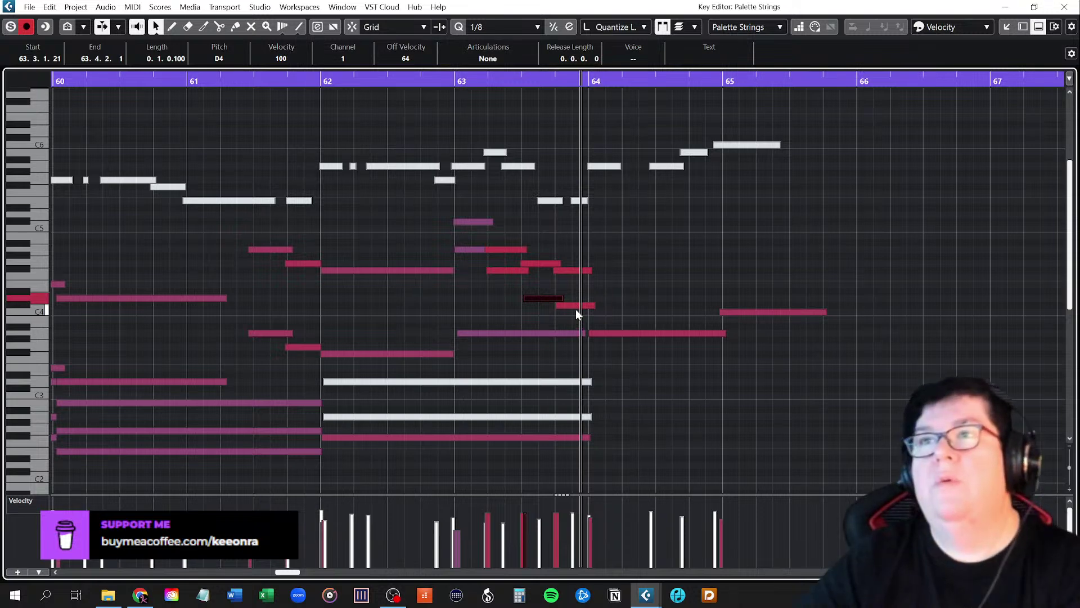
left_click(571, 305)
key("Delete")
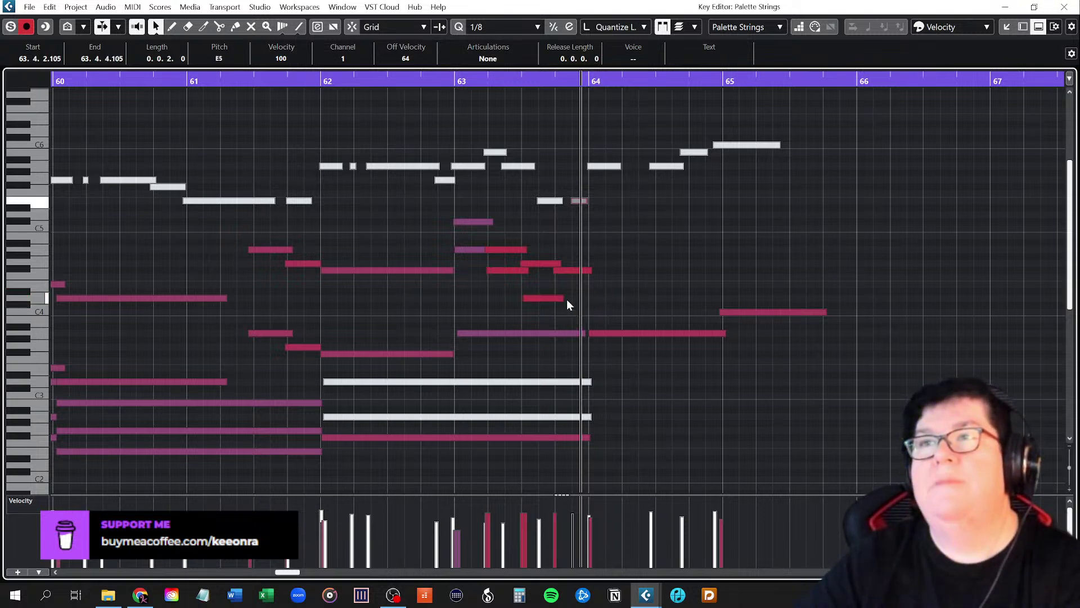
left_click_drag(563, 298, 591, 300)
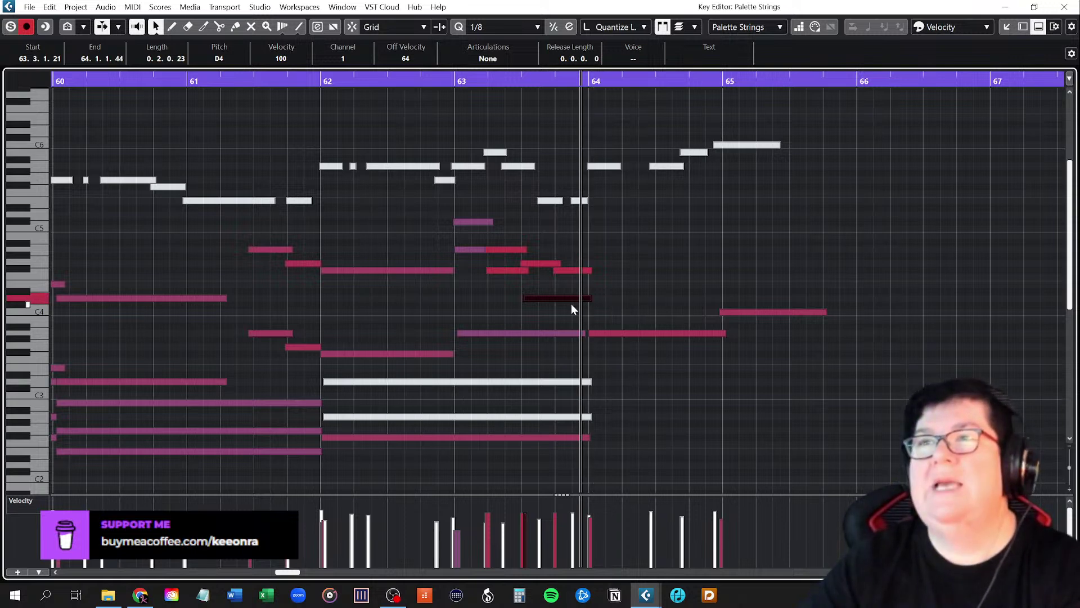
Lengthen the C#5 at the start of bar 63 to beat 3 and delete the F#4 on beat 2
scroll(527, 322, "up", 3)
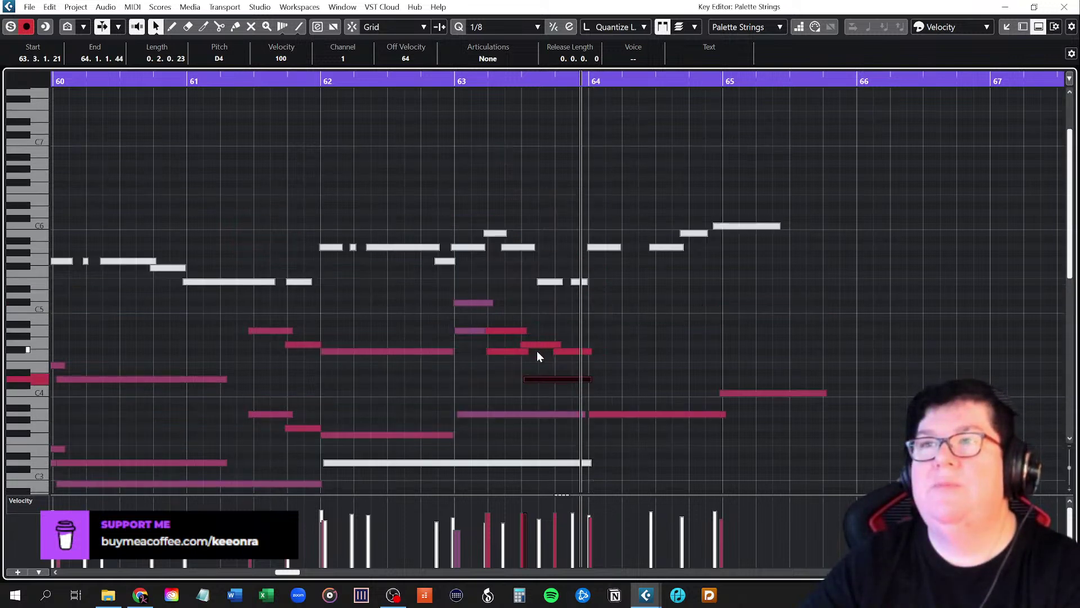
left_click(548, 363)
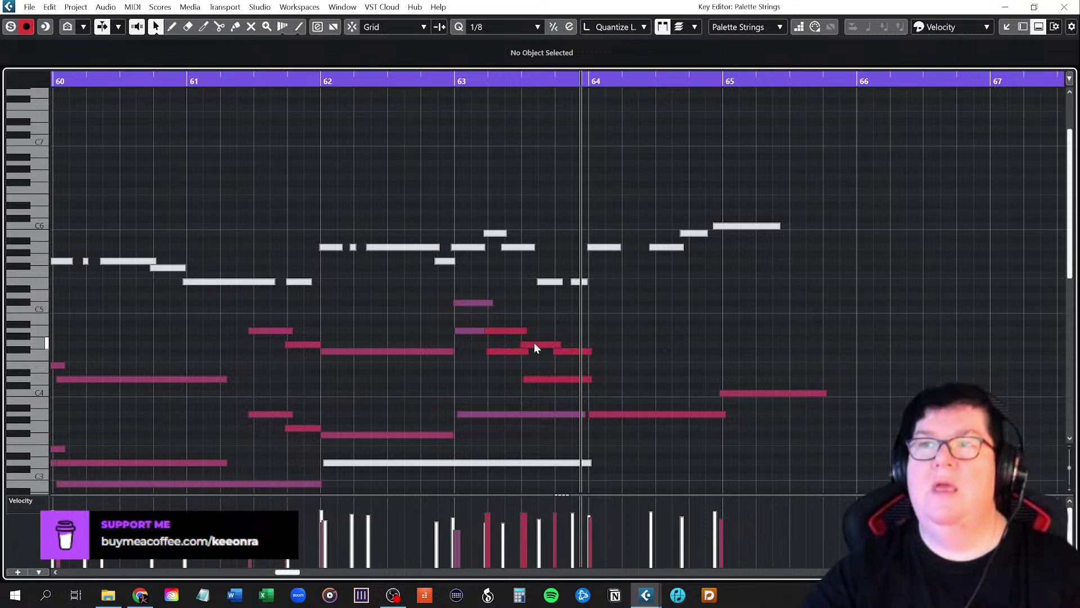
left_click(504, 352)
left_click_drag(492, 302, 527, 303)
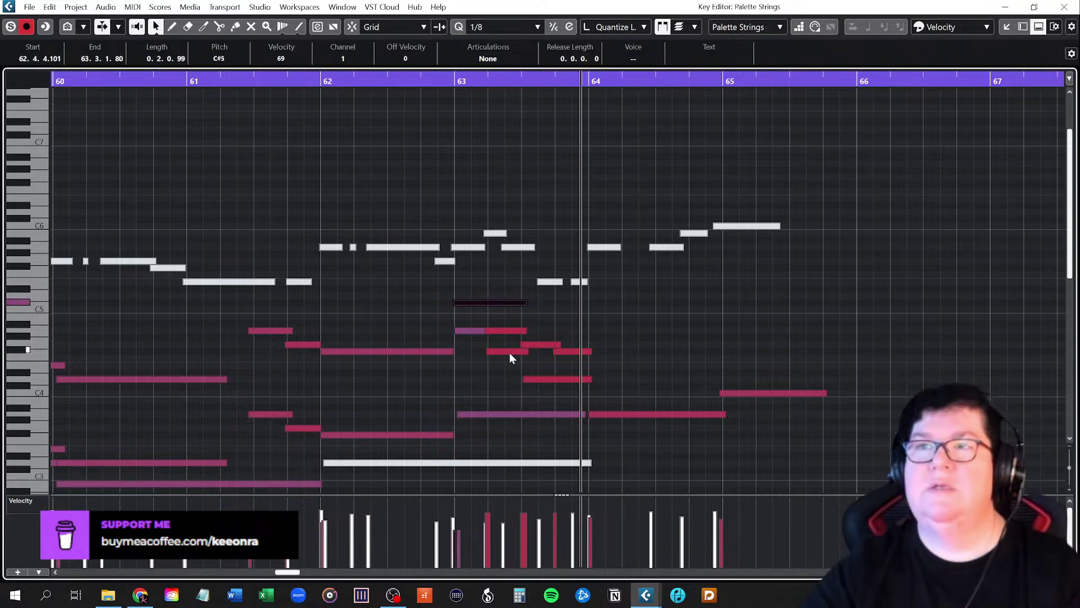
left_click(504, 351)
key("Delete")
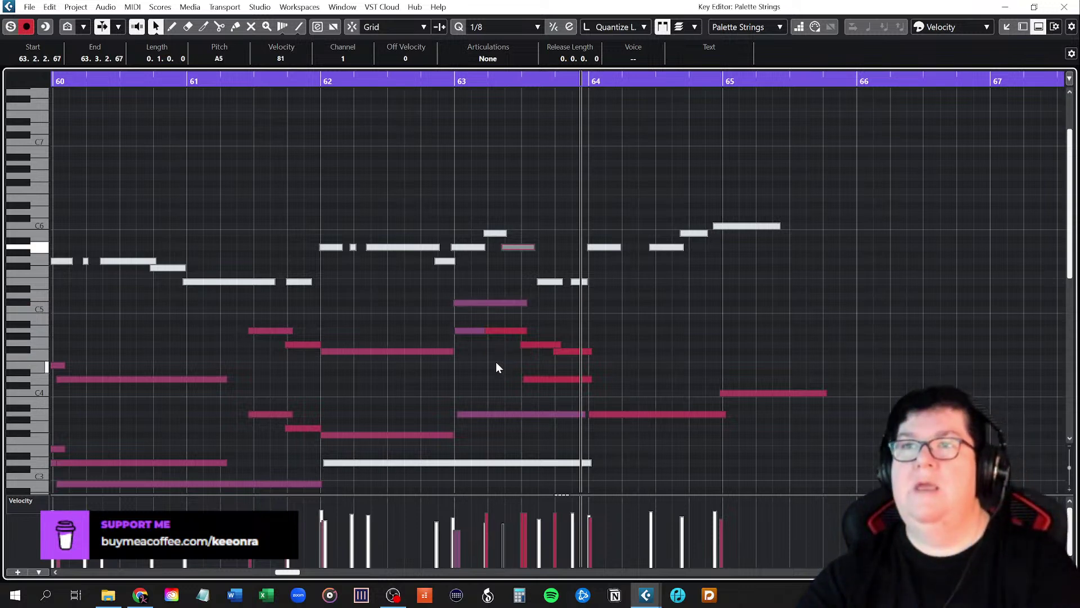
Play the passage repeatedly from the start of bar 63 and audition its harmony notes one by one
left_click(458, 81)
key("space")
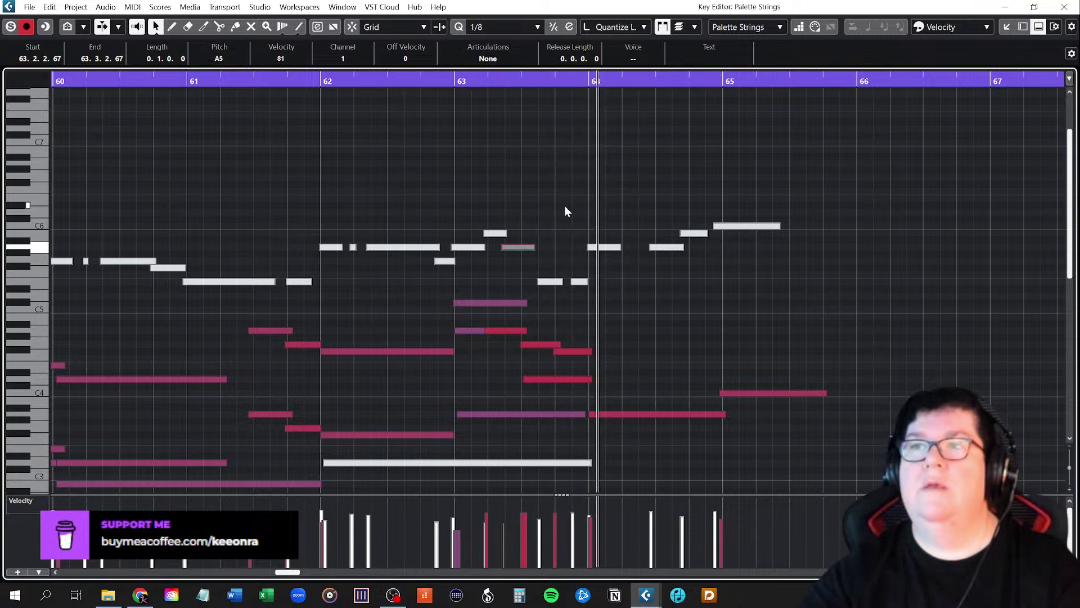
key("space")
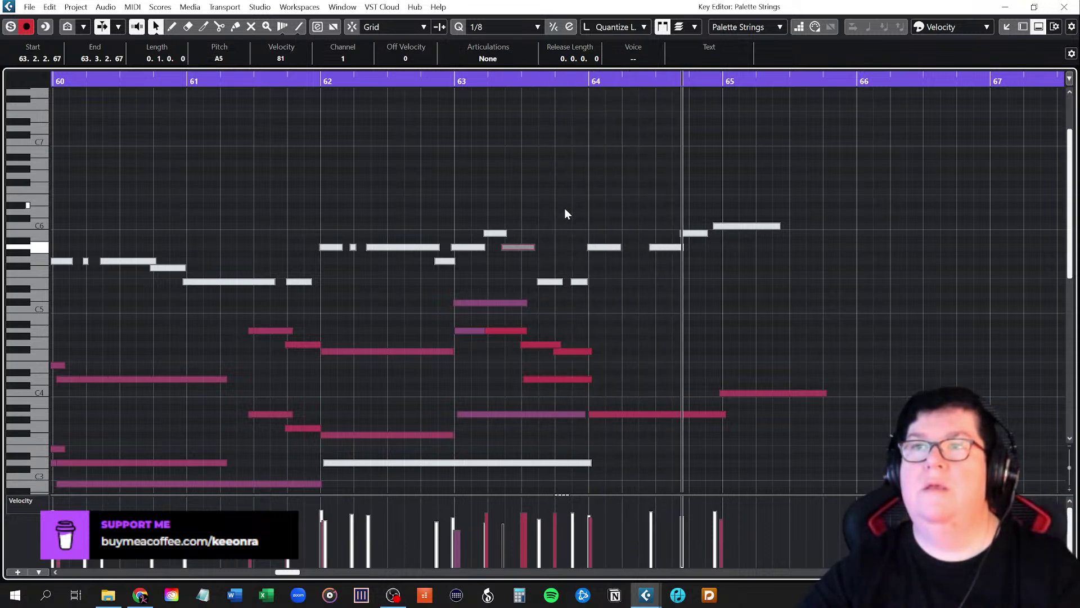
left_click(476, 303)
left_click(471, 331)
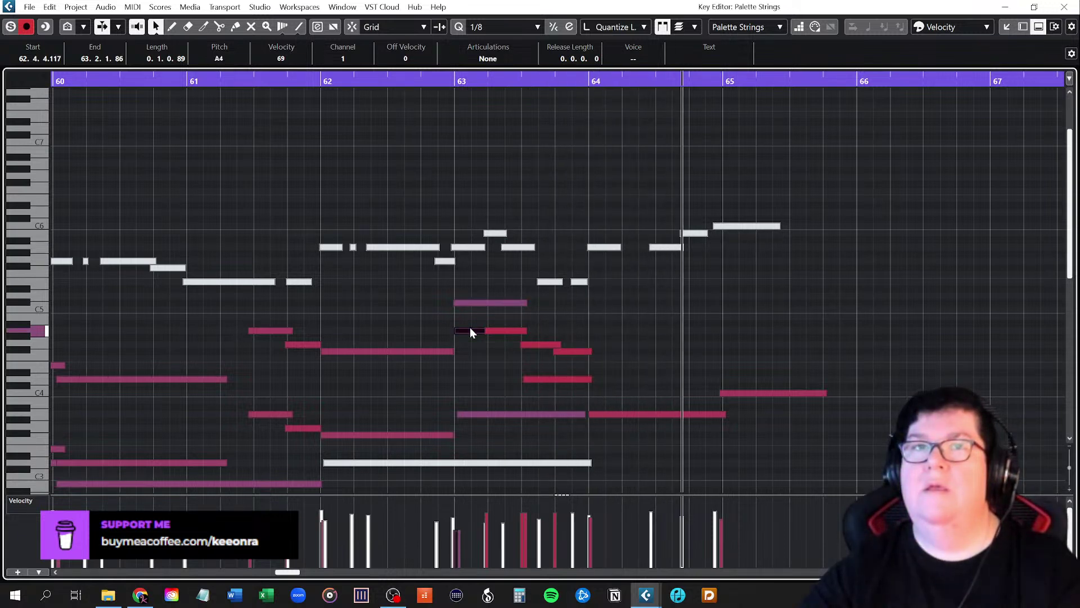
left_click(533, 345)
left_click(571, 352)
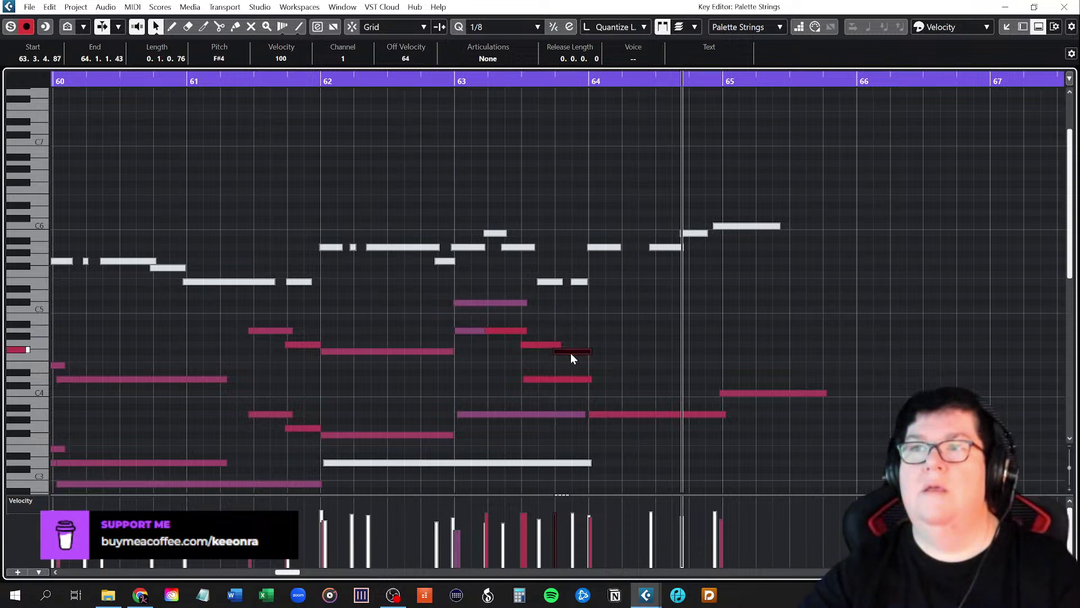
left_click(548, 378)
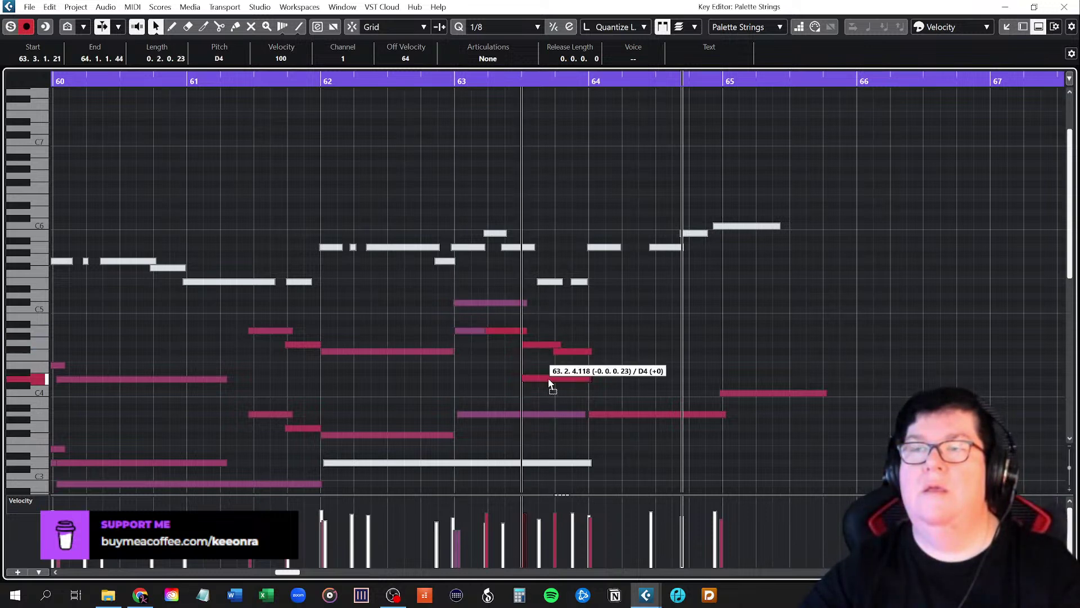
left_click(566, 352)
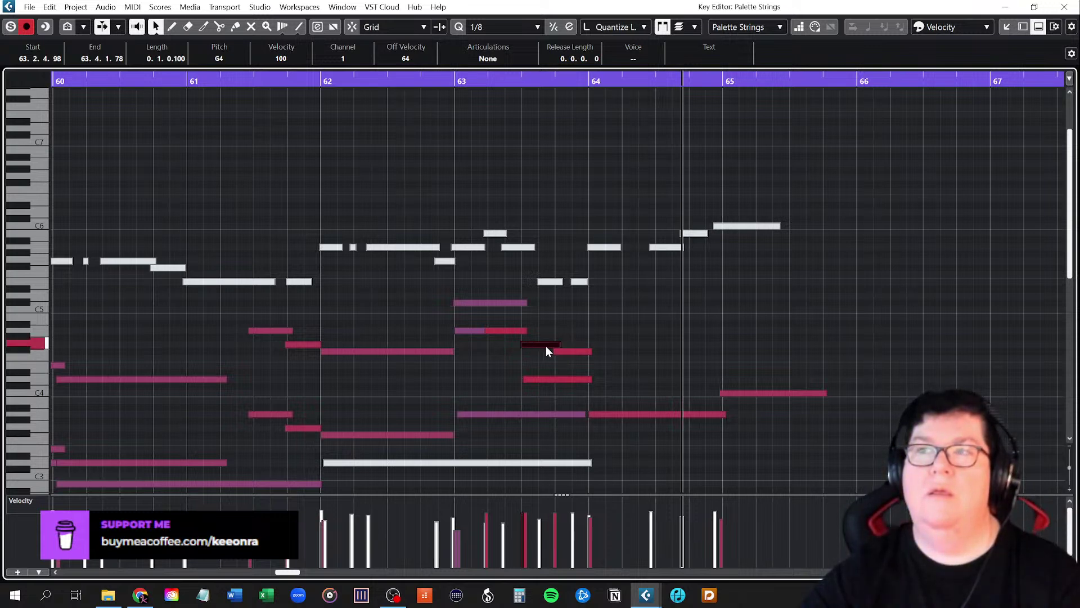
left_click(562, 352)
left_click(456, 79)
key("space")
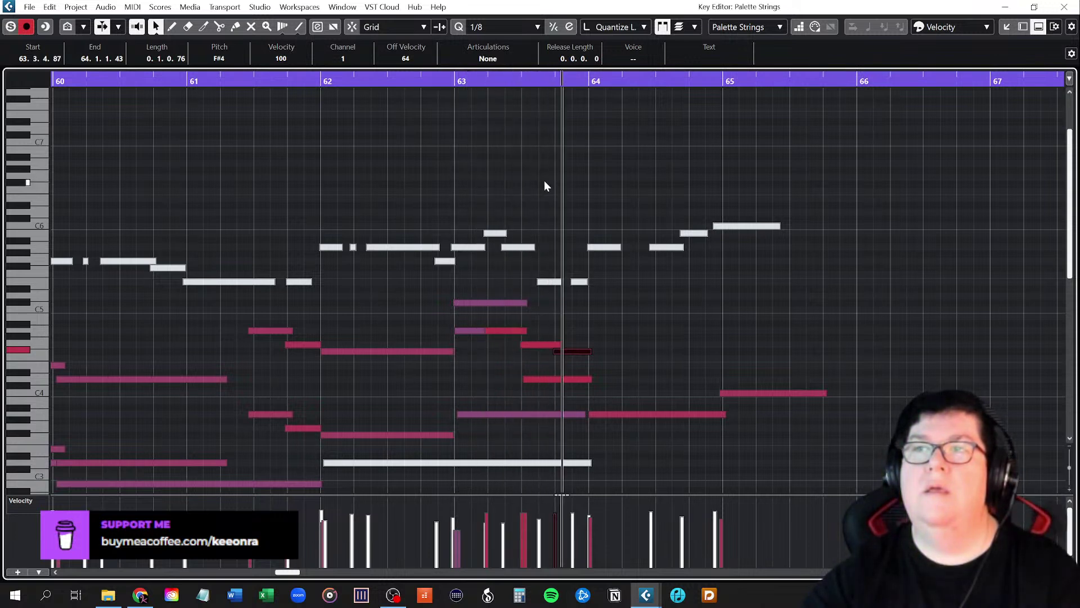
left_click(454, 77)
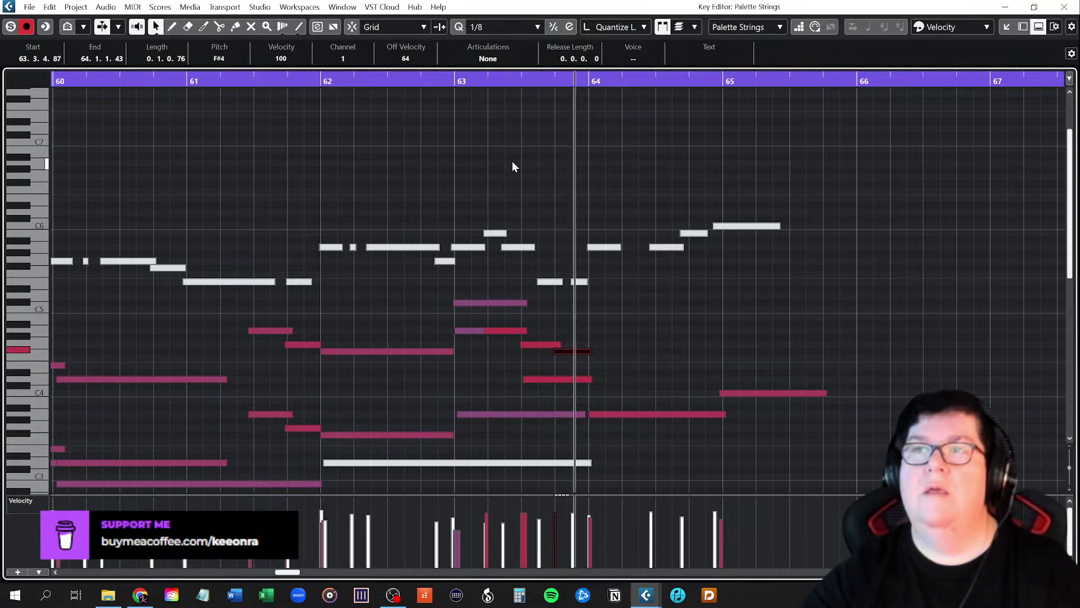
Check the C#5 at the start of bar 63 against the low notes and raise it to D5
left_click(478, 303)
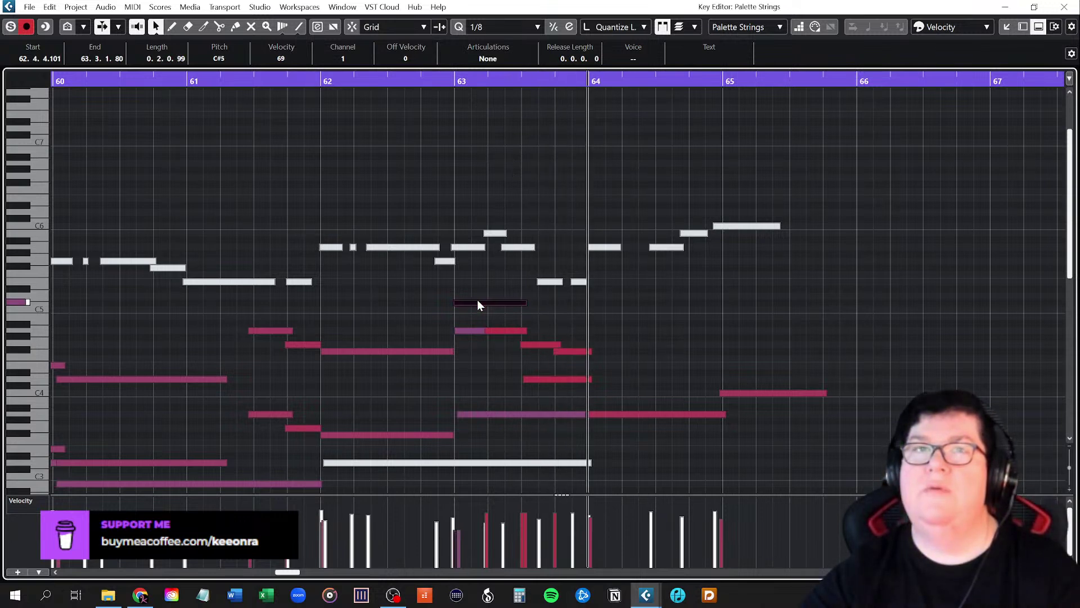
scroll(496, 420, "down", 5)
left_click(473, 387)
scroll(511, 357, "up", 5)
left_click(483, 301)
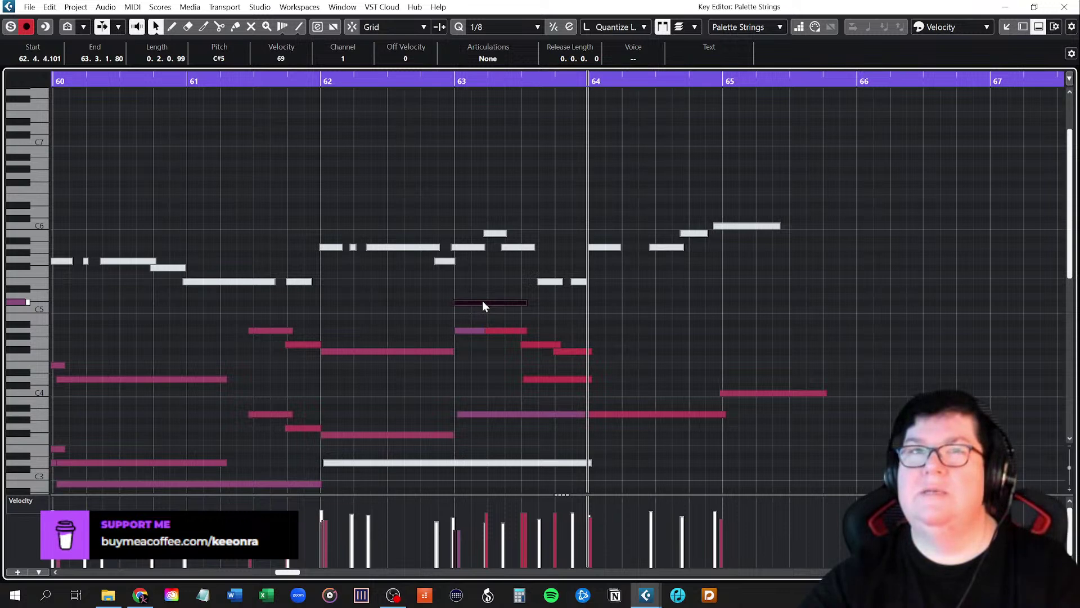
left_click_drag(481, 300, 482, 295)
left_click(485, 312)
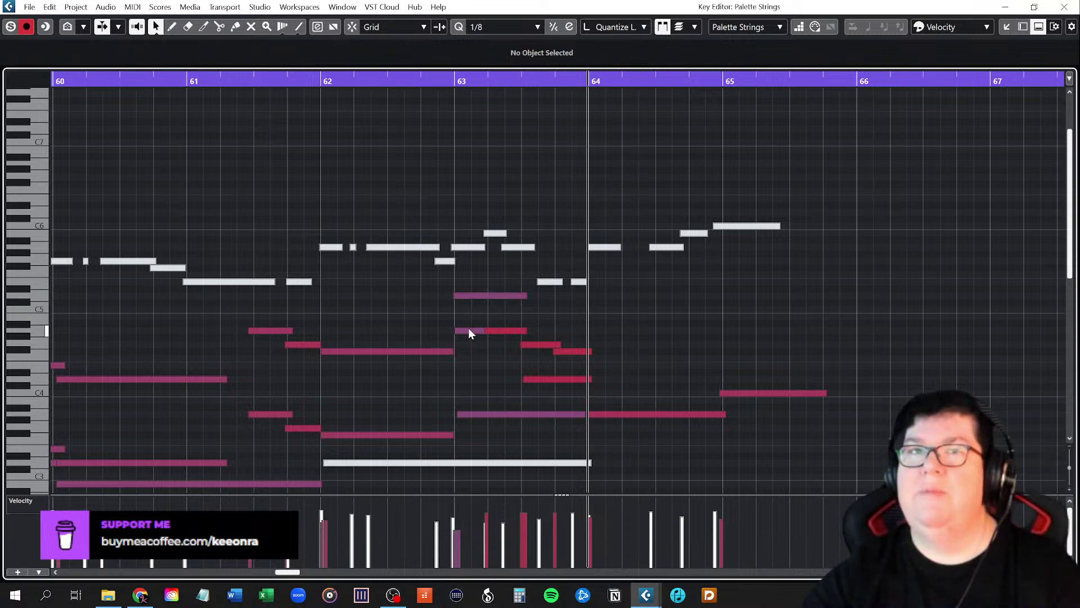
Audition the G4 and F#4 notes in the second half of bar 63 and play the passage from the bar's start
left_click(530, 342)
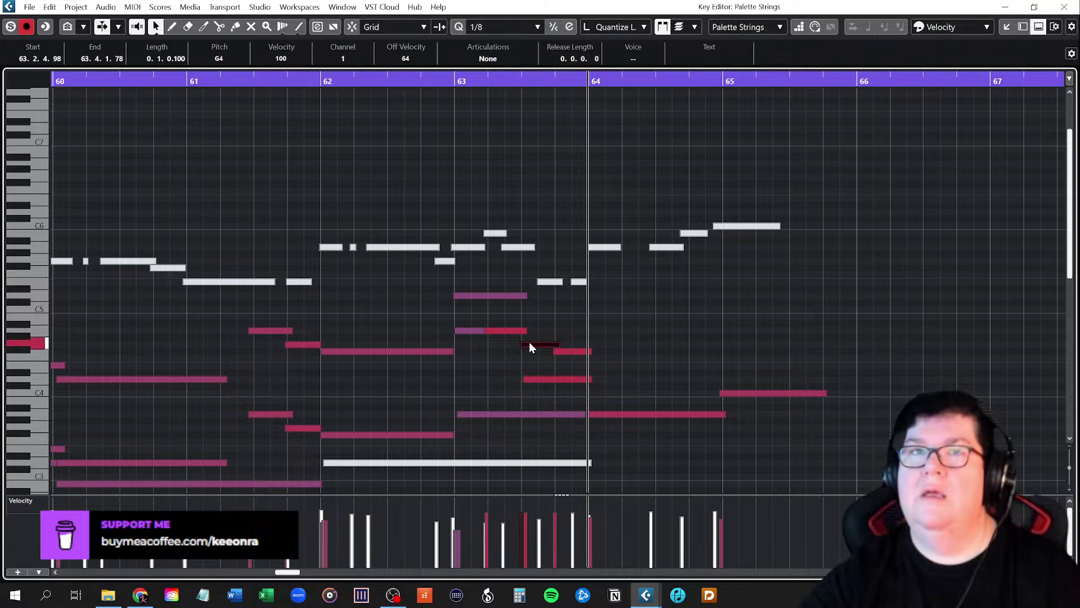
left_click(565, 351)
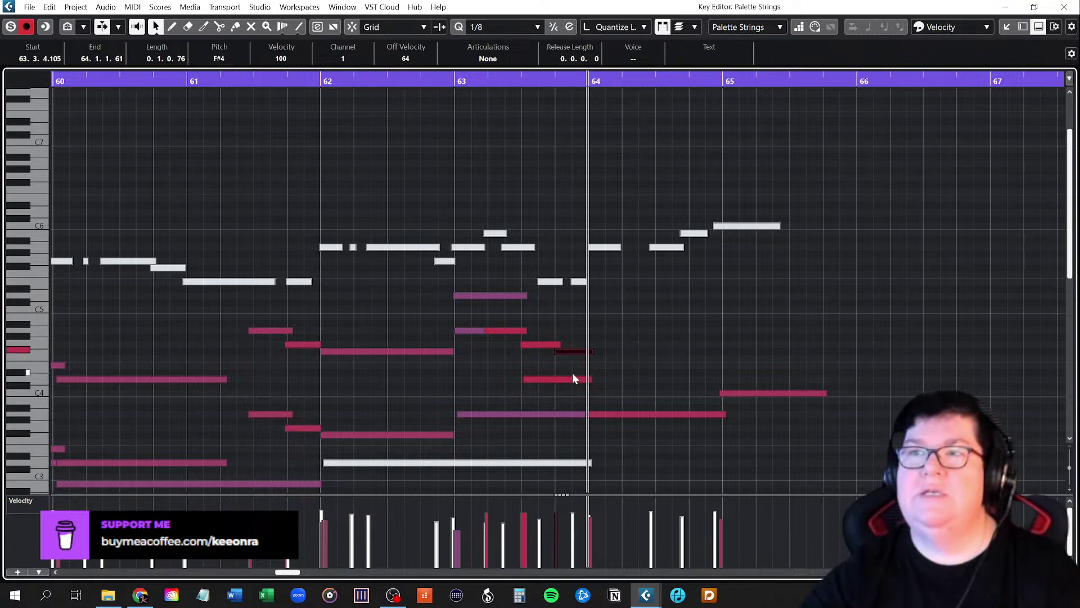
scroll(583, 390, "down", 3)
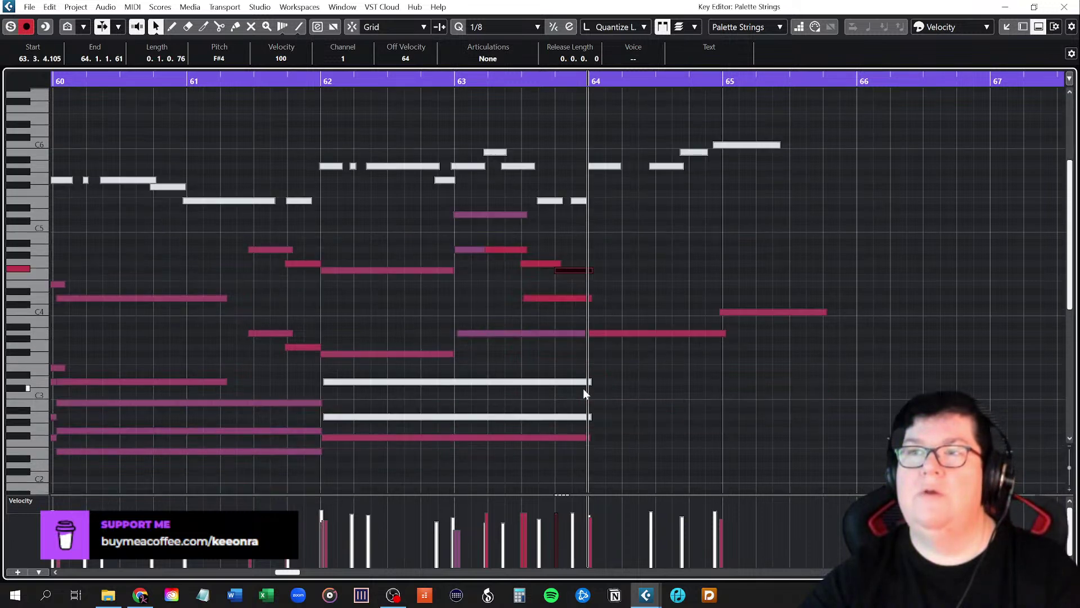
scroll(583, 388, "up", 3)
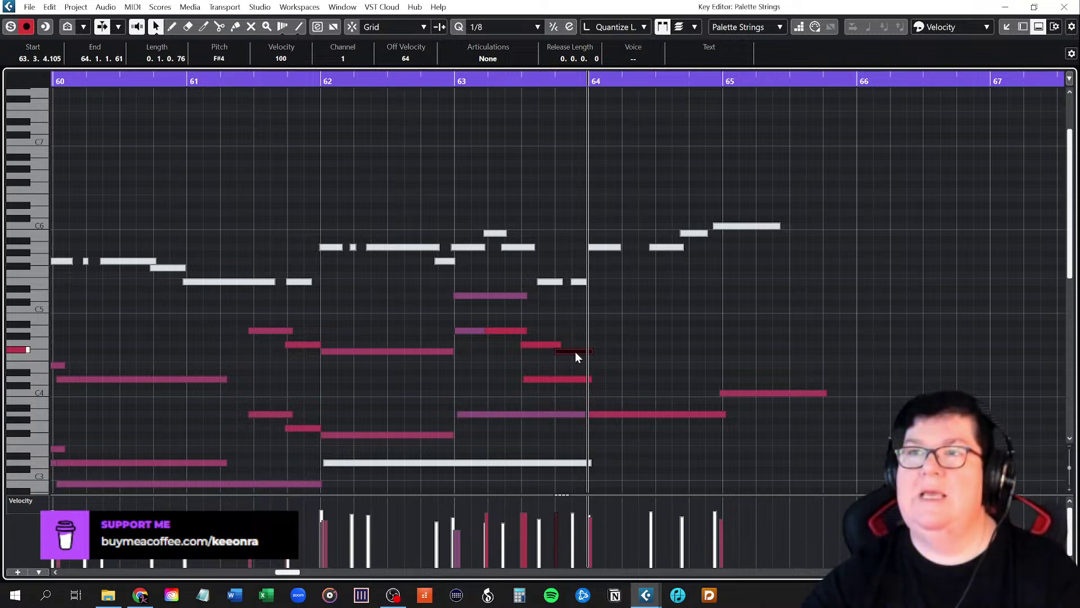
left_click(461, 80)
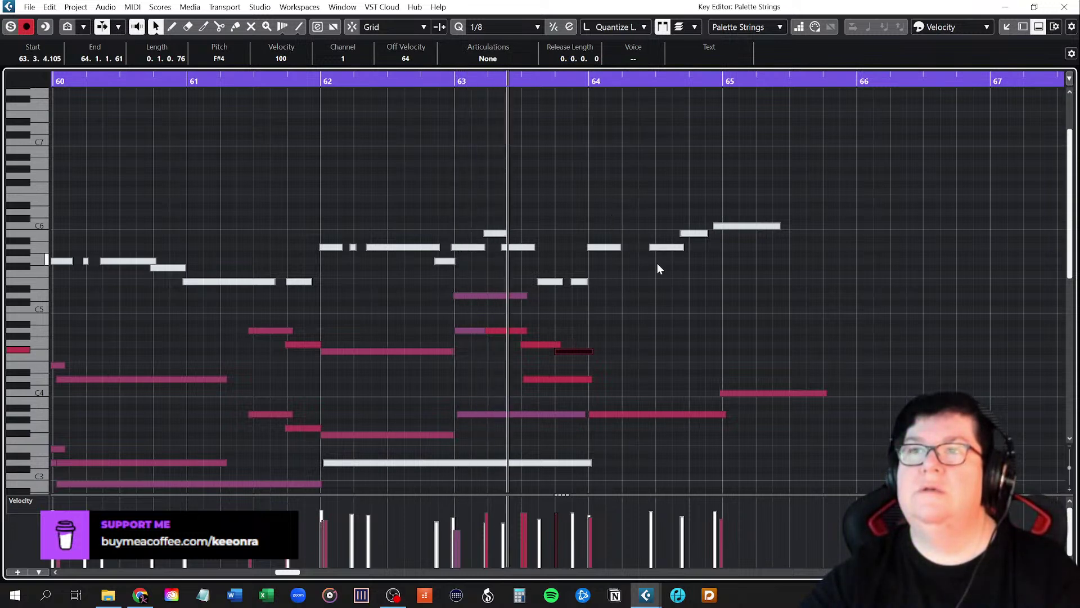
key("space")
Raise the F#4 at the end of bar 63 to A4 and replay the passage from the start of that bar
left_click(579, 339)
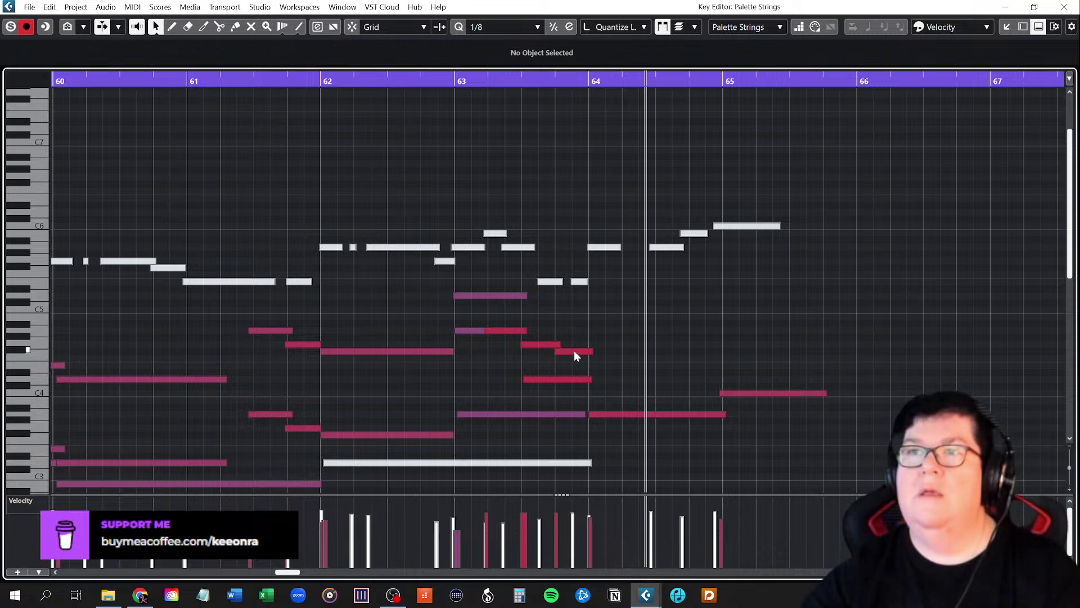
left_click_drag(575, 353, 576, 334)
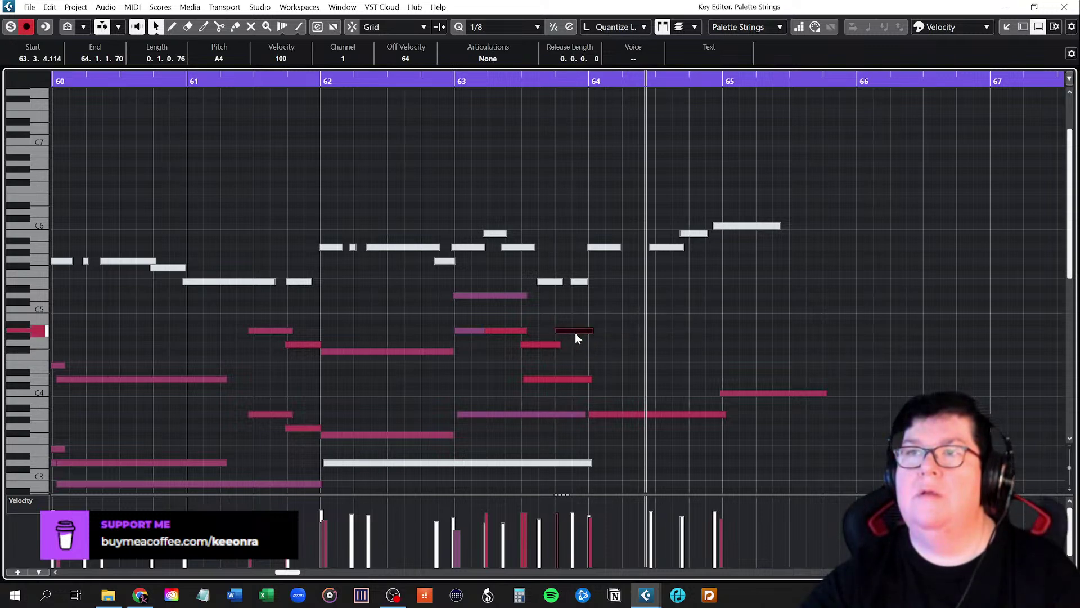
left_click(453, 85)
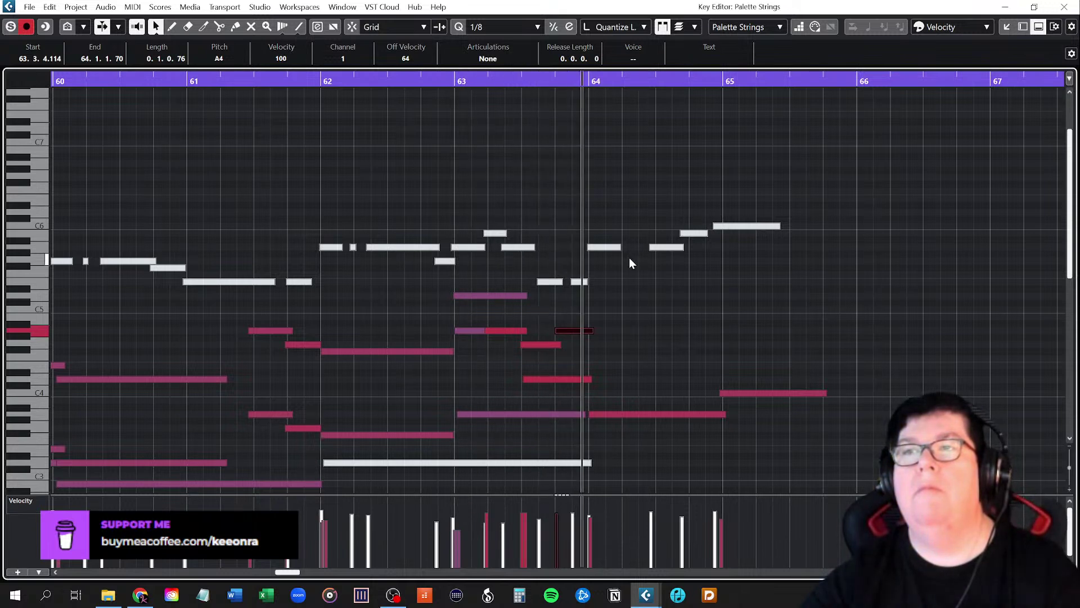
key("space")
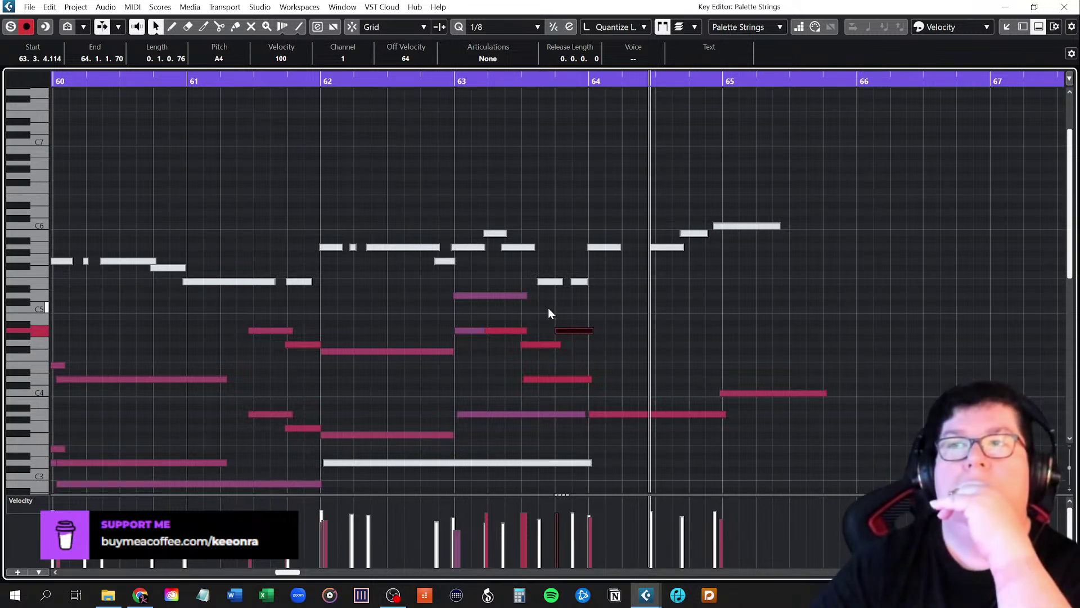
Delete the second A4 in bar 63, lengthen the first A4 to beat 3, and audition it with the D5 above
left_click(515, 329)
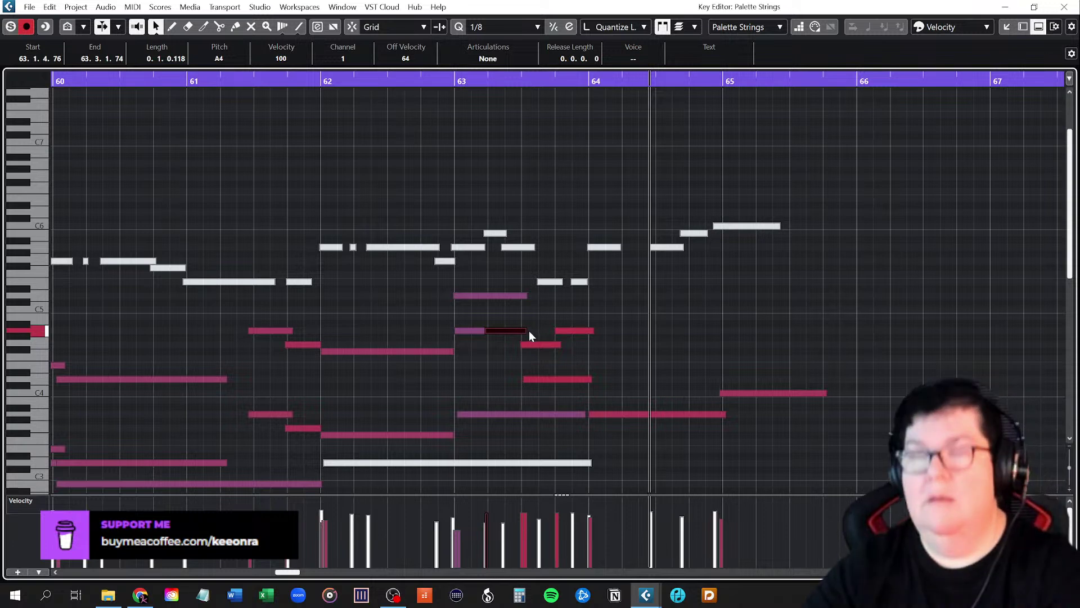
key("Delete")
left_click_drag(484, 330, 523, 331)
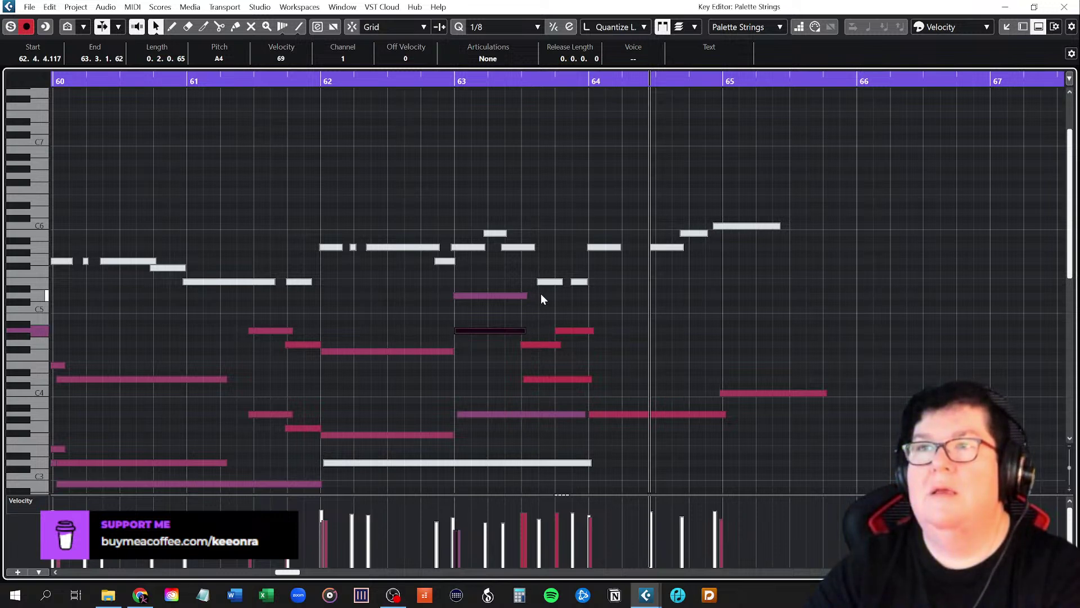
left_click(597, 305)
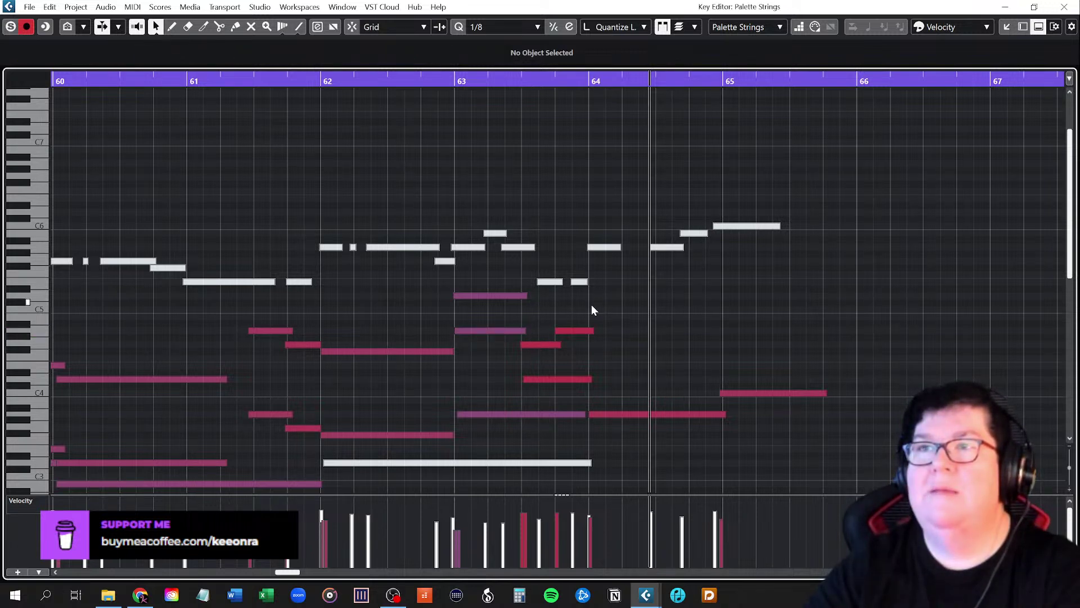
left_click(508, 331)
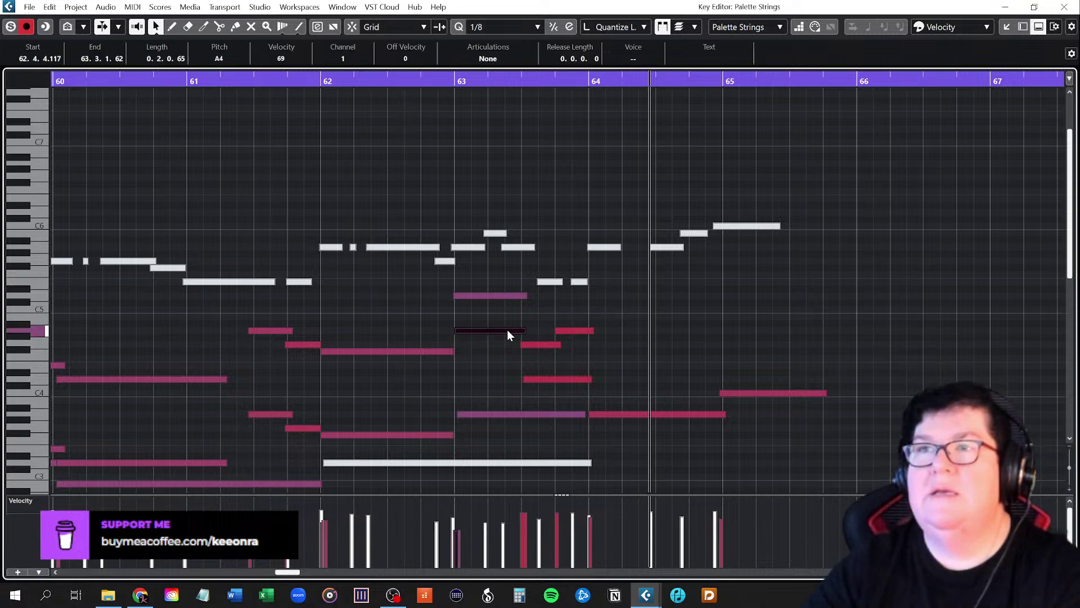
left_click(512, 296)
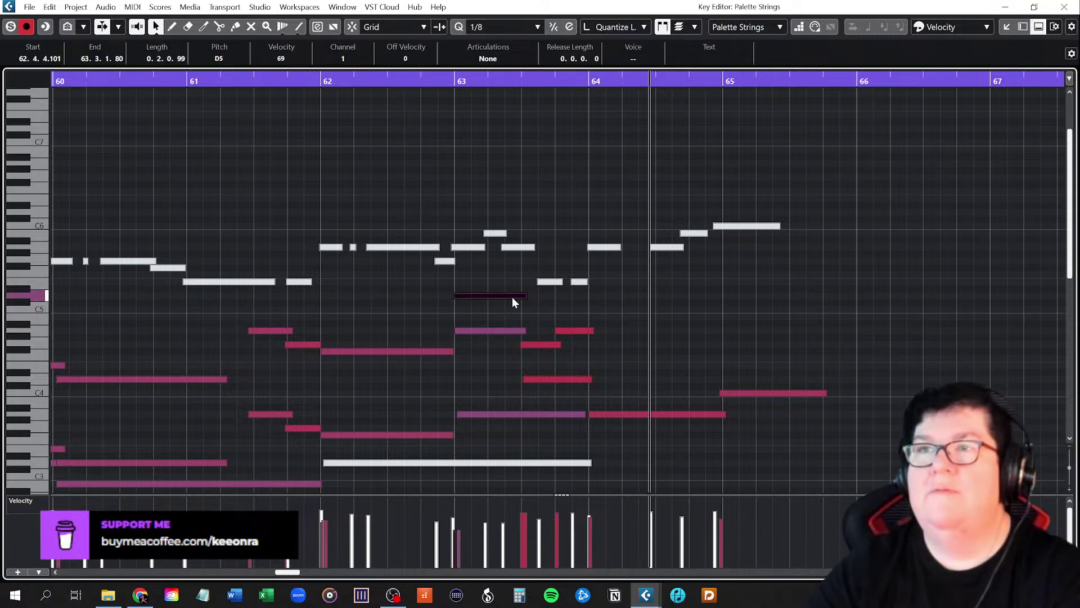
Audition the G4, the two A4 notes and the D4 in bar 63 and return playback to the bar's start
left_click(545, 343)
left_click(571, 332)
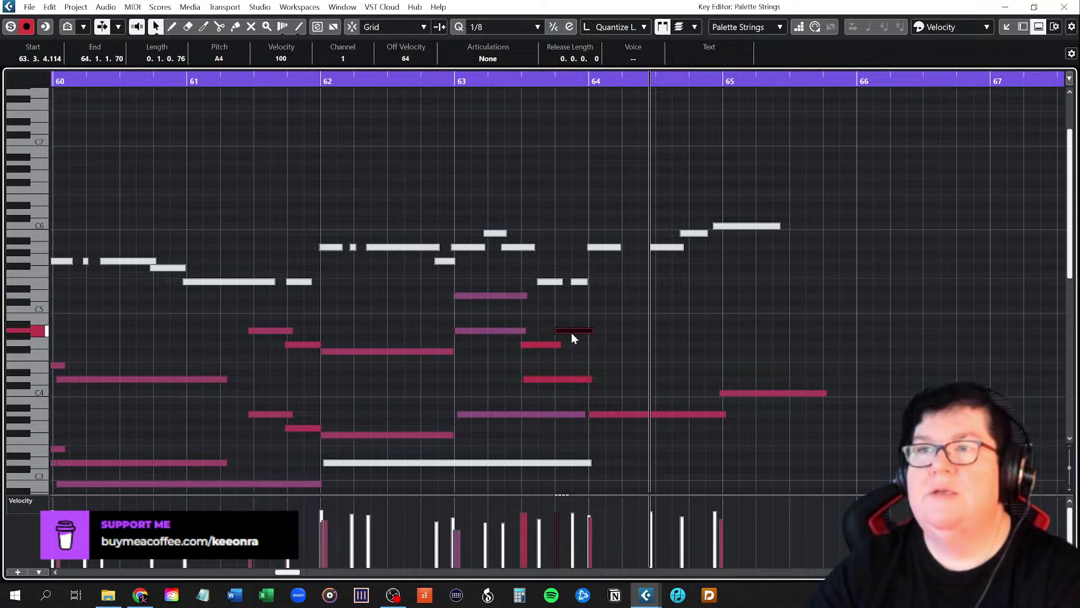
left_click(502, 332)
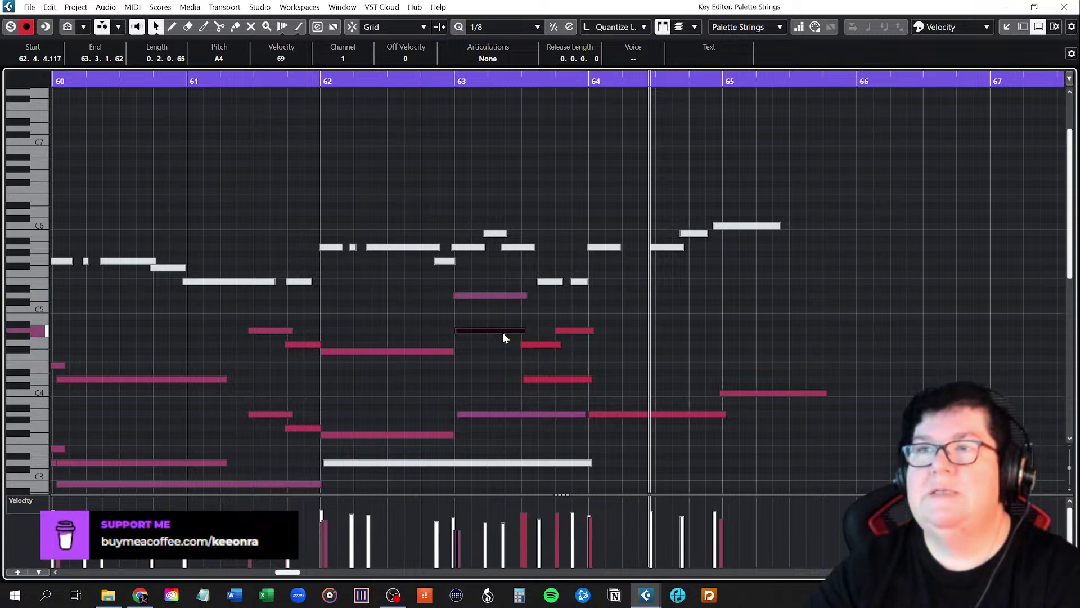
left_click(543, 380)
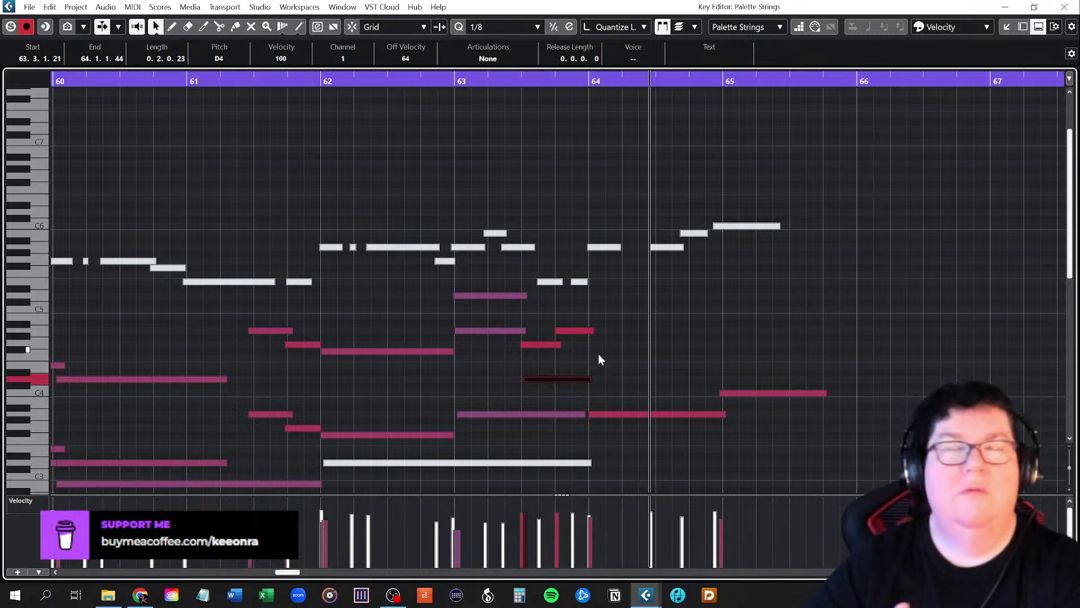
key("KP_1")
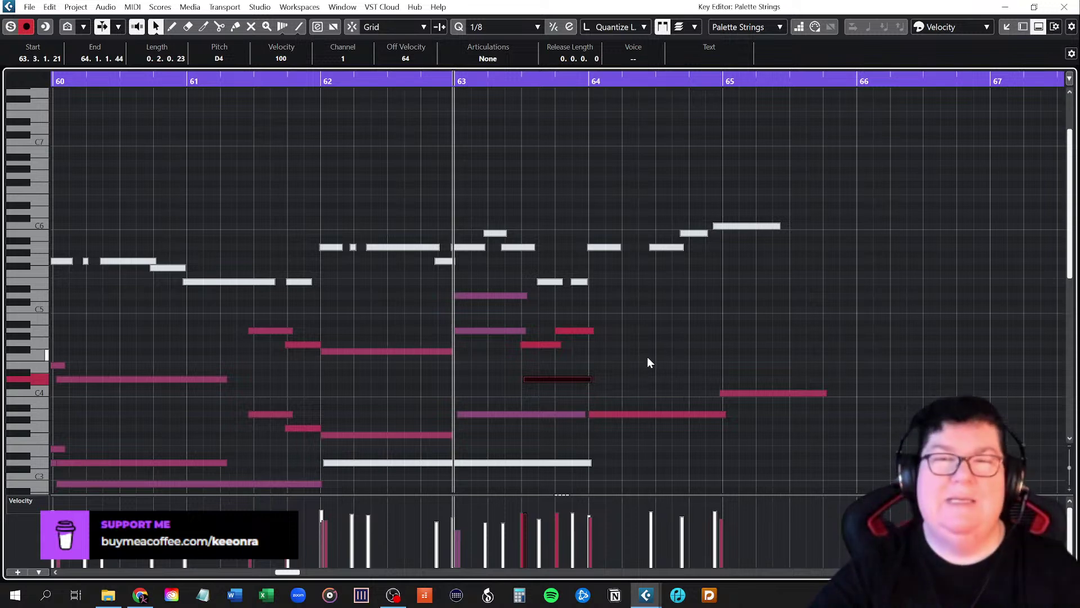
Extend the start of the A3 in bar 63 back to the beginning of the bar
left_click(456, 414)
left_click_drag(456, 414, 452, 418)
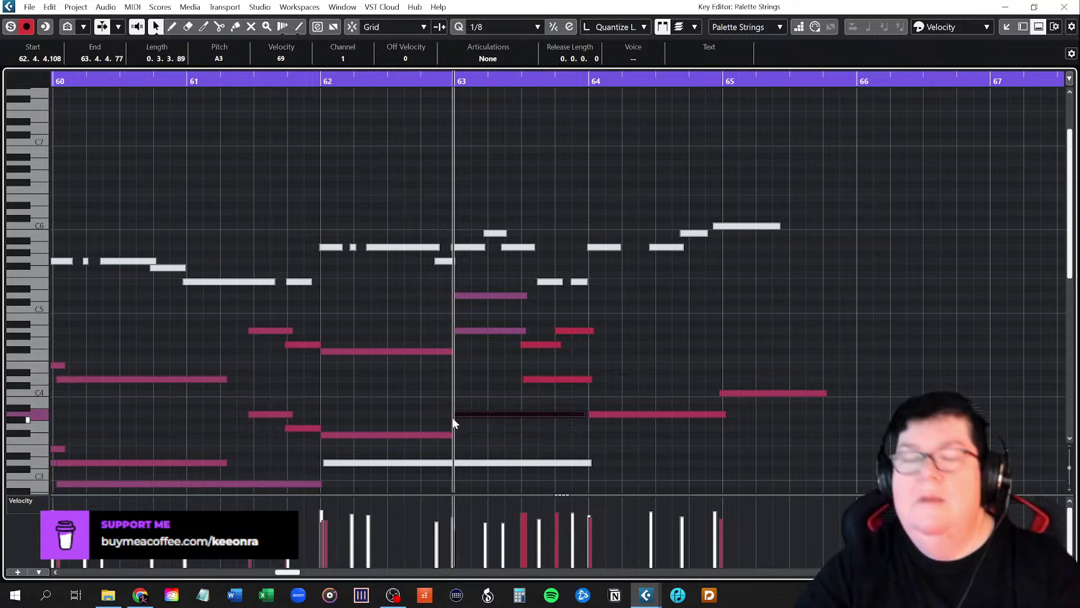
left_click(712, 323)
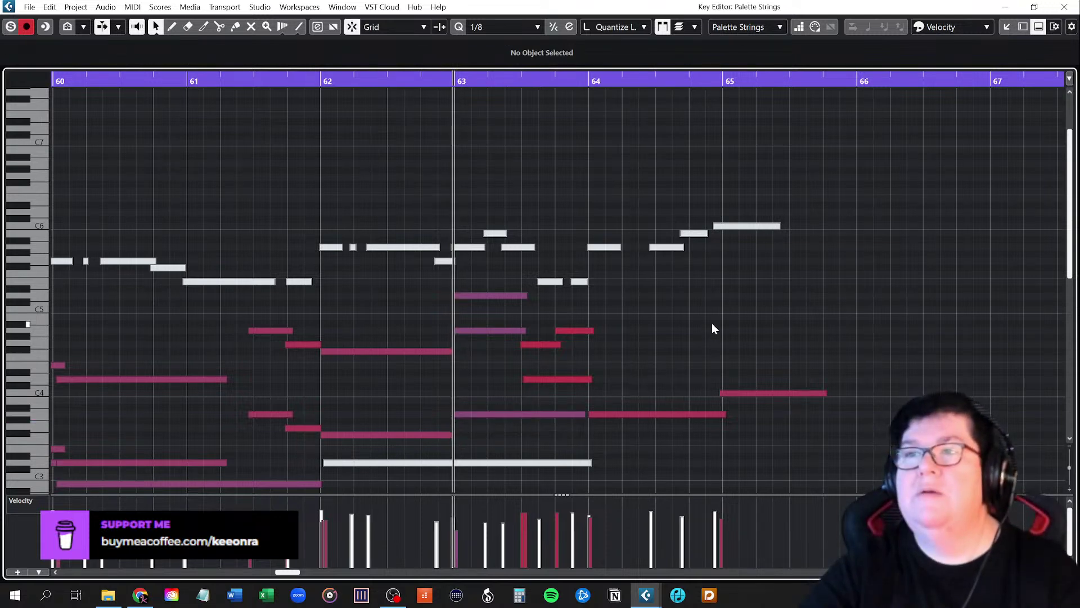
Audition the D5, G4 and final A4 of bar 63 in sequence
left_click(520, 295)
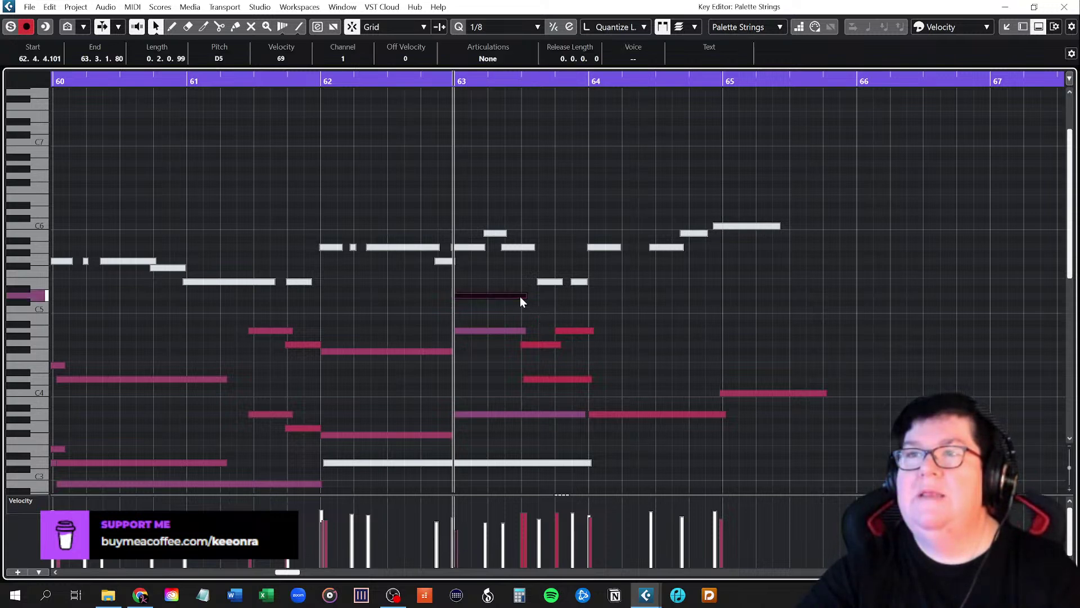
left_click(538, 344)
left_click(572, 331)
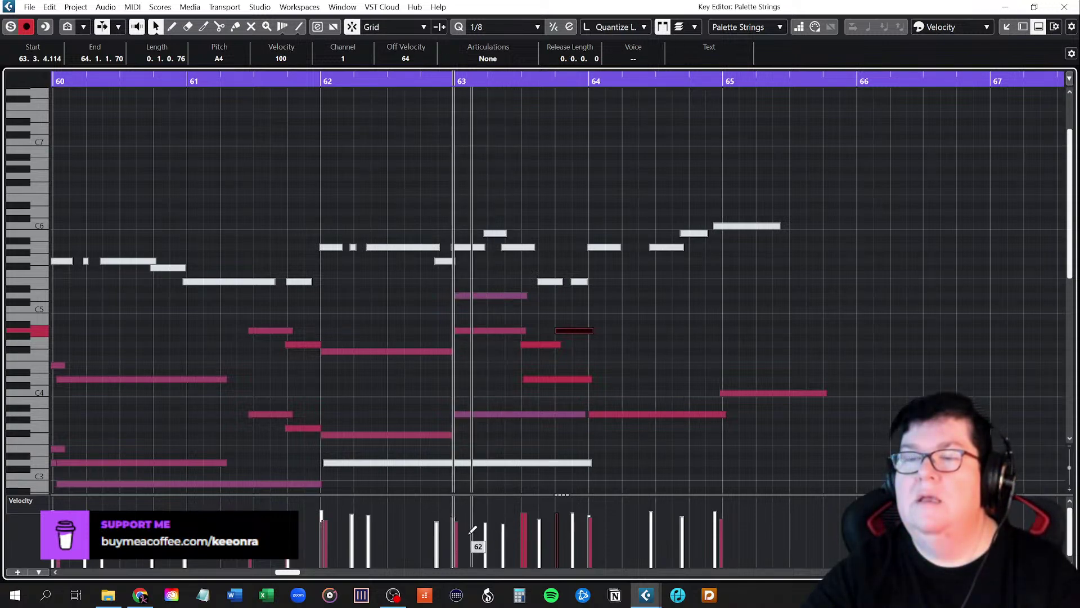
Raise the velocities of the A4 and A3 at the start of bar 63, with the A3 at 80
scroll(470, 540, "up", 6)
left_click(425, 329)
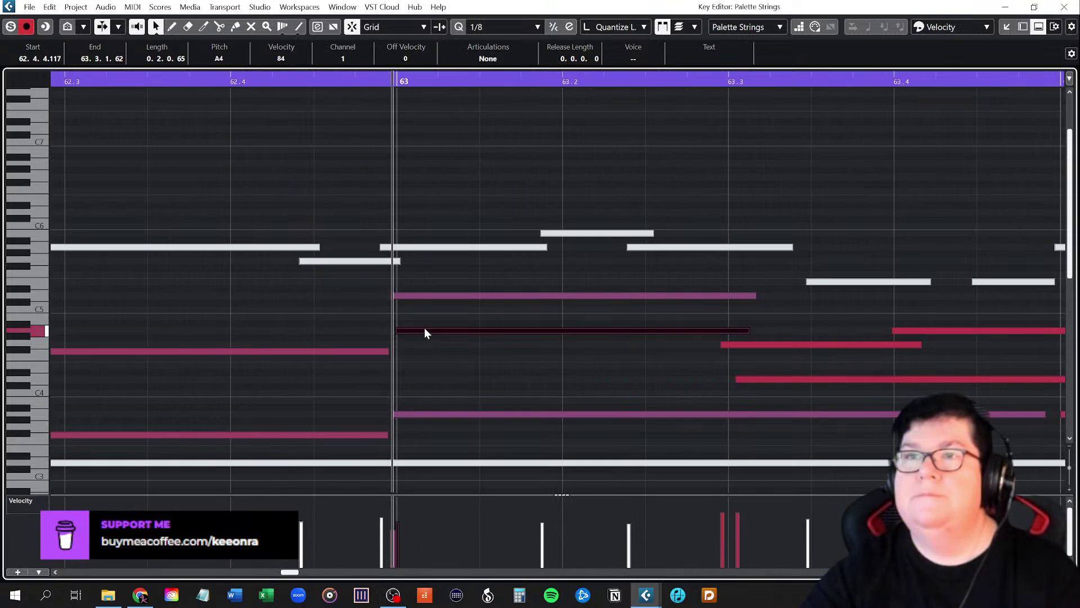
left_click(404, 510)
left_click(428, 296)
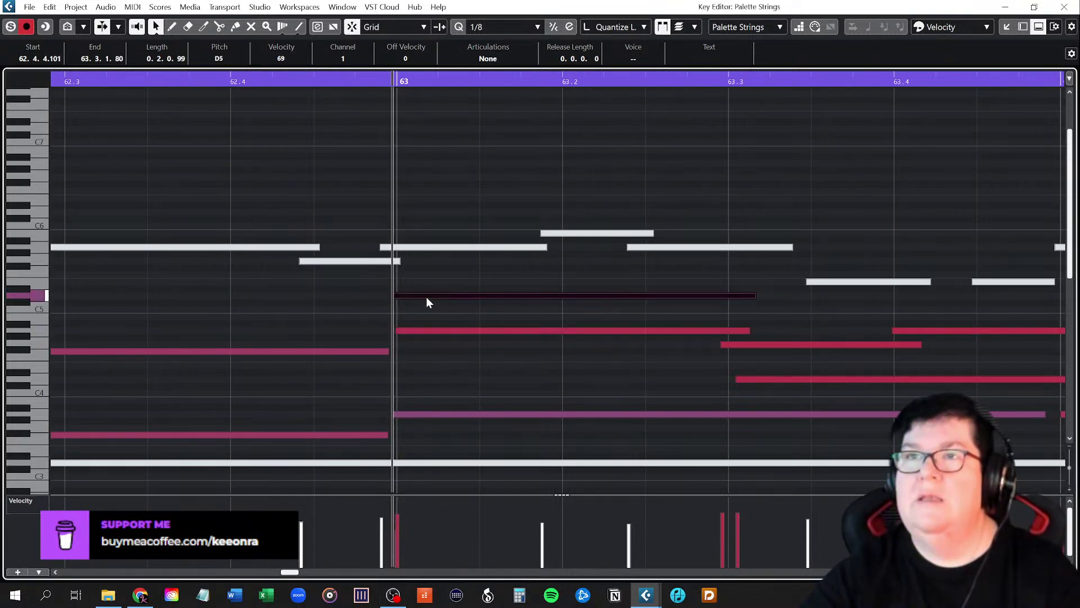
left_click(397, 519)
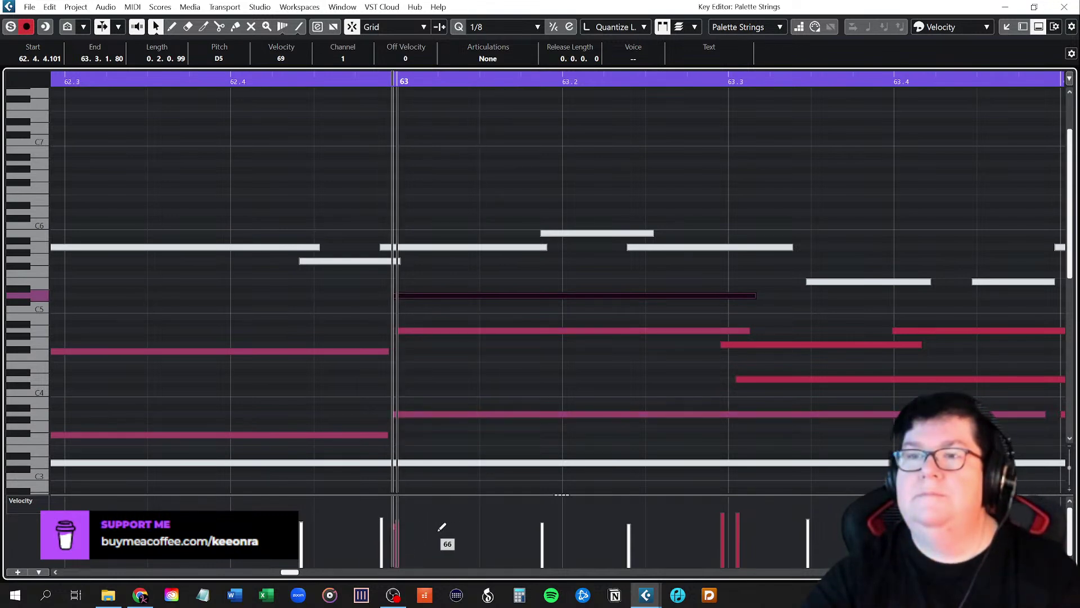
key("g")
key("g")
key("g")
key("g")
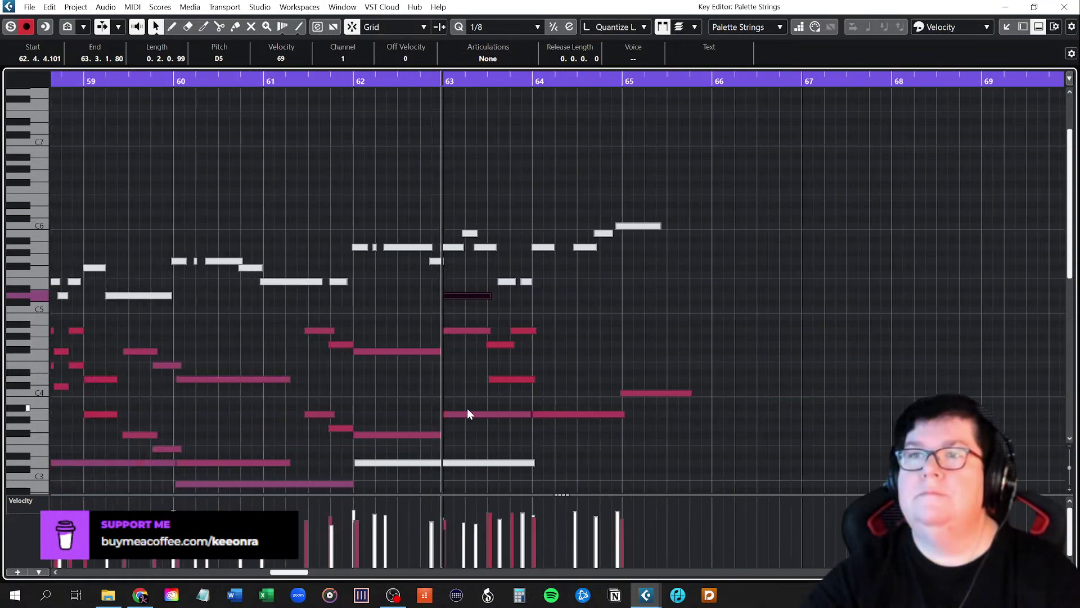
Check the A3 in bar 63 against the sustained D1 and F#2 notes beneath it
left_click(571, 402)
scroll(607, 384, "down", 6)
scroll(607, 383, "up", 6)
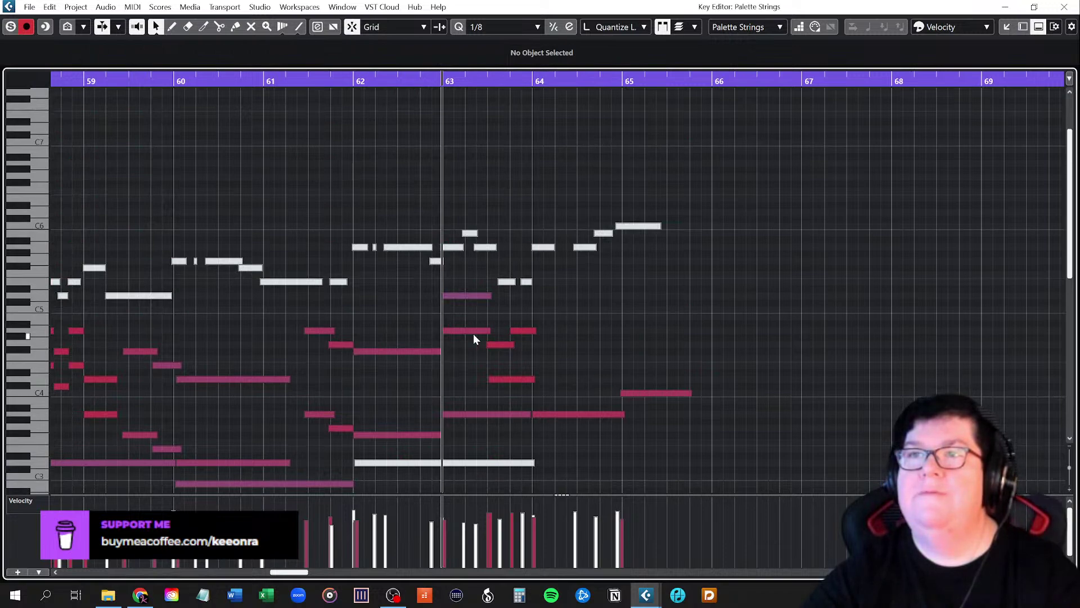
left_click(501, 413)
scroll(619, 444, "down", 6)
scroll(609, 435, "up", 3)
scroll(607, 436, "down", 6)
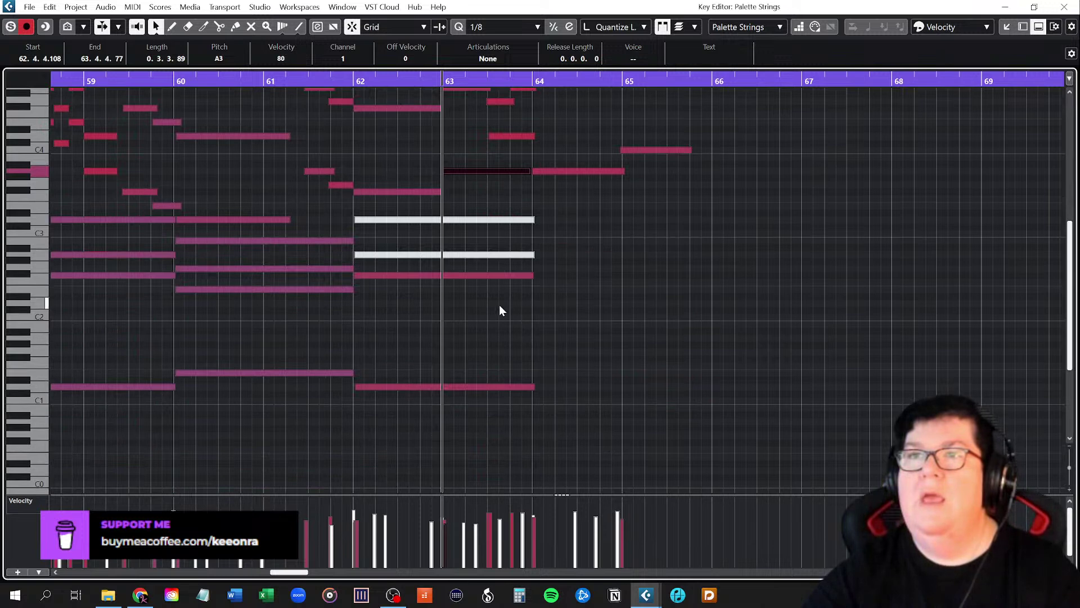
left_click(469, 387)
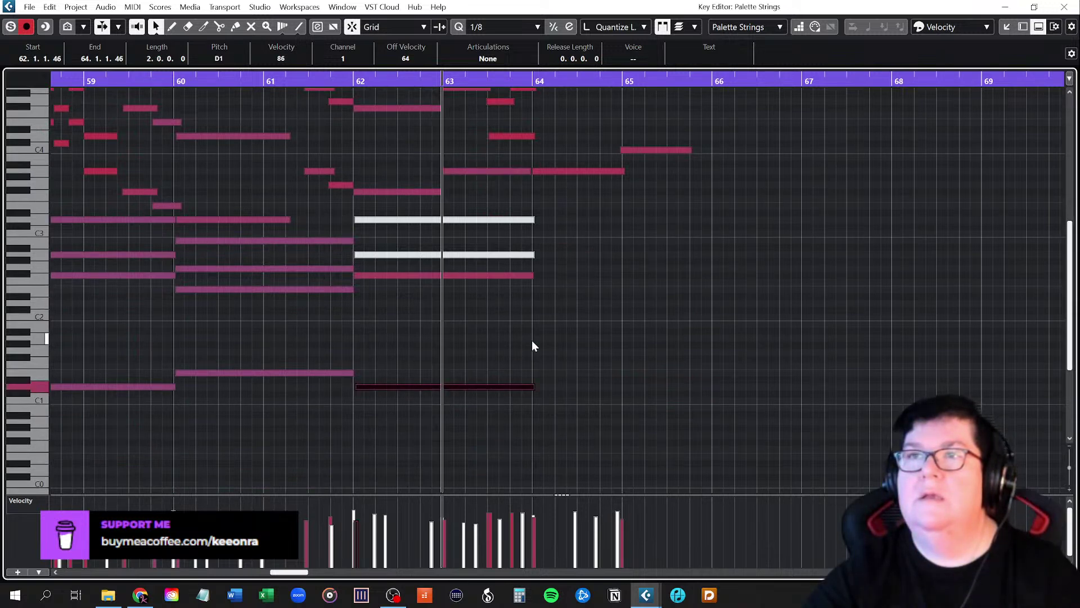
scroll(530, 345, "up", 6)
left_click(484, 437)
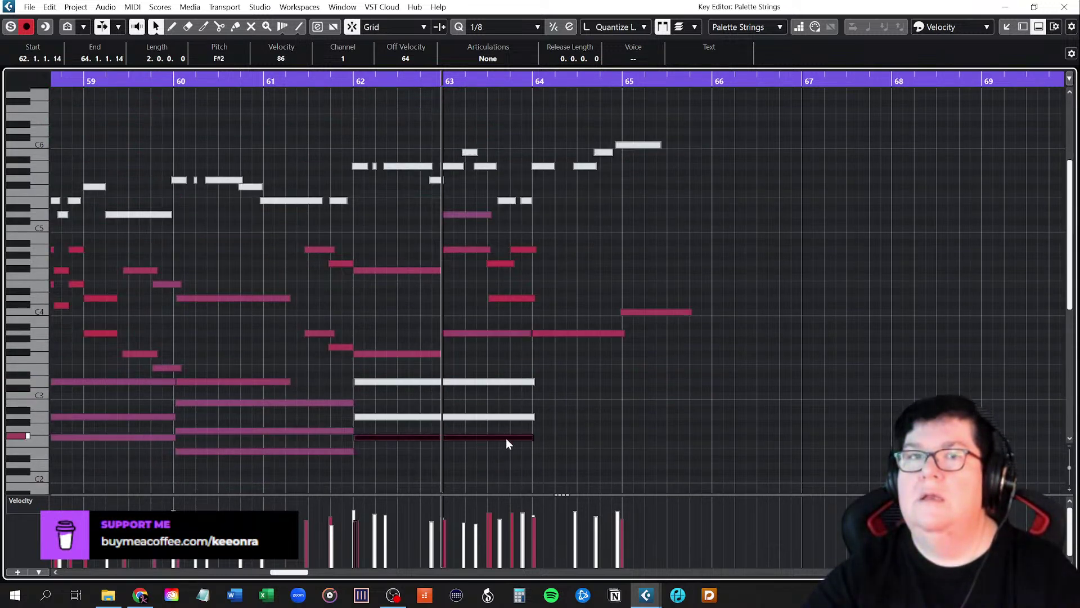
scroll(577, 444, "down", 6)
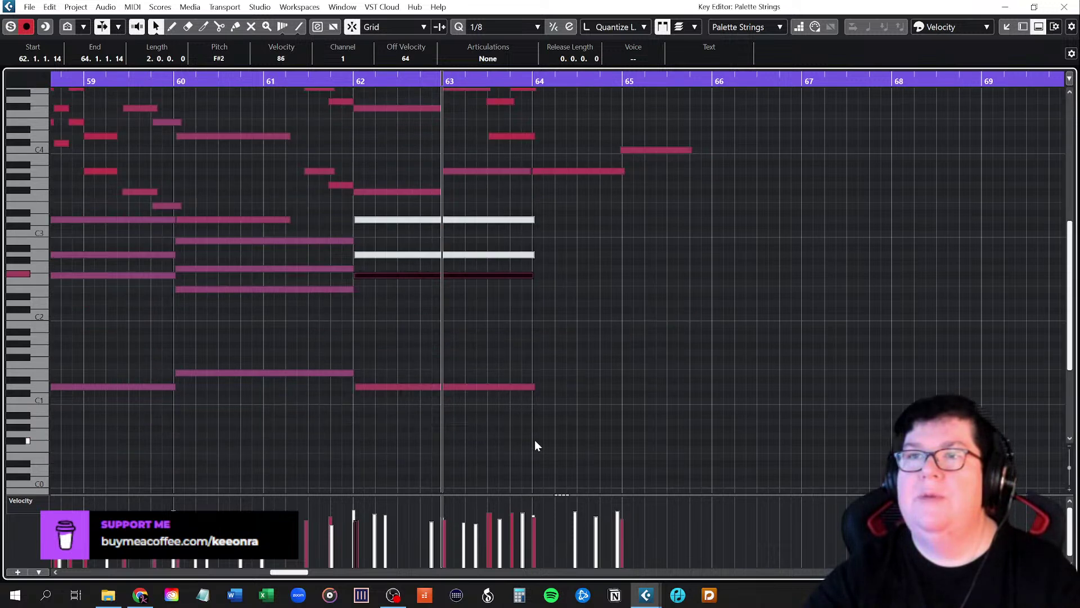
left_click(472, 388)
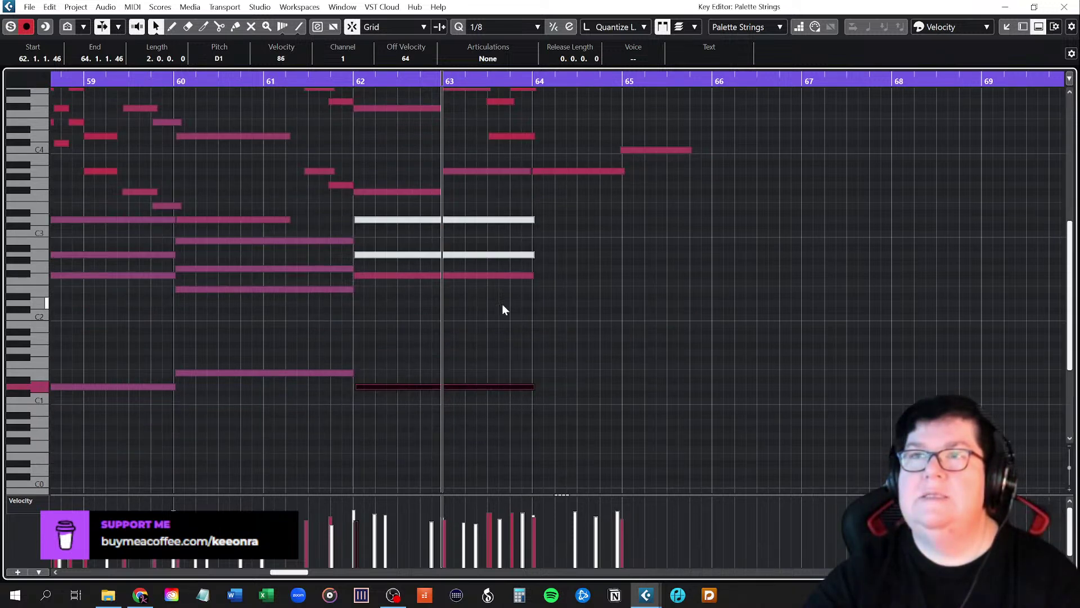
left_click(478, 275)
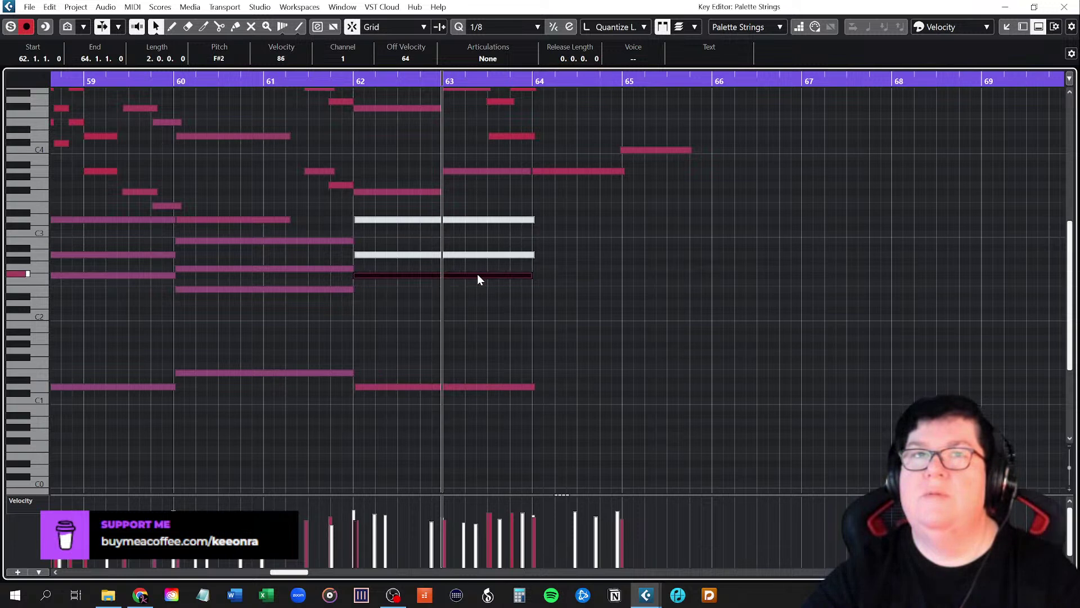
scroll(487, 278, "up", 6)
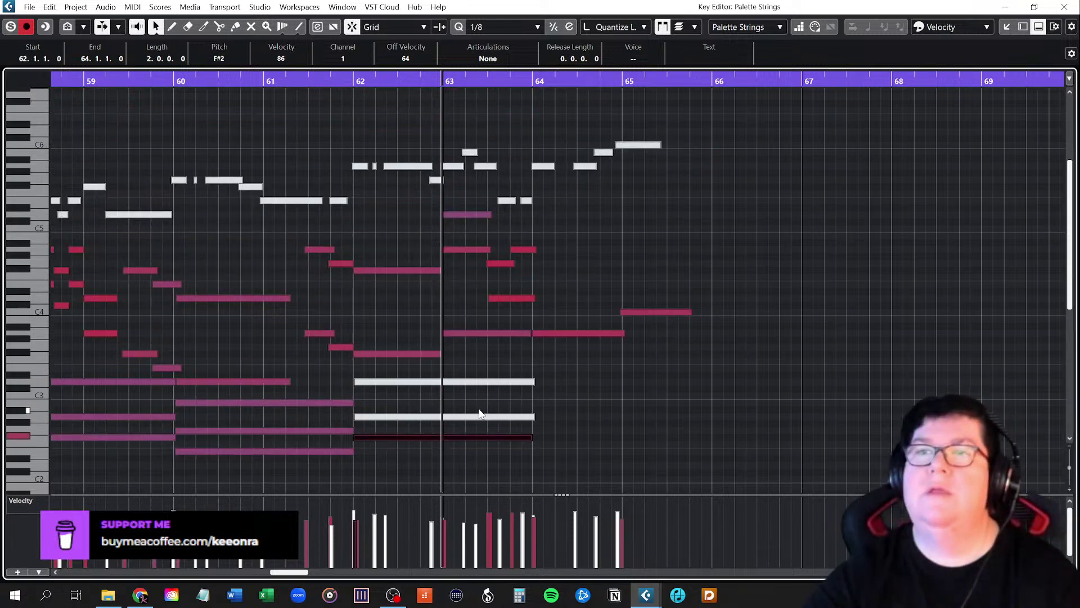
scroll(481, 359, "up", 3)
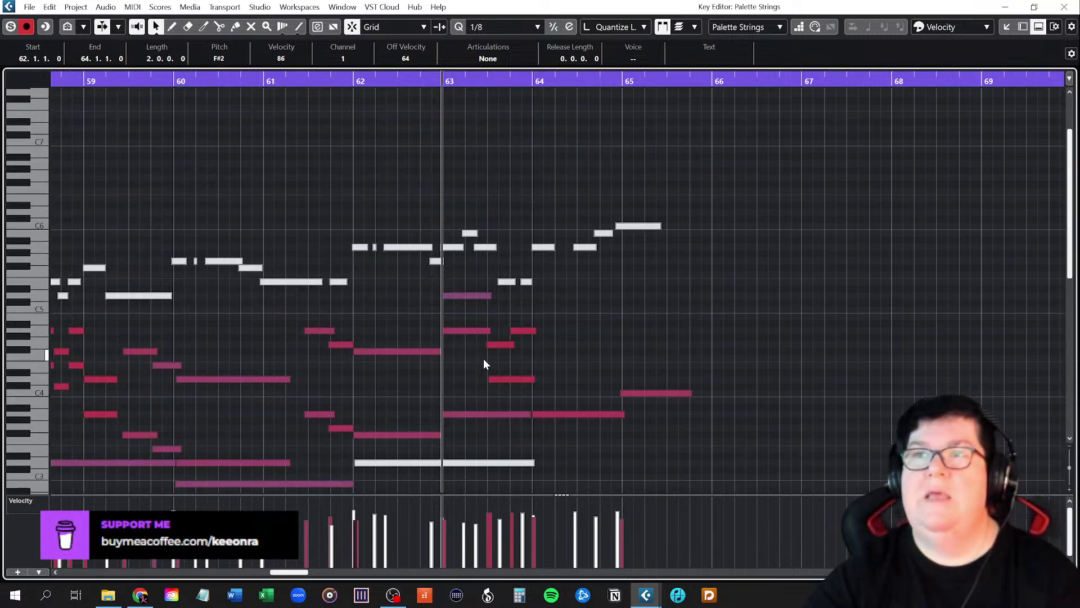
Play the passage from the start of bar 63 twice to judge the harmony
key("space")
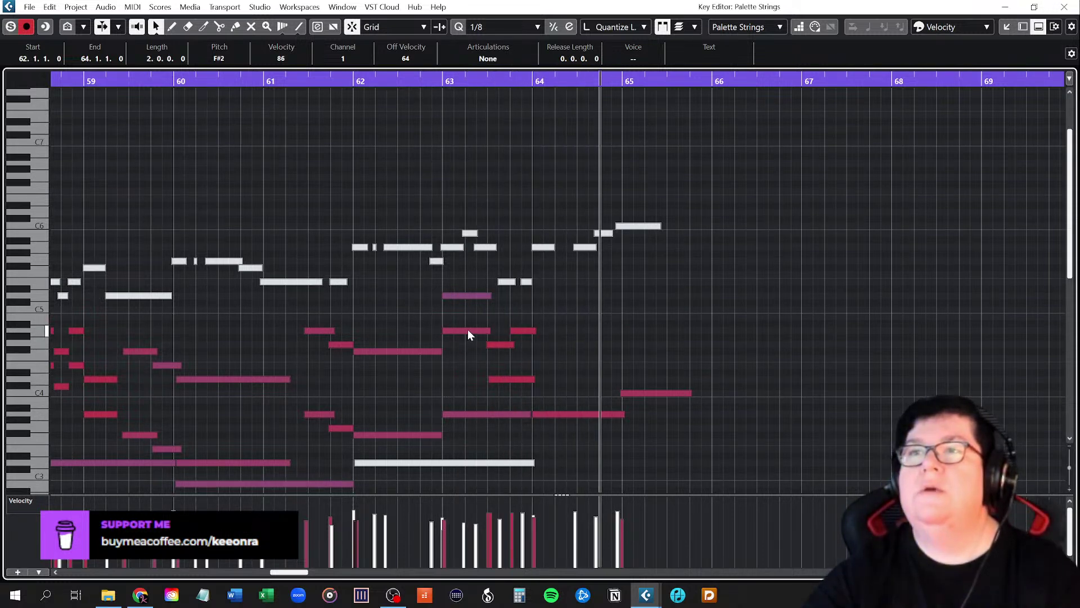
left_click(442, 80)
key("space")
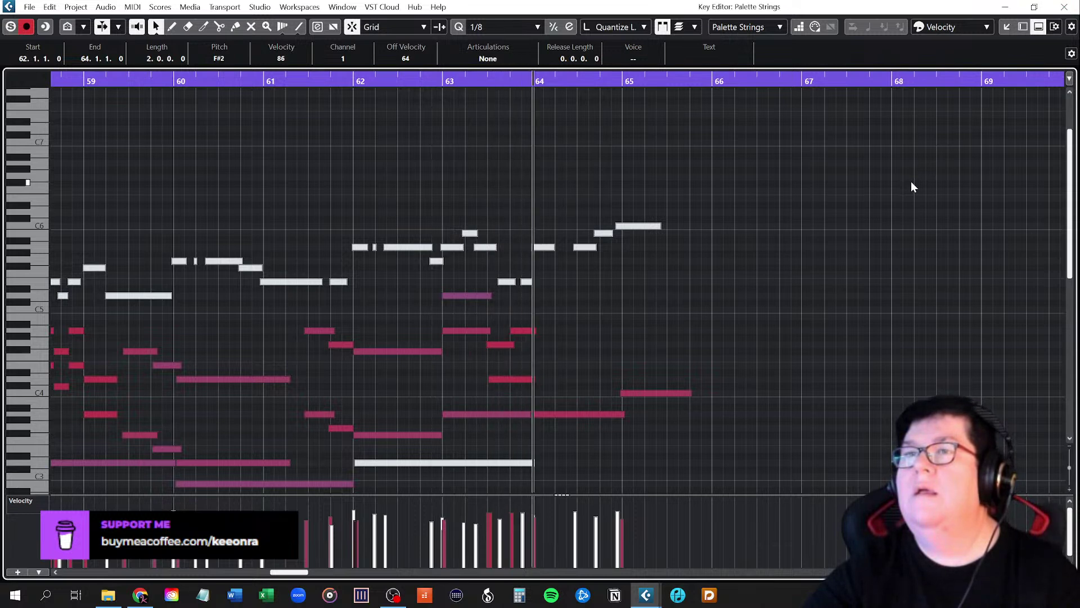
key("space")
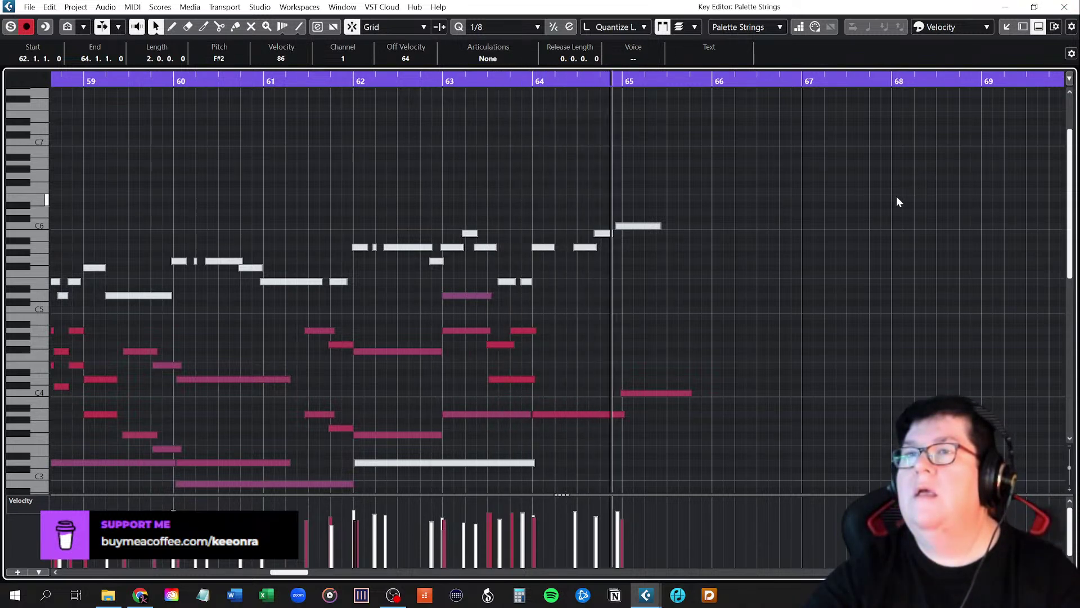
left_click(583, 323)
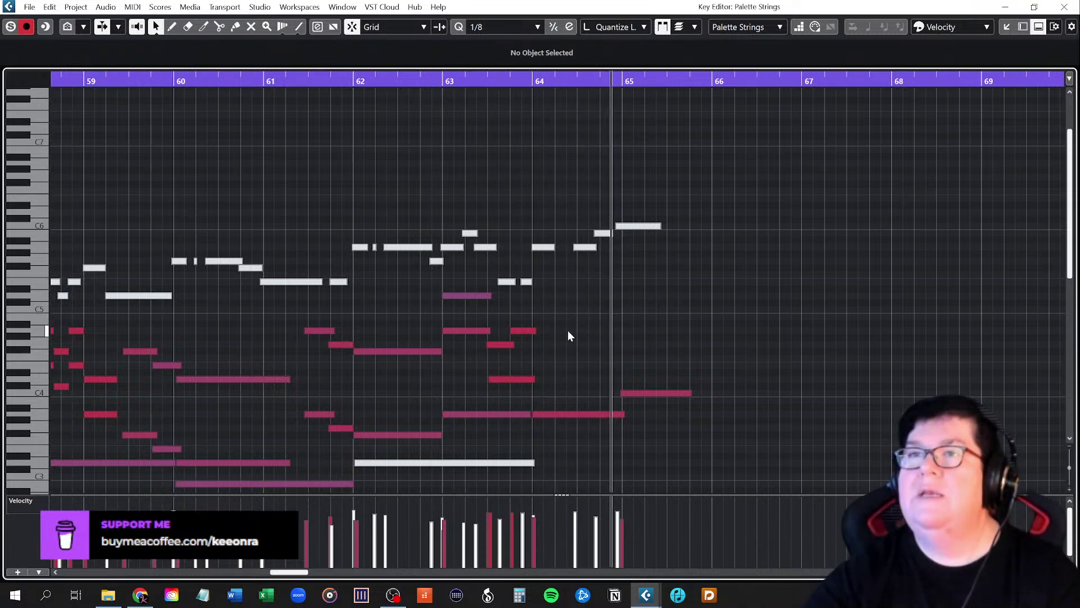
Lower the last A4 in bar 63 to F#4, starting on beat 4, and replay from the bar's start
left_click(524, 331)
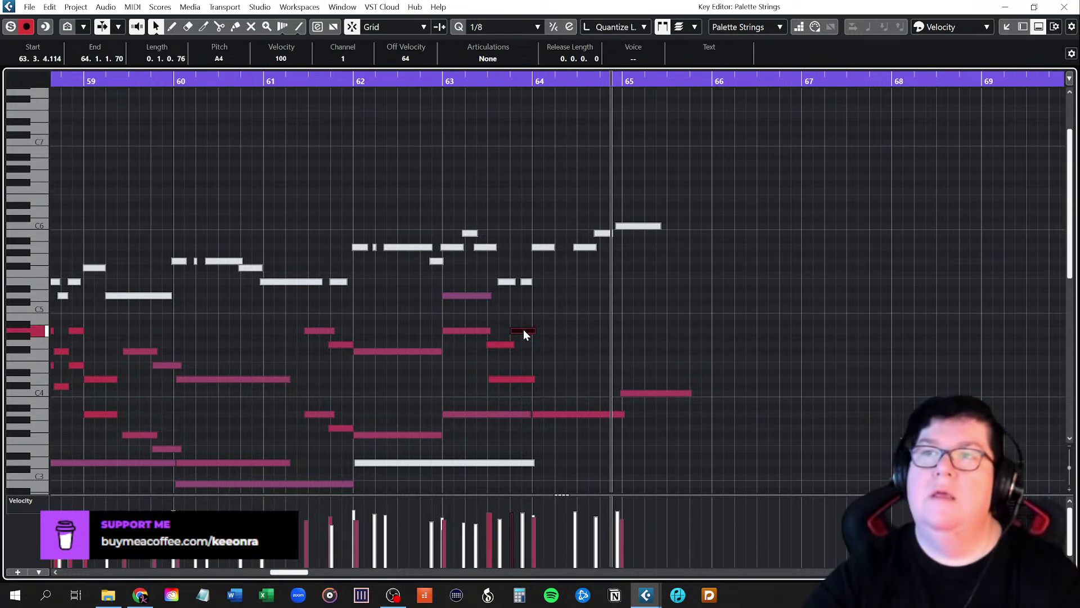
left_click(505, 345)
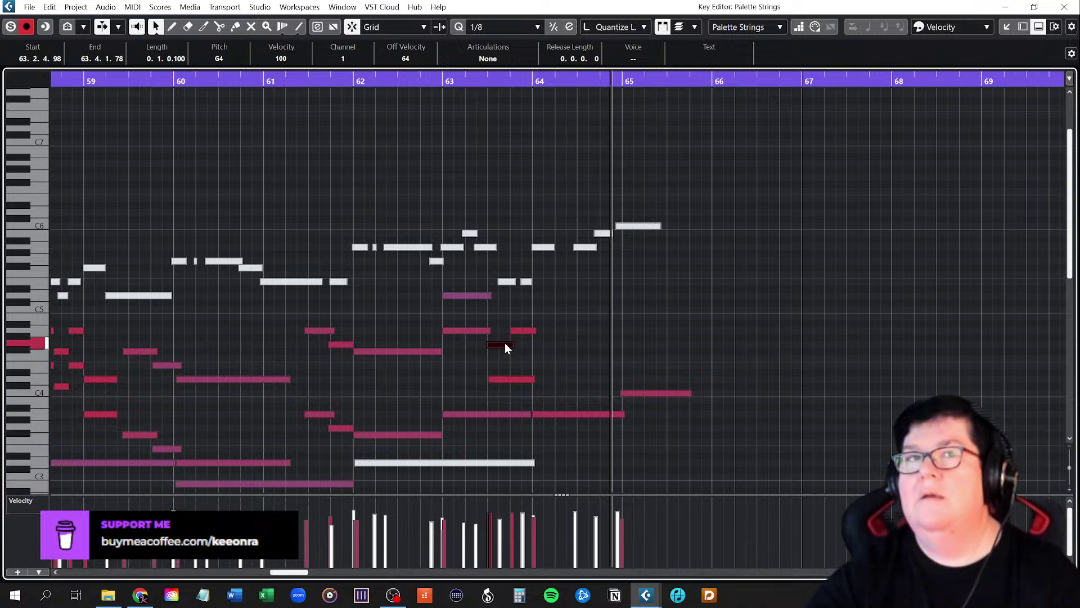
left_click_drag(525, 330, 526, 352)
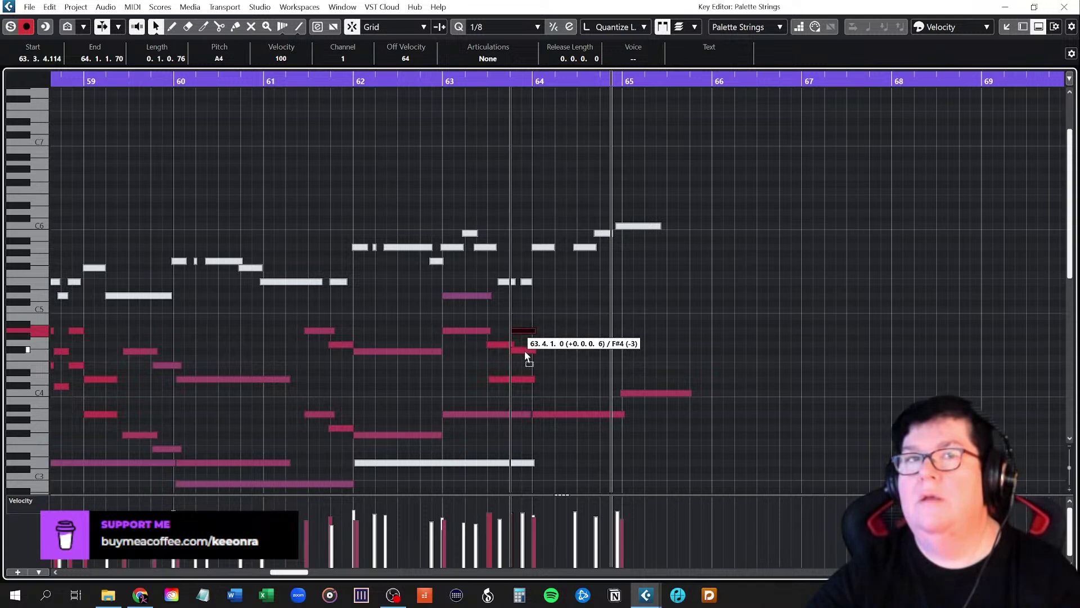
left_click_drag(524, 350, 525, 351)
left_click(444, 82)
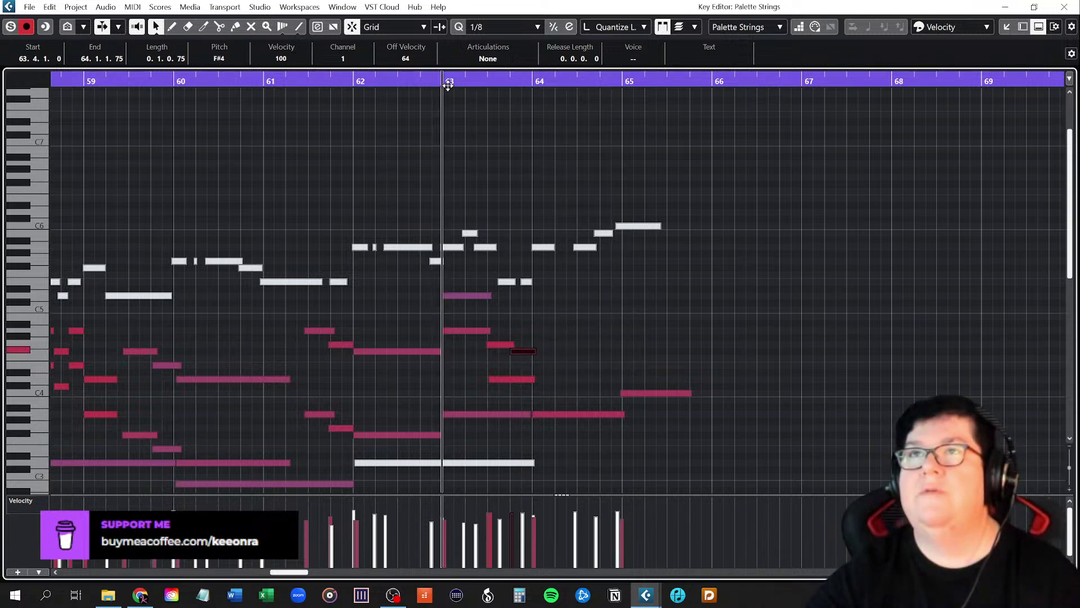
left_click(713, 296)
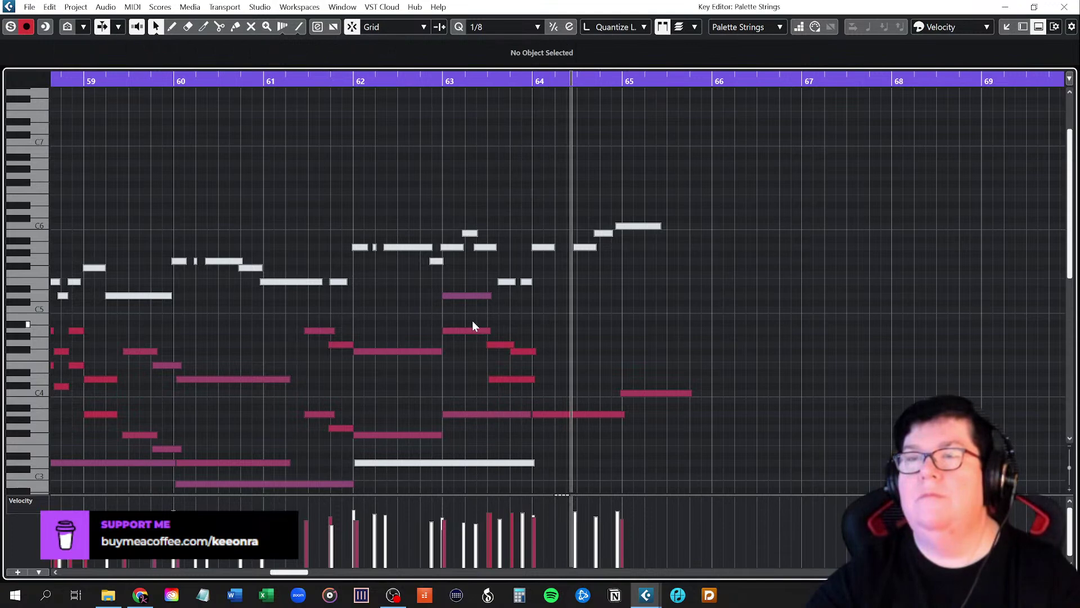
Solo the Palette Strings track and replay its part in the Key Editor from the start of bar 63
left_click(1066, 7)
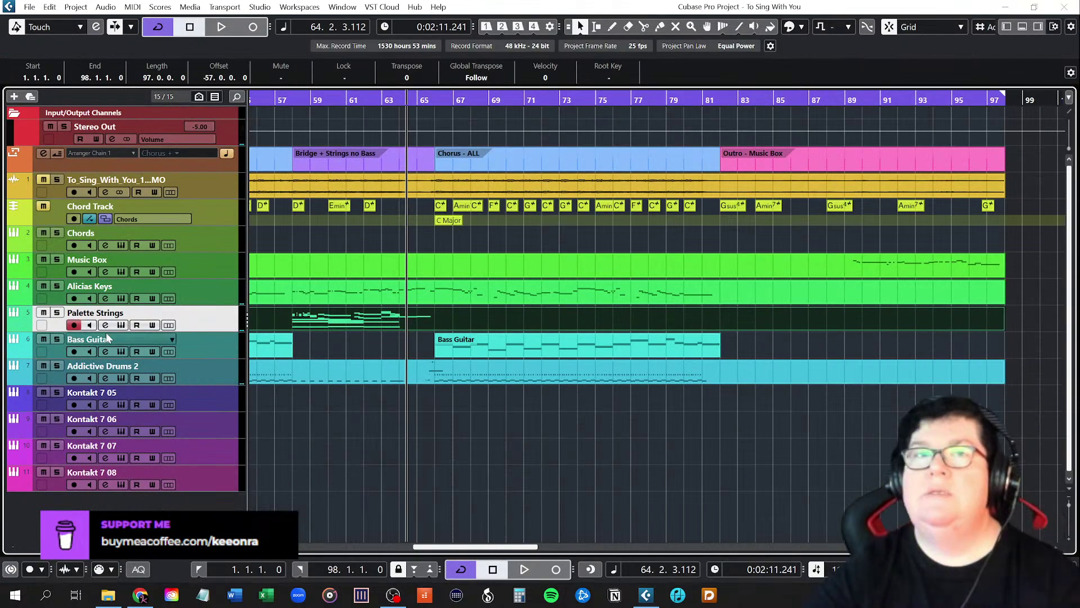
left_click(57, 313)
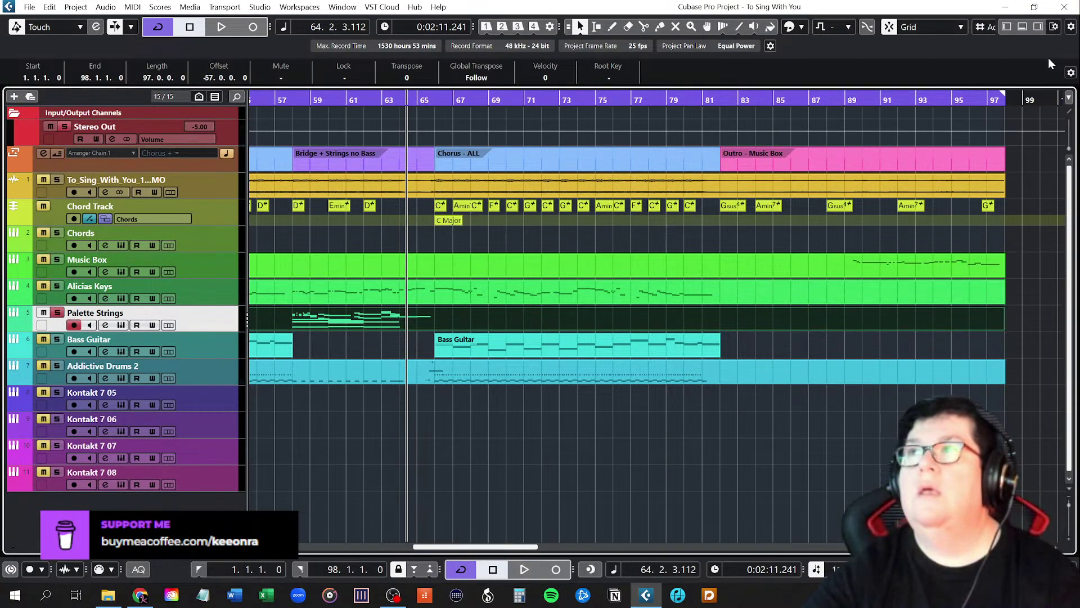
double_click(386, 317)
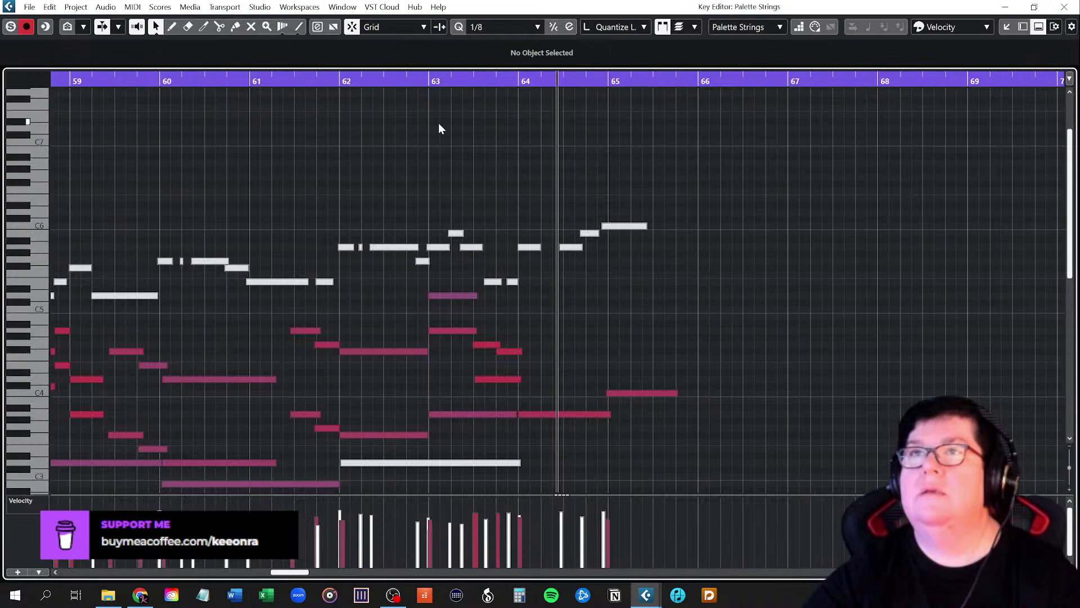
left_click(428, 79)
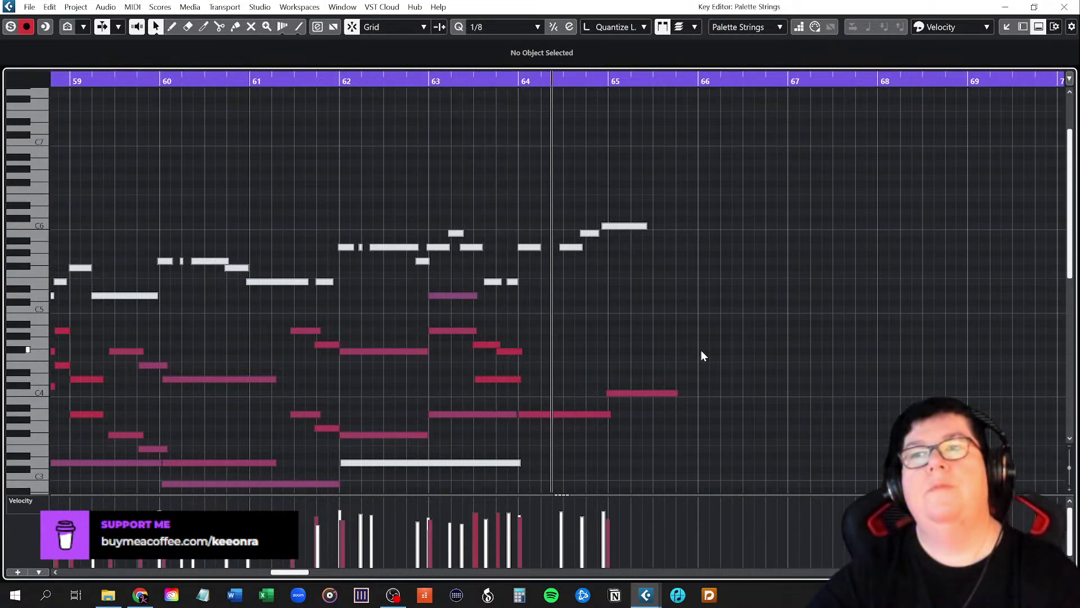
scroll(559, 369, "down", 1)
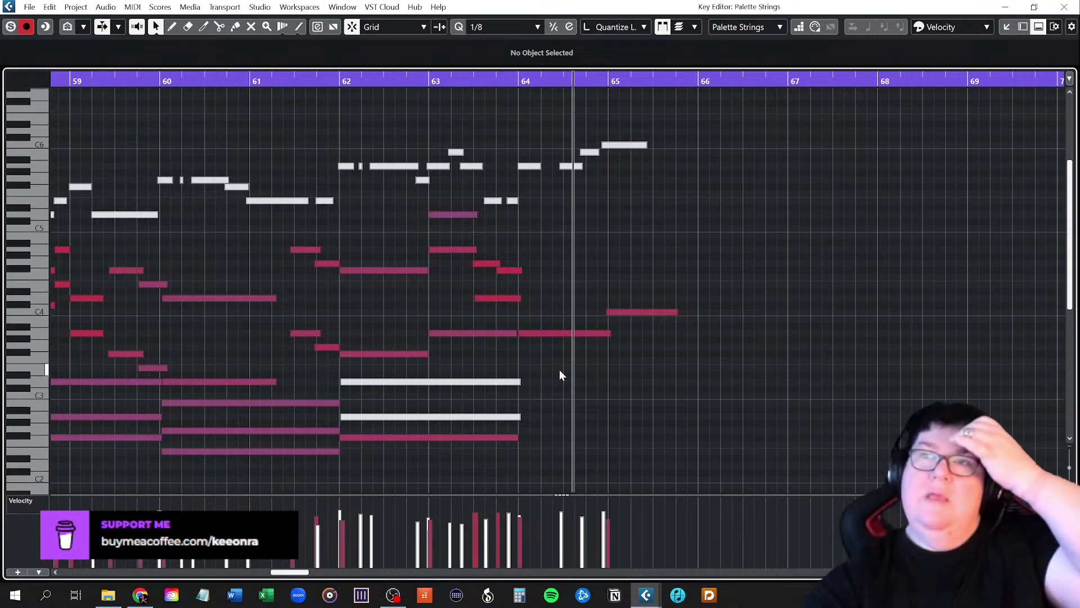
Play the passage from the start of bar 58 through the end of the part
scroll(562, 367, "down", 1)
scroll(565, 372, "up", 1)
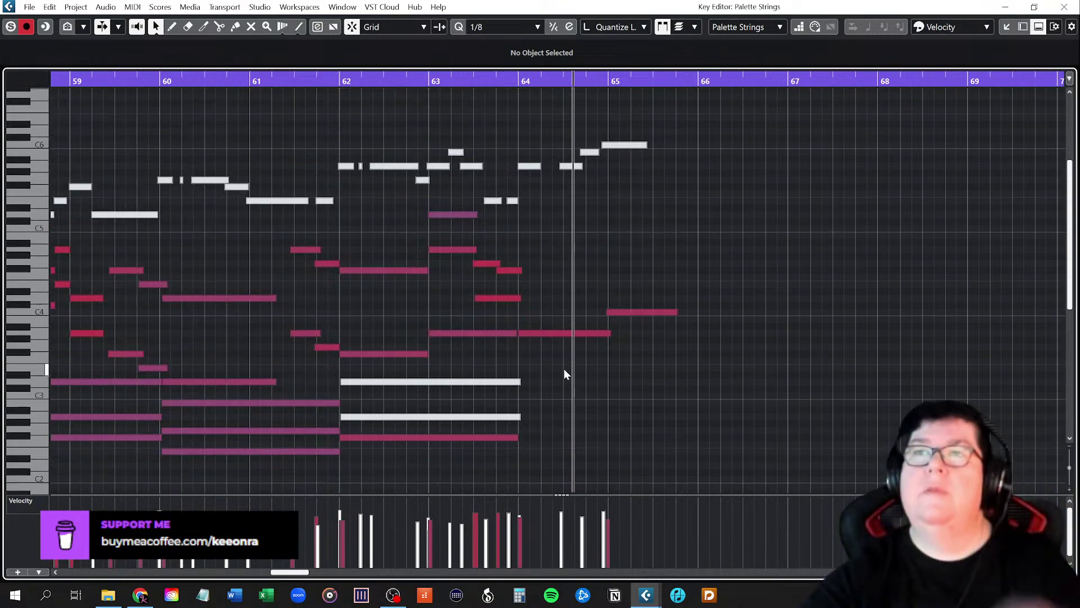
scroll(387, 379, "down", 3)
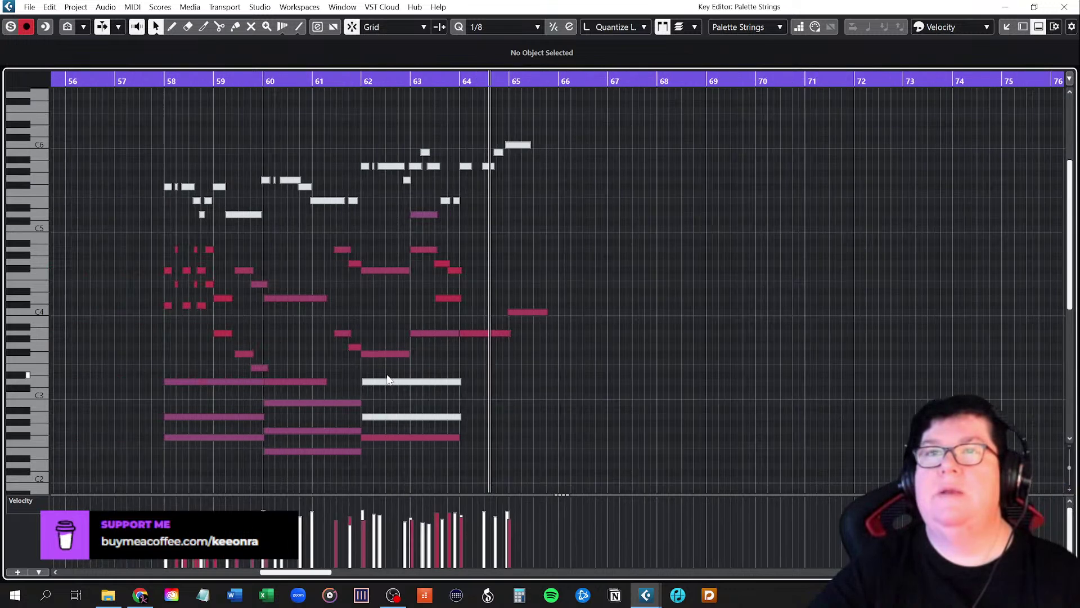
left_click(163, 80)
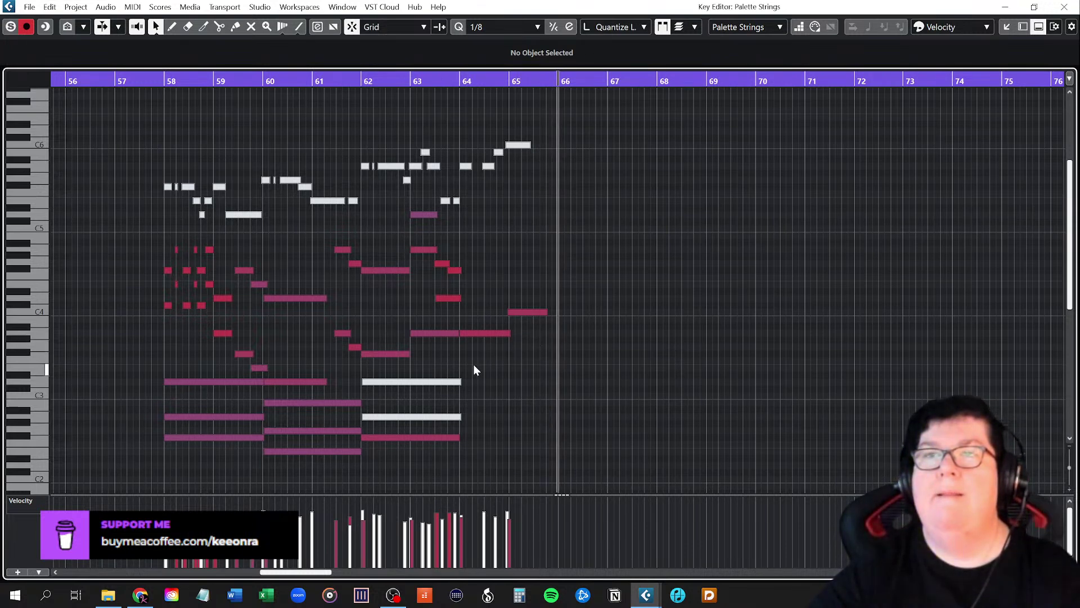
Check the A3 in bar 64 and the C4 at bar 65 against the lower chord notes
left_click(484, 333)
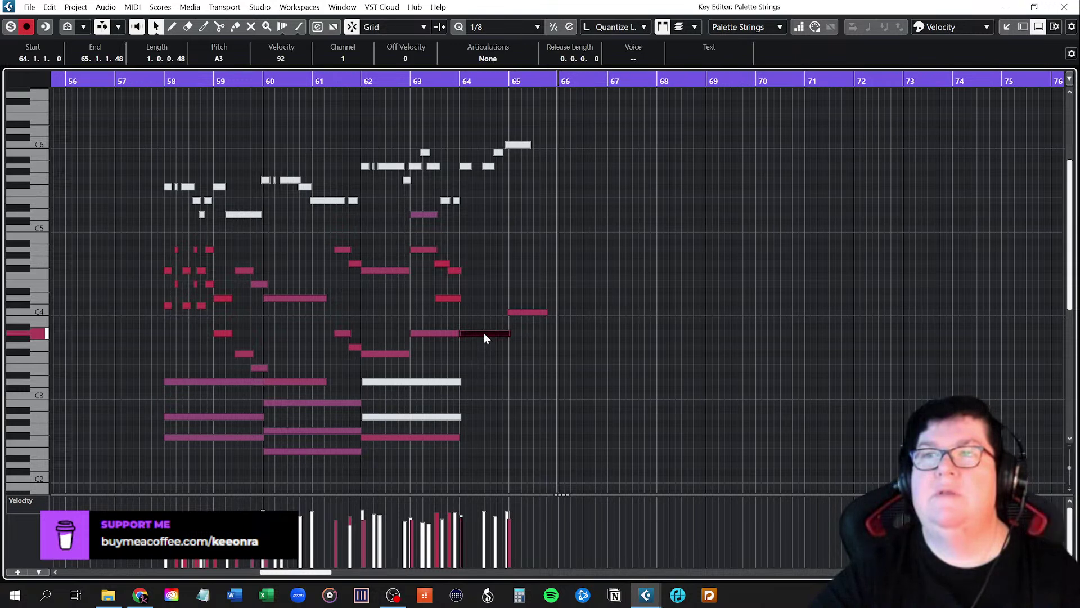
left_click(527, 313)
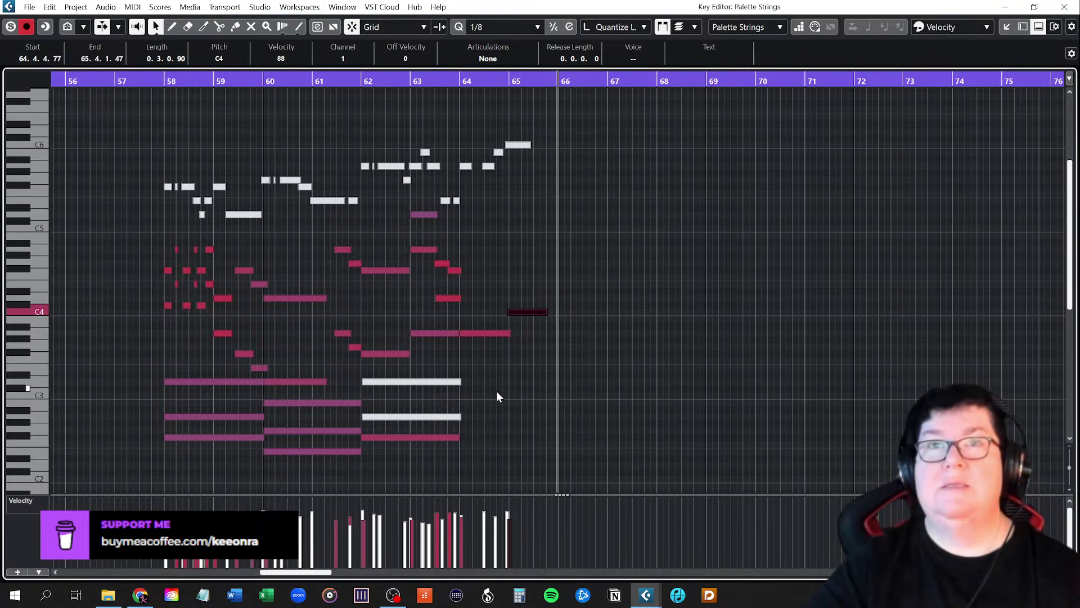
scroll(464, 403, "down", 2)
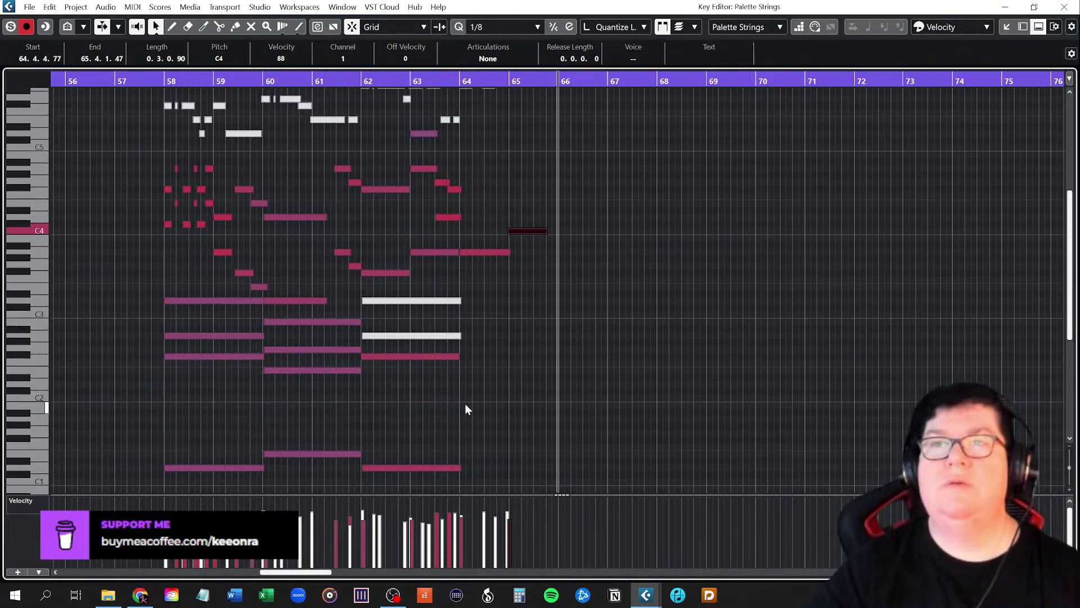
scroll(465, 404, "up", 1)
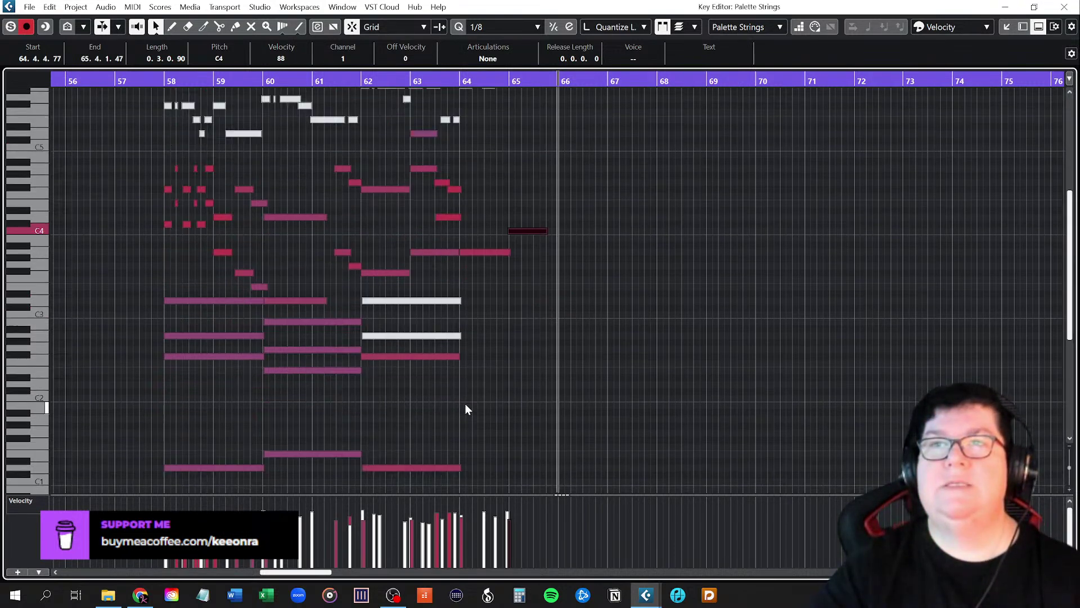
Mute the sustained D3 note in bars 58 and 59, and return to the Object Selection tool
right_click(326, 393)
left_click(423, 398)
scroll(355, 409, "up", 1)
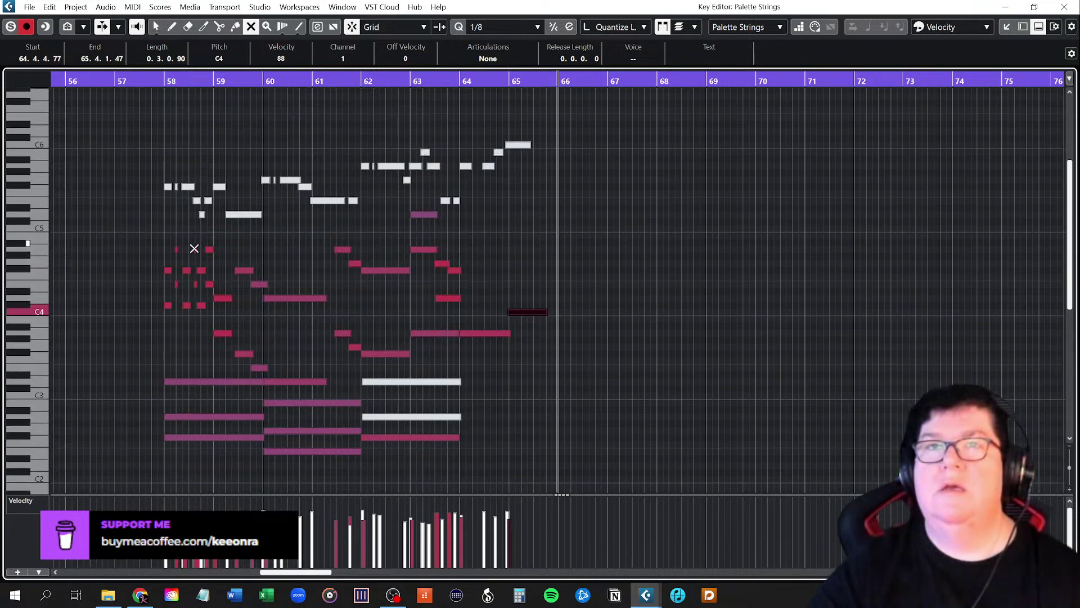
scroll(193, 299, "up", 2, "ctrl")
scroll(193, 301, "up", 1, "ctrl")
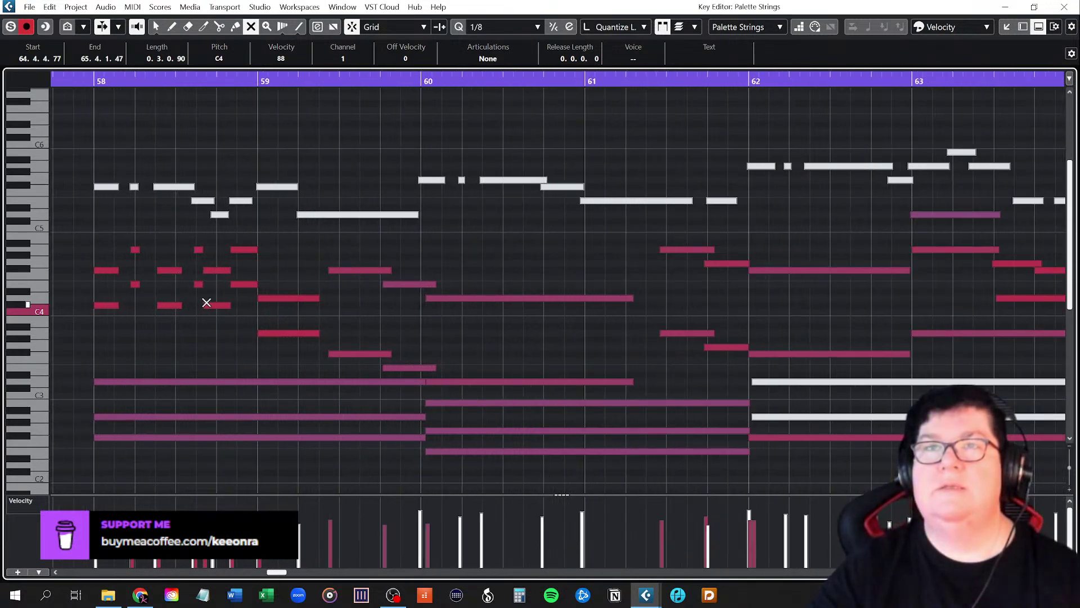
scroll(248, 354, "down", 3)
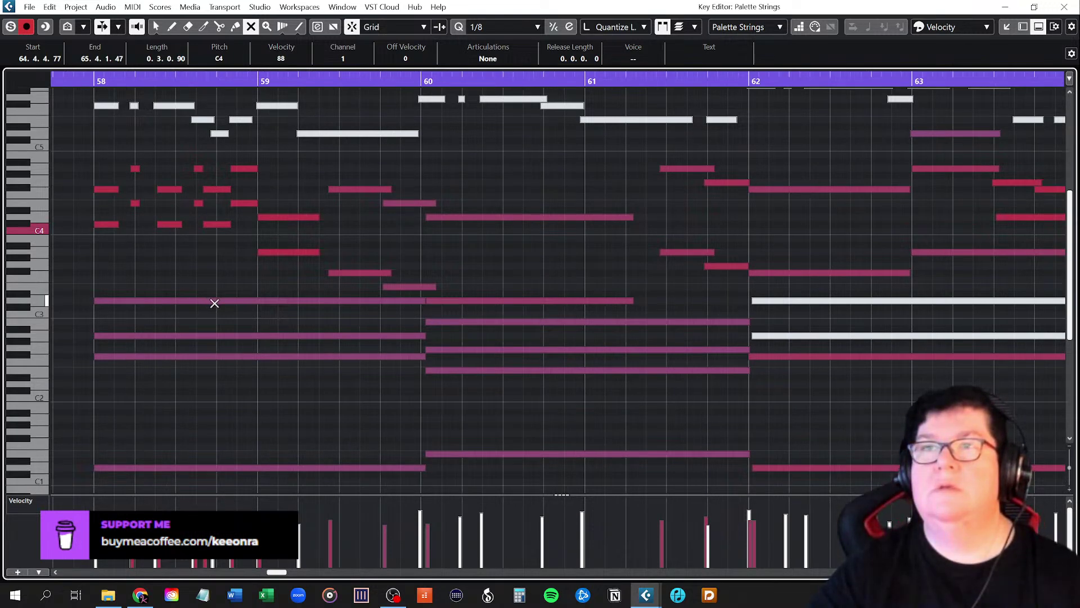
scroll(226, 380, "down", 3)
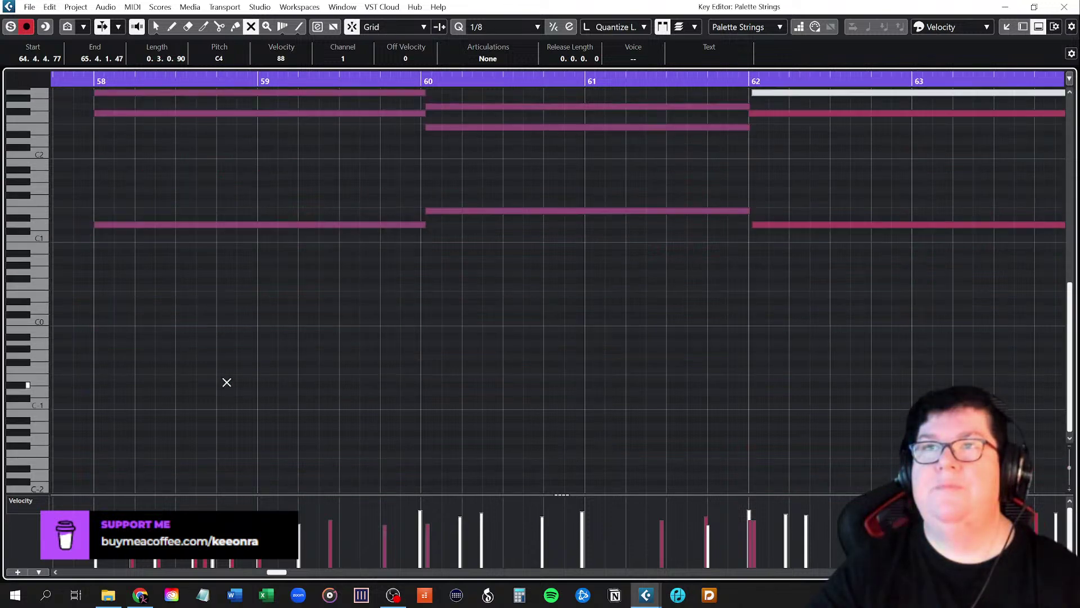
scroll(225, 382, "up", 3)
scroll(225, 382, "down", 3)
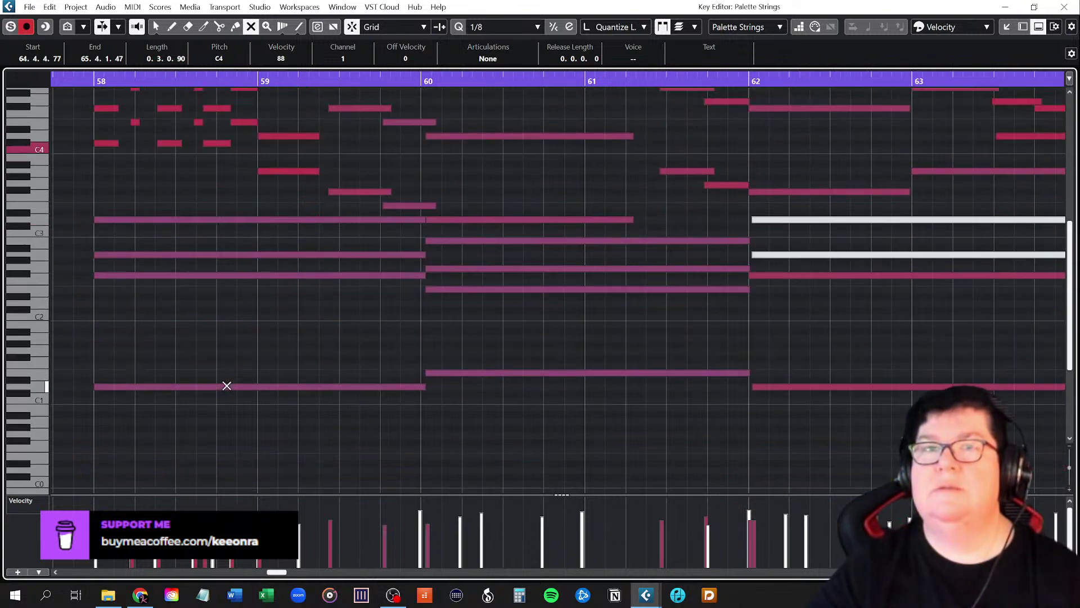
scroll(219, 387, "up", 3)
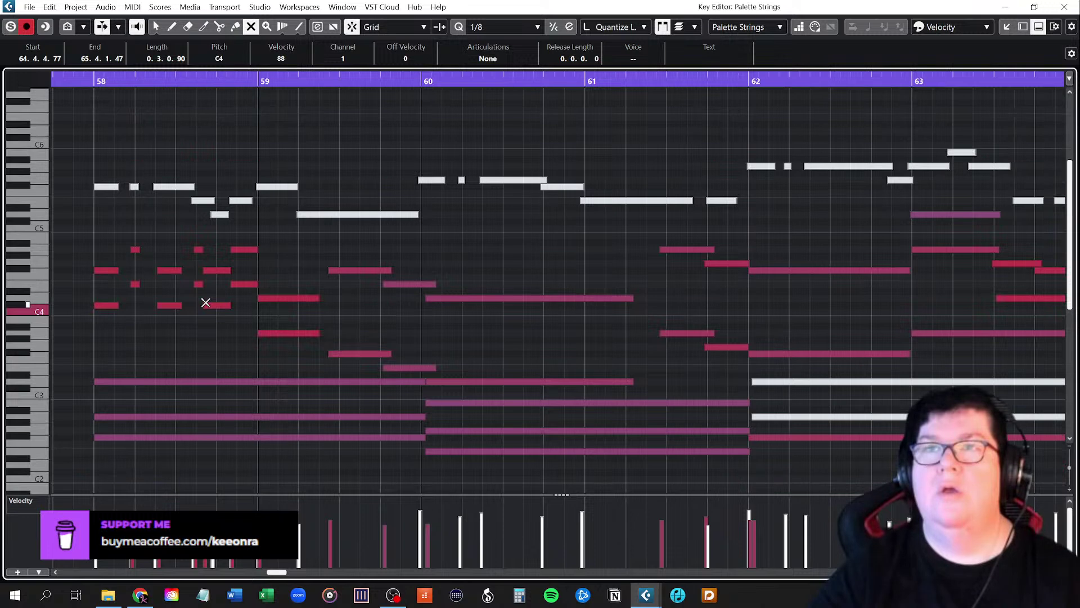
left_click_drag(190, 282, 206, 313)
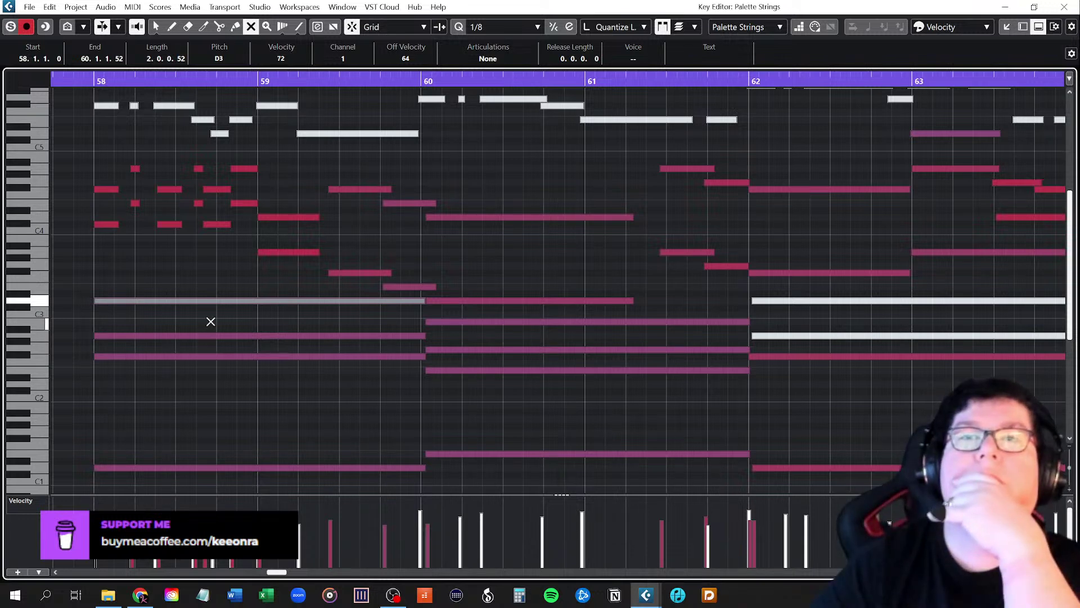
key("1")
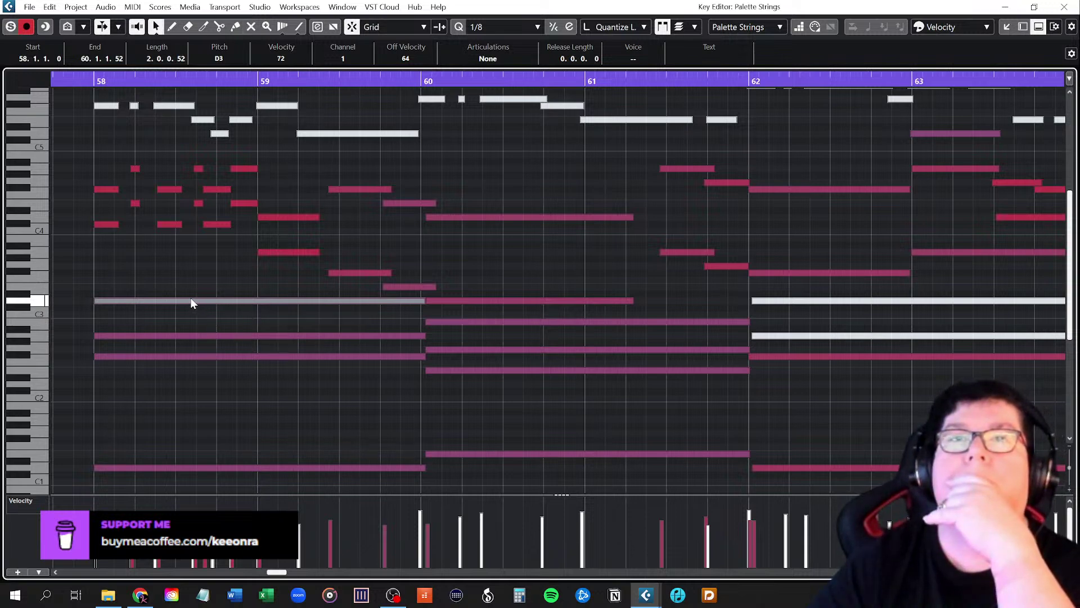
Check the sustained D1 bass notes starting at bars 58 and 62 against the harmony above
scroll(200, 383, "down", 3)
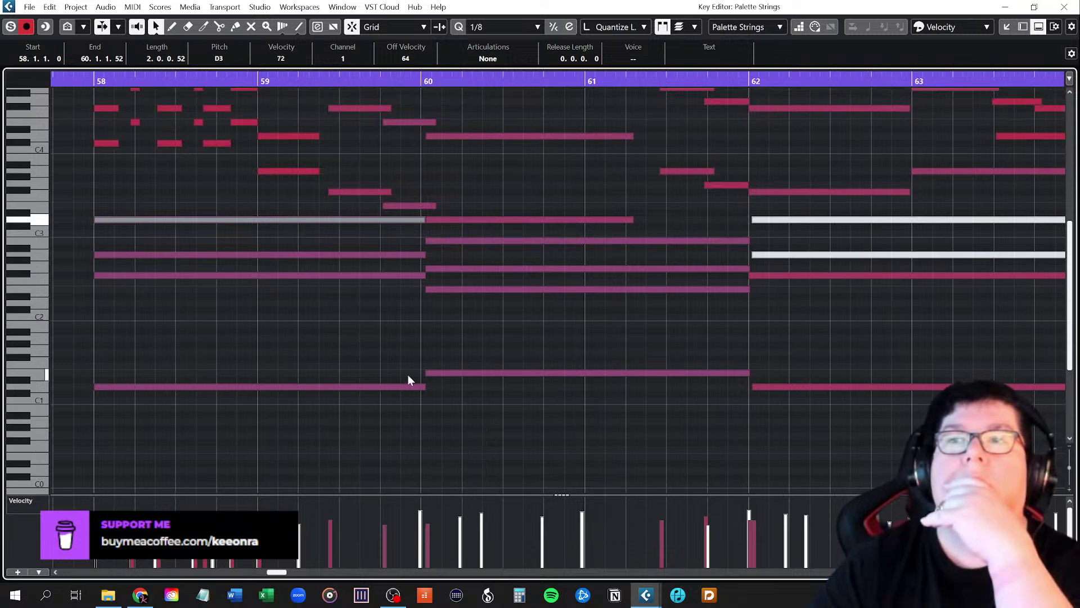
left_click(468, 374)
left_click(400, 387)
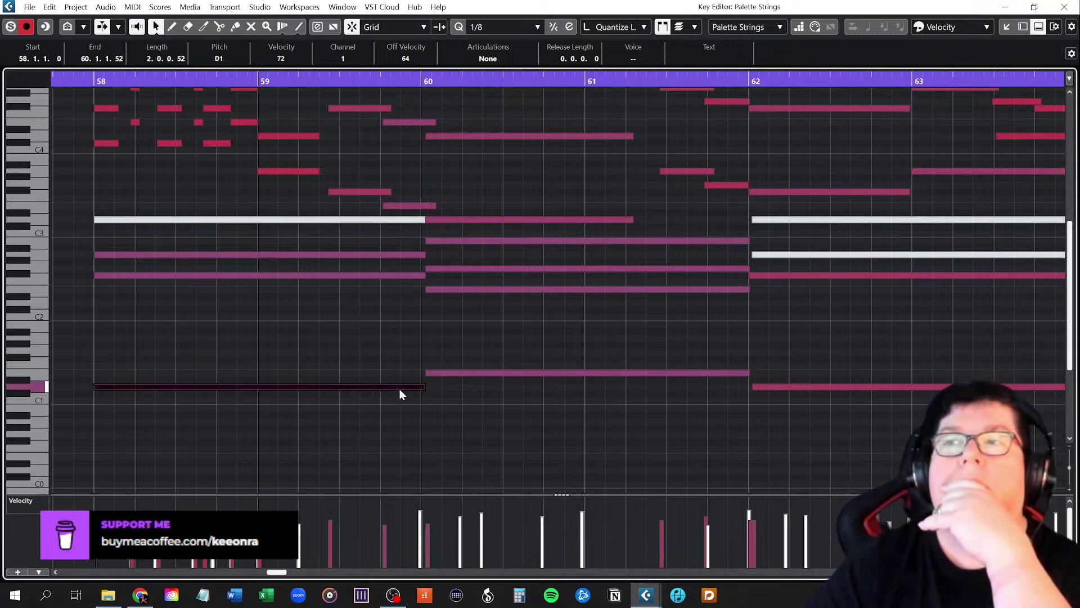
left_click(823, 388)
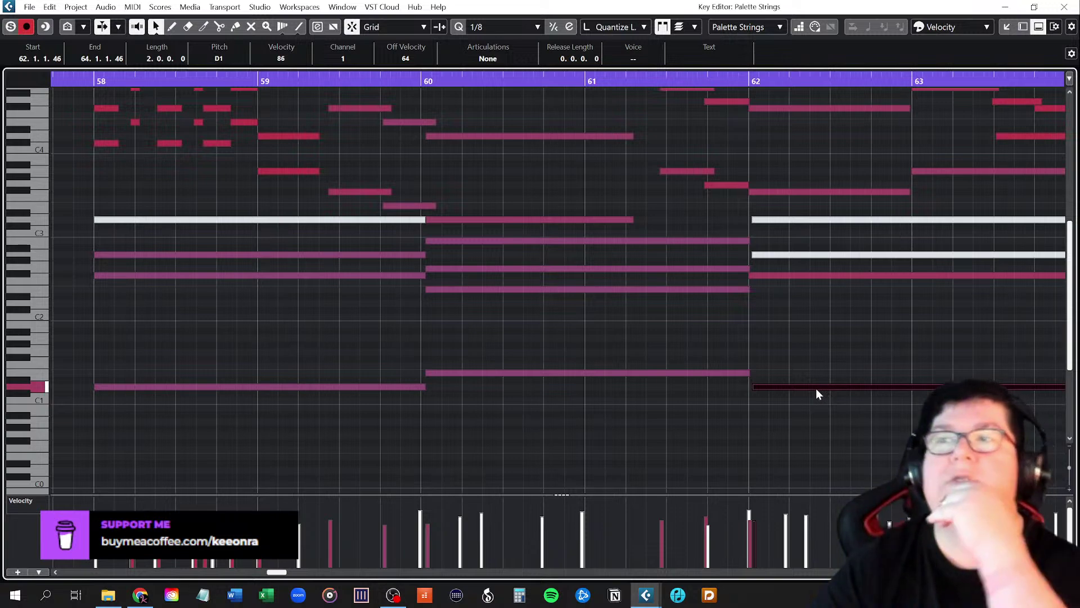
scroll(389, 360, "up", 9)
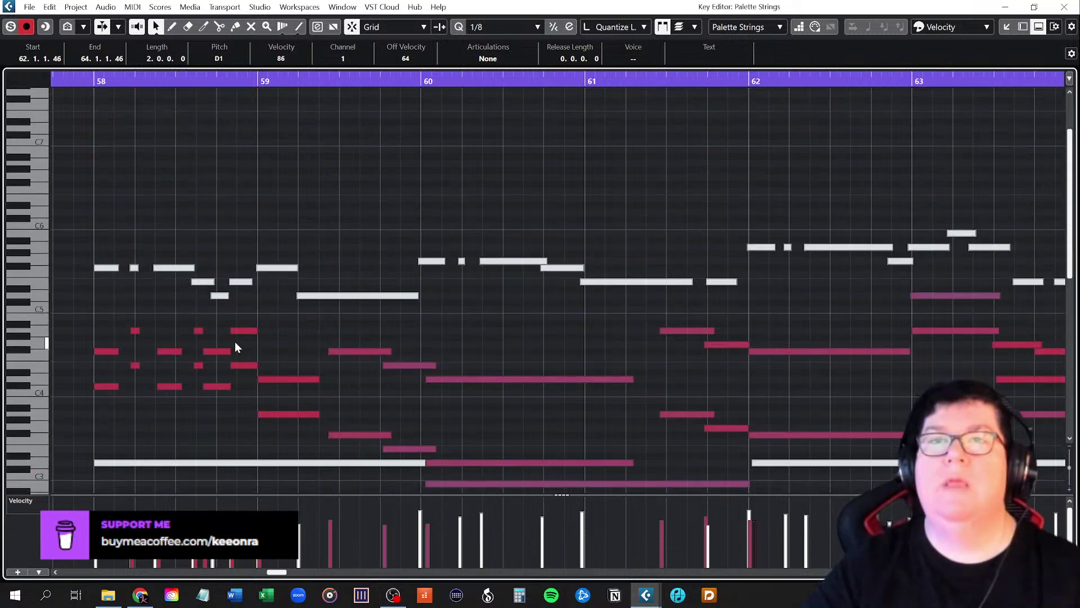
scroll(234, 343, "down", 3)
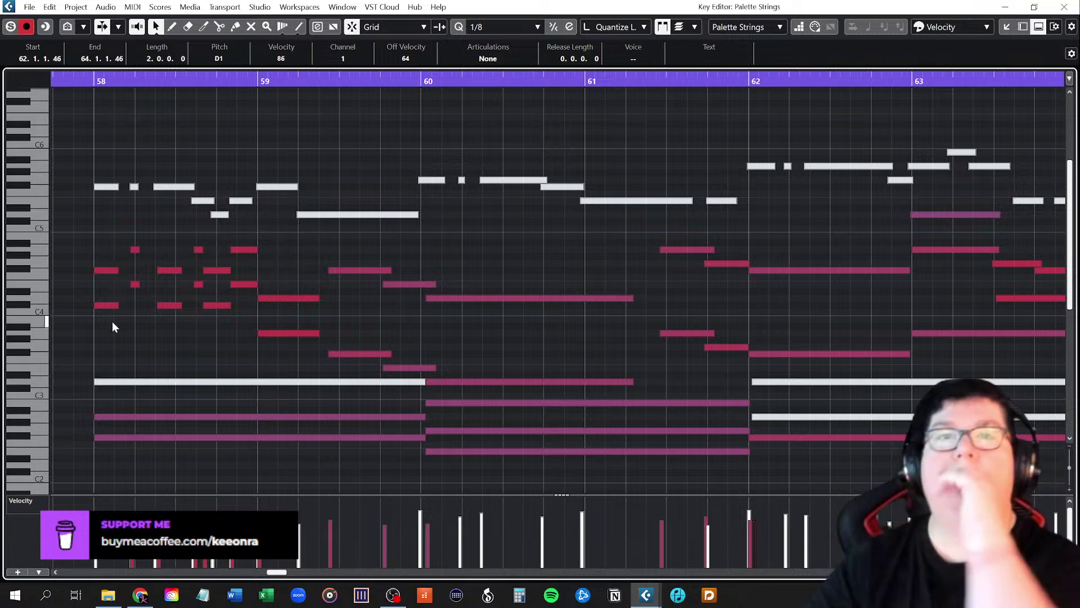
Check the sustained F#2 in bars 58 and 59 within the spacing of the low chord
left_click(112, 440)
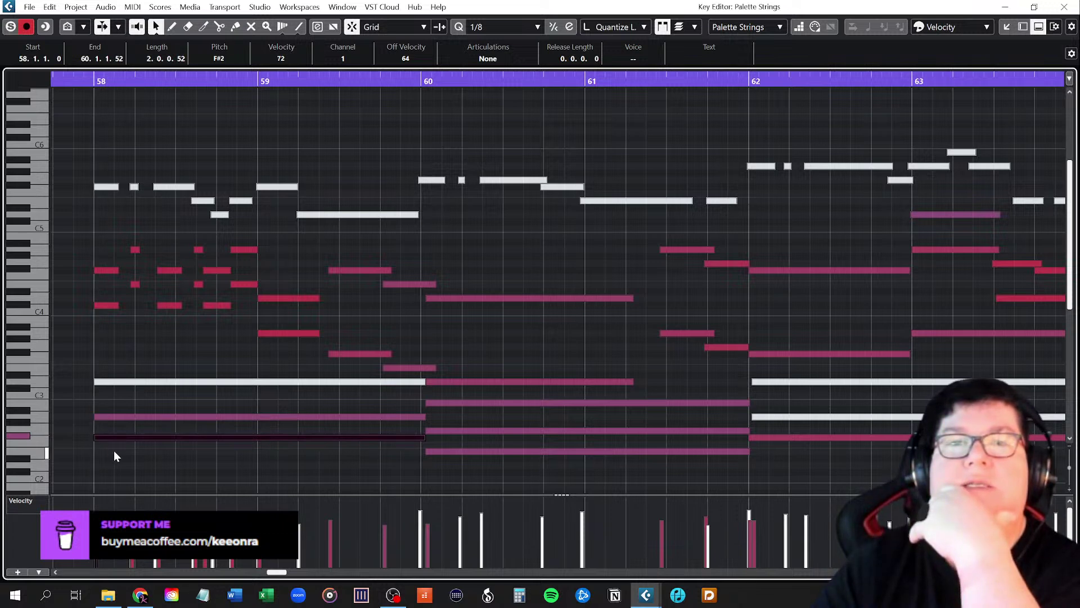
left_click(114, 450)
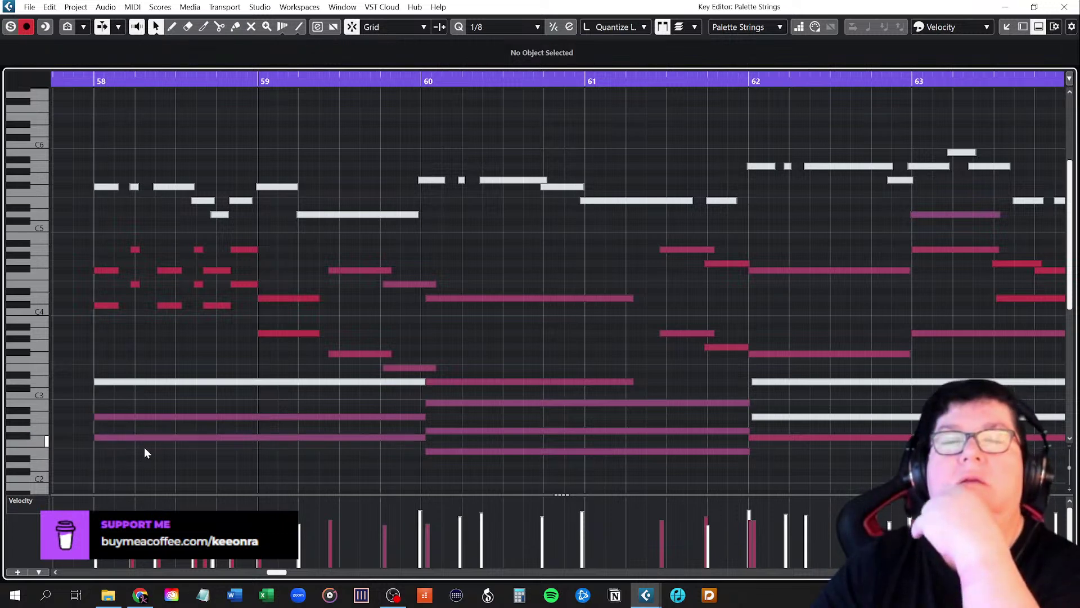
scroll(143, 449, "down", 3)
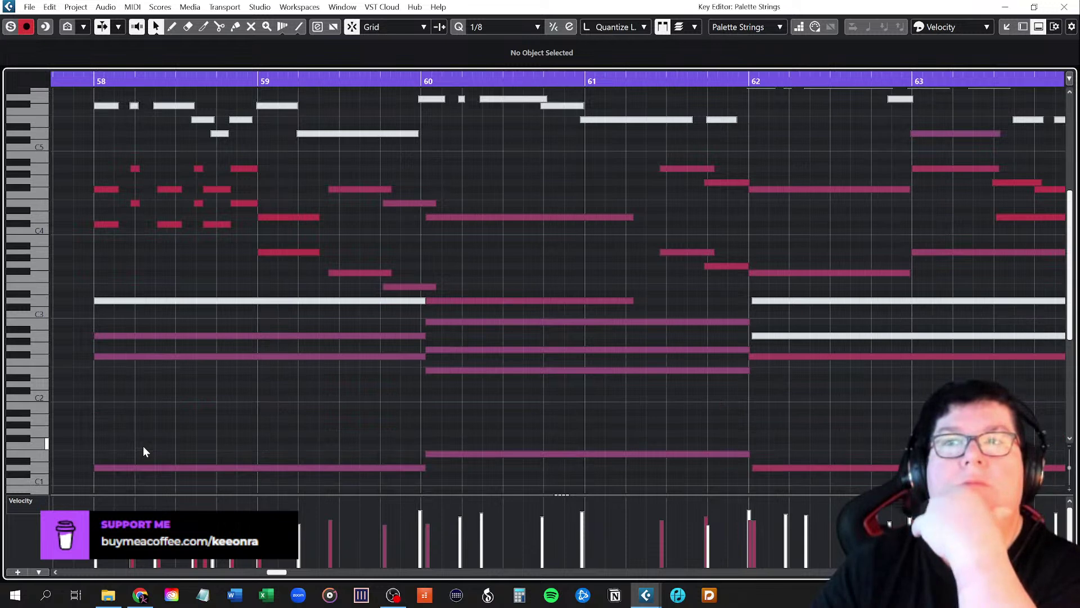
scroll(144, 447, "up", 3)
scroll(144, 447, "down", 3)
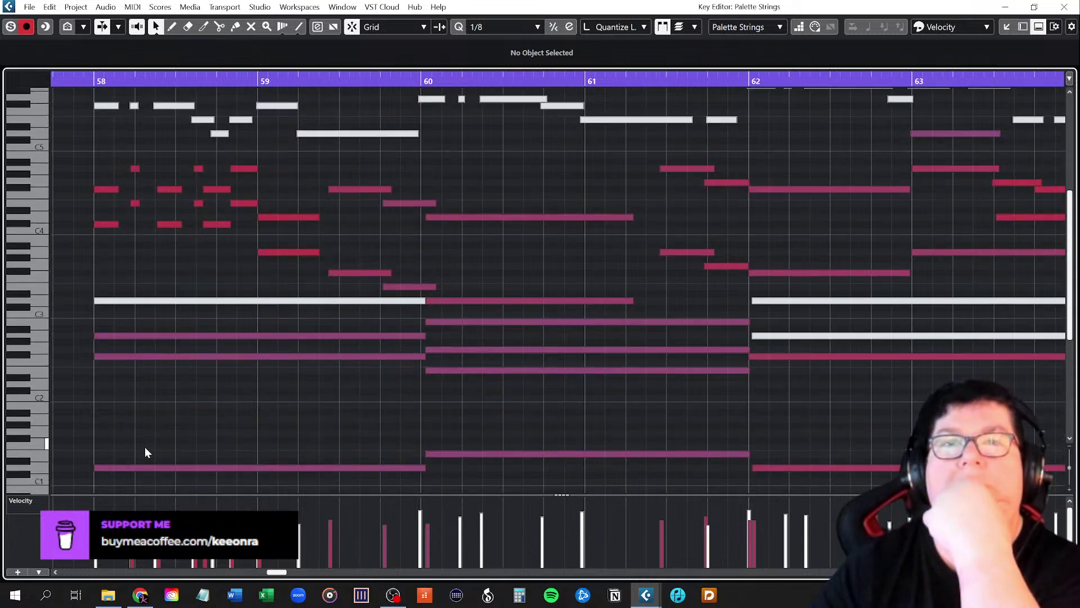
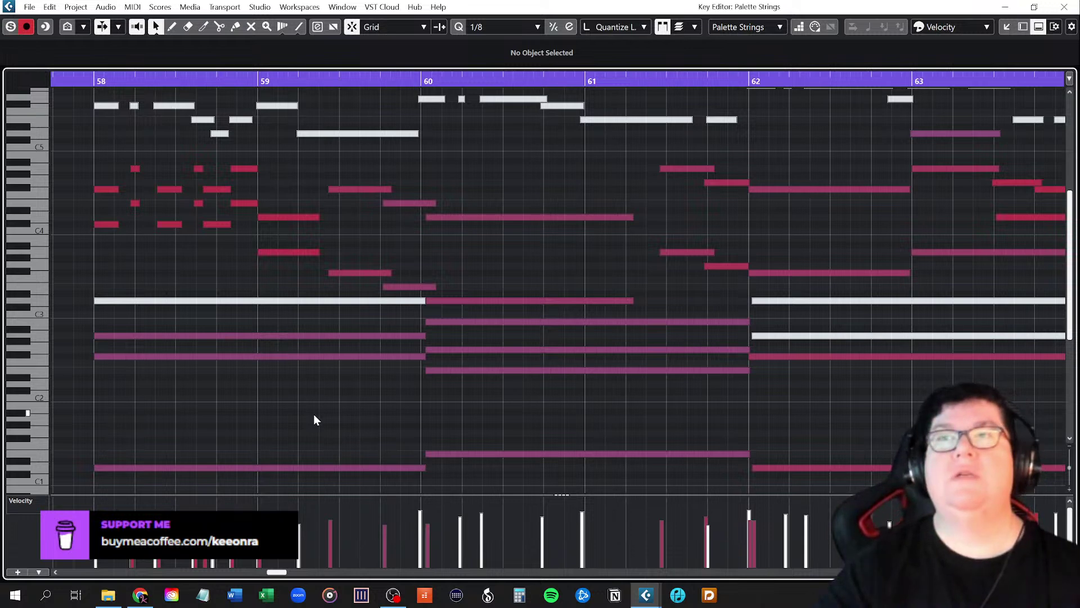
Try the sustained A2 in bars 58 and 59 an octave higher, at A3
right_click(137, 297)
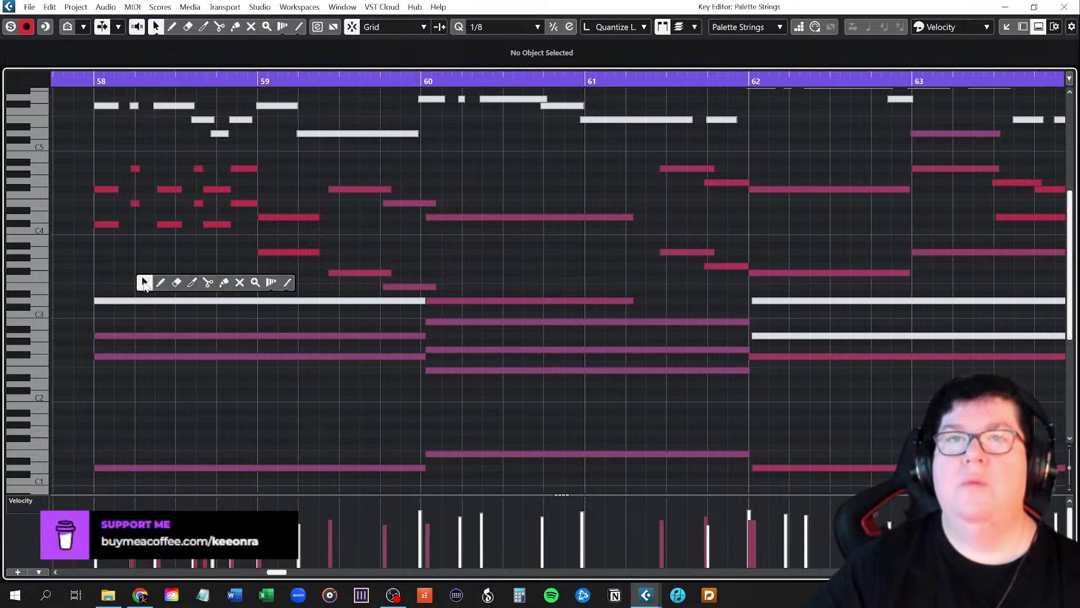
left_click(143, 282)
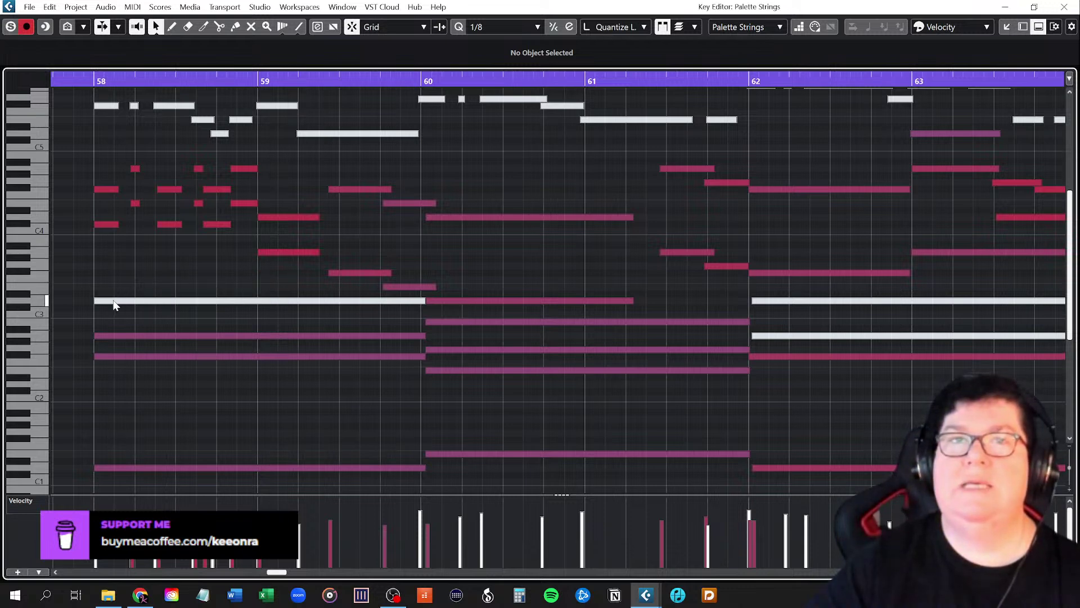
left_click(125, 336)
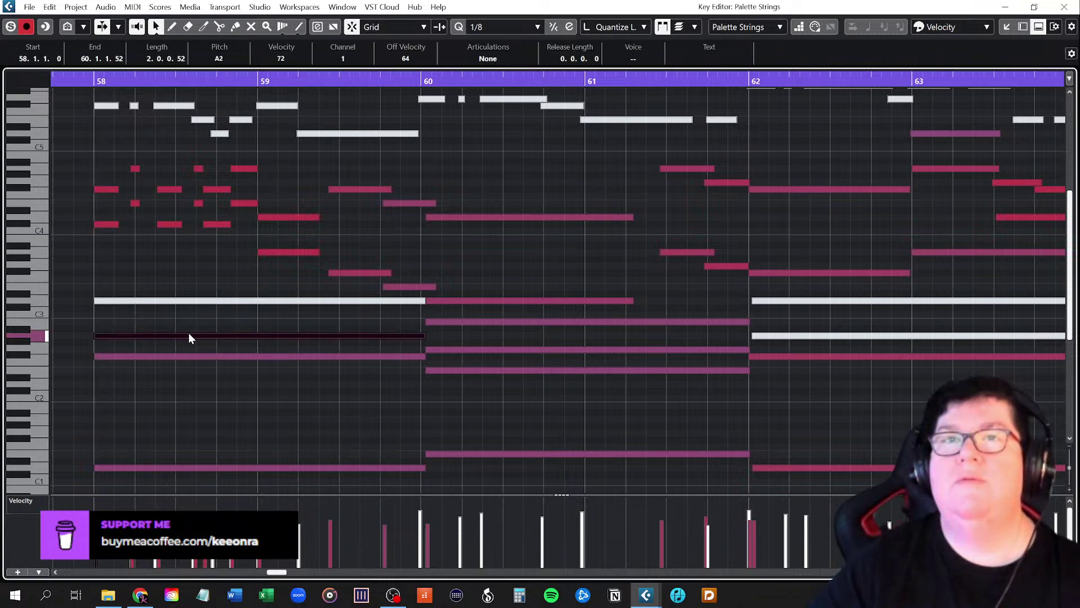
key("shift+Up")
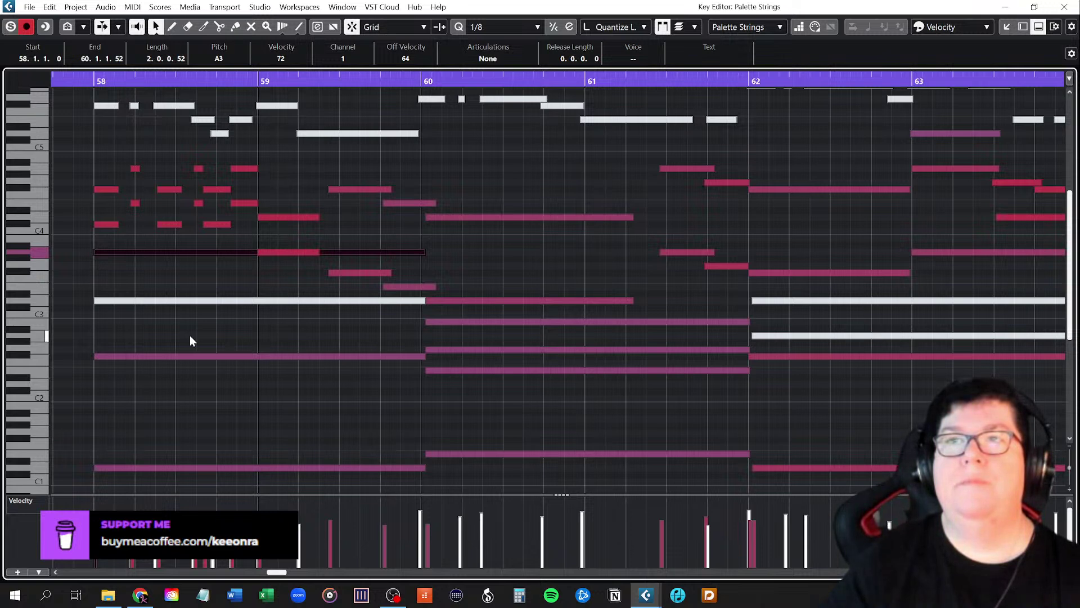
key("shift+Down")
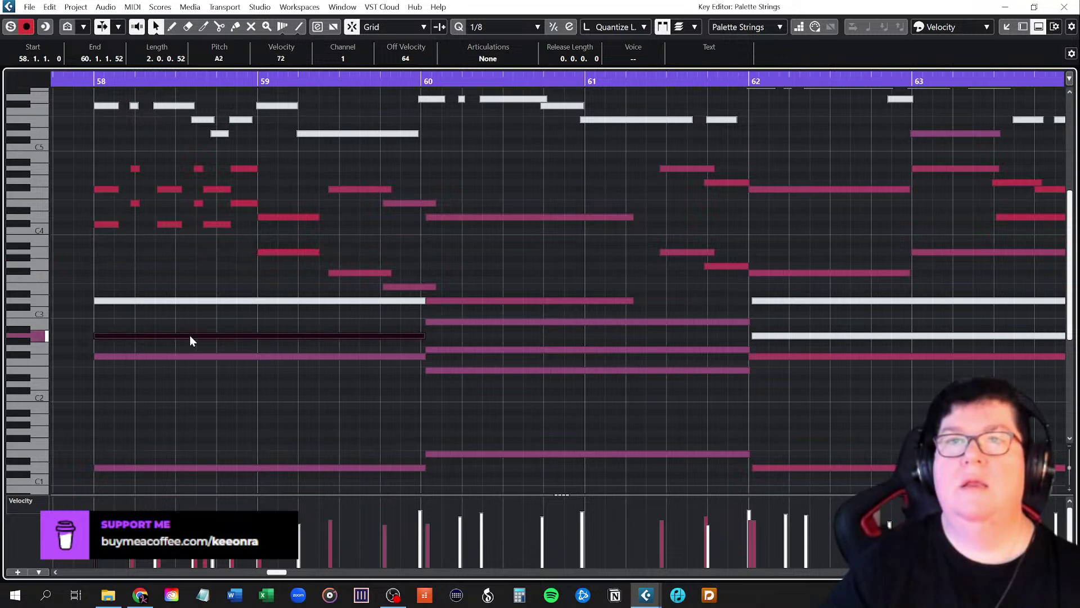
Raise the sustained F#2 in bars 58 and 59 an octave to F#3, and check it against the A2 and D1
left_click_drag(190, 336, 178, 357)
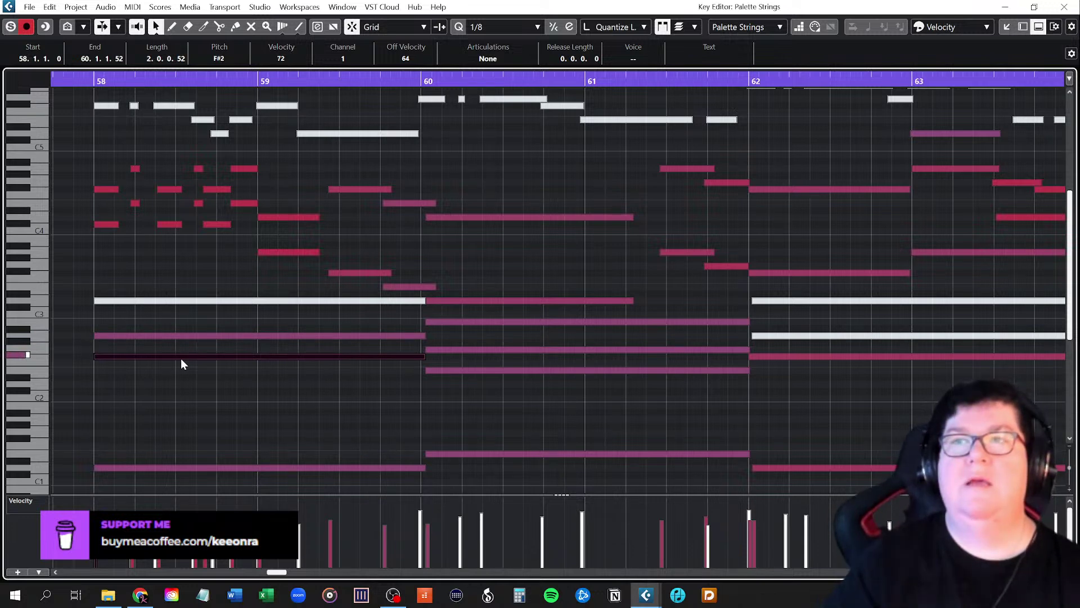
key("shift+Up")
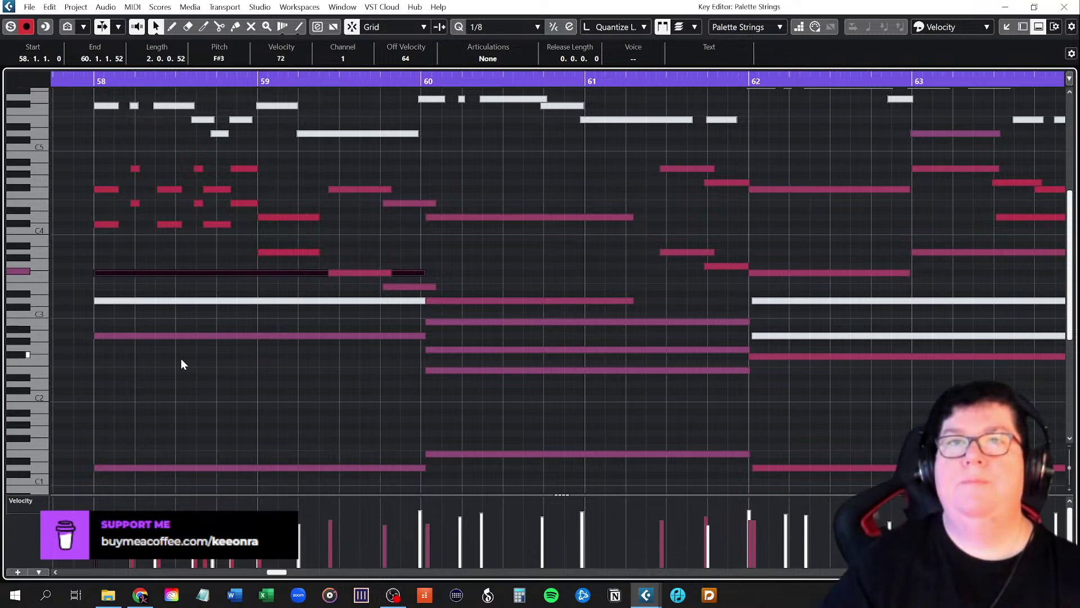
scroll(180, 356, "down", 4)
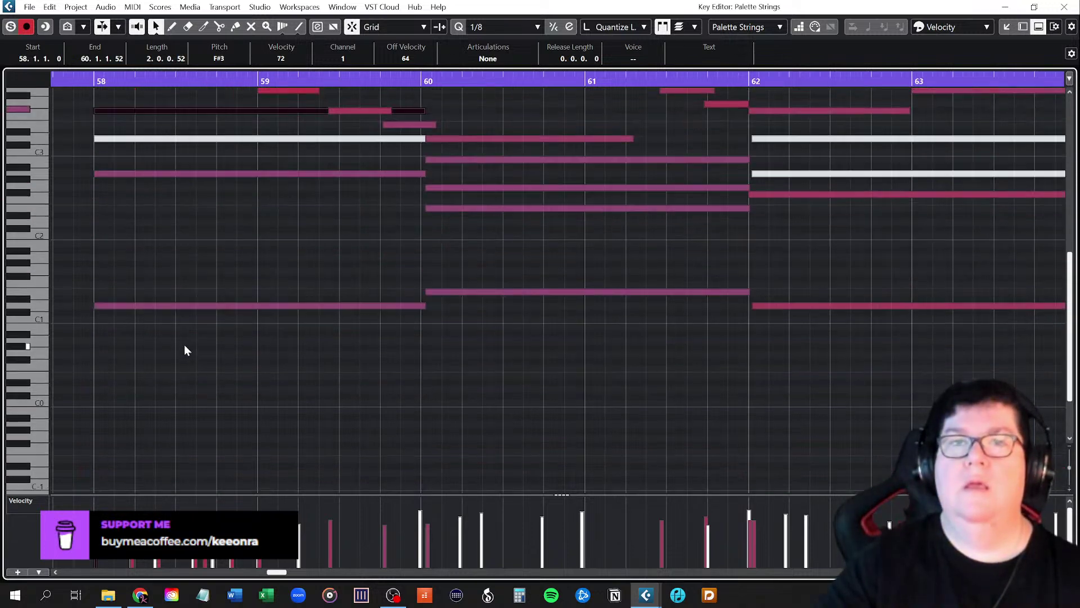
scroll(184, 344, "up", 2)
scroll(180, 348, "up", 3)
scroll(192, 376, "down", 1)
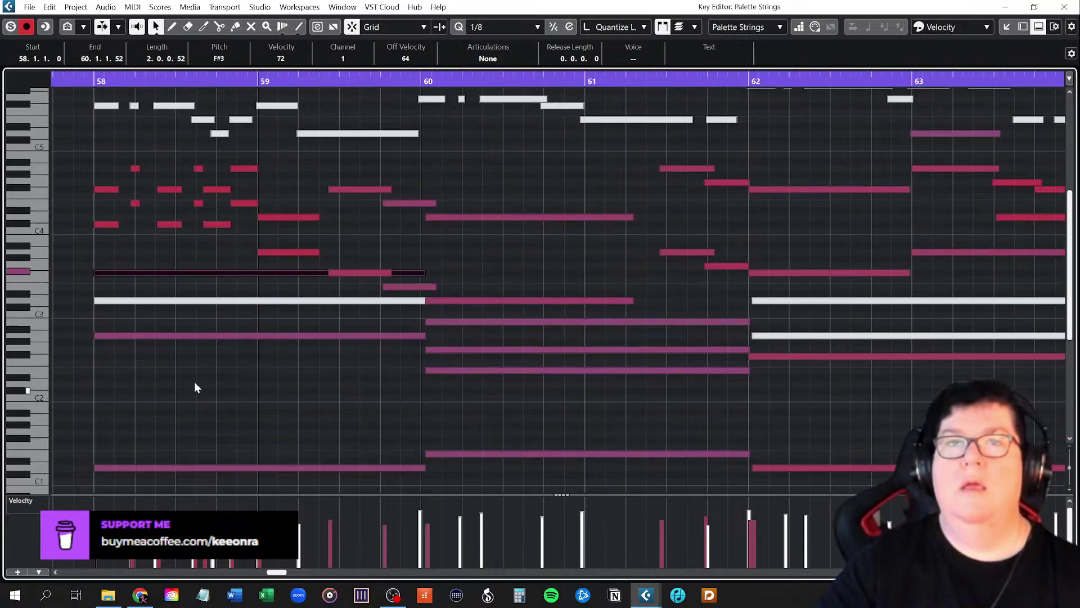
left_click_drag(179, 272, 186, 335)
left_click(177, 467)
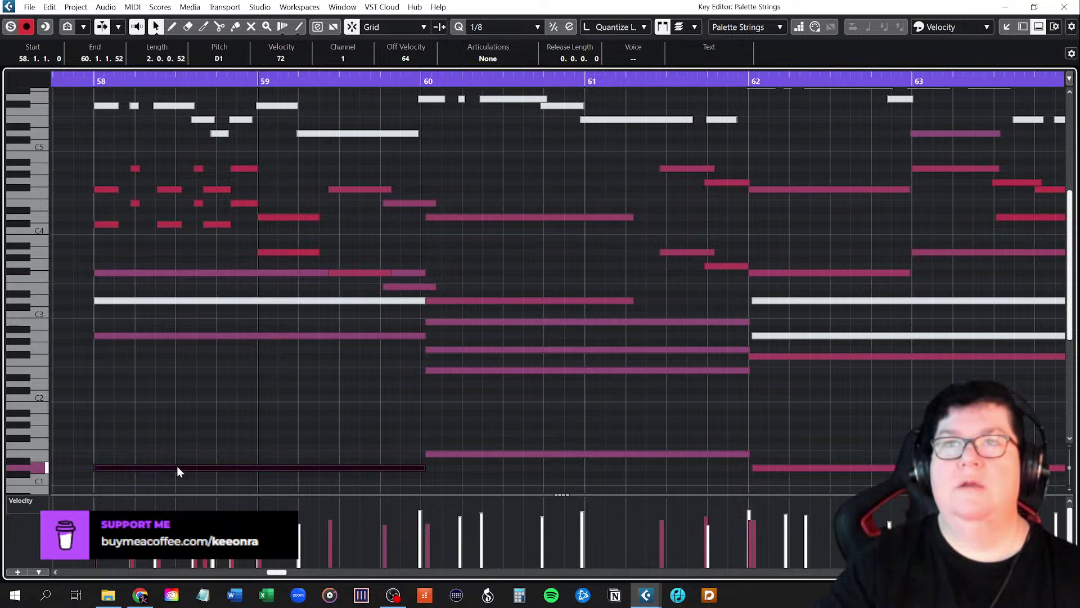
Check the F#3 and E3 in the second half of bar 59 against the F#4 and E4 an octave above
left_click(274, 366)
scroll(356, 433, "up", 2)
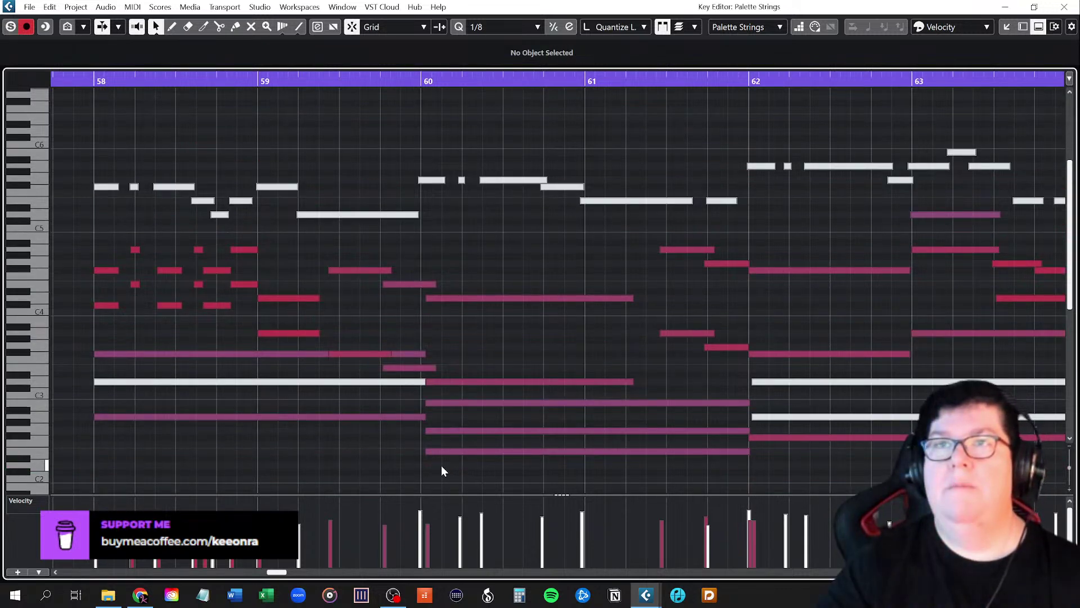
scroll(441, 465, "down", 2)
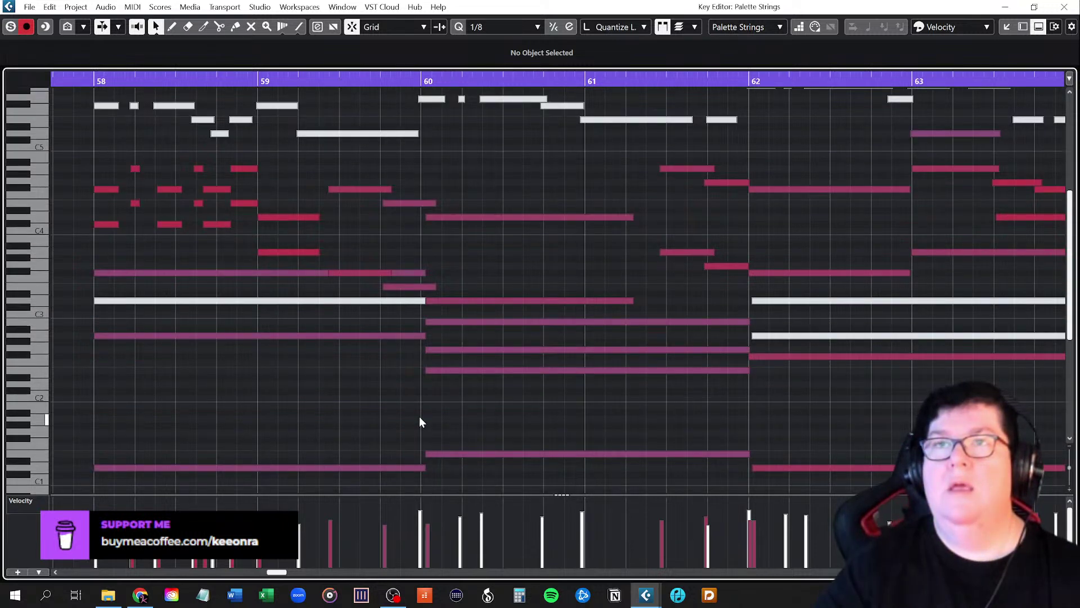
scroll(420, 421, "up", 2)
left_click(360, 353)
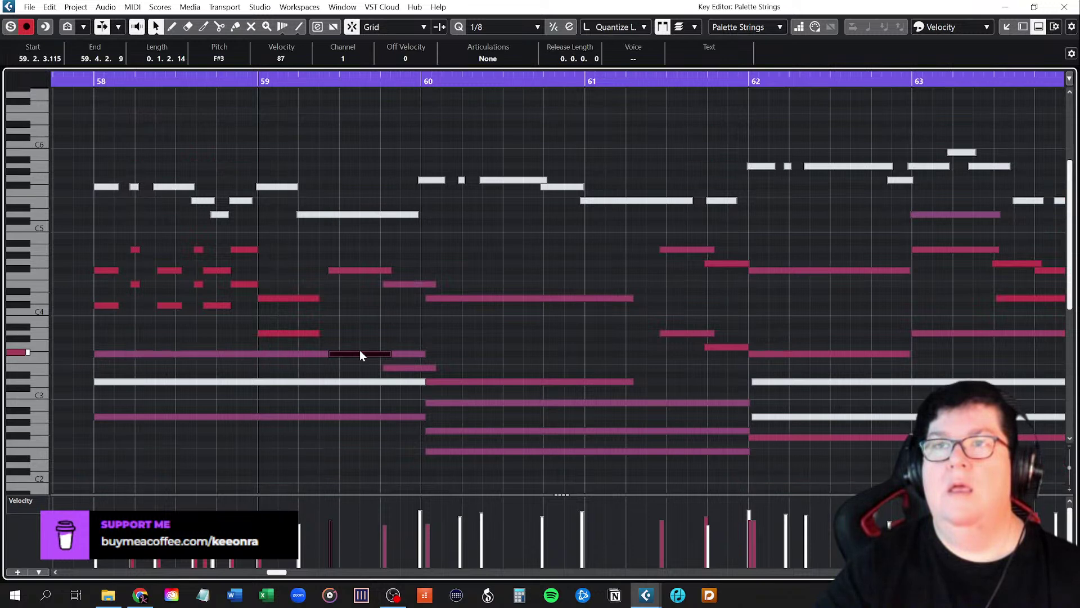
left_click(353, 270)
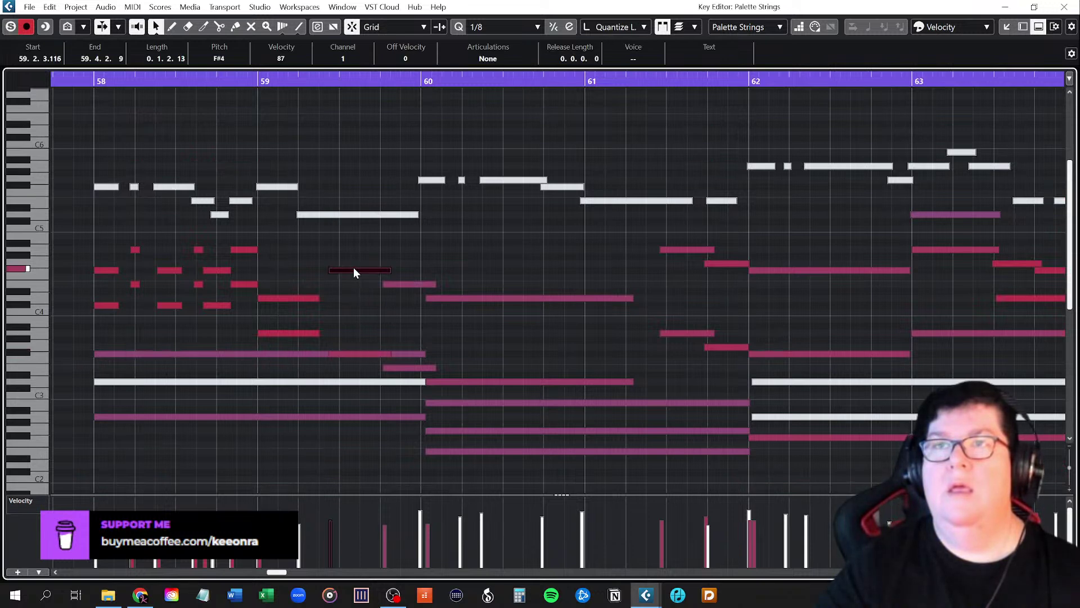
left_click(400, 282)
left_click(405, 367)
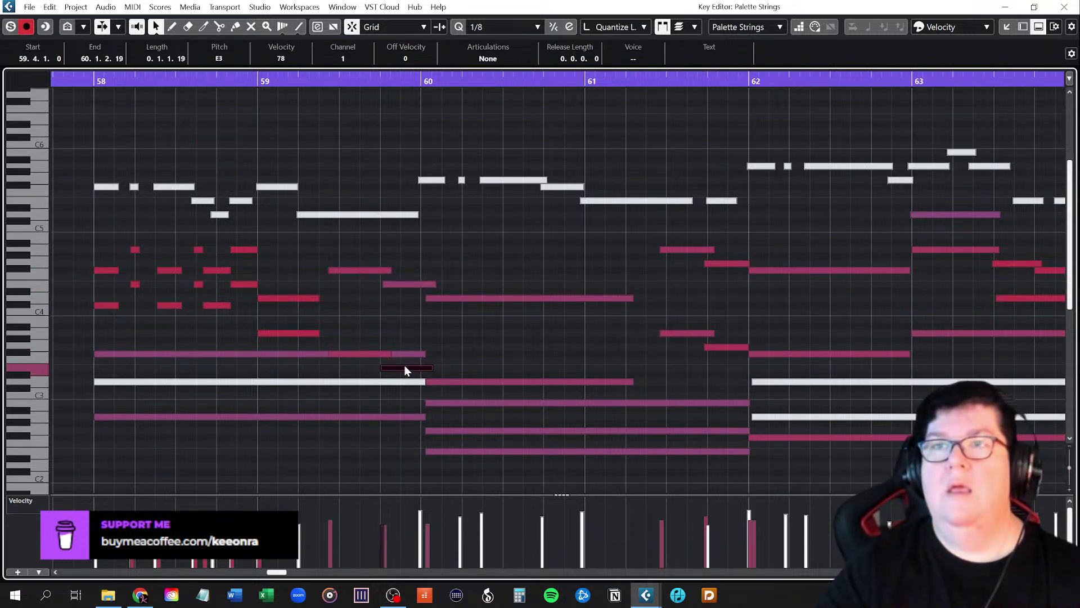
left_click(369, 352)
left_click(411, 368)
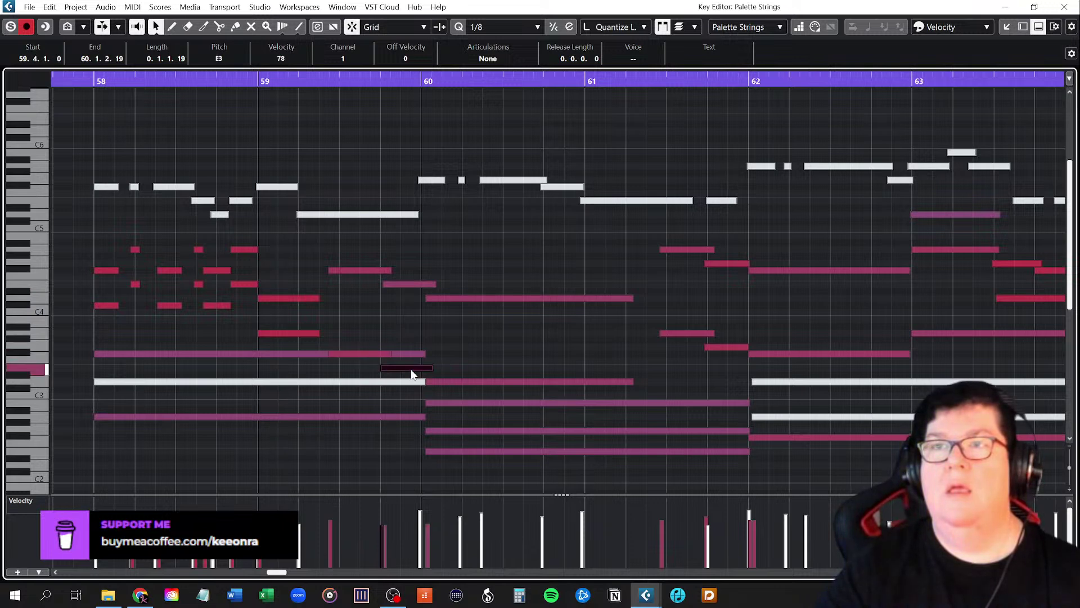
Transpose the short F#3 and E3 in the second half of bar 59 up an octave, to F#4 and E4
left_click(369, 353, "shift")
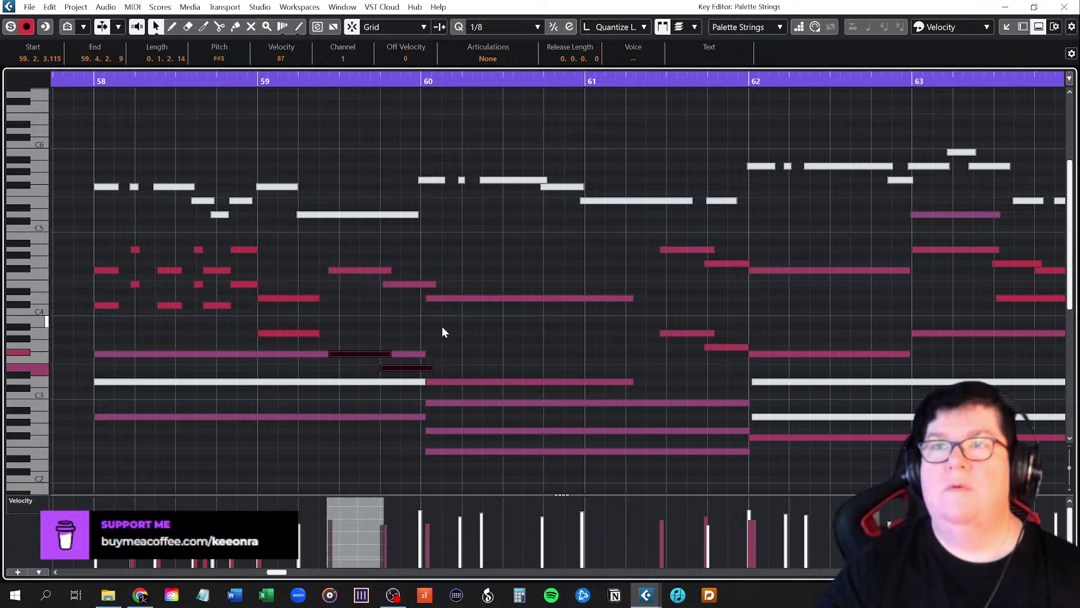
key("Up")
key("Up")
key("Up")
key("Up")
key("Up")
key("Up")
key("Up")
key("Up")
key("Up")
key("Up")
key("Up")
key("Up")
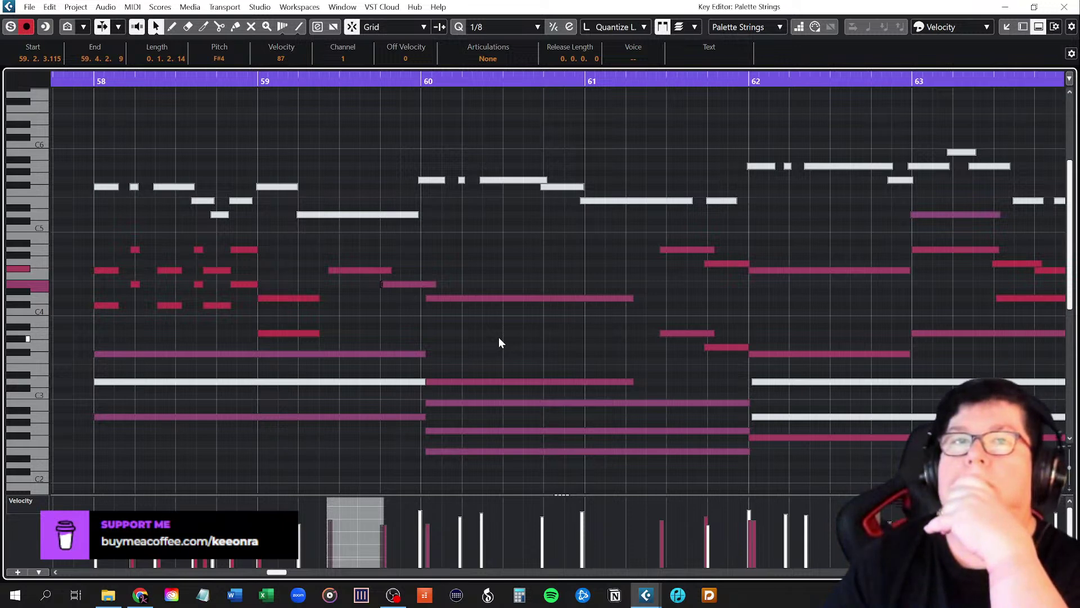
Lower the transposed note pair in bar 59 by four semitones, to D4 and C4
key("Down")
key("Down")
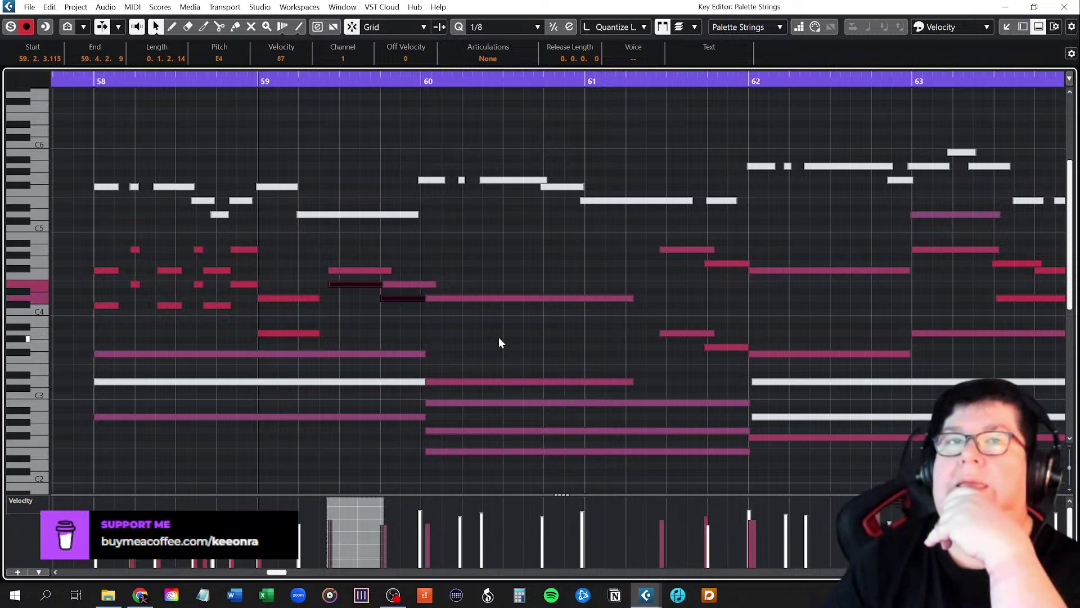
key("Down")
key("Down")
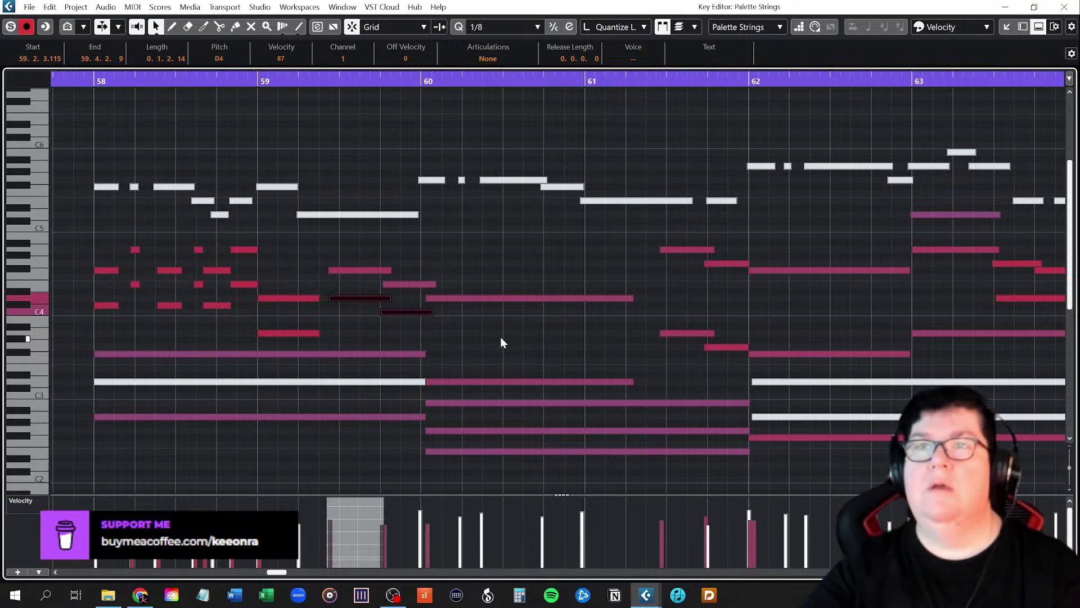
left_click(501, 338)
Check the sustained F#3, A2 and D1 in bars 58 and 59, and play the passage from bar 58
left_click(362, 354)
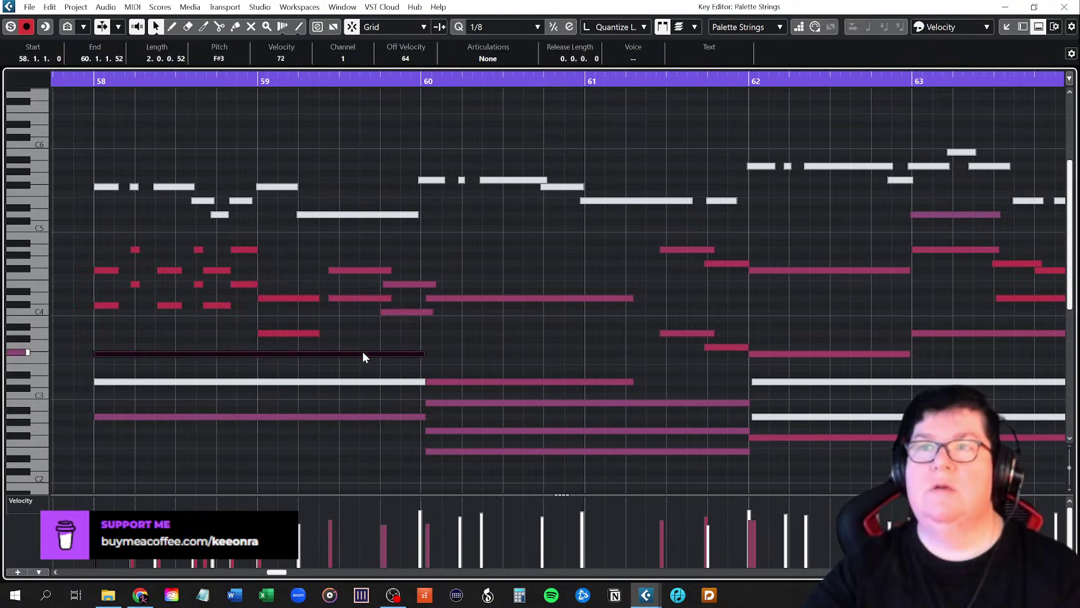
left_click(367, 417)
scroll(366, 415, "down", 3)
left_click(372, 387)
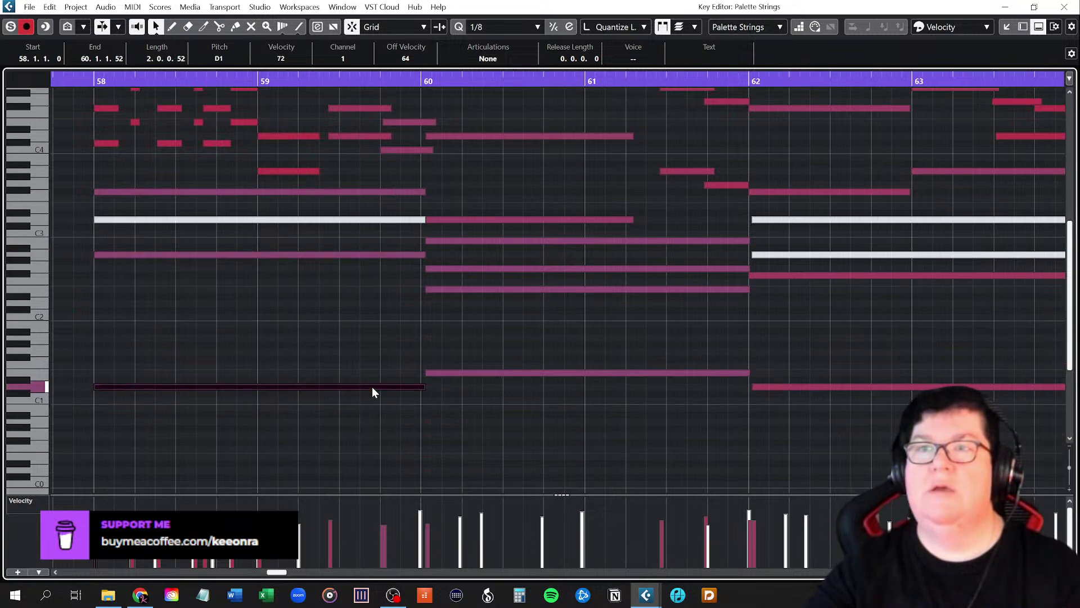
scroll(359, 332, "up", 3)
scroll(359, 332, "up", 1)
scroll(359, 332, "down", 1)
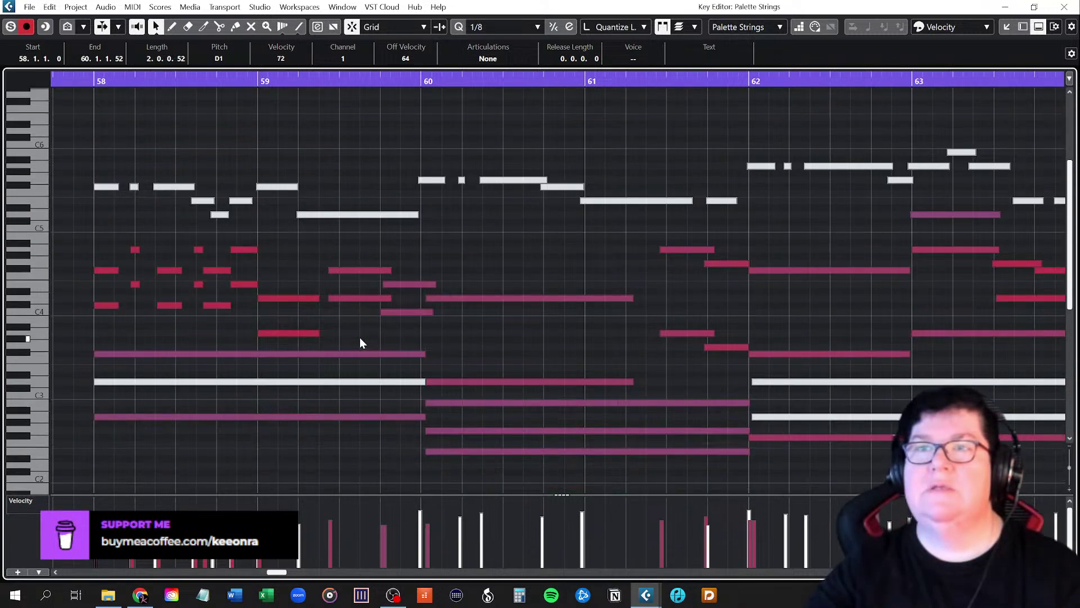
left_click(93, 80)
key("space")
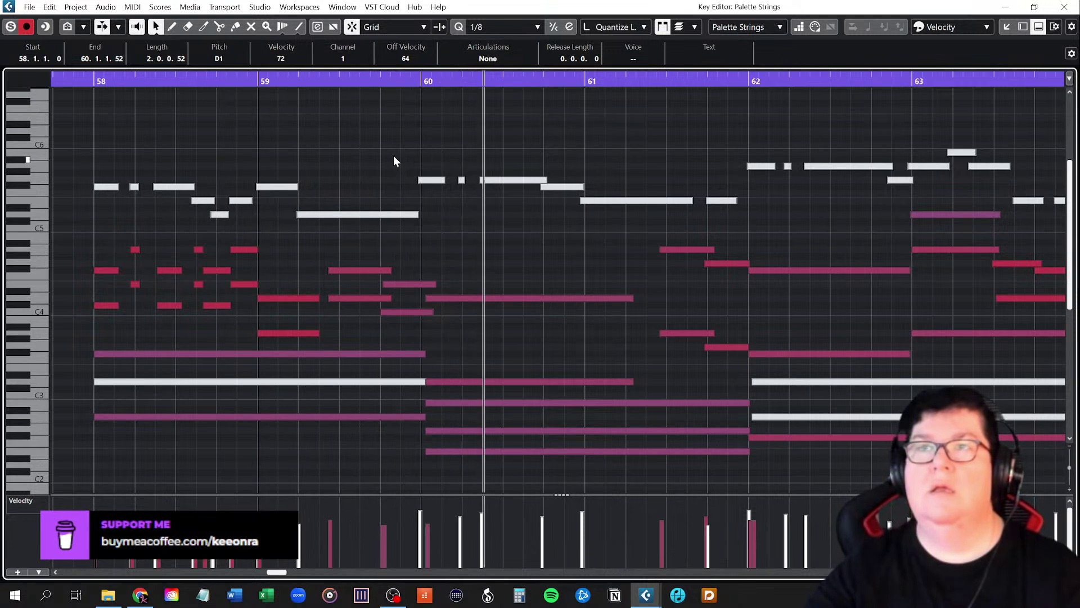
Raise the C4 at the end of bar 59 to C#4, and align the E4 above it to start at 59.4.1.0
left_click(398, 312)
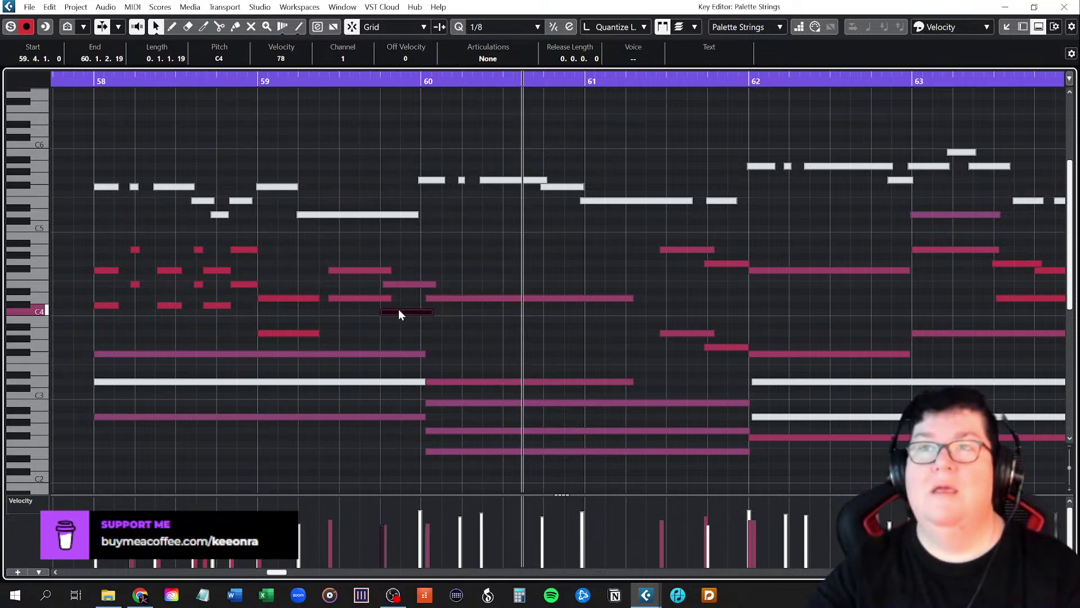
left_click_drag(399, 310, 394, 283)
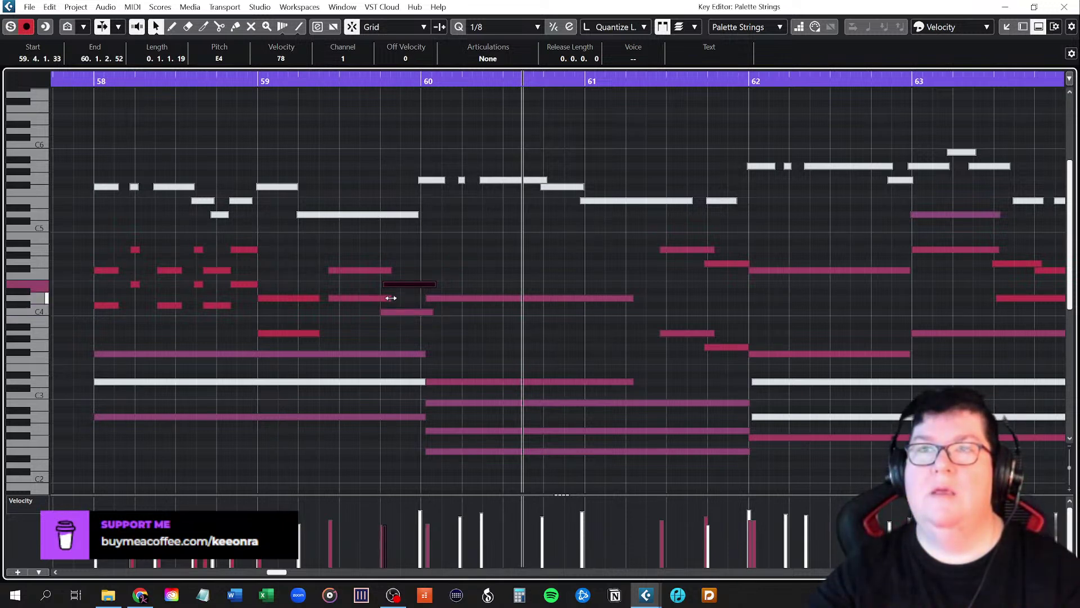
left_click(393, 311)
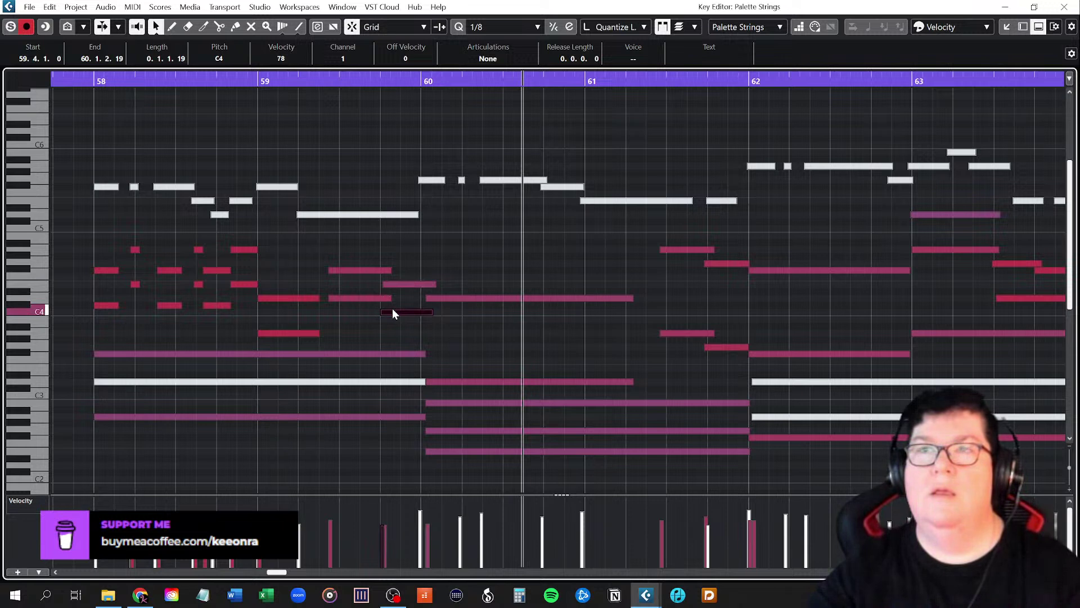
left_click_drag(393, 308, 396, 285)
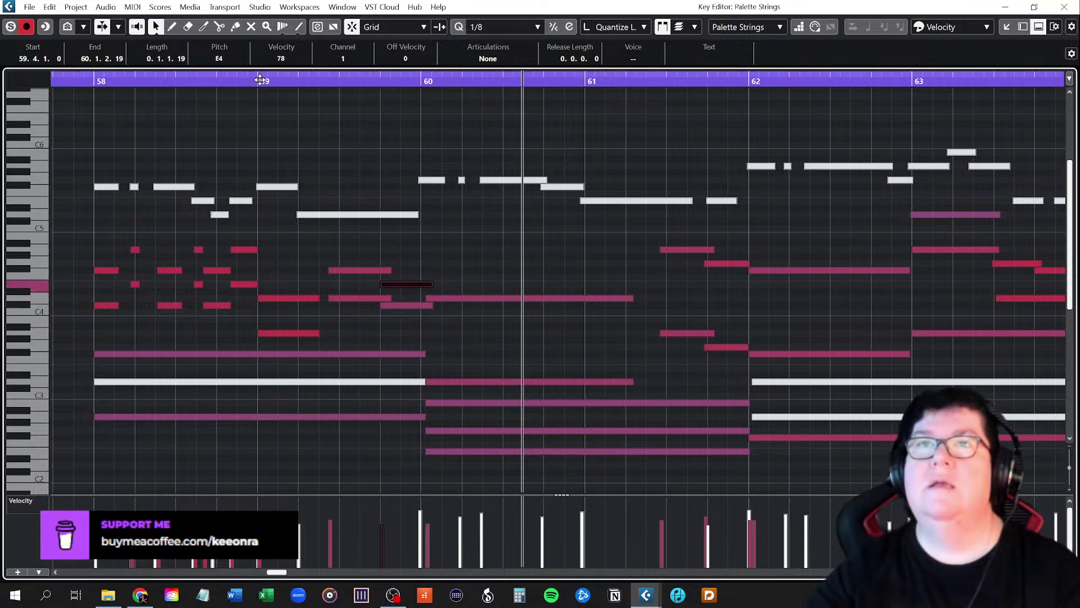
Play the harmony from bar 58, and check the sustained chord tones in bars 58 and 59 down to the D1
left_click(95, 82)
key("space")
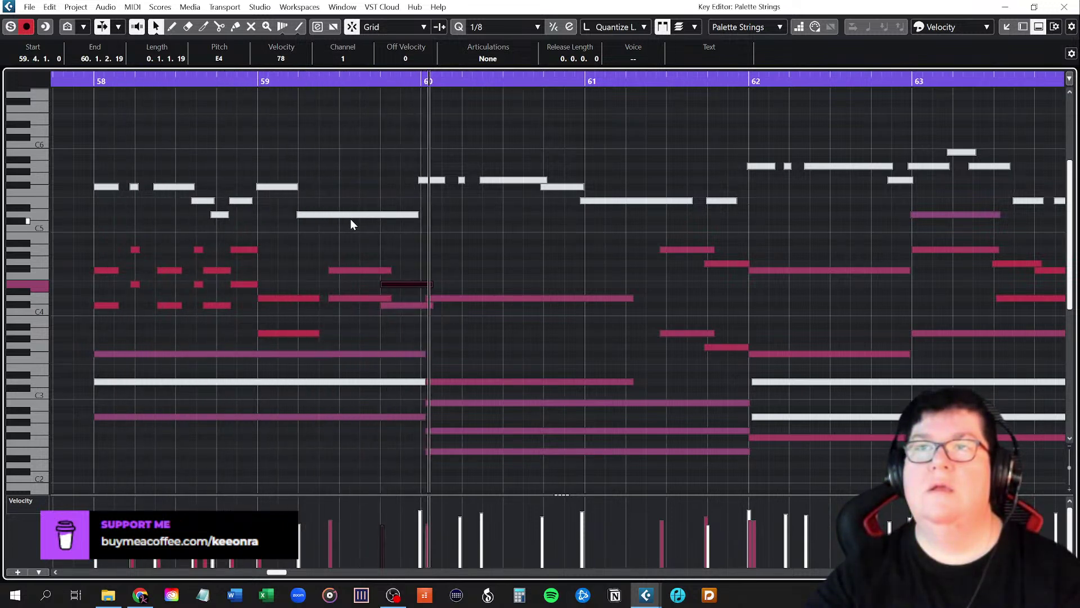
left_click(487, 243)
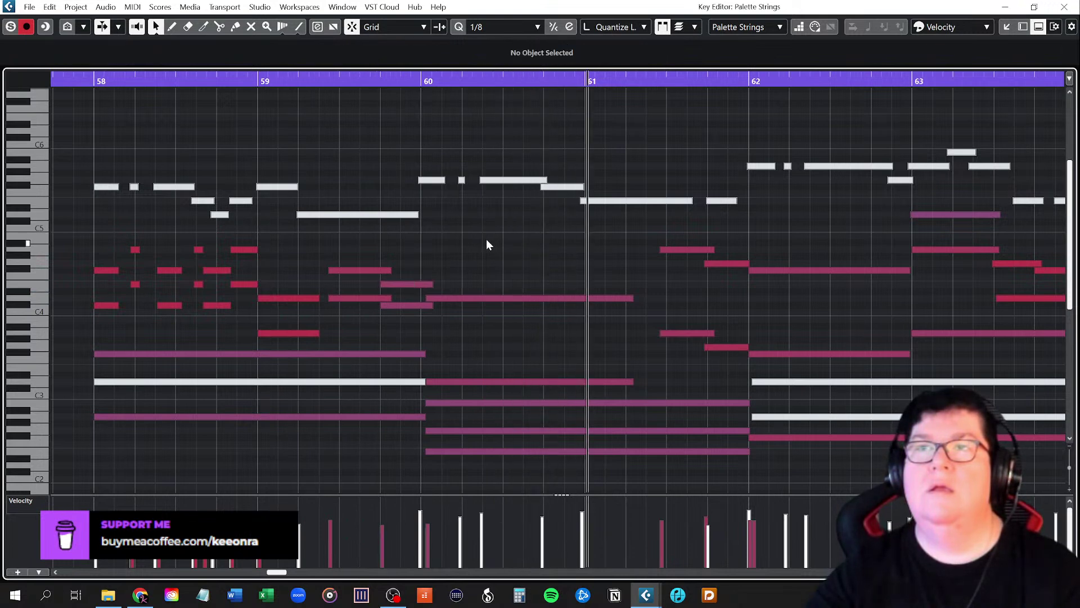
left_click(133, 354)
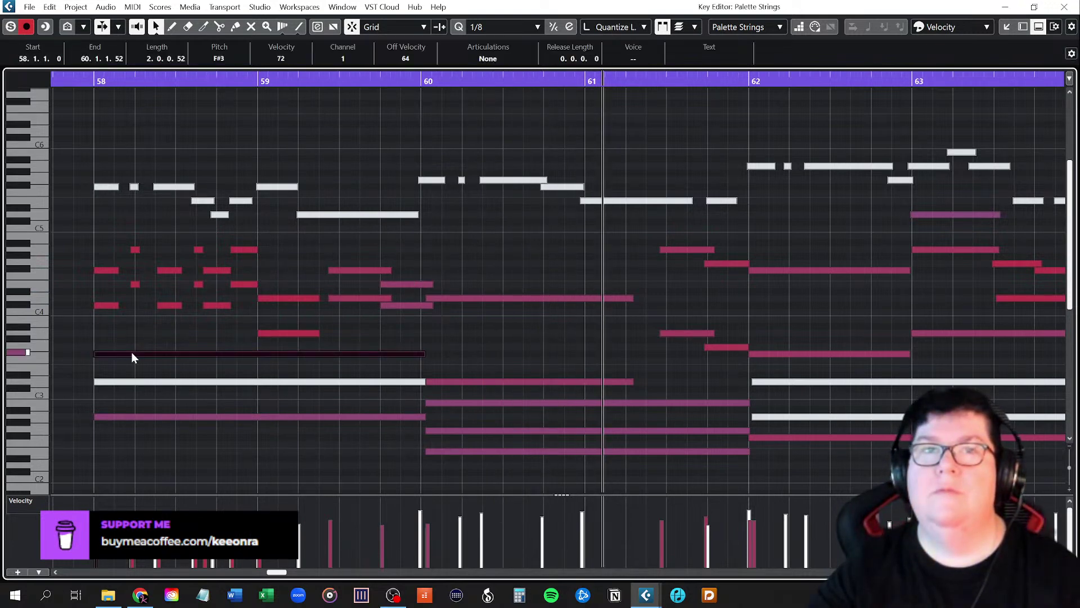
left_click(119, 416)
scroll(127, 427, "down", 5)
left_click_drag(119, 416, 114, 224)
scroll(176, 316, "up", 5)
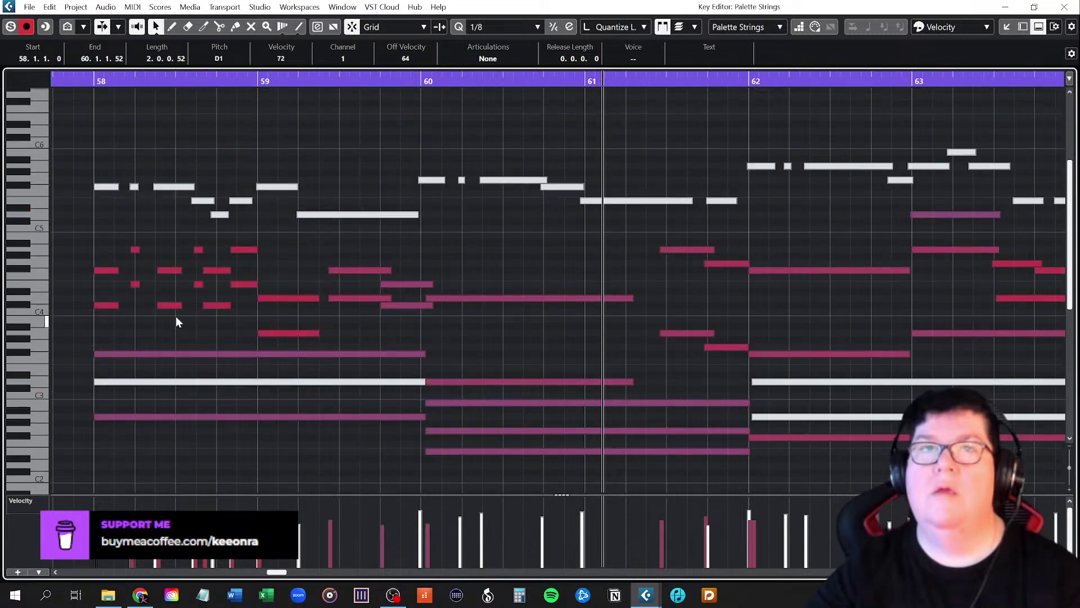
scroll(176, 341, "up", 1)
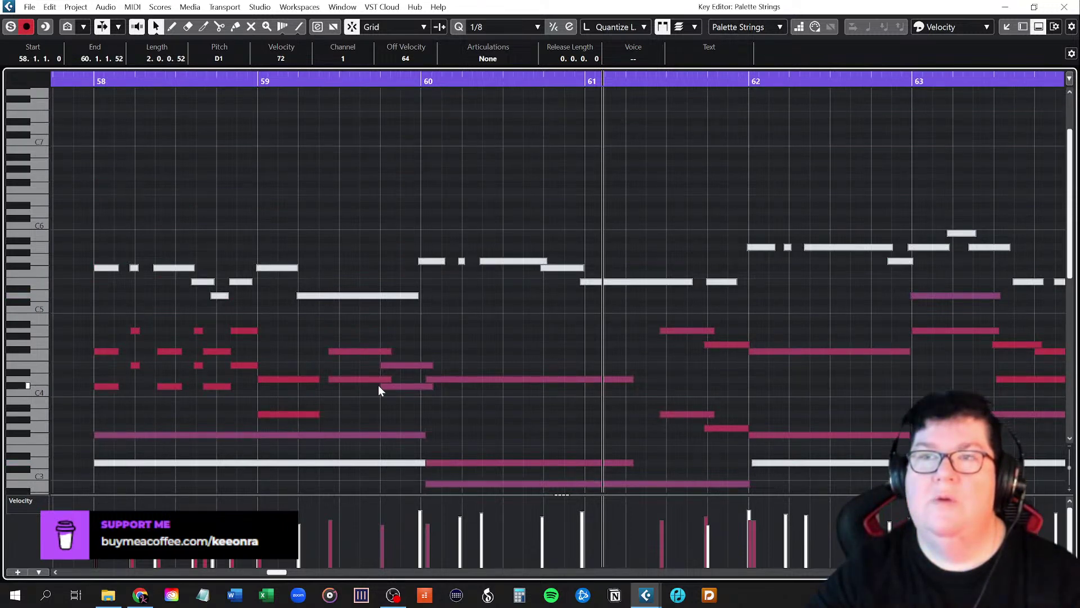
Check the C#4 and E4 at the end of bar 59 against the sustained F#3, A2 and D1
left_click(395, 387)
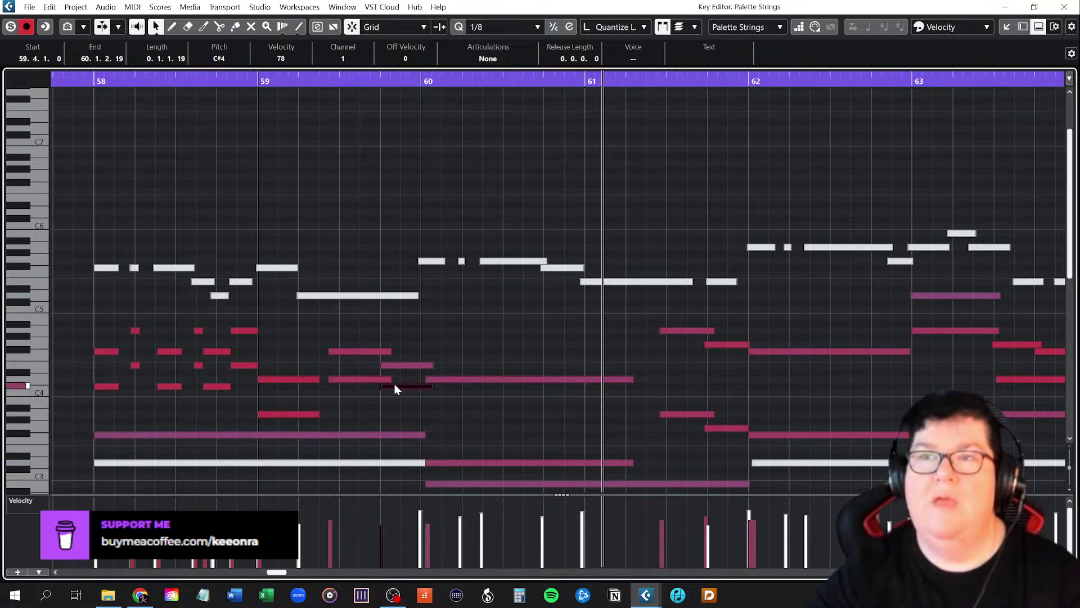
left_click_drag(395, 385, 396, 366)
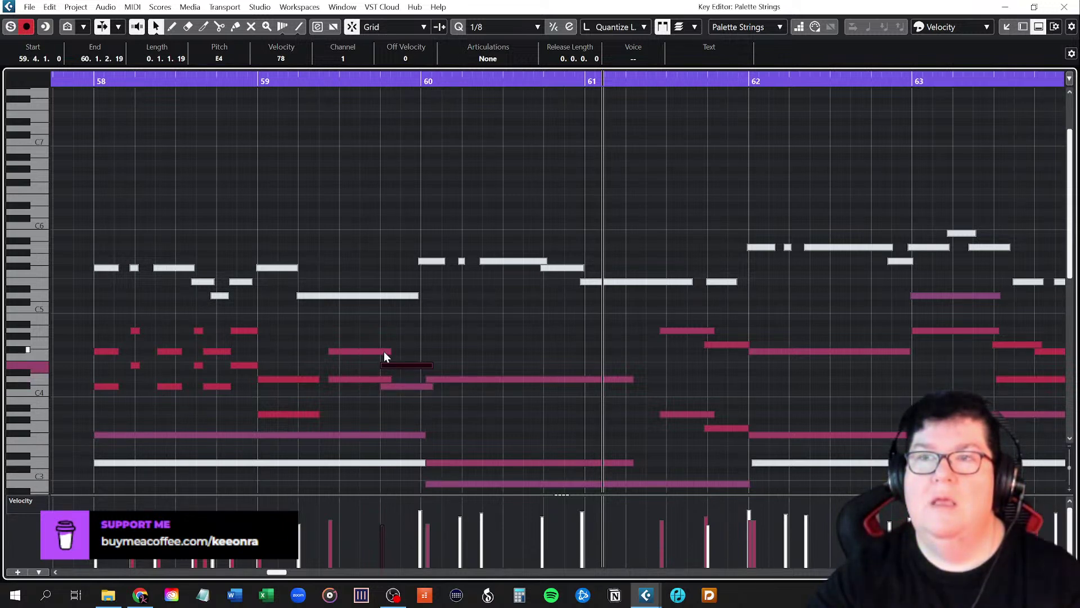
left_click(392, 435)
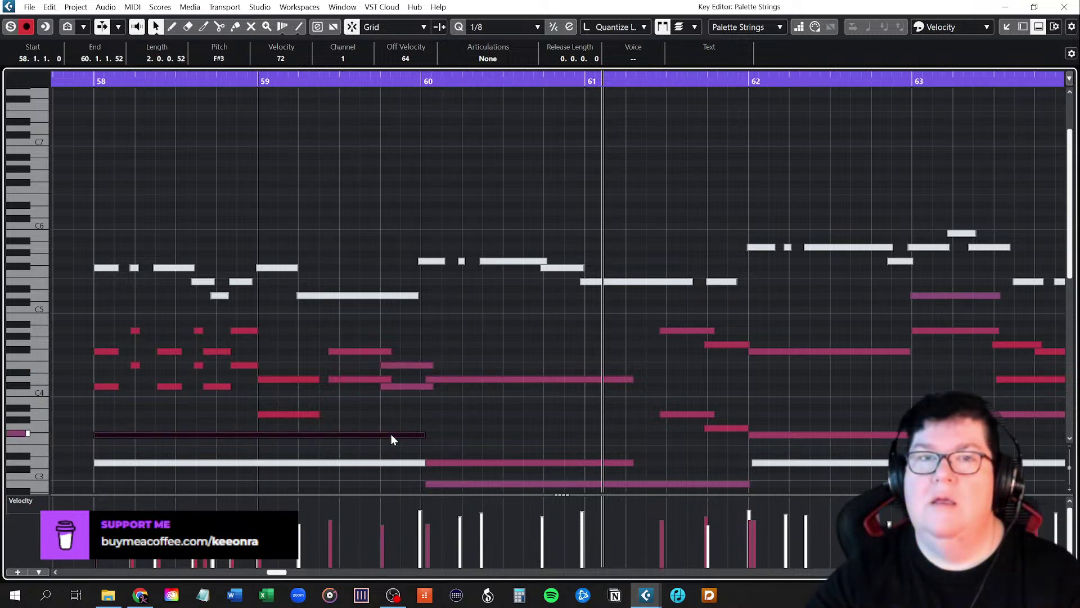
scroll(393, 434, "down", 3)
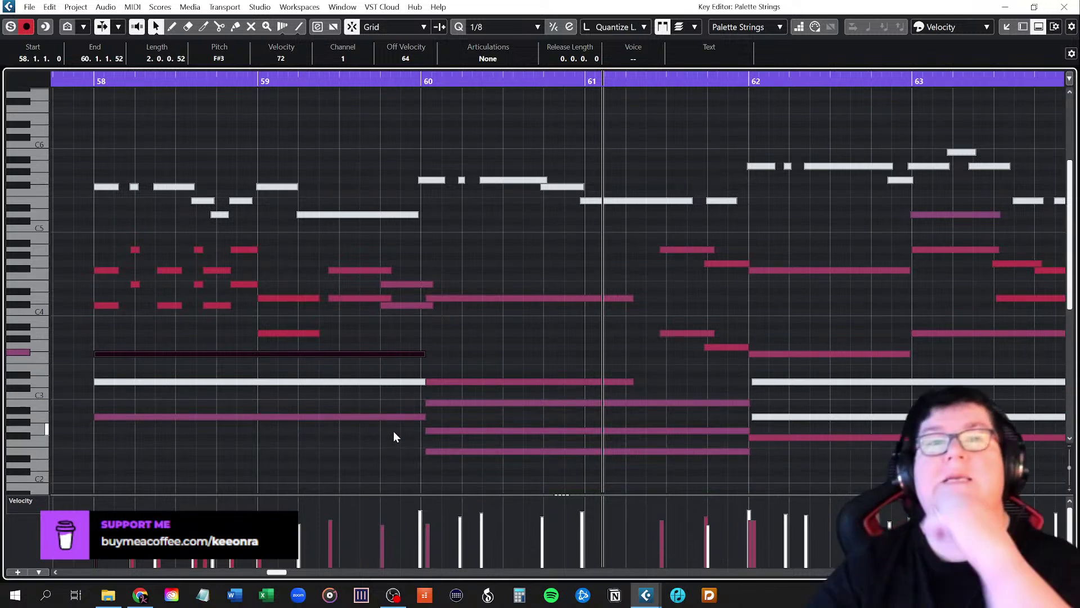
left_click(387, 416)
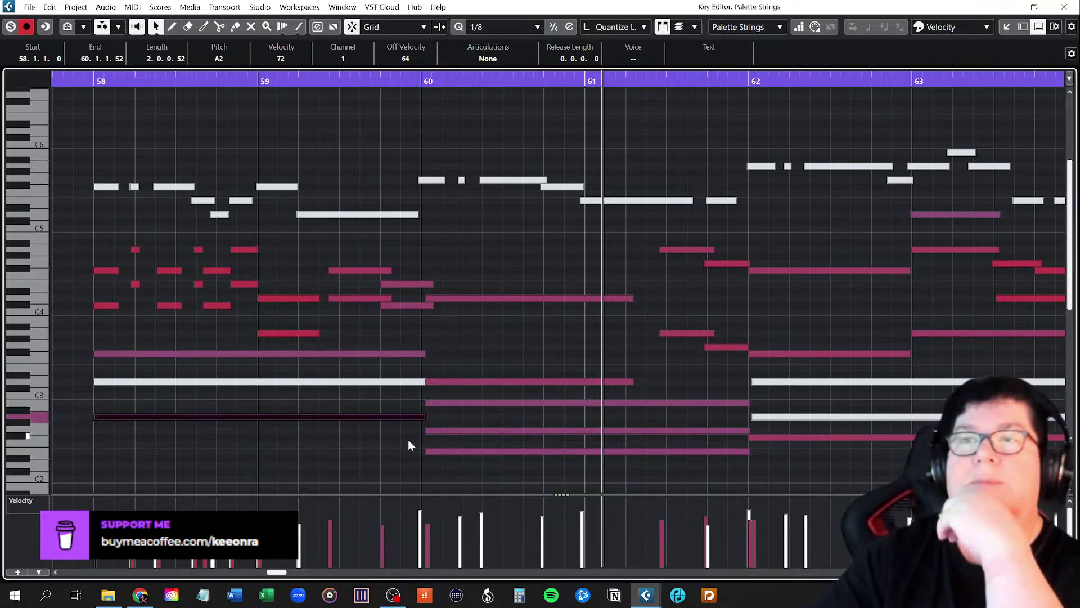
scroll(408, 438, "down", 4)
left_click(394, 391)
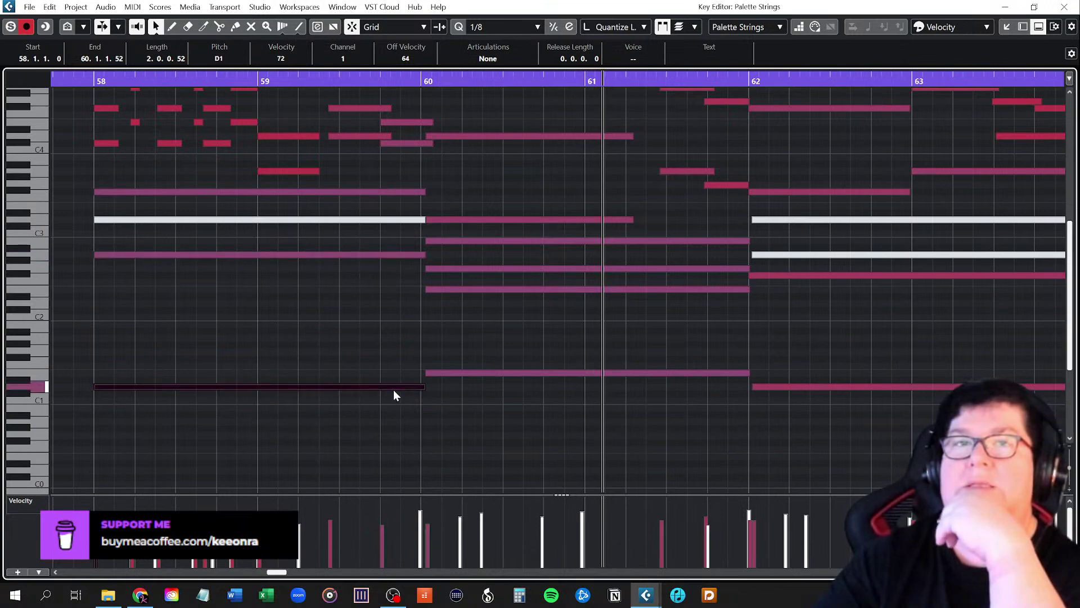
scroll(396, 430, "up", 4)
scroll(394, 428, "up", 4)
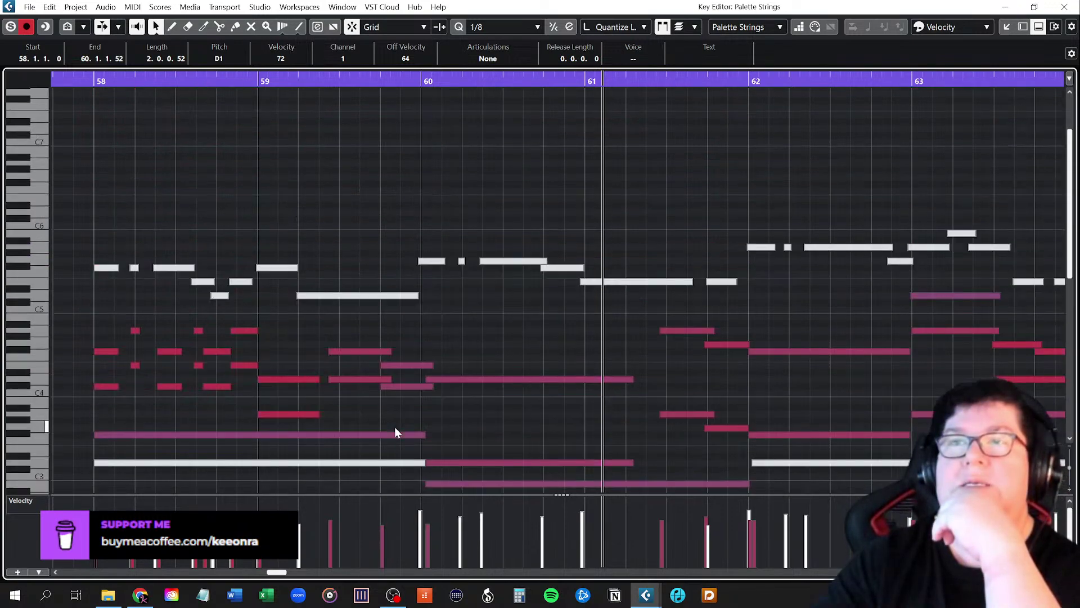
scroll(394, 427, "down", 4)
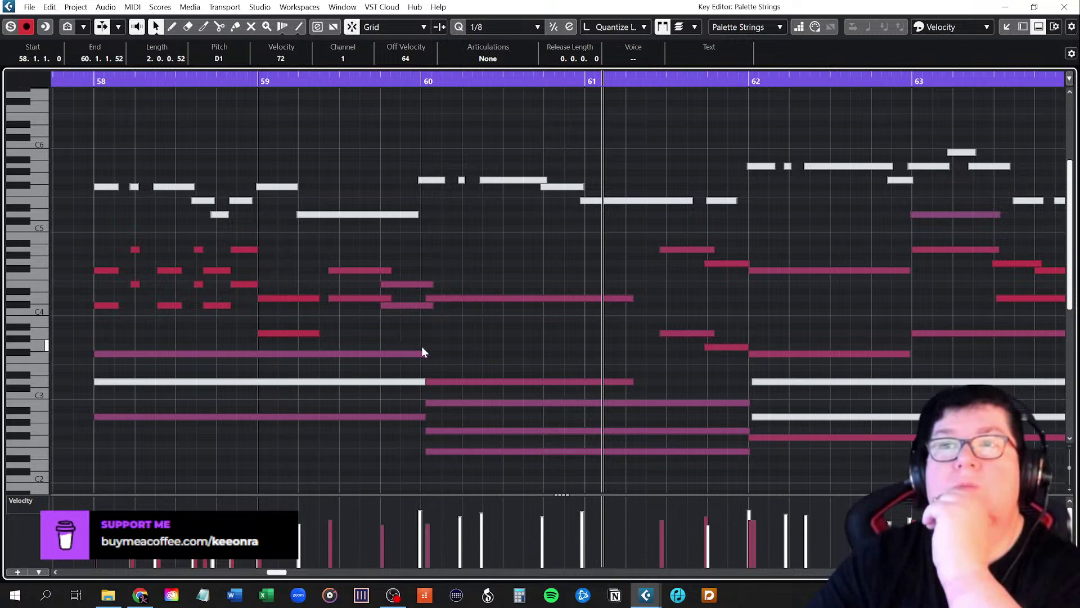
Lower the C#4 at the end of bar 59 to A3, and return the playhead to bar 58
left_click(398, 306)
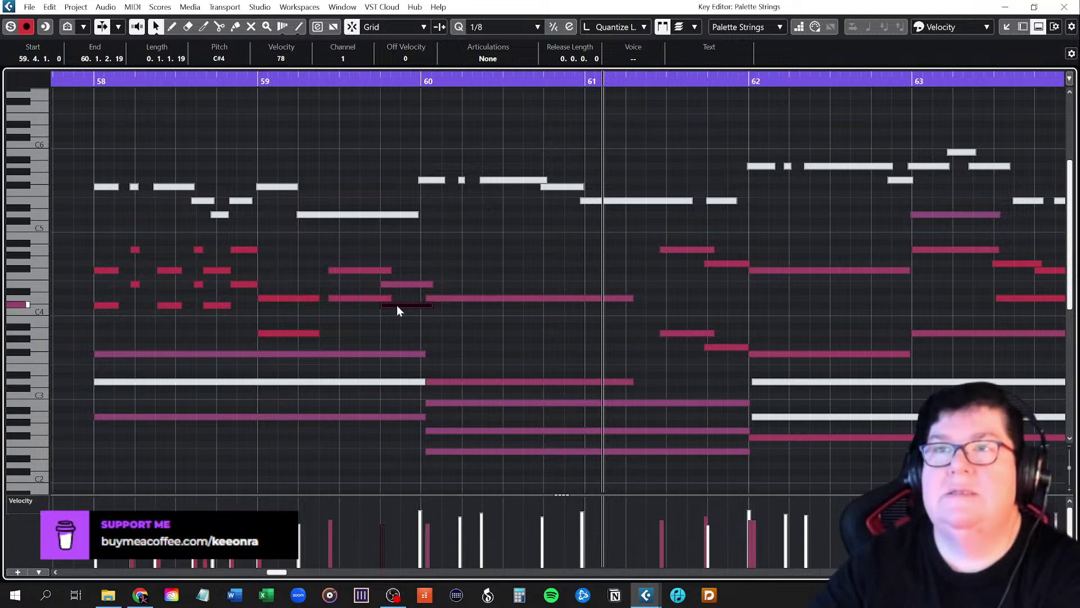
left_click_drag(397, 305, 399, 314)
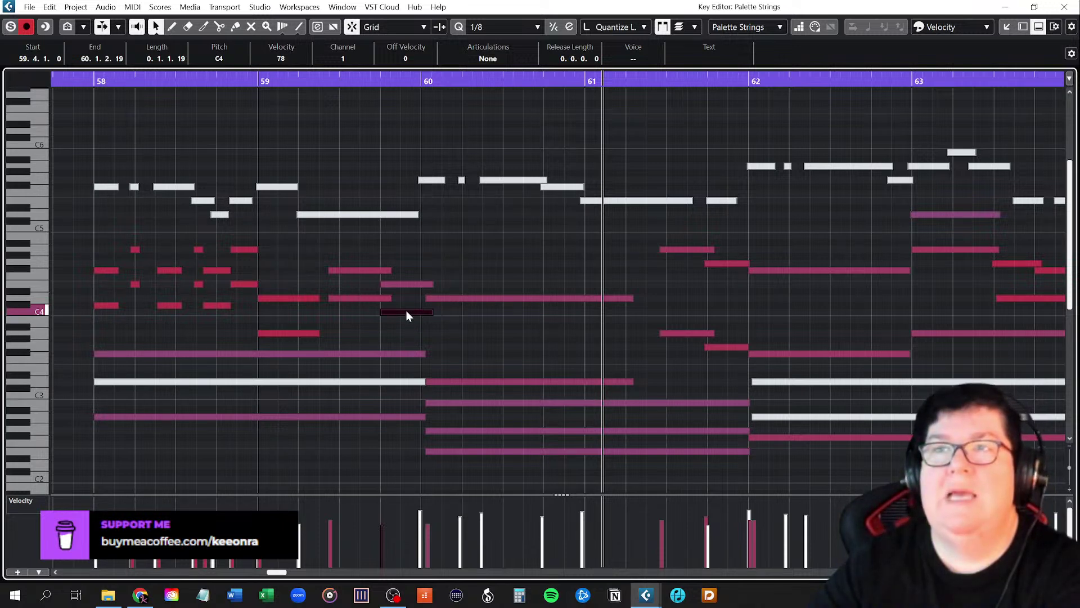
left_click_drag(407, 311, 407, 331)
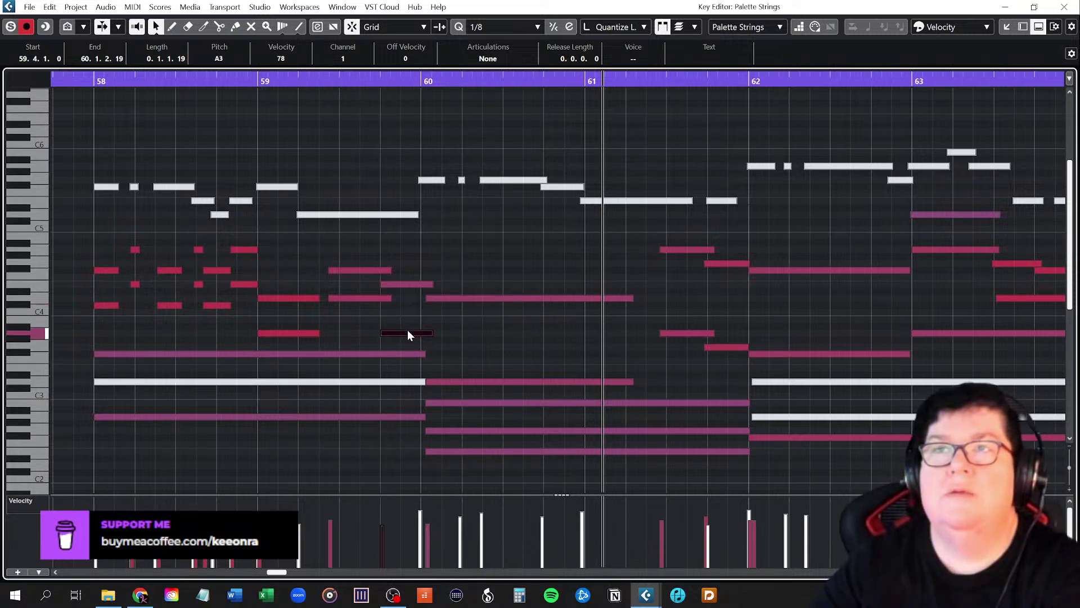
left_click(93, 81)
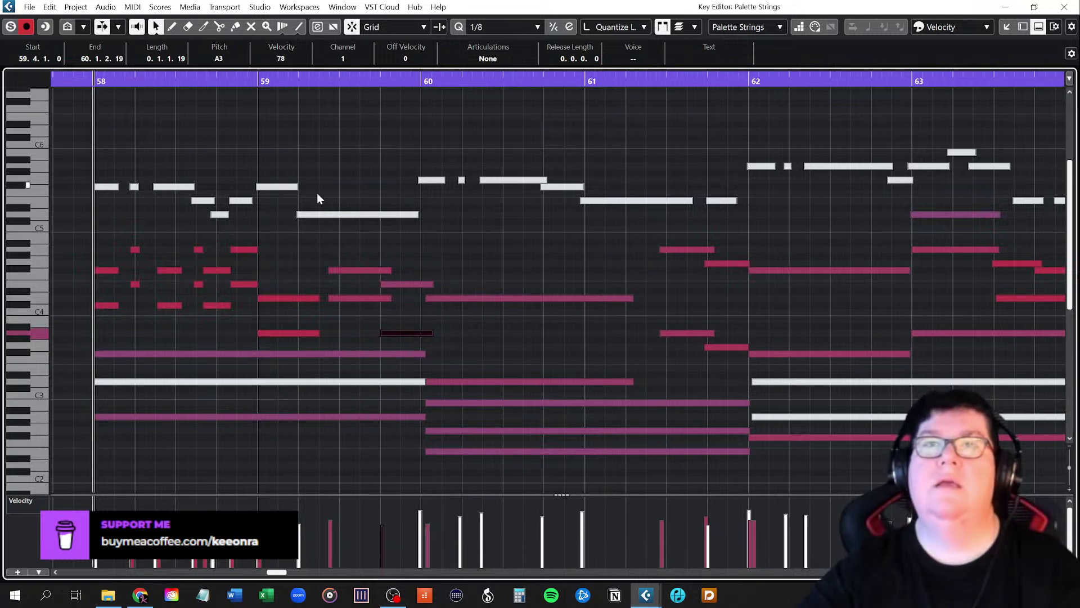
Play the harmony from bar 58 to hear the A3 at the end of bar 59, and return the playhead to bar 58
key("space")
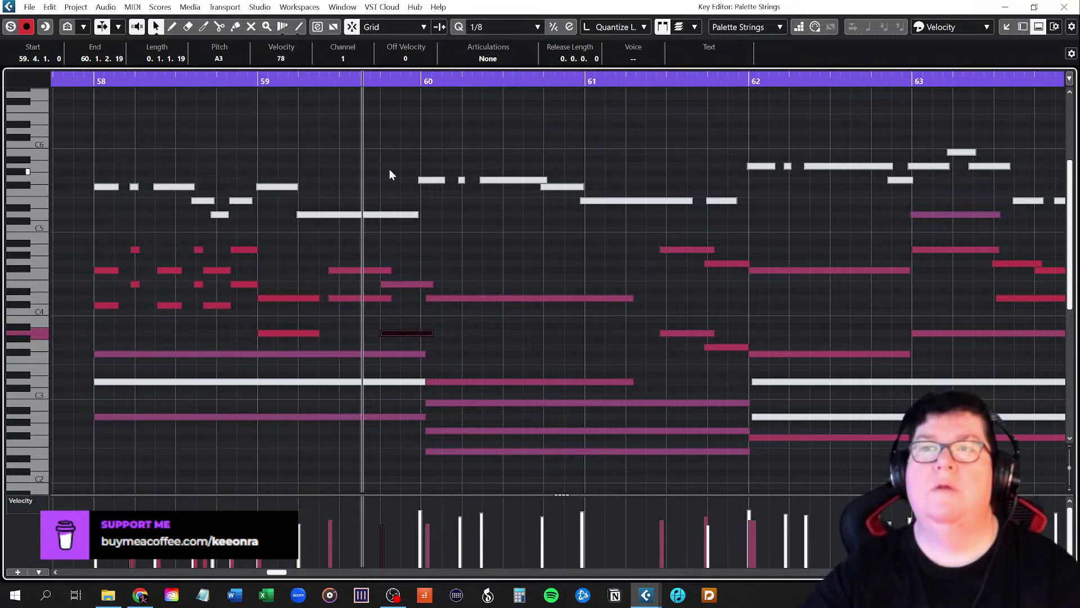
left_click(393, 163)
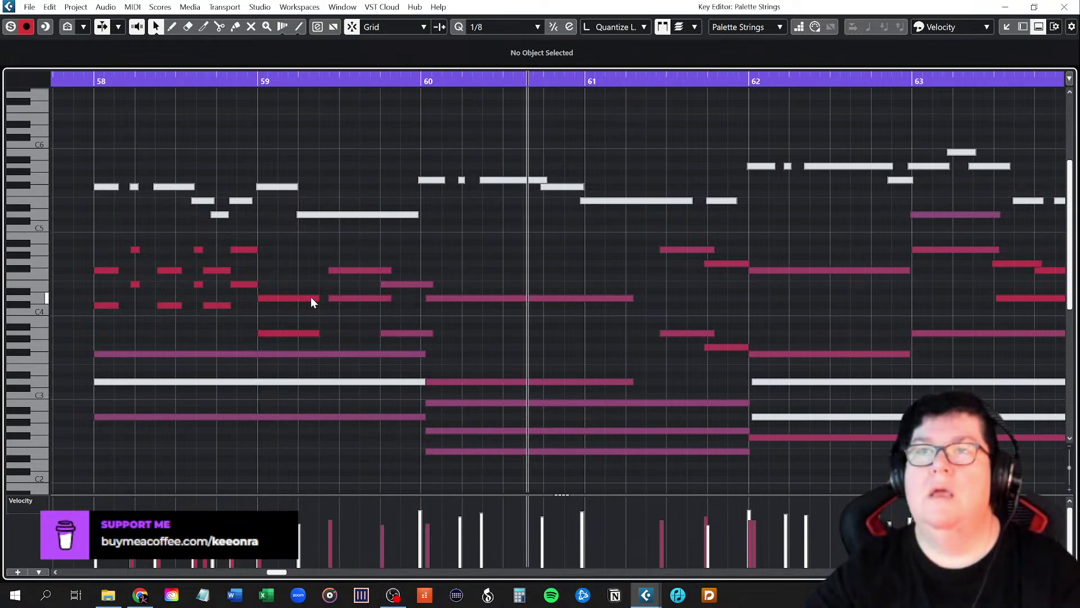
left_click(93, 79)
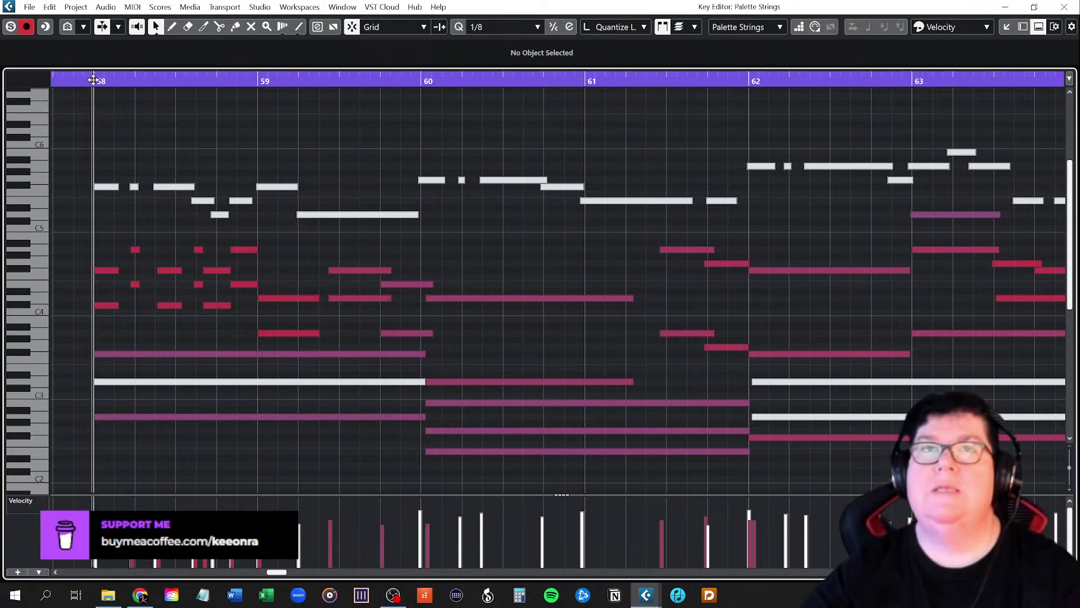
key("space")
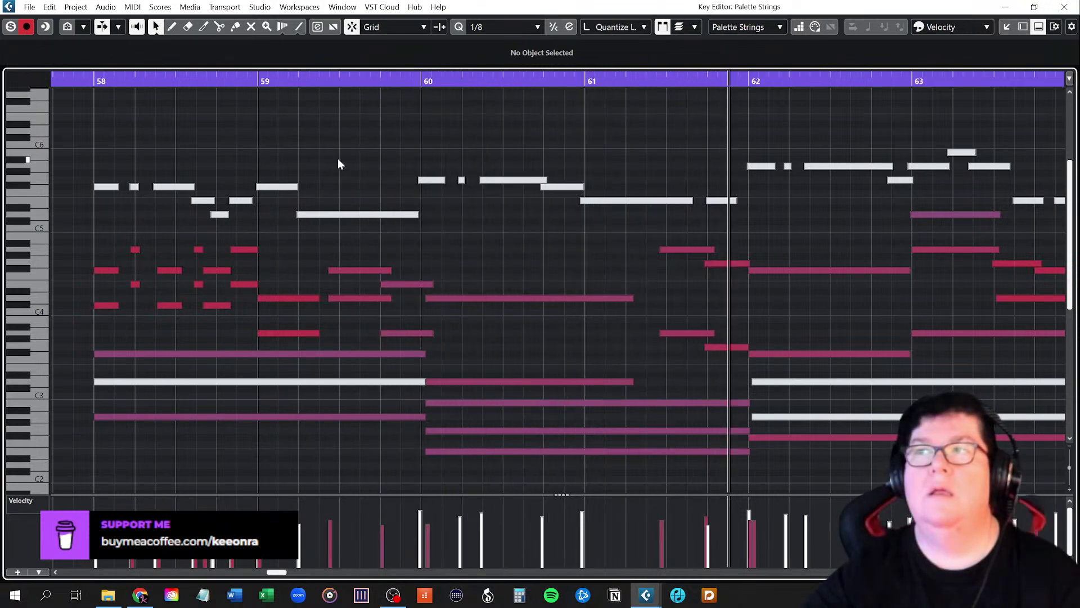
scroll(521, 279, "down", 2, "ctrl")
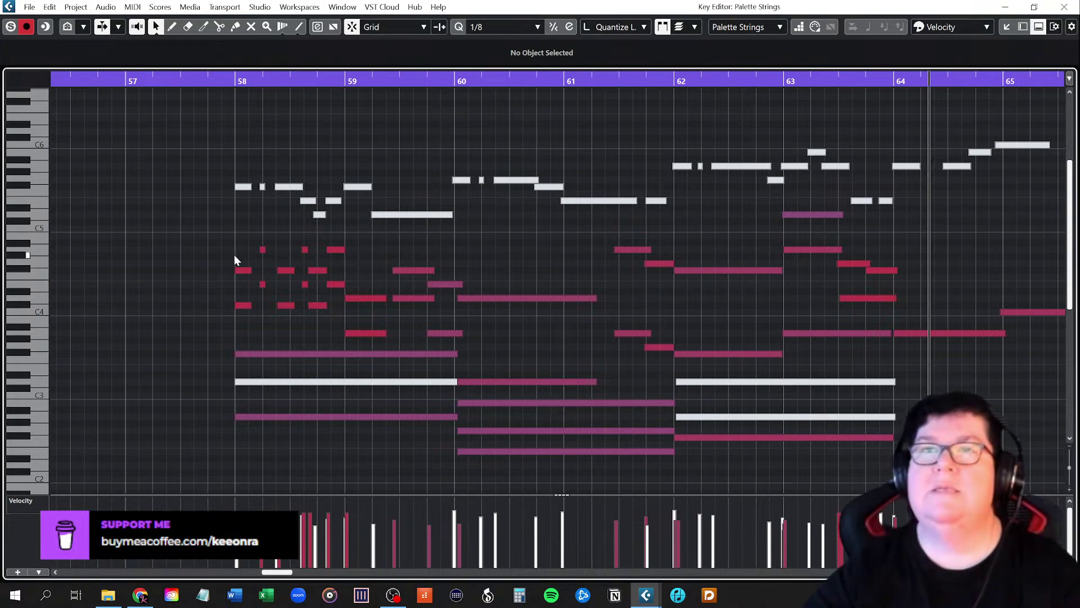
scroll(218, 252, "up", 3, "ctrl")
left_click(270, 81)
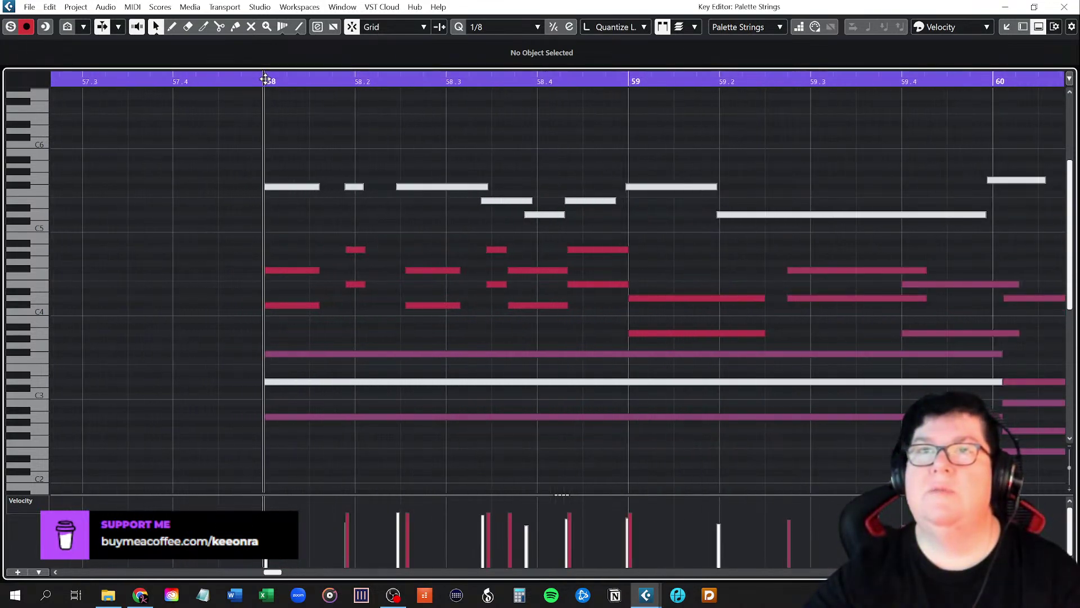
Check the pitches of the inner-voice notes through bar 58 and into the D4 at the start of bar 59
left_click(284, 307)
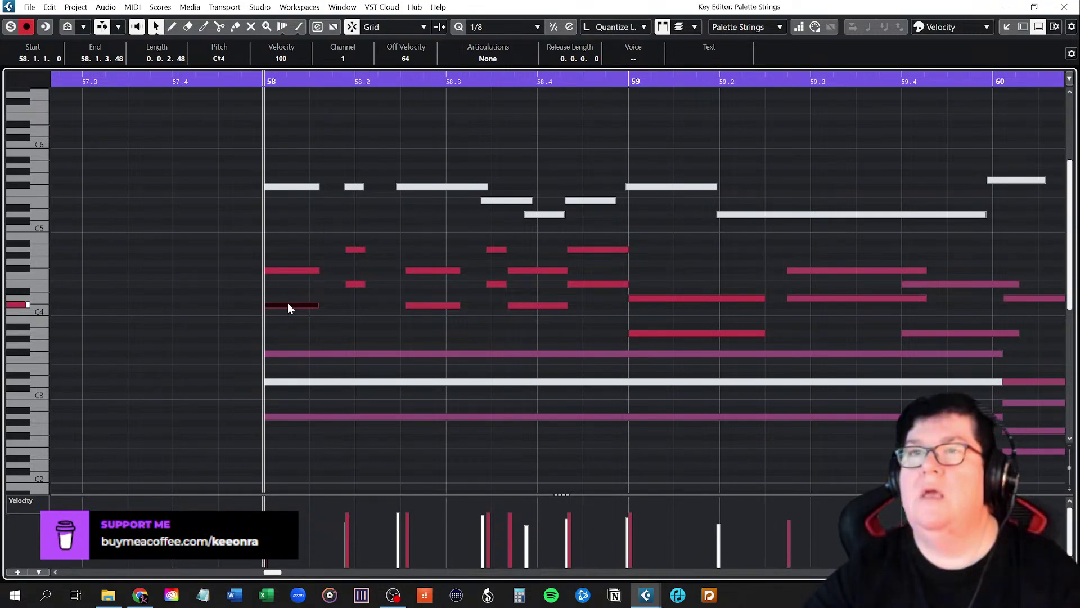
left_click(355, 284)
left_click(419, 305)
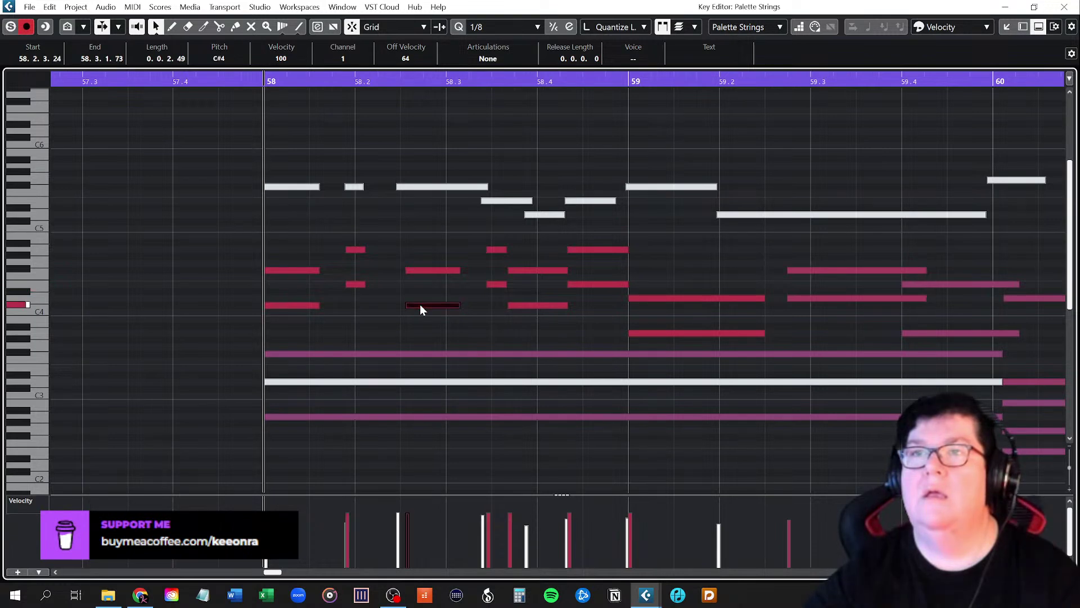
left_click(491, 283)
left_click(529, 271)
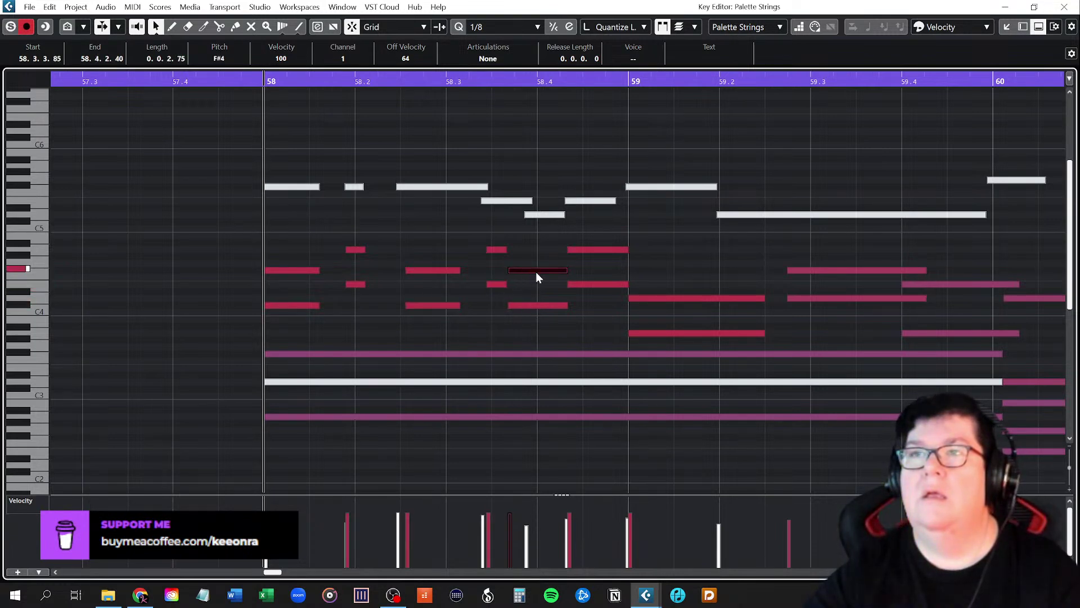
left_click(534, 304)
left_click(582, 283)
left_click(638, 299)
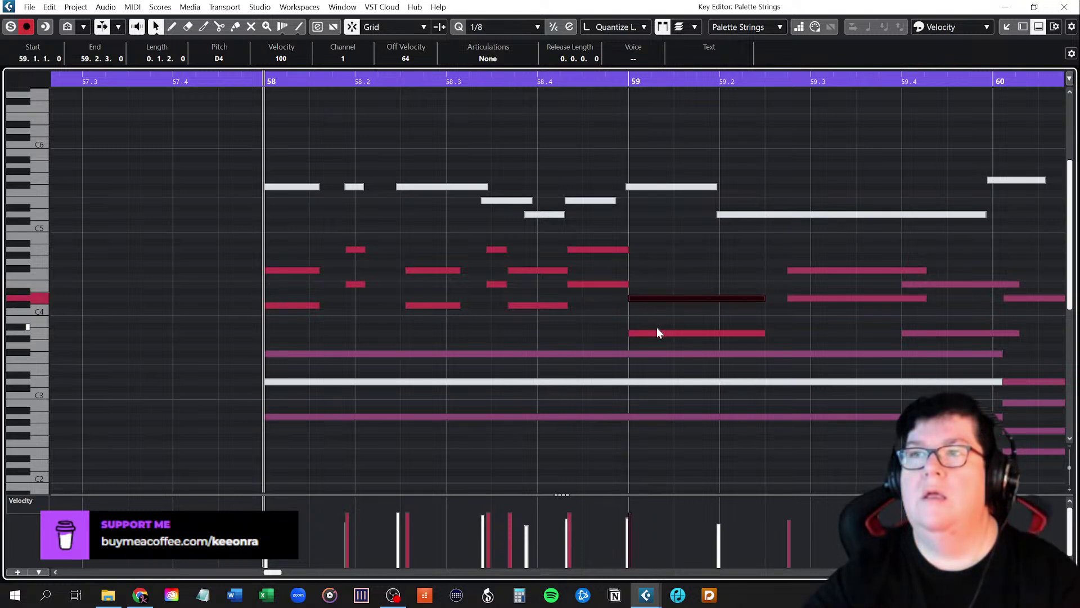
Lower the three C#4 inner-voice notes in bar 58 to A3
left_click(337, 313)
left_click_drag(292, 297, 506, 323)
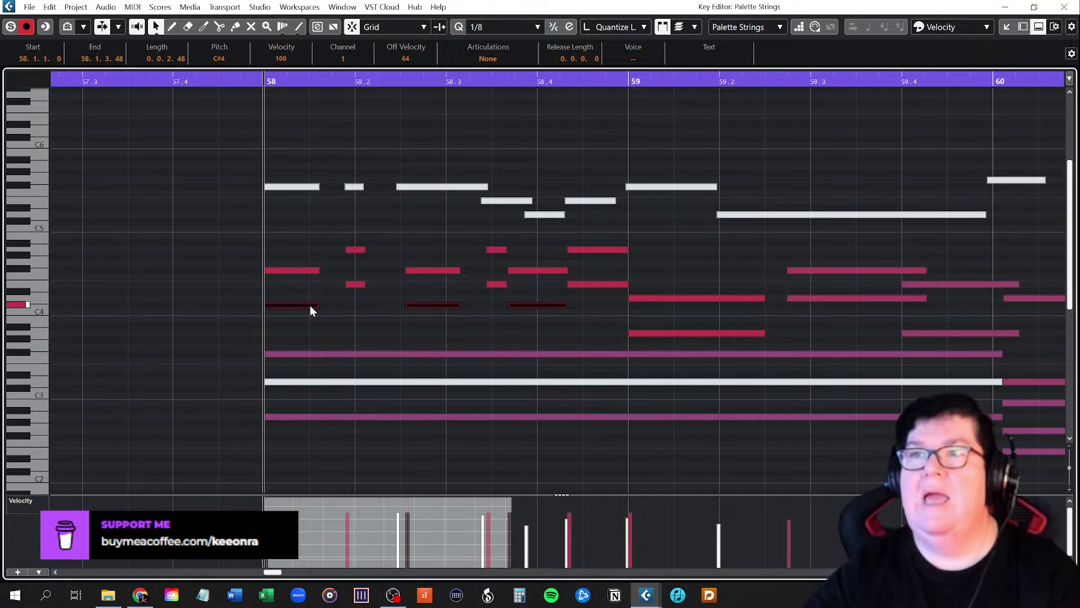
left_click_drag(302, 306, 304, 330)
left_click(350, 335)
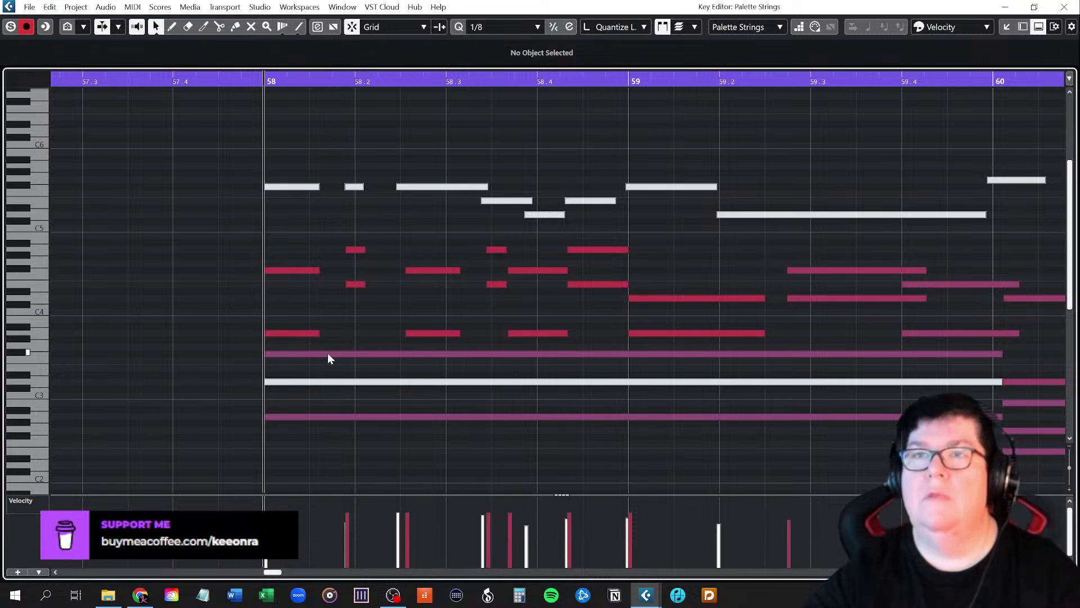
Check the spacing of the sustained notes in bars 58 and 59 from the F#3 down to the D1
left_click(329, 354)
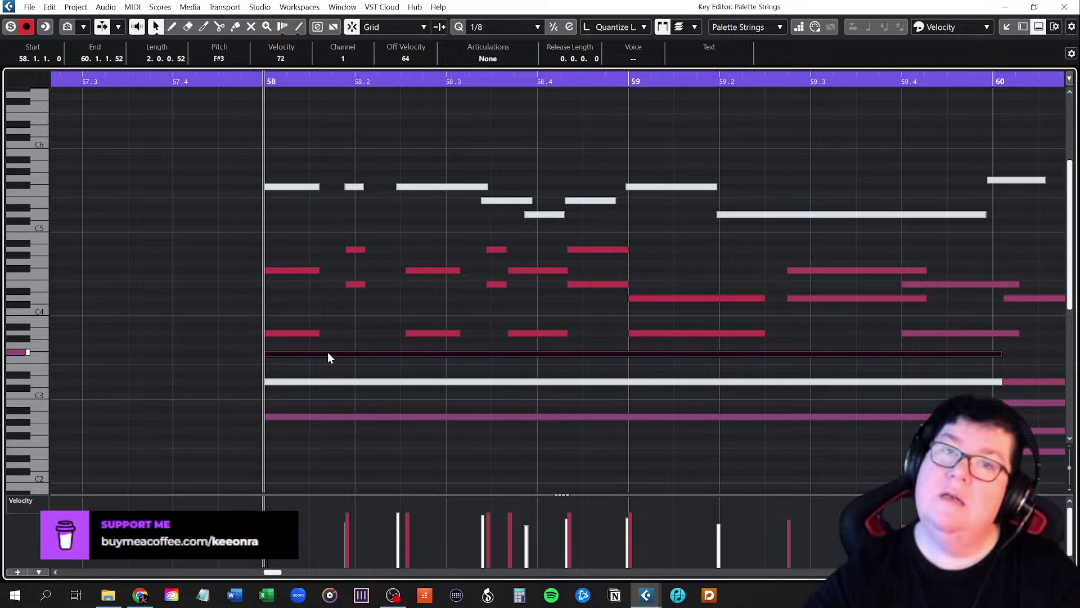
left_click(338, 322)
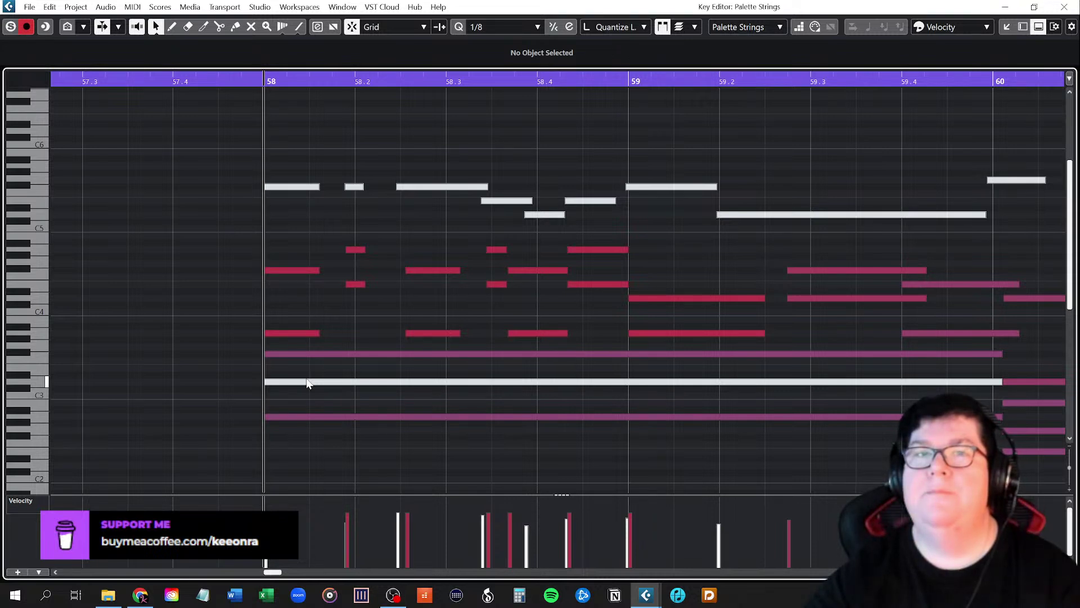
scroll(308, 382, "down", 3)
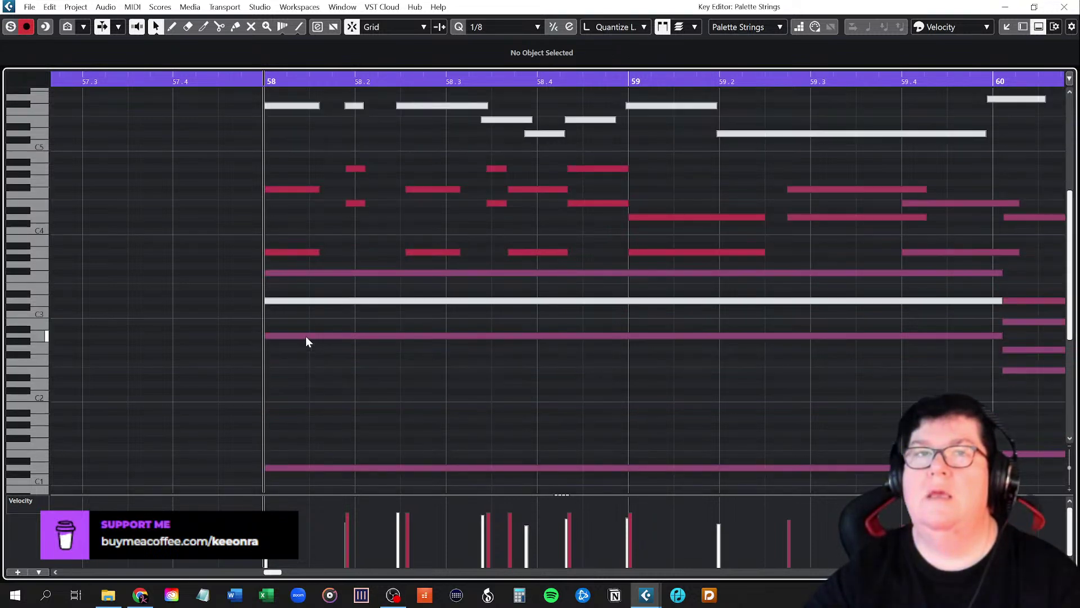
scroll(306, 336, "down", 3)
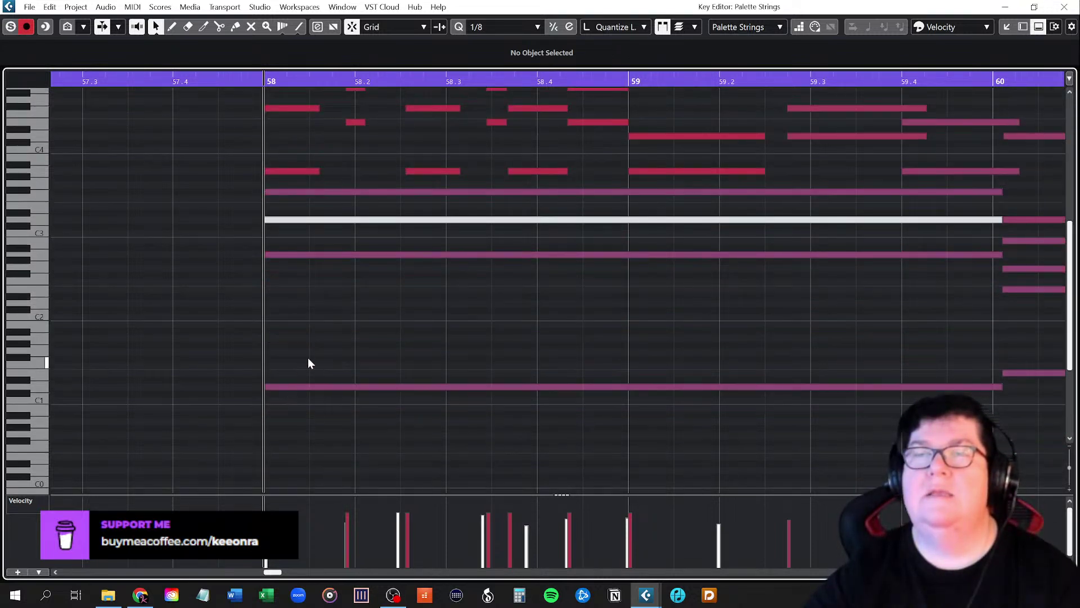
scroll(306, 366, "up", 12)
scroll(313, 358, "down", 9)
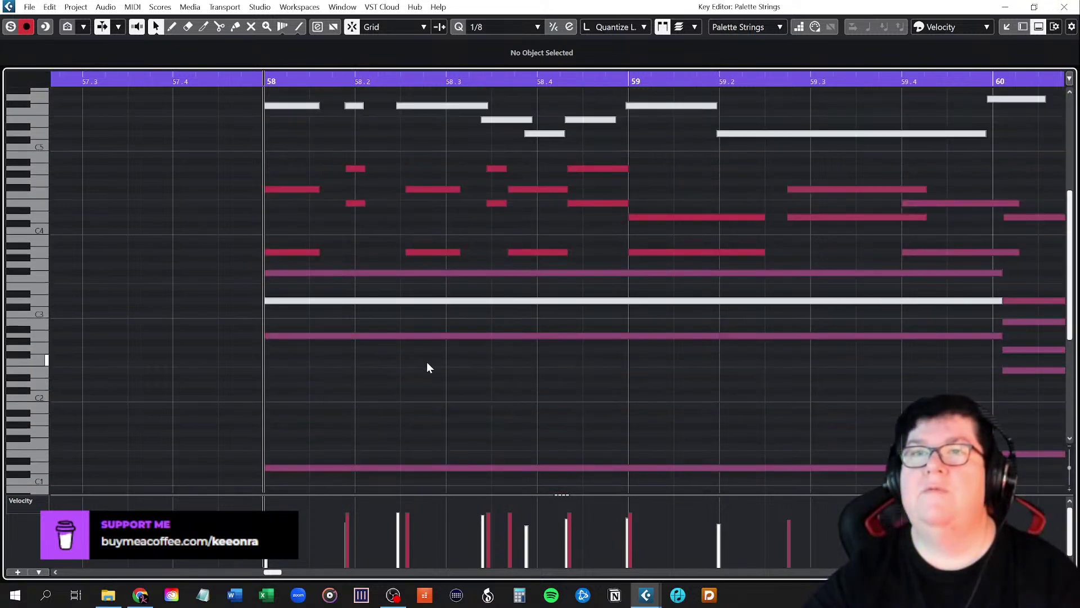
scroll(426, 362, "down", 3)
scroll(427, 362, "up", 3)
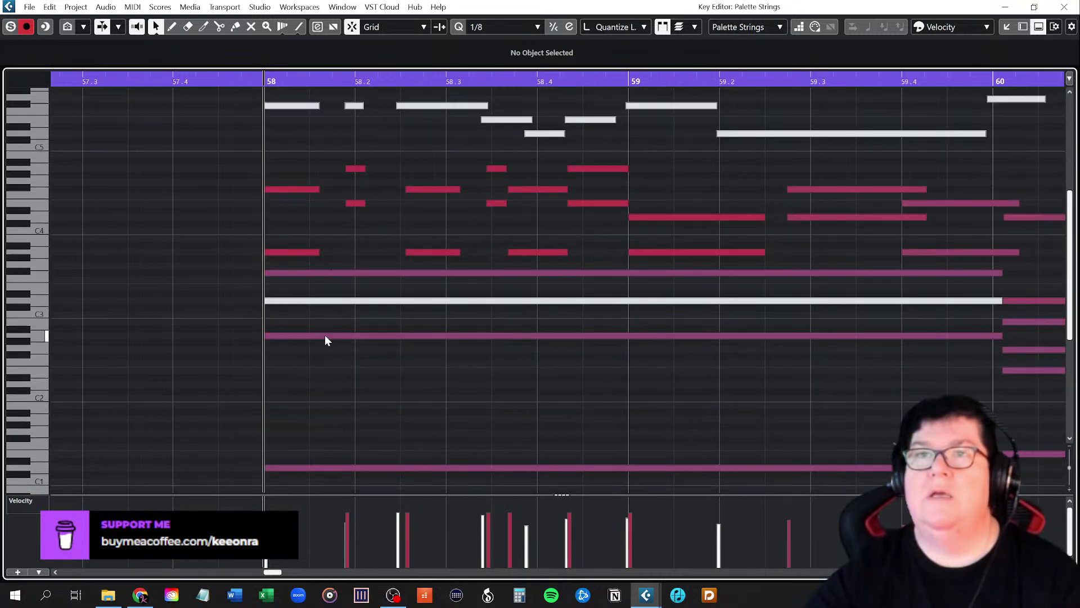
scroll(325, 336, "down", 3)
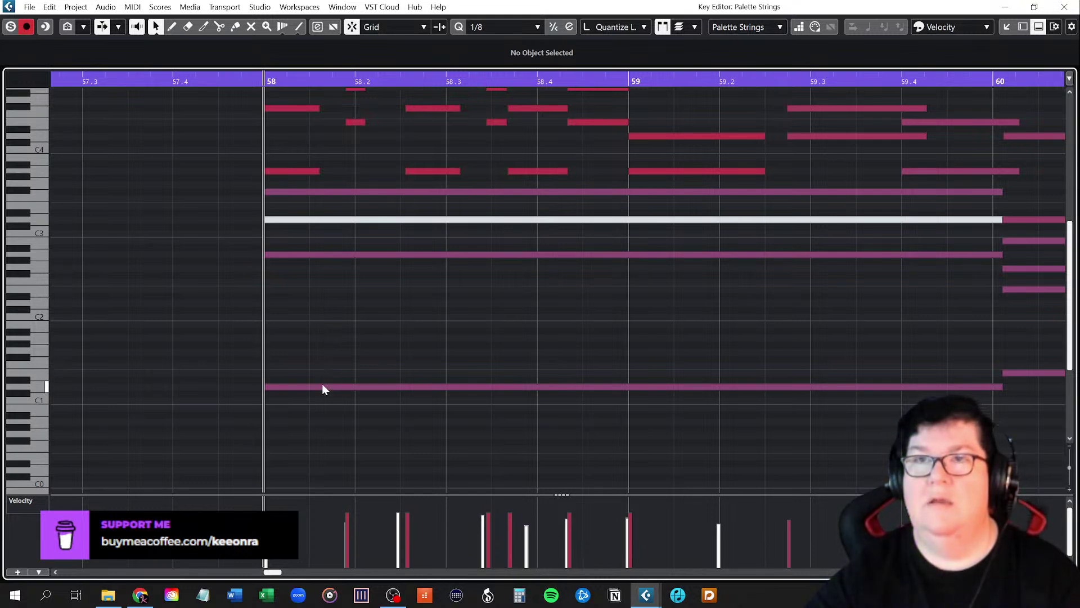
scroll(356, 353, "up", 6)
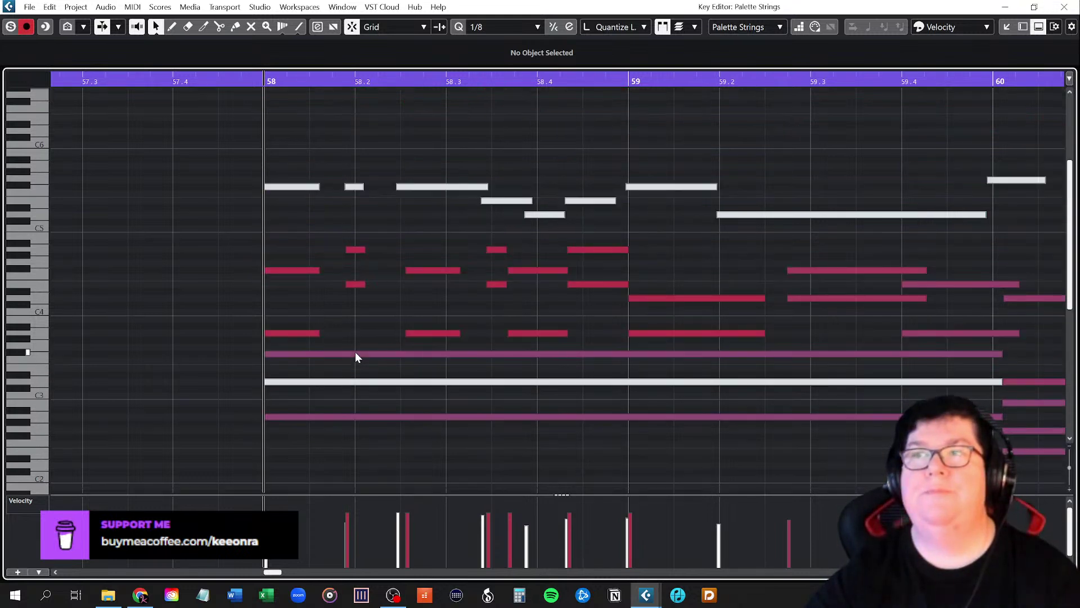
Play the Palette Strings harmony from bar 58 through bar 65
scroll(524, 339, "down", 5)
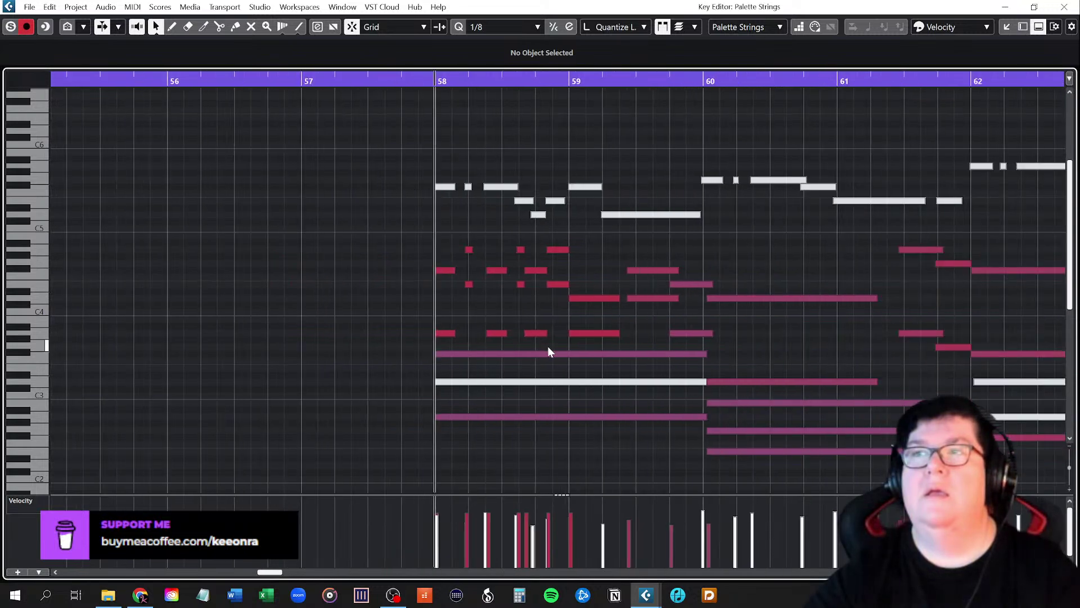
scroll(554, 347, "down", 2)
scroll(564, 350, "left", 4)
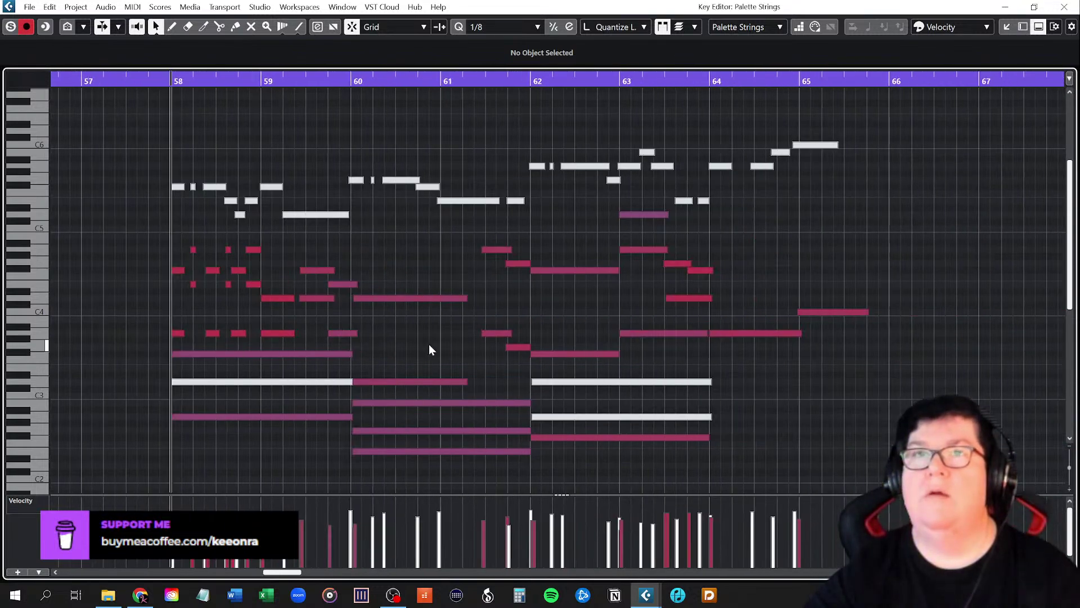
scroll(430, 349, "down", 3)
key("space")
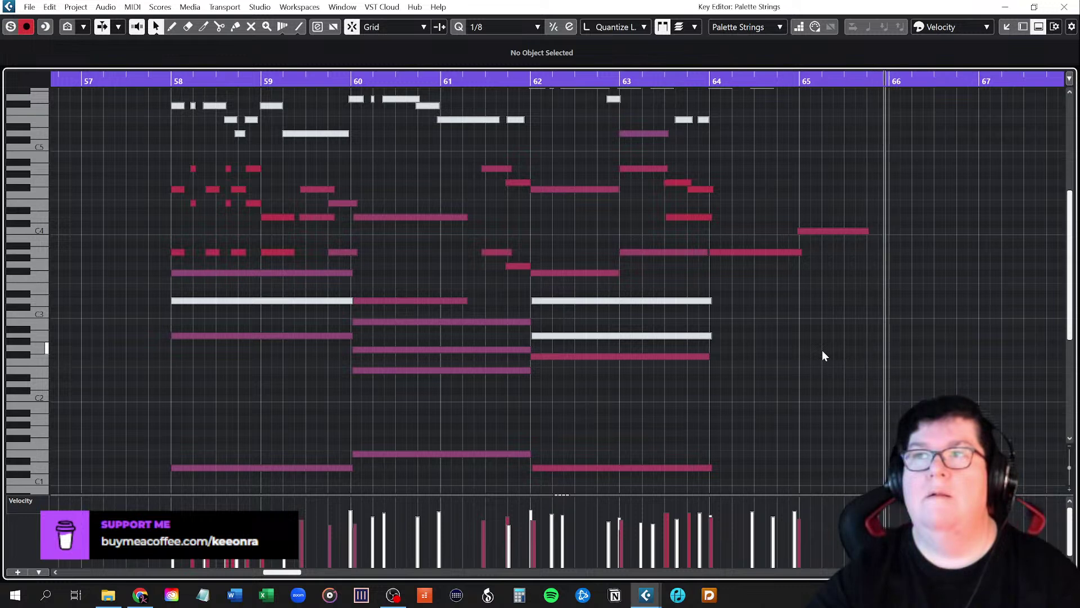
Transpose the A3 in bar 64 and the C4 in bar 65 down one octave, and play the passage from bar 58
left_click_drag(773, 177, 834, 294)
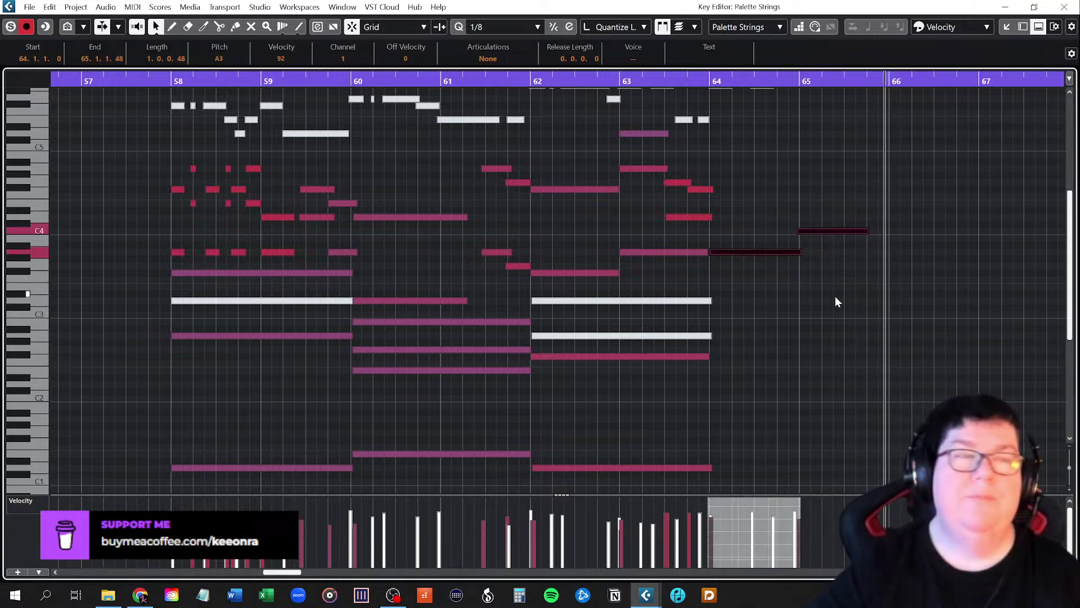
key("shift+Down")
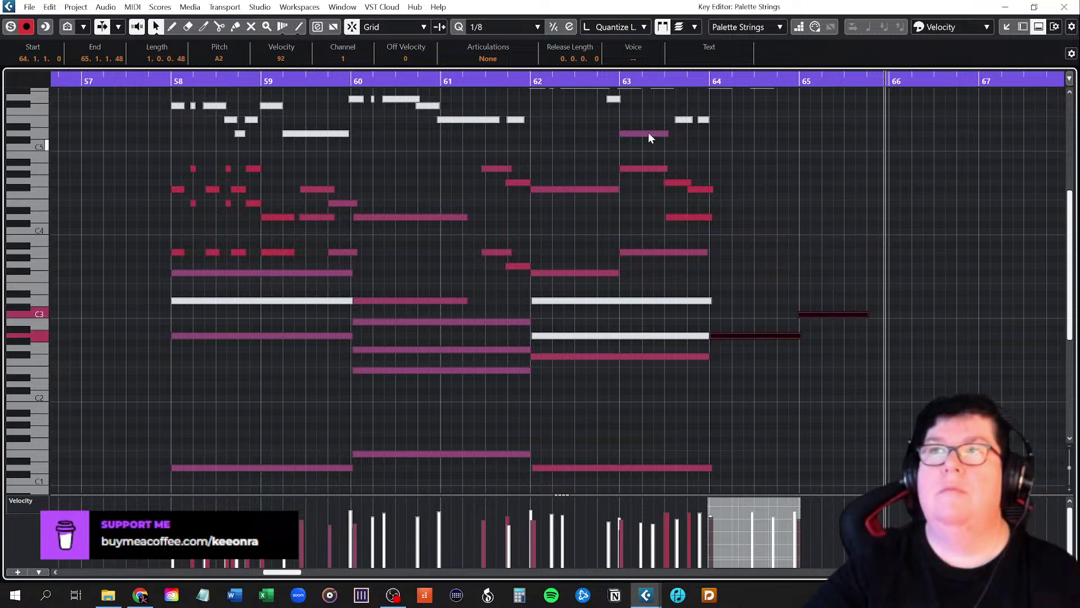
left_click(130, 148)
key("space")
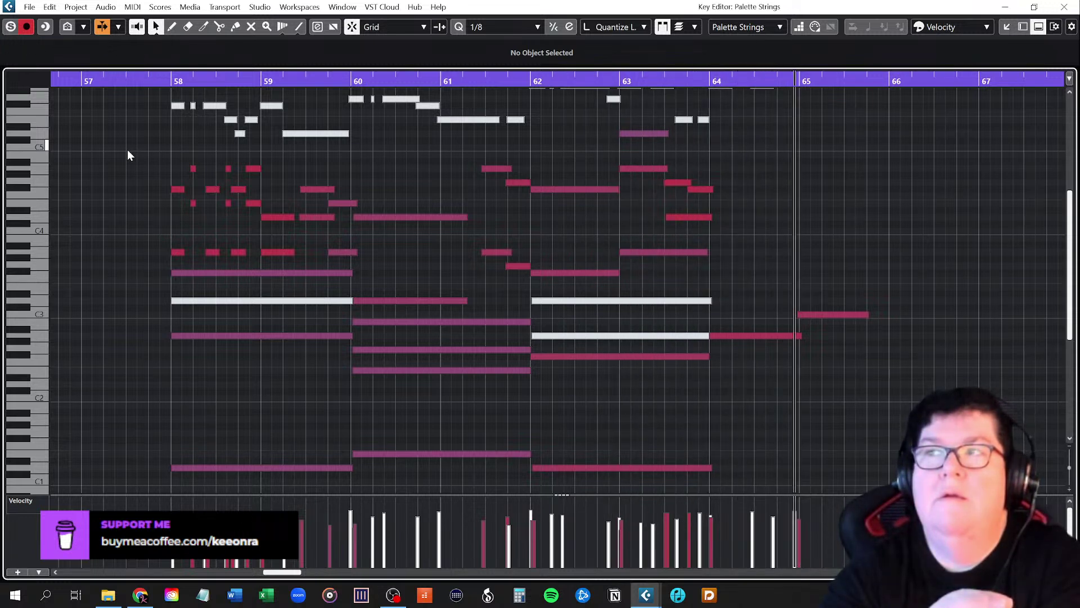
key("space")
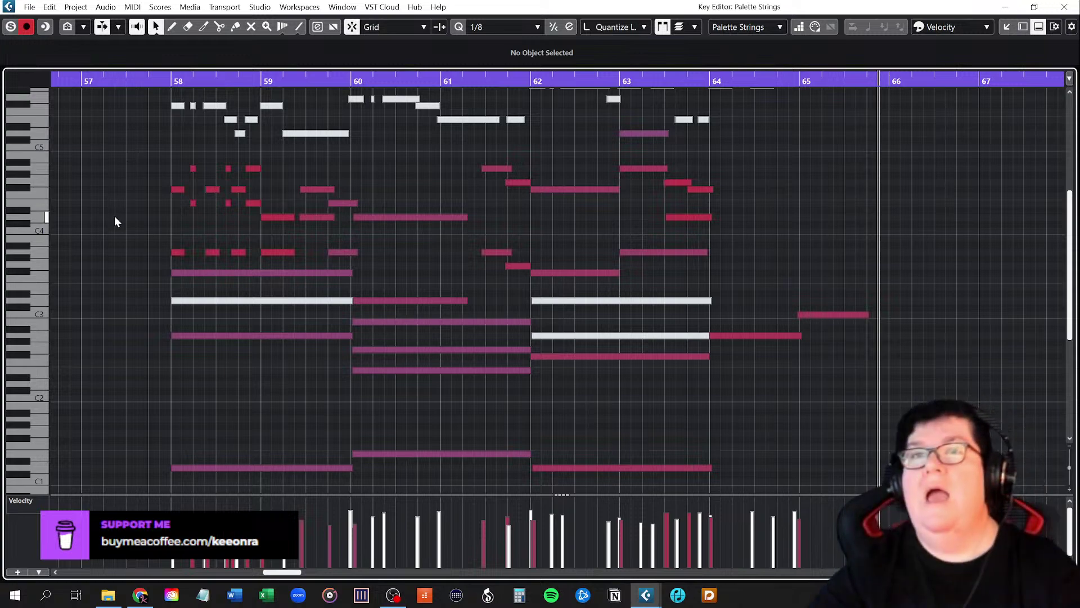
Examine the spacing between the inner voices and the low sustained chords across bars 58 to 65, including the F#4 in bar 62
scroll(514, 429, "up", 3)
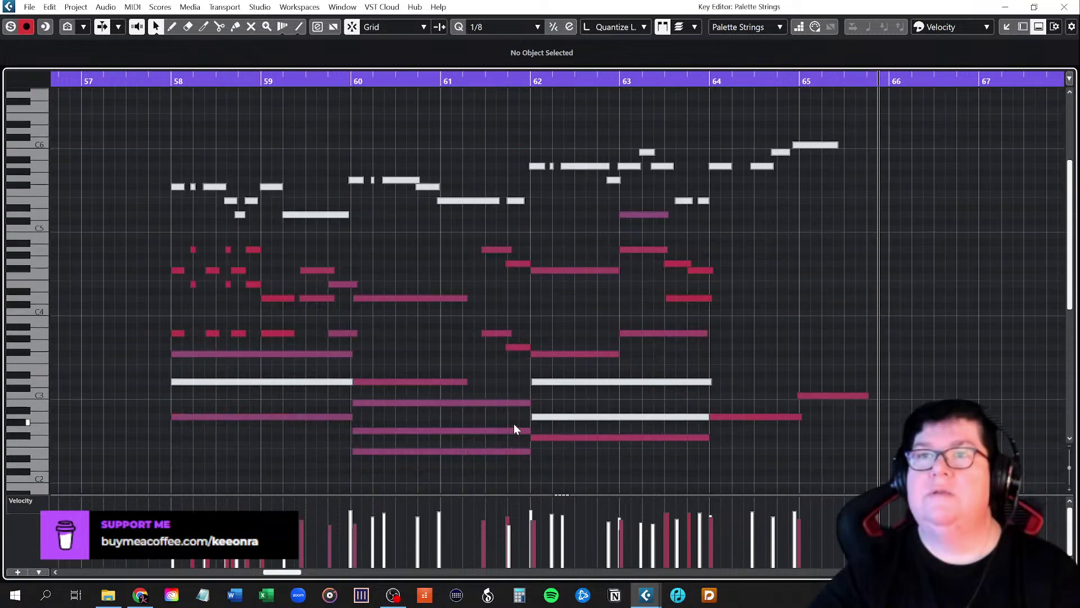
scroll(514, 428, "down", 6)
scroll(514, 427, "up", 3)
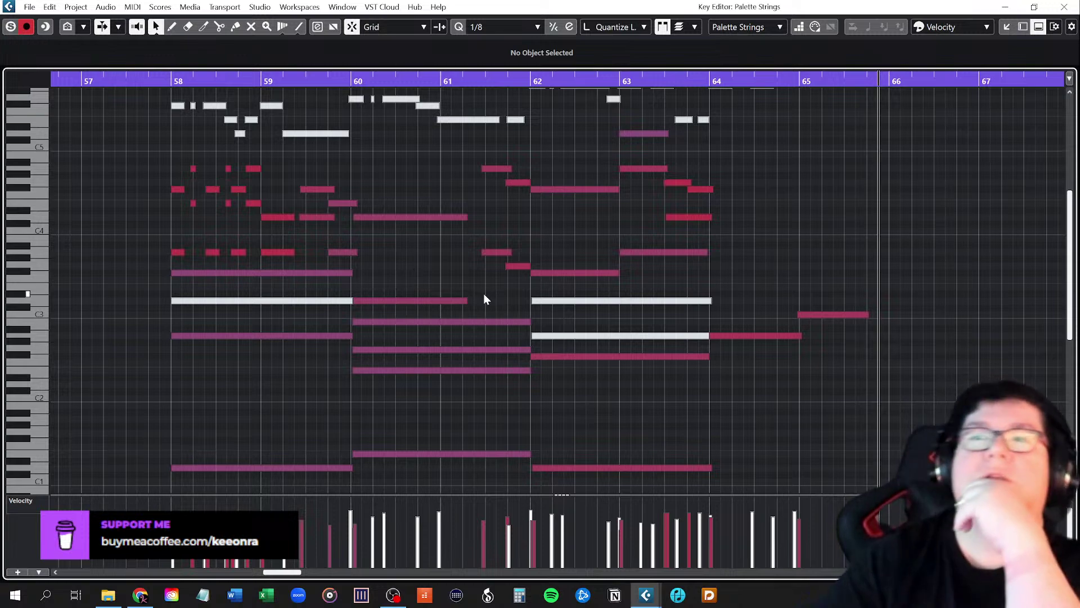
scroll(485, 296, "down", 3)
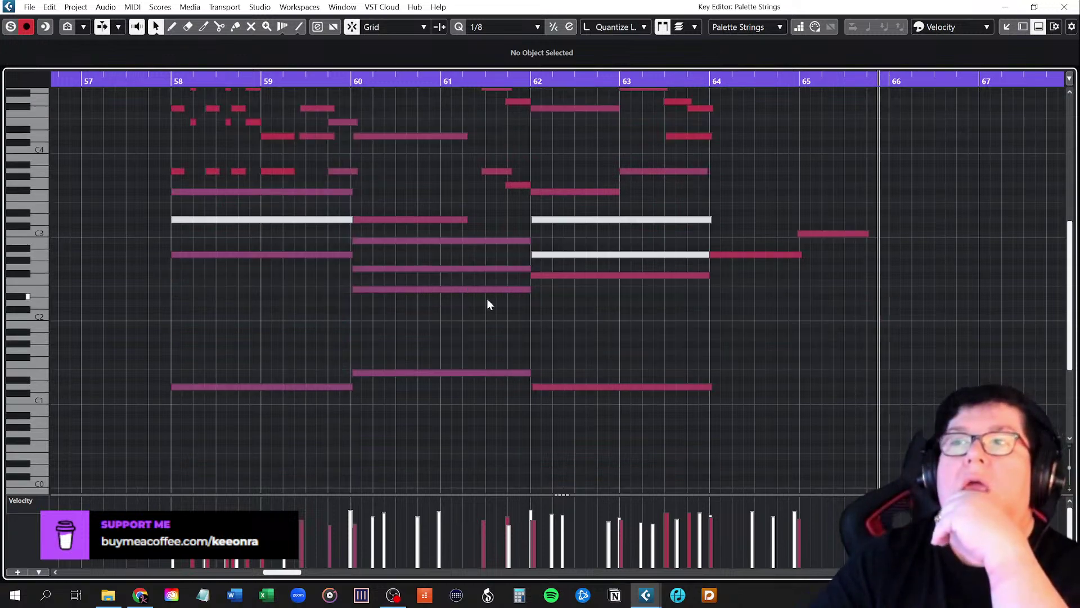
scroll(487, 301, "up", 6)
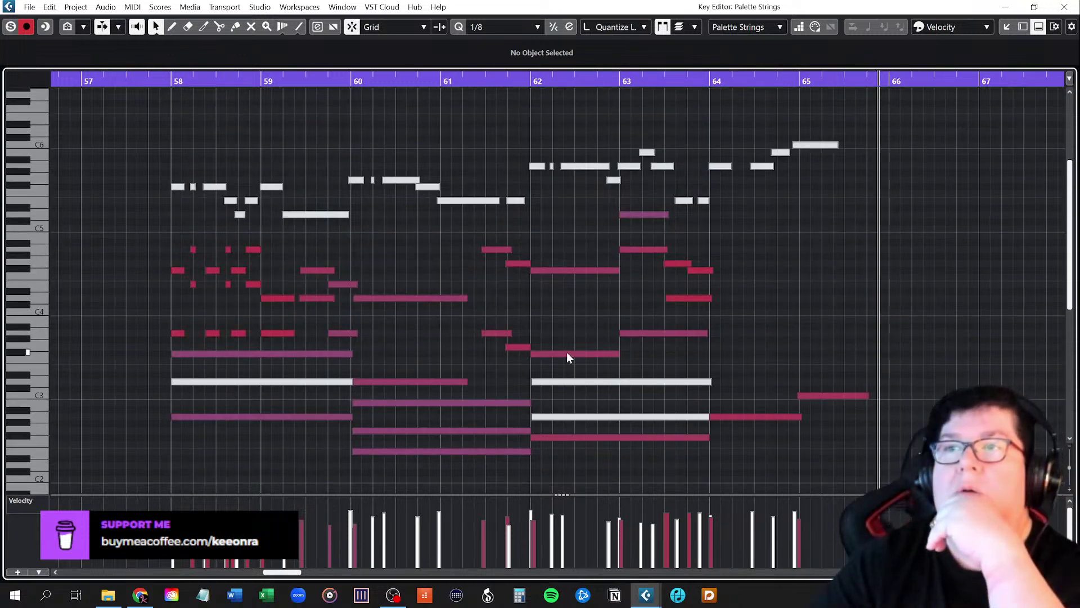
scroll(571, 371, "down", 6)
scroll(748, 431, "up", 6)
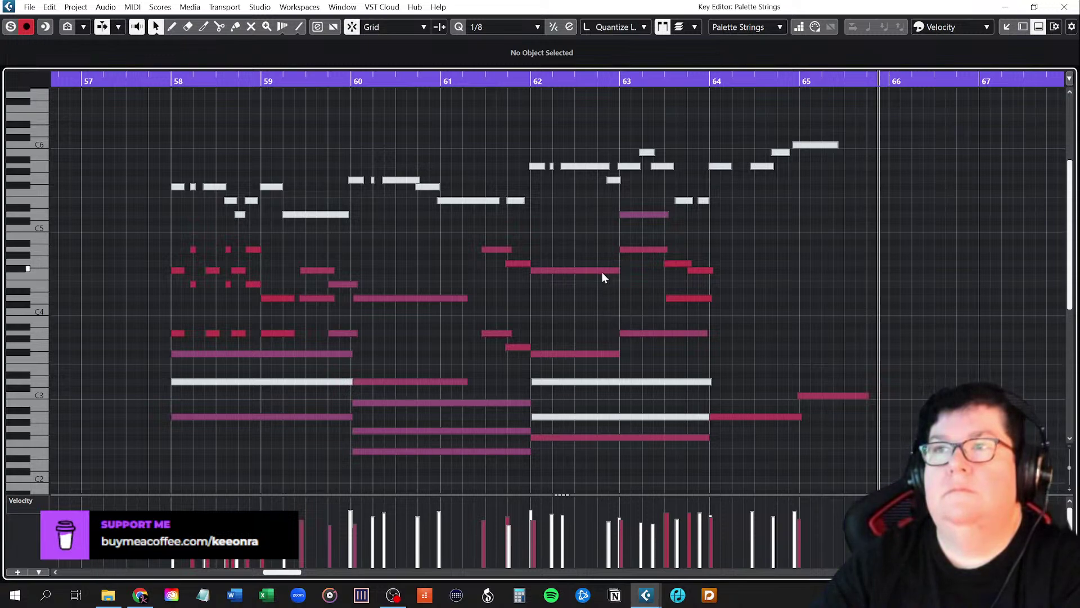
scroll(309, 346, "down", 3)
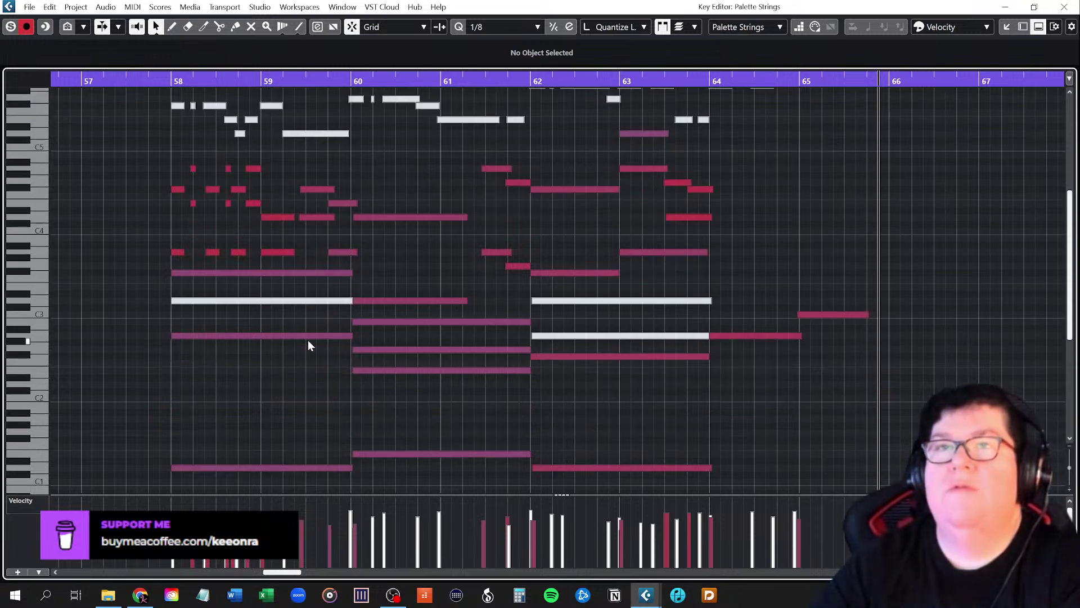
scroll(331, 392, "down", 1)
scroll(331, 393, "up", 1)
scroll(331, 392, "up", 1)
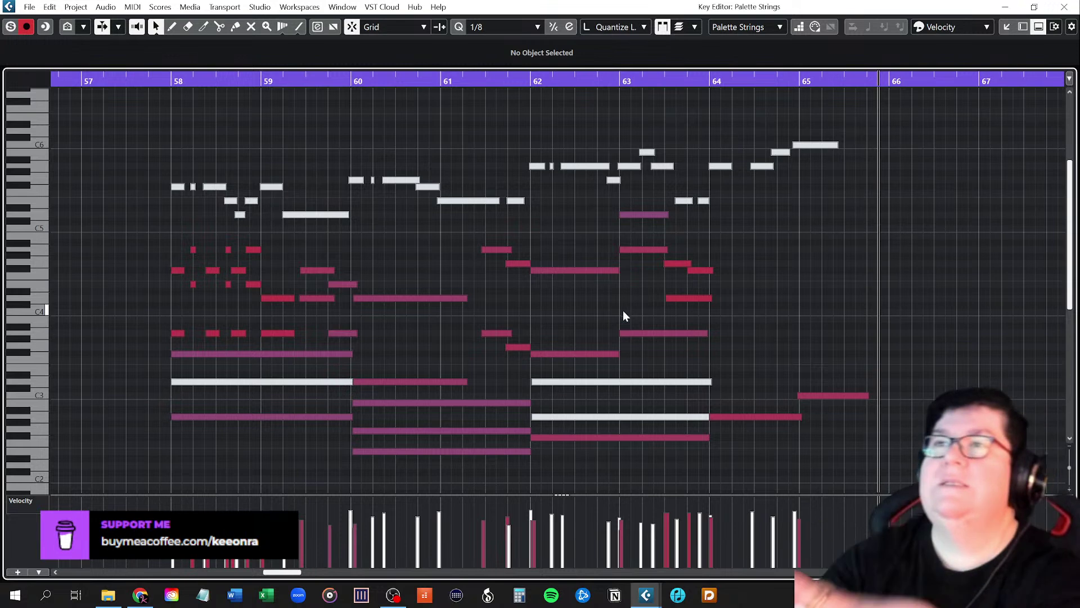
left_click(599, 268)
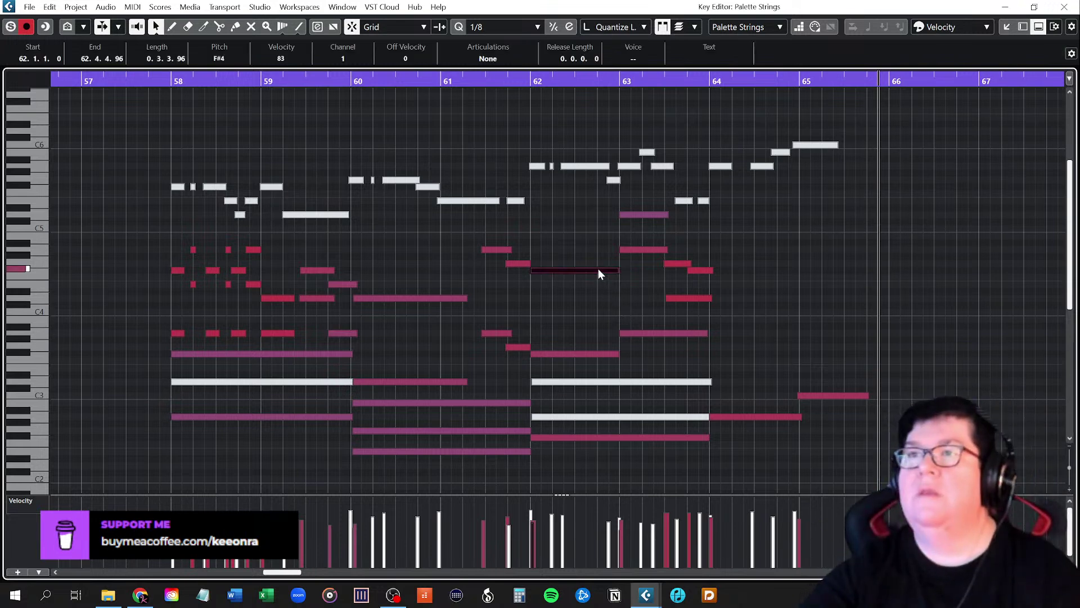
Check the pitches of the inner harmony notes in bars 62 and 63, from the D5 down to the F#3
left_click(649, 217)
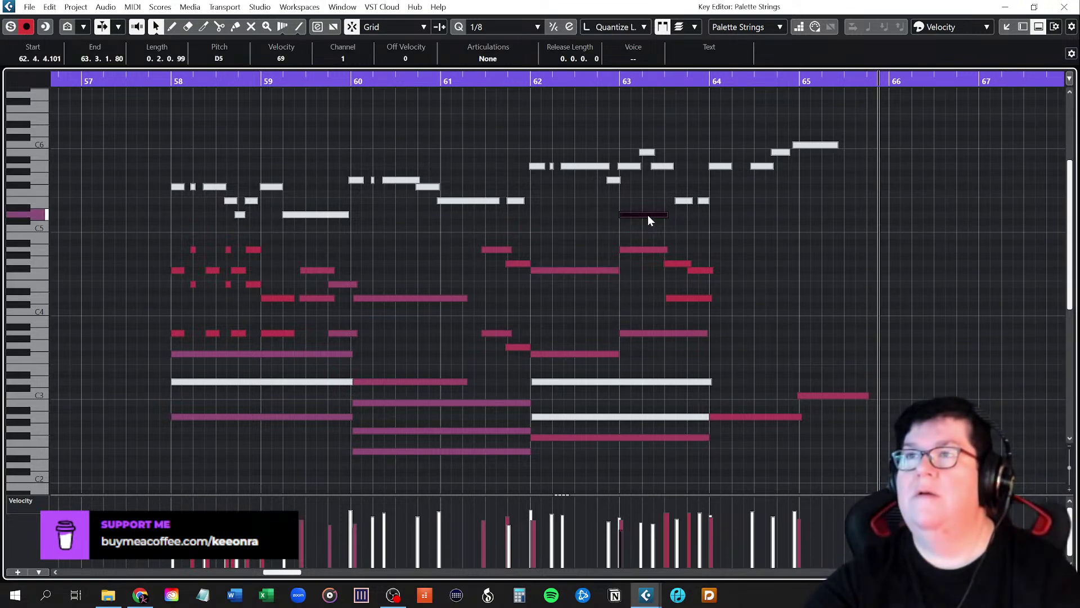
left_click(696, 271)
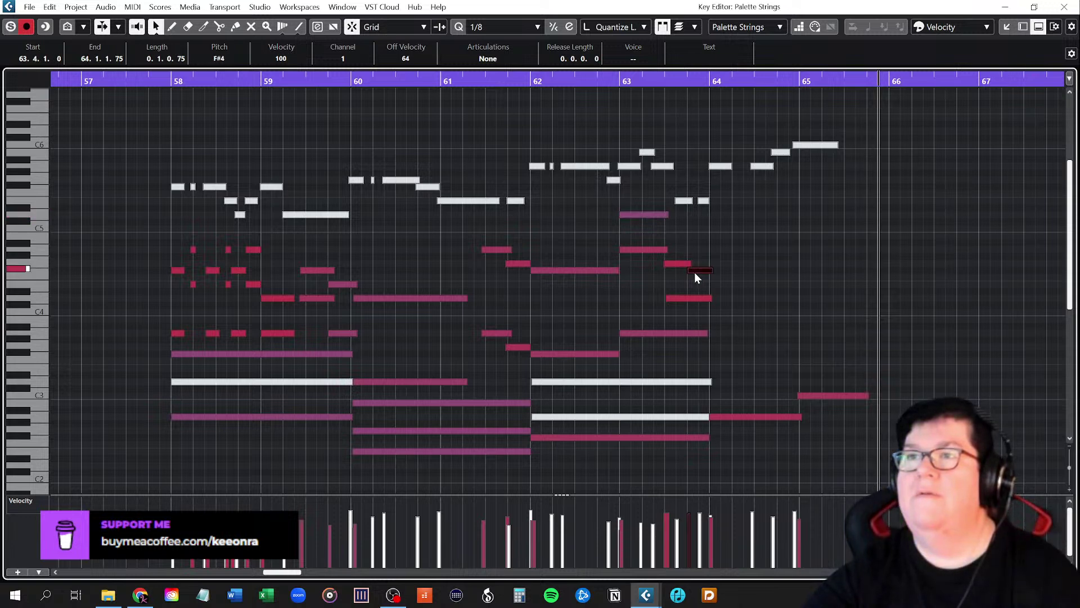
left_click(595, 351)
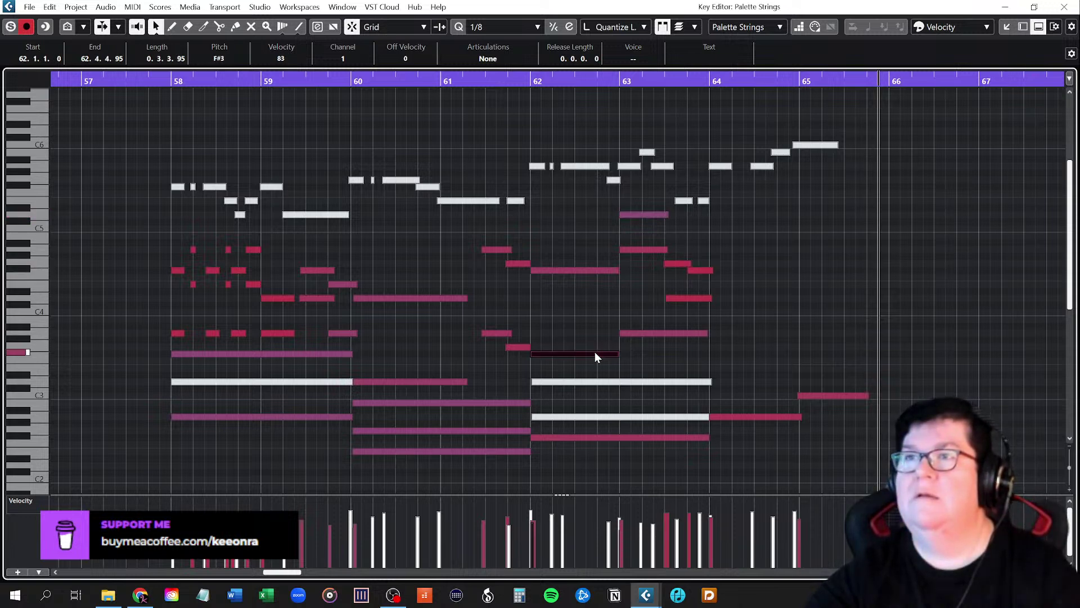
left_click(639, 250)
left_click(674, 297)
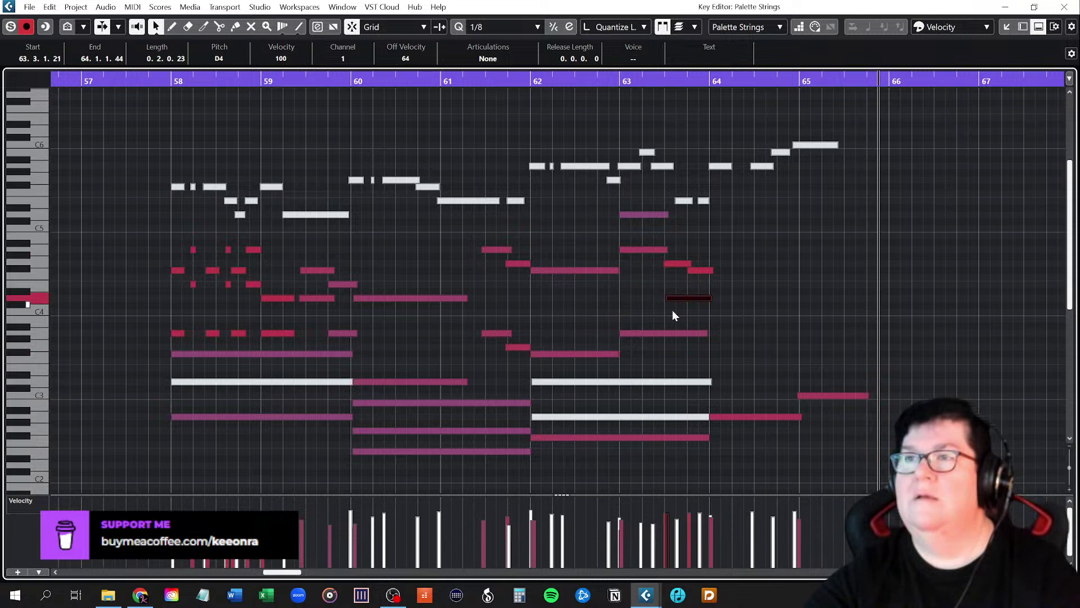
left_click(672, 334)
left_click(596, 313)
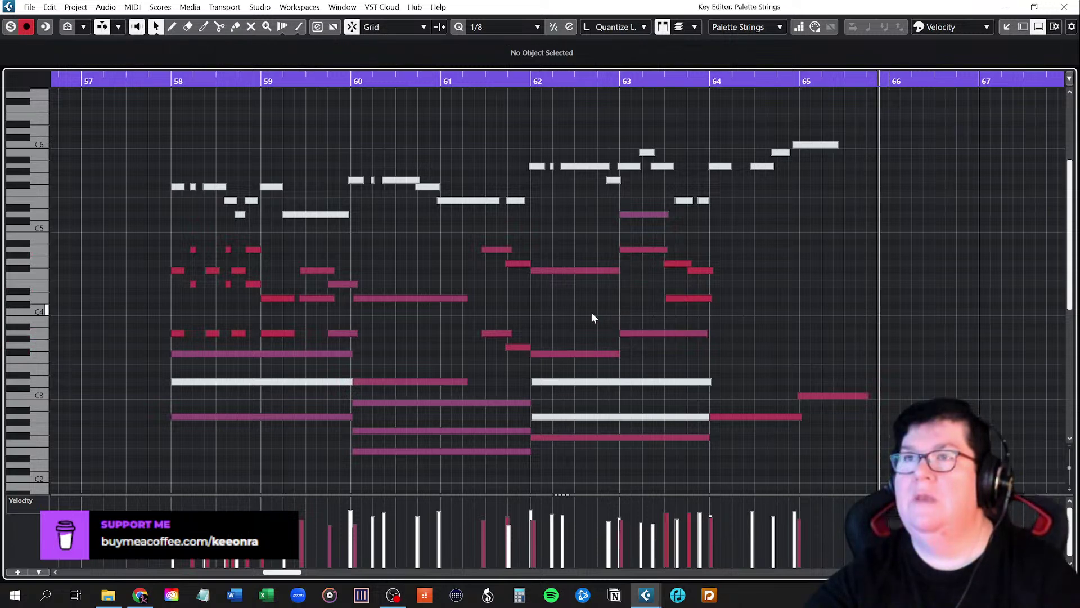
left_click(555, 269)
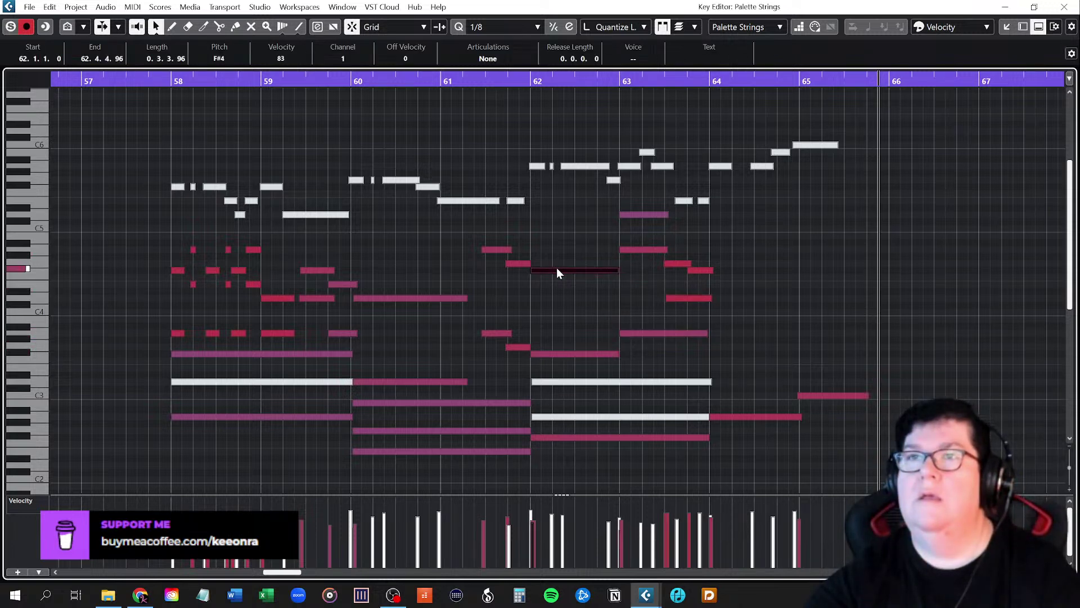
scroll(572, 301, "down", 3)
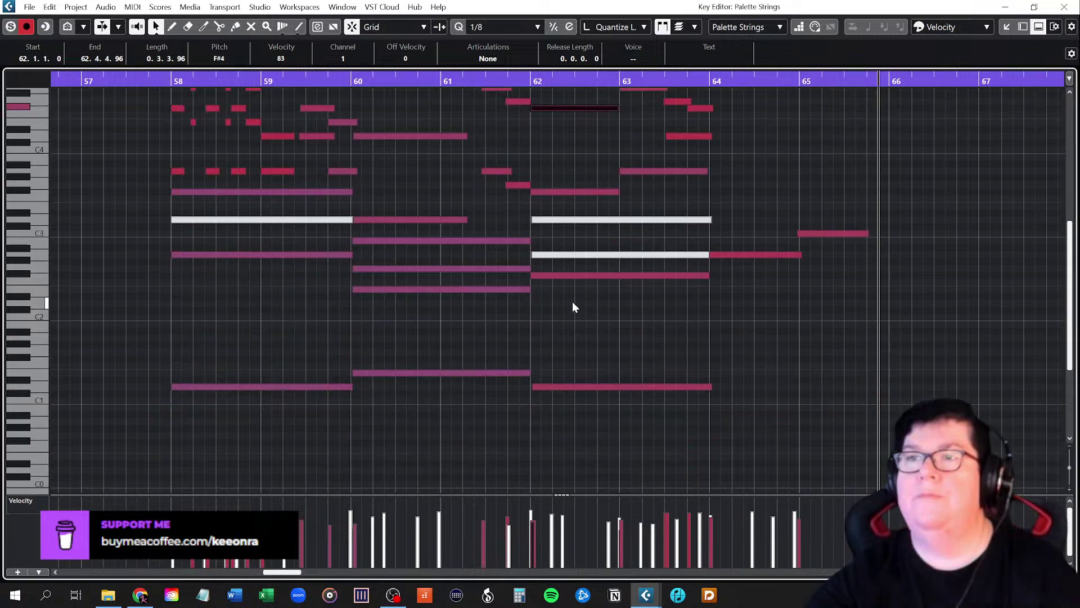
Audition the string notes in bars 62 and 63, from the low D1 and F#2 up to F#4 and D5
left_click(580, 387)
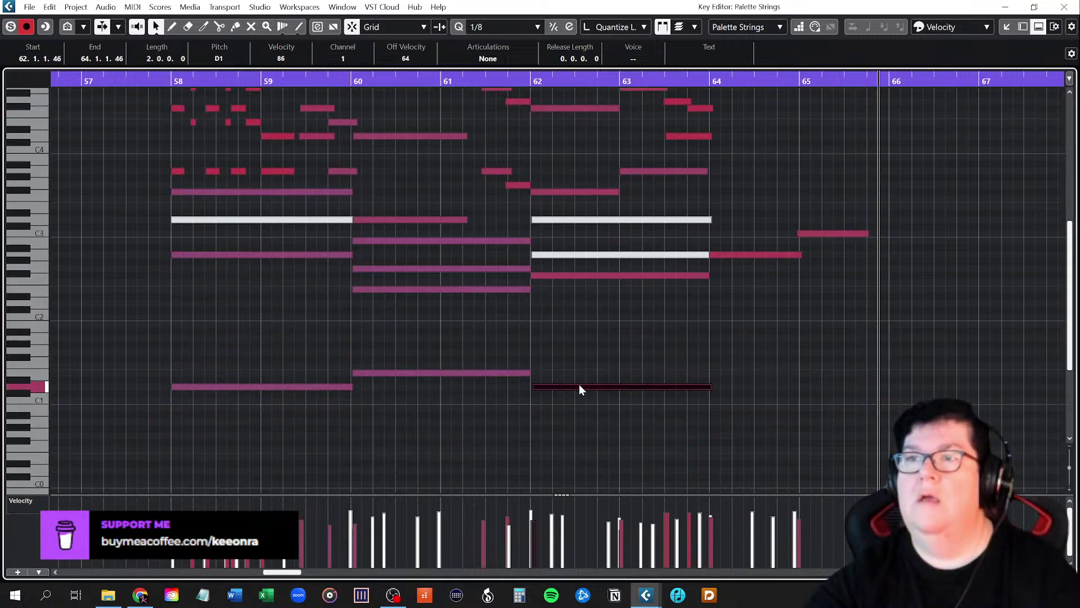
left_click(581, 276)
scroll(582, 273, "up", 3)
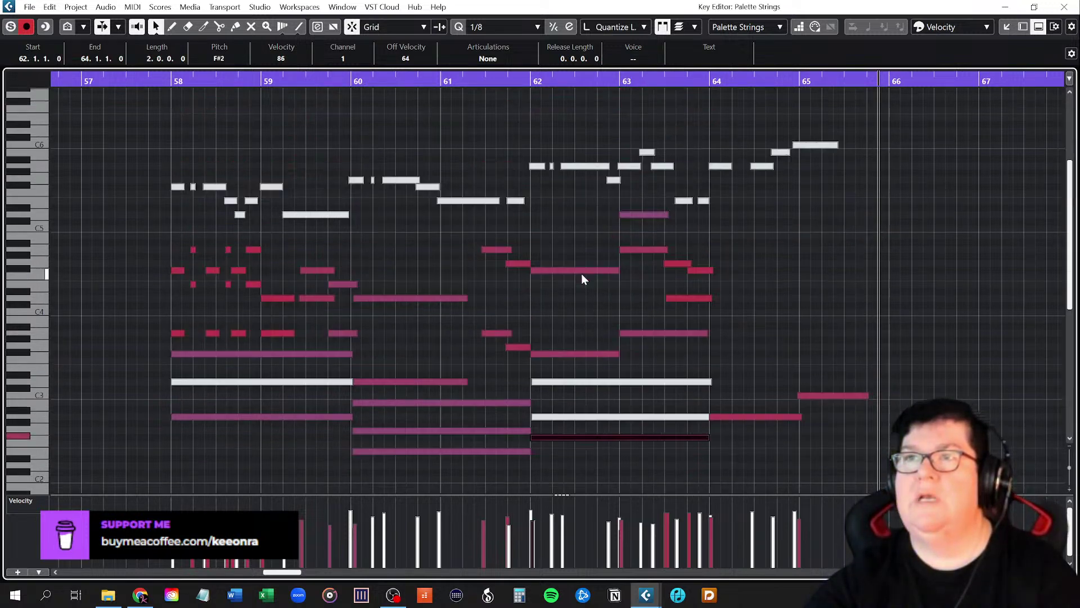
left_click(575, 353)
left_click(641, 334)
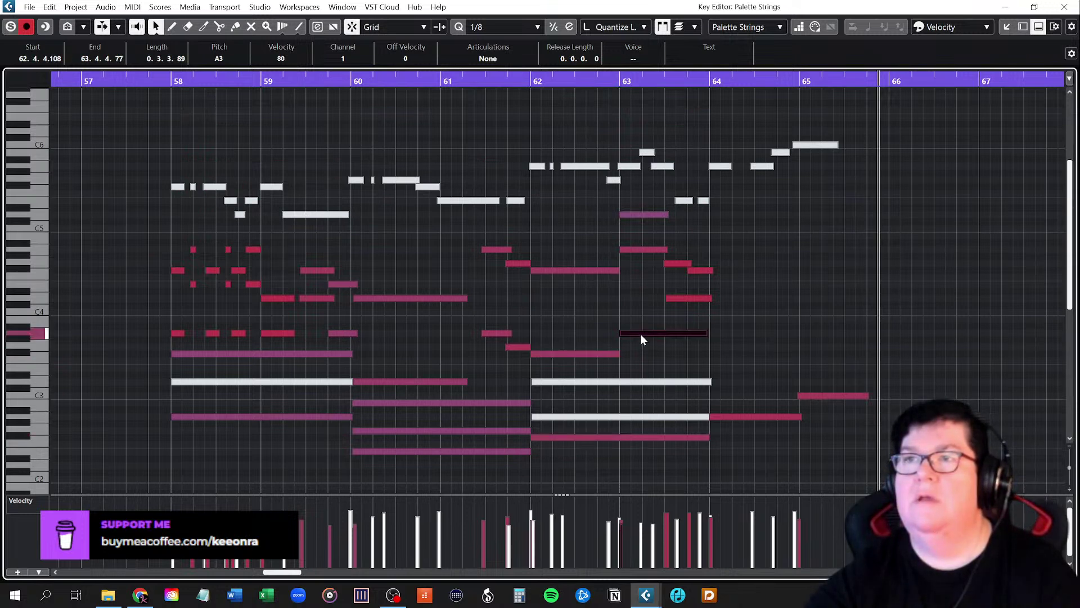
scroll(596, 312, "up", 2)
left_click(589, 351)
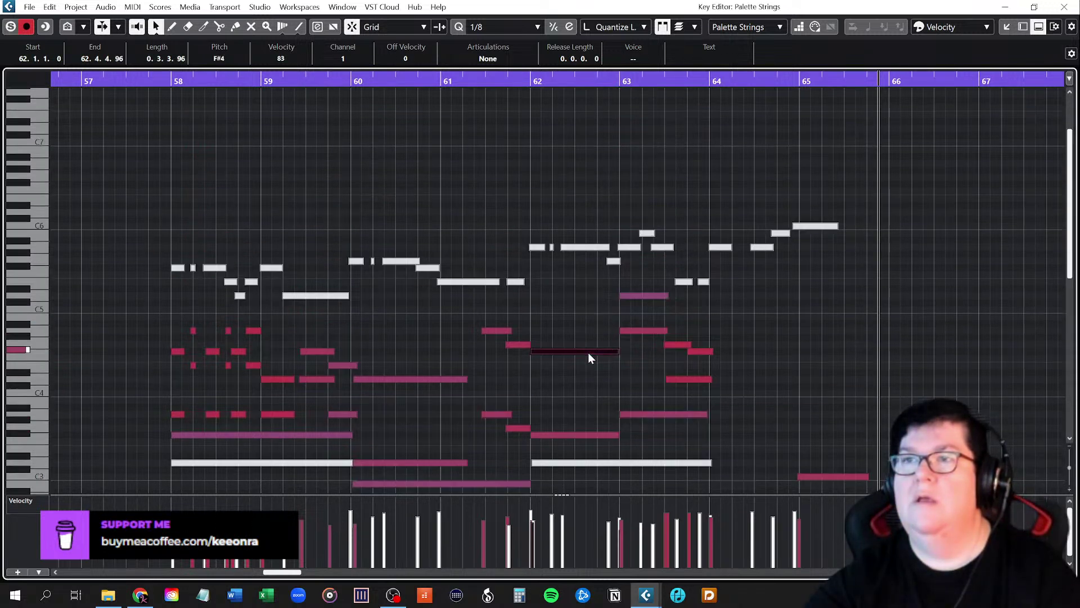
left_click(639, 294)
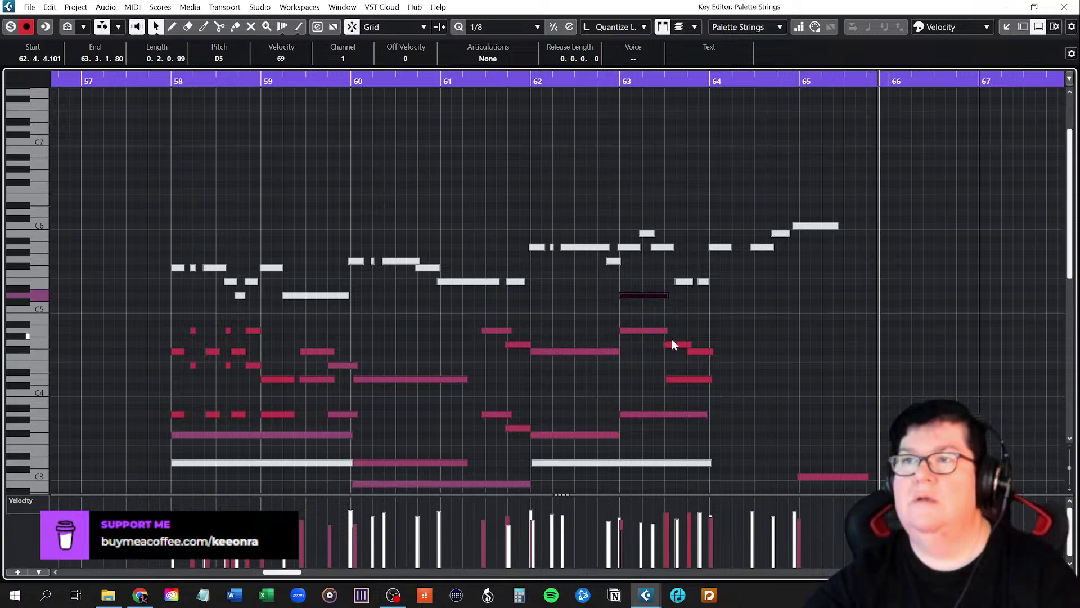
left_click(701, 351)
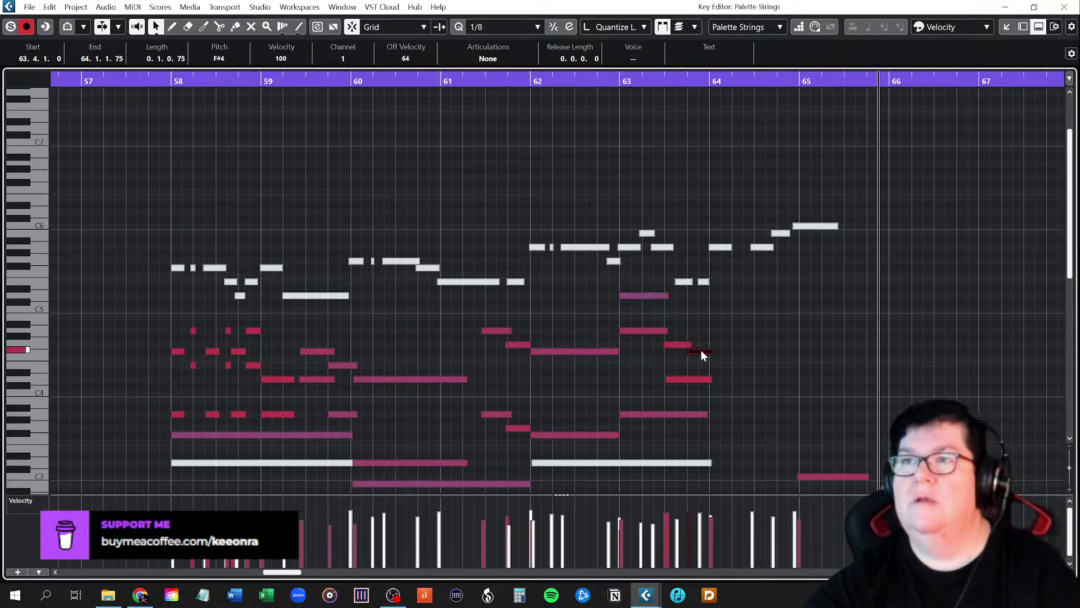
left_click(570, 376)
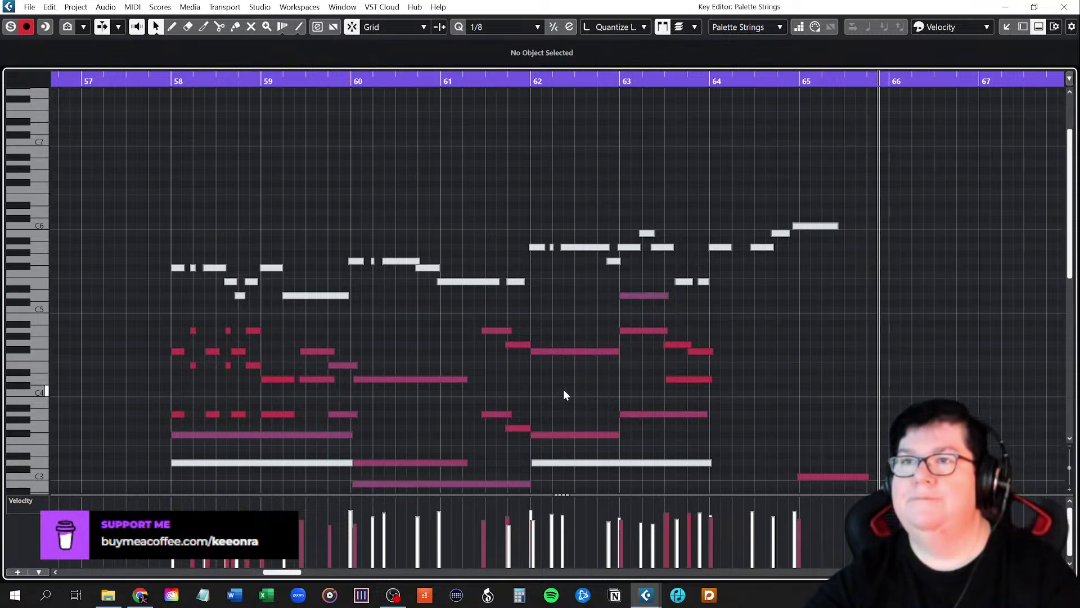
scroll(565, 390, "down", 3)
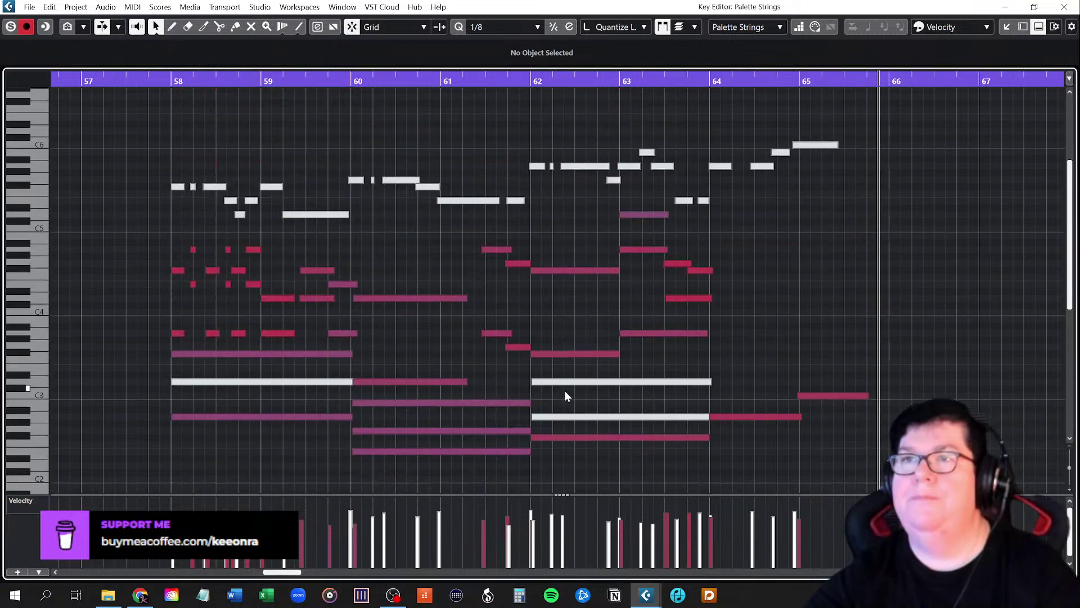
Try drawing a two-beat A3 note at the start of bar 62 and delete it again
right_click(546, 305)
left_click(560, 307)
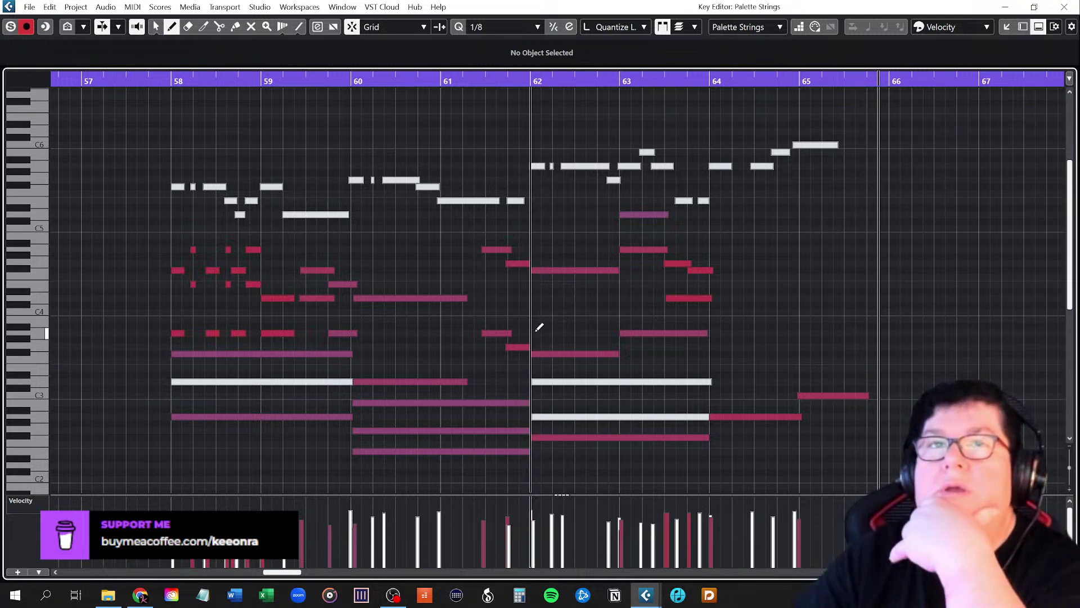
left_click_drag(536, 331, 583, 333)
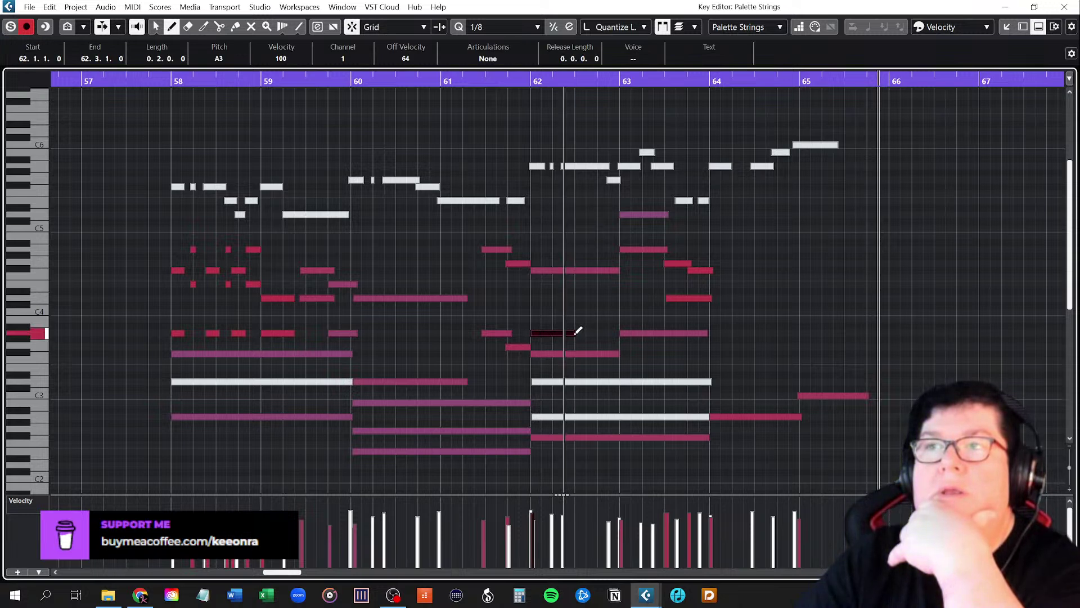
right_click(568, 333)
left_click(570, 333)
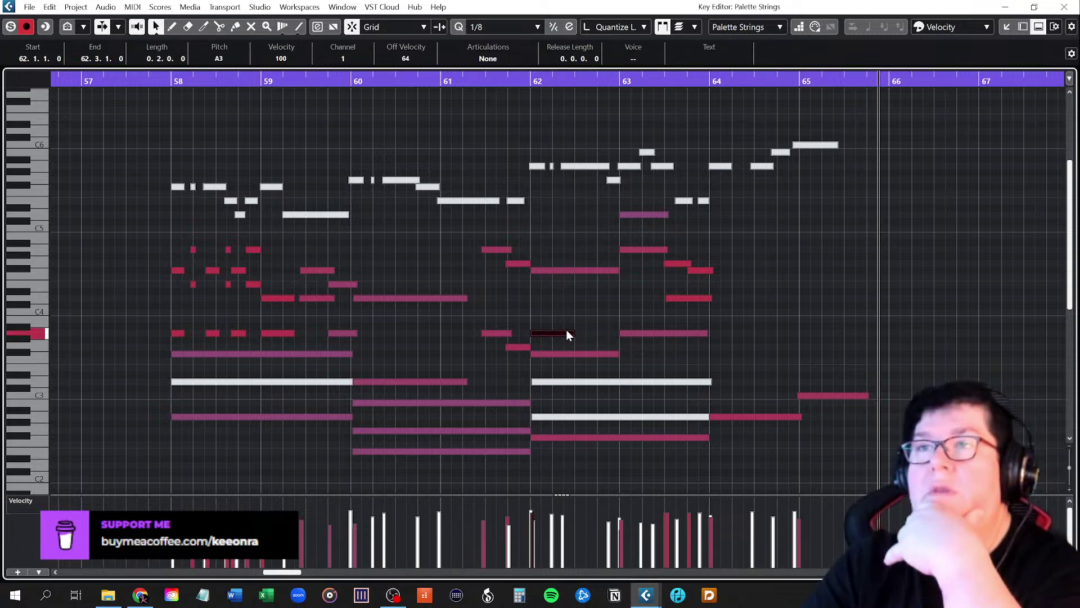
key("Delete")
Extend the A3 note of bar 63 back to start at 62.1.1.0 and deselect it
left_click_drag(623, 333, 531, 333)
right_click(570, 309)
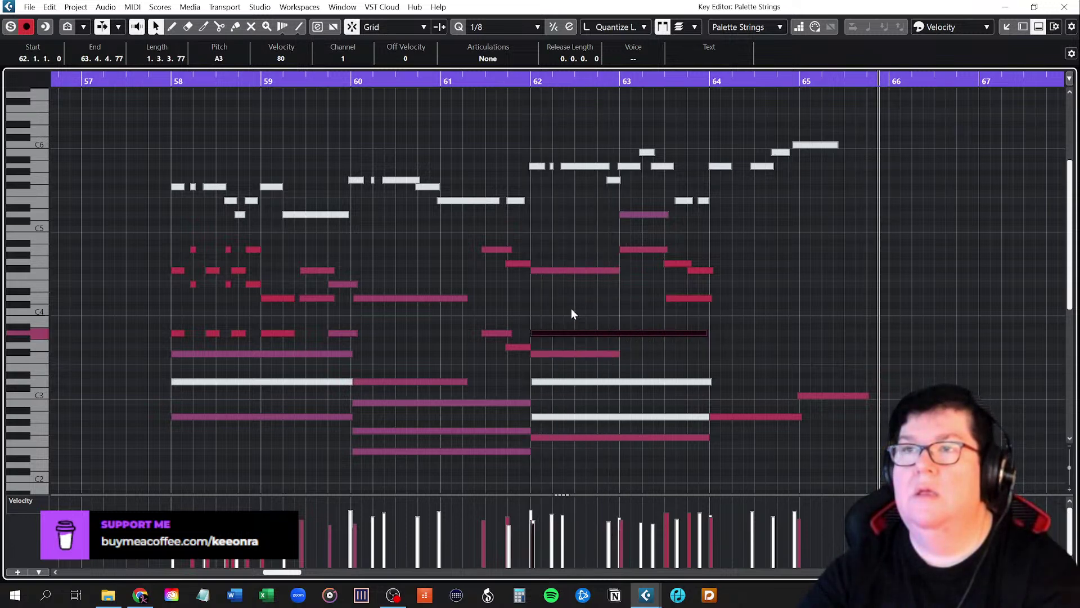
left_click(624, 319)
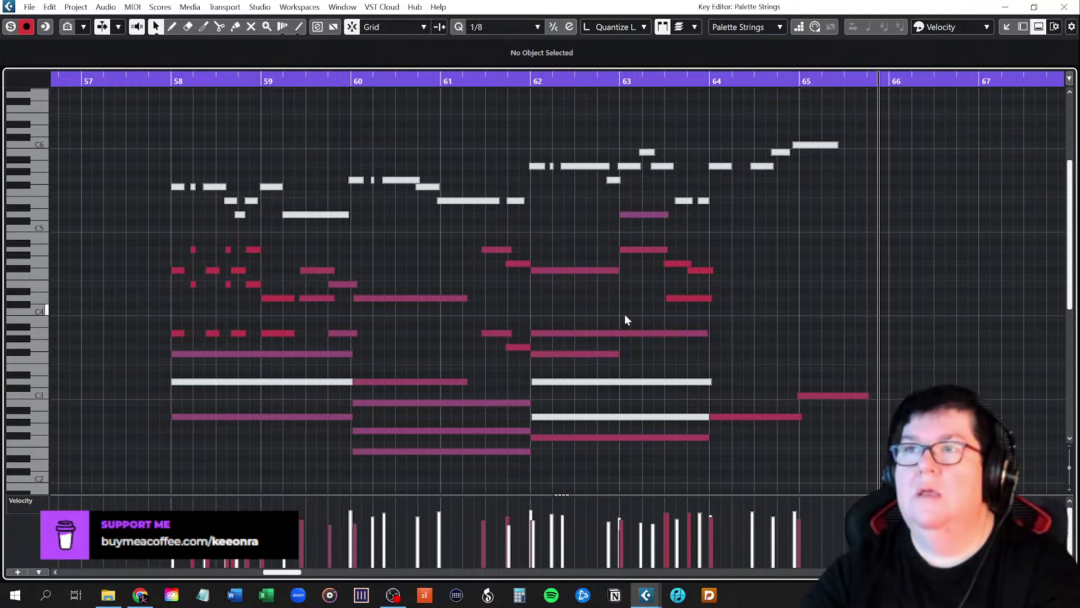
Audition the upper voice F#4, D5, G4, F#4 and the middle voice A3, A4, D4 across bars 62 and 63
left_click(585, 269)
left_click(647, 215)
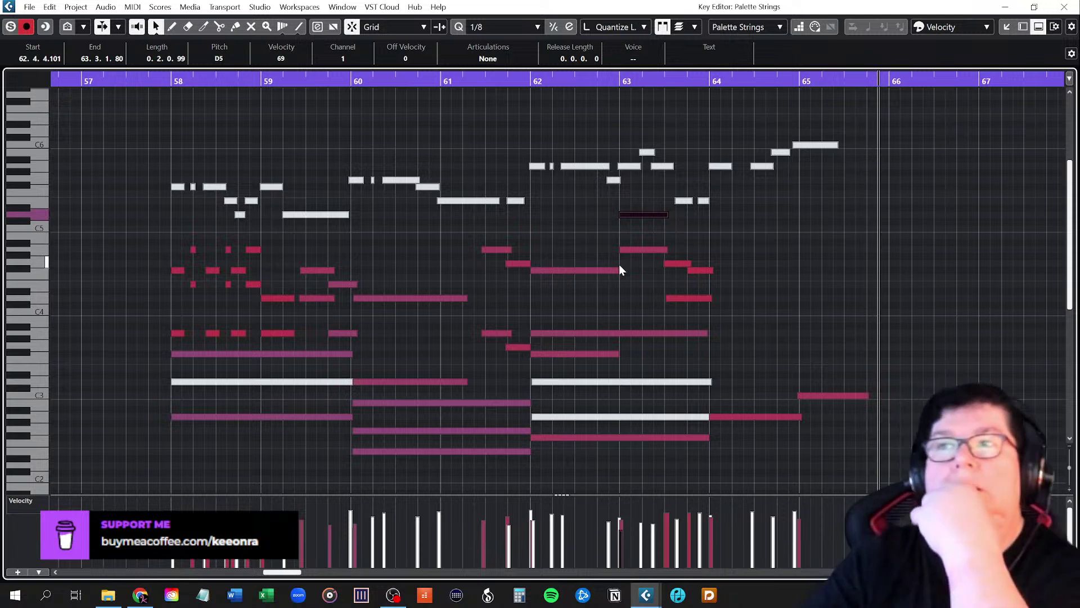
left_click(599, 269)
left_click(644, 215)
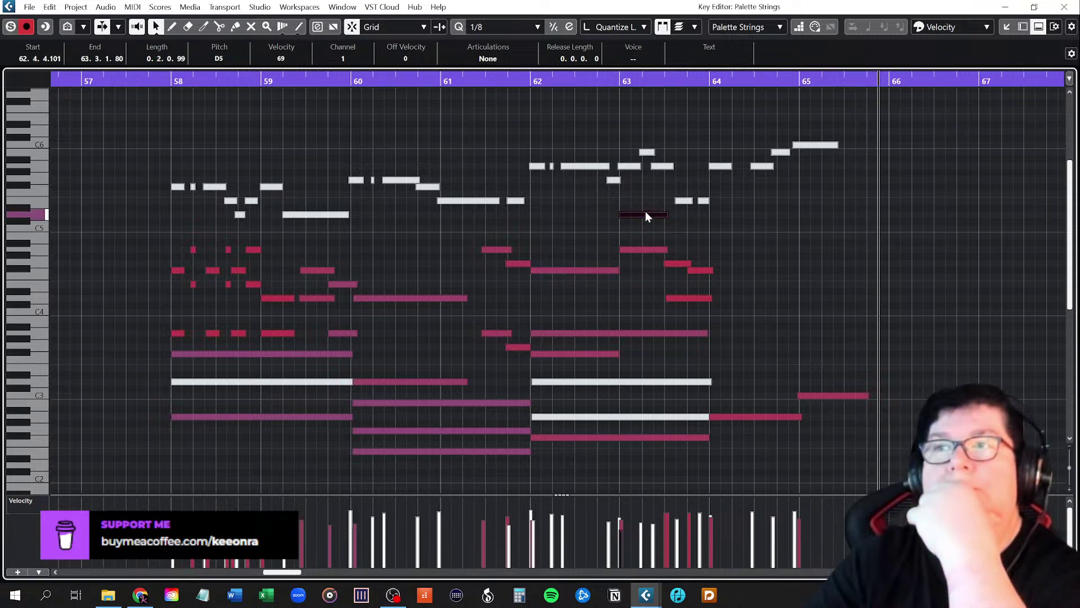
left_click(602, 333)
left_click(642, 250)
left_click(678, 264)
left_click(703, 270)
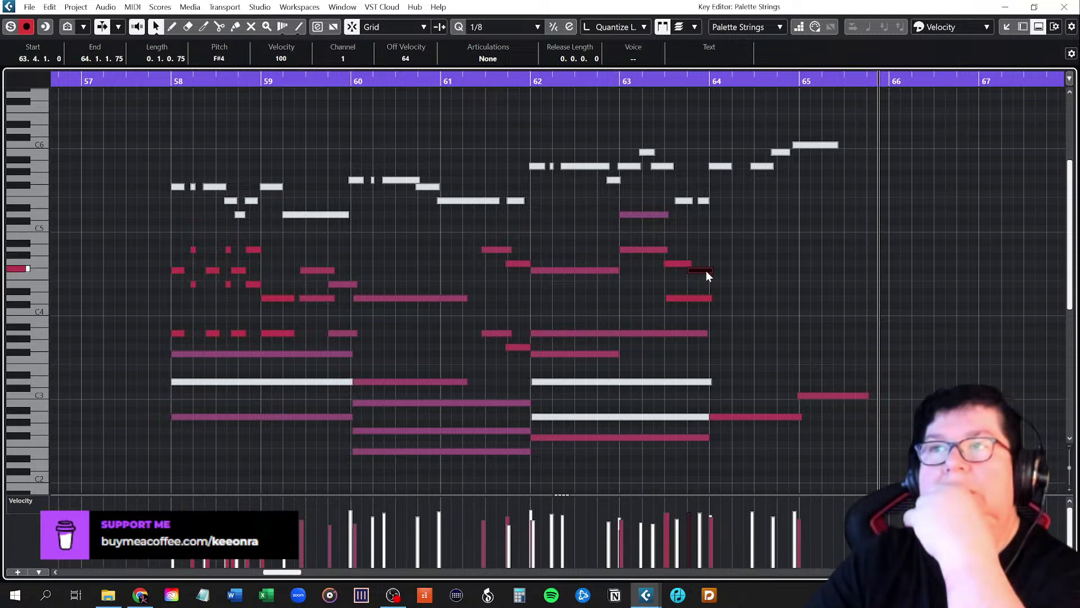
left_click(605, 269)
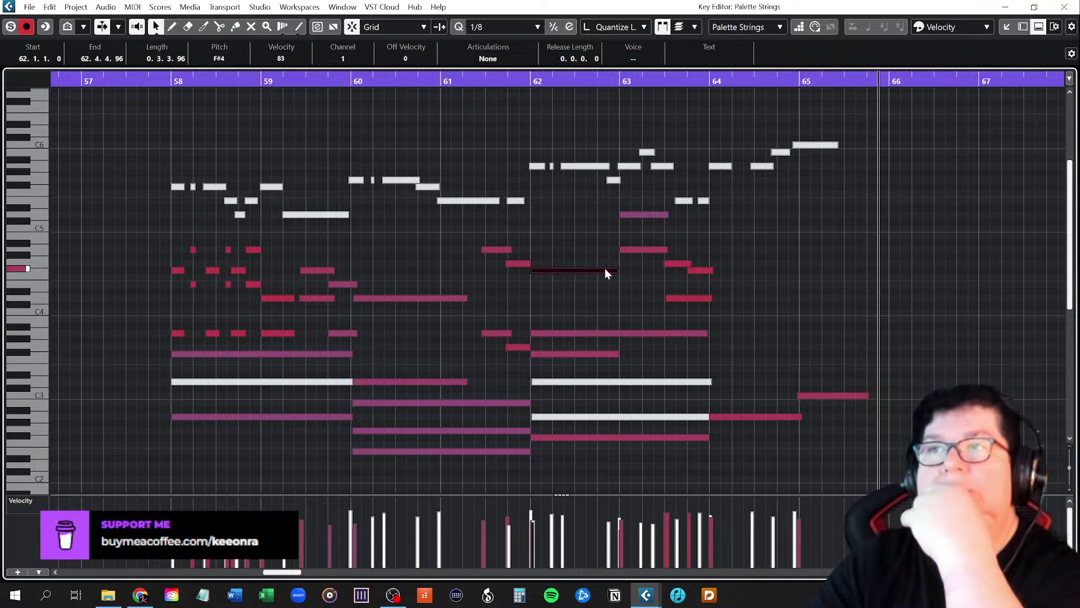
left_click(645, 215)
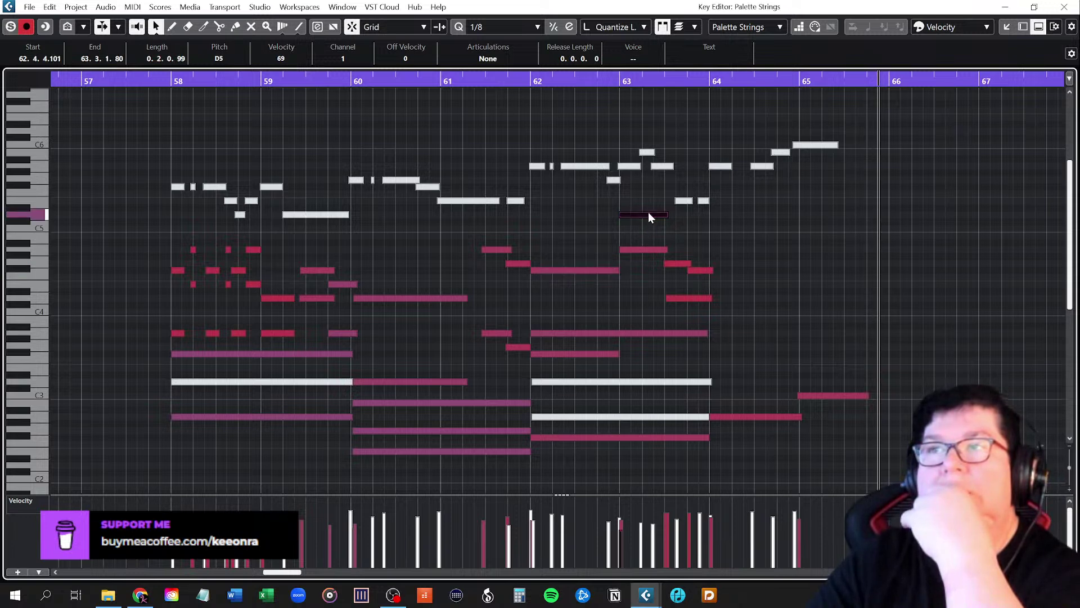
left_click(678, 264)
left_click(701, 272)
left_click(643, 250)
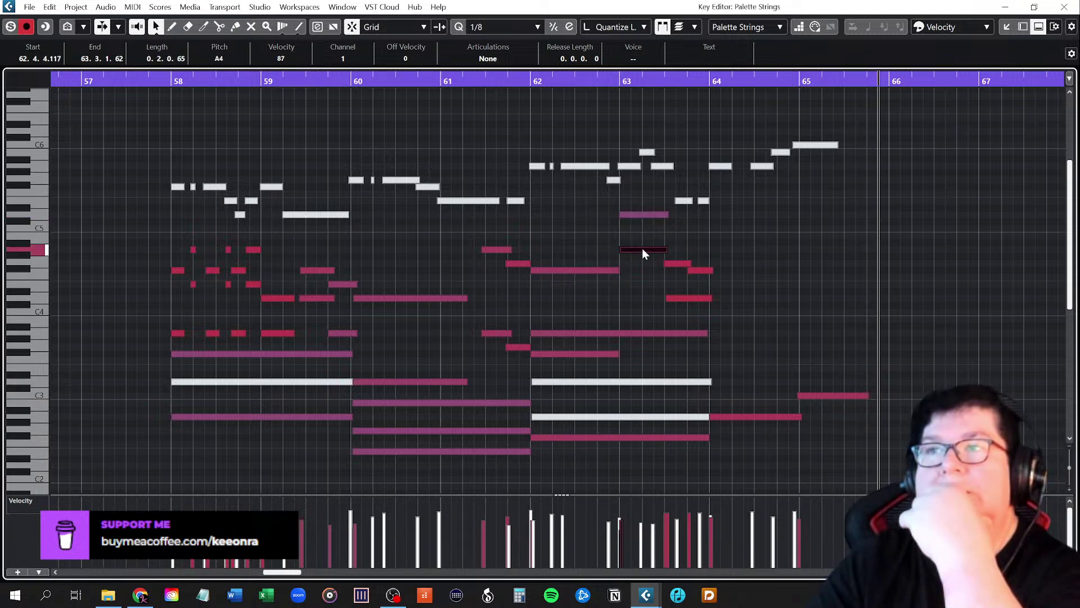
left_click(680, 298)
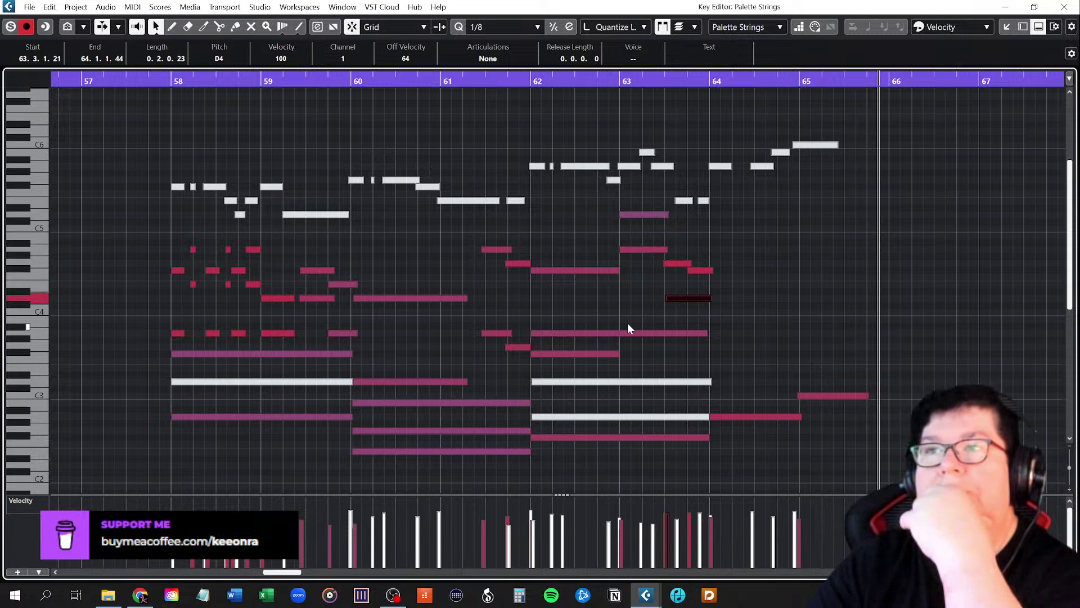
Shorten the A3 note in bar 62 so it ends at 63.1.1.0, lasting one bar
left_click(592, 333)
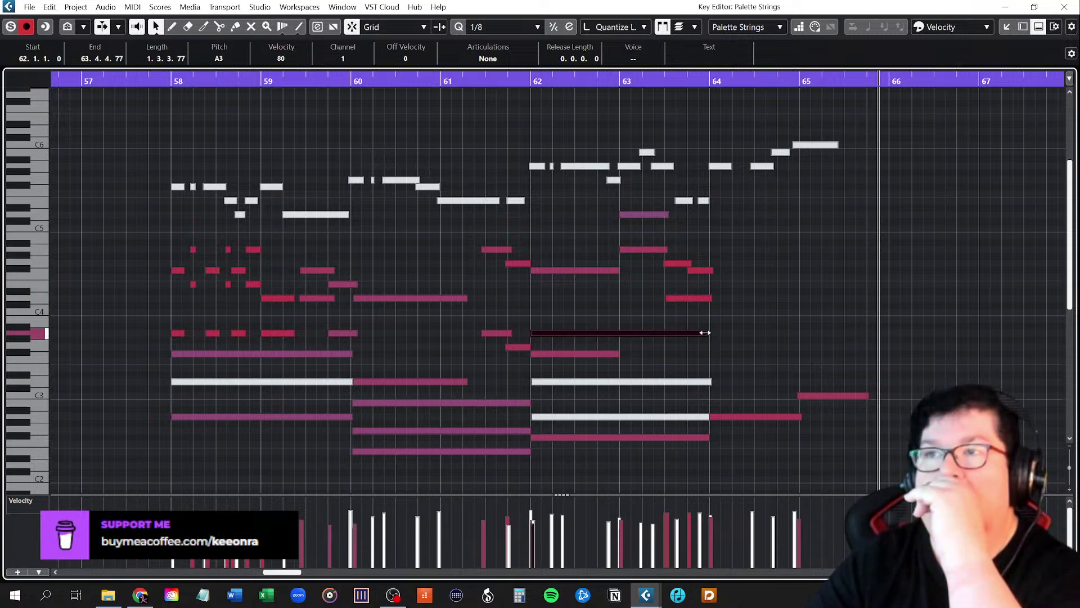
left_click_drag(705, 332, 620, 333)
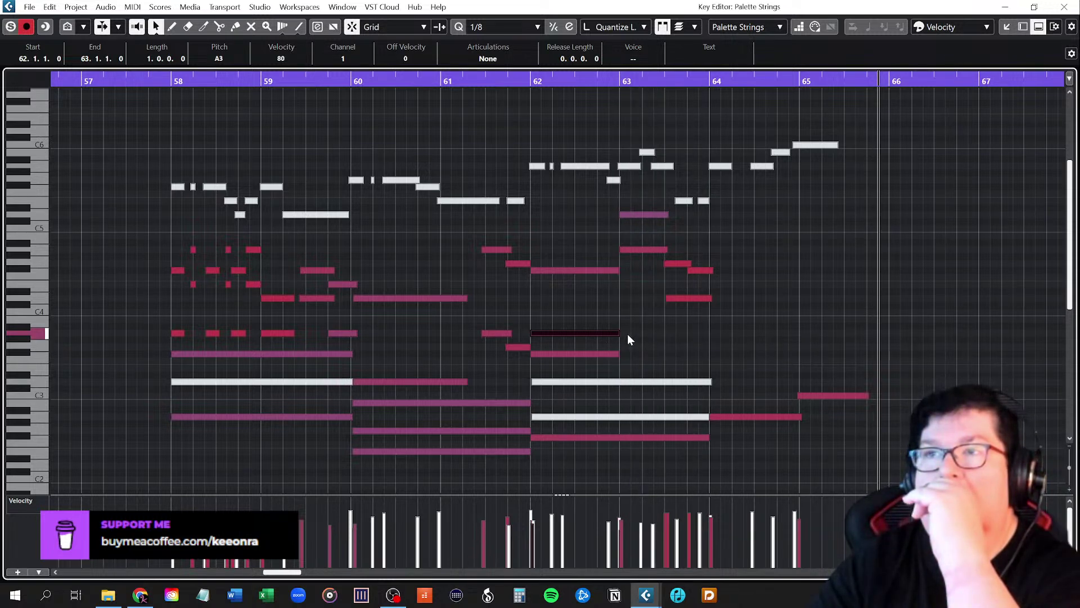
Listen through both voices in bars 62 and 63 again, ending the middle line A3, A4, D4, and clear the selection
left_click(590, 271)
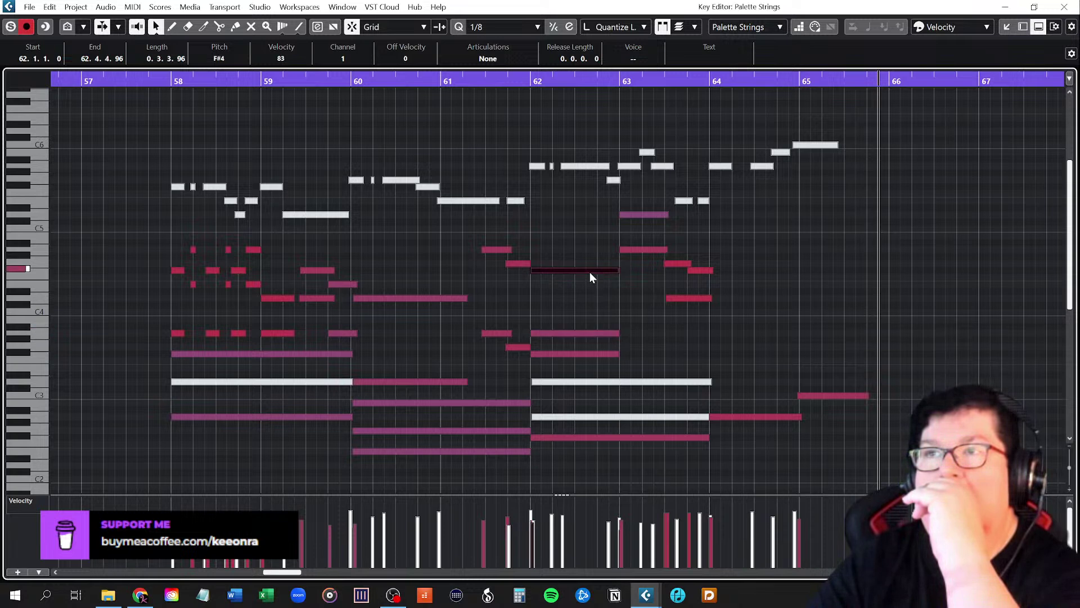
left_click(641, 214)
left_click(674, 256)
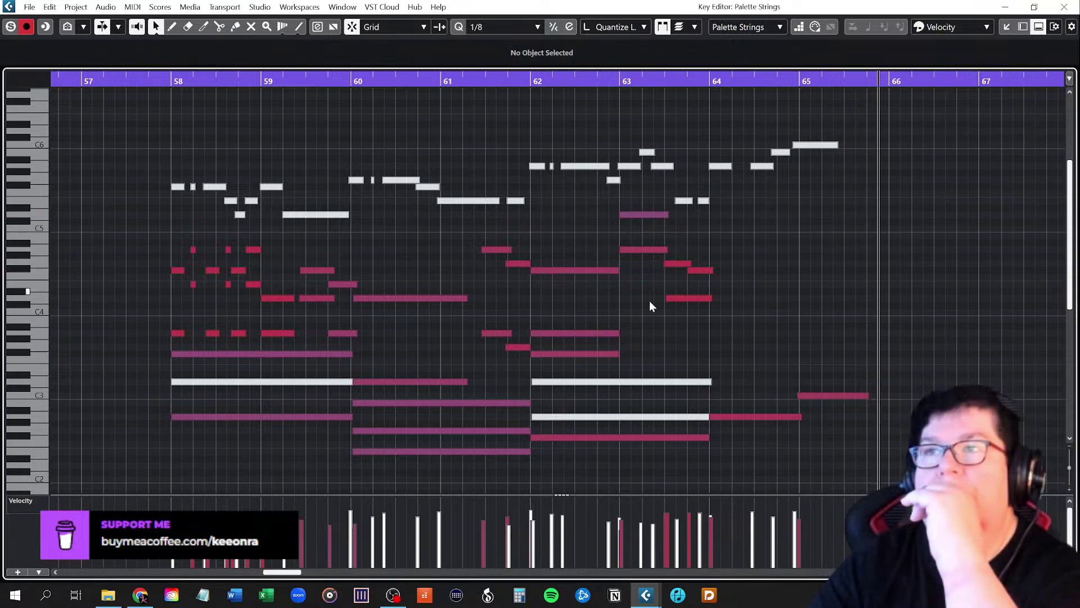
left_click(700, 271)
left_click(602, 333)
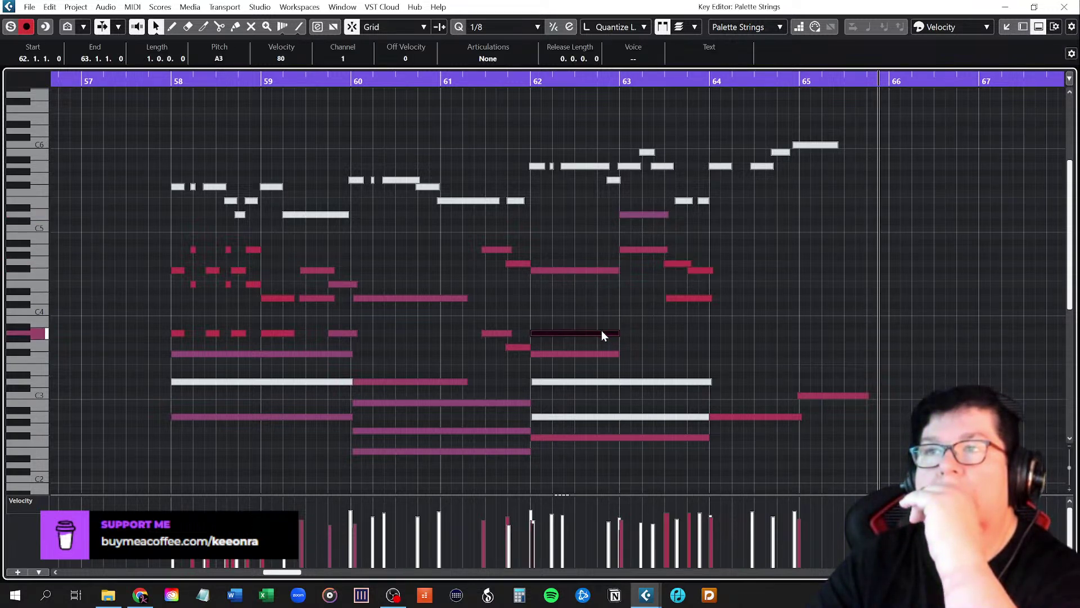
left_click(637, 248)
left_click(683, 298)
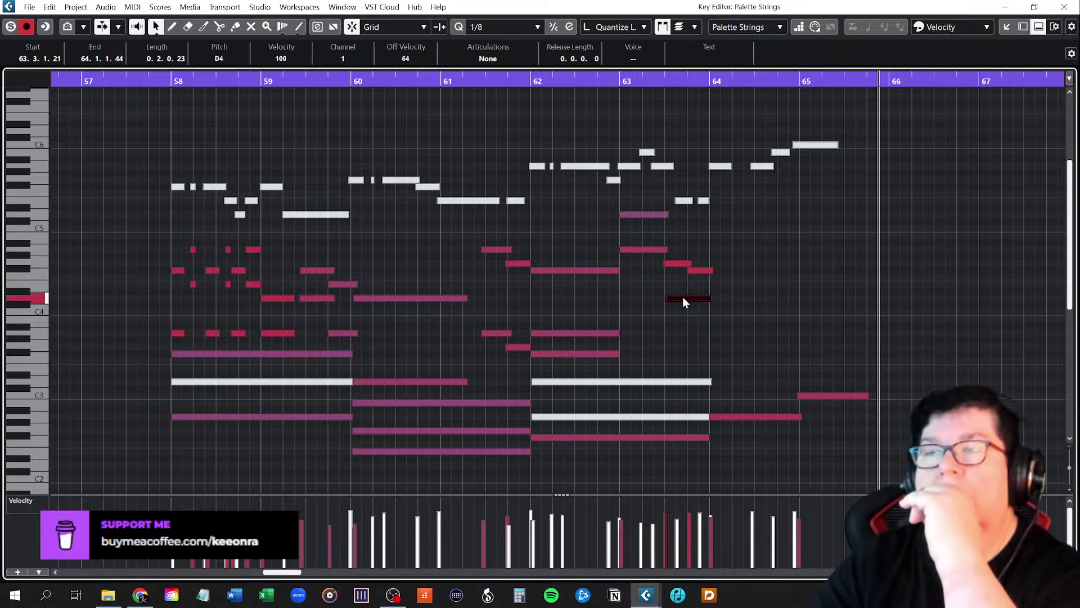
left_click(691, 329)
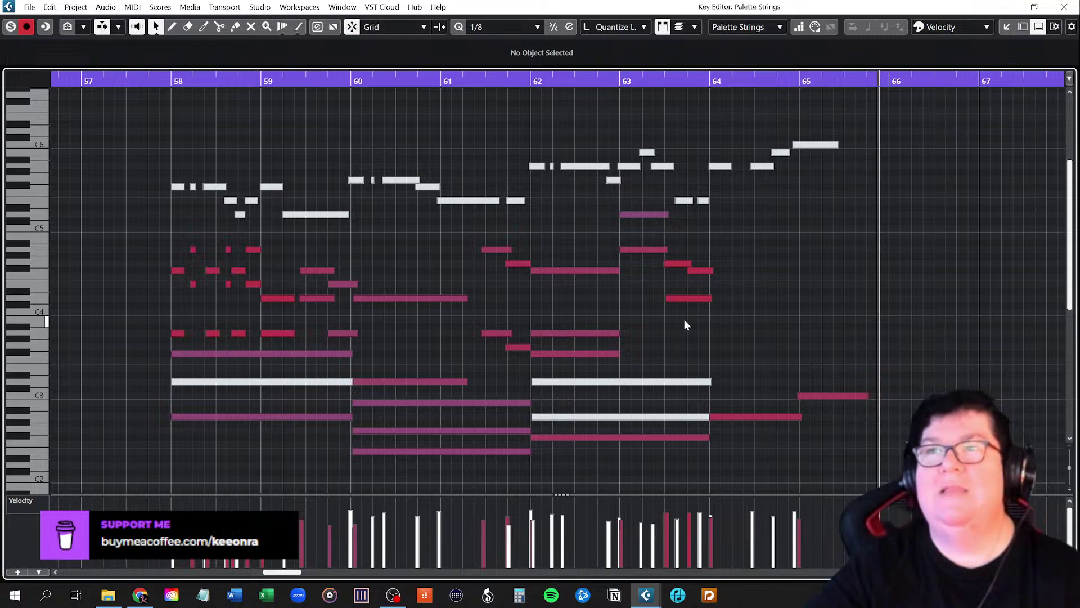
Check the F#4 to D5 leap against the A3, A4, D4 line in bars 62 and 63
scroll(684, 319, "down", 5)
scroll(685, 320, "up", 5)
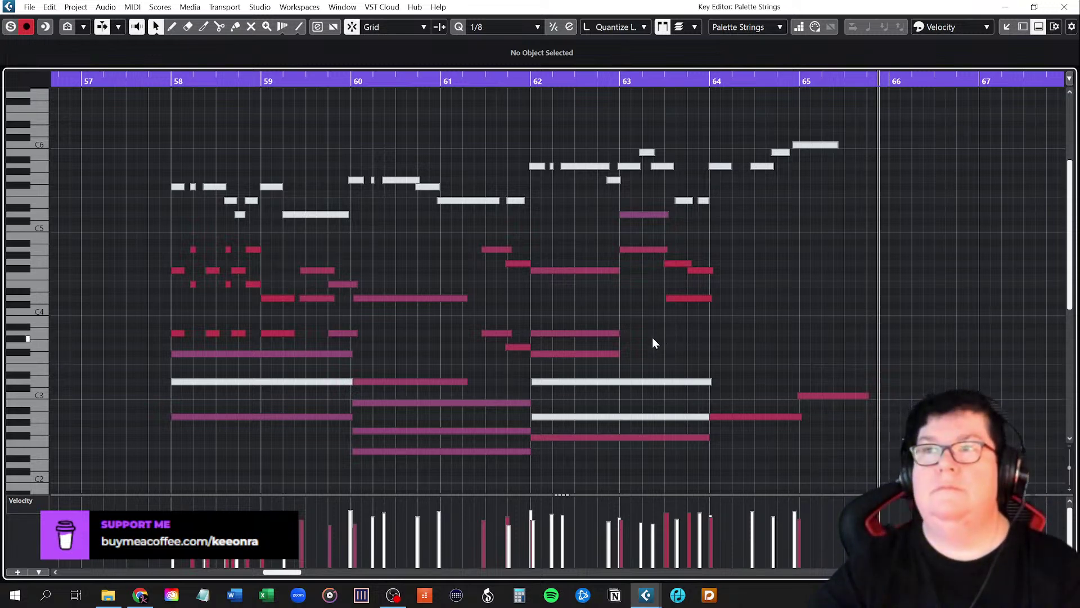
left_click(572, 270)
left_click(639, 220)
left_click(644, 218)
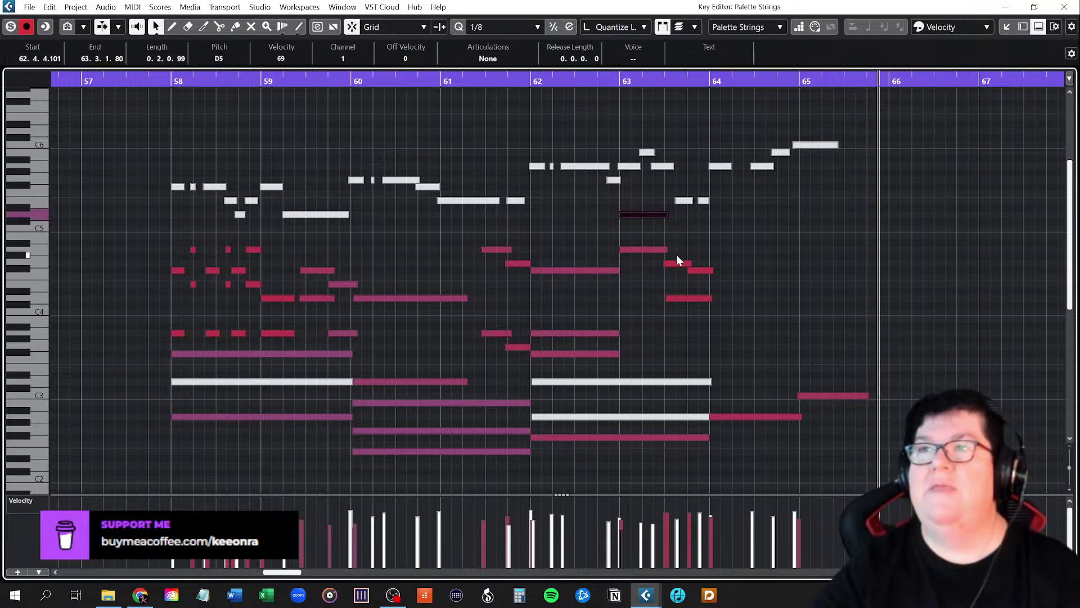
left_click(592, 332)
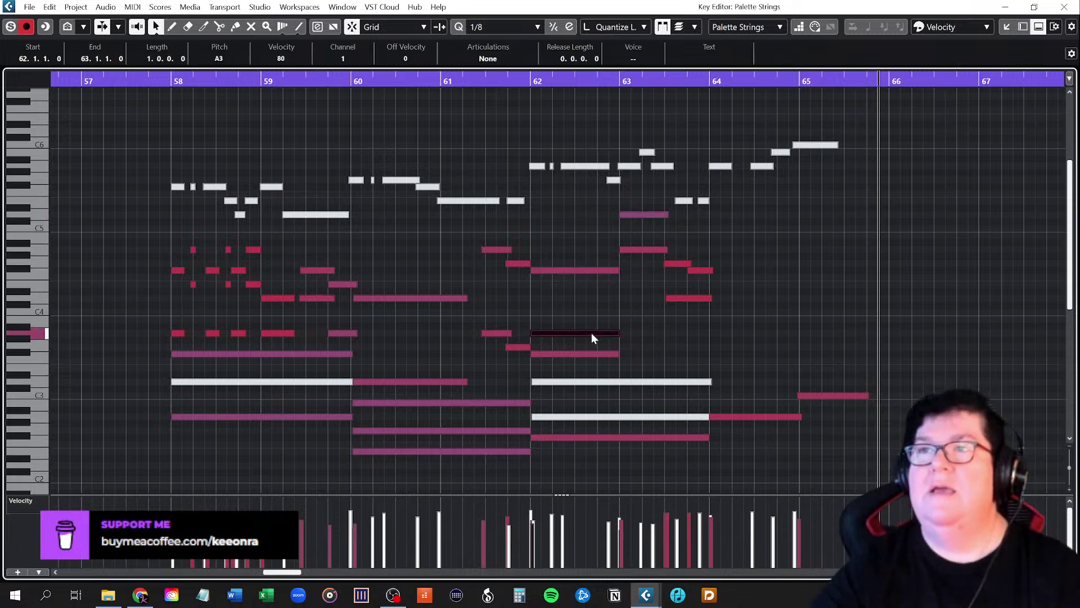
left_click(636, 251)
left_click(678, 298)
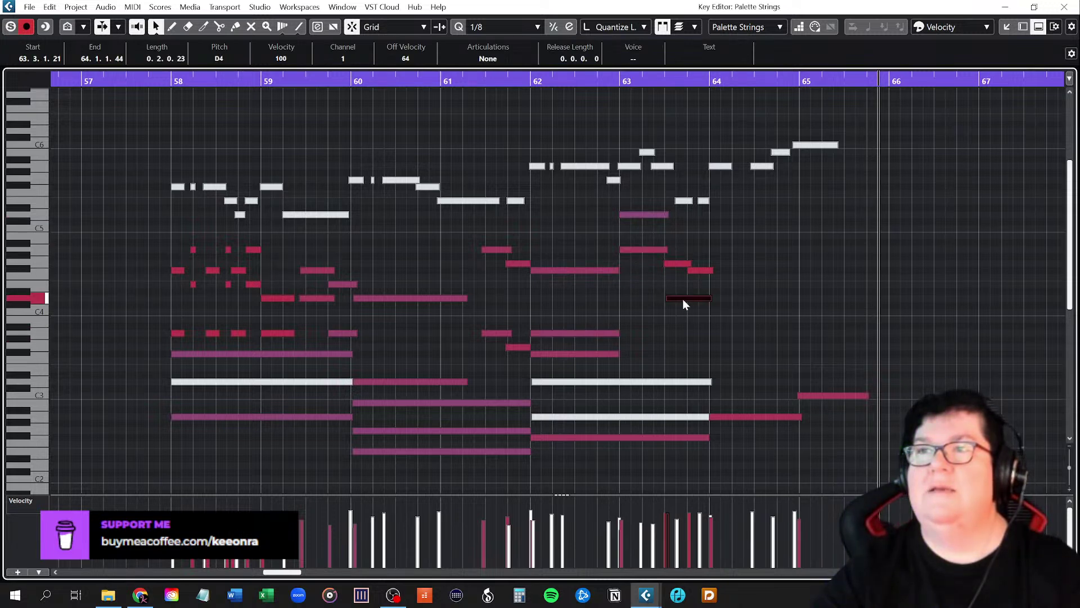
Lengthen the F#3 note in bar 62 to two bars so it ends at 64.1.1.0, and deselect it
left_click(600, 353)
scroll(646, 353, "down", 3)
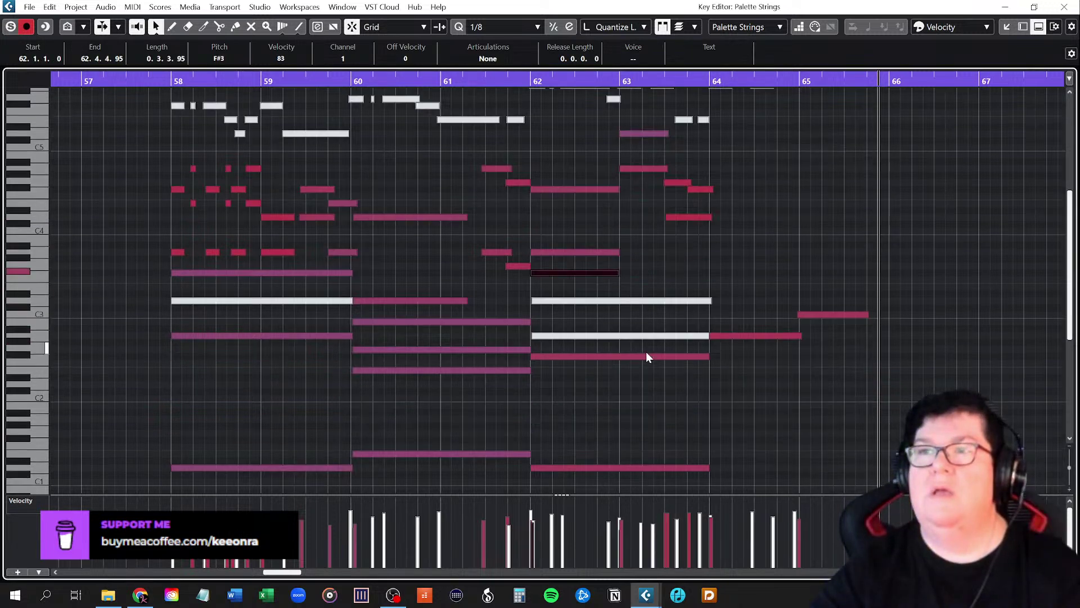
scroll(646, 352, "down", 3)
scroll(645, 352, "up", 6)
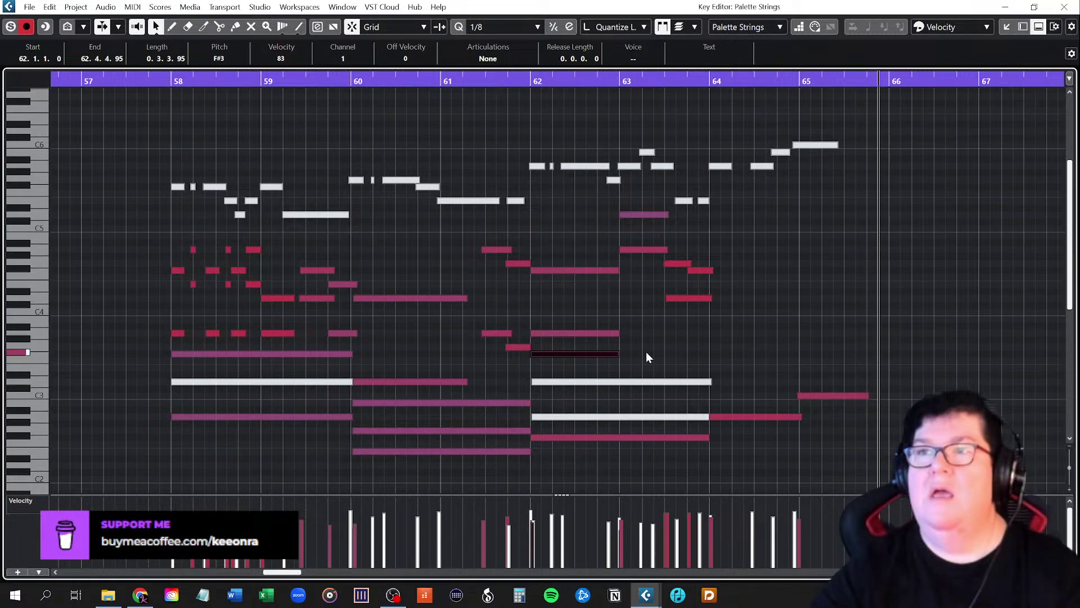
left_click_drag(620, 354, 708, 356)
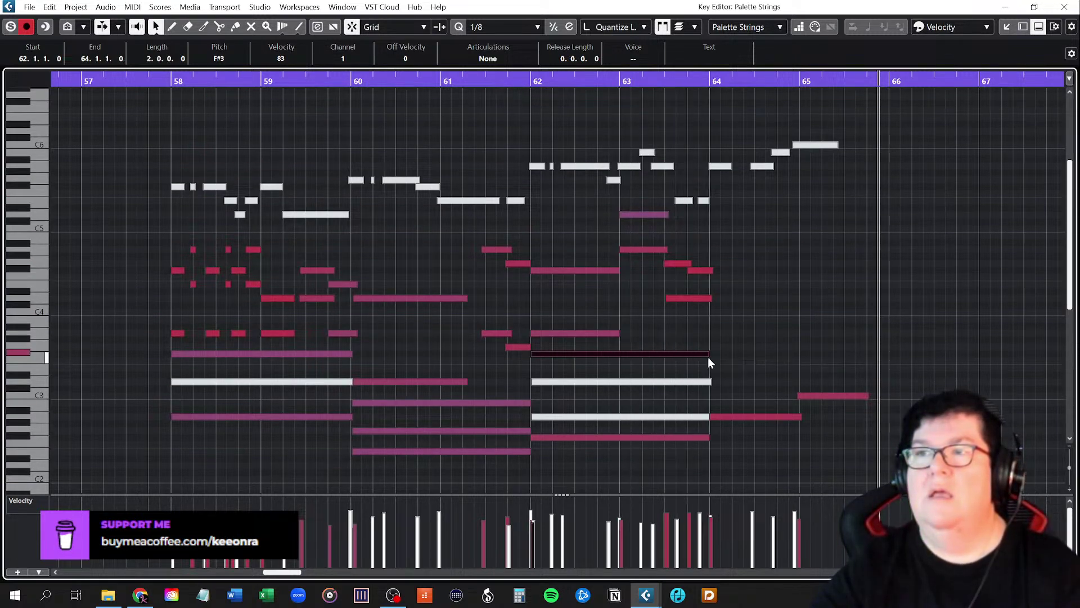
left_click(666, 365)
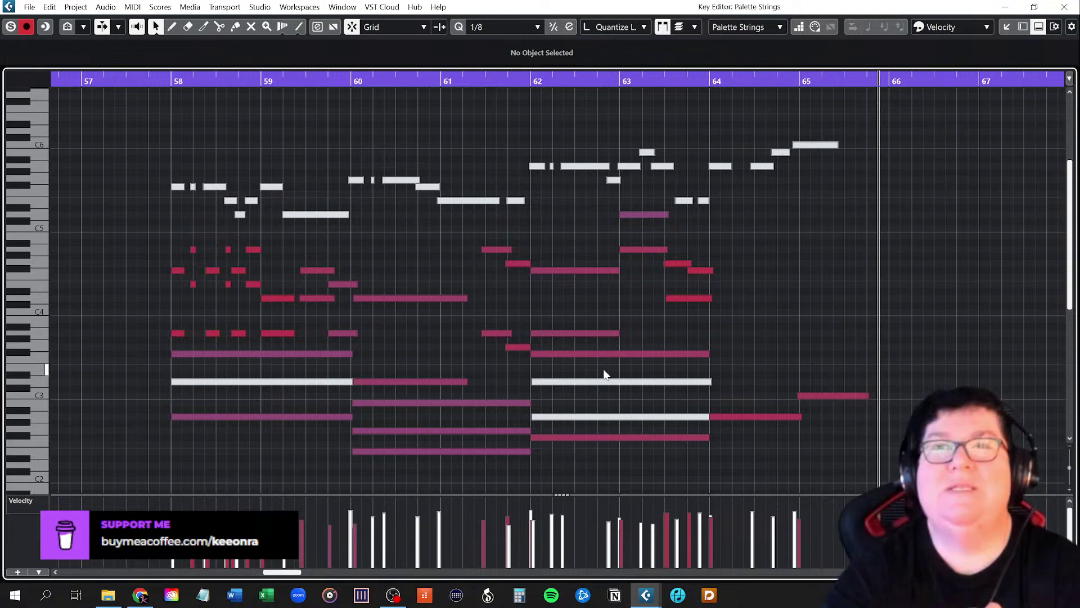
Play the strings passage from bar 58 through bar 65, and return the playhead to bar 58
left_click(183, 81)
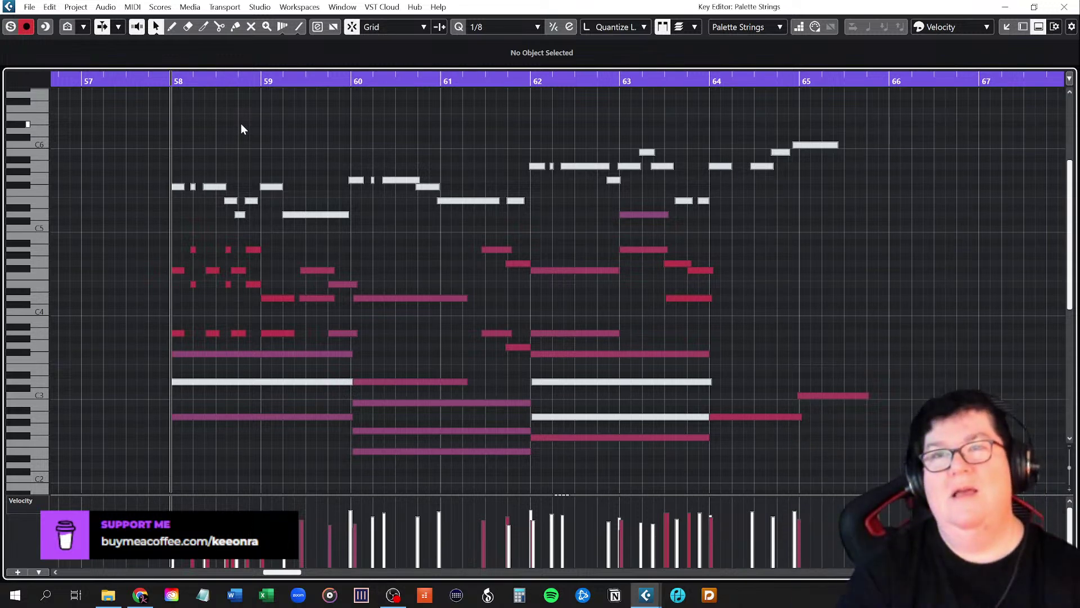
key("space")
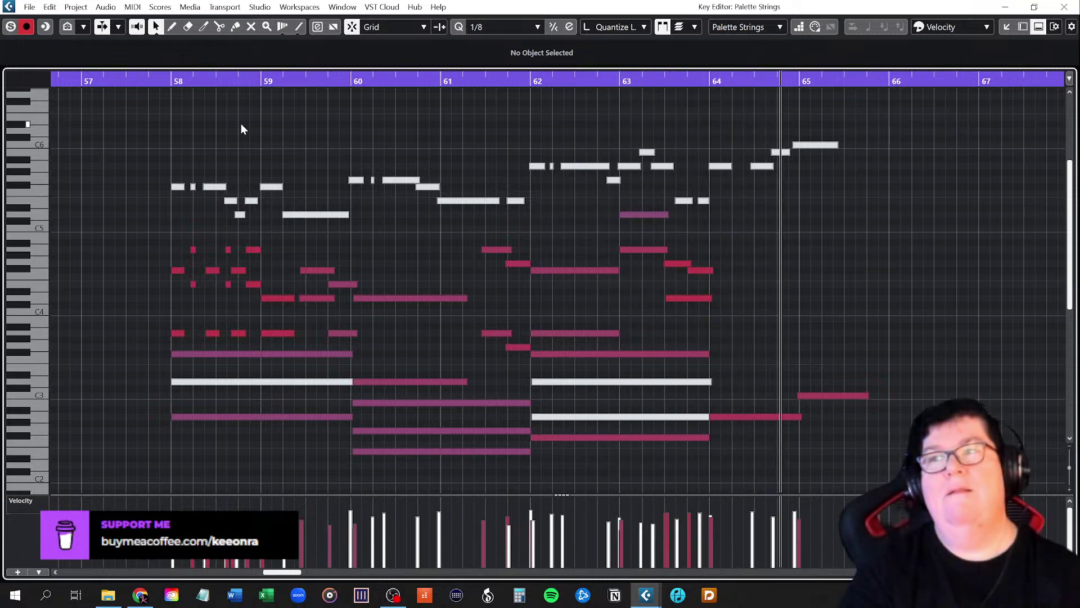
key("space")
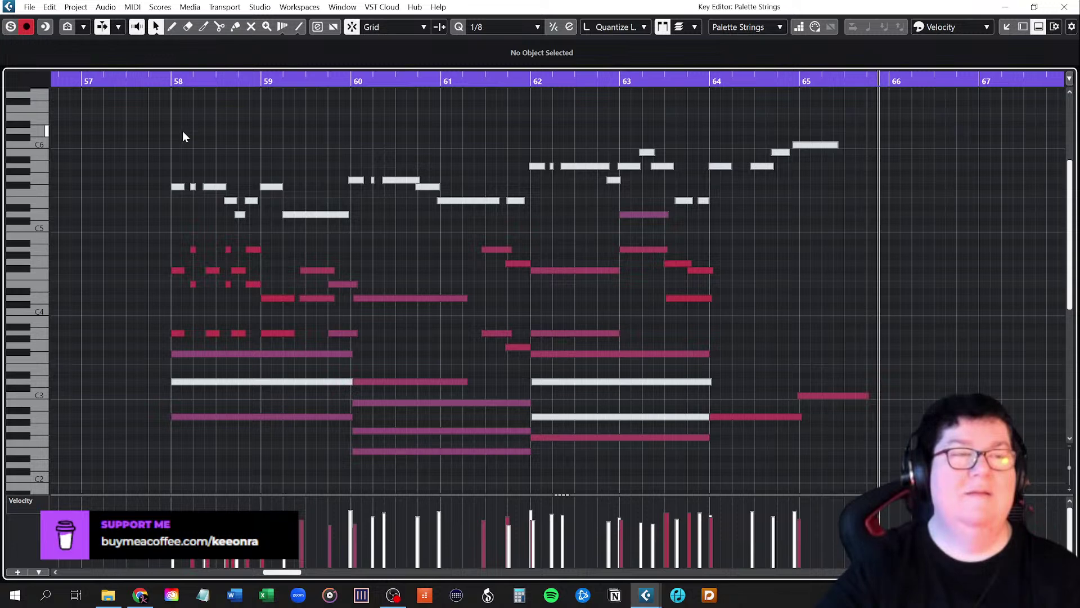
left_click(174, 82)
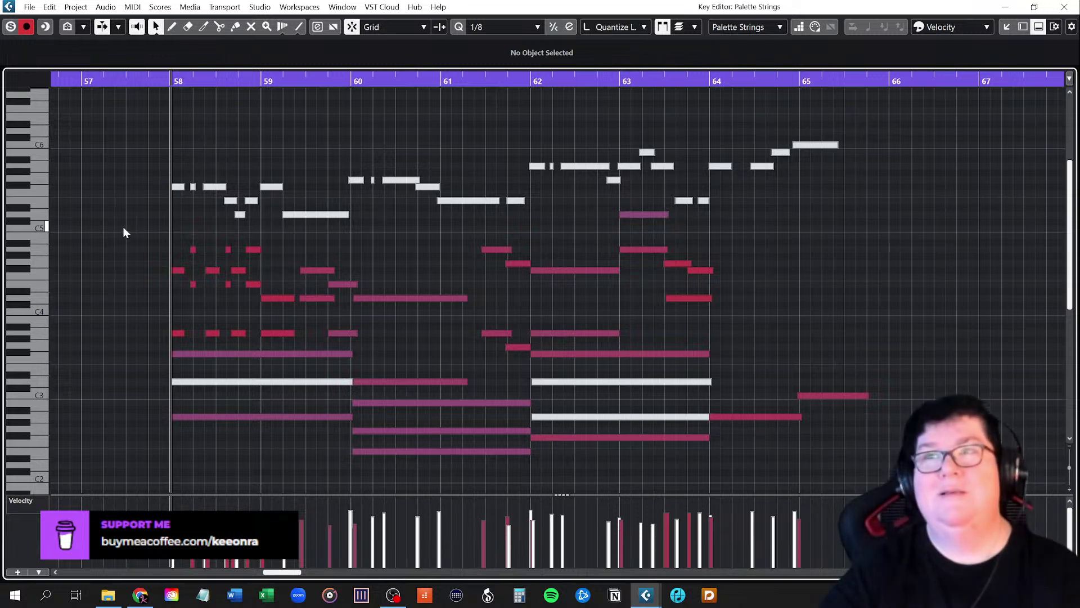
Examine how the voices are stacked in bars 58 to 65, from the melody down to the lowest bass notes
scroll(123, 227, "down", 6)
scroll(122, 228, "up", 6)
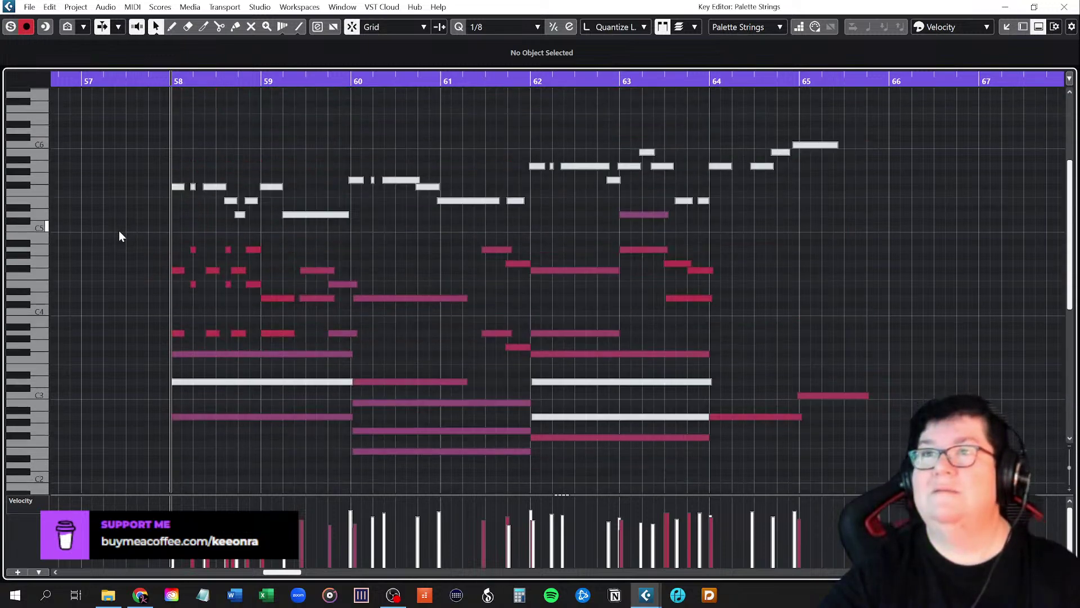
scroll(118, 235, "down", 4)
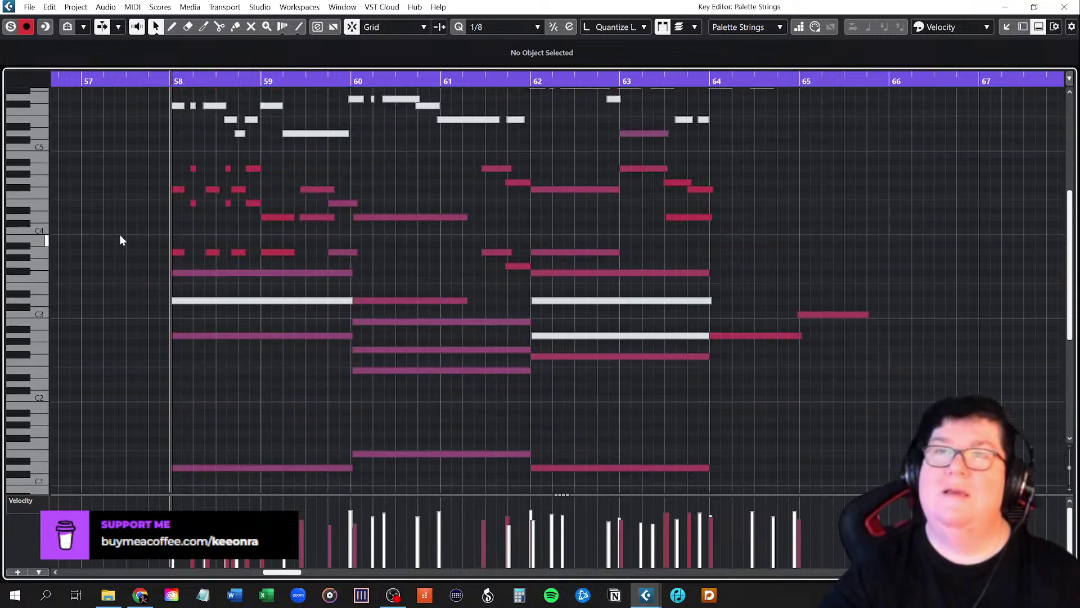
scroll(121, 234, "down", 2)
scroll(121, 234, "up", 2)
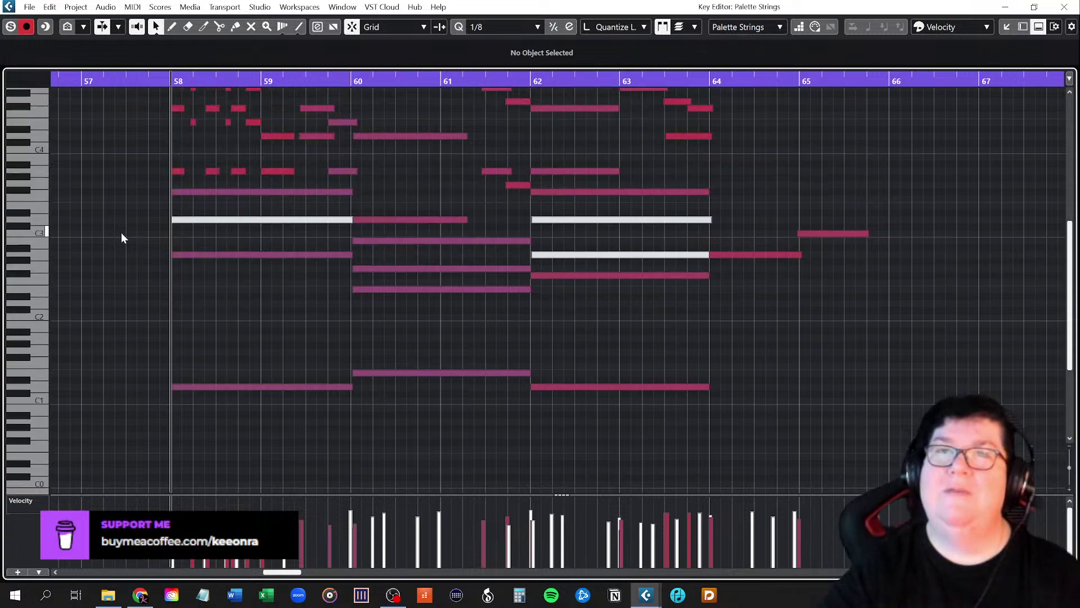
scroll(121, 234, "up", 2)
scroll(121, 235, "up", 2)
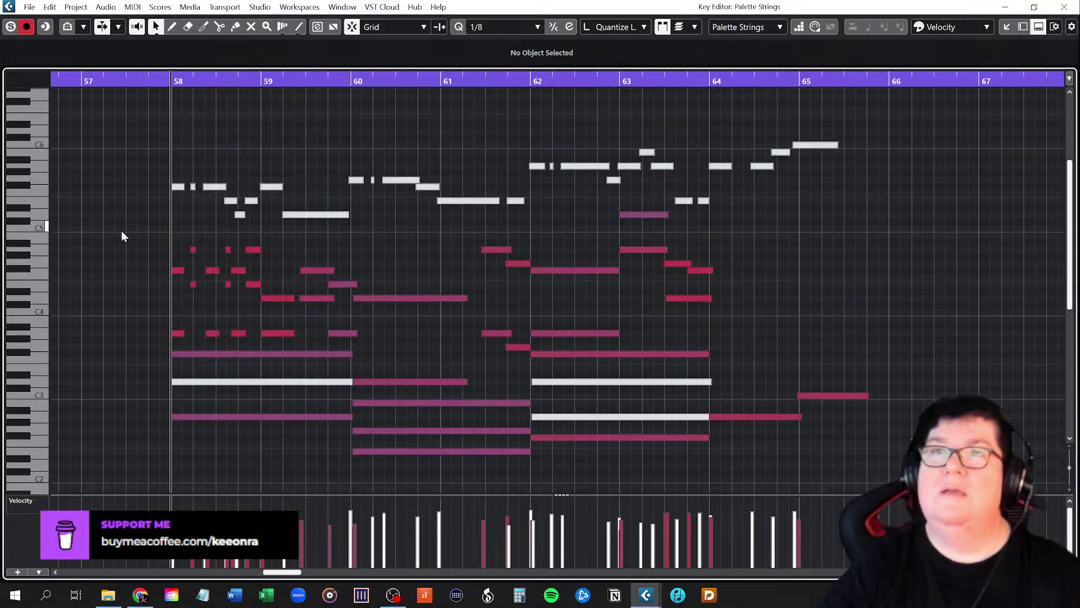
scroll(121, 234, "down", 2)
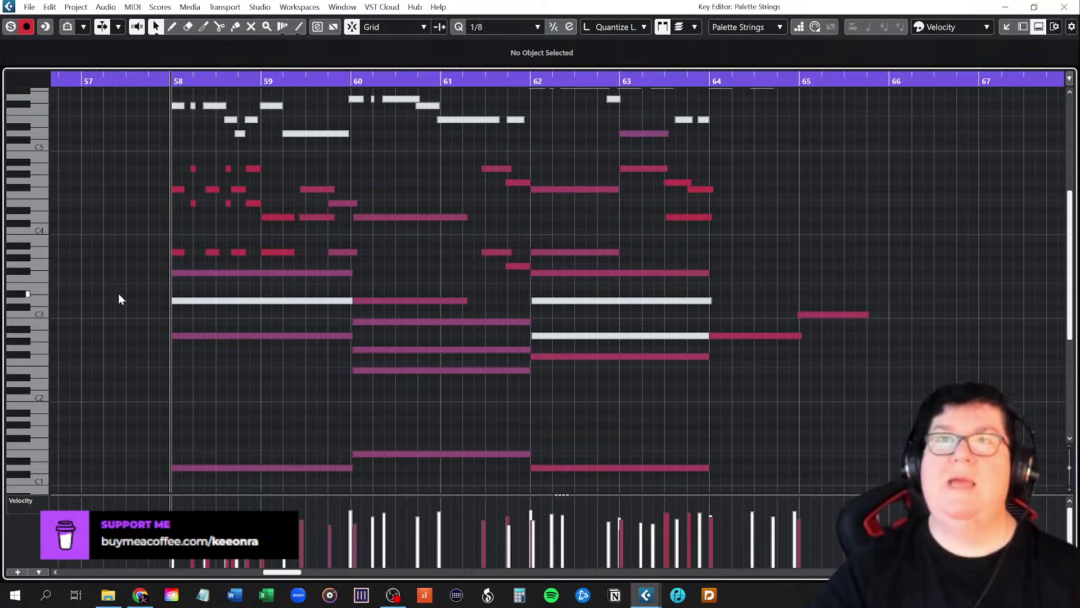
scroll(120, 304, "down", 3)
scroll(120, 308, "up", 6)
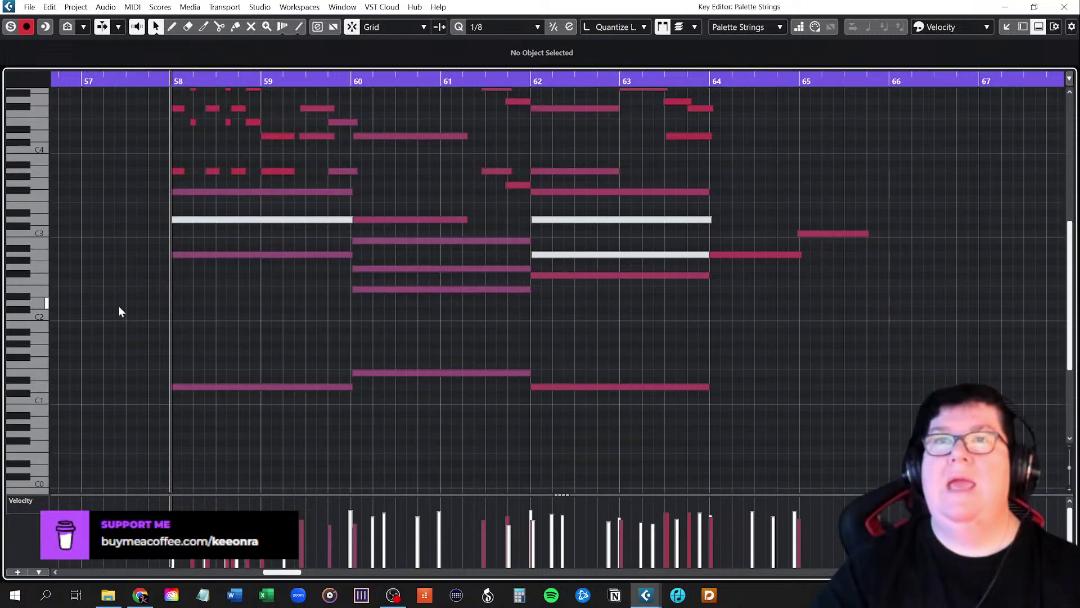
scroll(119, 312, "down", 3)
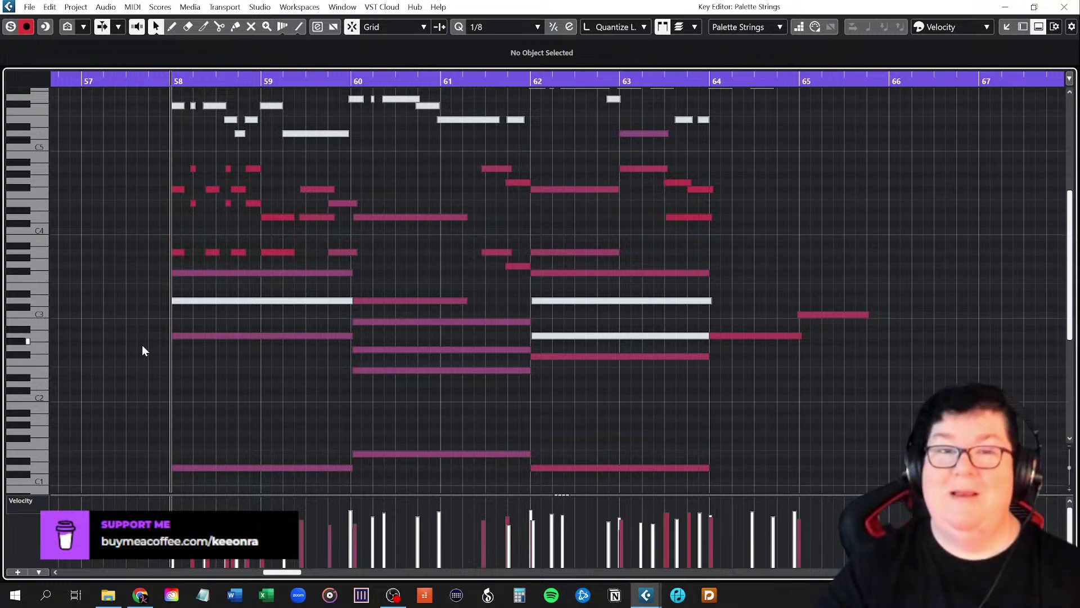
scroll(150, 362, "down", 3)
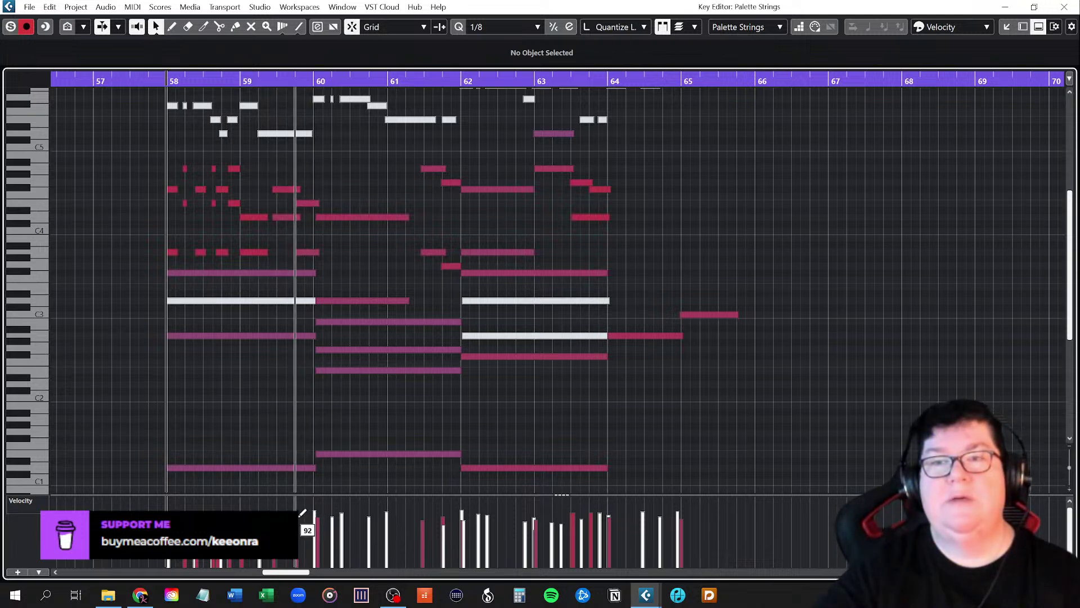
right_click(99, 401)
left_click(99, 403)
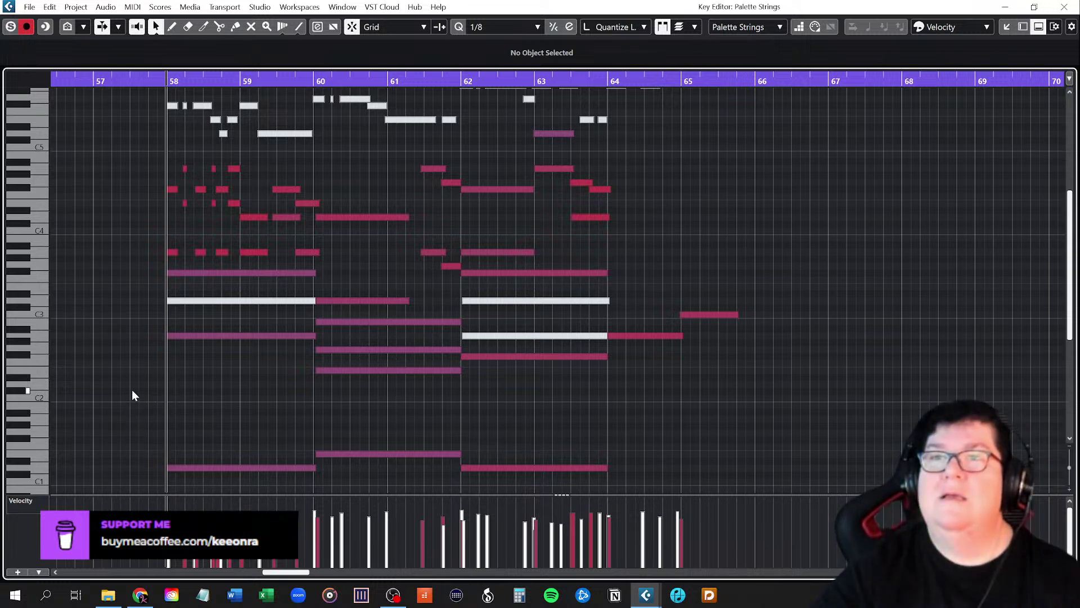
Audition the notes of the bar 60 chord one by one, from the lowest bass note up to D3
scroll(133, 396, "up", 2)
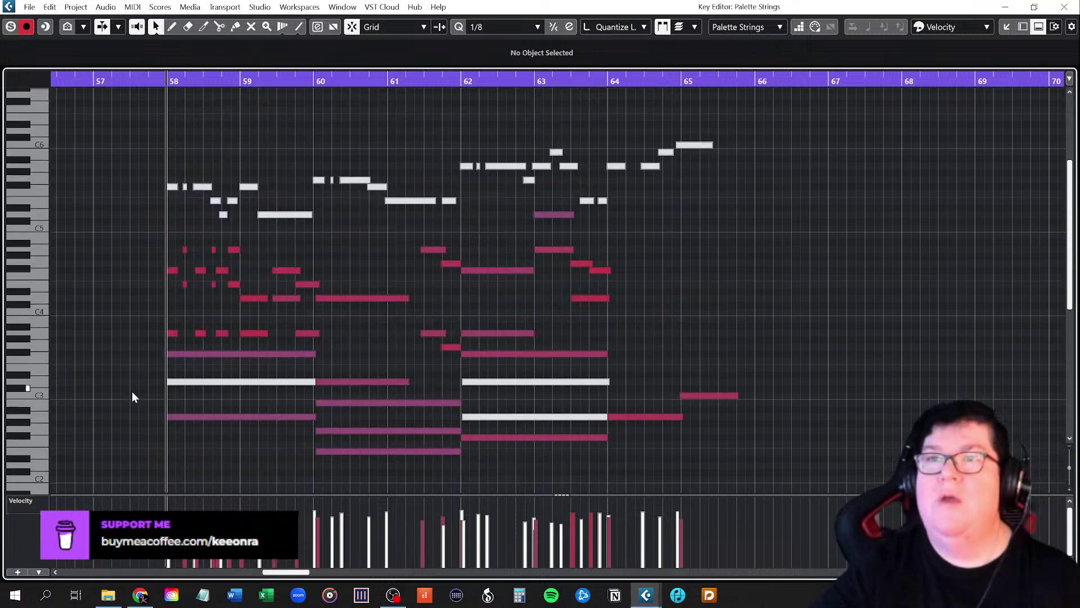
scroll(133, 397, "down", 2)
scroll(135, 394, "down", 2)
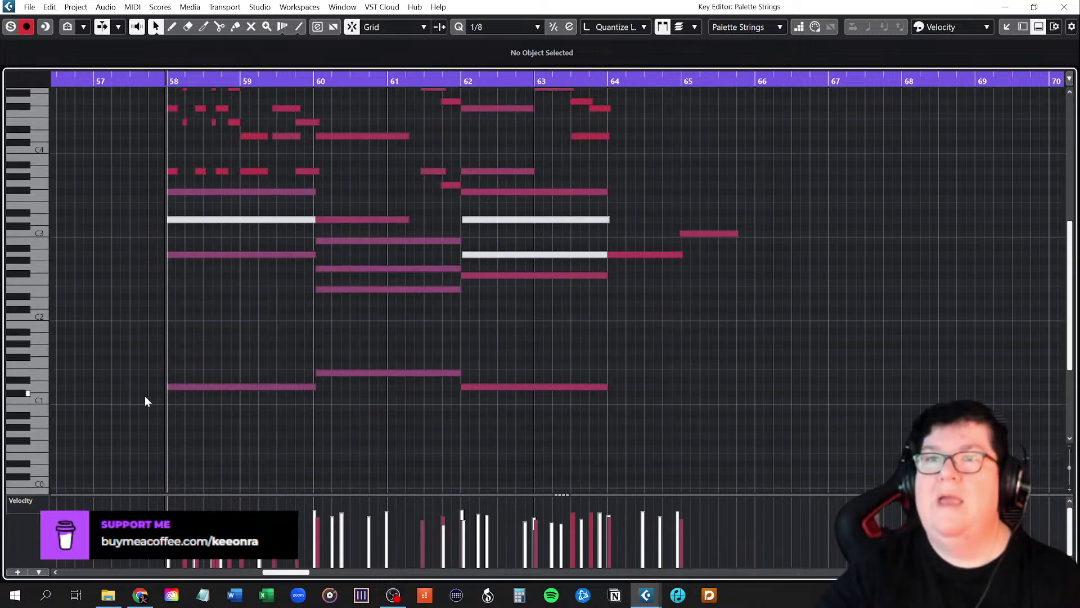
left_click(382, 371)
left_click_drag(381, 372, 373, 288)
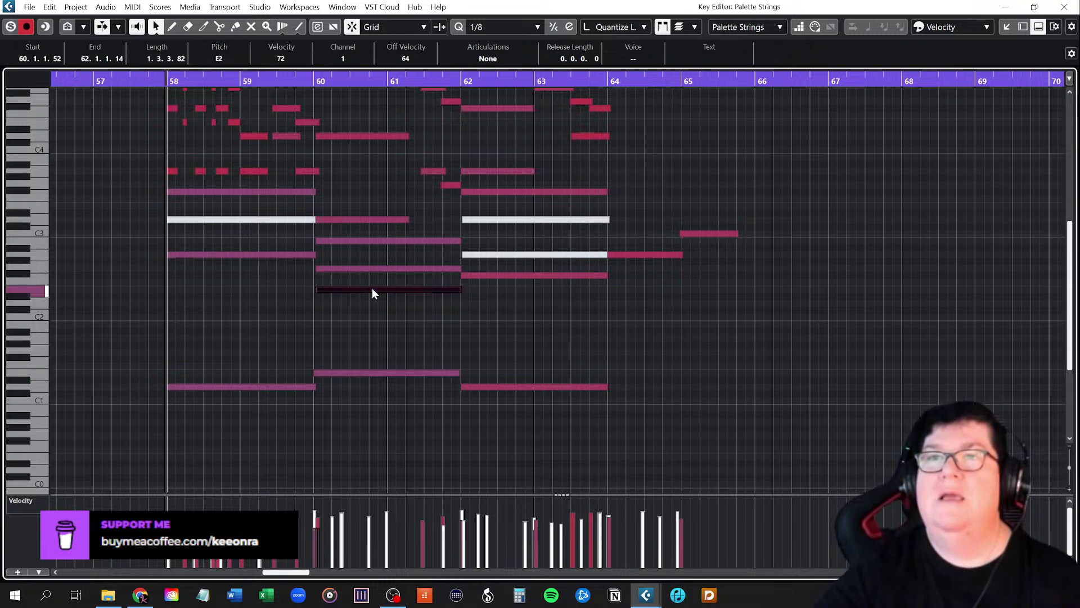
left_click(371, 268)
scroll(360, 336, "up", 2)
left_click(355, 320)
left_click(356, 300)
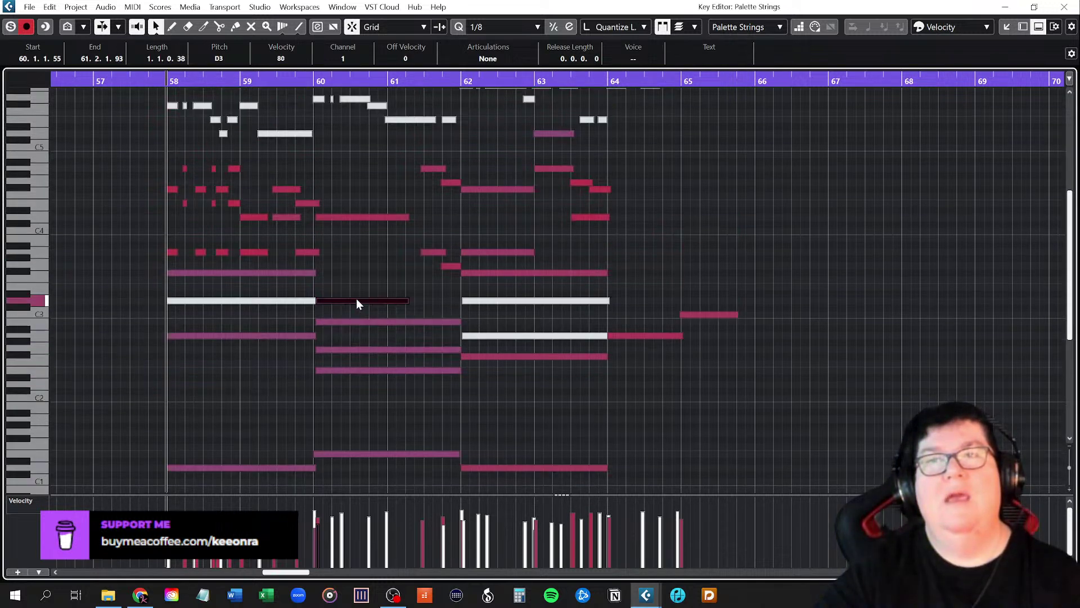
Audition the inner voices in bars 60 and 61, comparing D4 and A4 with the lower D3, A3 and G3 notes
scroll(360, 287, "up", 2)
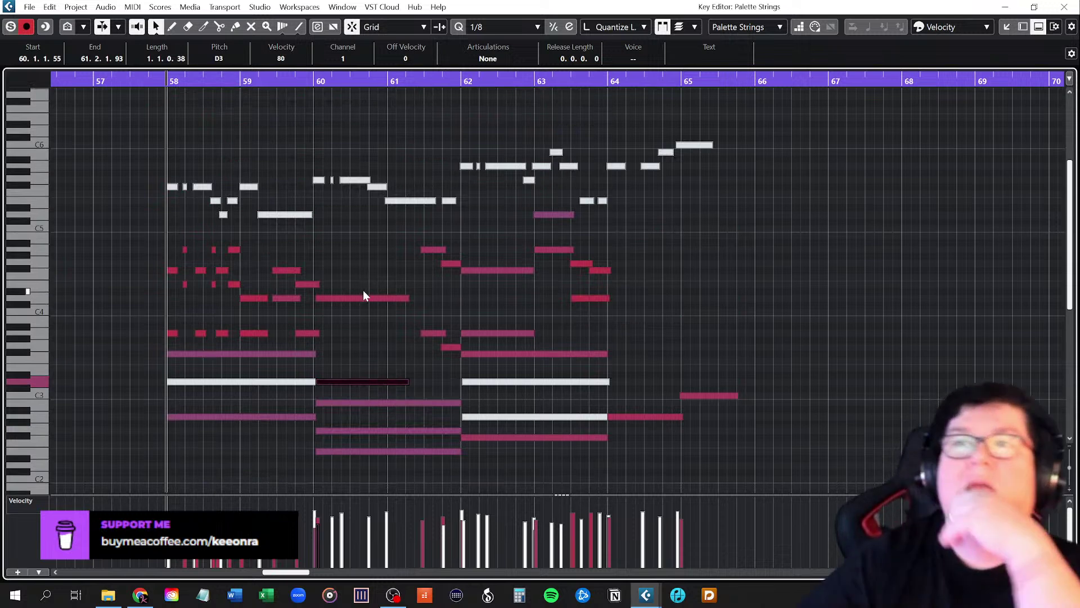
left_click(362, 297)
left_click(432, 245)
left_click(431, 248)
left_click(388, 382)
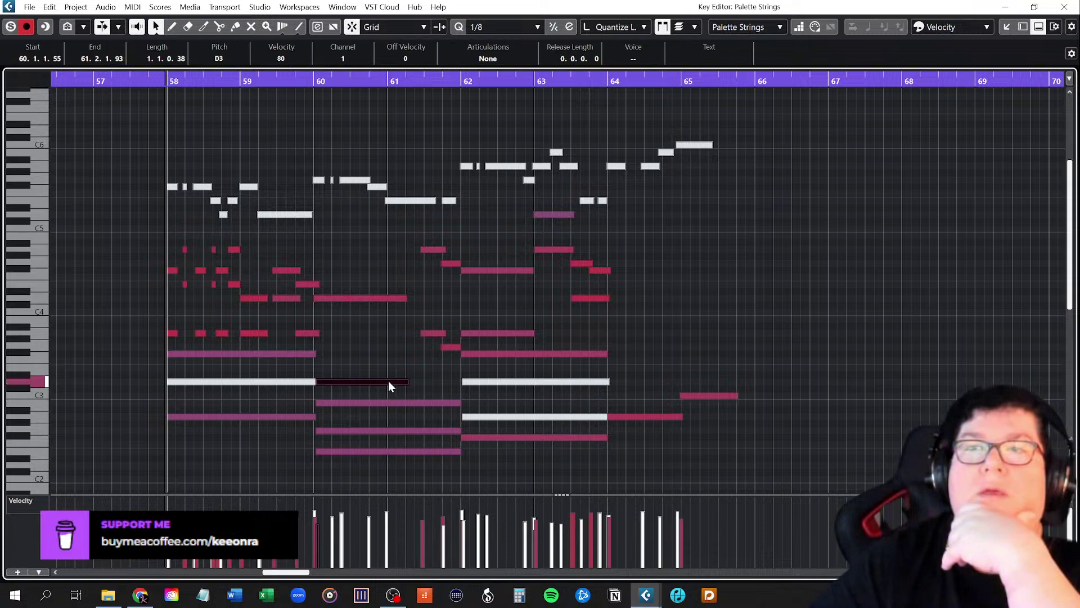
left_click(433, 328)
left_click(434, 333)
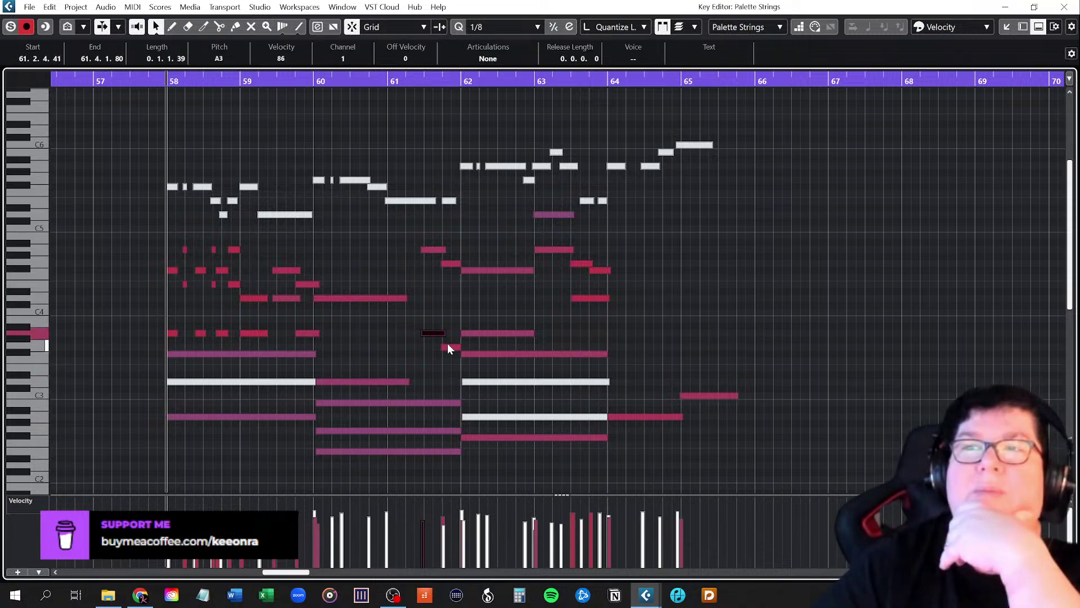
left_click(447, 346)
scroll(447, 345, "up", 3)
scroll(433, 391, "down", 3)
scroll(423, 393, "up", 2)
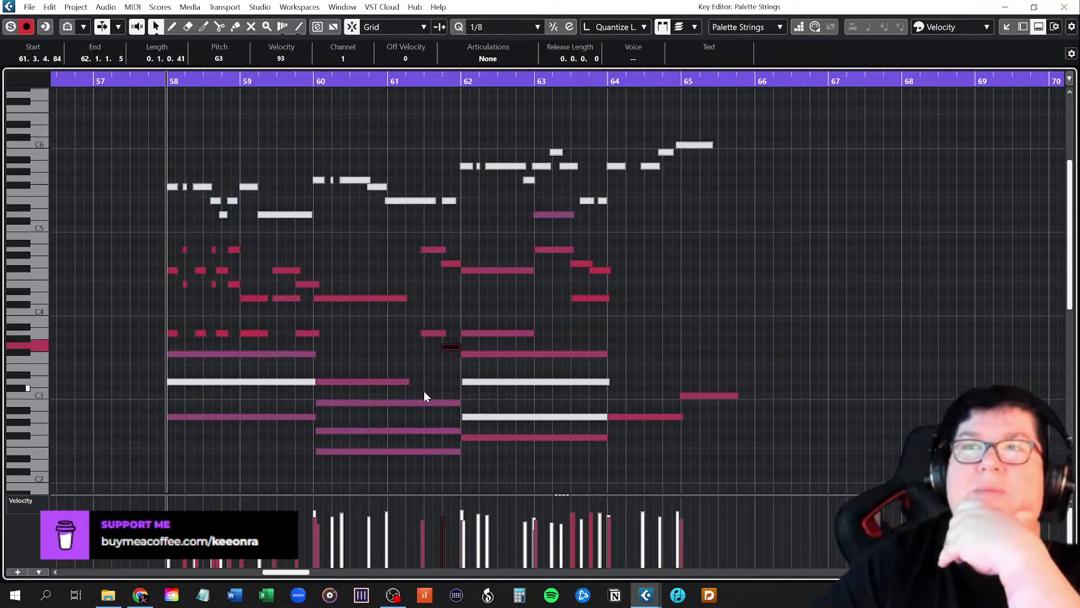
scroll(413, 397, "up", 1)
scroll(402, 397, "down", 3)
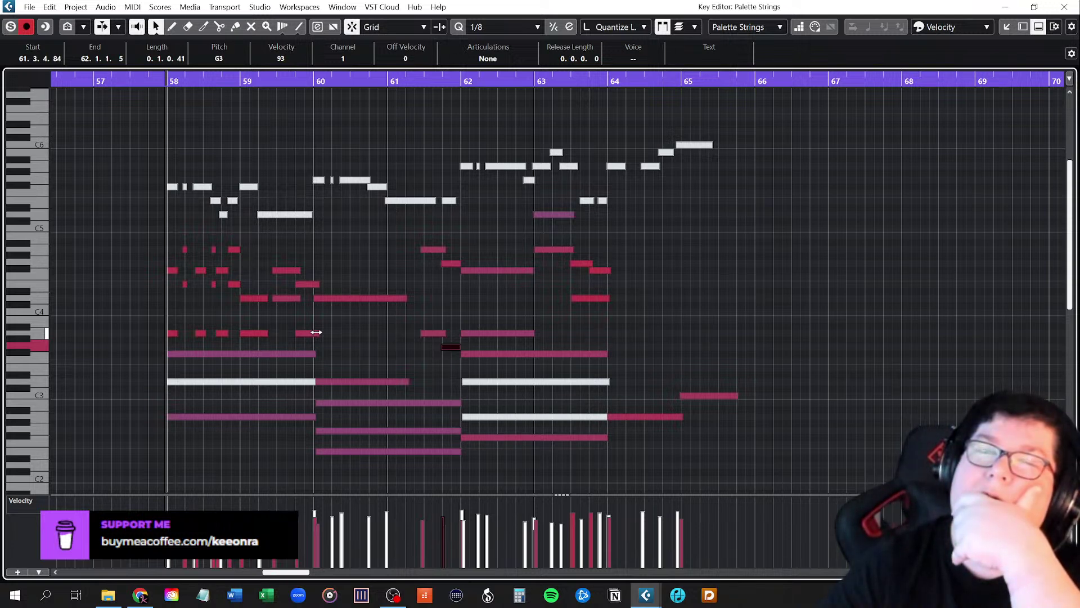
Try the D3 note in bar 60 an octave higher at D4, and return it to D3
left_click(358, 383)
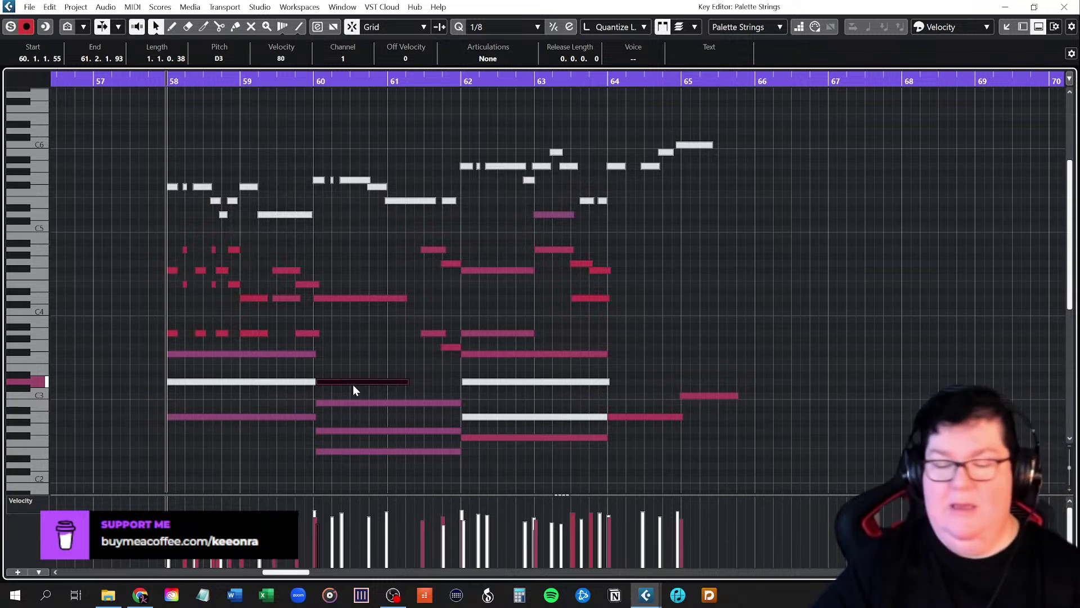
key("shift+Up")
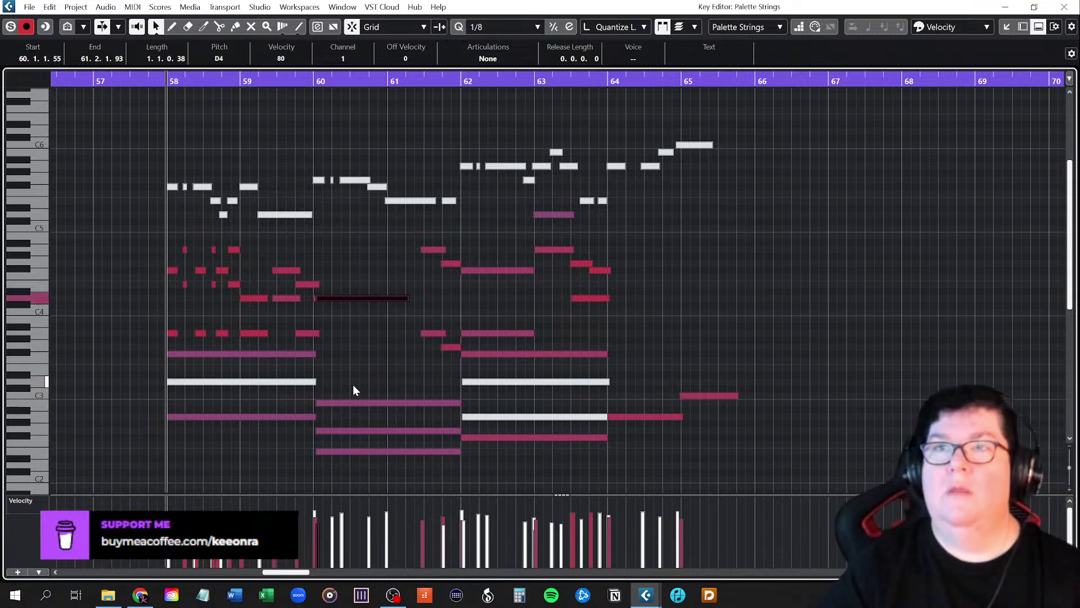
key("shift+Down")
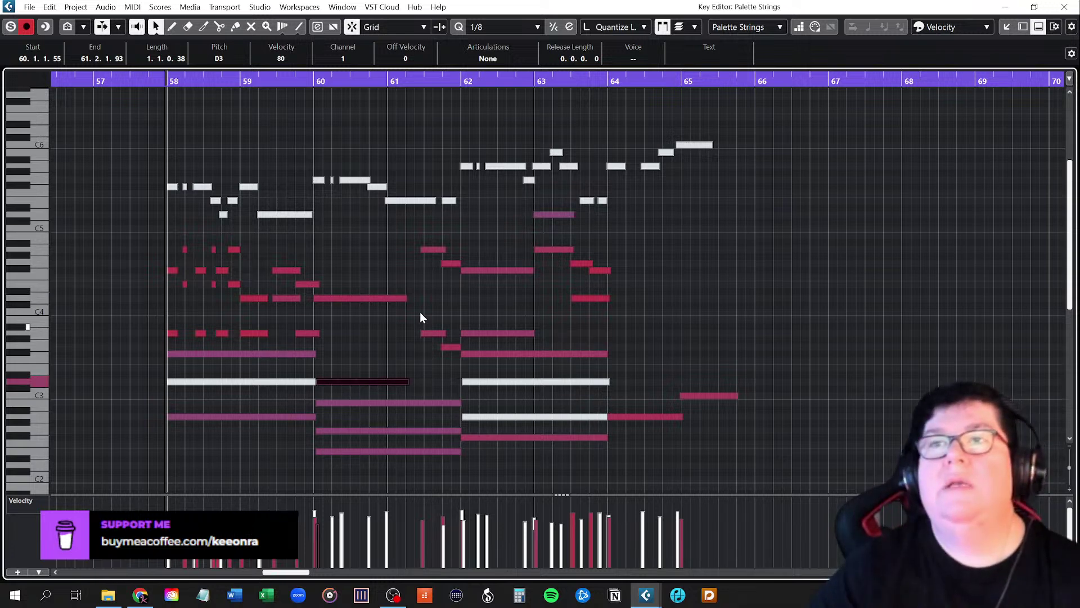
Audition the upper inner line again in bars 60 and 61: A4, G4 and the long D4
left_click(431, 250)
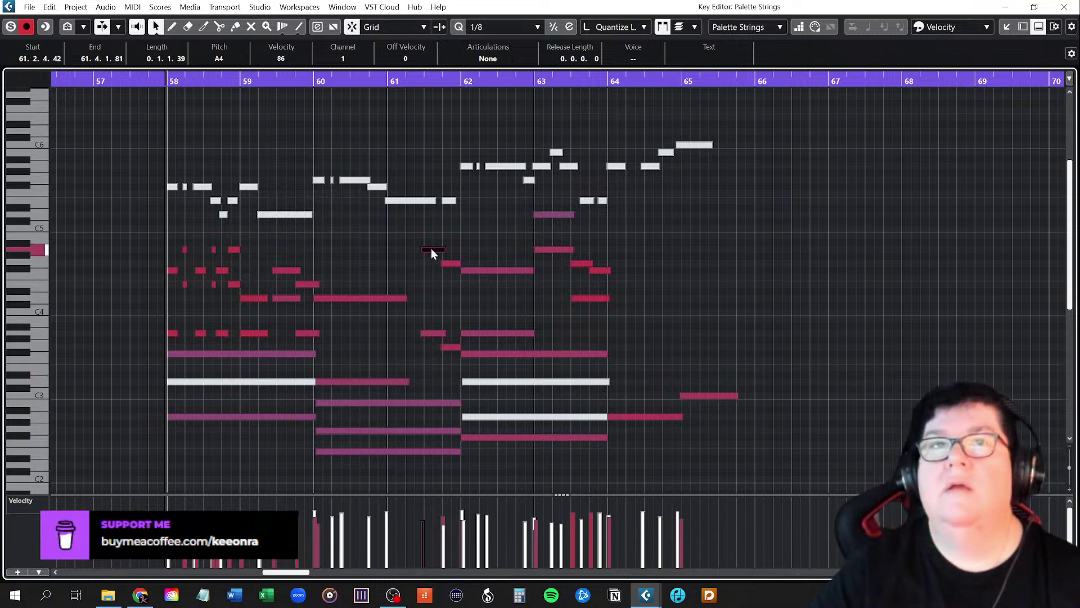
left_click(451, 263)
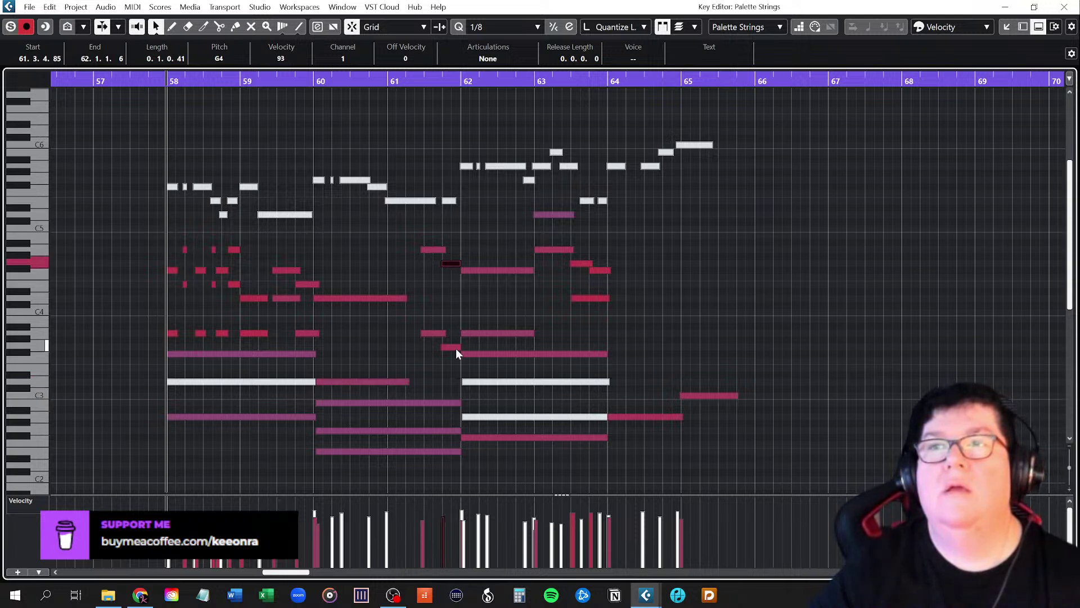
left_click(373, 298)
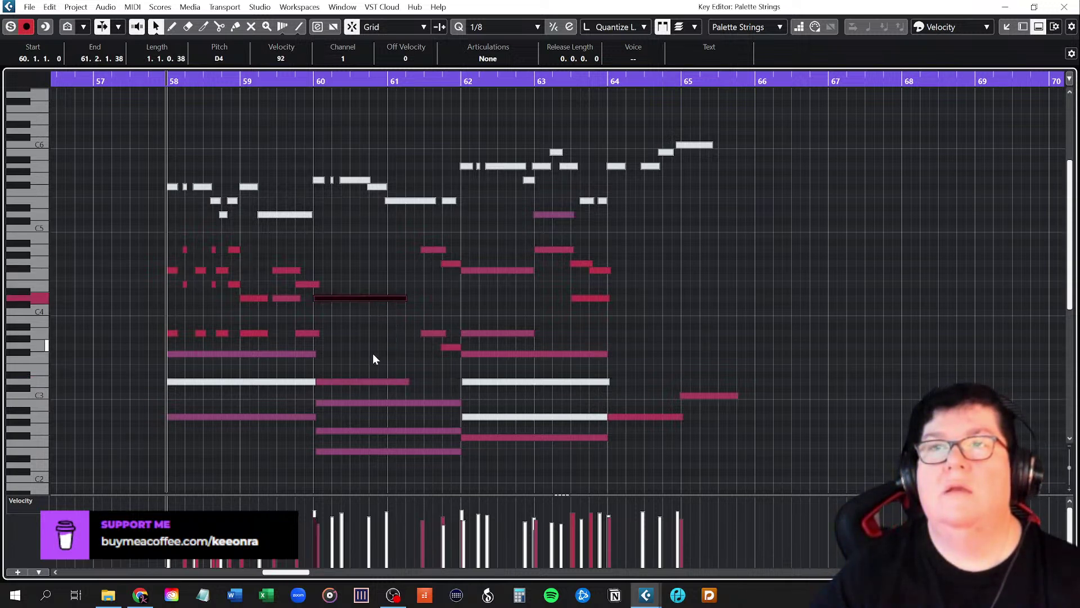
Try raising the D3 note in bar 60 two octaves to D5, and play the passage from bar 58
left_click(360, 382)
key("shift+Up")
key("shift+Up")
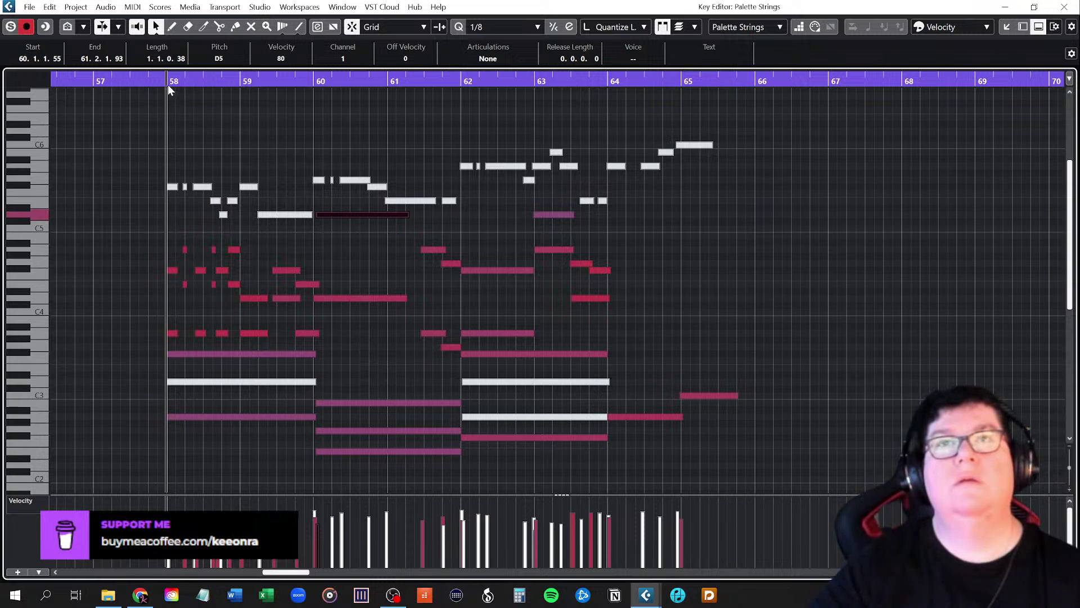
key("space")
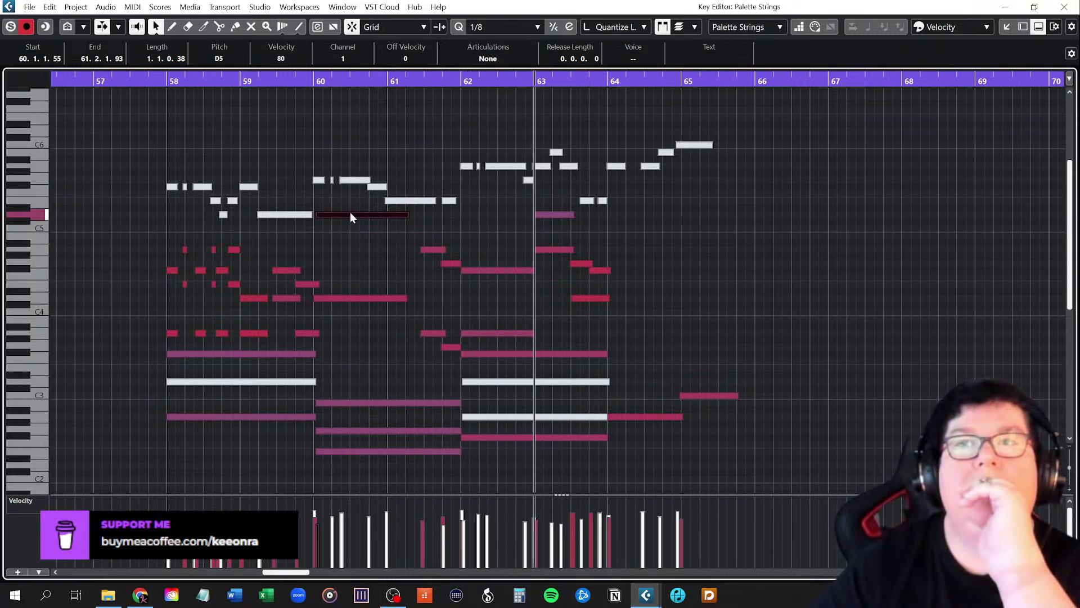
Move the long D5 note in bar 60 down to A4, and listen to the passage from bar 58
left_click_drag(350, 216, 349, 252)
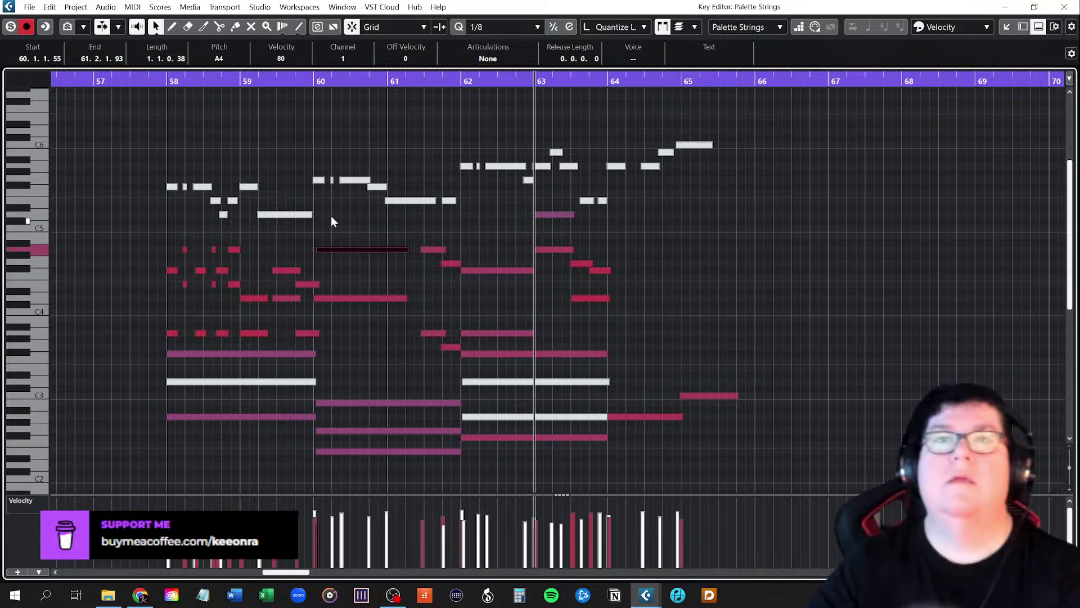
left_click(170, 83)
key("space")
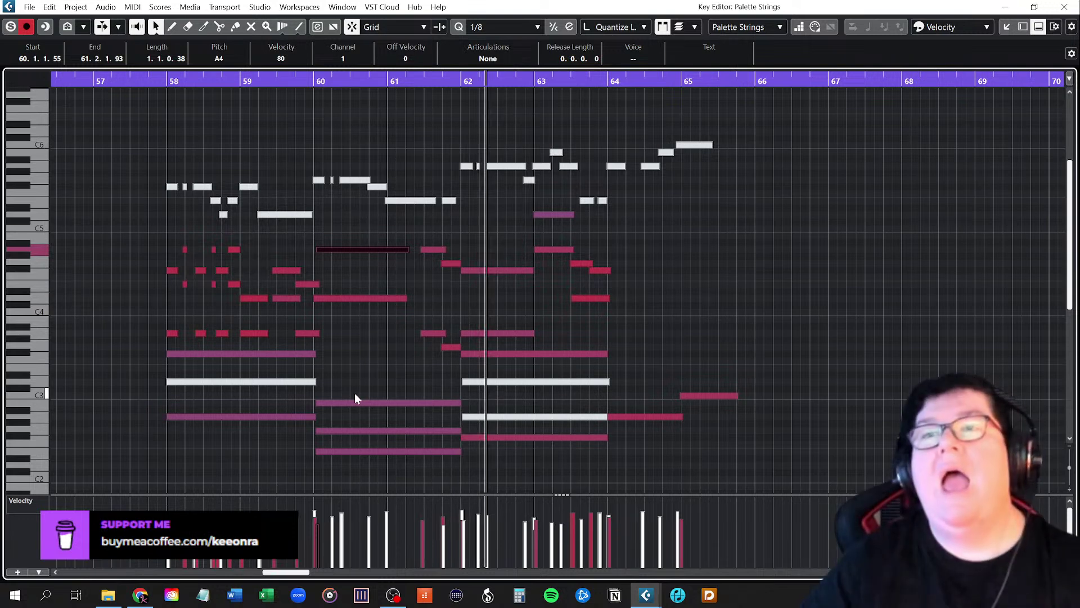
Audition the long A4 against the D4 below it in bar 60, leaving the A4 selected
left_click(359, 374)
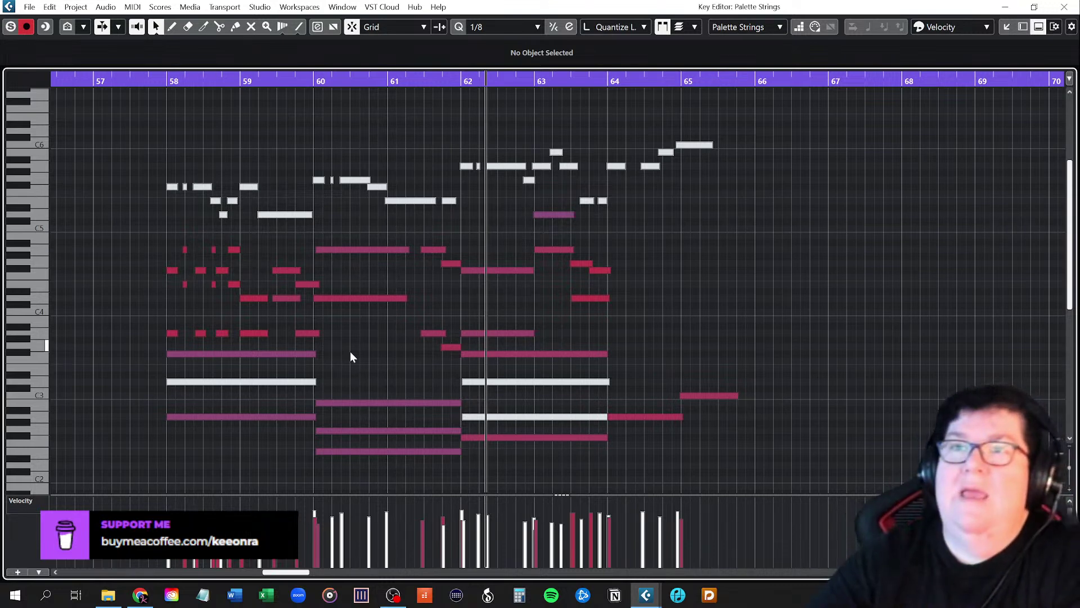
left_click(349, 250)
left_click(345, 299)
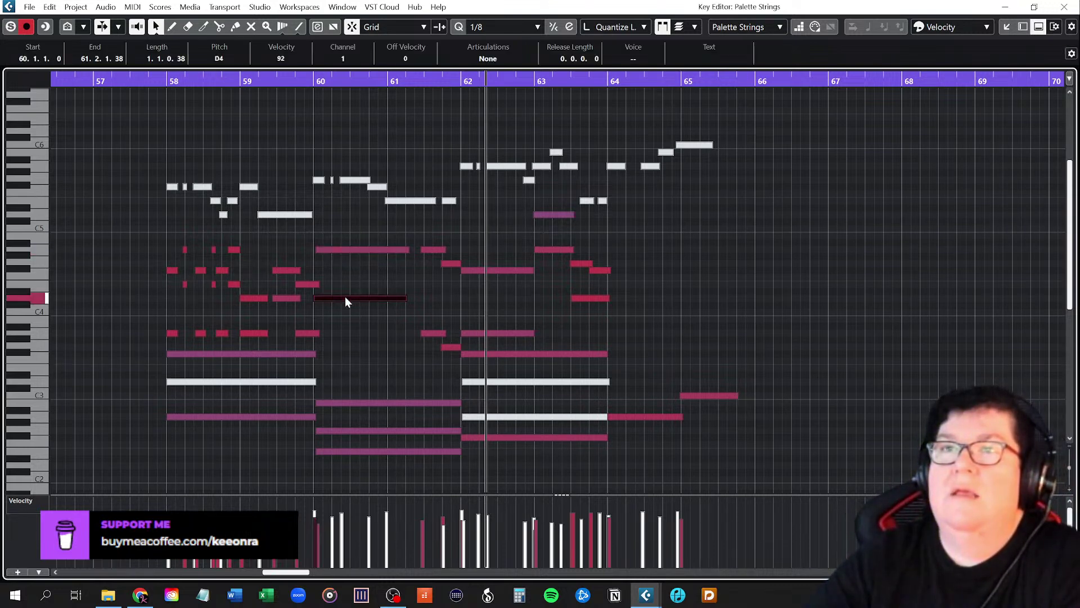
left_click(343, 246)
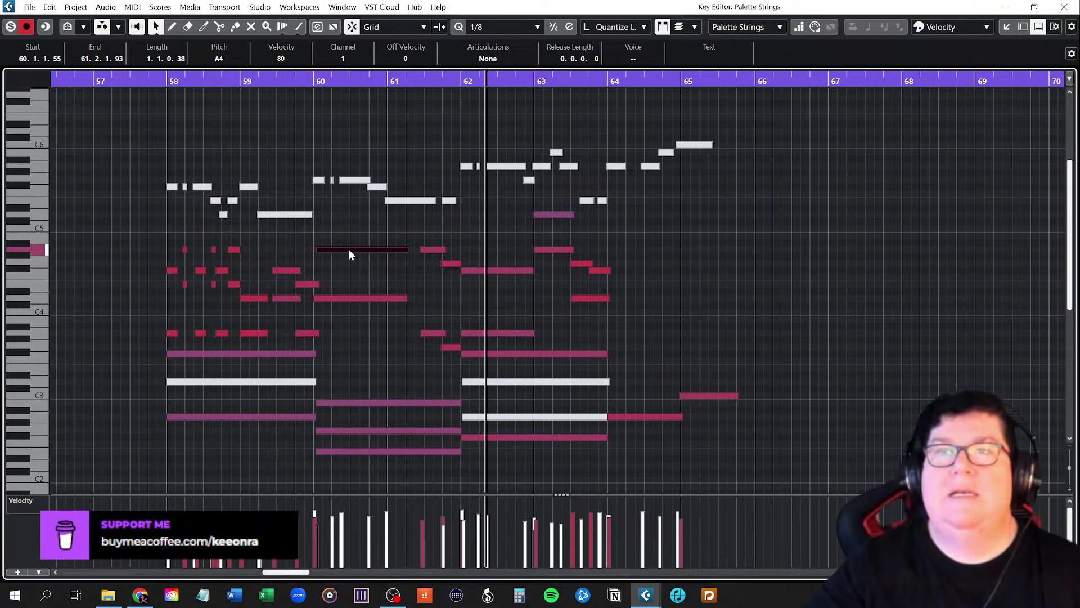
Audition the chord notes starting bar 60: the long D4, the A4 above it and the low B2
left_click(343, 298)
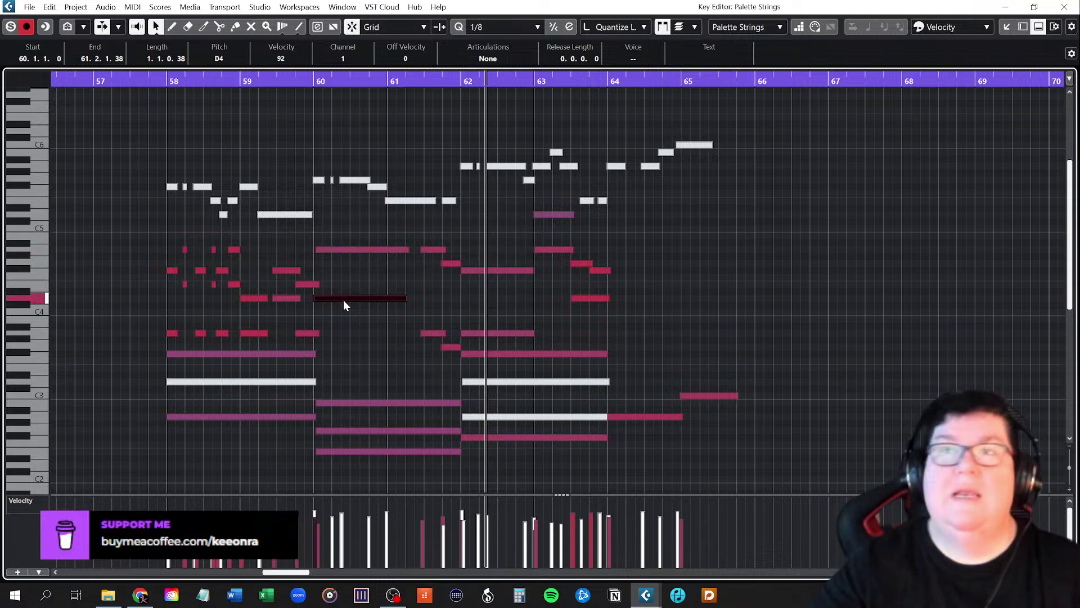
left_click(345, 332)
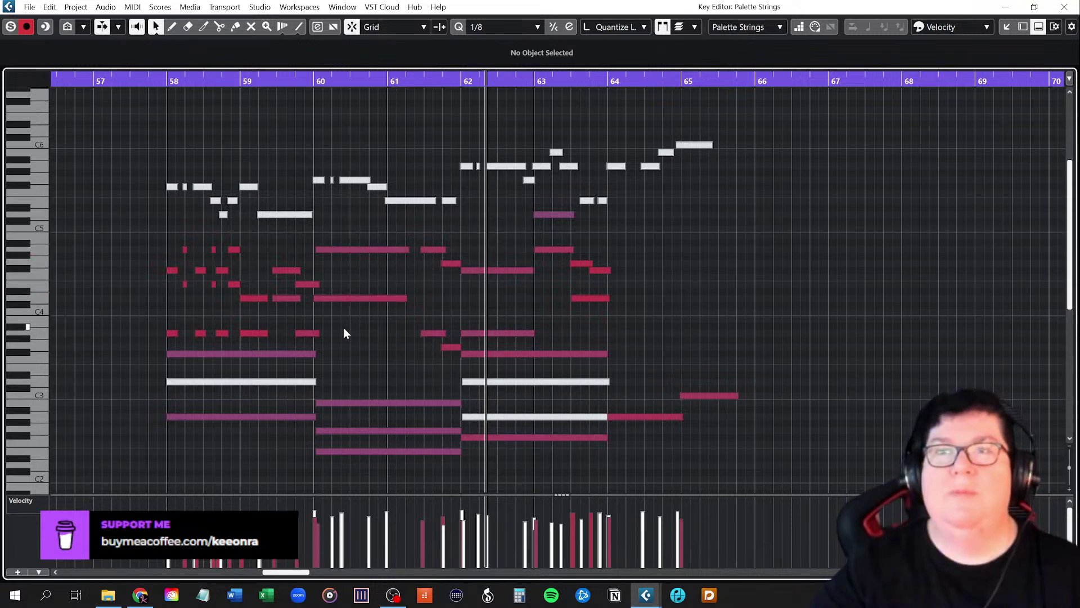
left_click(332, 249)
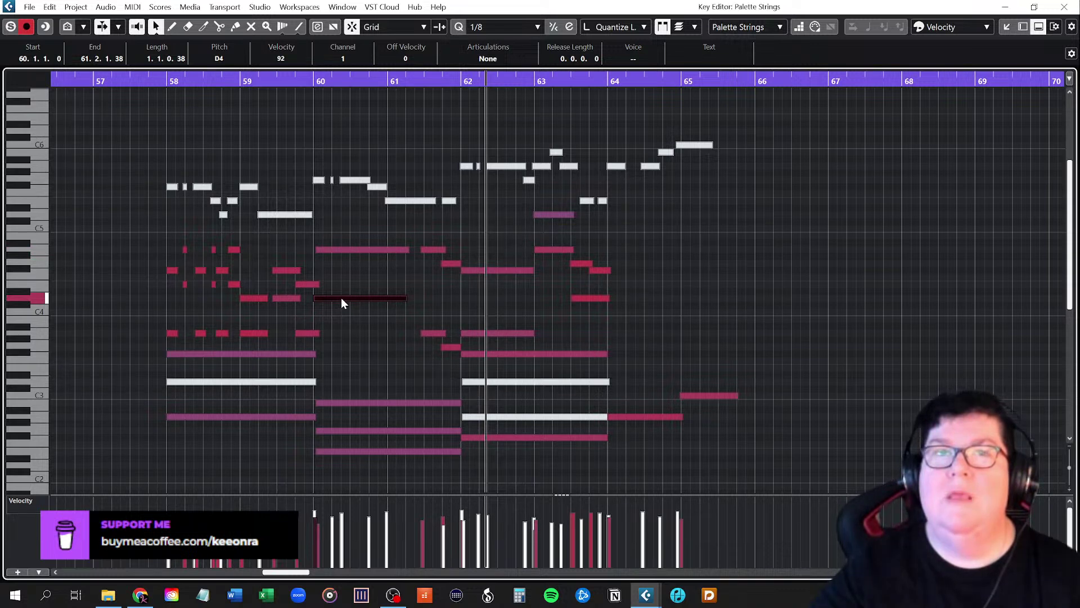
left_click(339, 402)
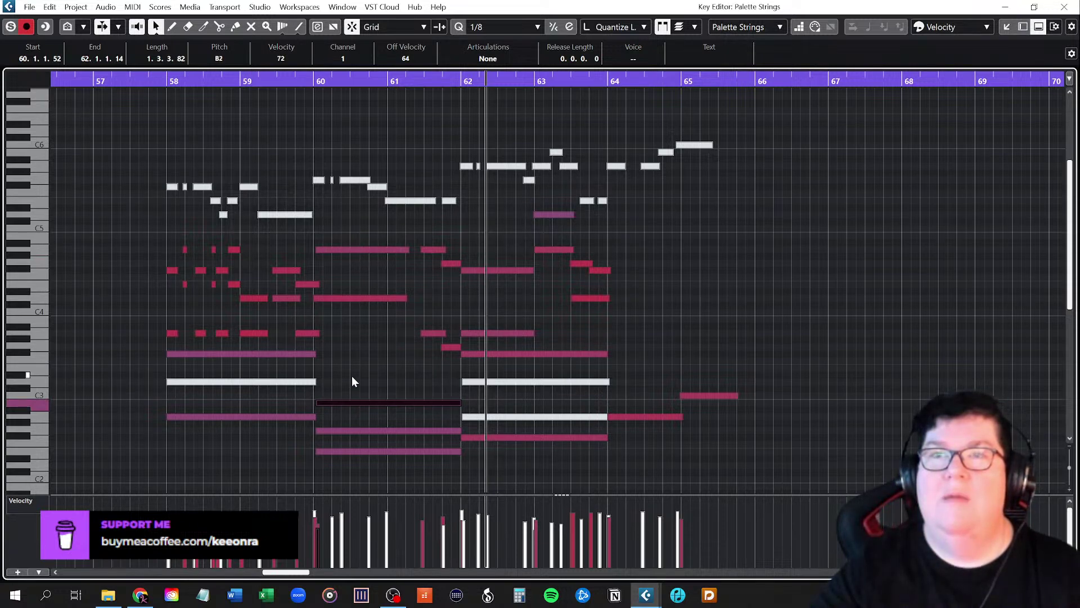
Align the long G2 note with the start of bar 60 and raise it one octave to G3
scroll(353, 377, "down", 4)
scroll(353, 377, "up", 2)
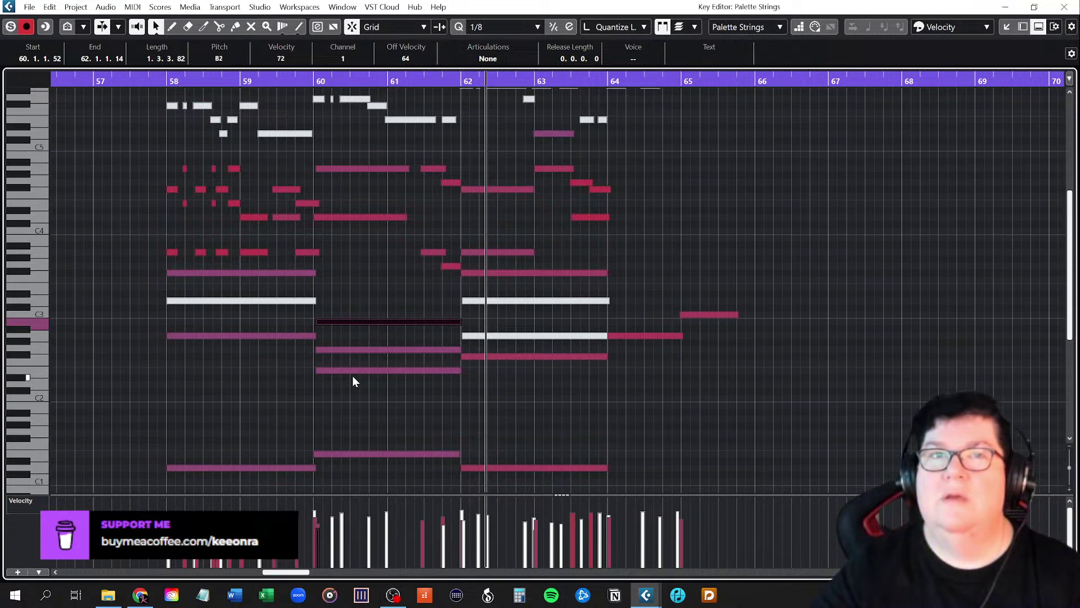
left_click(355, 347)
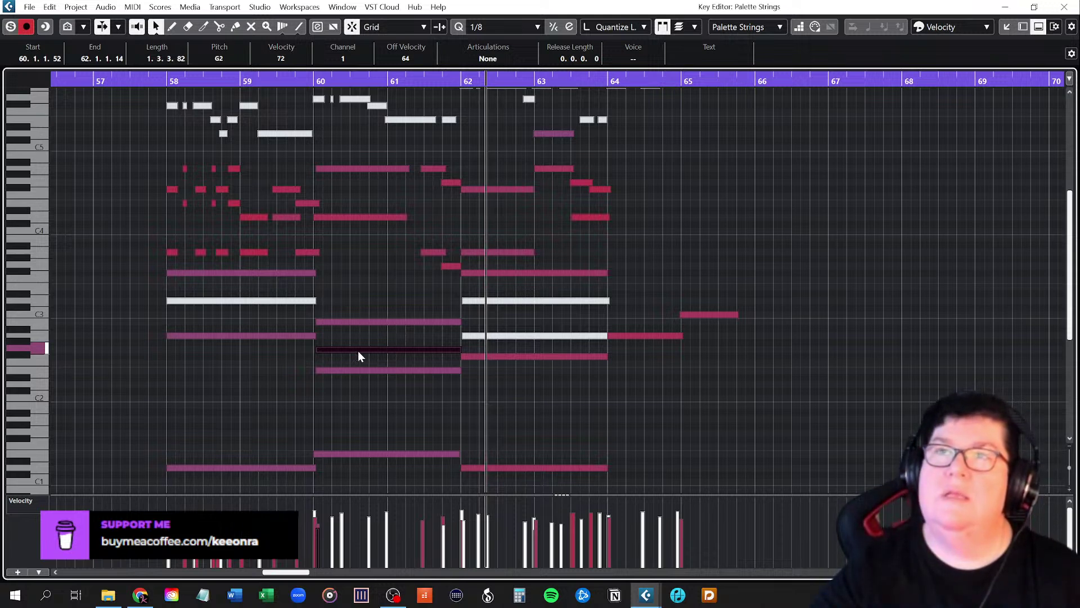
mouse_move(360, 357)
left_mouse_down()
mouse_move(356, 322)
mouse_move(361, 350)
left_mouse_up()
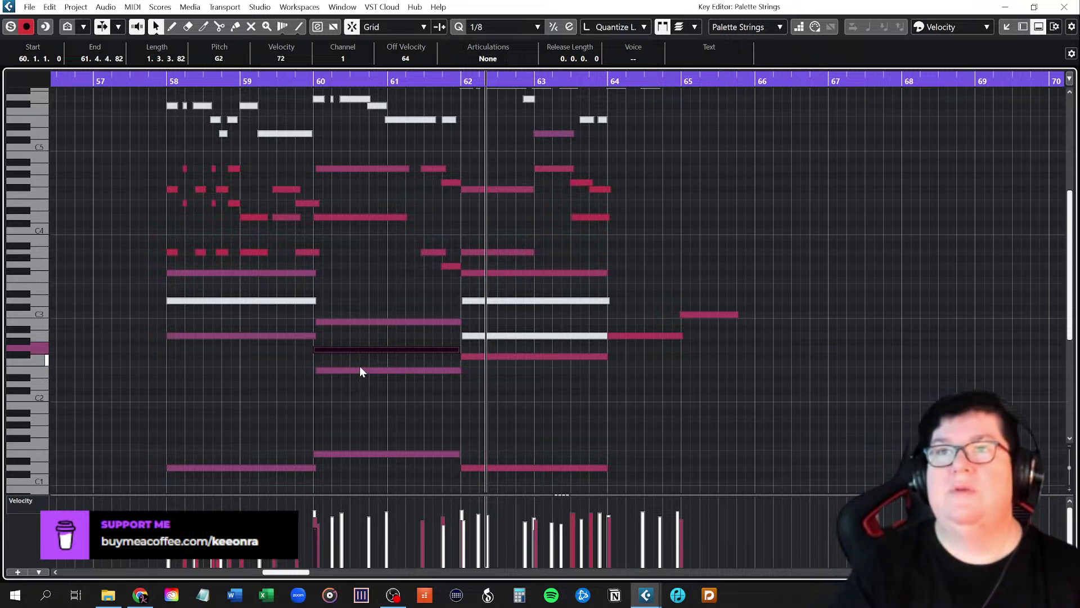
key("shift+Up")
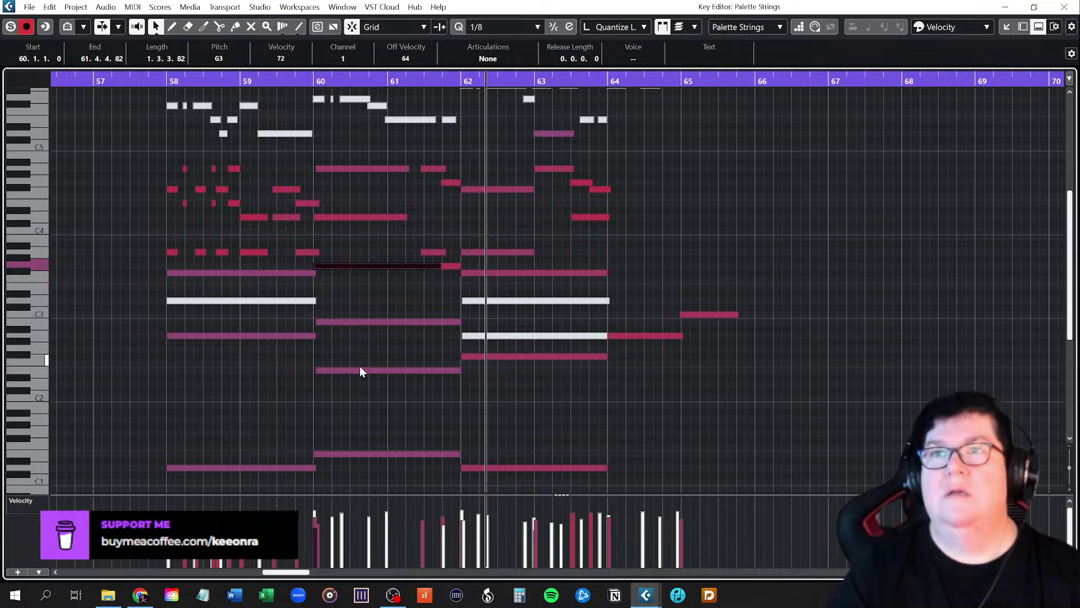
Audition the B2 in bar 60, and mute the long E2 note below it
left_click(359, 322)
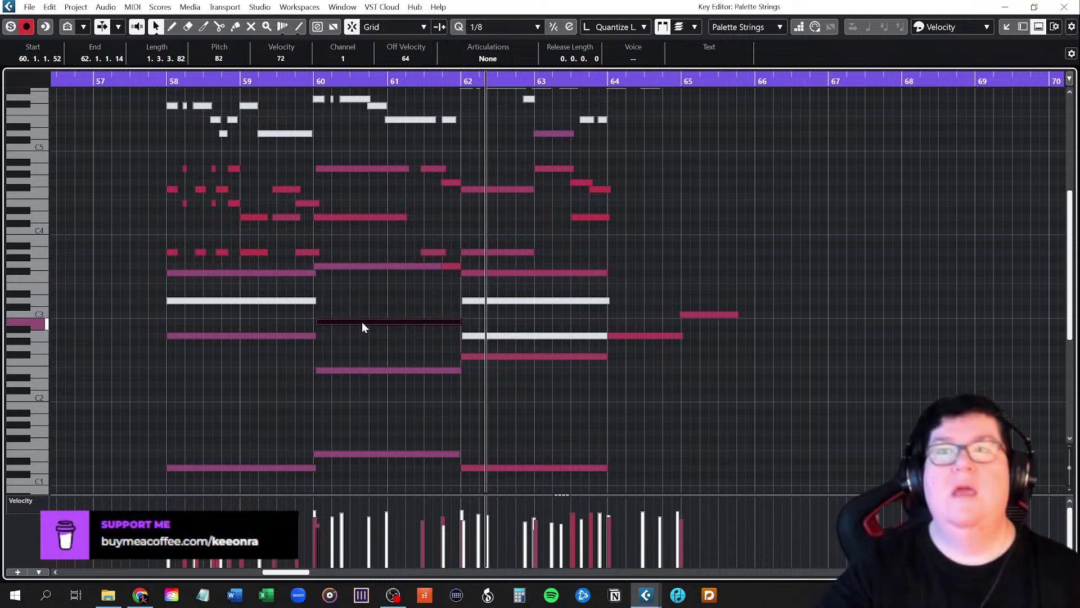
scroll(363, 322, "down", 2)
left_click(362, 292)
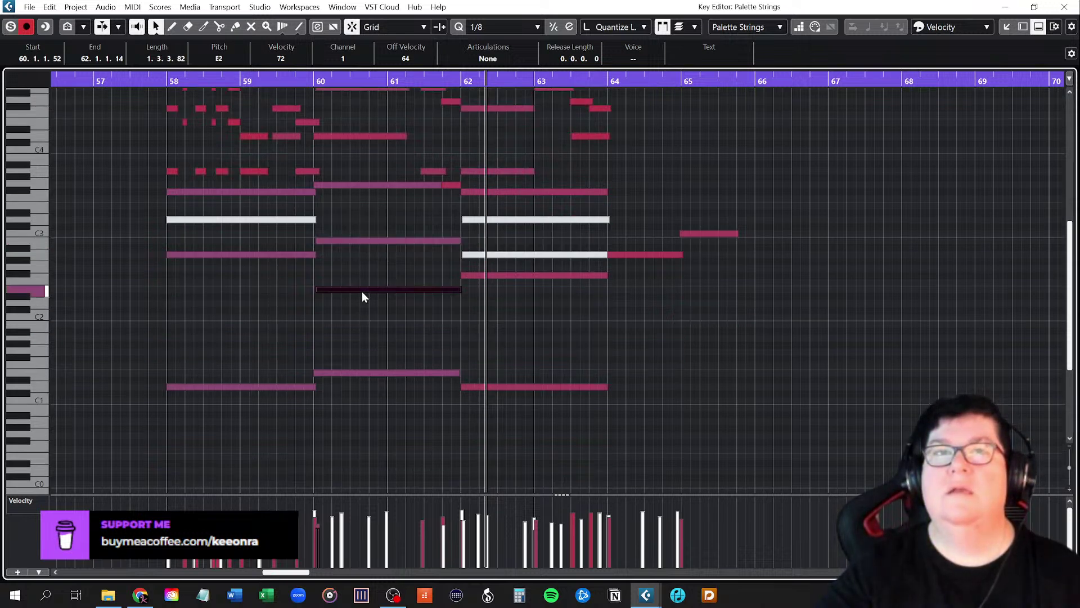
right_click(368, 319)
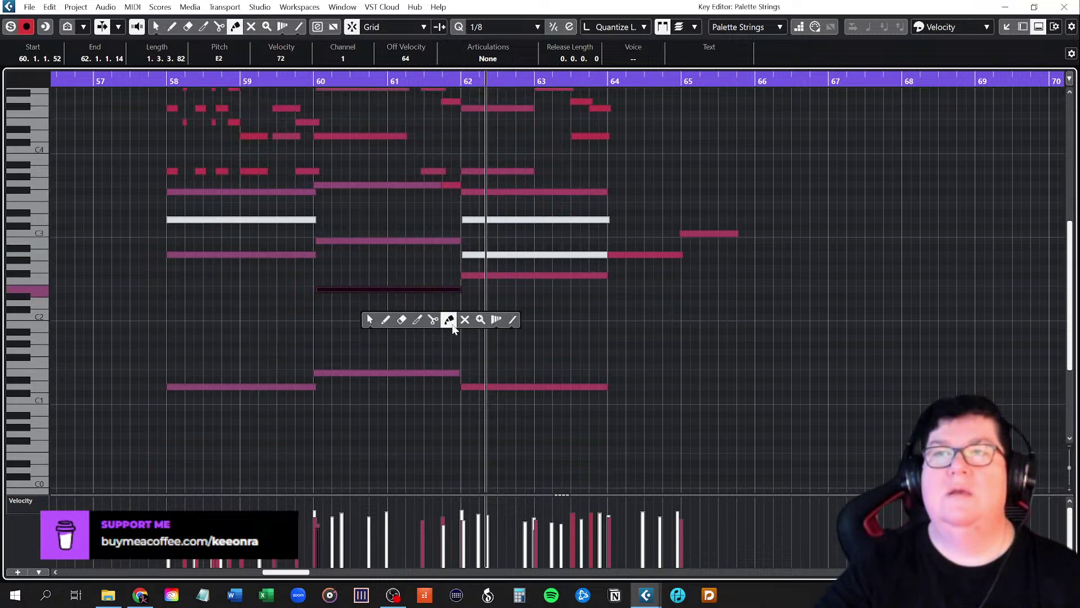
left_click(450, 317)
left_click_drag(388, 279, 420, 316)
right_click(420, 316)
left_click(420, 316)
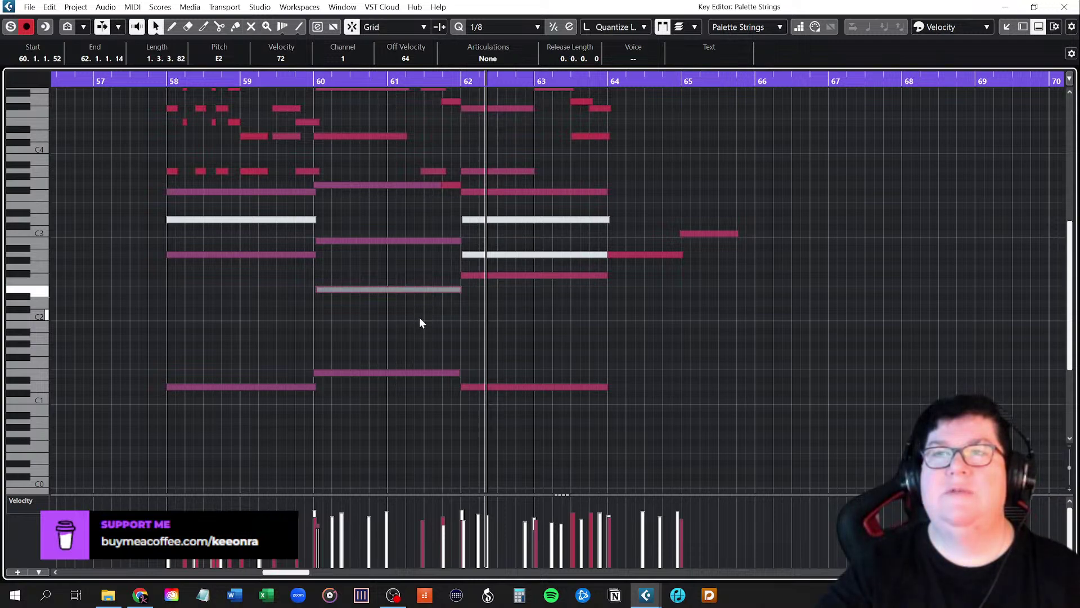
Audition the low E1 in bar 60, and play the passage from bar 58
left_click(373, 372)
scroll(376, 338, "up", 4)
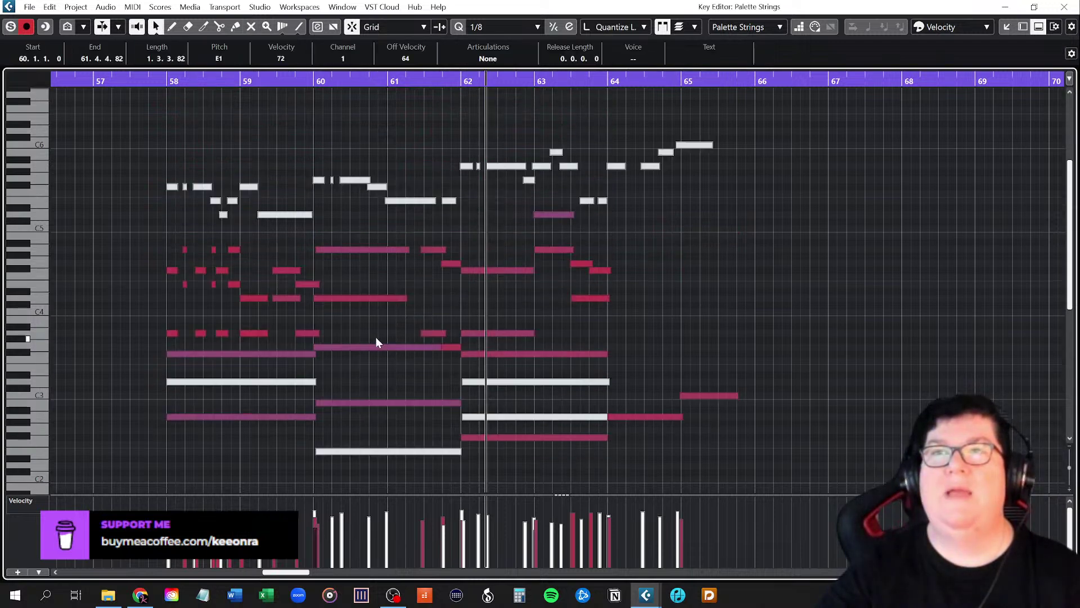
scroll(376, 343, "down", 2)
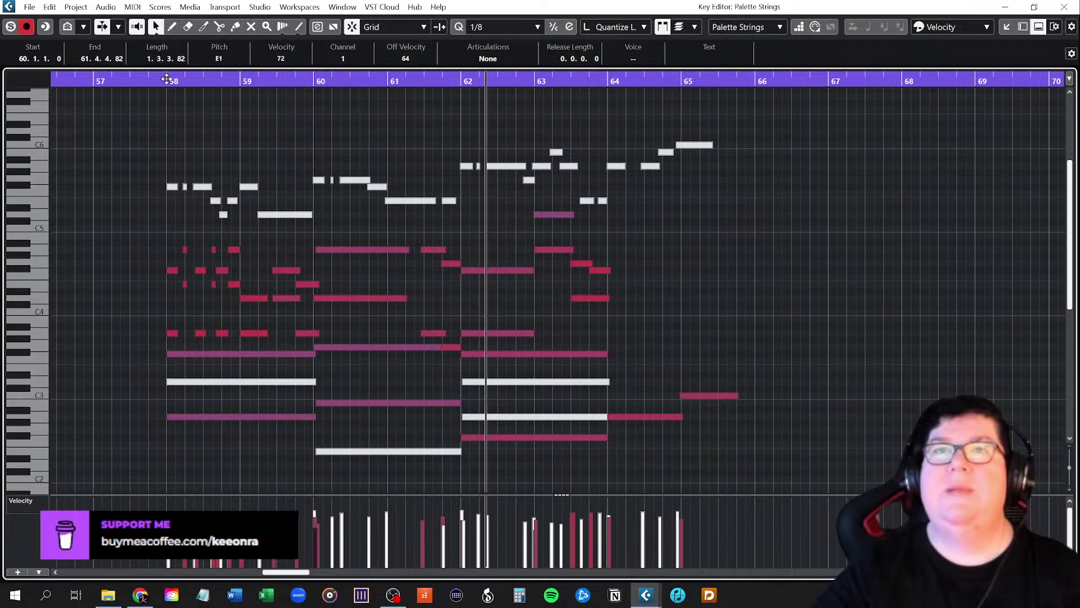
scroll(225, 167, "down", 2)
scroll(228, 259, "down", 2)
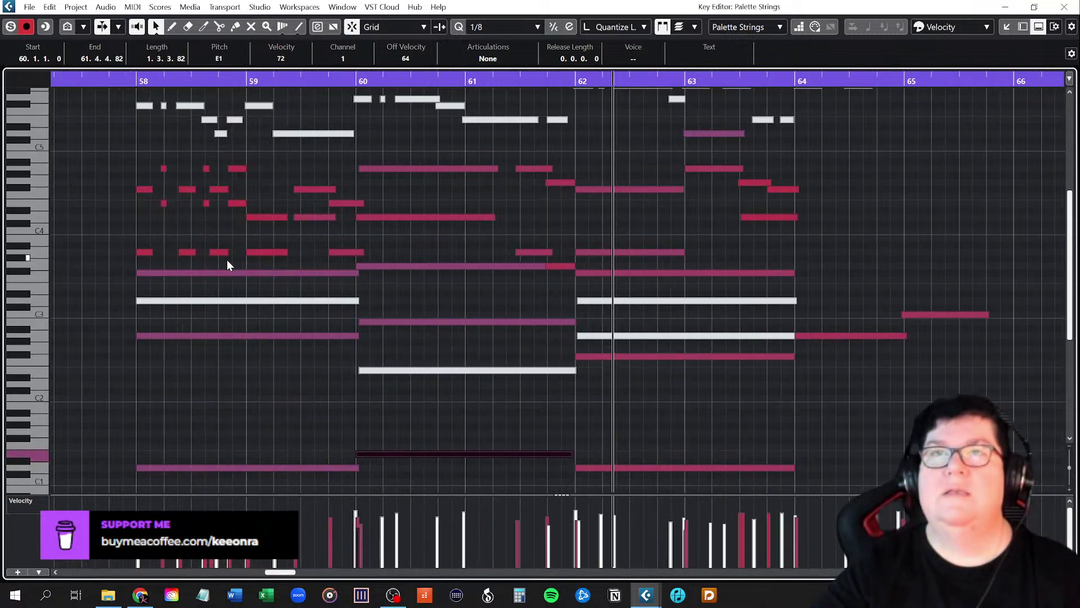
scroll(228, 259, "down", 1)
scroll(228, 259, "up", 4)
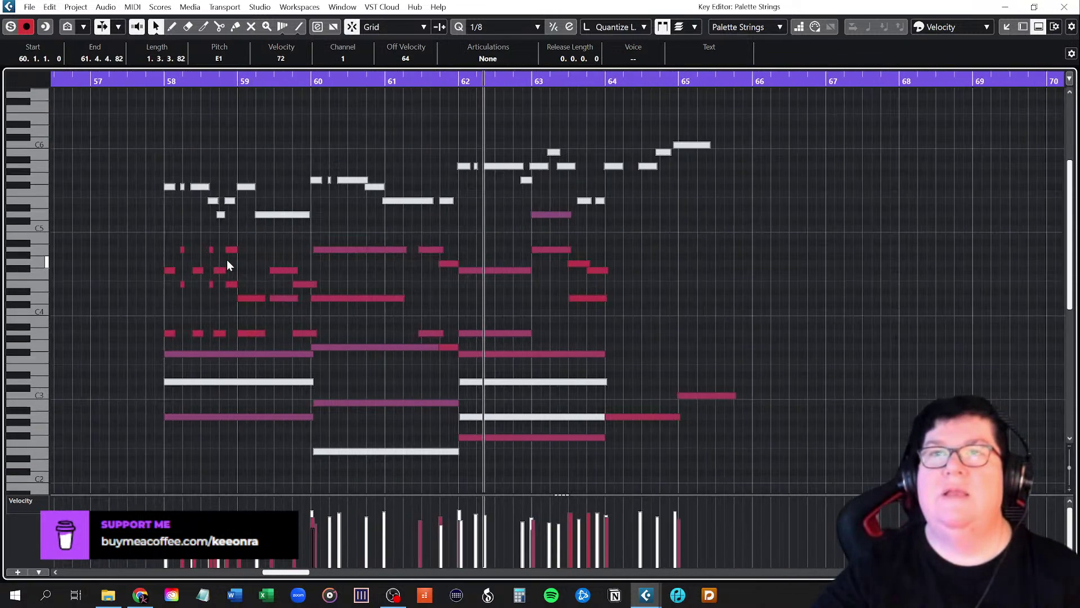
left_click(151, 81)
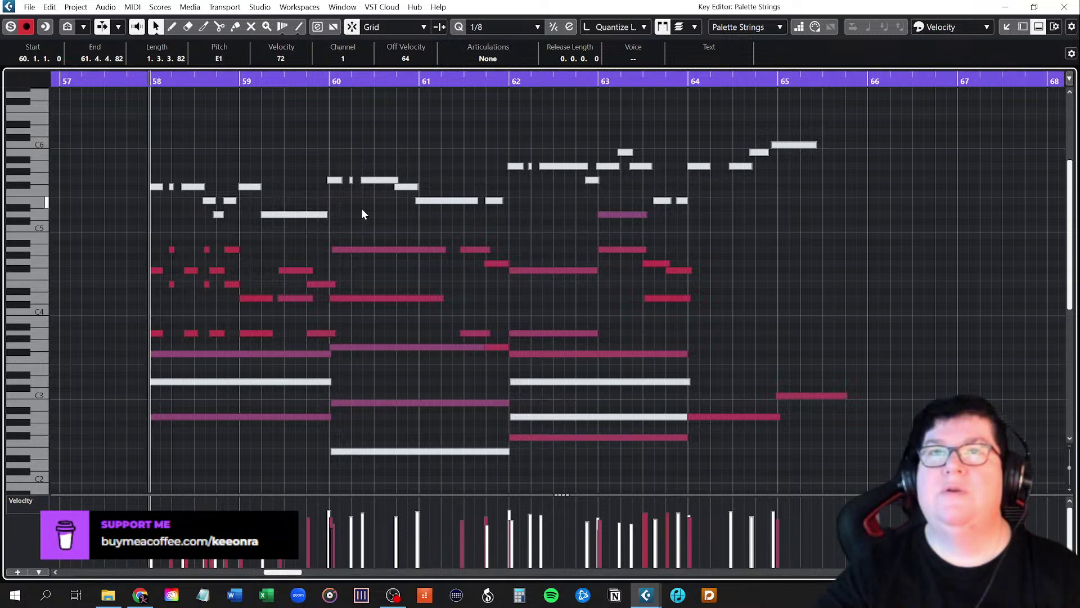
scroll(372, 236, "down", 2)
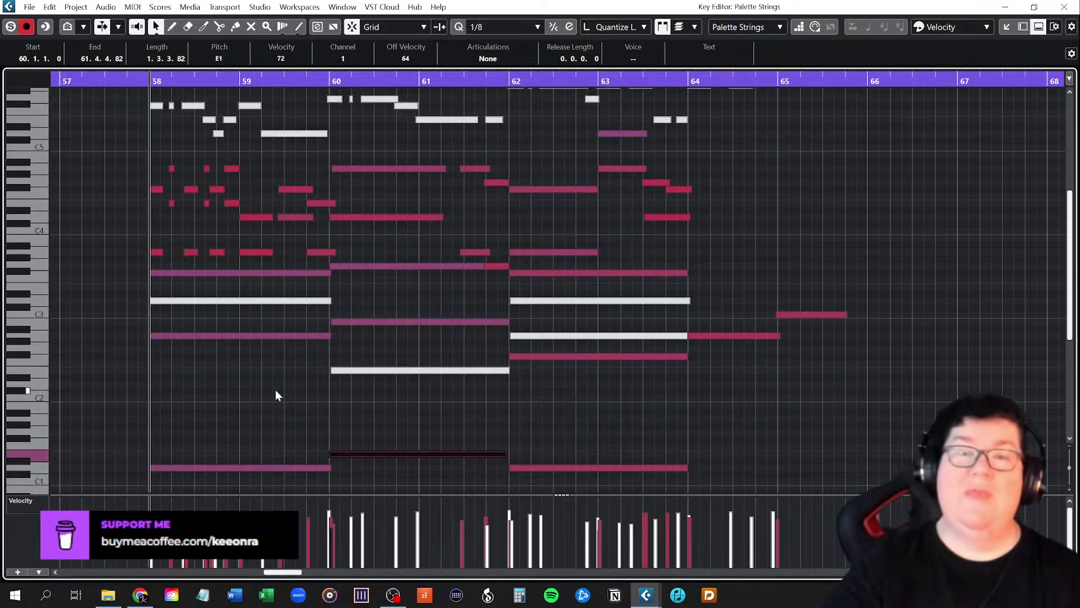
key("space")
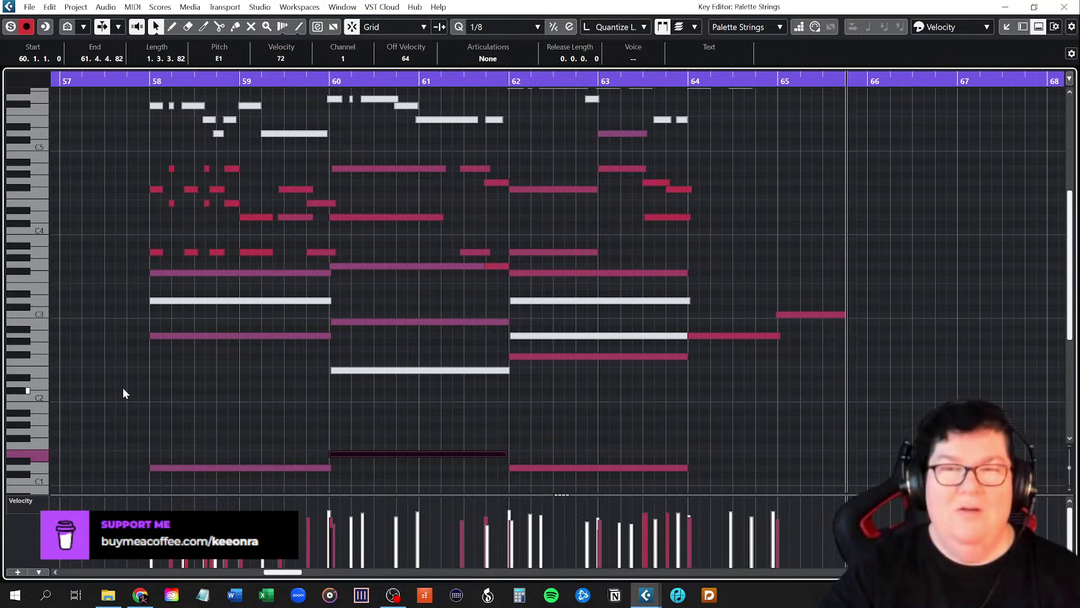
Clear the note selection and examine the voicing of bars 58 to 61 from the melody down to the bass
scroll(213, 404, "down", 3)
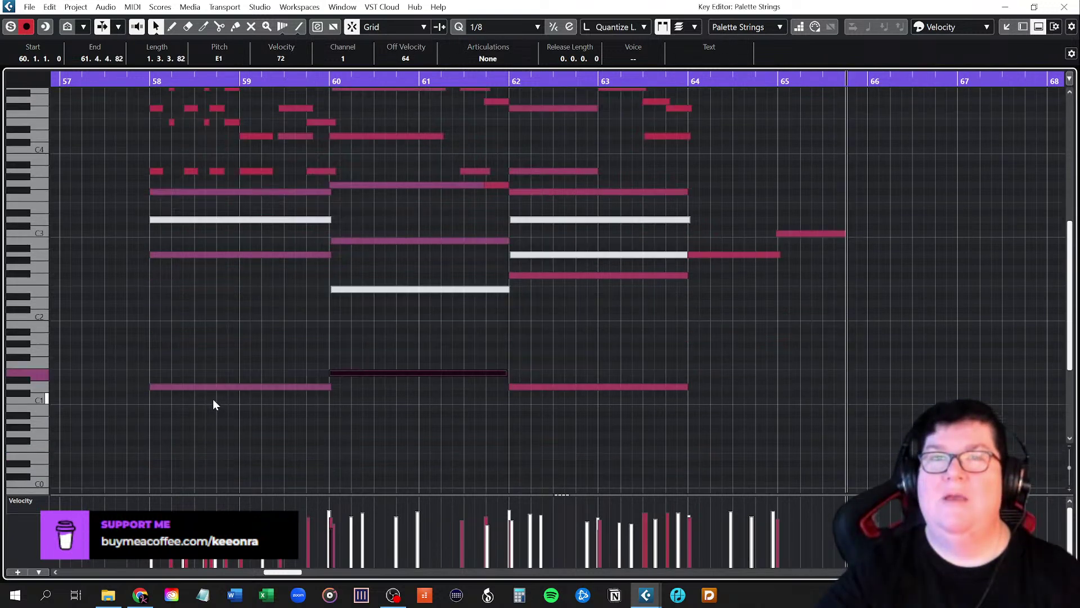
left_click(459, 420)
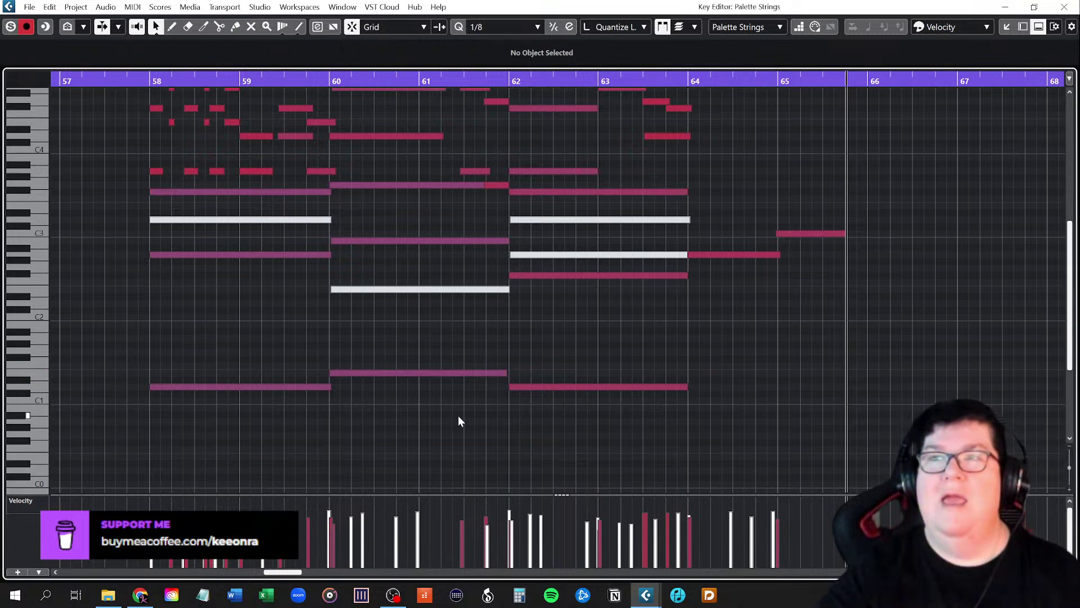
scroll(458, 421, "up", 3)
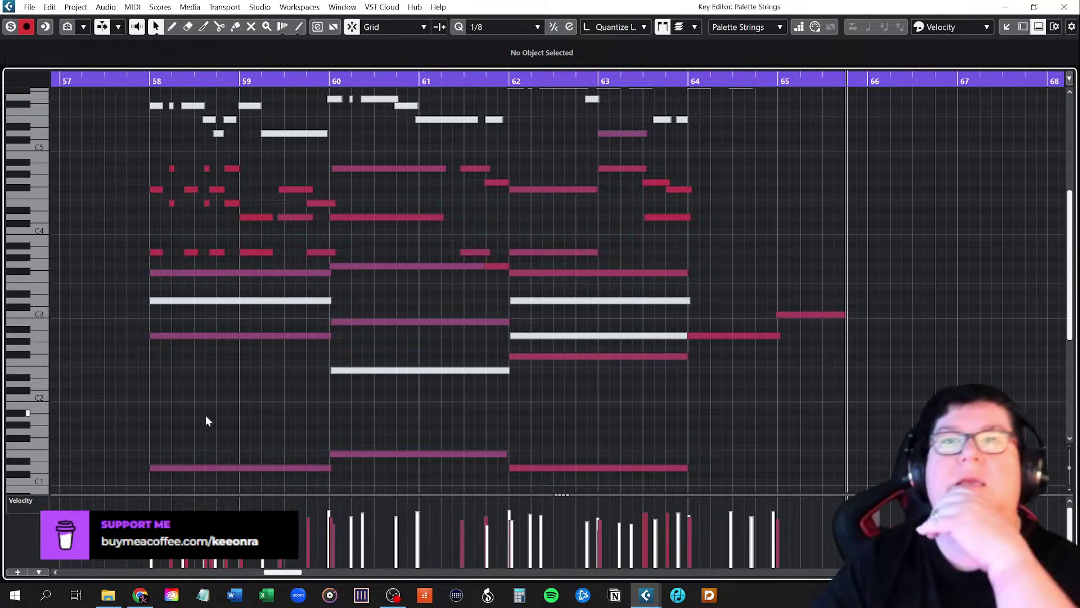
scroll(205, 414, "up", 3)
scroll(185, 352, "up", 5)
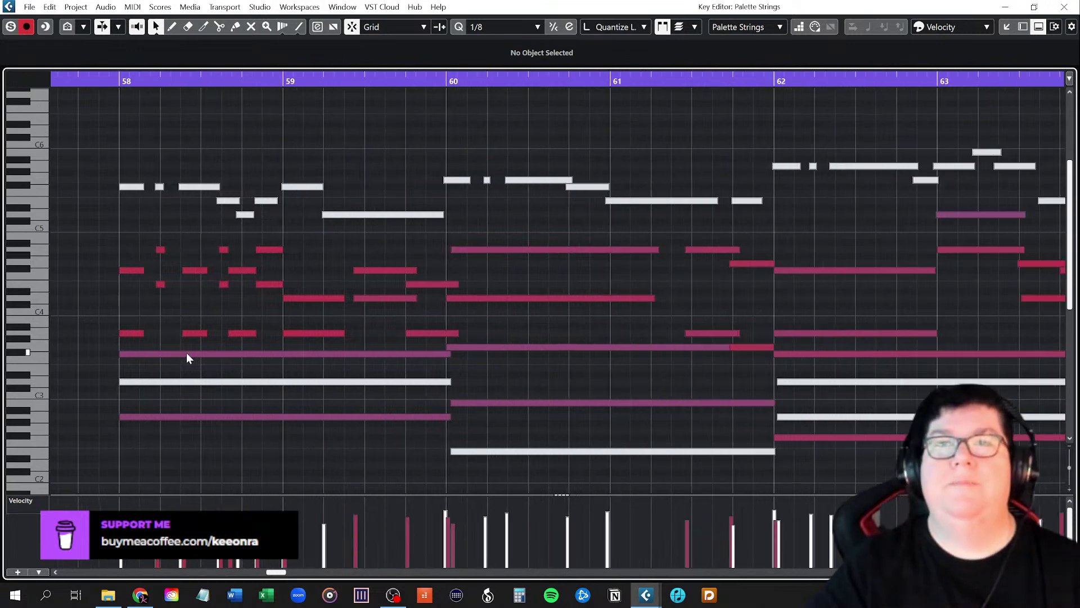
scroll(196, 363, "down", 3)
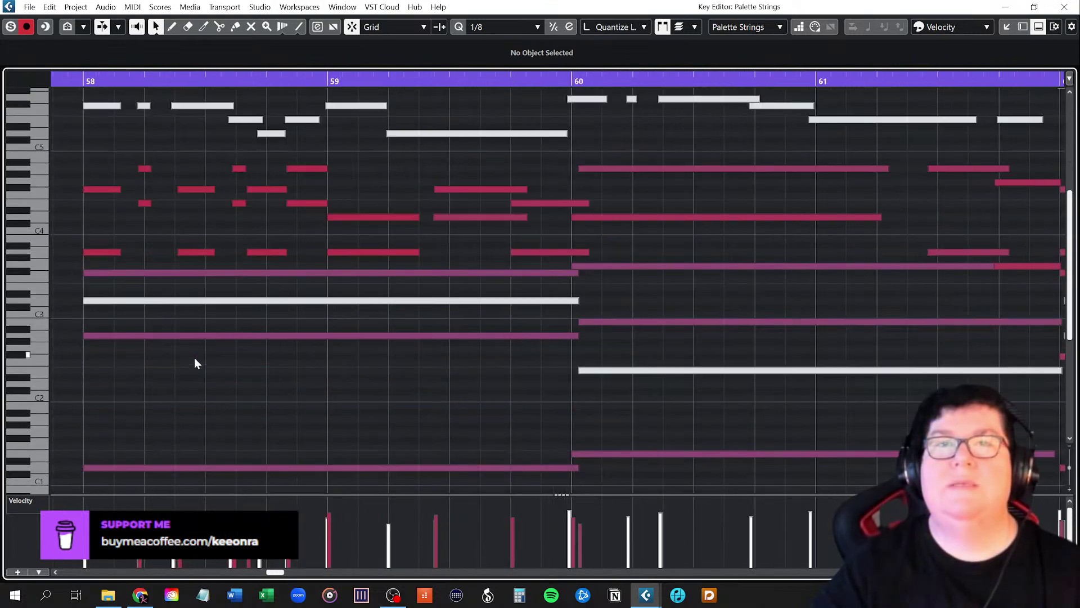
scroll(195, 361, "up", 3)
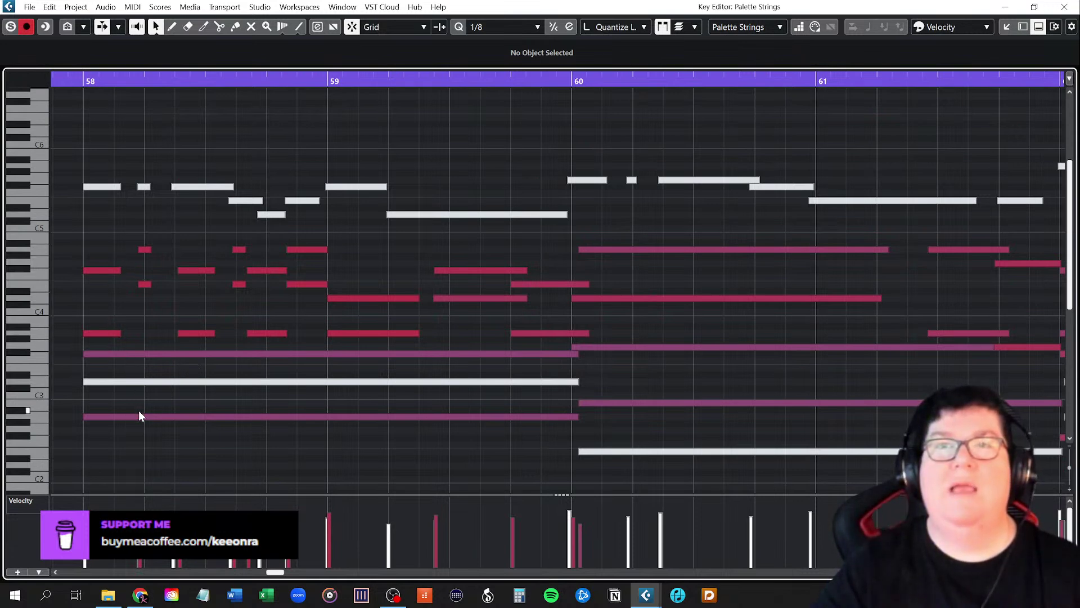
scroll(200, 415, "down", 9)
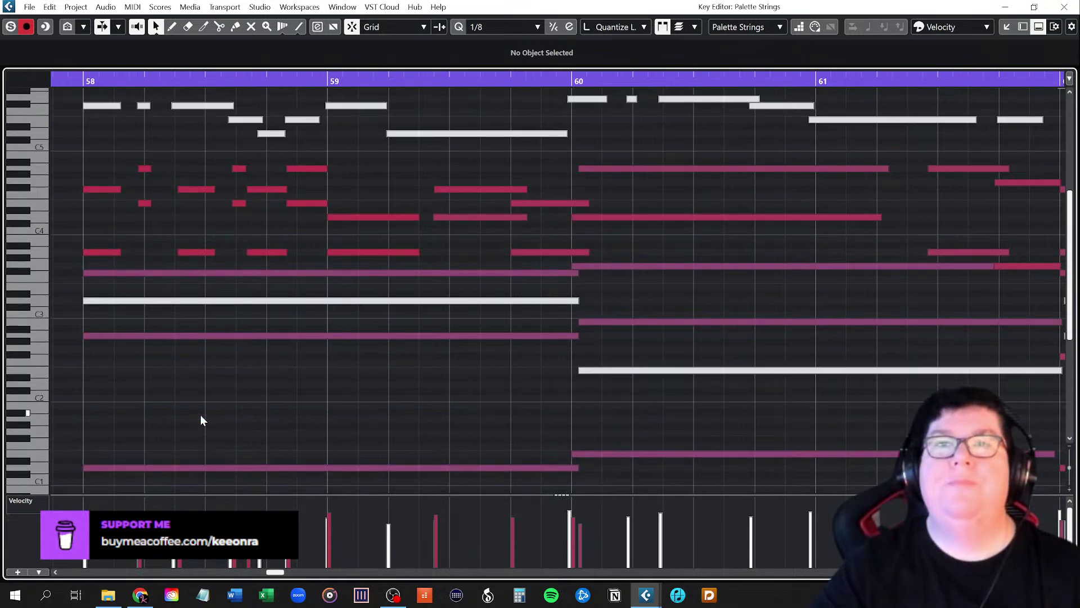
scroll(201, 416, "up", 6)
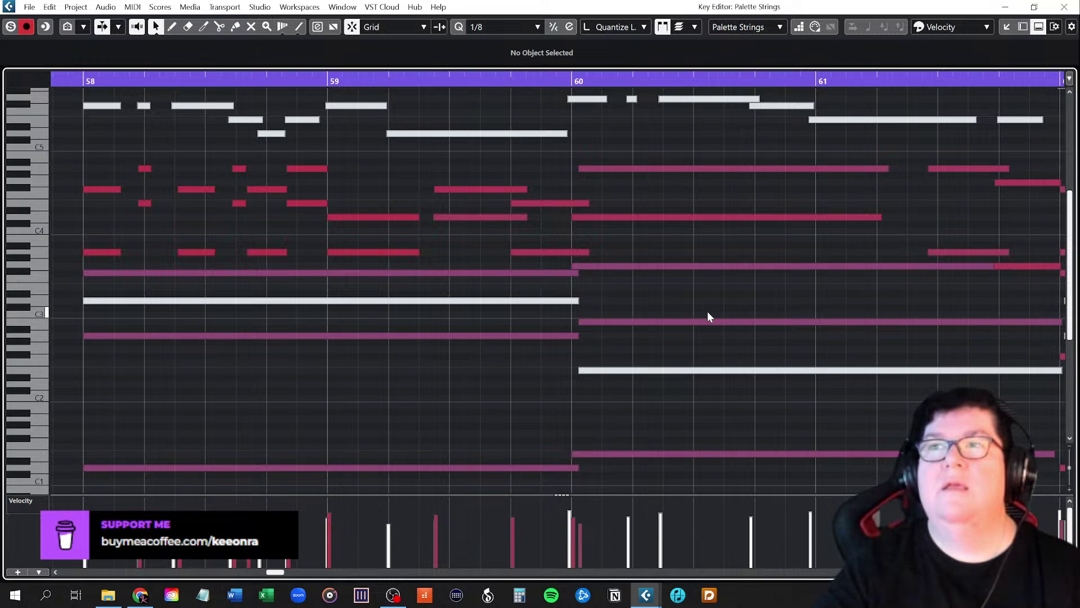
Extend the late starts of the long A4, B2 and E2 notes back to the beginning of bar 60
scroll(707, 312, "right", 4)
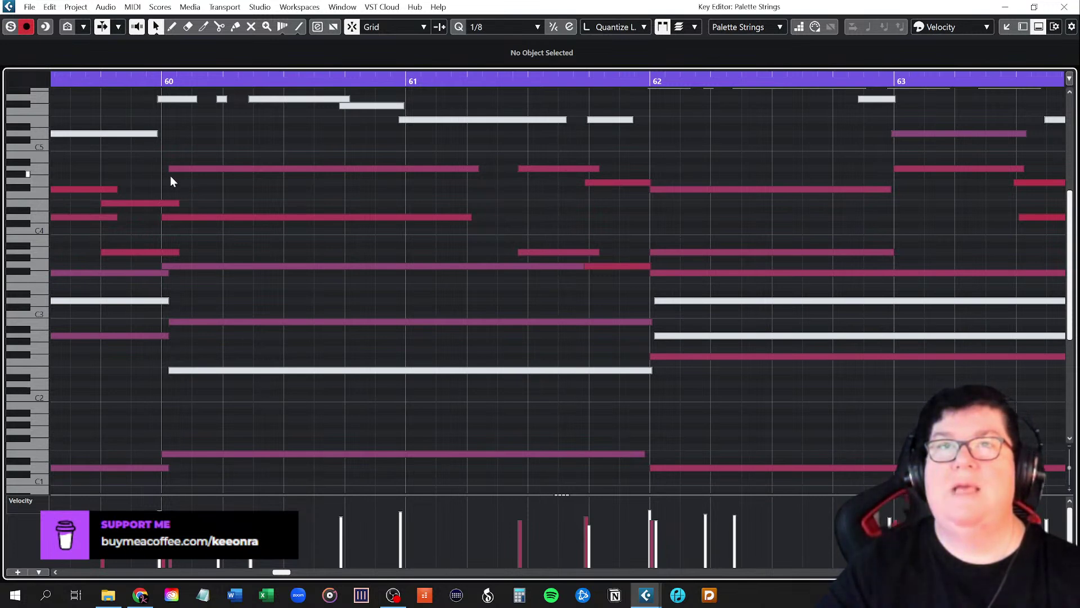
left_click_drag(169, 168, 162, 168)
left_click(267, 191)
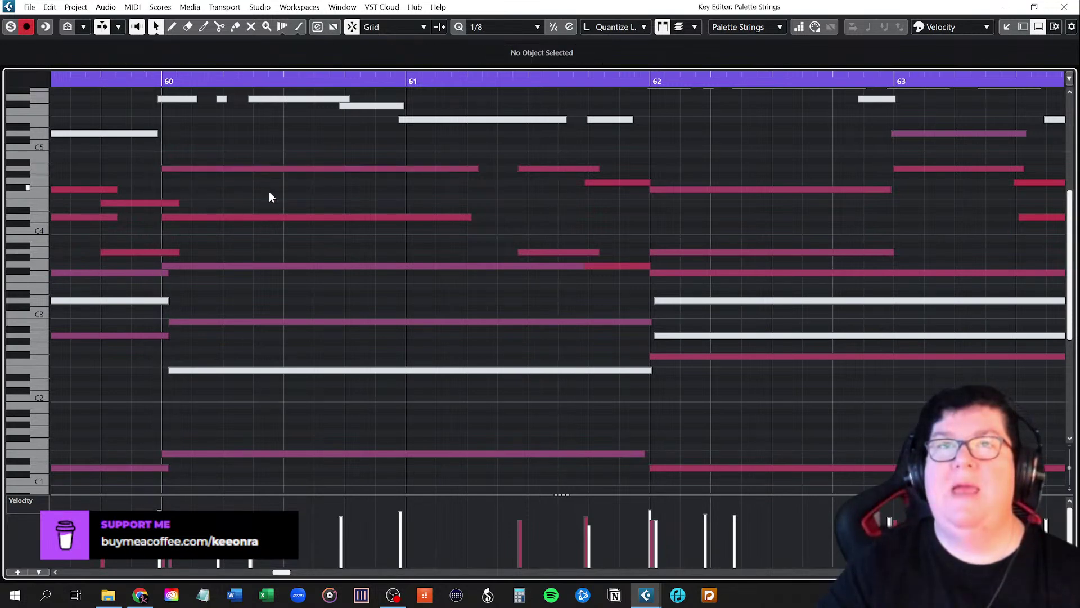
left_click_drag(169, 321, 162, 321)
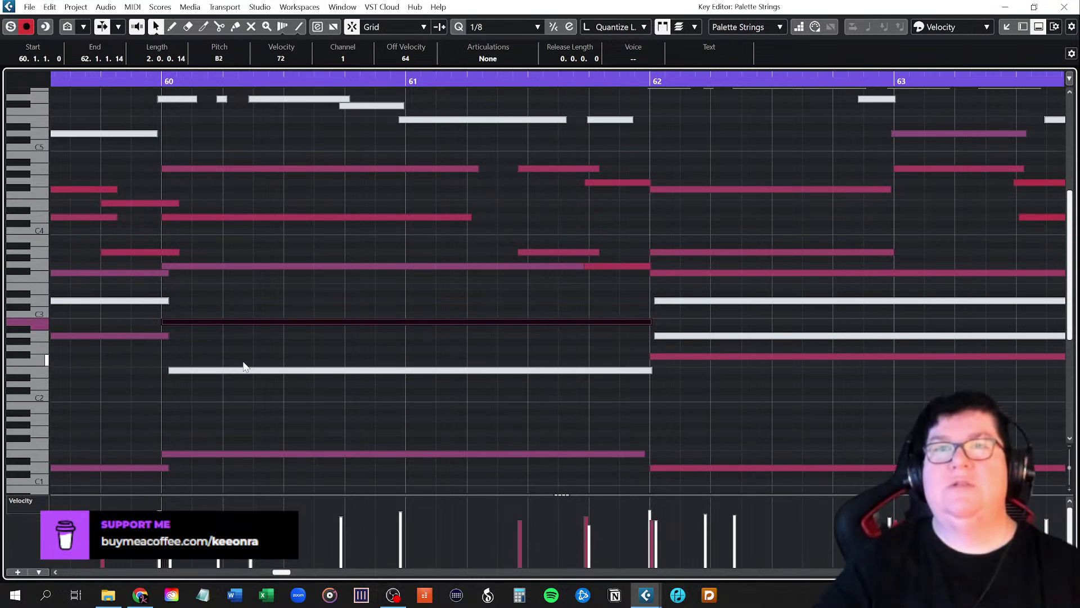
left_click_drag(172, 370, 163, 370)
left_click(216, 397)
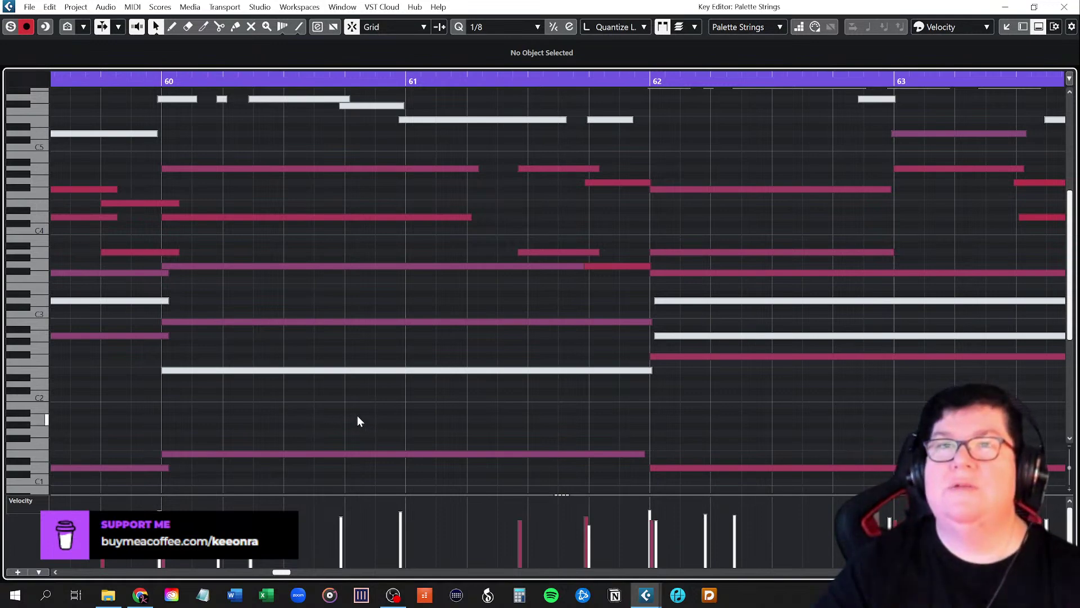
Examine the spacing between the inner voices and the bass across bars 58 to 65
scroll(357, 421, "down", 4, "ctrl")
scroll(357, 420, "down", 2)
scroll(357, 420, "up", 2)
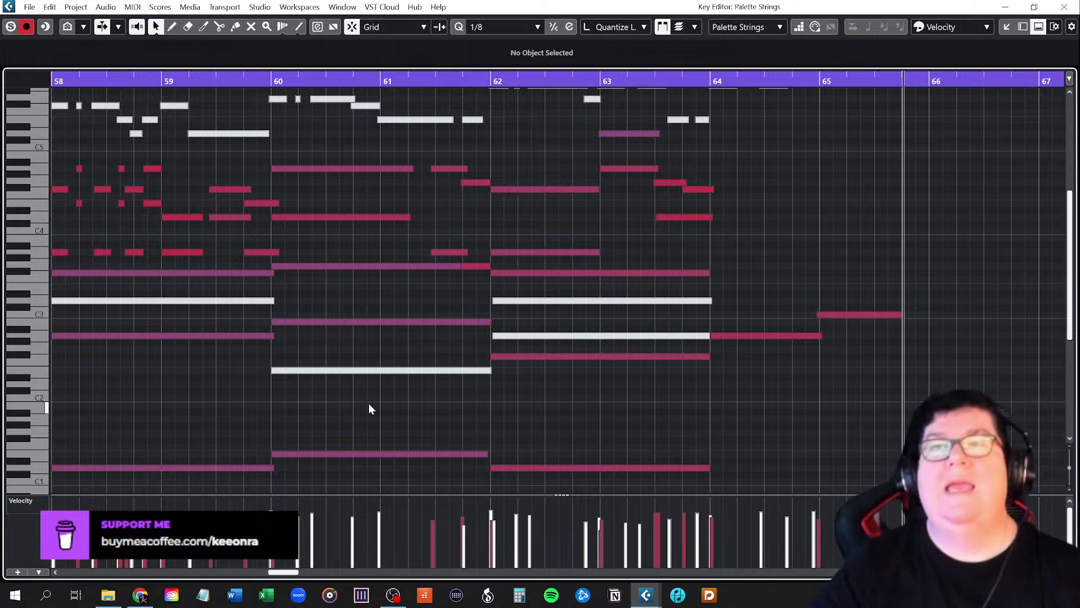
scroll(370, 403, "down", 4)
scroll(370, 403, "up", 2)
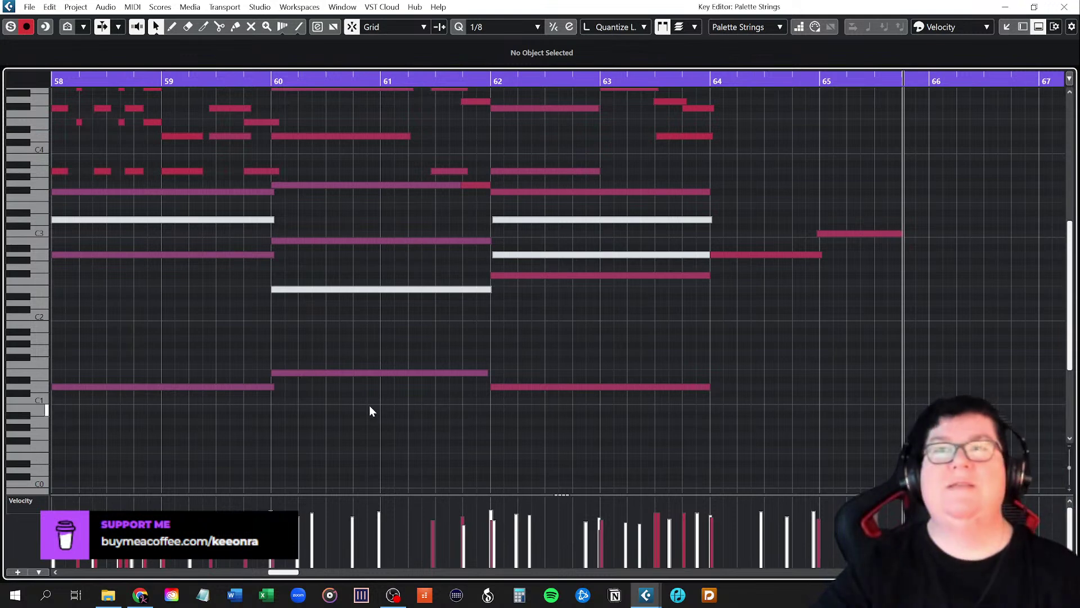
scroll(369, 405, "up", 2)
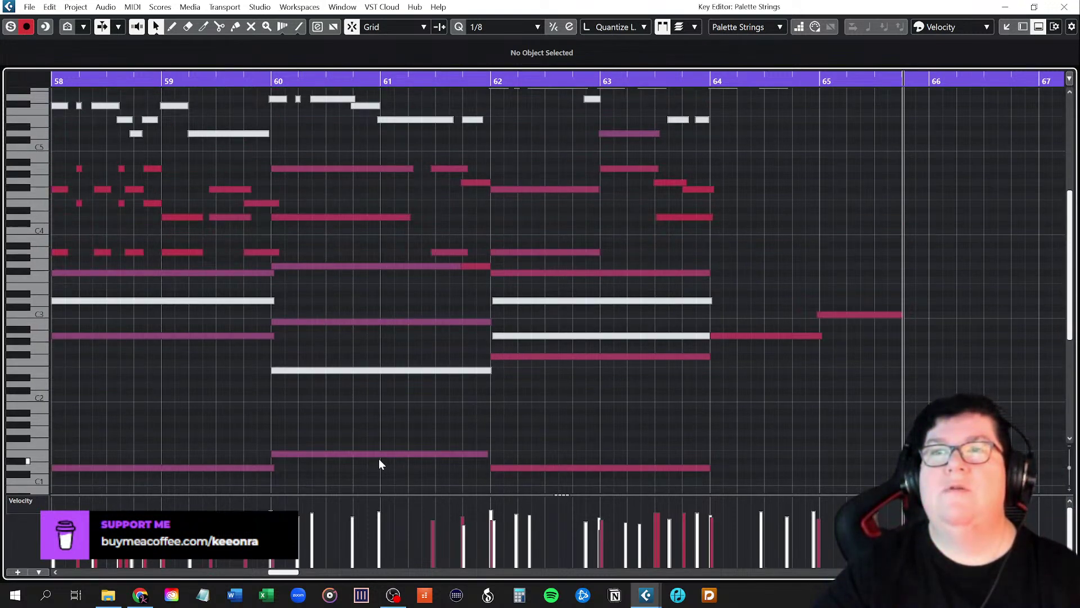
scroll(484, 417, "down", 2)
scroll(560, 393, "up", 2)
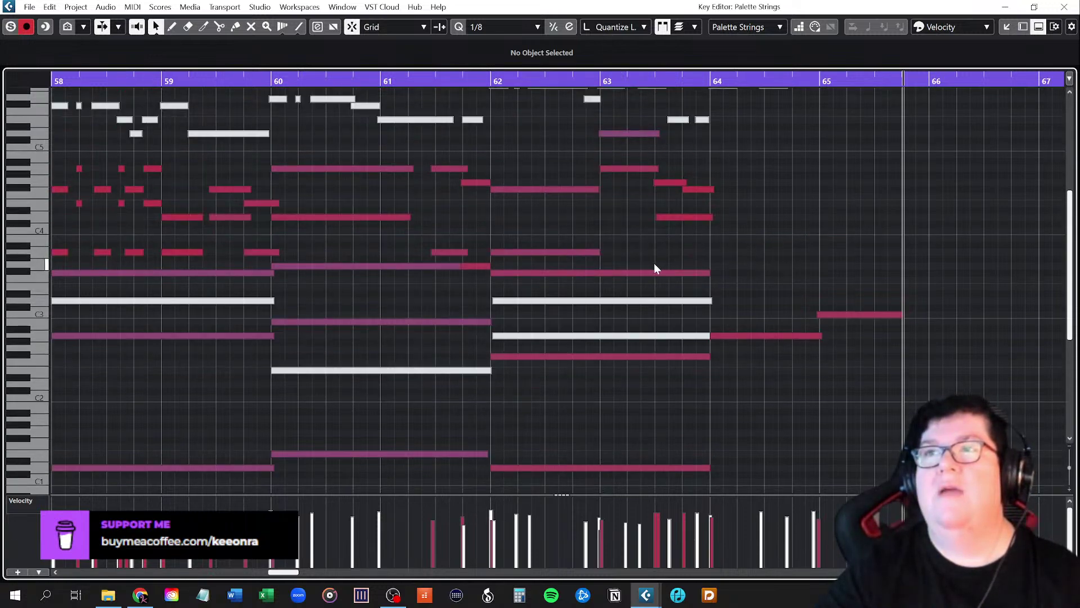
Examine the strings voicing across bars 58 to 65, and play the passage from bar 58
scroll(636, 264, "up", 2)
scroll(585, 269, "down", 2)
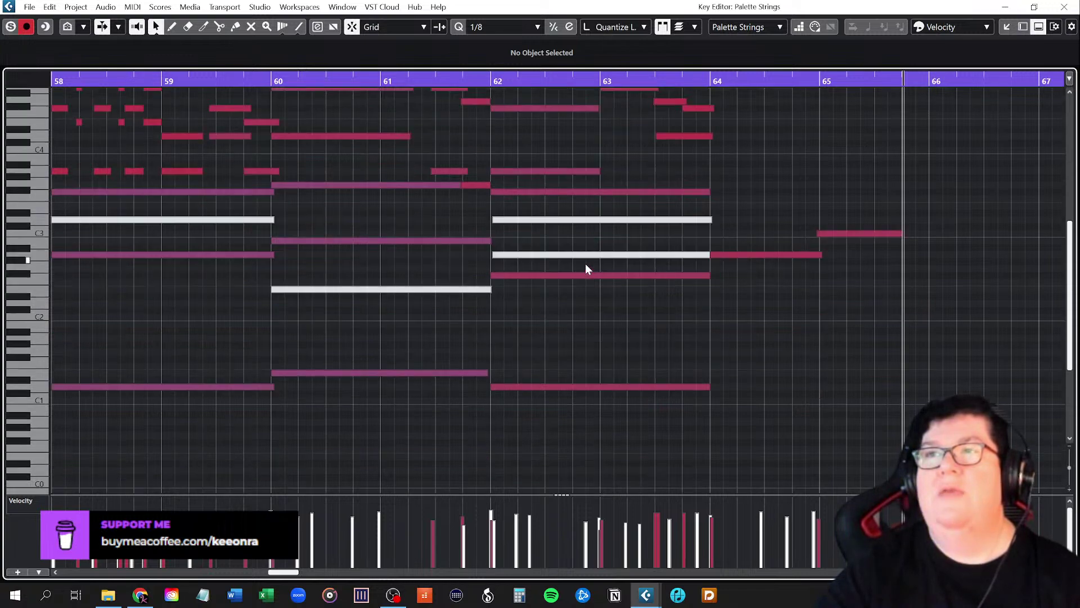
scroll(346, 251, "down", 2)
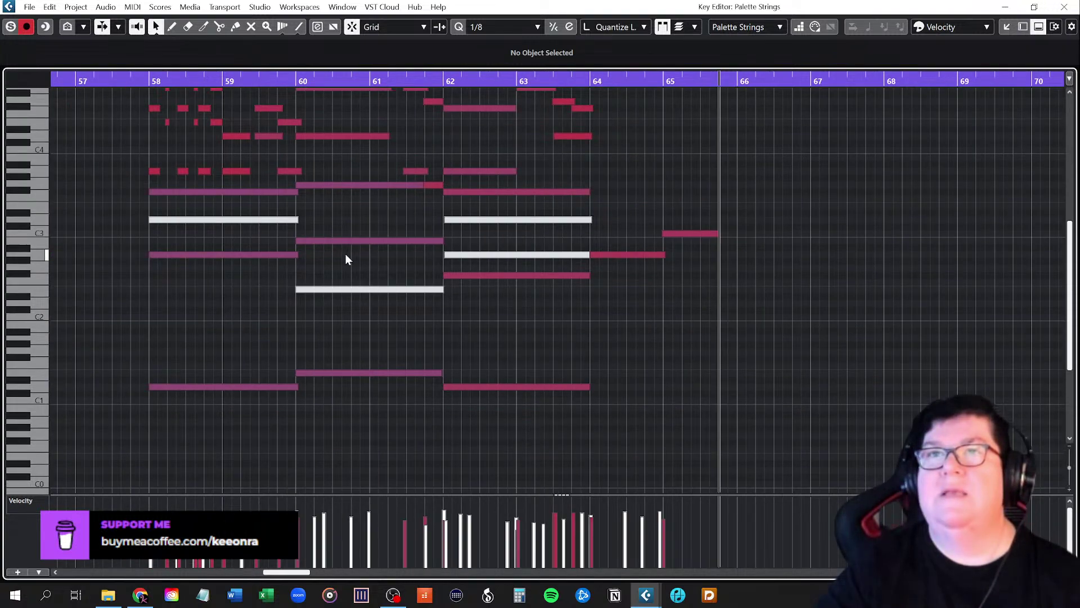
scroll(346, 252, "up", 2)
scroll(344, 262, "up", 1)
scroll(344, 263, "down", 2)
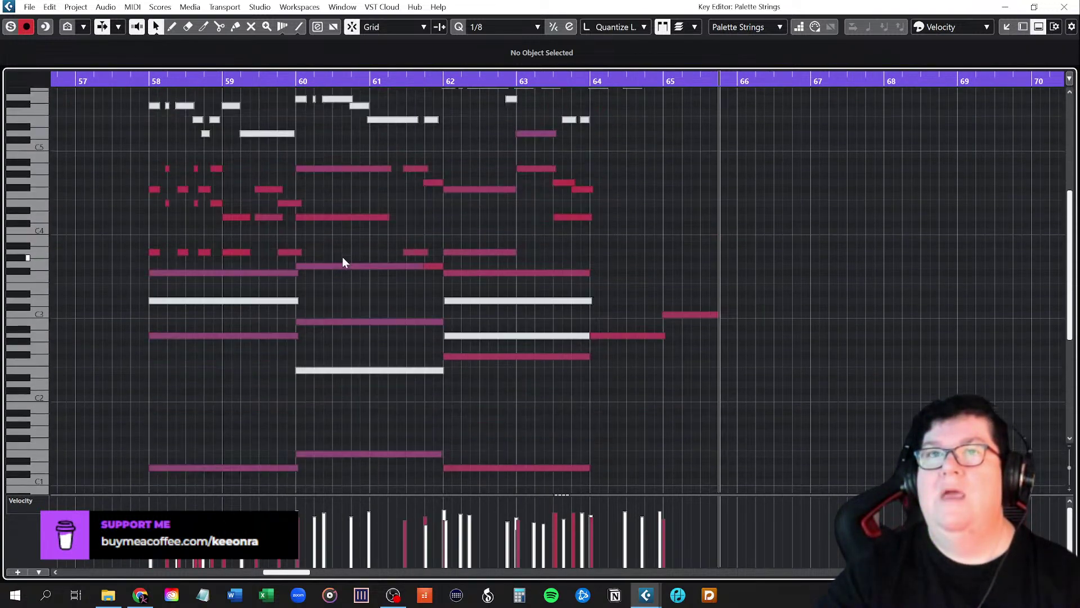
scroll(344, 263, "up", 1)
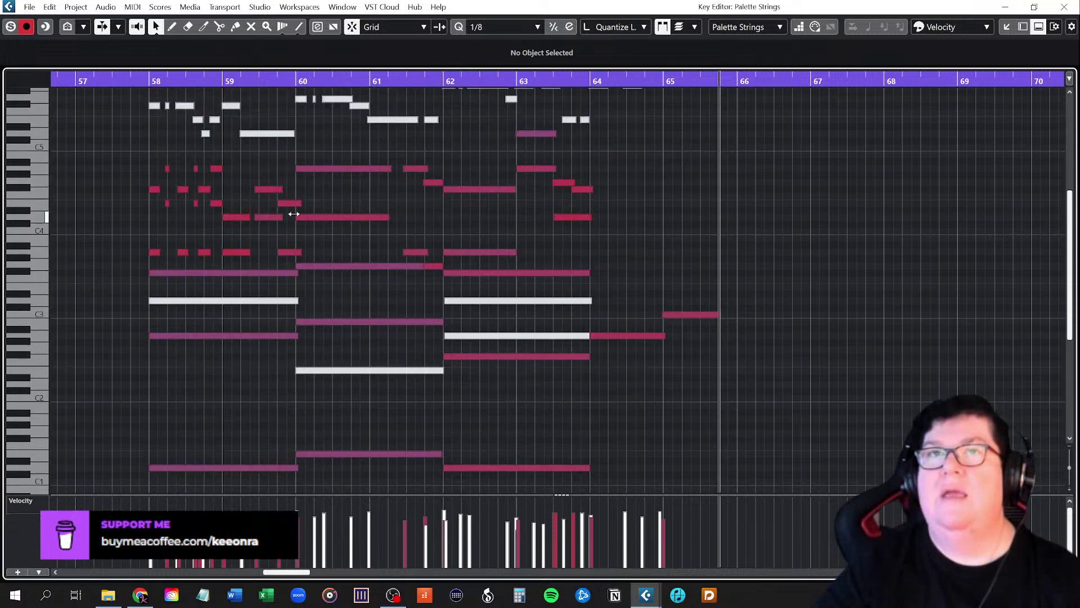
key("space")
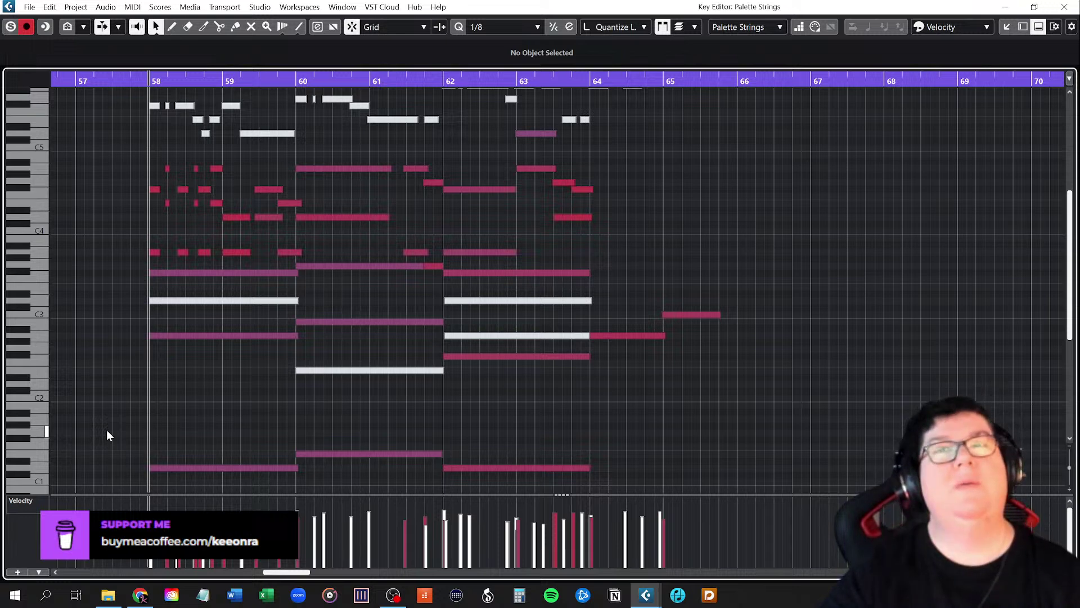
key("space")
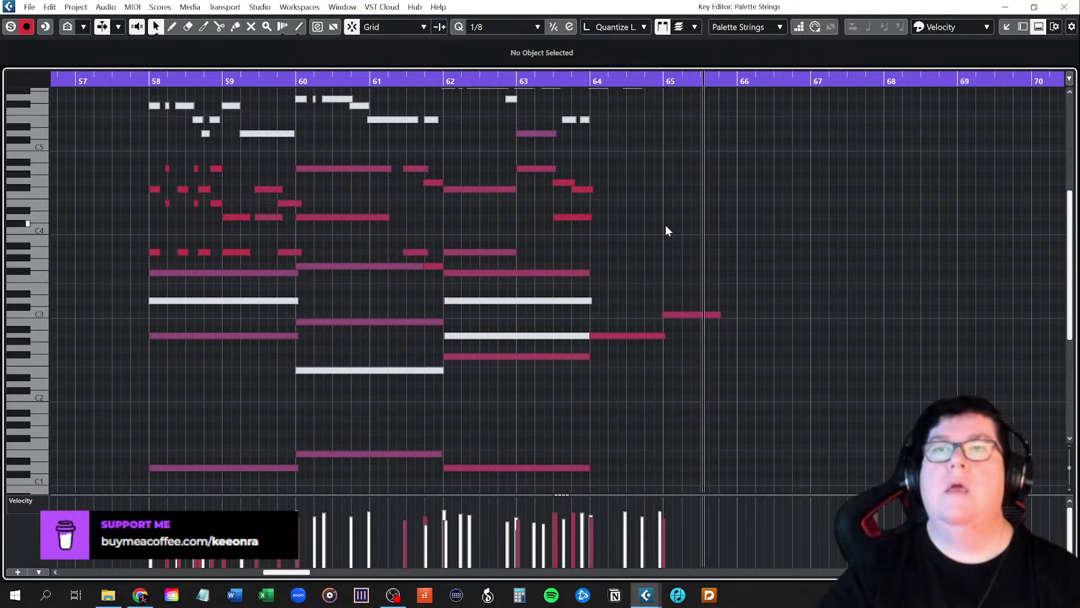
Transpose the D5 note at the start of bar 63 down one octave to D4
left_click(534, 134)
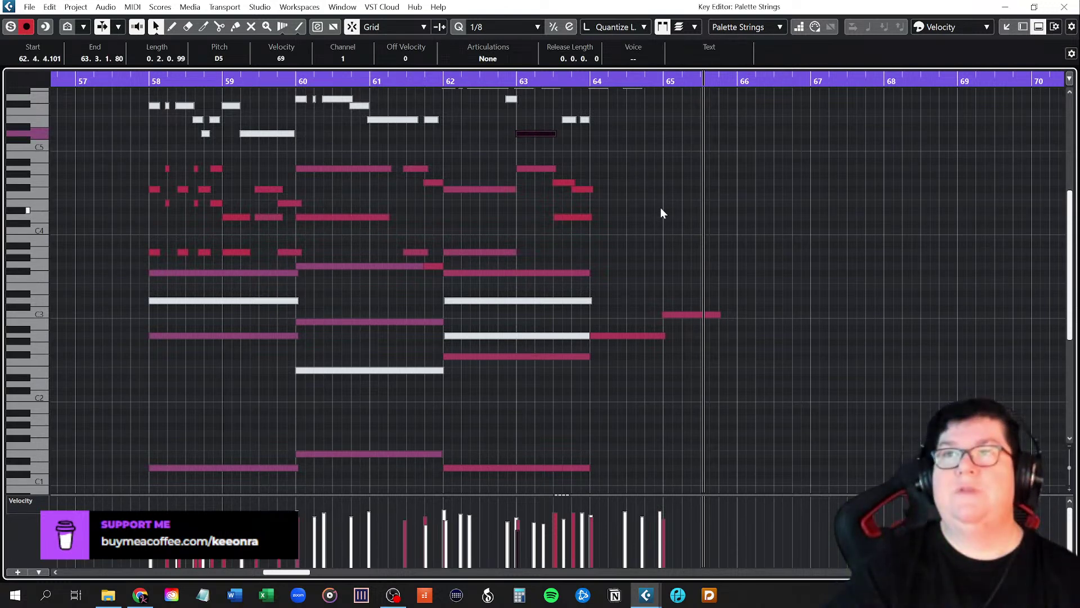
key("shift+Down")
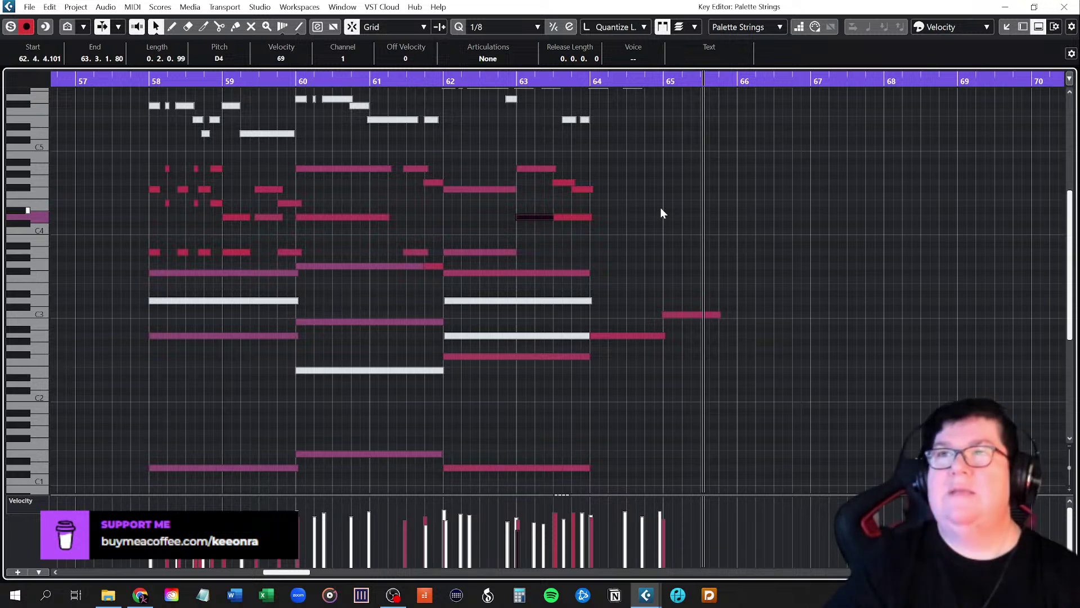
left_click(661, 208)
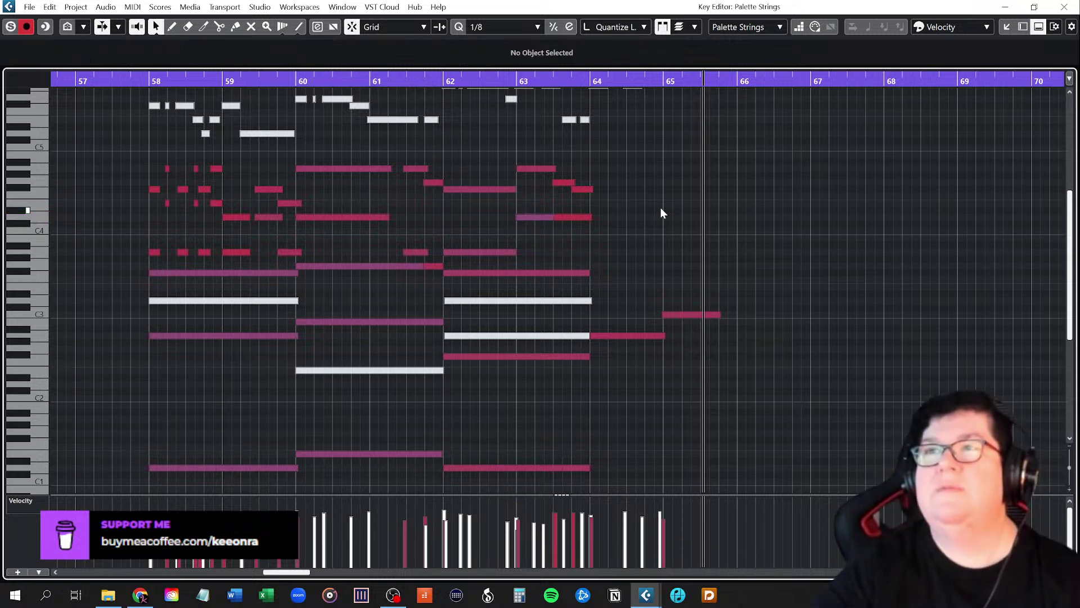
Delete the first D4 in bar 63 and extend the following D4 back to the beginning of the bar
left_click(564, 218)
left_click(541, 218)
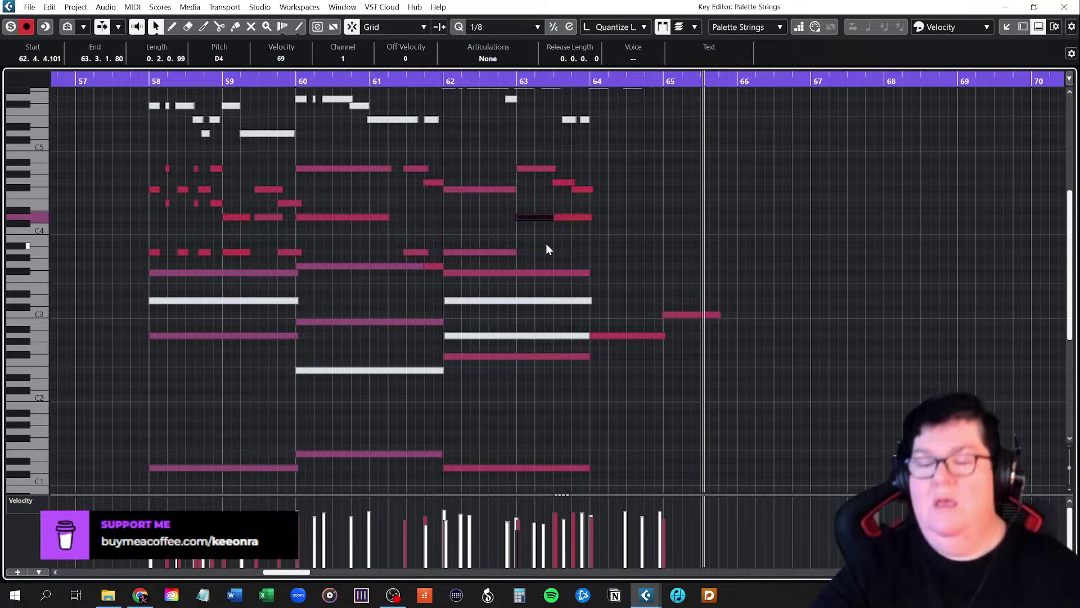
key("Delete")
left_click(541, 232)
left_click_drag(557, 217, 518, 221)
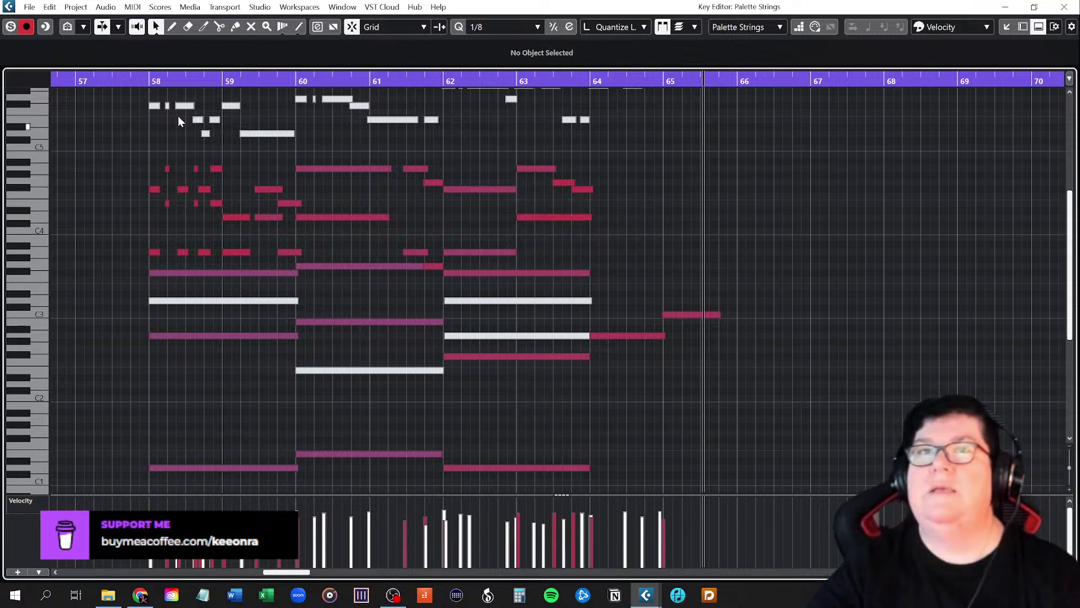
Play the soloed strings from bar 58 to about bar 65 to check the edited note in bar 63
left_click(149, 78)
key("space")
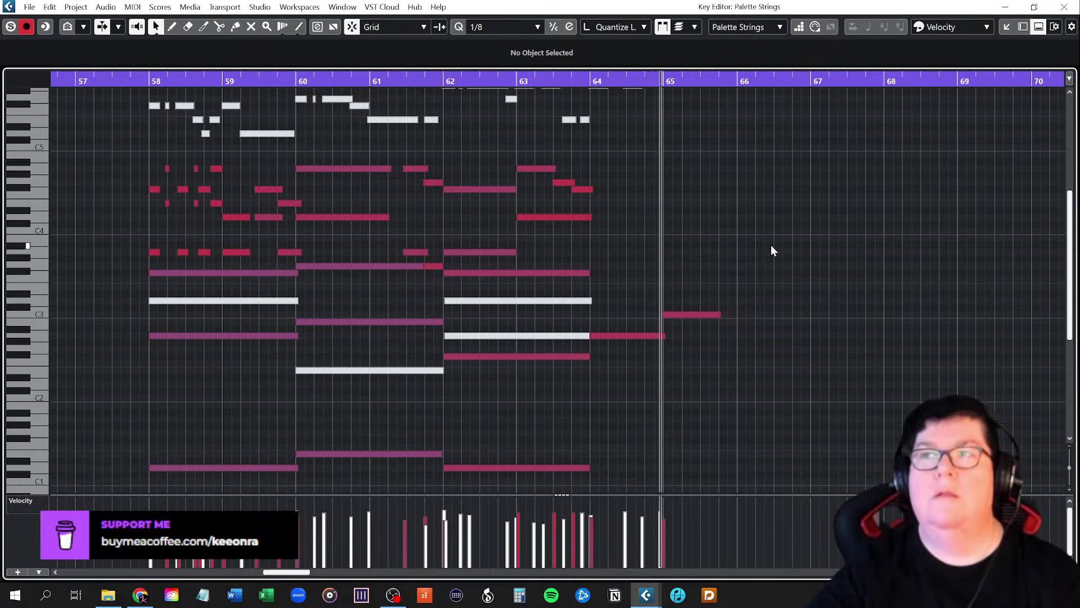
key("space")
Close the Palette Strings key editor and save the project
left_click(1064, 7)
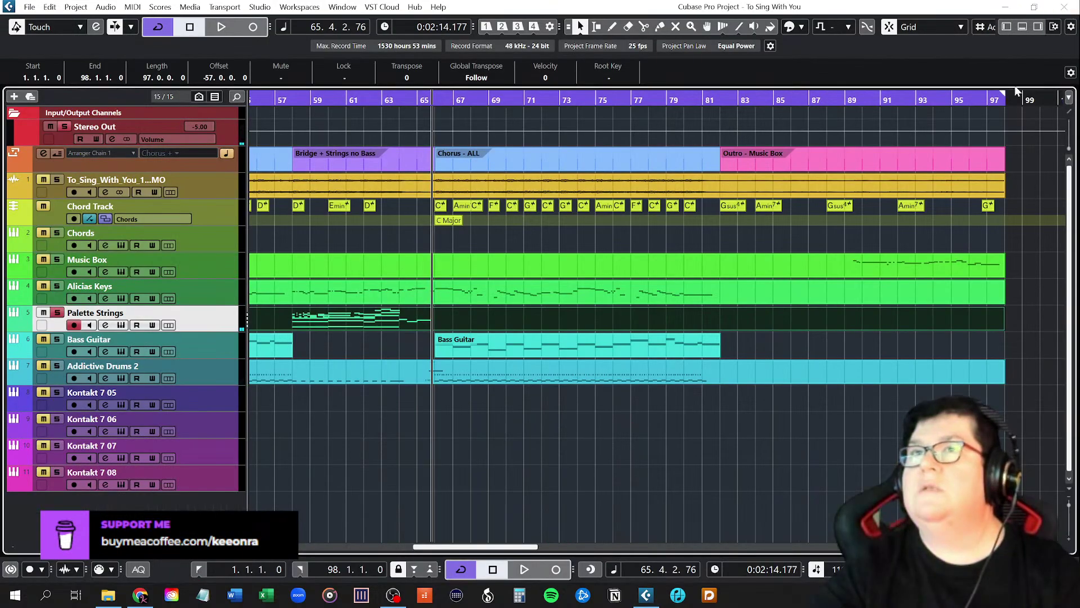
left_click(29, 7)
left_click(48, 96)
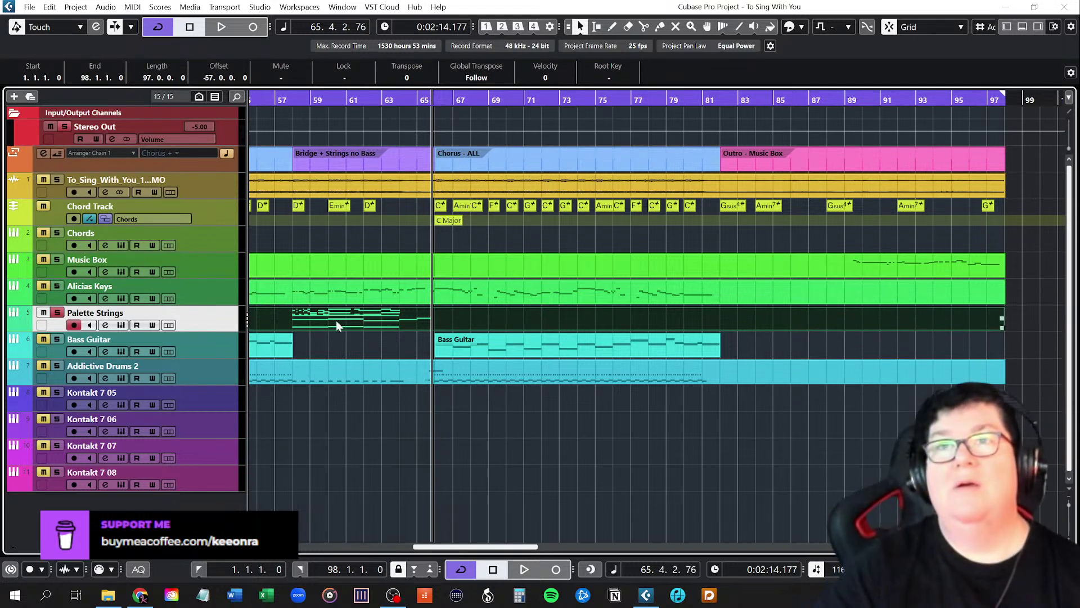
Turn off solo on the Palette Strings track and play the full arrangement from bar 58 into the chorus
left_click(57, 313)
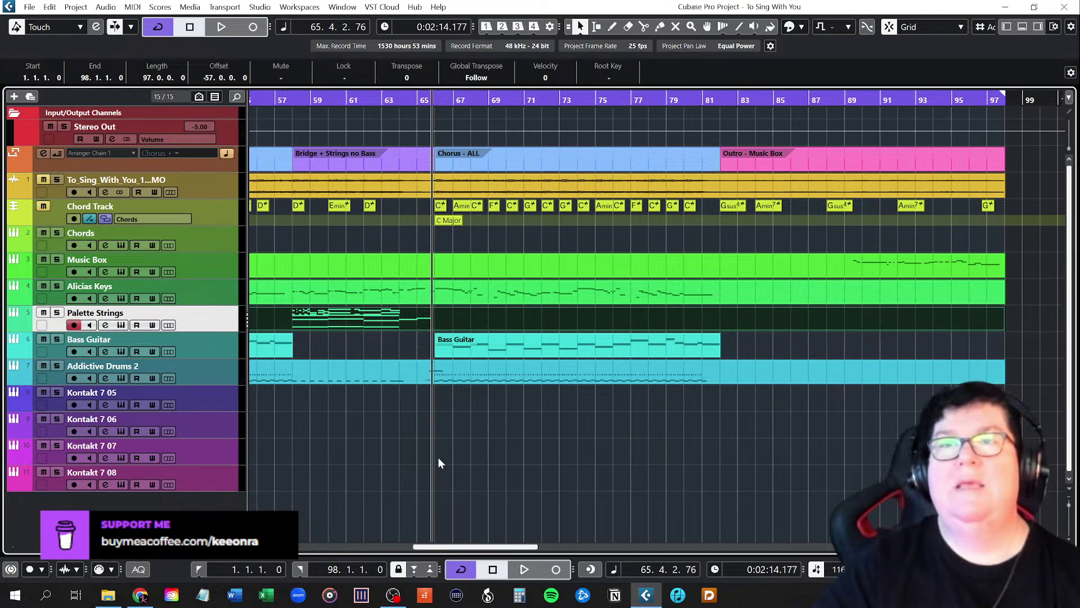
left_click(293, 99)
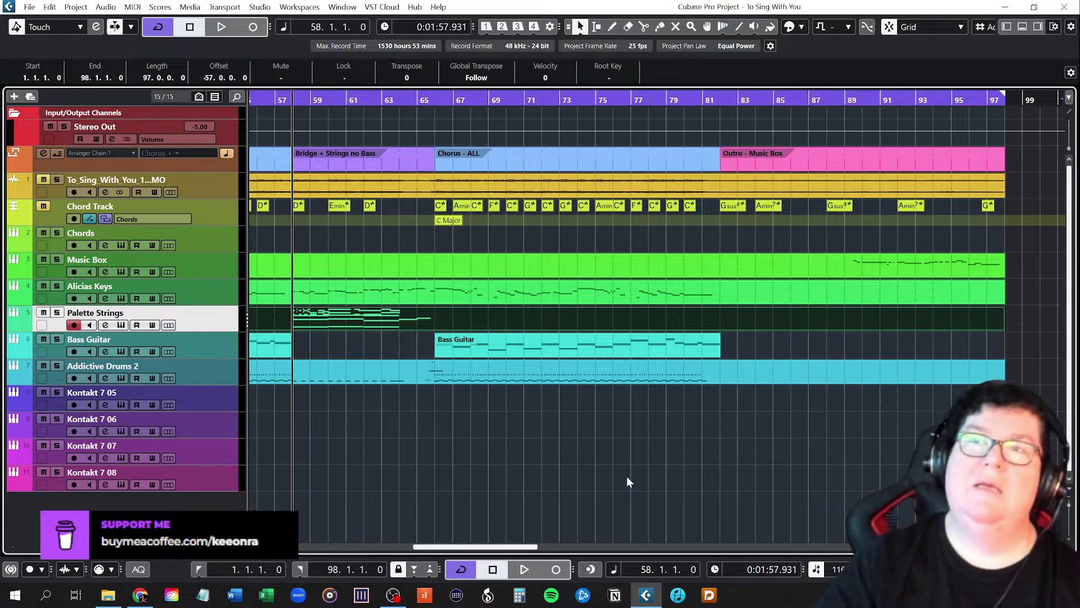
key("space")
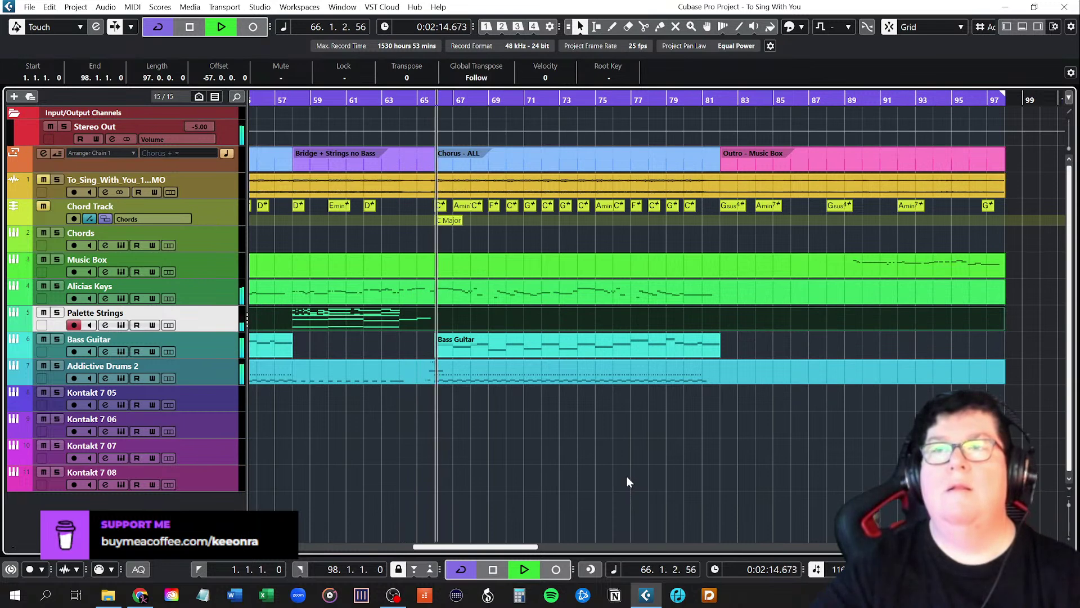
key("space")
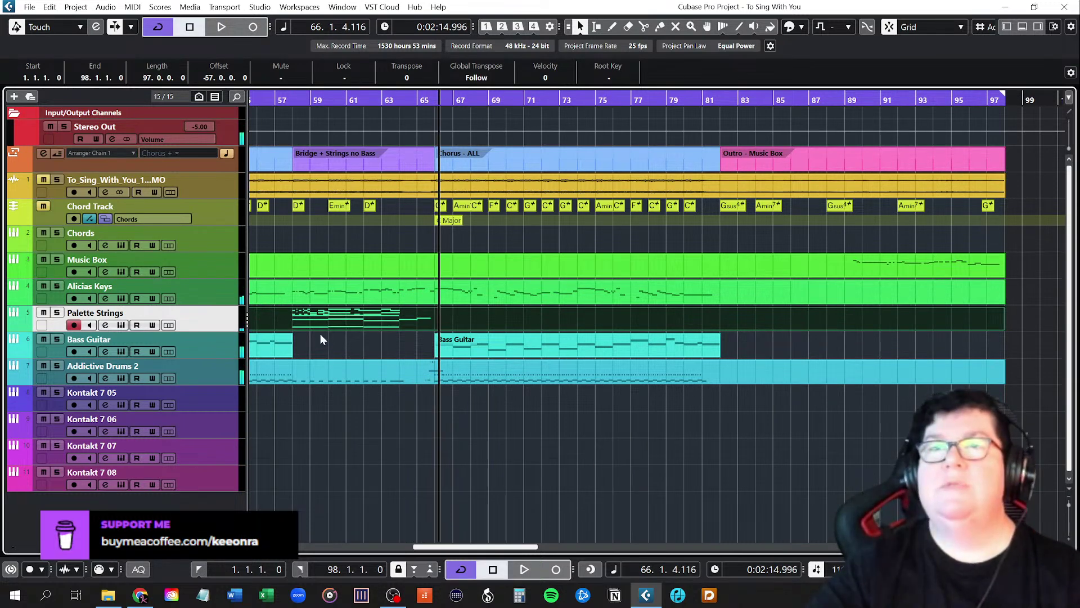
Clear the event selection and return the playback cursor to bar 58
left_click(326, 346)
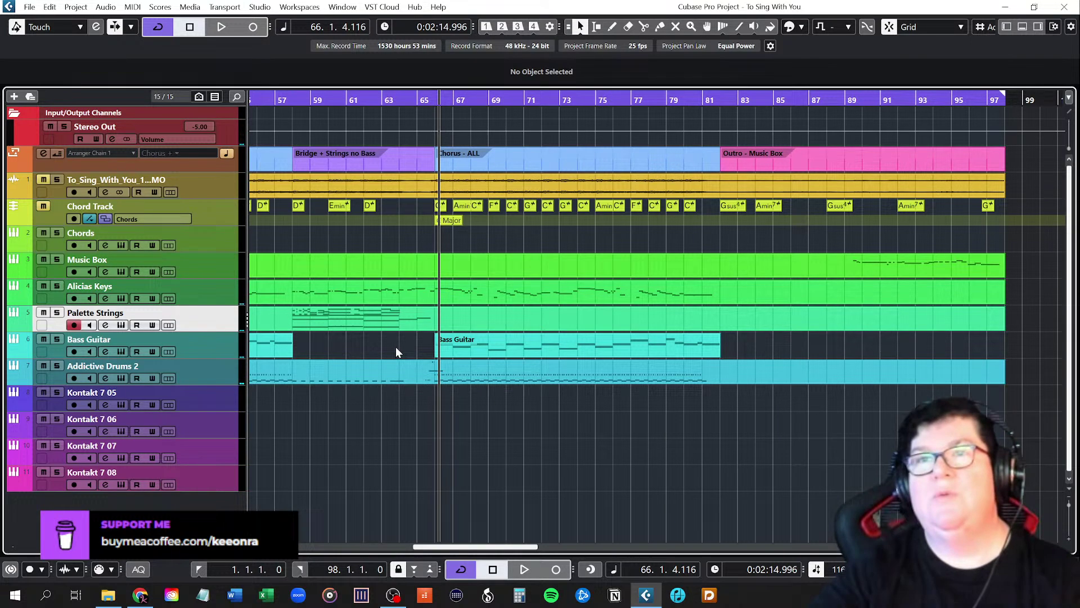
left_click(292, 98)
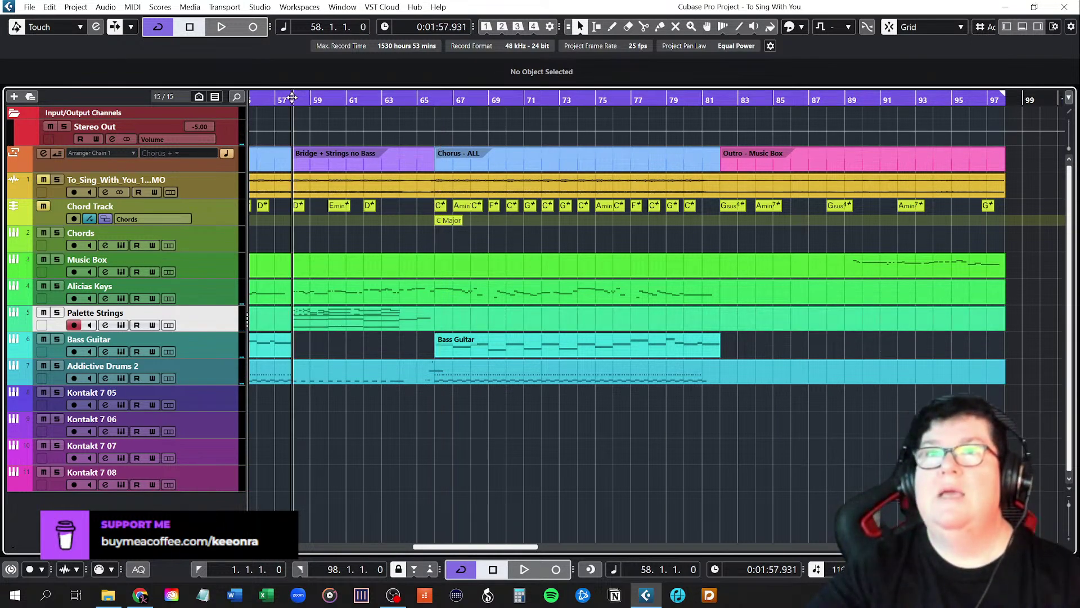
scroll(373, 433, "up", 3)
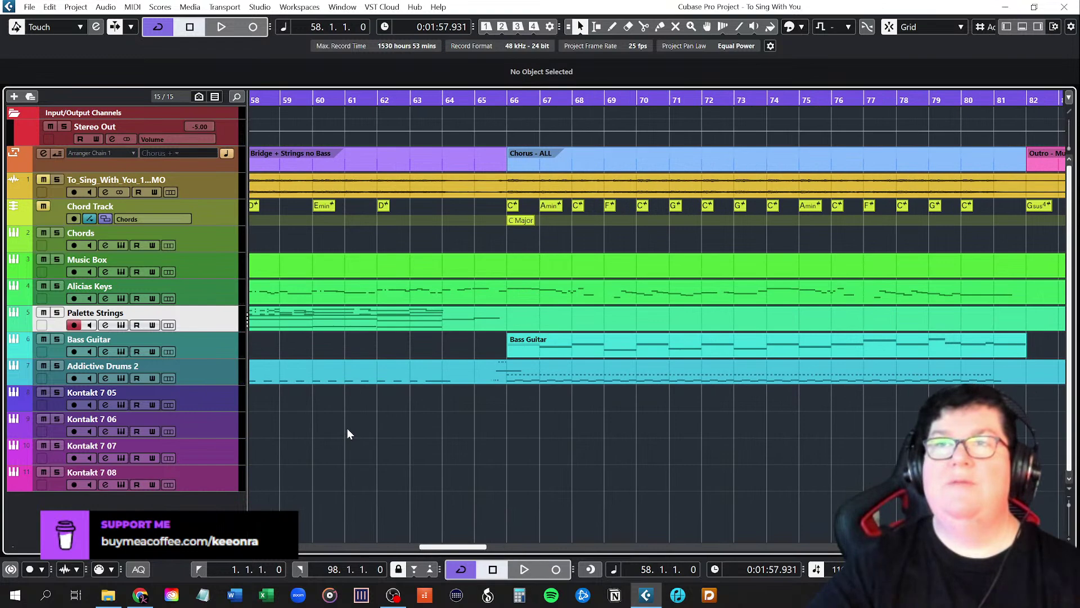
scroll(348, 434, "down", 3)
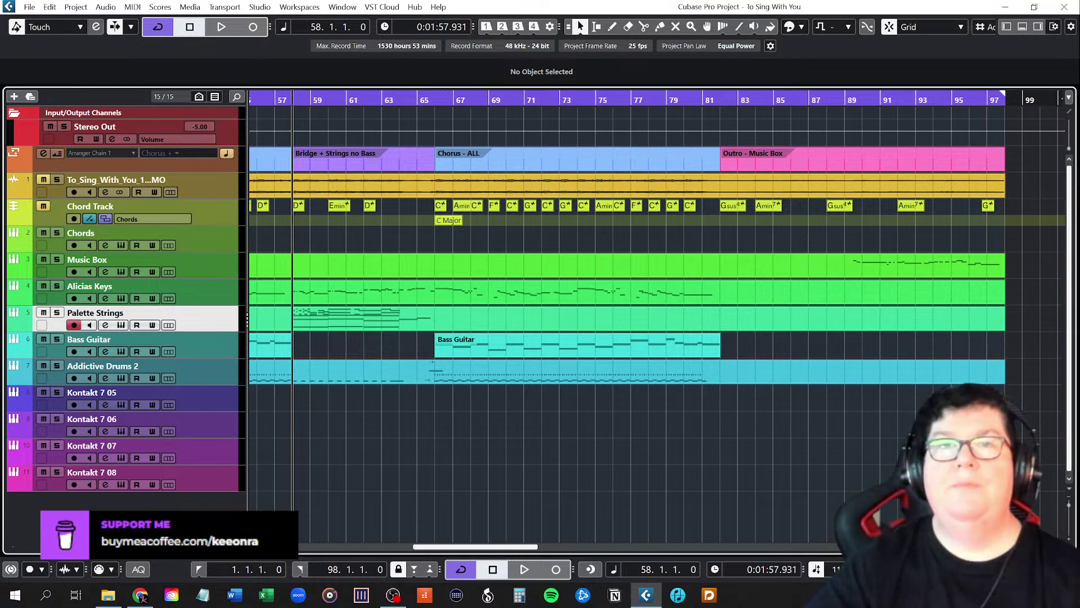
left_click(199, 400)
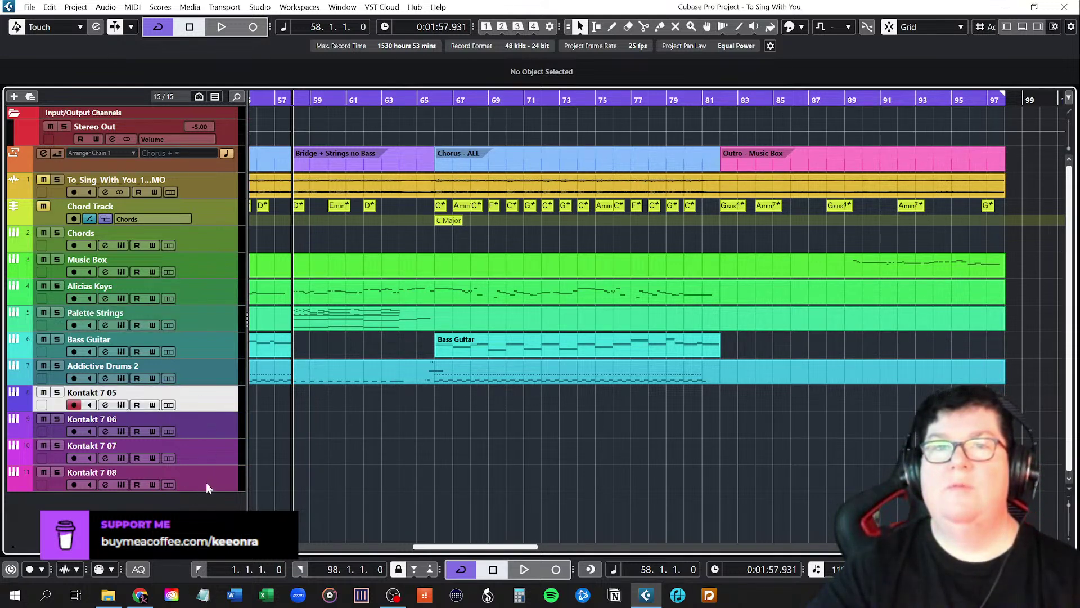
left_click(206, 481, "shift")
right_click(205, 482)
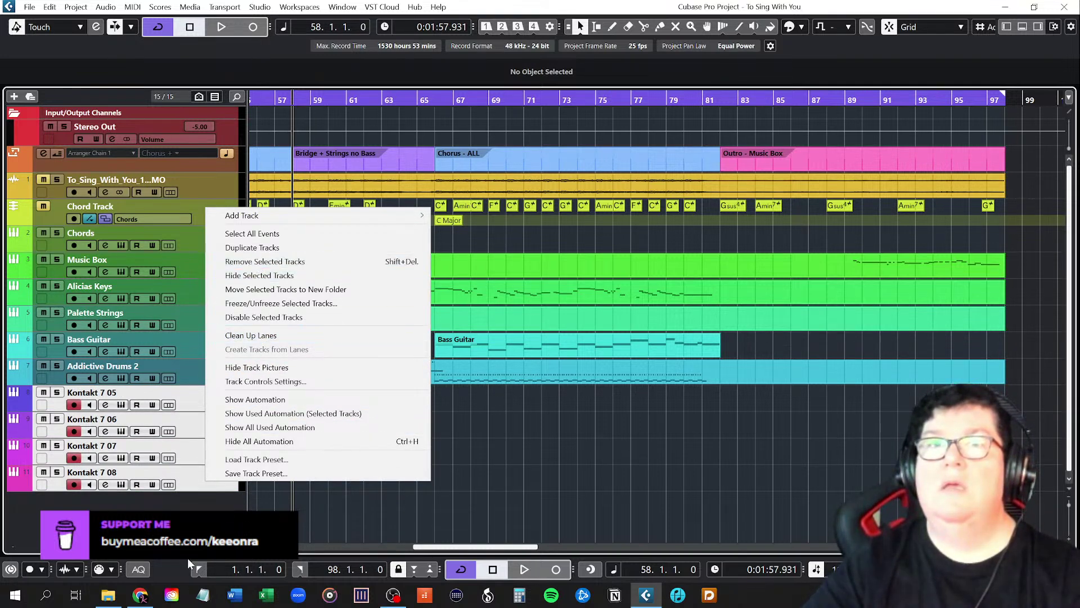
key("Escape")
Open the instrument of the Kontakt 7 05 track and look through the player's file and view options
left_click(198, 402)
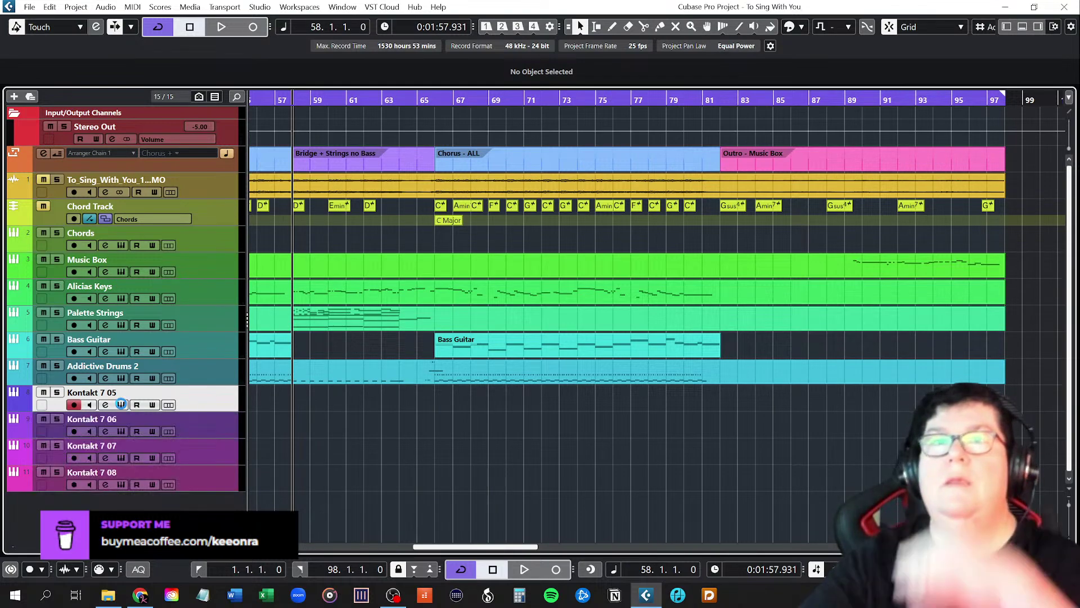
left_click(121, 404)
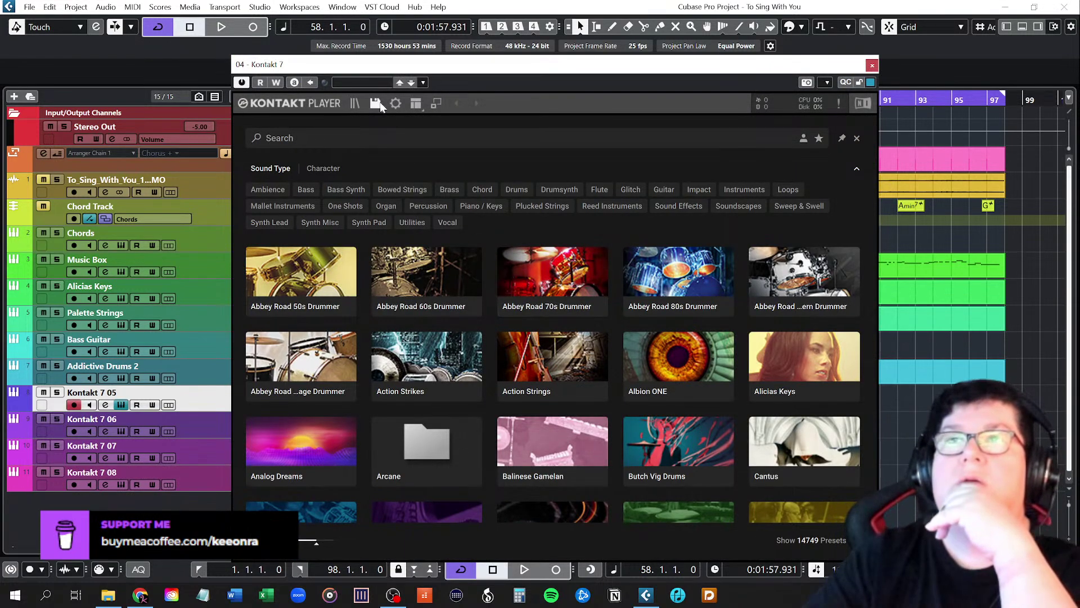
left_click(417, 104)
left_click(416, 104)
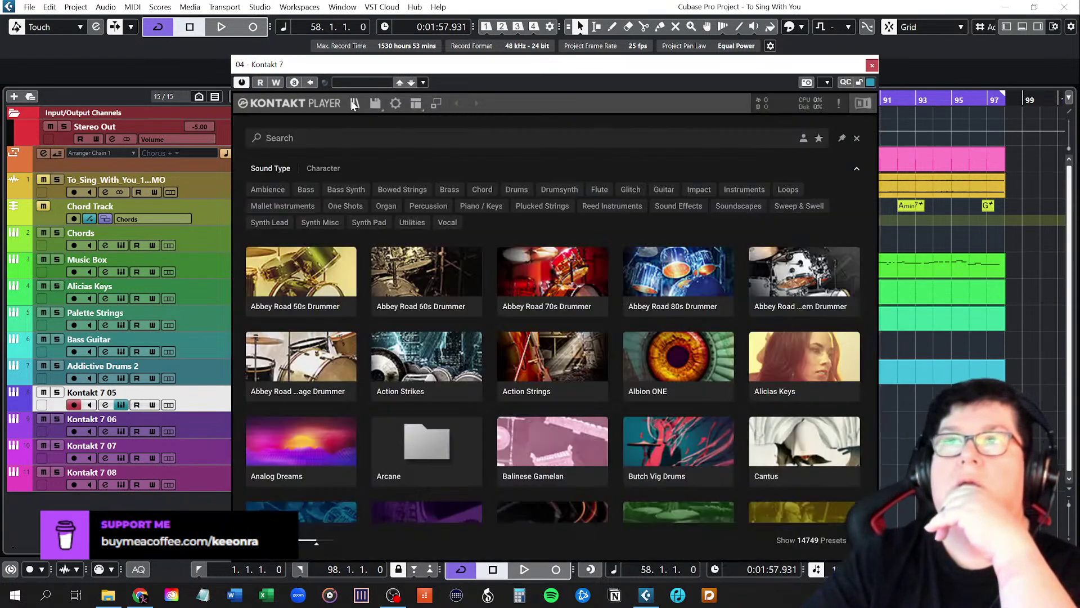
left_click(375, 104)
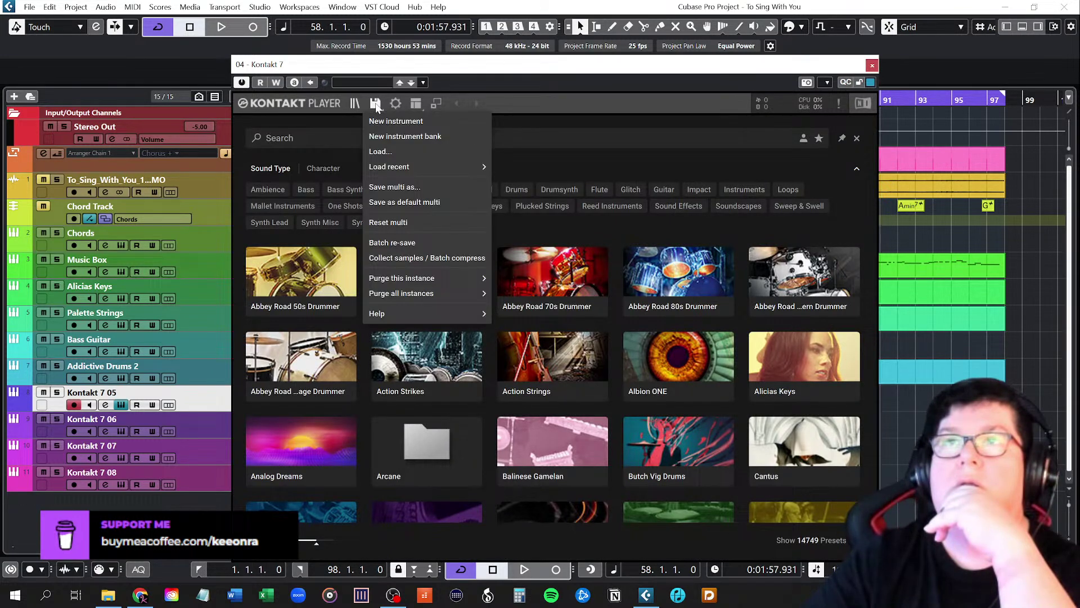
left_click(376, 104)
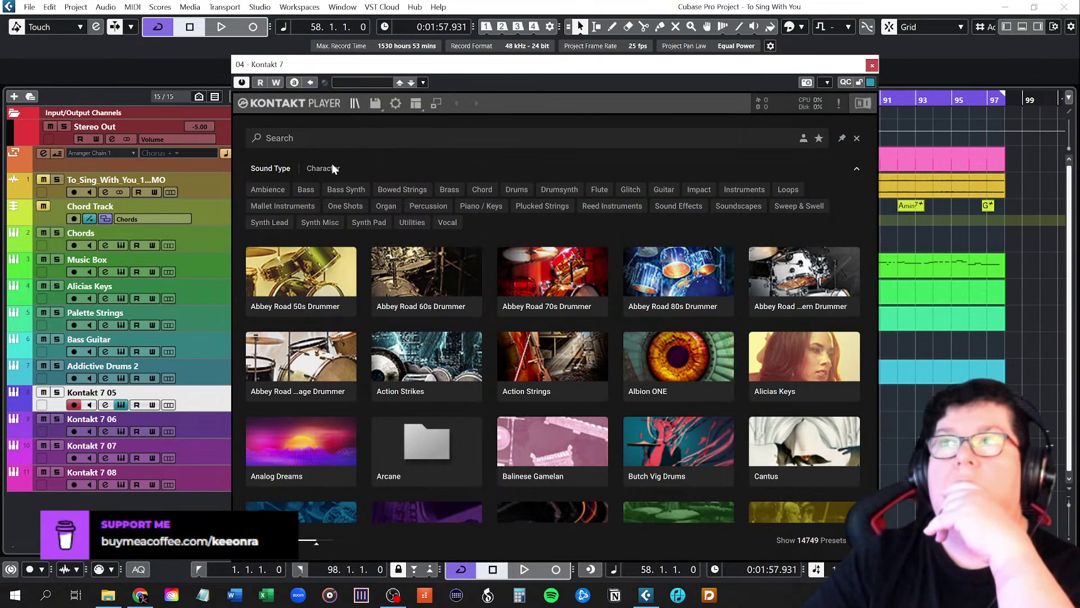
left_click(417, 108)
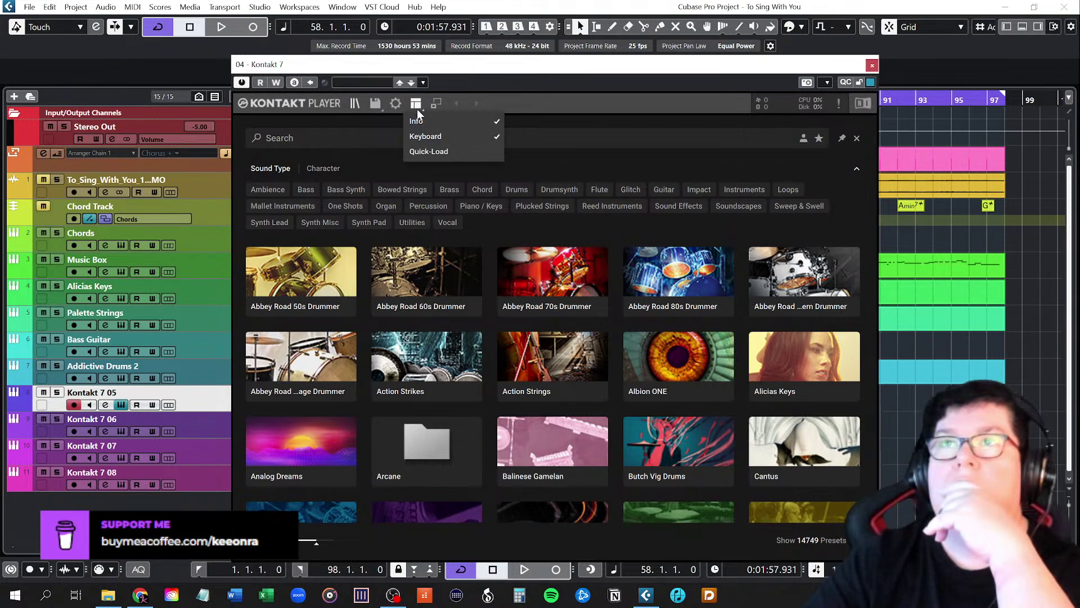
left_click(414, 105)
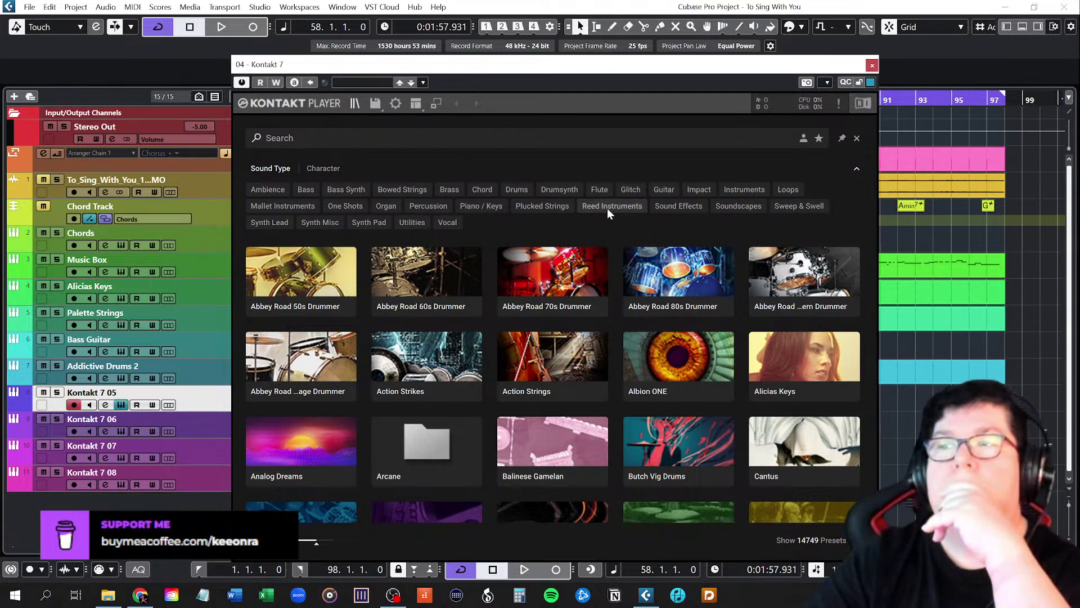
Check the Character and Sound Type filters of the Kontakt library browser and the player's view options
left_click_drag(876, 269, 889, 224)
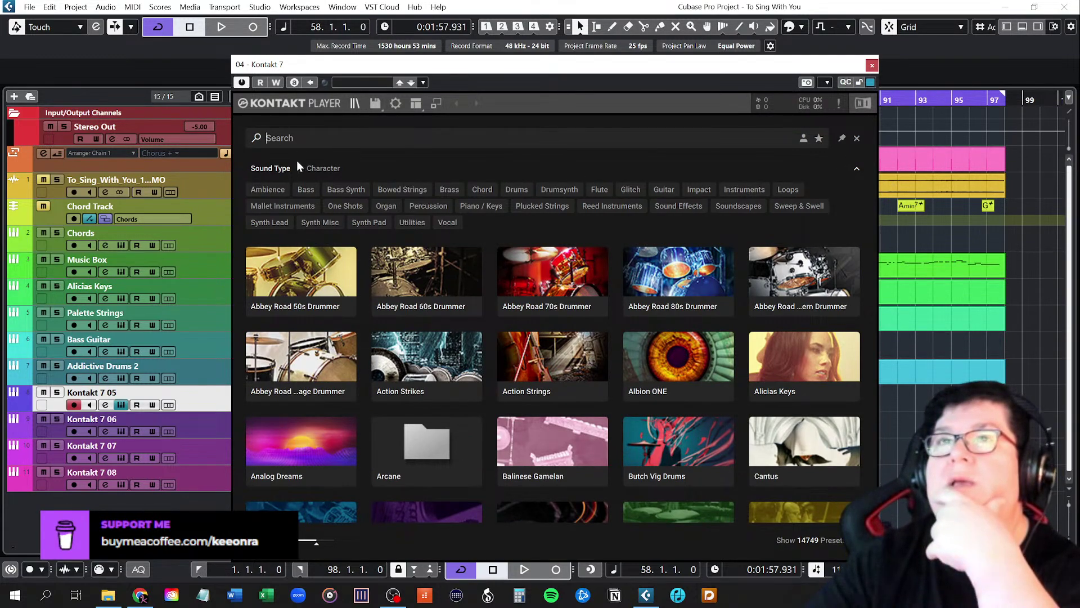
left_click(338, 168)
left_click(275, 167)
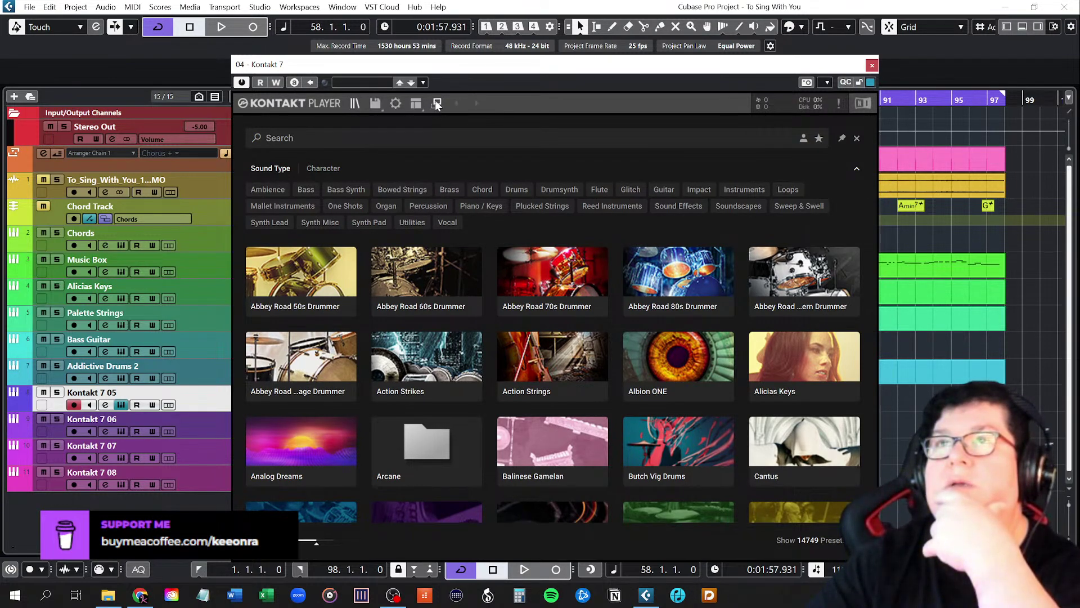
left_click(415, 104)
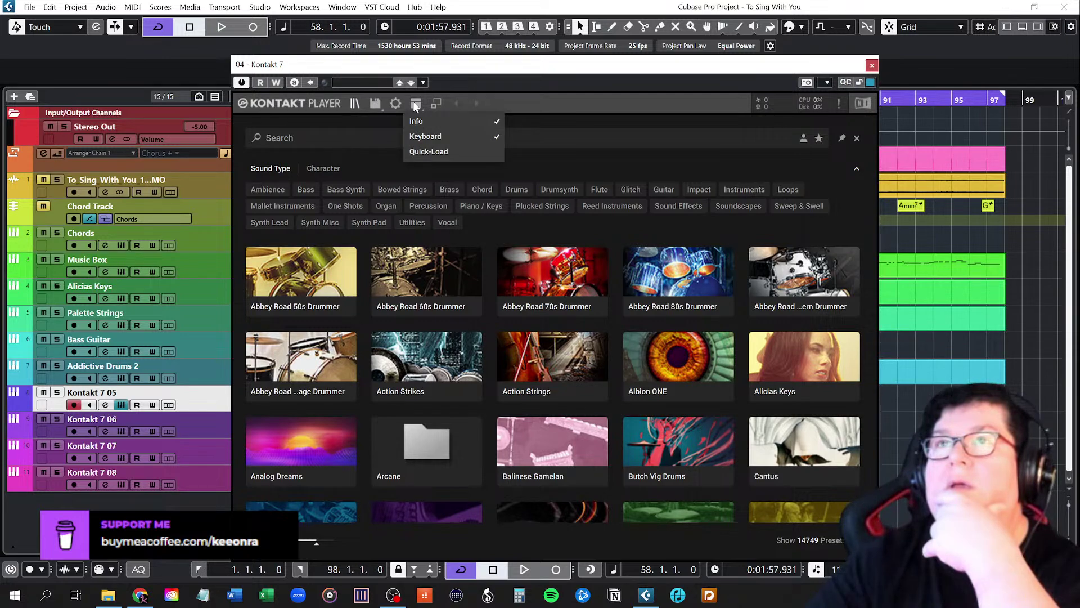
left_click(375, 114)
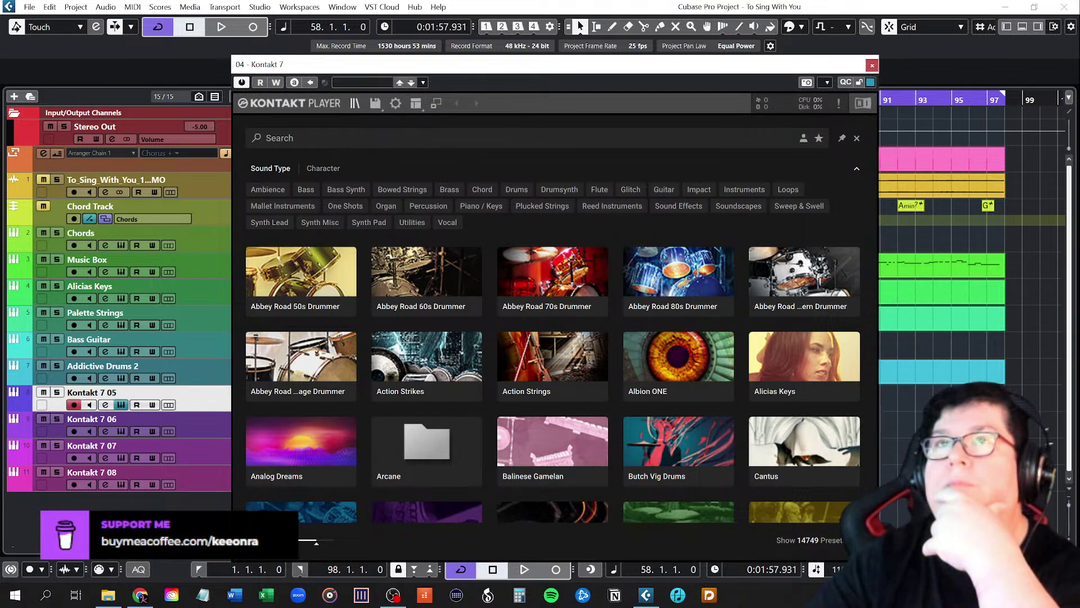
Close the Kontakt 7 instrument window and remove the tracks Kontakt 7 05 through Kontakt 7 08 from the project
left_click(871, 66)
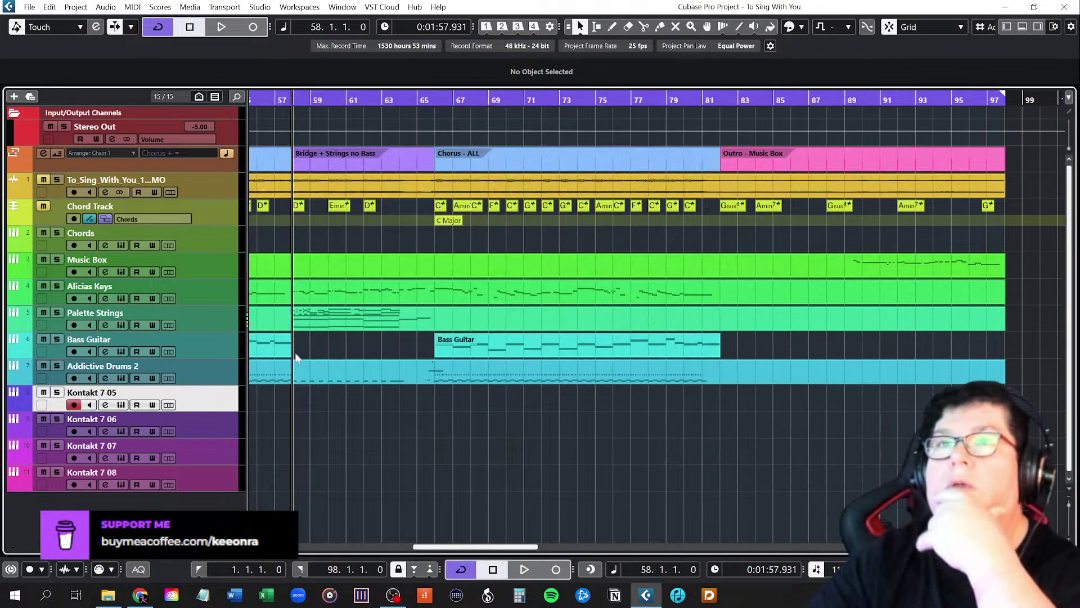
key("shift+Down")
key("shift+Down")
key("shift+Down")
right_click(196, 406)
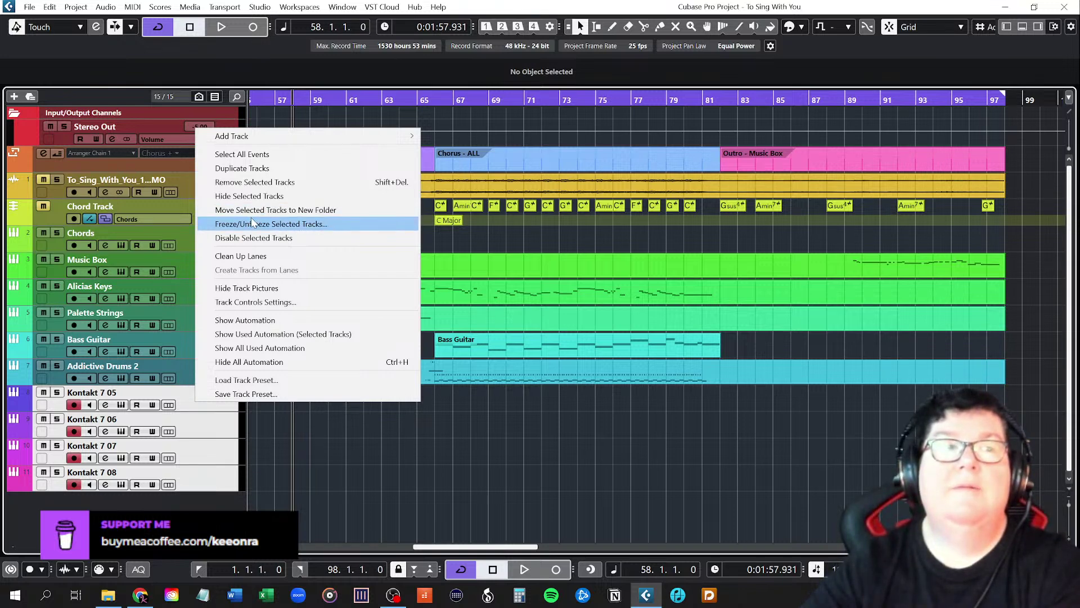
left_click(261, 183)
Add five instrument tracks using Kontakt with Stereo Out as audio output, and close the instrument window
right_click(163, 436)
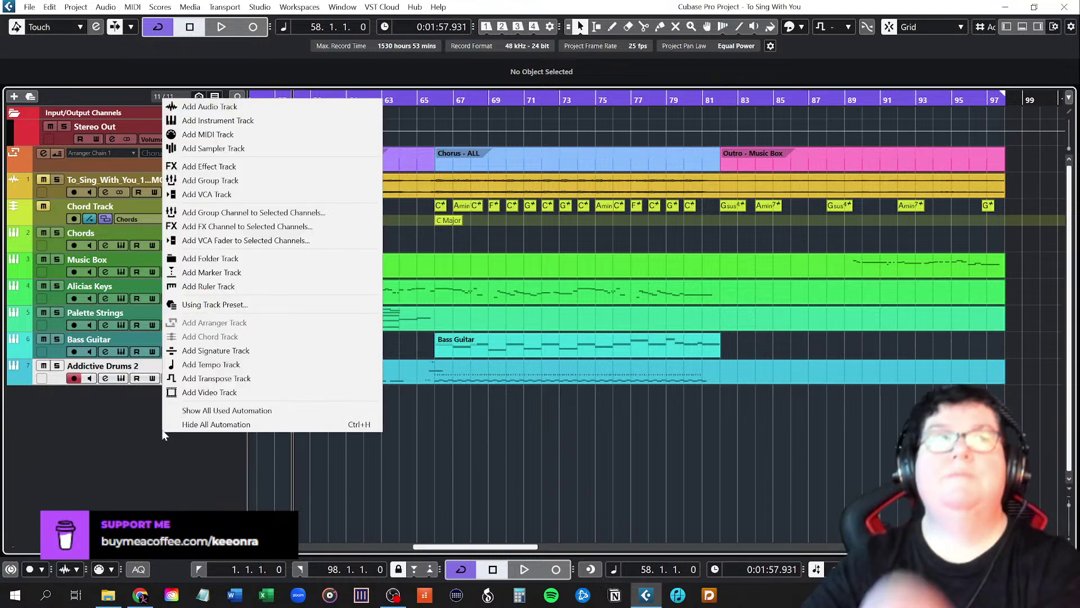
left_click(228, 121)
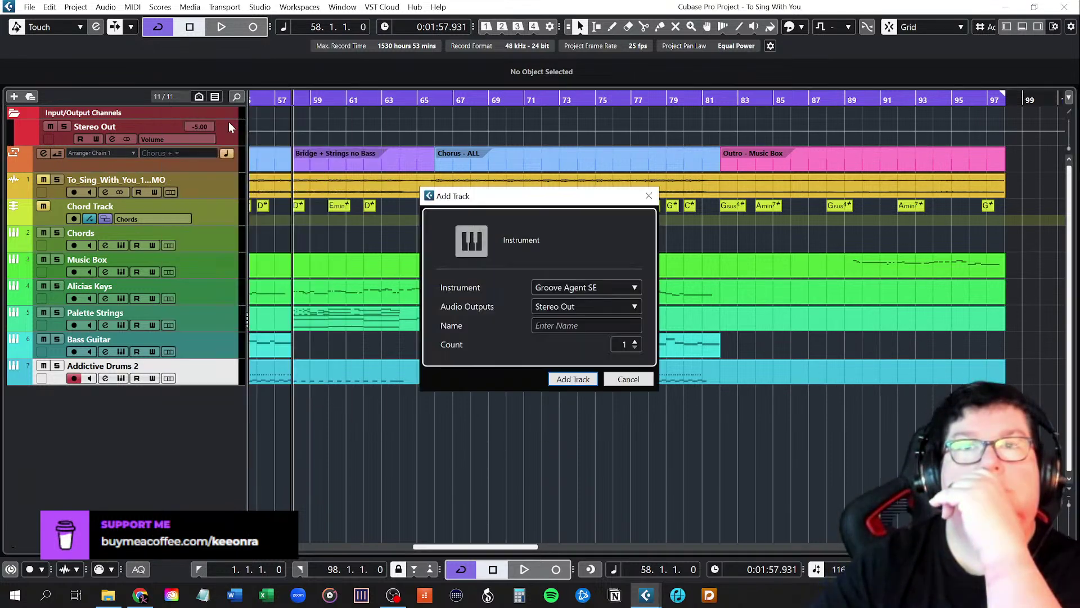
left_click(600, 287)
left_click(455, 340)
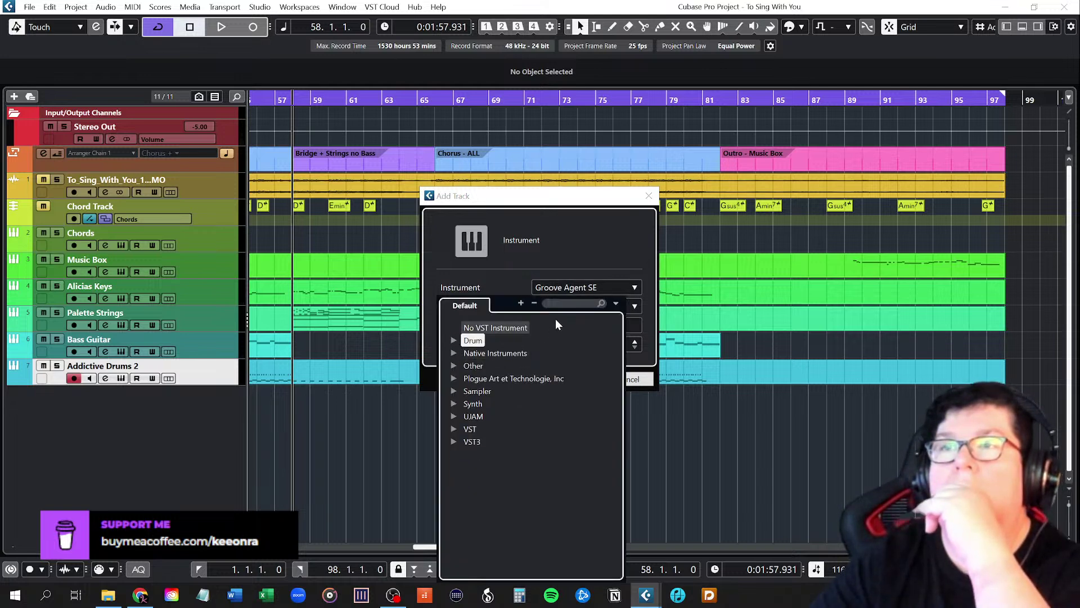
left_click(559, 304)
type("kon")
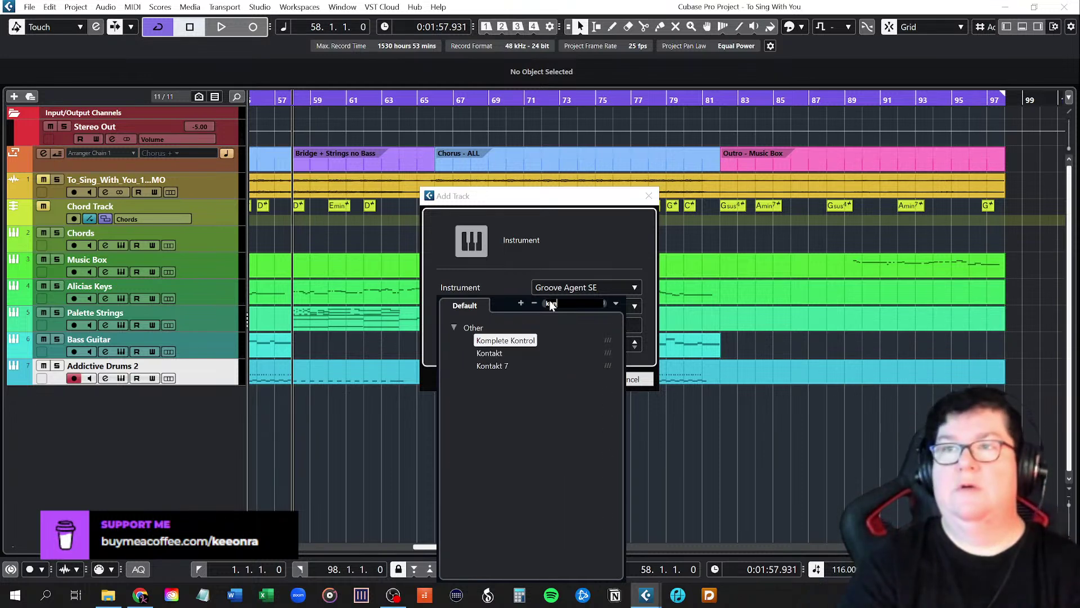
left_click(494, 354)
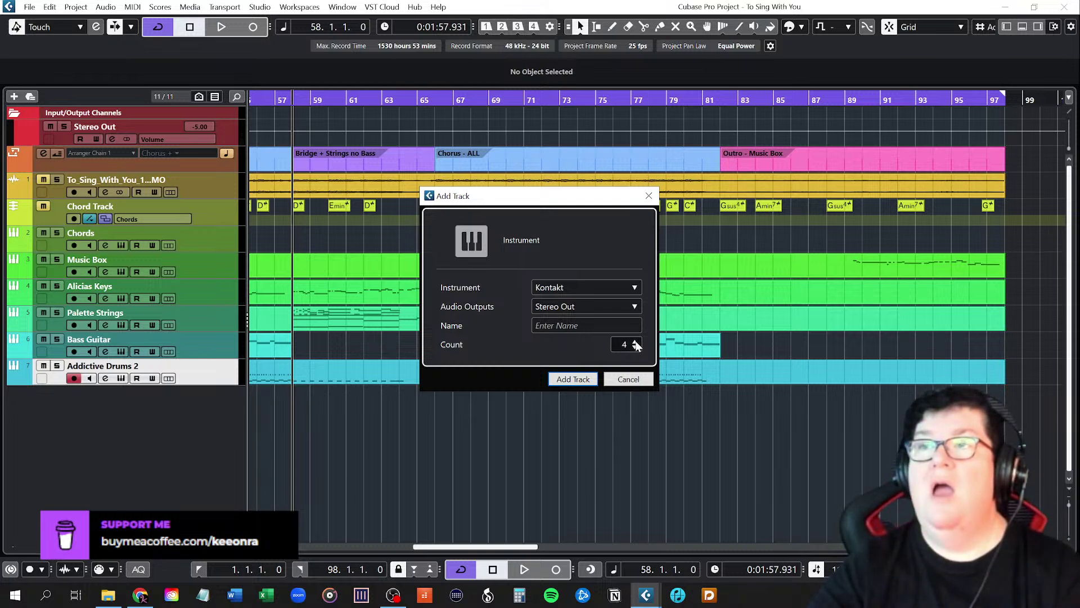
left_click(585, 379)
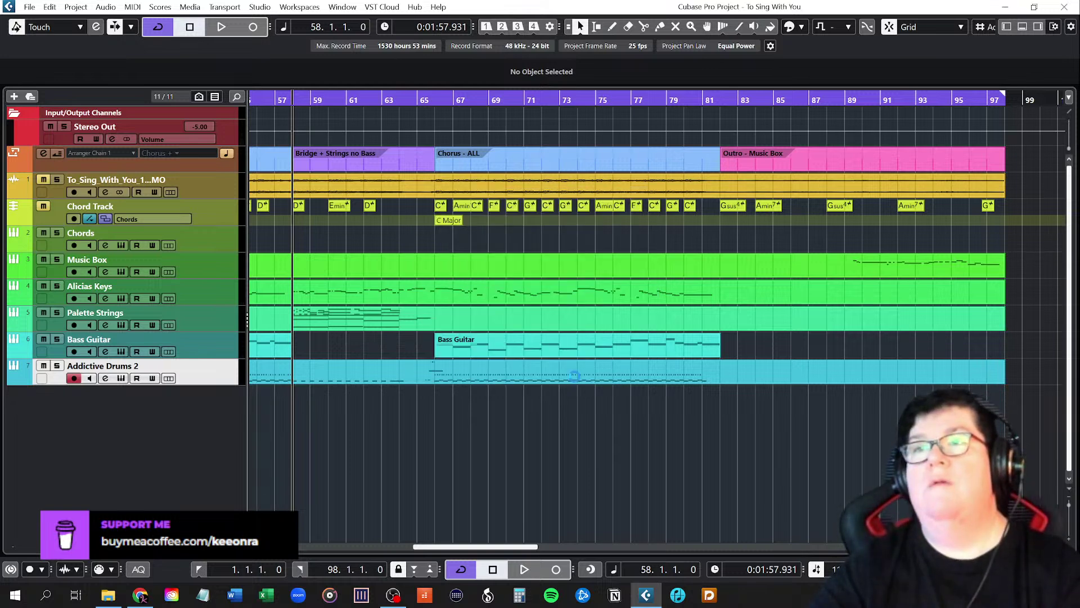
left_click_drag(835, 199, 643, 124)
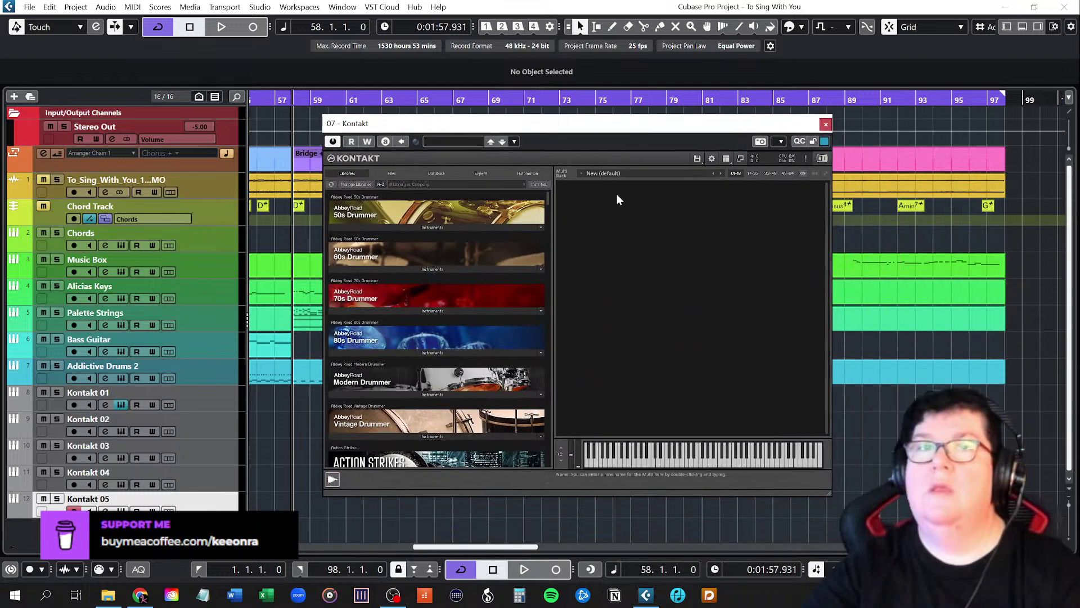
left_click(829, 121)
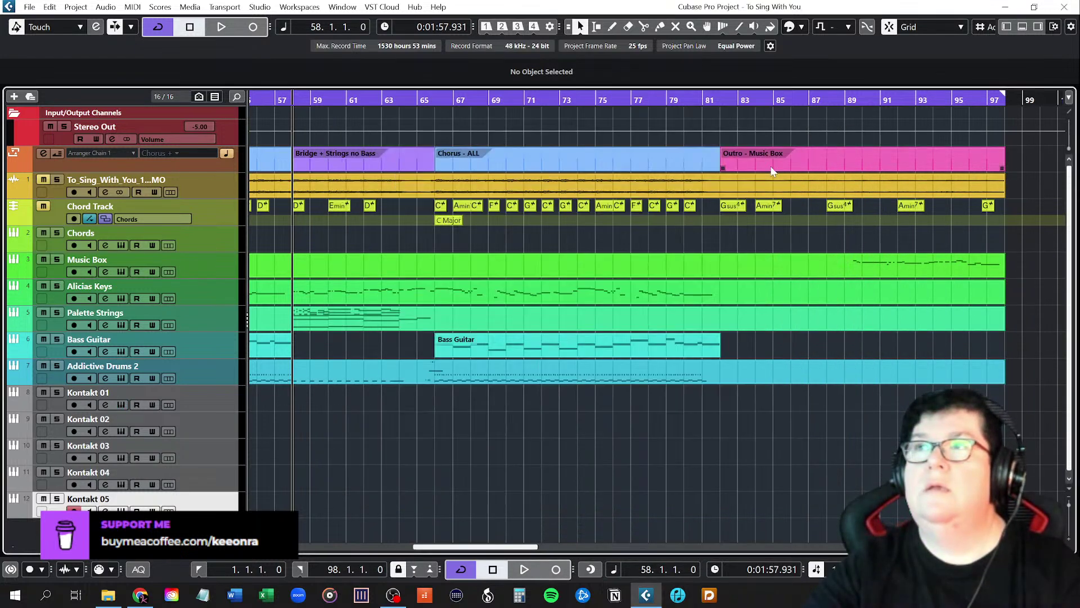
Open the Kontakt 01 track's instrument with its file browser showing and move the window clear of the project view
left_click(122, 404)
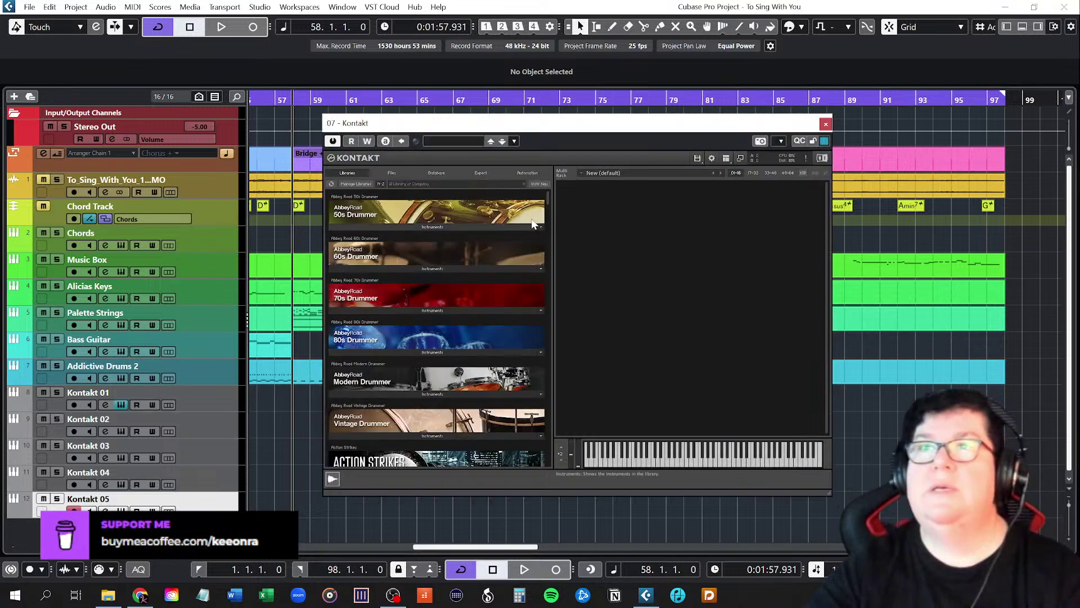
left_click(391, 172)
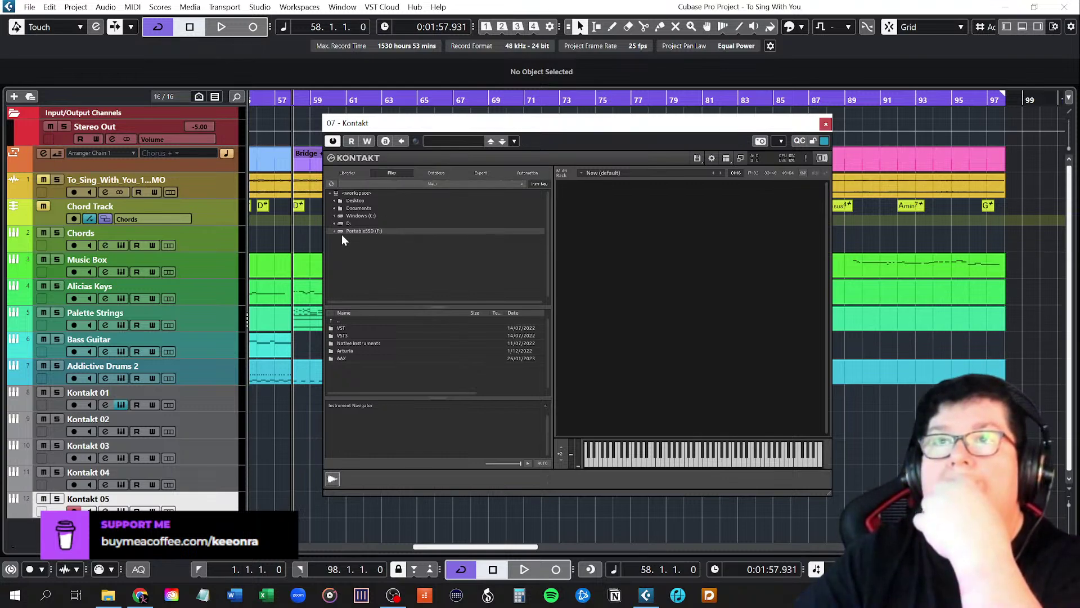
left_click_drag(551, 130, 0, 120)
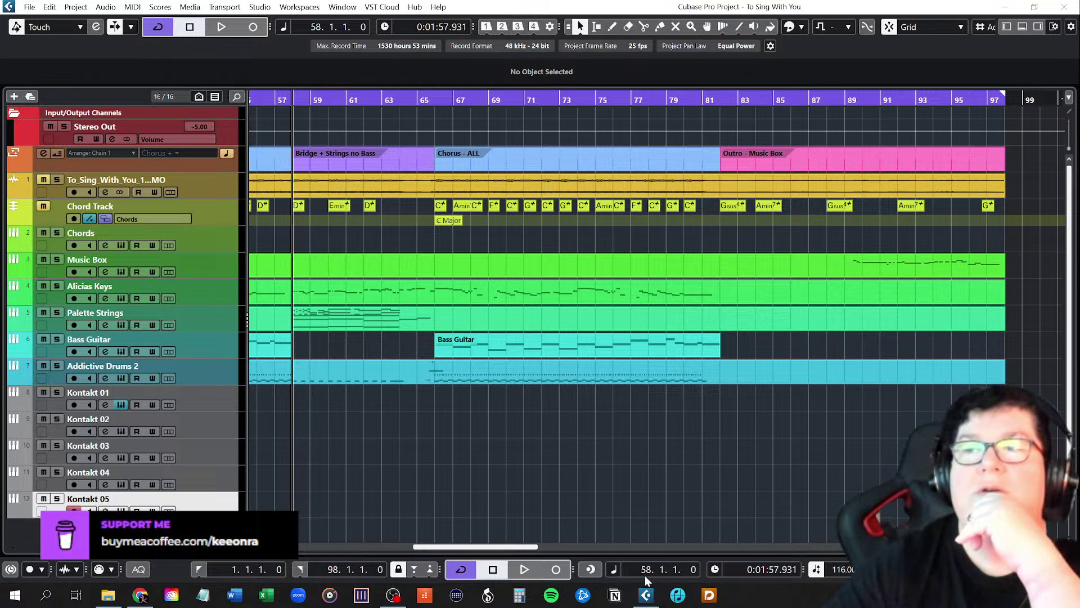
Return focus to the project window and briefly play the arrangement from bar 58
right_click(648, 597)
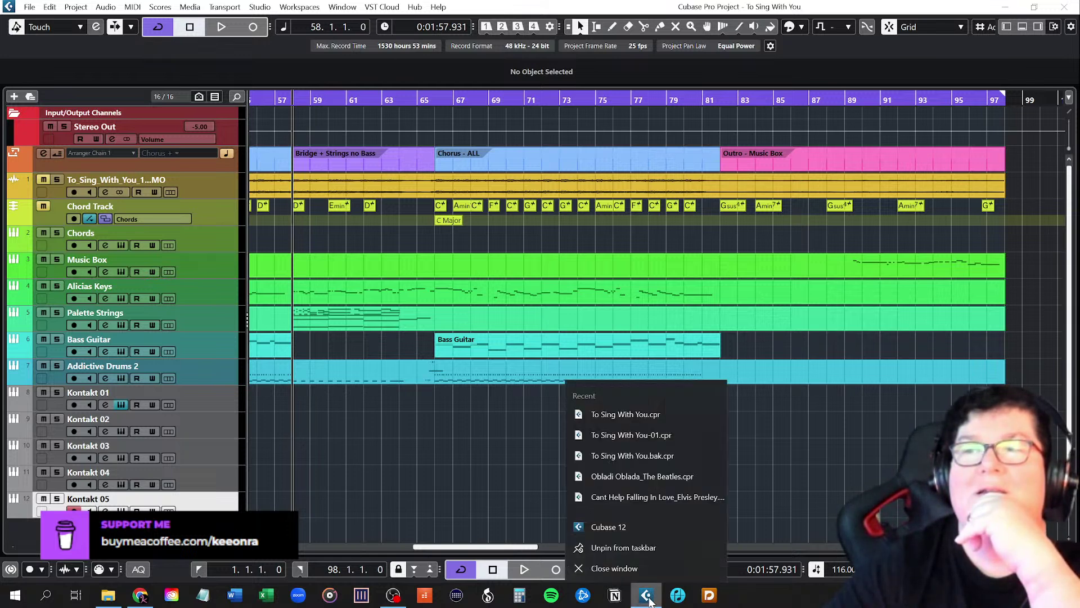
left_click(614, 528)
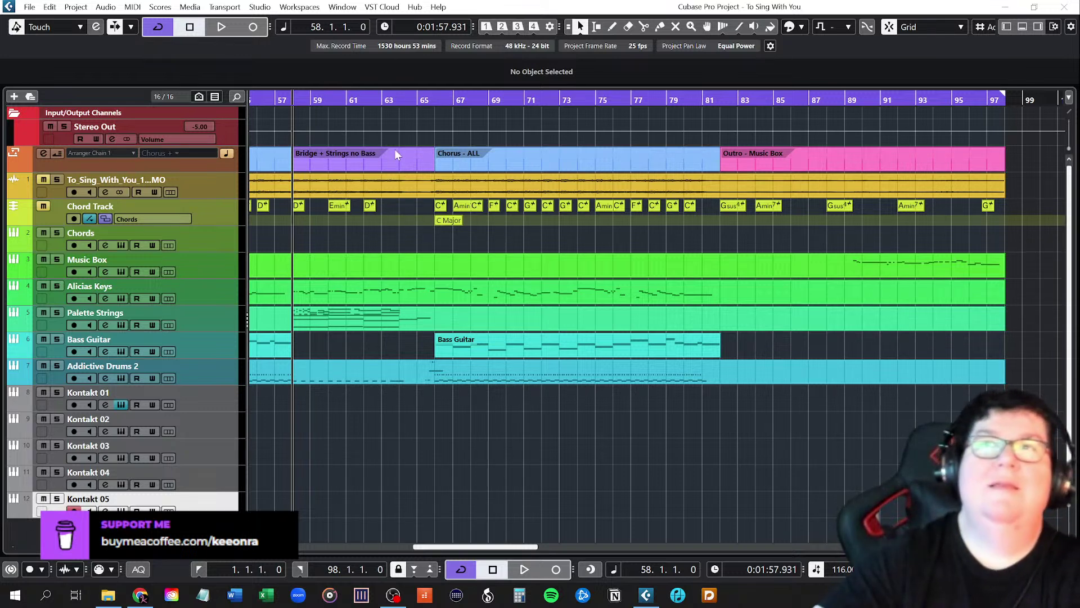
left_click(478, 122)
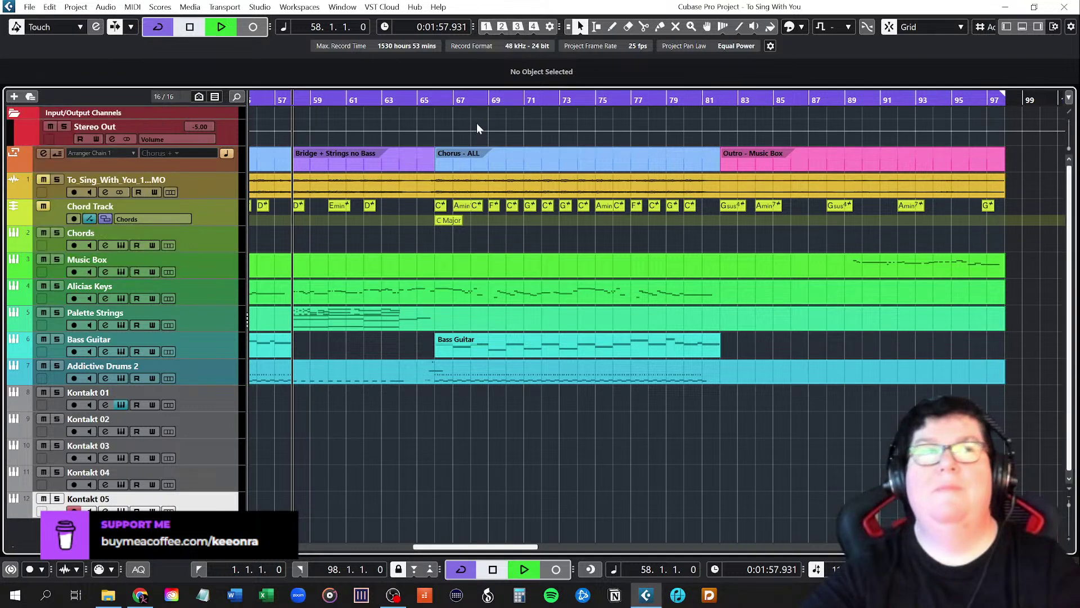
key("space")
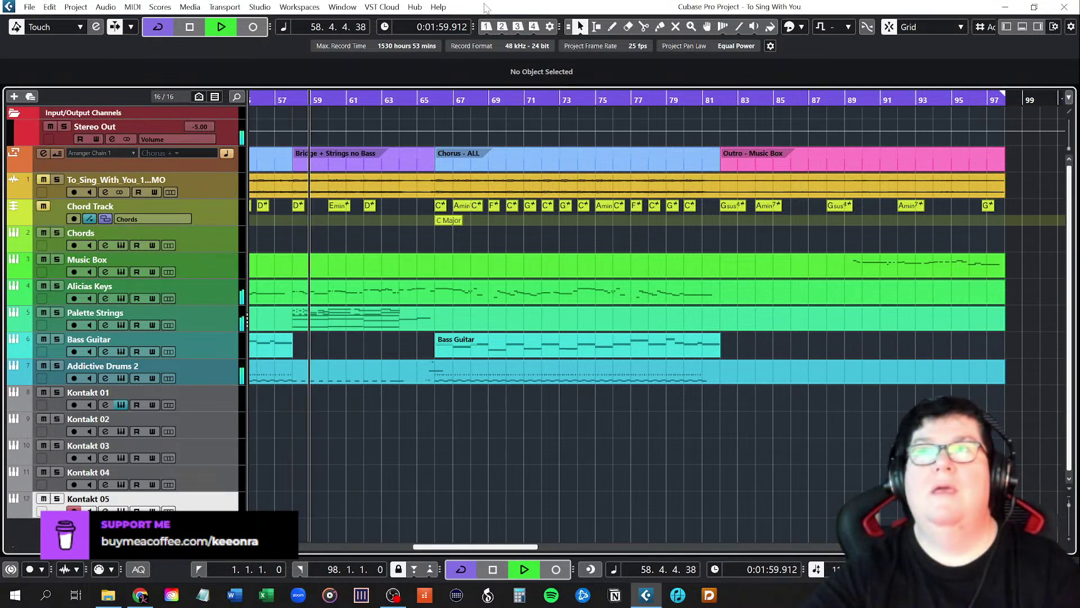
key("space")
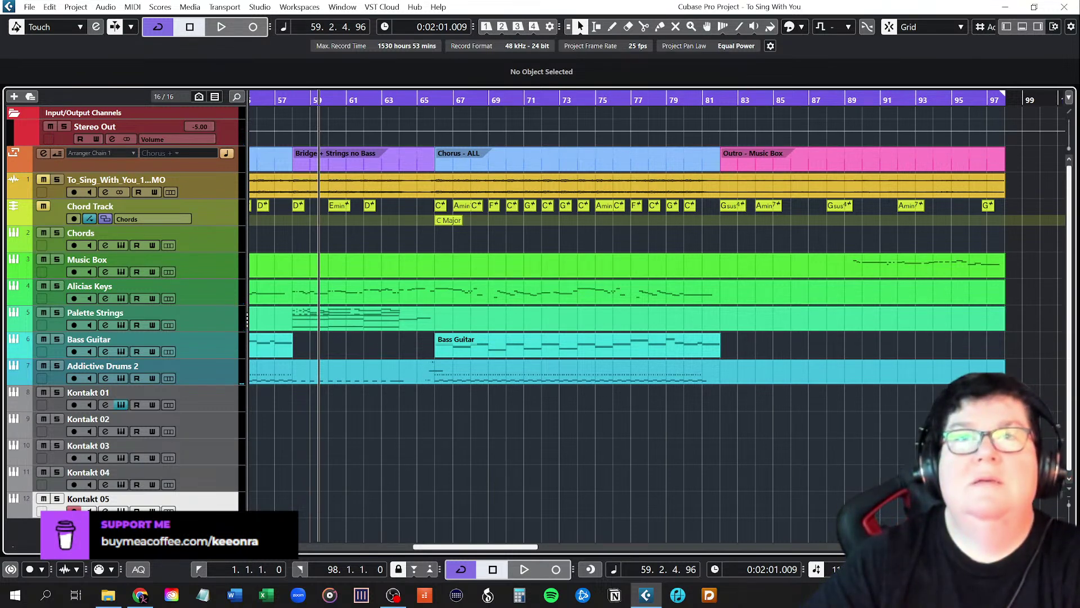
Return the playback cursor to bar 58 and save the project
left_click(294, 98)
left_click(30, 7)
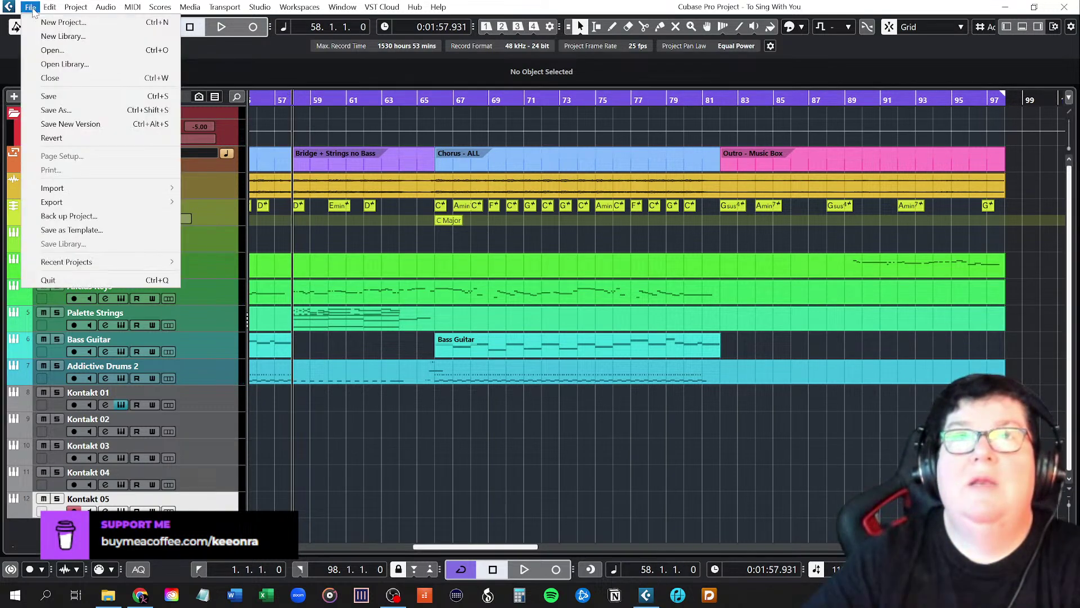
left_click(48, 96)
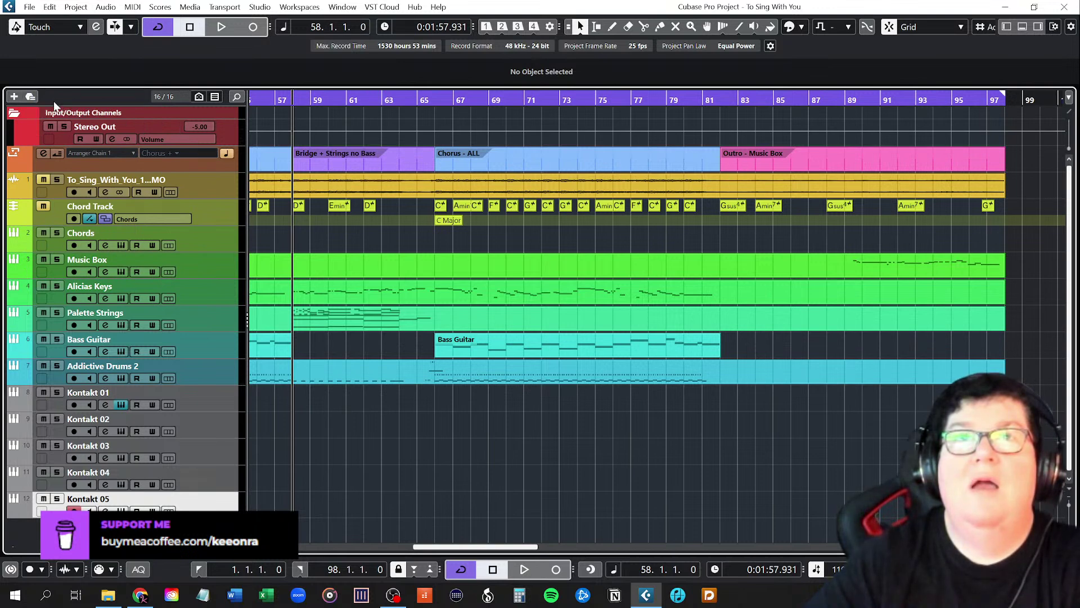
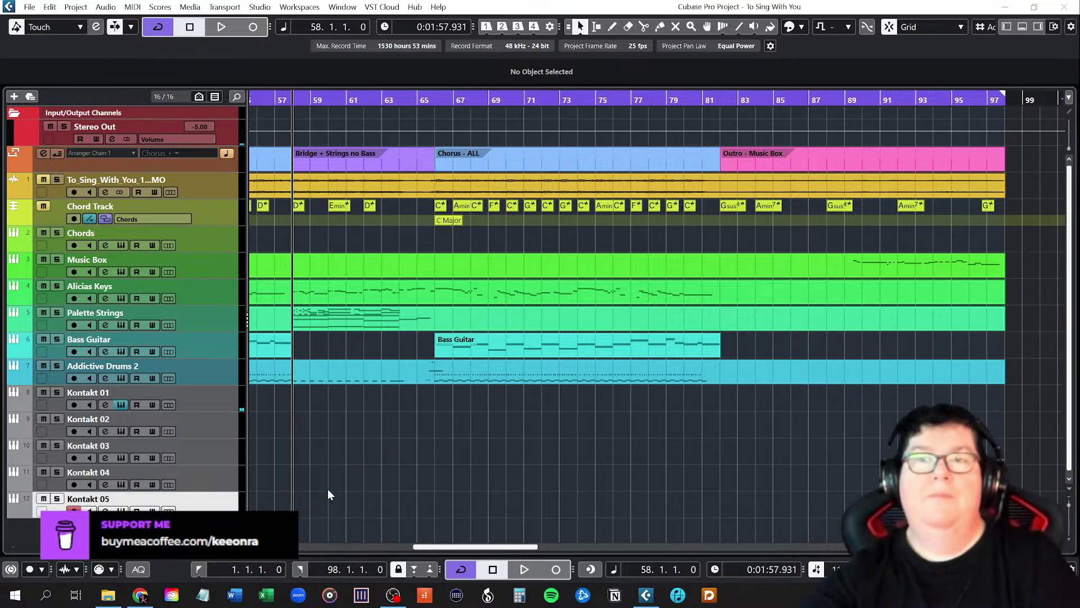
Select the Palette Strings event and check the patch loaded in that track's instrument
left_click(206, 505)
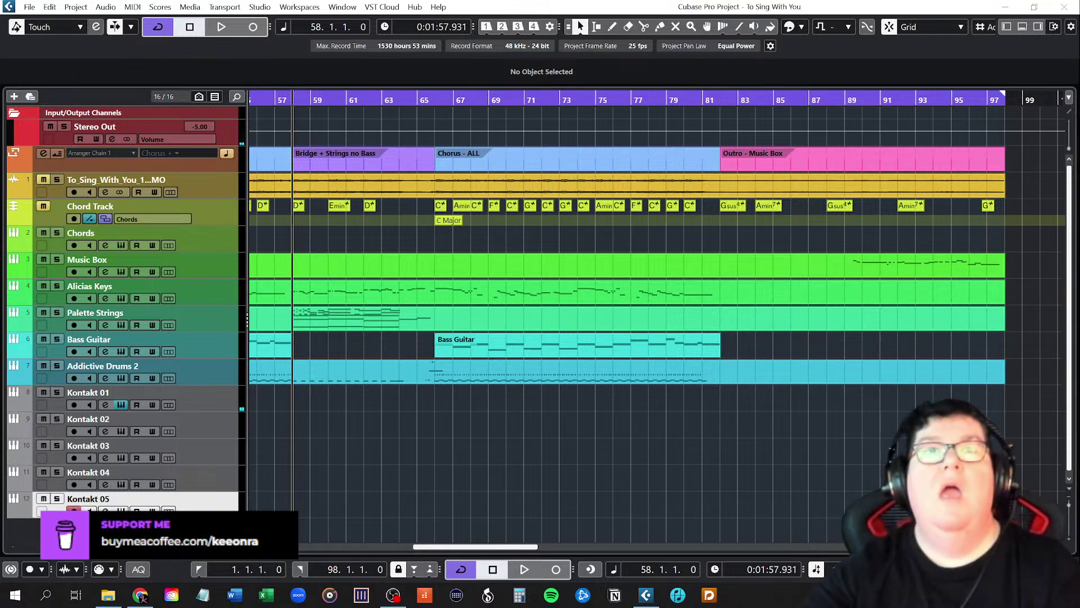
left_click(429, 380)
left_click(310, 319)
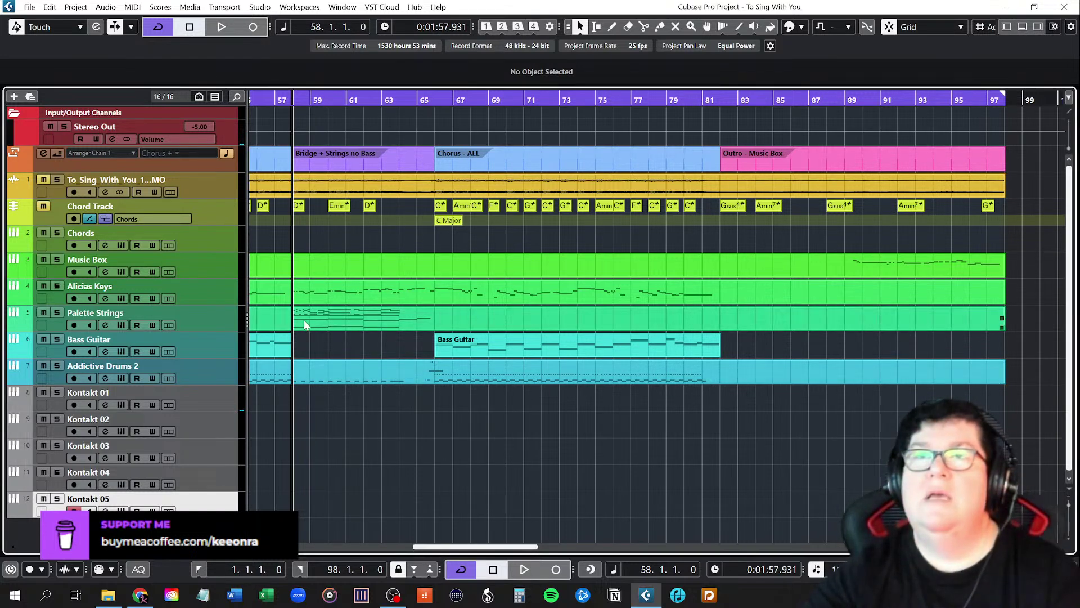
left_click(303, 325)
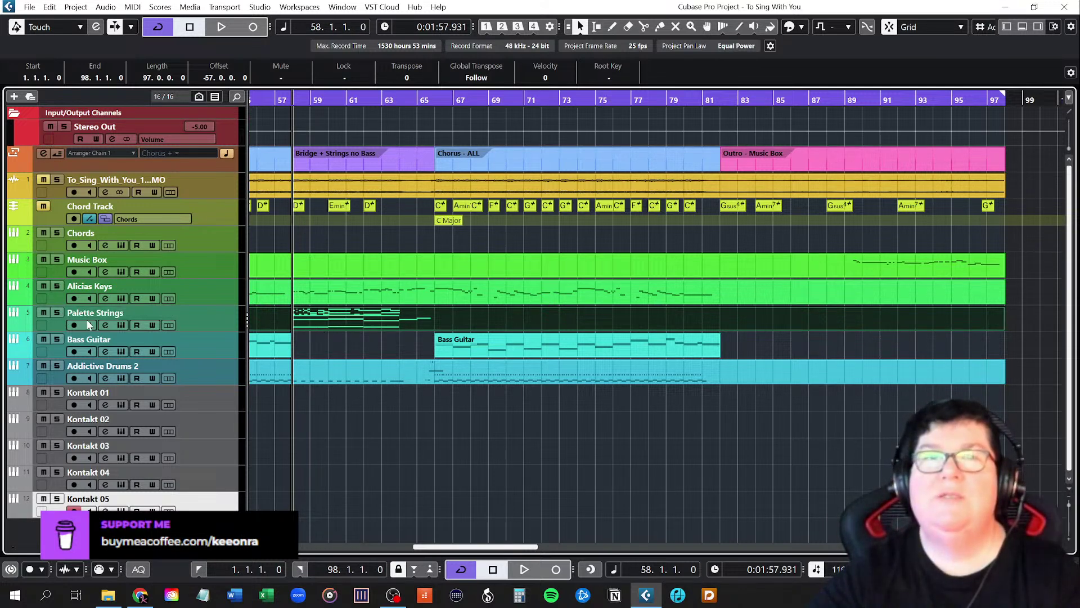
left_click(120, 326)
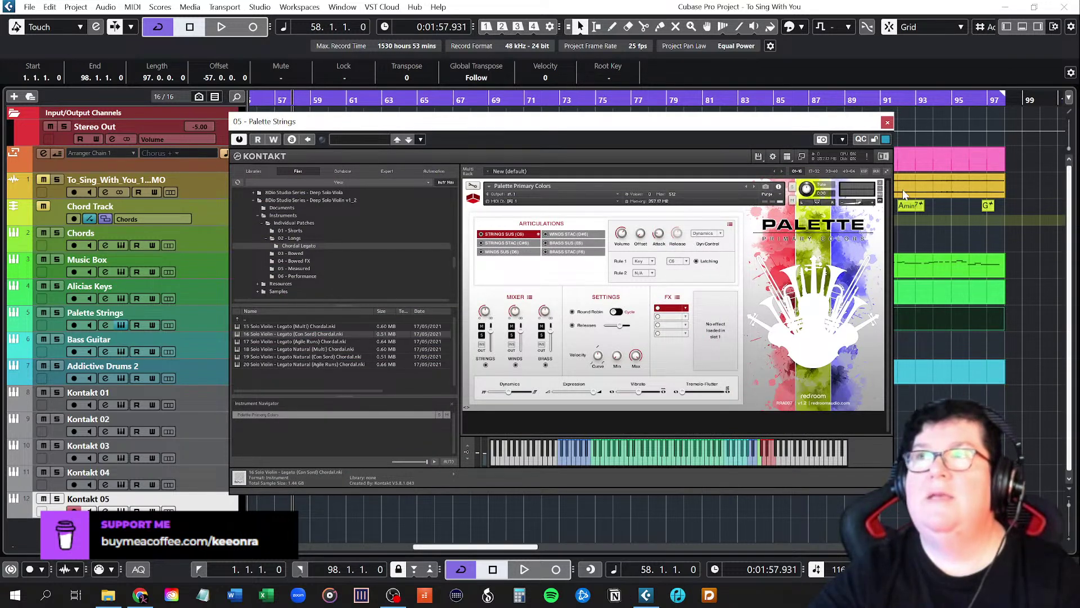
left_click(888, 123)
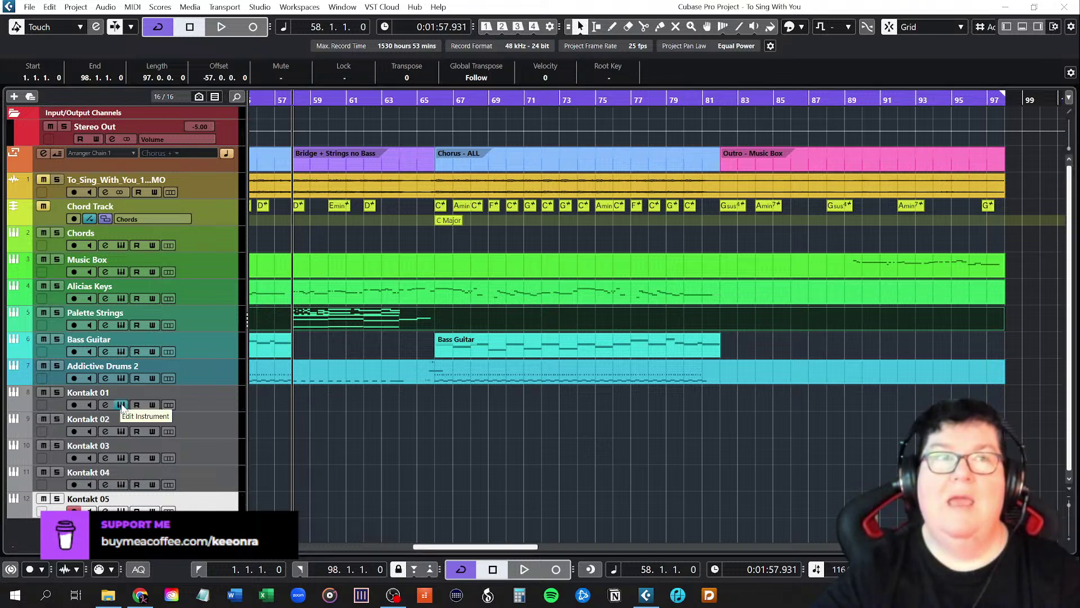
Copy the Palette Strings event to the Kontakt 01 track at the same position and open the copy in the Key Editor
left_click(189, 403)
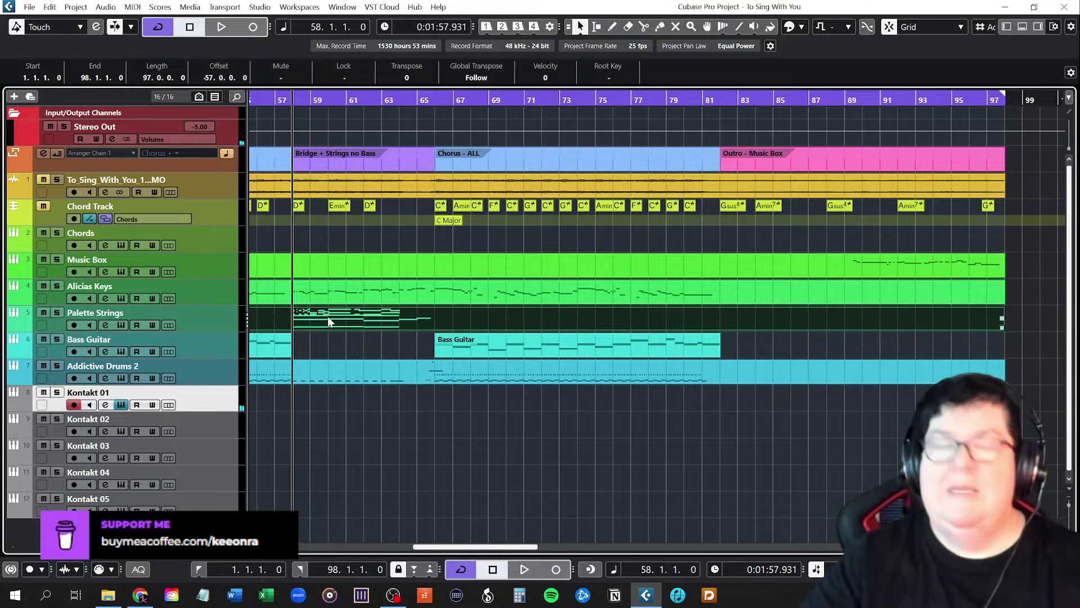
left_click_drag(328, 316, 314, 393)
double_click(301, 401)
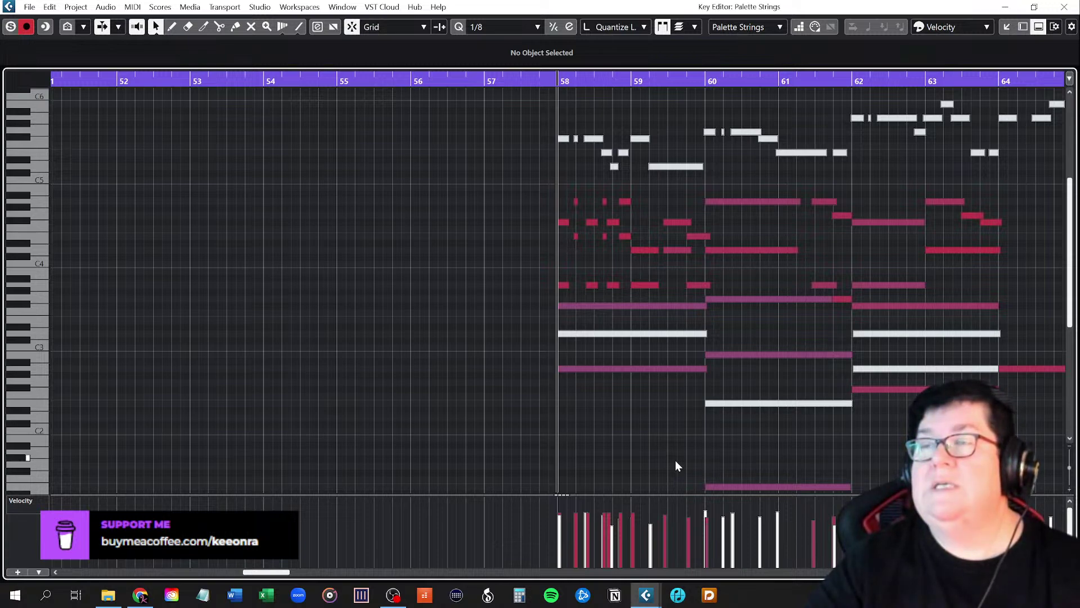
Examine the copied string notes across bars 58 to 65 in the Key Editor
scroll(675, 461, "down", 2, "ctrl")
scroll(675, 460, "down", 1, "ctrl")
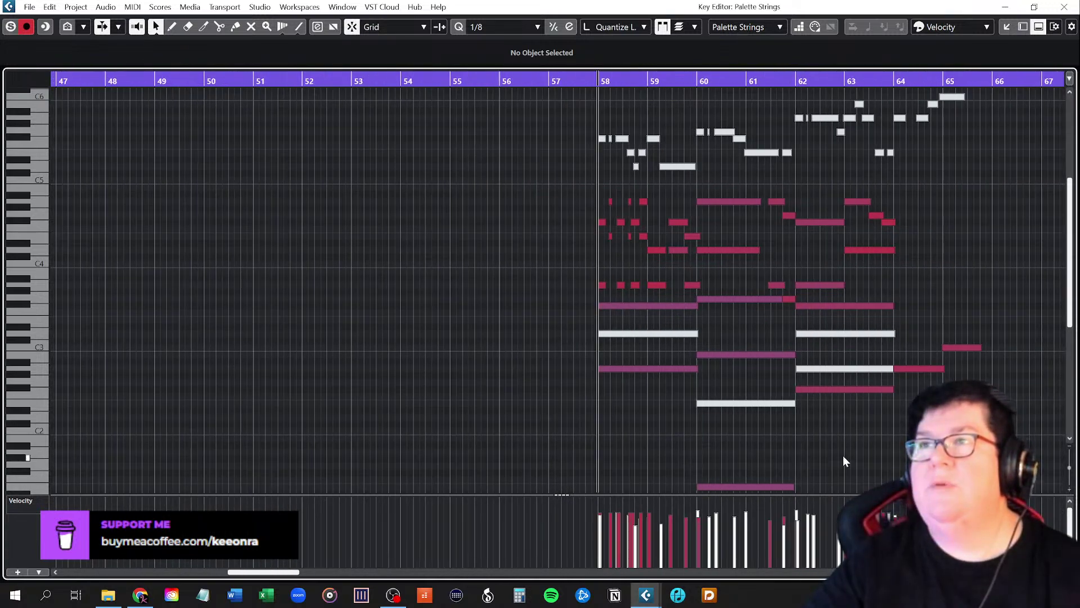
scroll(843, 454, "right", 5)
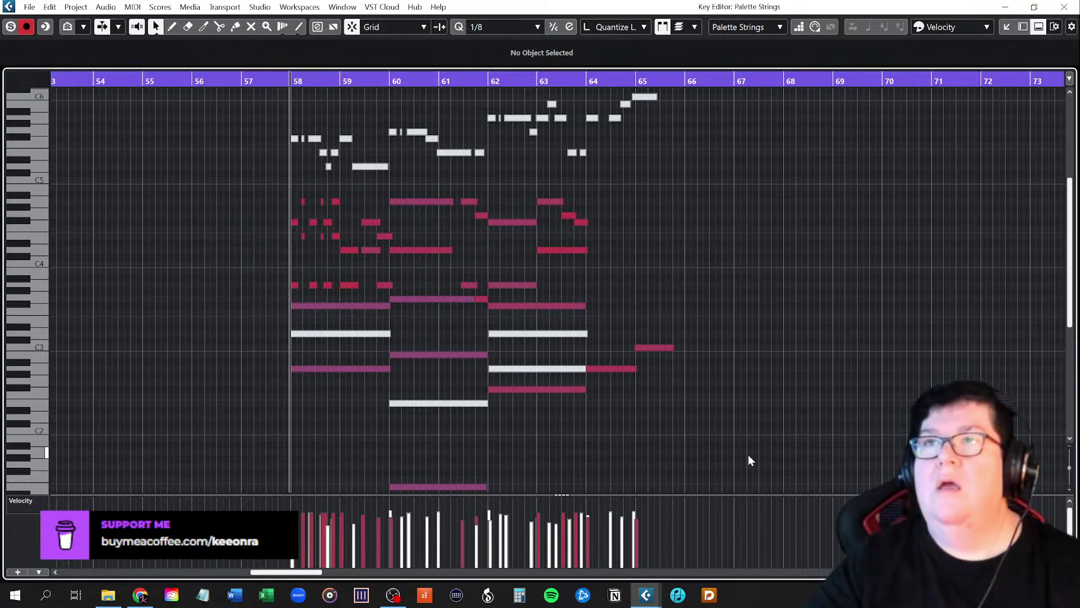
scroll(749, 455, "down", 2)
scroll(748, 460, "up", 6)
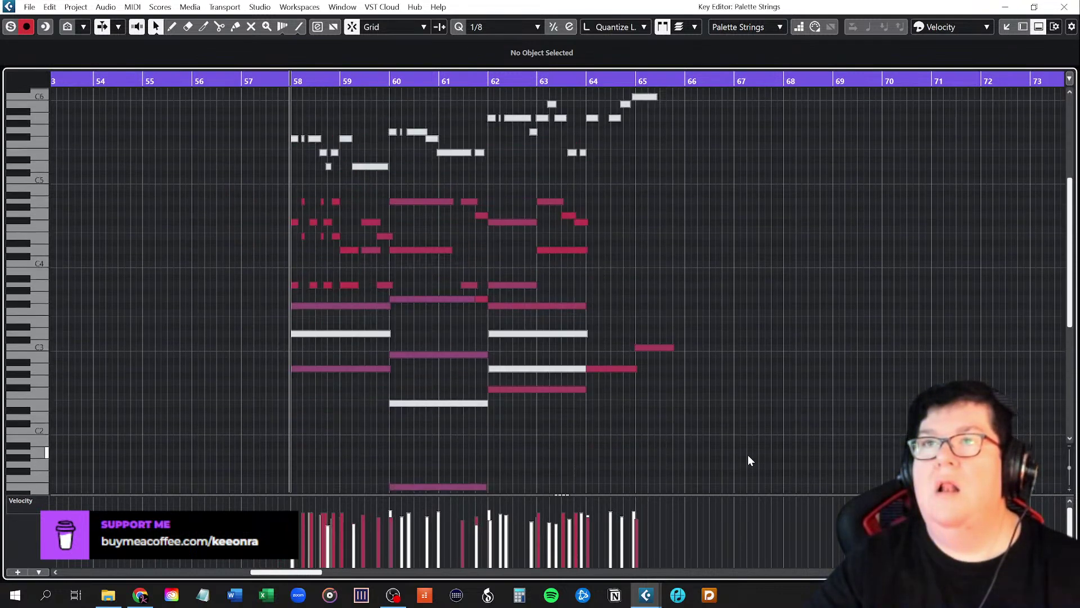
scroll(670, 454, "down", 2)
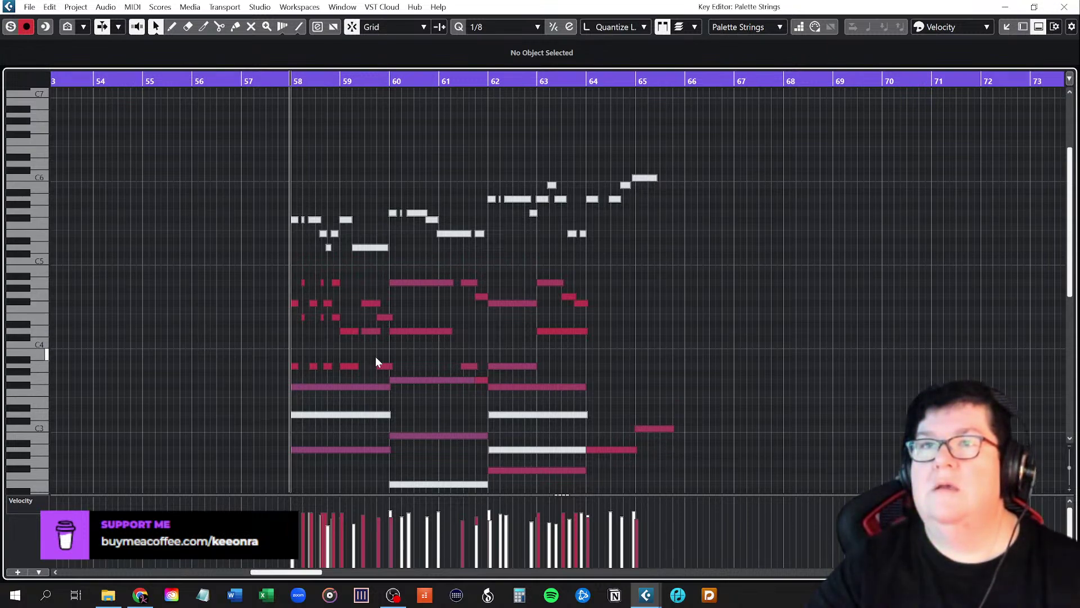
scroll(379, 358, "up", 5)
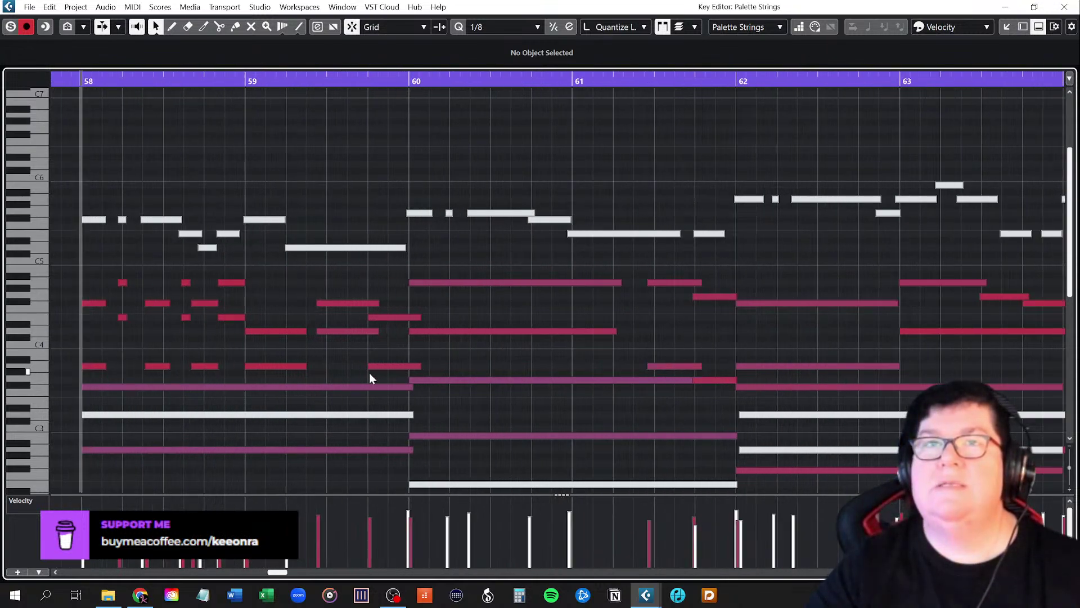
scroll(369, 372, "down", 2)
scroll(329, 375, "up", 2)
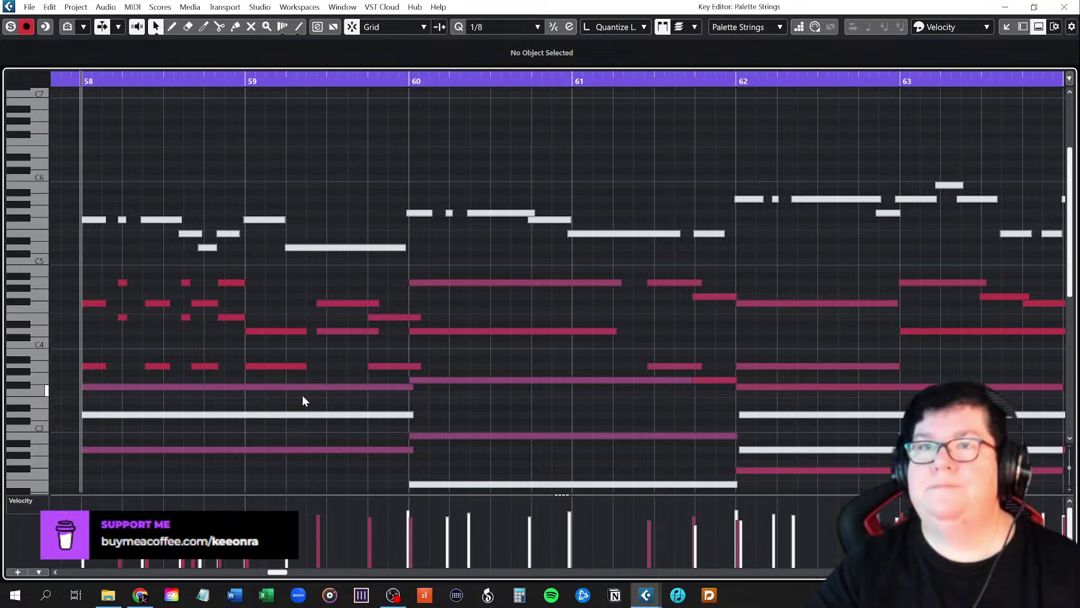
With the Mute tool, mute the remaining sustained harmony and bass notes in bars 58 and 59 of the Kontakt 01 copy
right_click(287, 409)
left_click(383, 395)
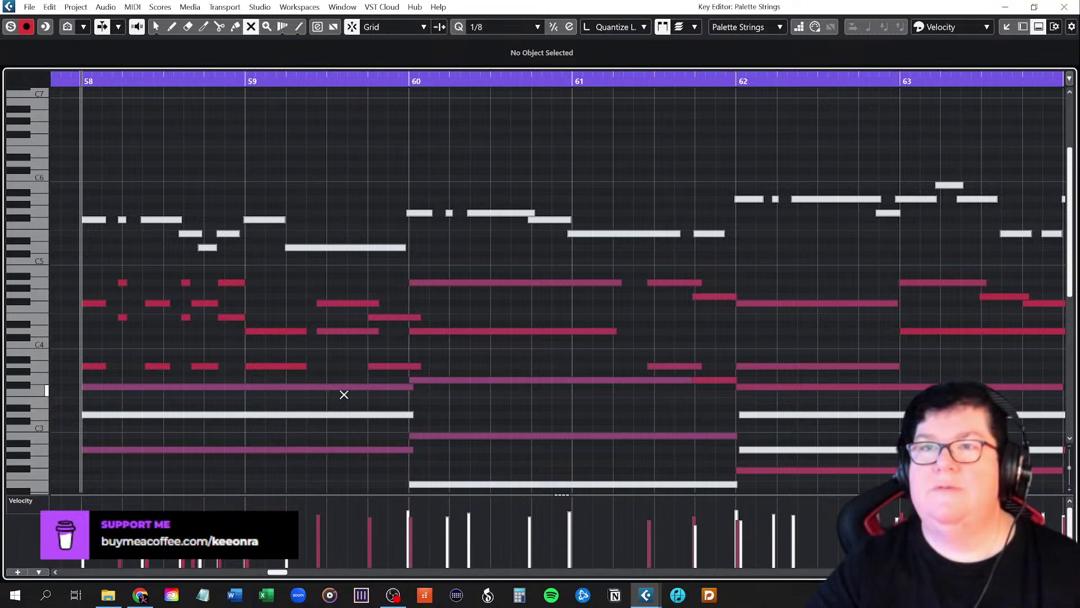
left_click(331, 387)
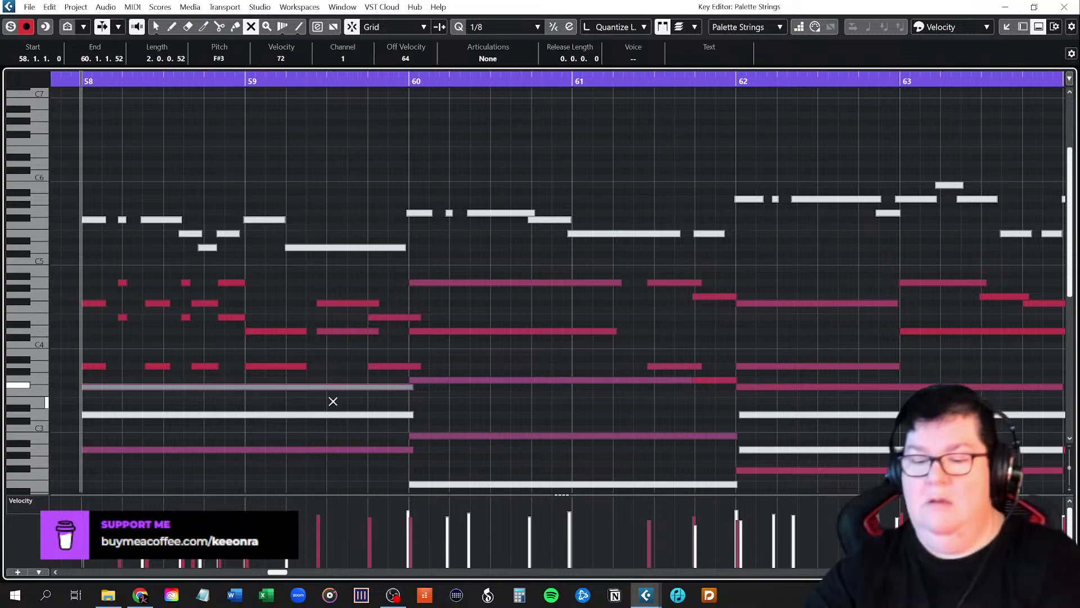
left_click_drag(314, 437, 321, 460)
scroll(328, 450, "down", 4)
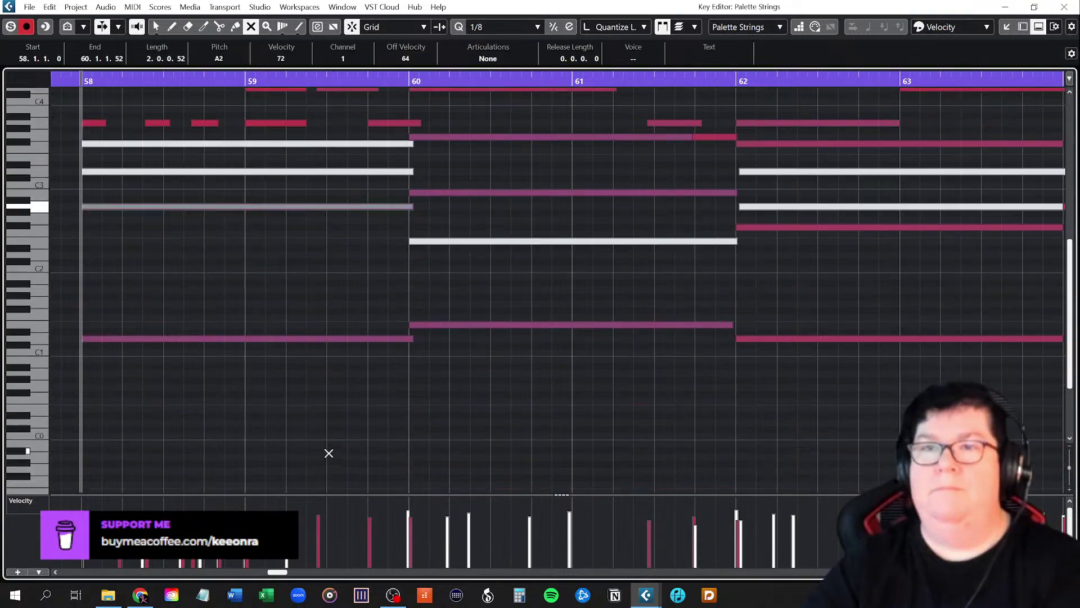
left_click_drag(261, 309, 312, 394)
Mute the E1, B2 and G3 sustained notes of bars 60 and 61, plus the lowest sustained note starting at bar 62
scroll(450, 405, "up", 4)
scroll(502, 453, "down", 4)
left_click_drag(551, 303, 687, 336)
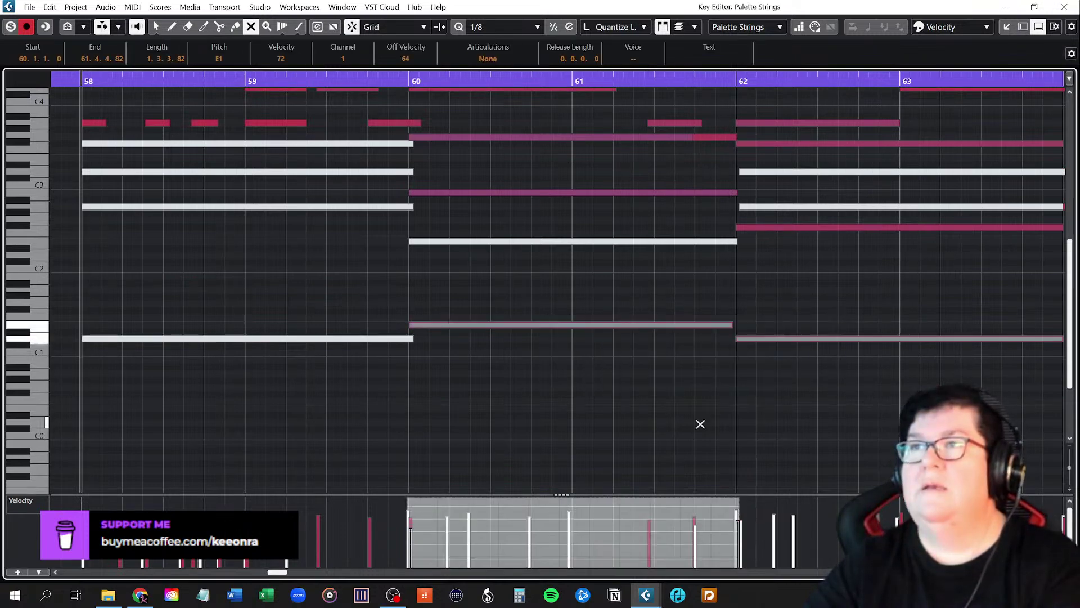
scroll(698, 426, "up", 6)
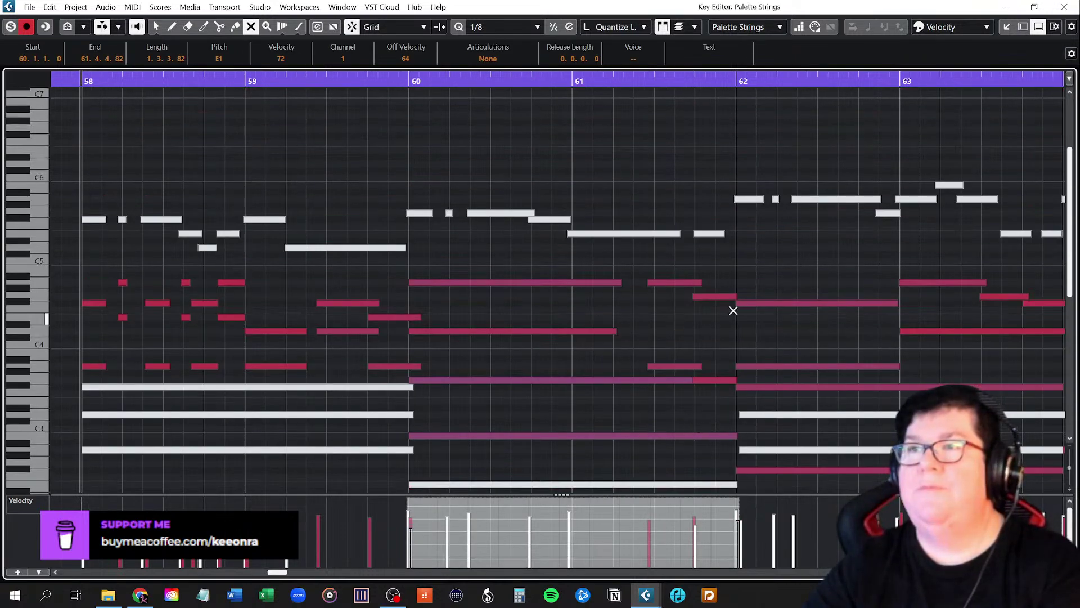
left_click_drag(532, 363, 544, 455)
scroll(678, 480, "down", 4)
scroll(679, 482, "up", 4)
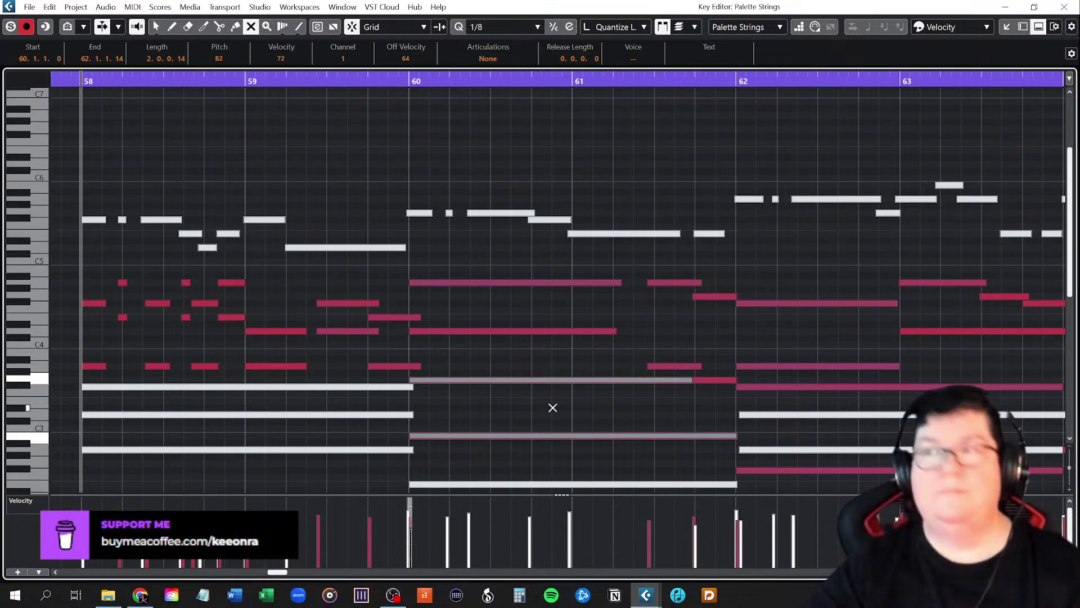
Mute the sustained F#3 and F#2 notes from bar 62 and the closing notes of bars 64 and 65, and close the editor
scroll(552, 408, "right", 4)
scroll(552, 407, "right", 4)
scroll(552, 408, "down", 3)
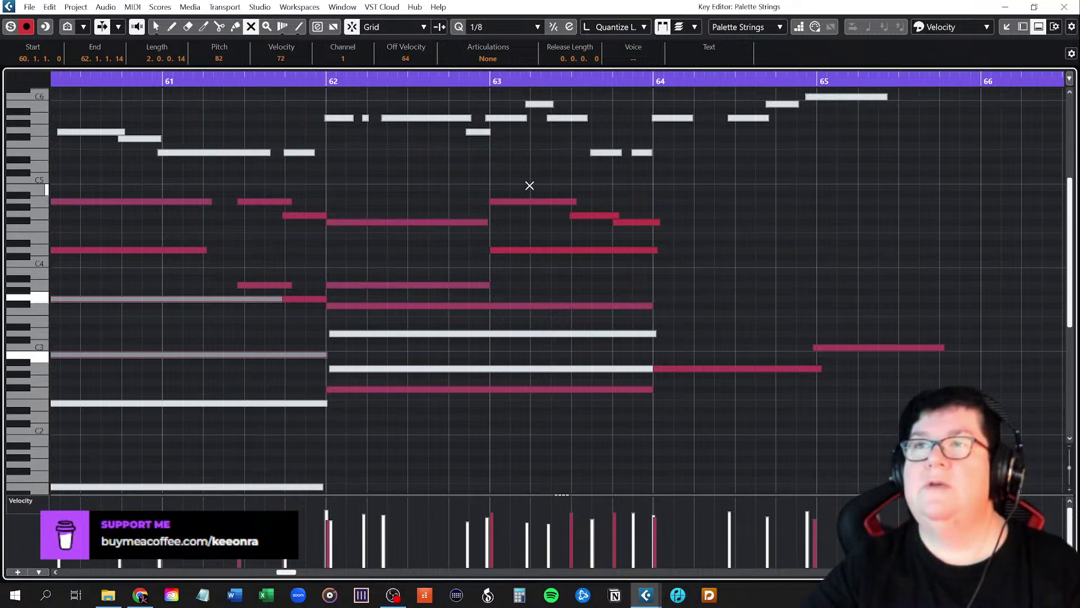
left_click(523, 306)
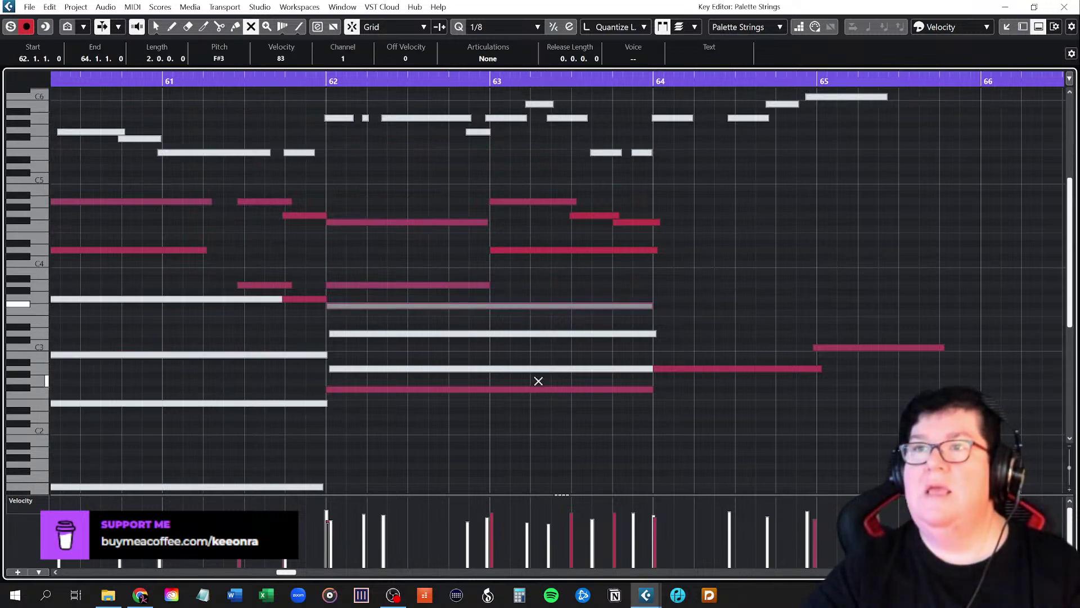
left_click(536, 389)
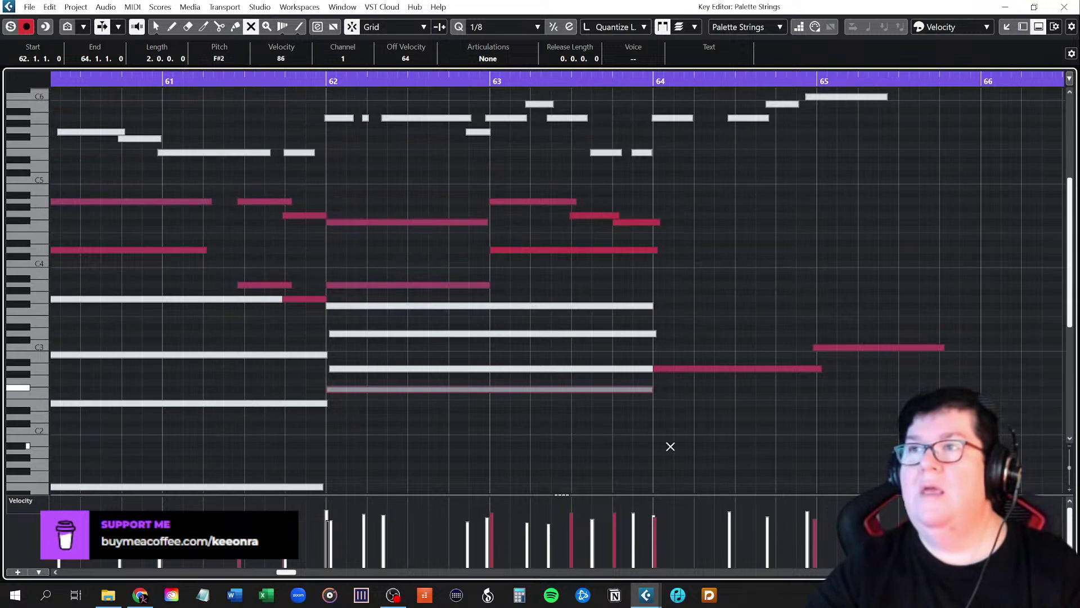
left_click_drag(759, 260, 888, 440)
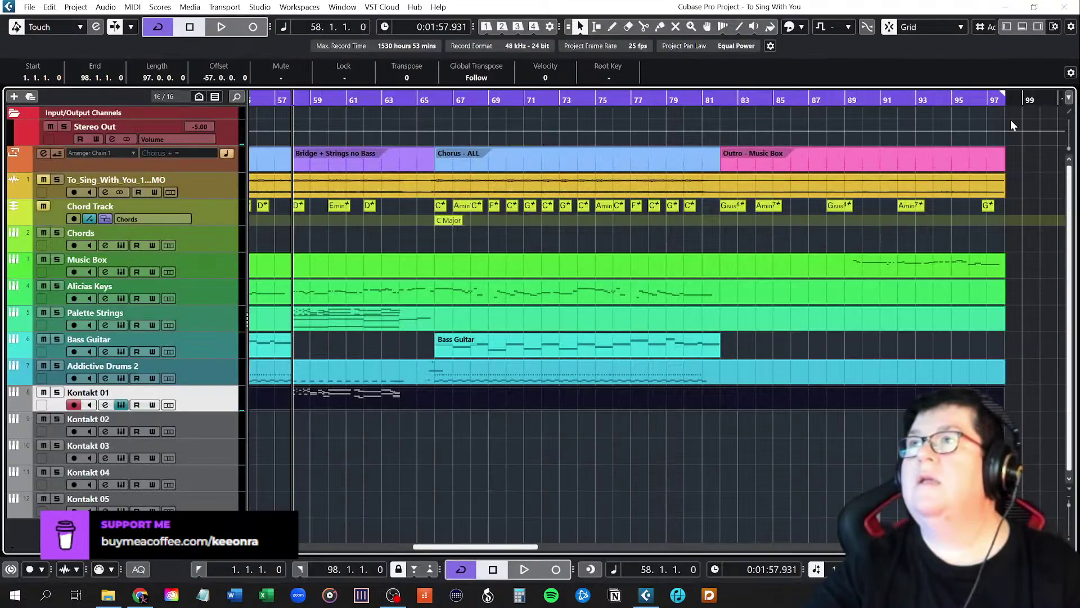
left_click(1064, 7)
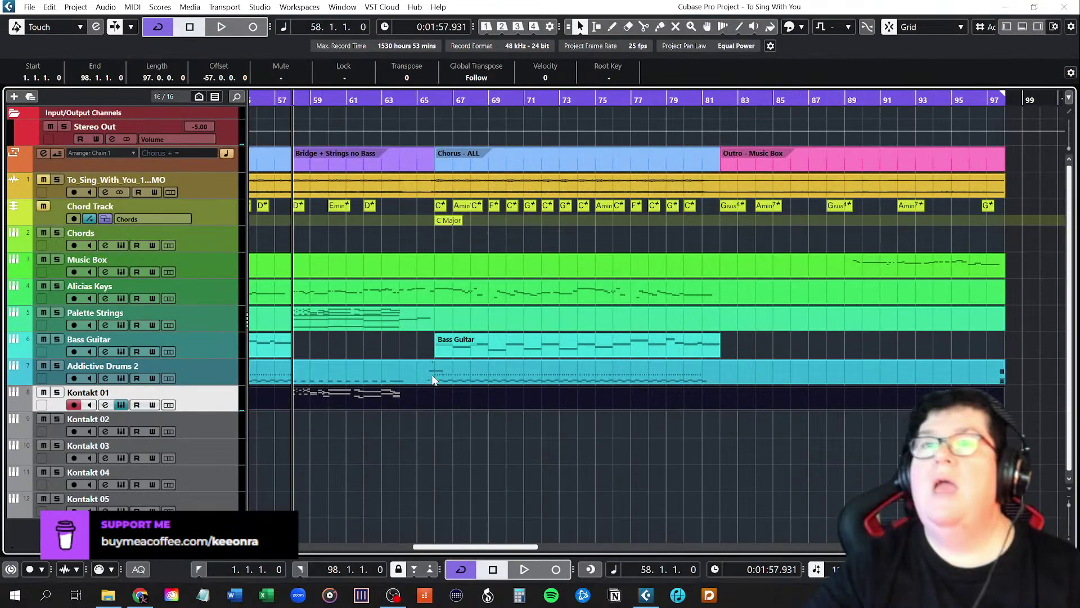
Open the original Palette Strings event and mute the upper chord notes of bars 58 to 61, including the short G3 before bar 62
left_click(339, 442)
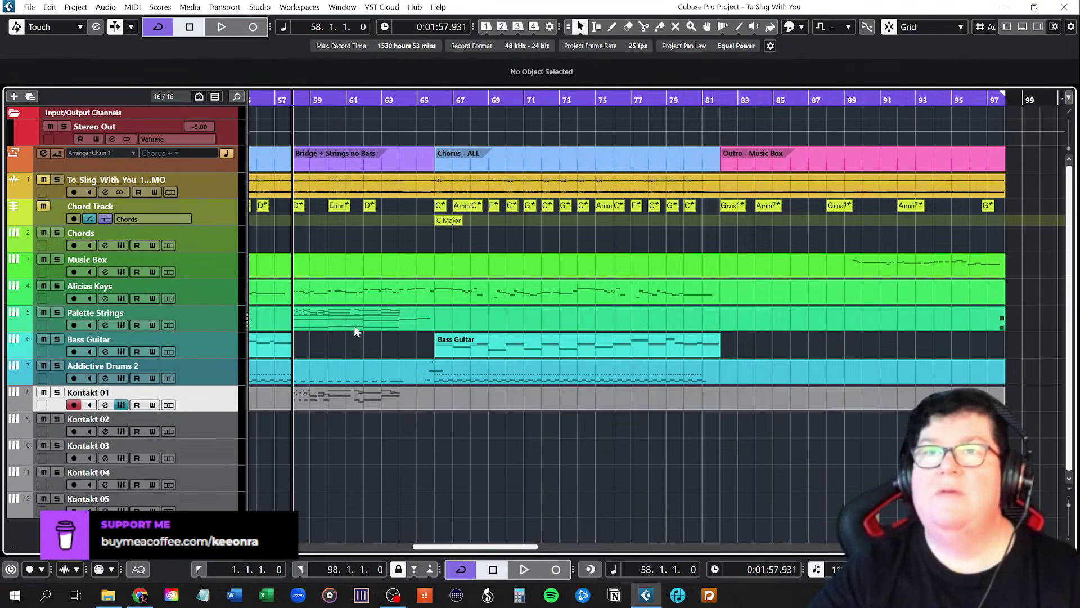
double_click(320, 315)
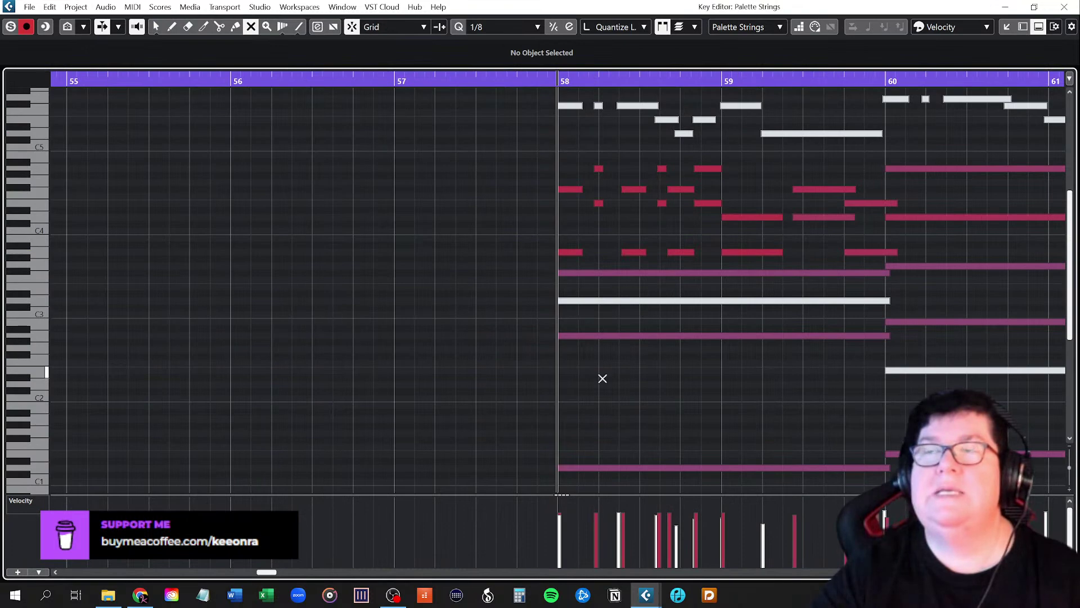
scroll(800, 390, "right", 3)
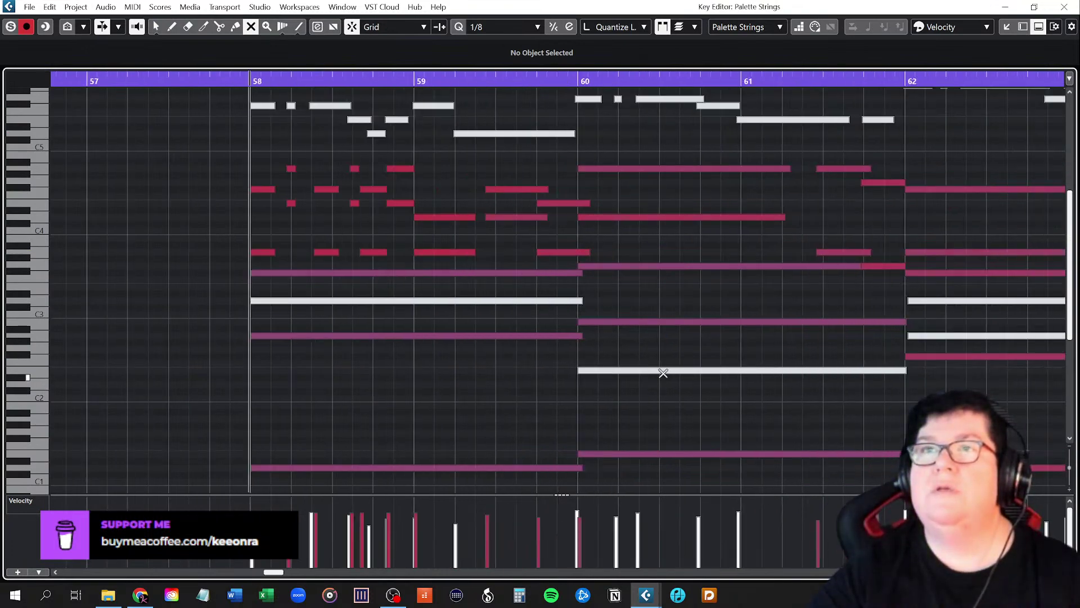
left_click_drag(259, 154, 557, 259)
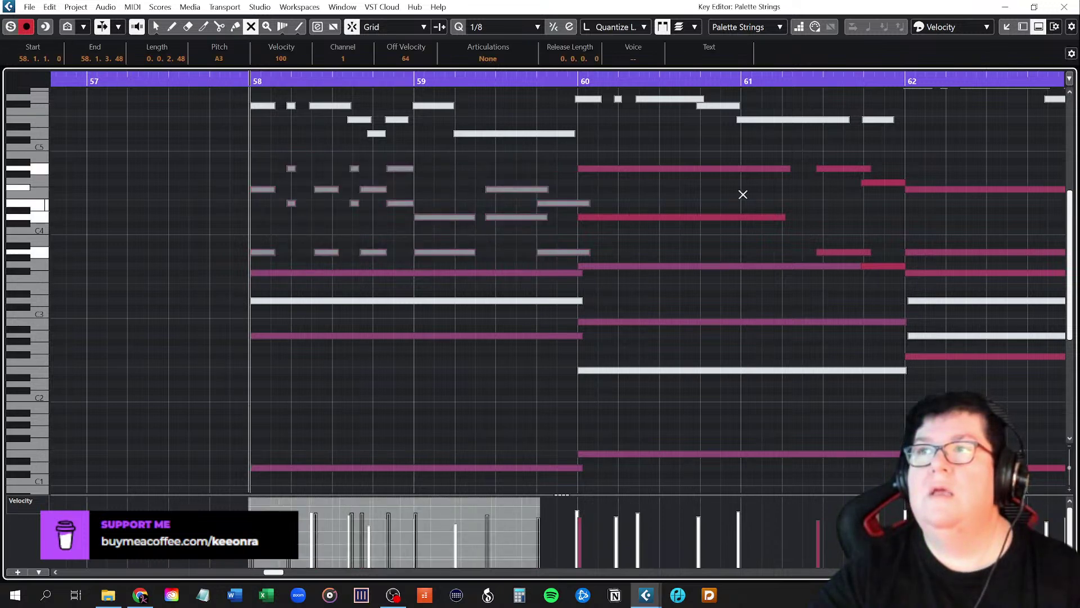
left_click_drag(754, 156, 888, 256)
left_click(882, 266)
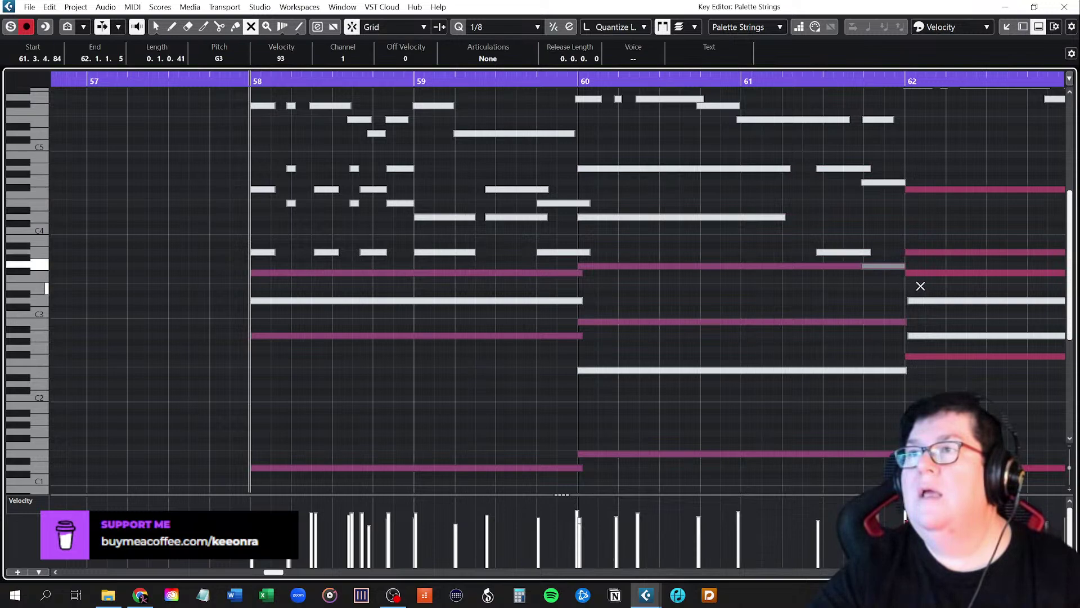
Mute the upper chord notes of bars 62 and 63, switch back to the Object Selection tool and close the Key Editor
scroll(844, 335, "right", 5)
left_click_drag(606, 145, 795, 256)
key("1")
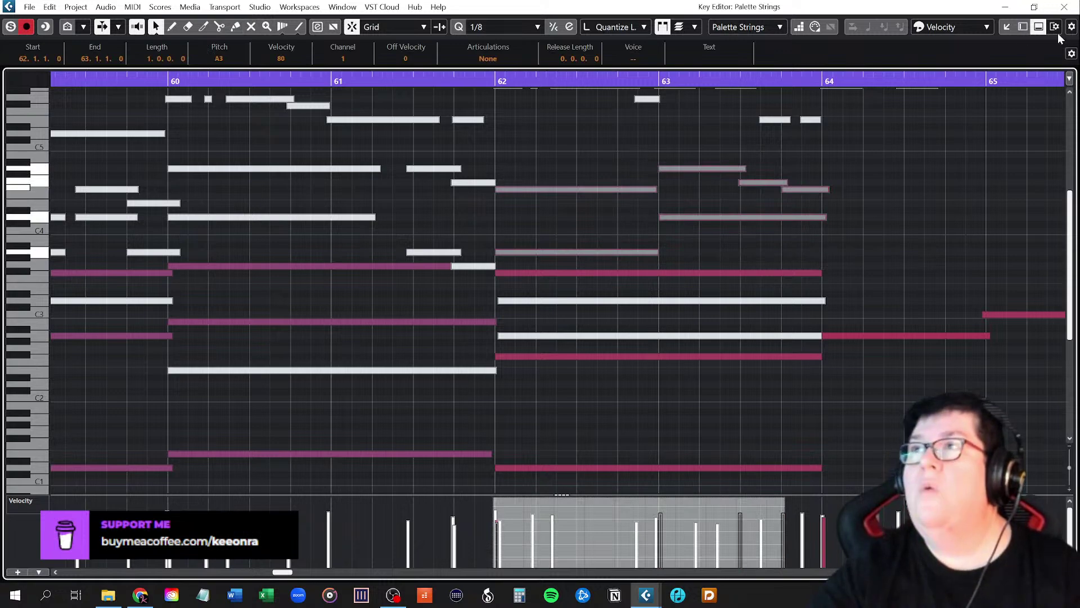
left_click(1064, 7)
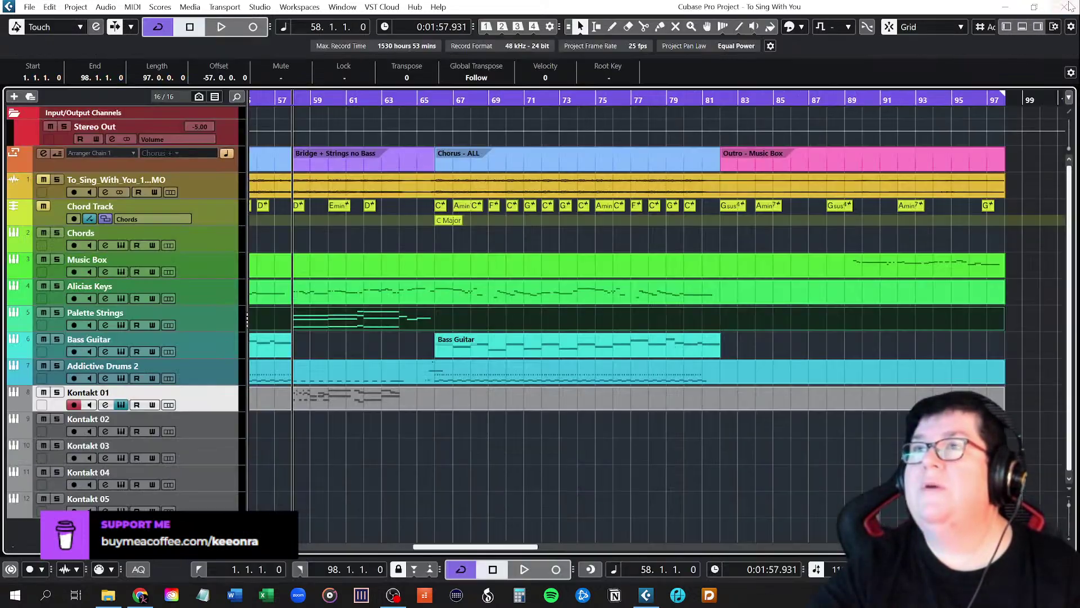
Save the project
left_click(32, 11)
left_click(29, 95)
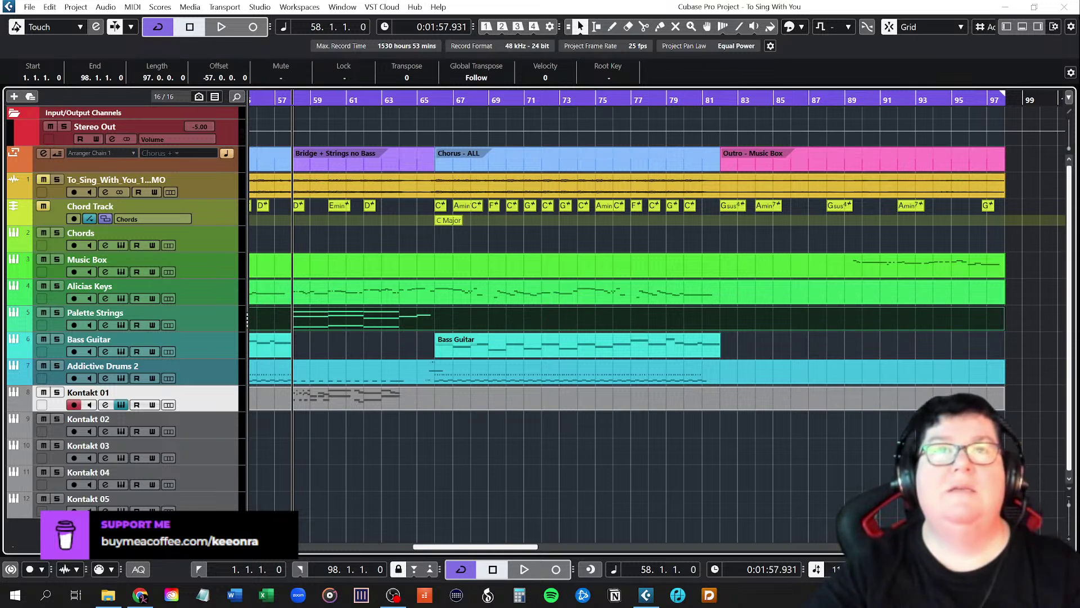
key("alt+Tab")
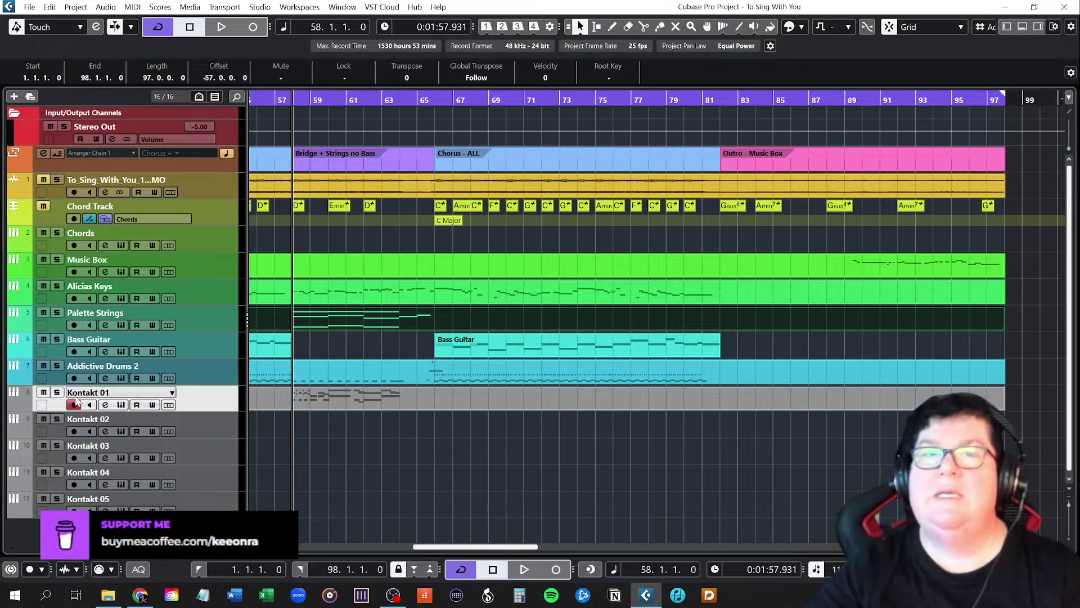
Solo the Kontakt 01 track and play its part from bar 58 to bar 64
left_click(57, 392)
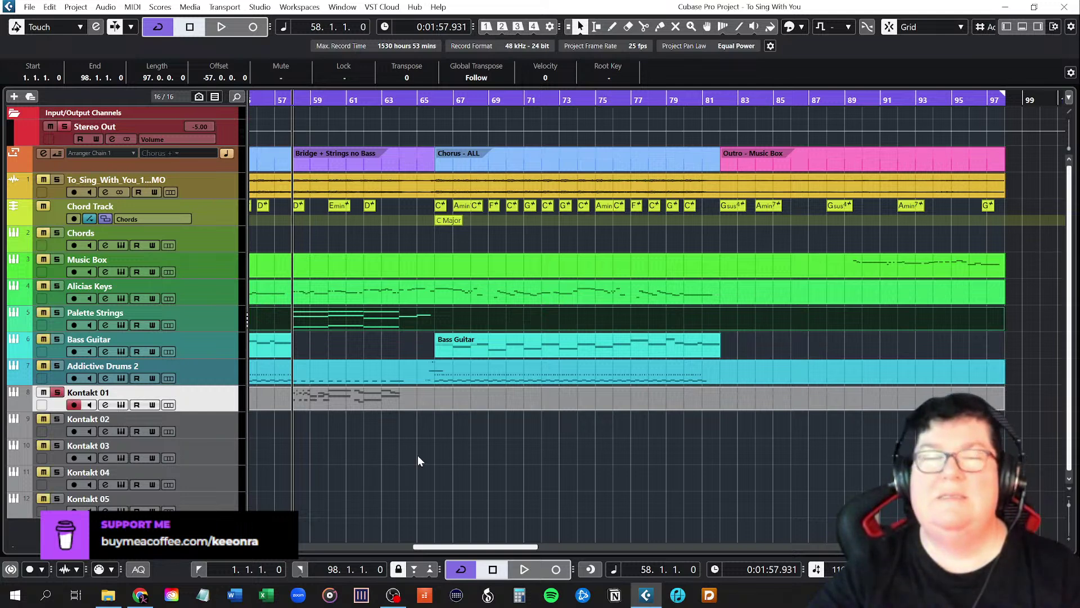
key("space")
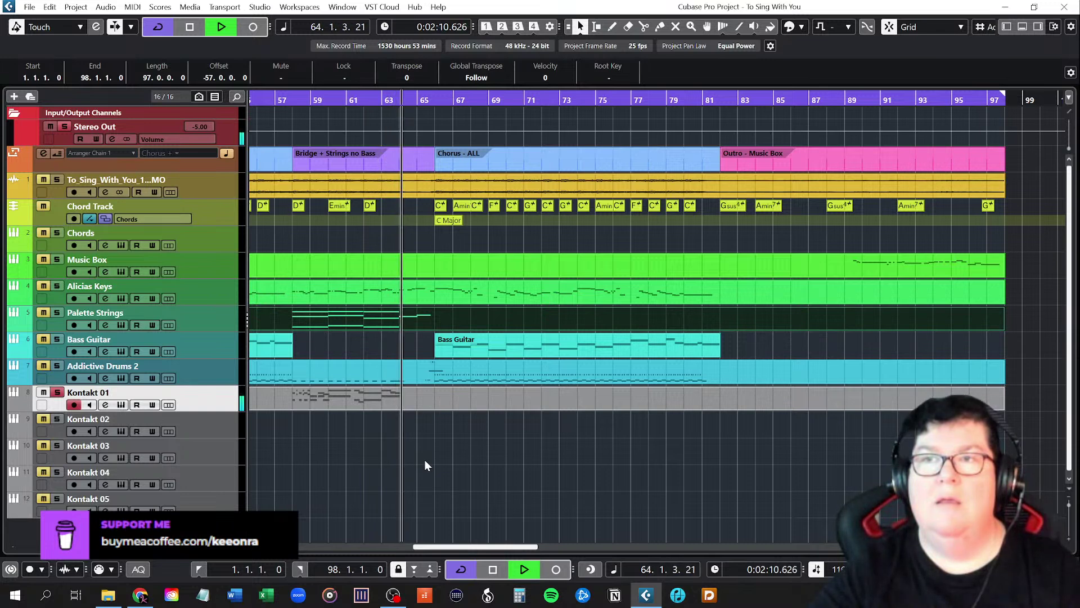
key("space")
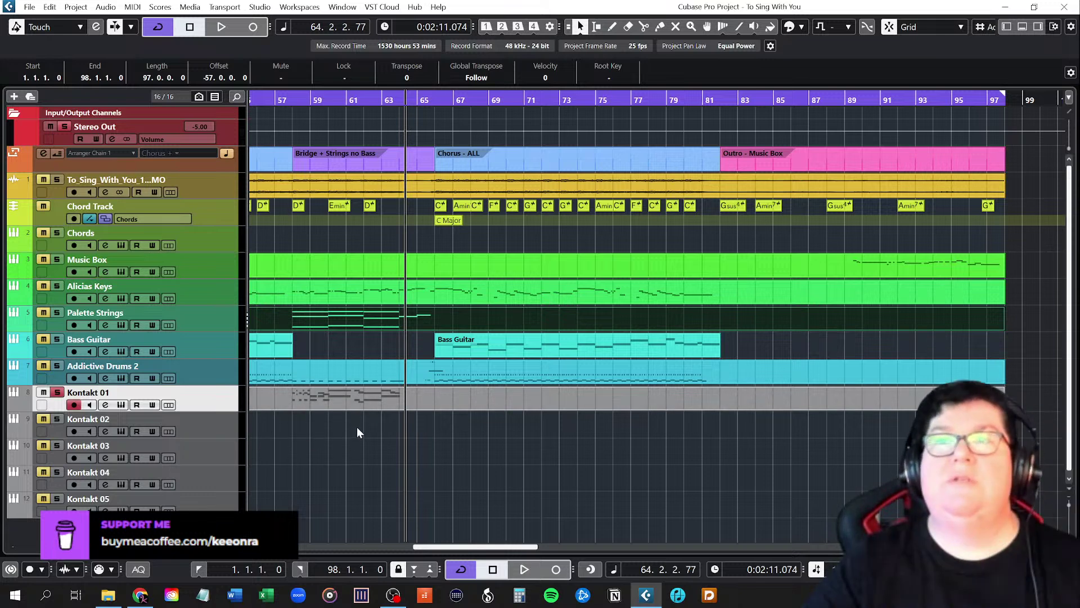
Return the playback cursor to bar 58, solo Palette Strings as well and play both string parts through bar 65
left_click(293, 101)
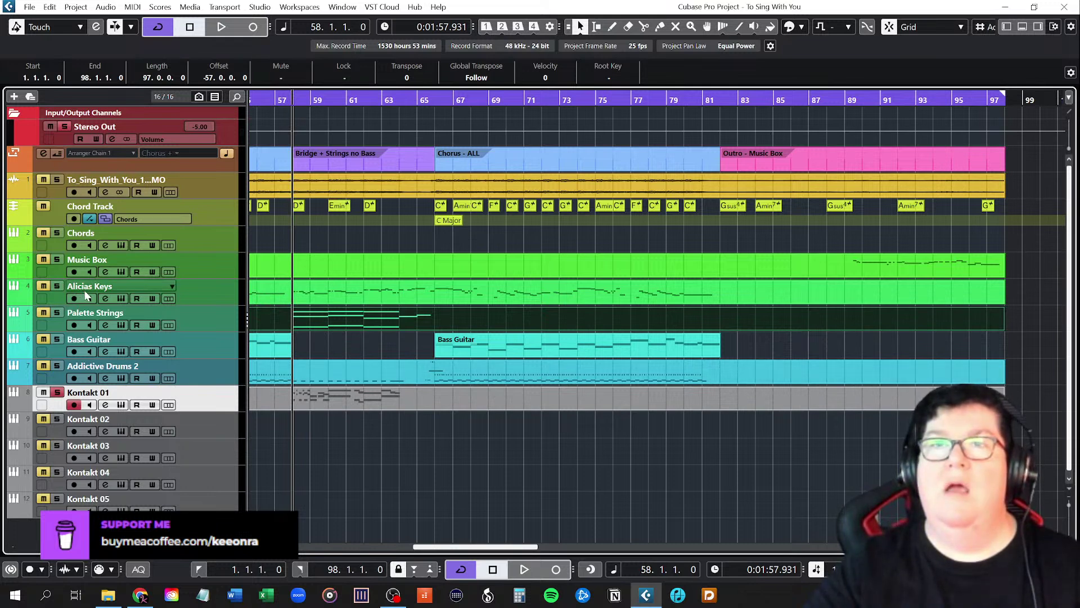
left_click(58, 313)
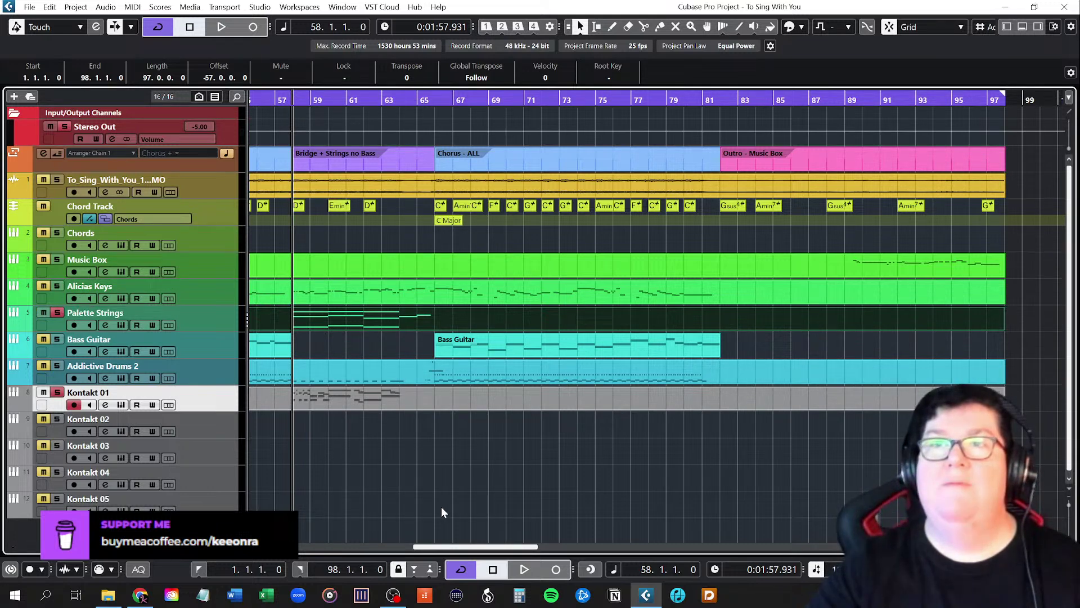
key("space")
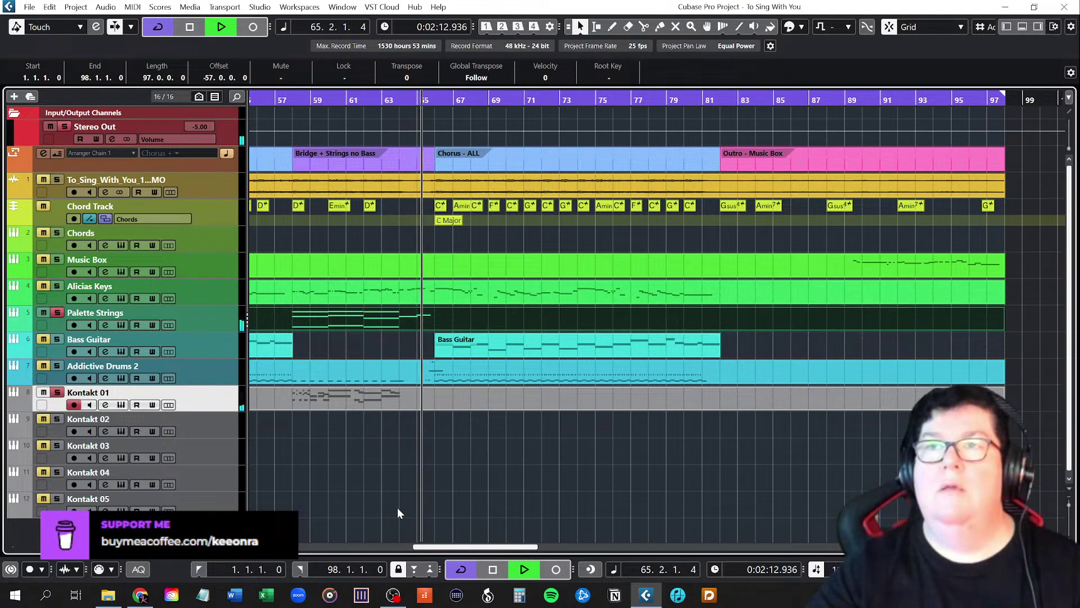
key("space")
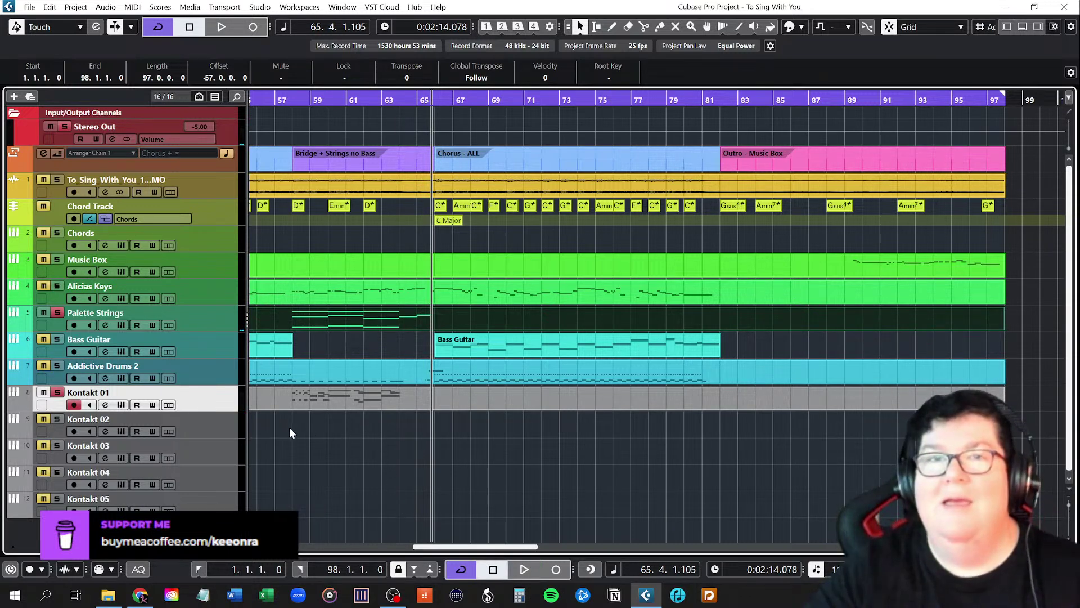
Open the Kontakt 02 track's instrument and move its window clear of the arrangement
left_click(122, 431)
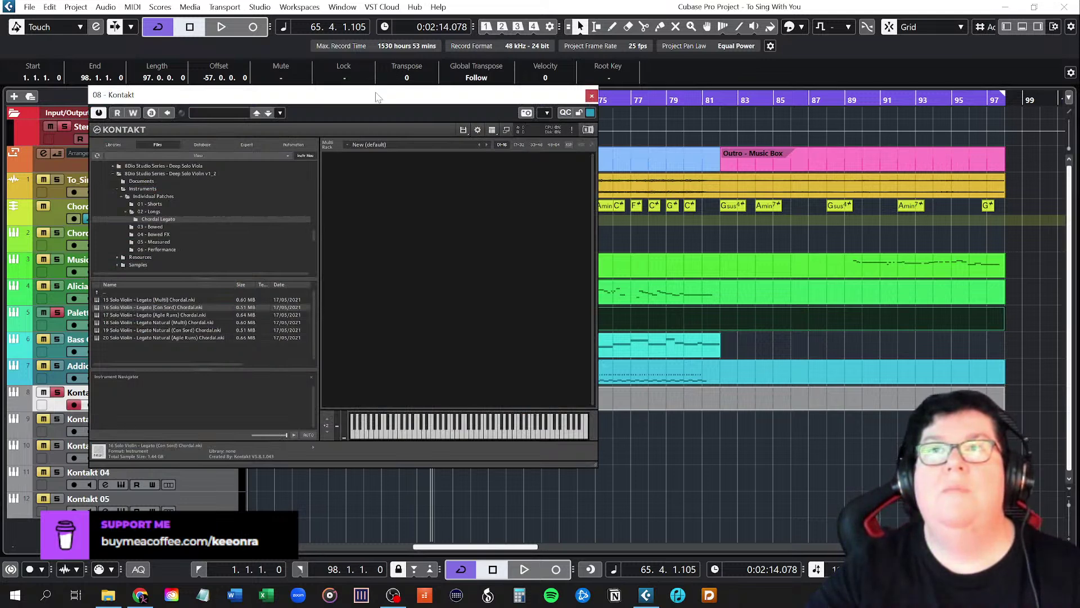
left_click_drag(379, 91, 0, 103)
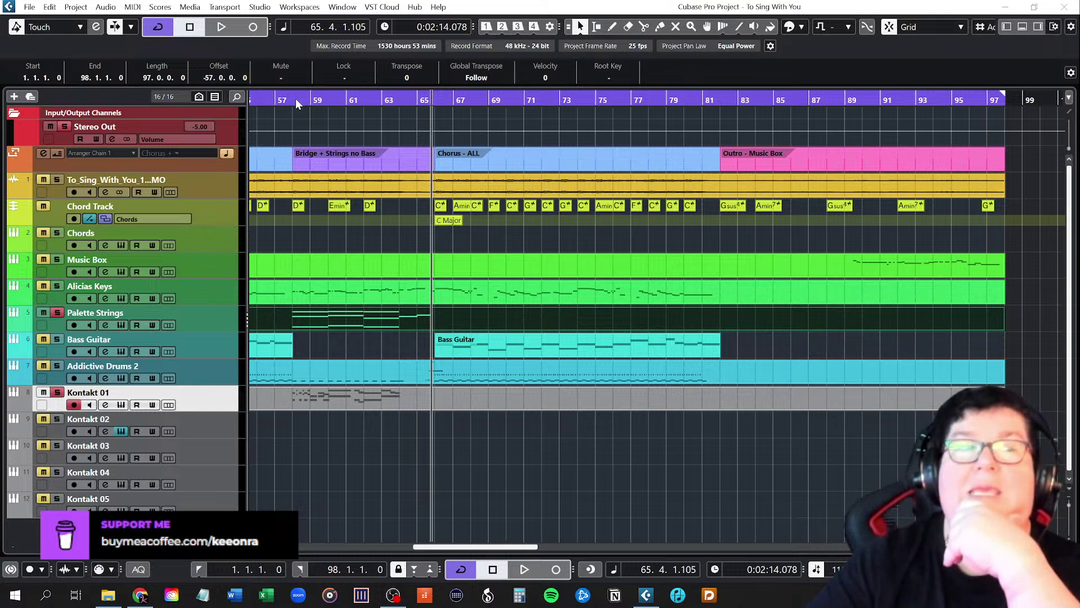
Solo the Kontakt 02 track and review the Solo Viola long patches available in its instrument
key("Down")
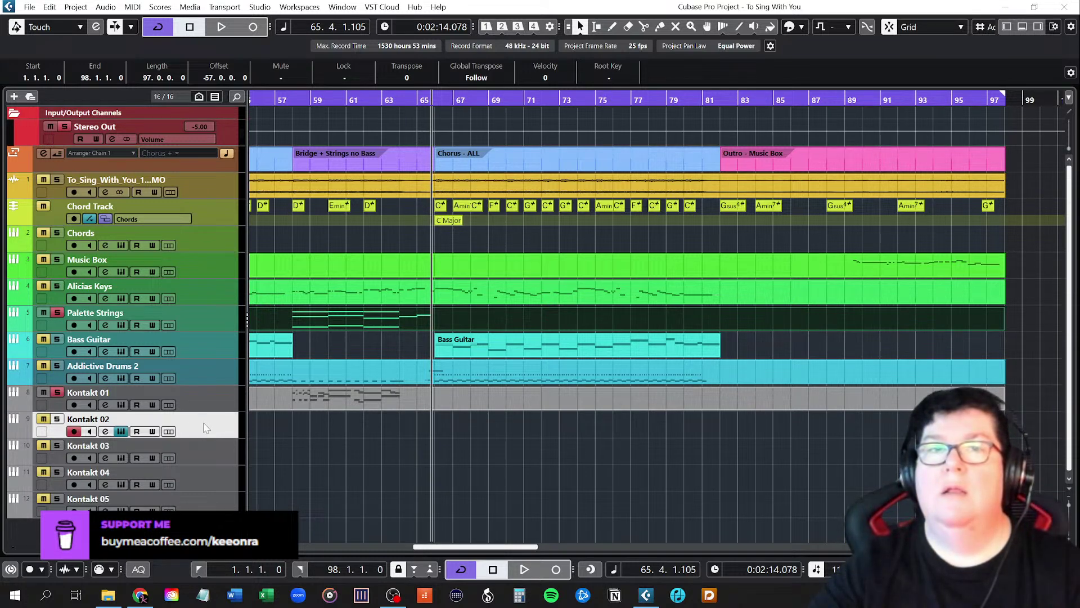
left_click(57, 419)
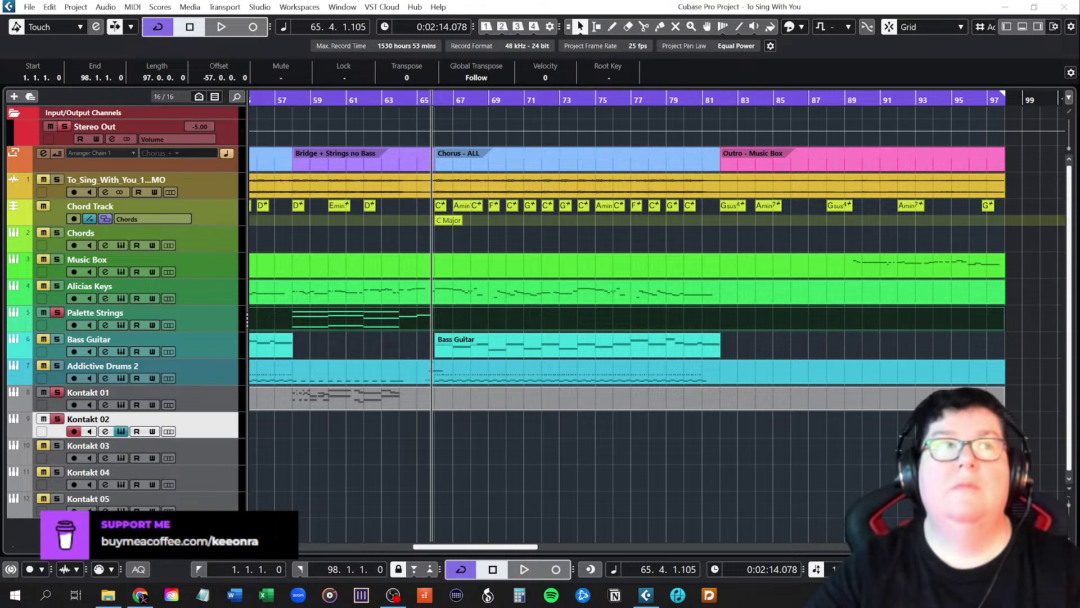
left_click_drag(0, 112, 705, 118)
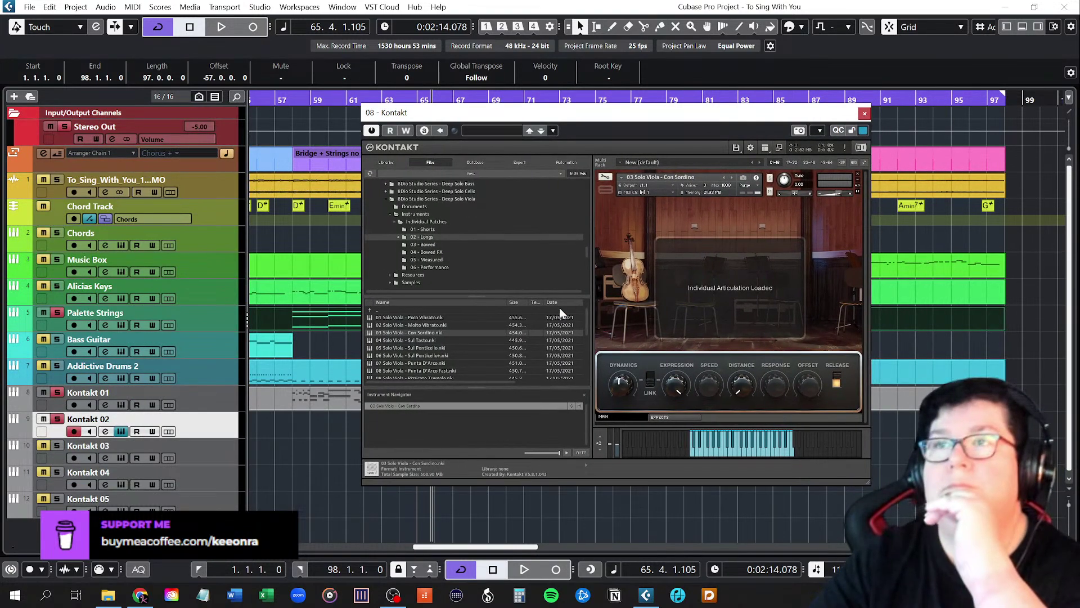
scroll(473, 340, "down", 2)
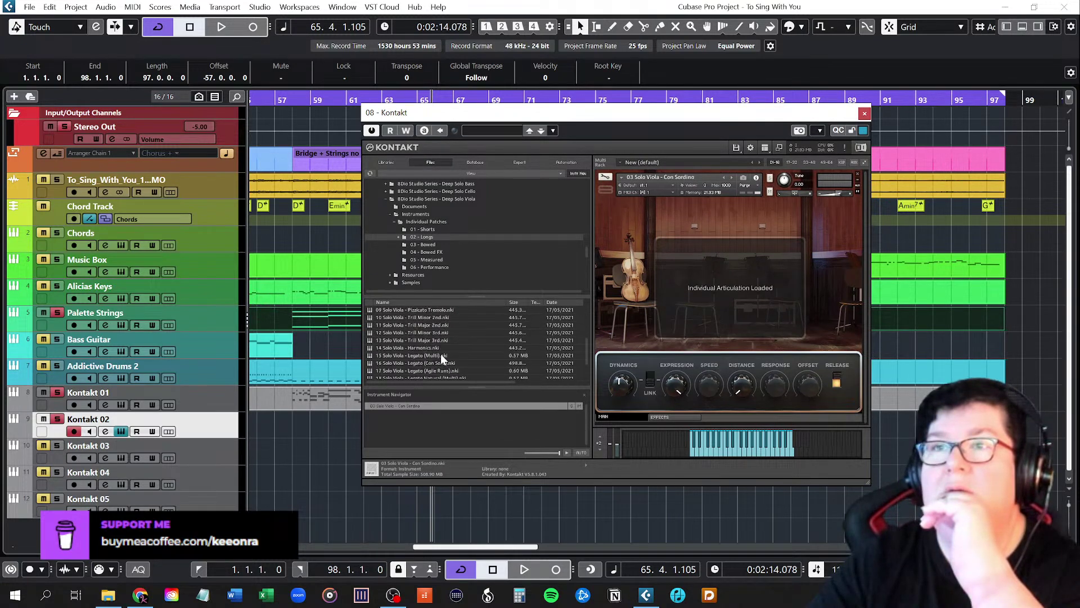
scroll(444, 353, "down", 5)
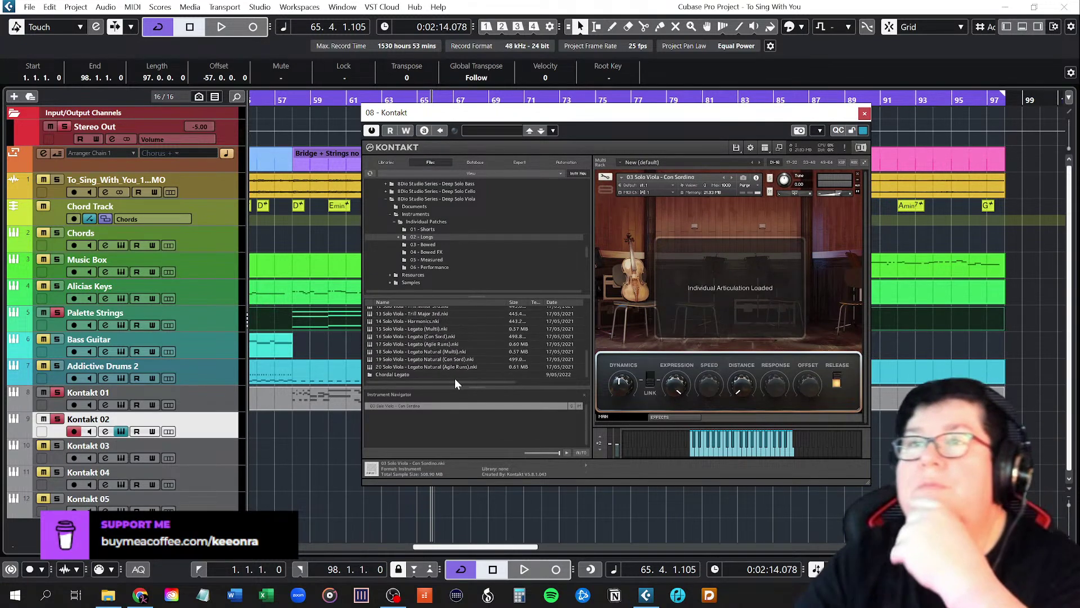
scroll(462, 367, "up", 10)
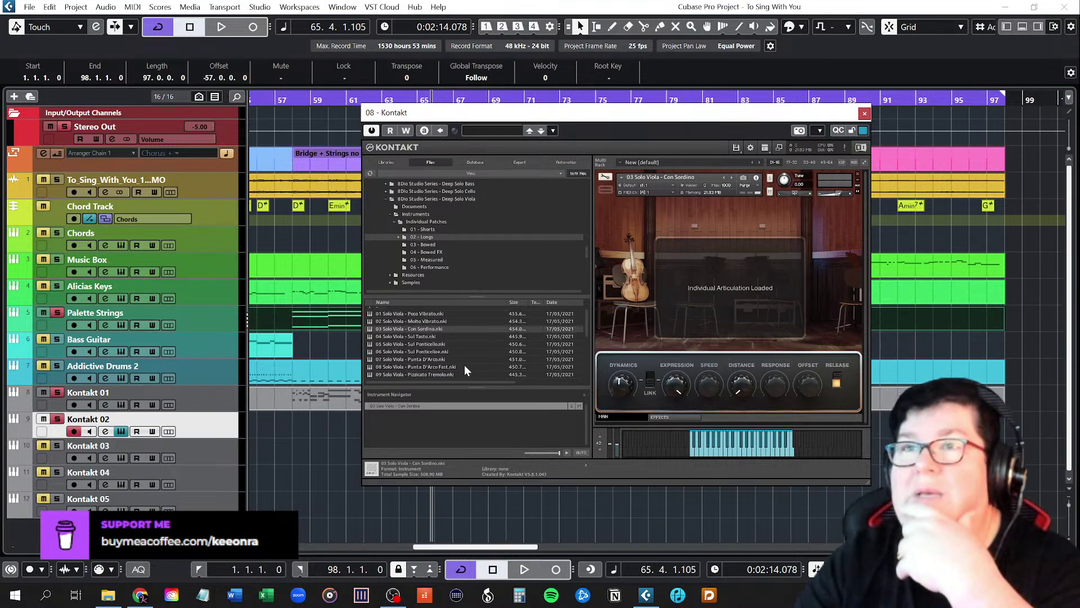
scroll(464, 365, "up", 1)
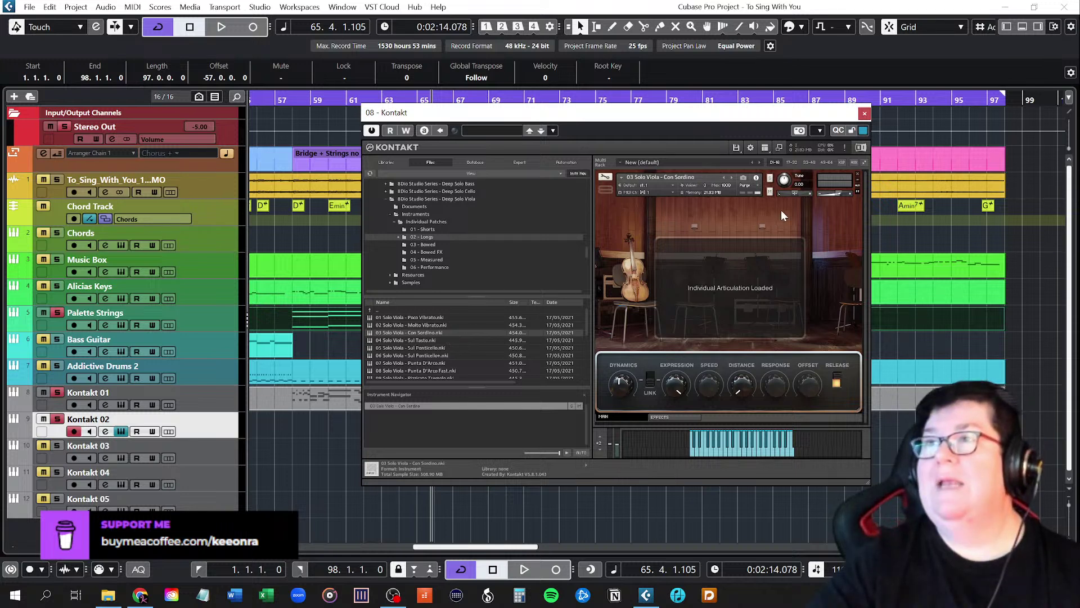
left_click(865, 116)
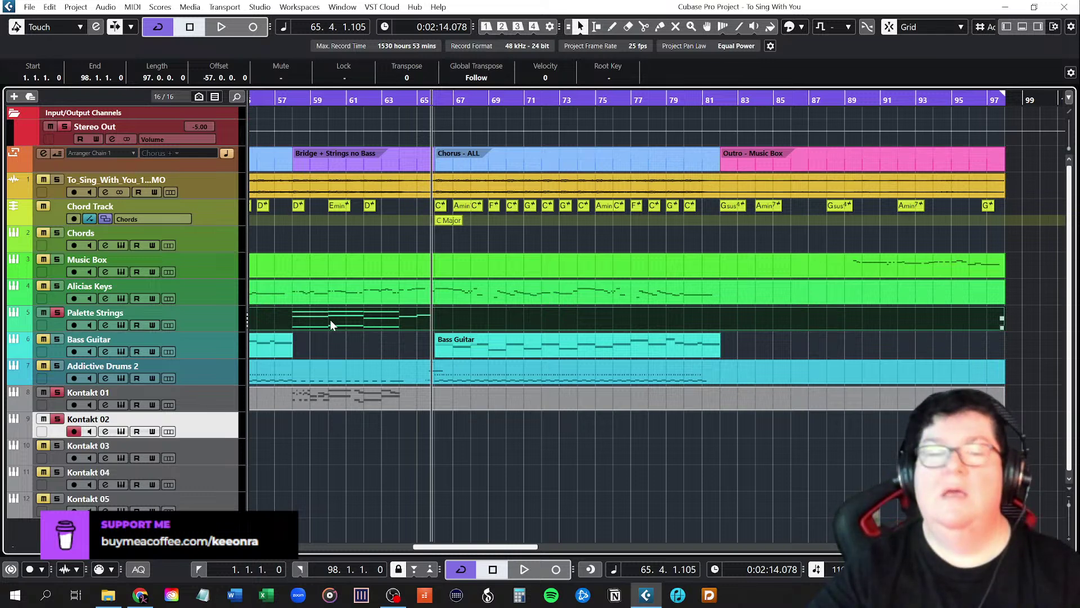
Copy the Palette Strings part onto the Kontakt 02 track and open the copy in the Key Editor around bars 58 to 65
left_click_drag(331, 321, 322, 420)
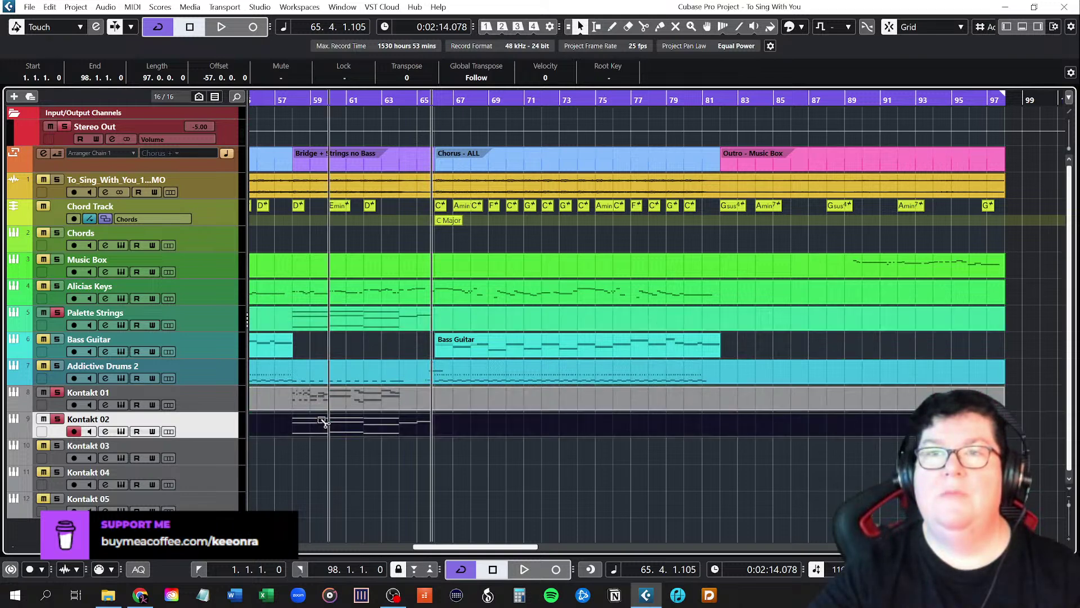
double_click(307, 425)
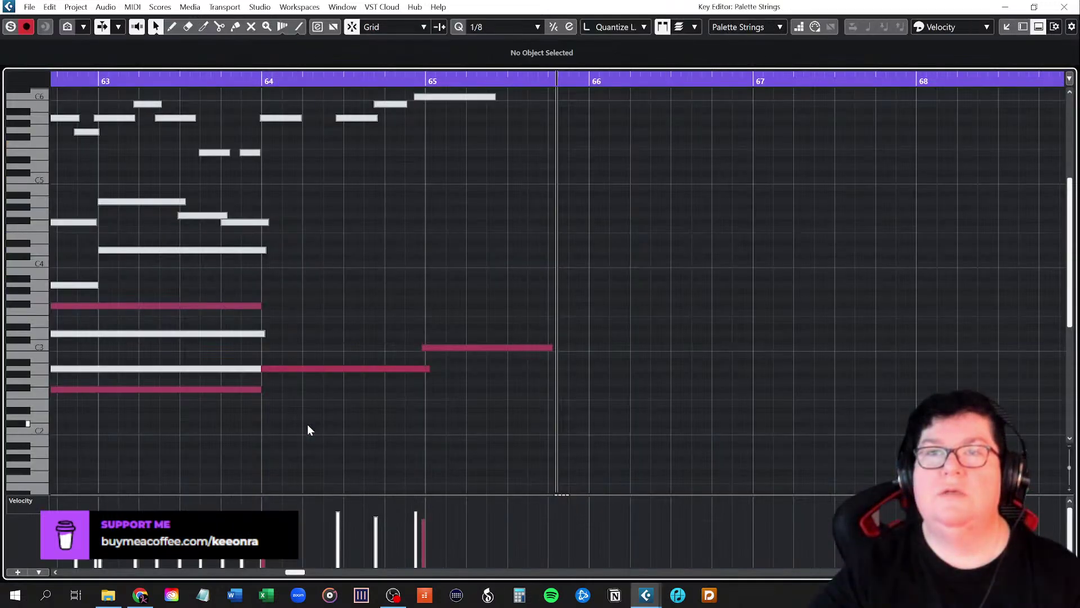
scroll(292, 426, "left", 6)
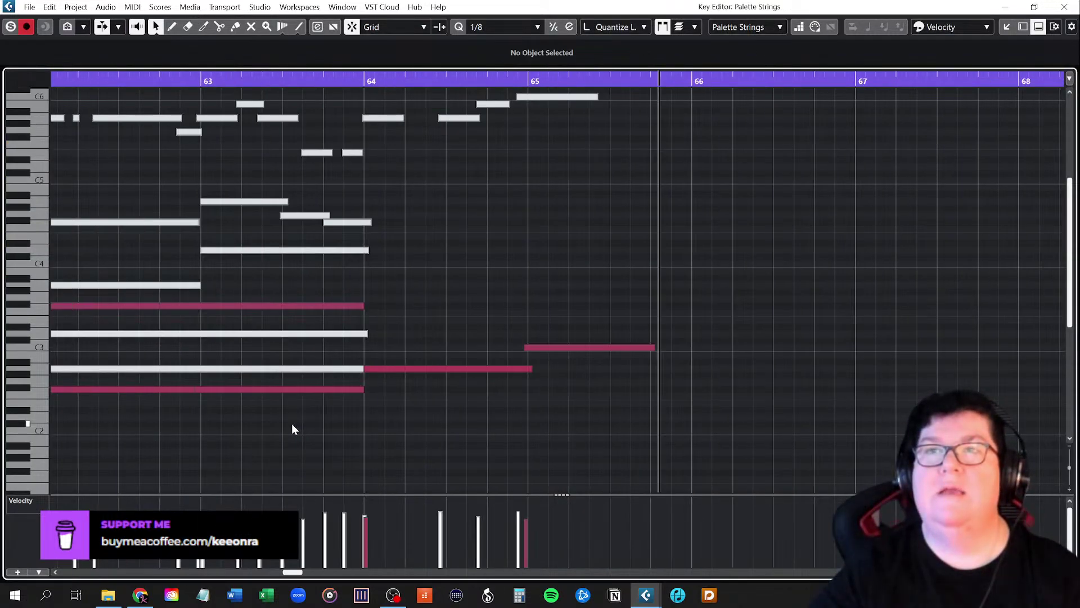
scroll(292, 426, "left", 4)
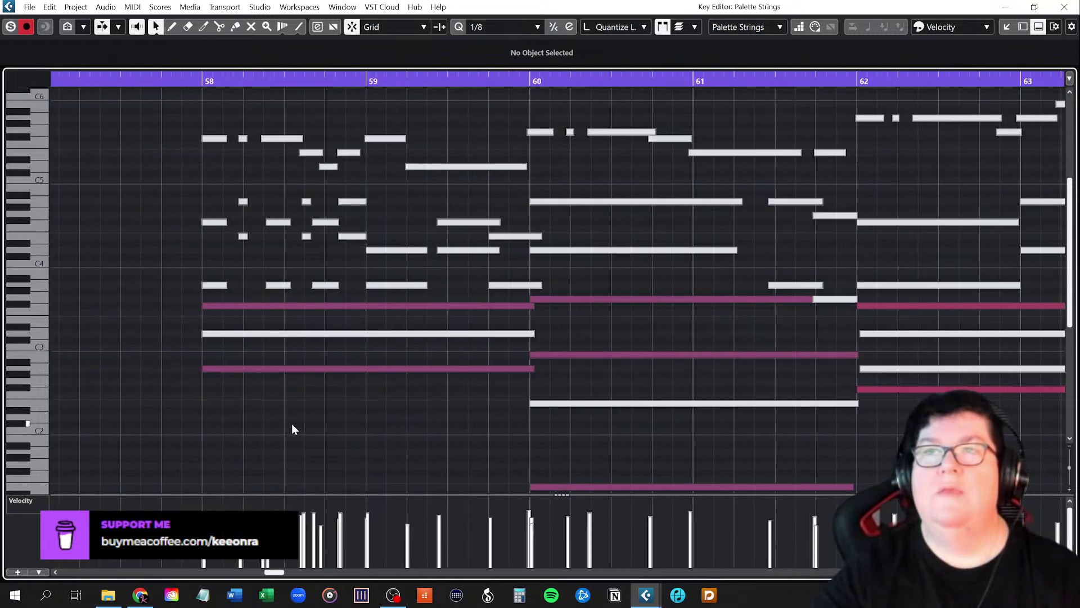
scroll(400, 430, "down", 6, "ctrl")
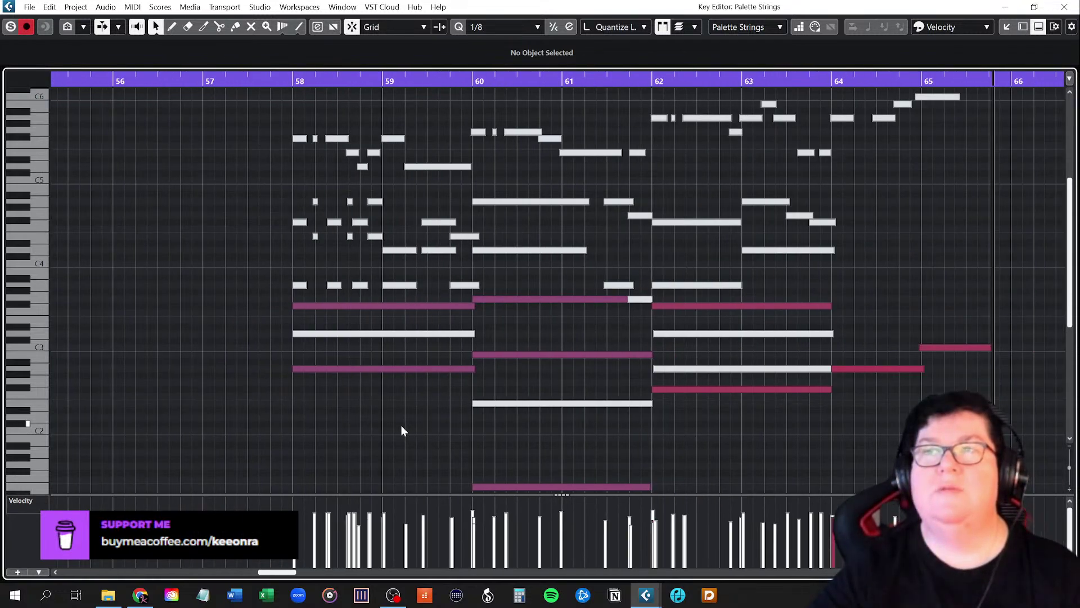
scroll(597, 431, "down", 4)
scroll(596, 431, "up", 4)
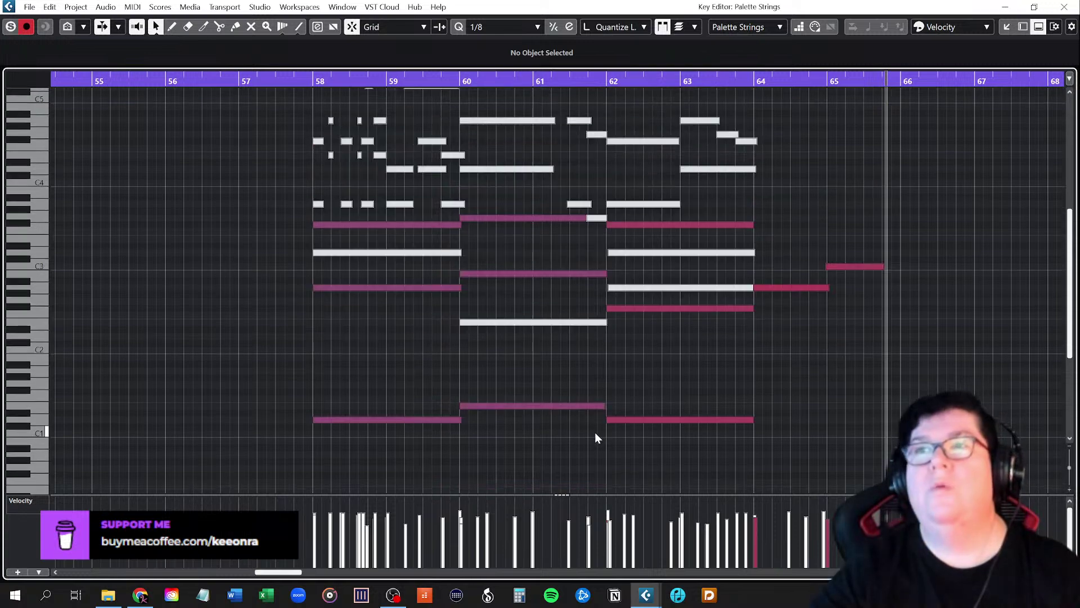
scroll(447, 436, "down", 3)
Mute the A2, B2 and F#2 notes and the low D1 and E1 bass notes across bars 58 to 63
right_click(360, 353)
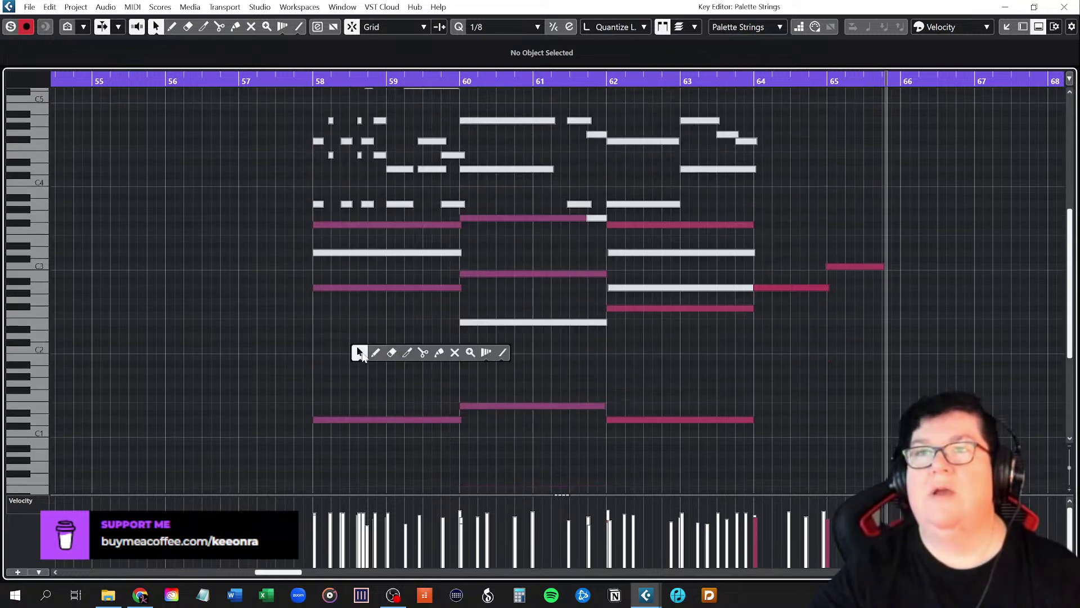
left_click(454, 355)
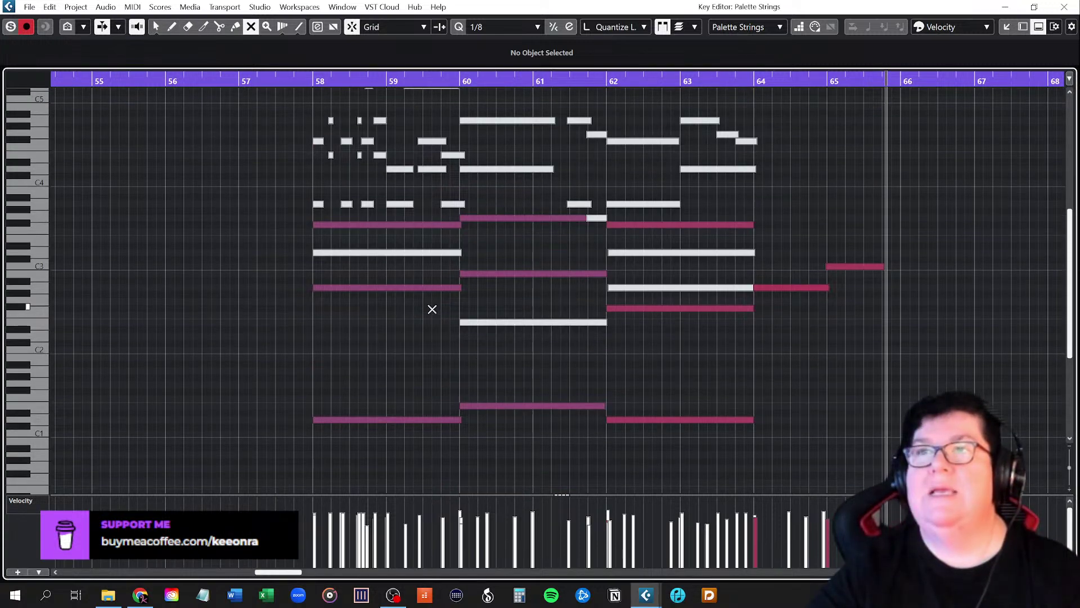
left_click_drag(427, 269, 520, 302)
left_click_drag(666, 304, 688, 316)
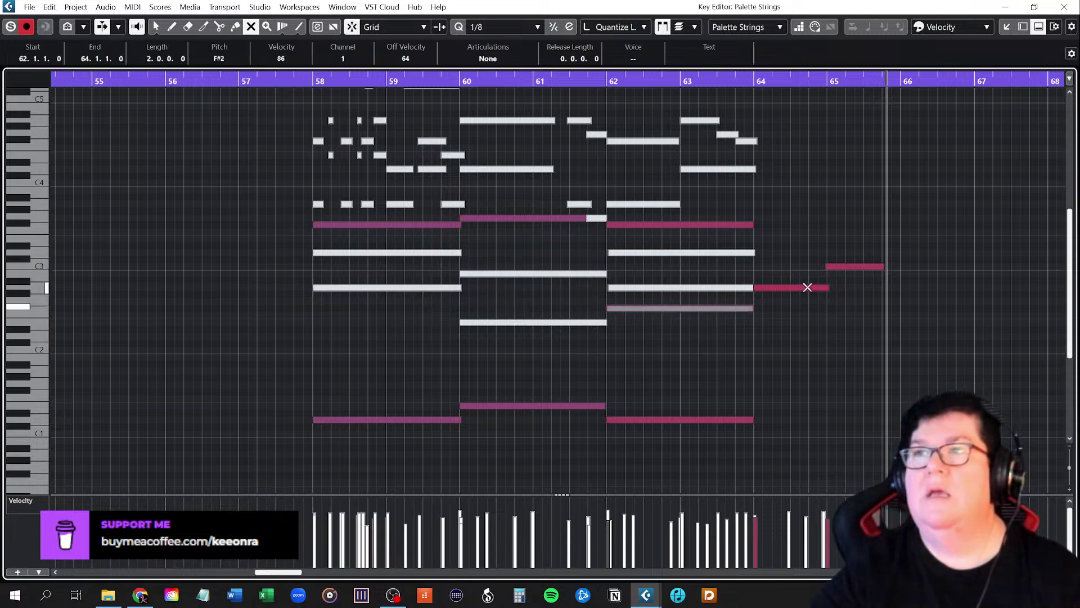
scroll(564, 386, "down", 2)
scroll(564, 385, "up", 2)
left_click_drag(405, 391, 771, 451)
scroll(635, 391, "up", 3)
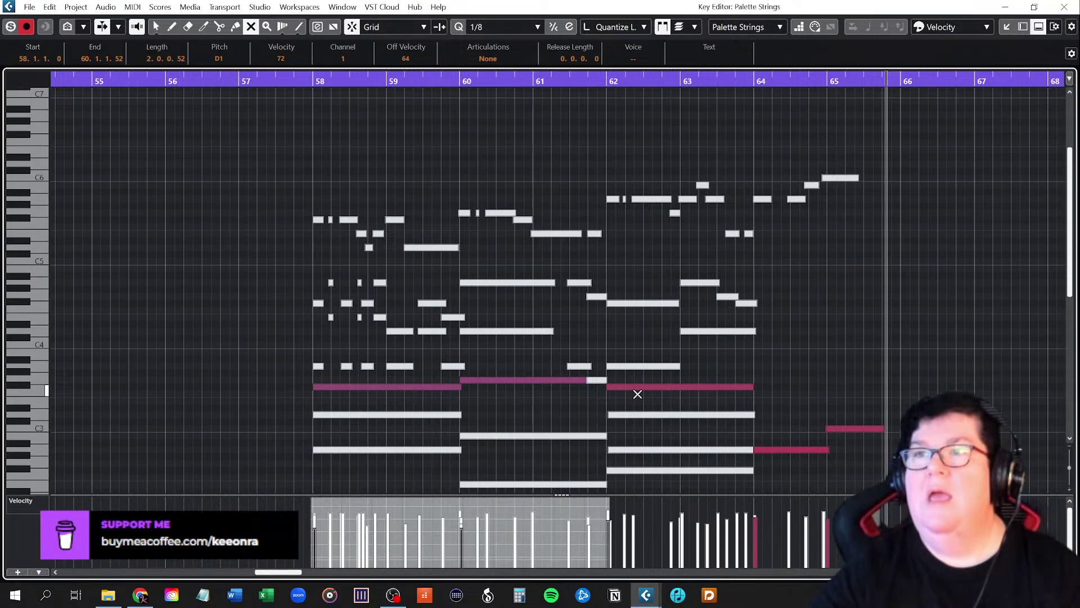
Trim the short overlapping G3 note at the end of bar 61 so it starts at bar 62, and close the Key Editor
key("1")
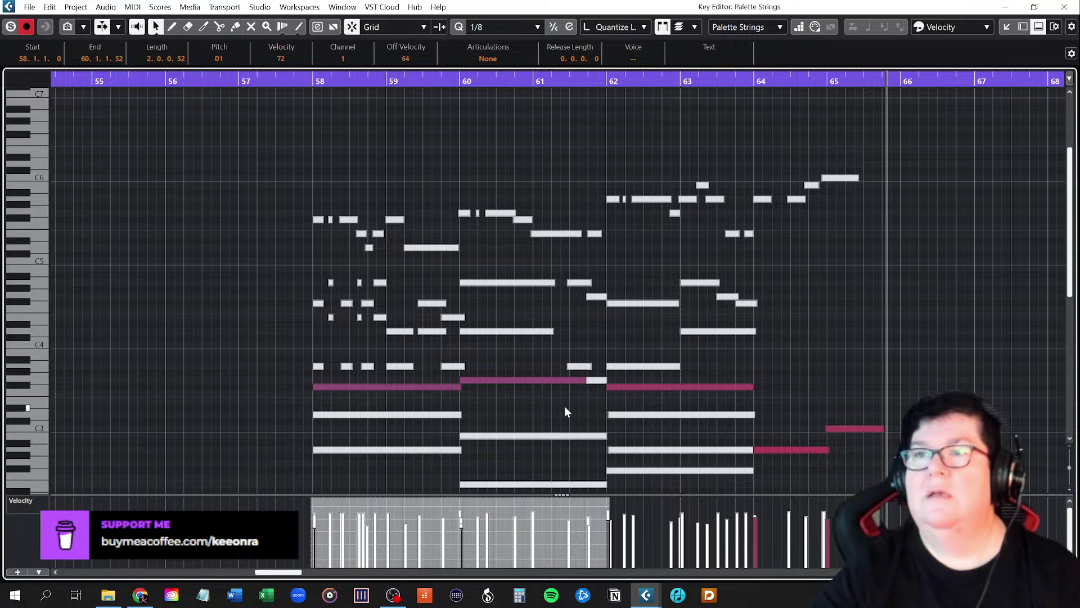
left_click_drag(592, 382, 606, 381)
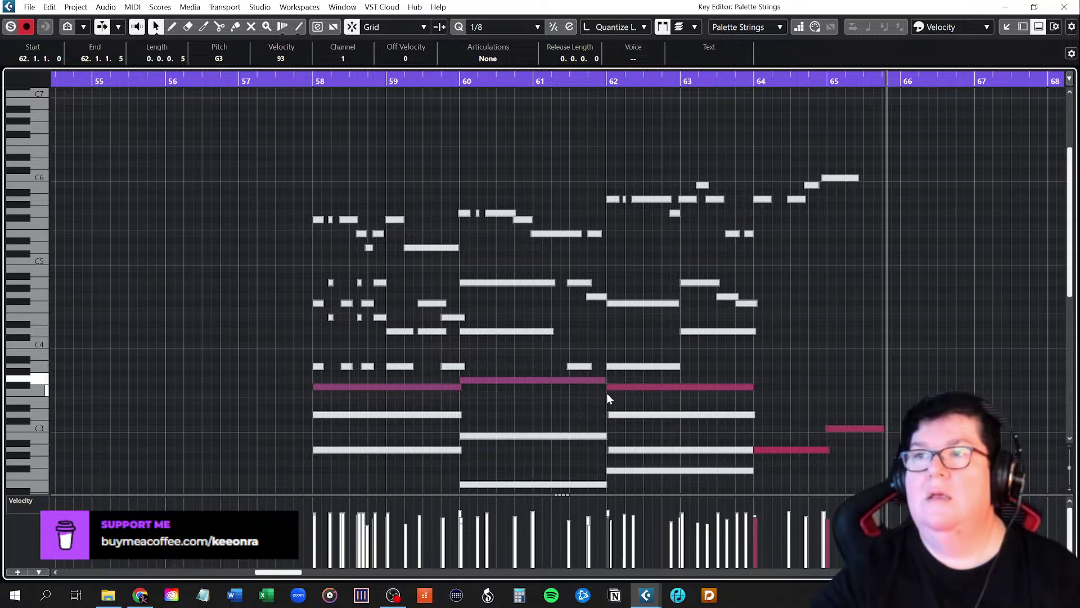
scroll(607, 393, "down", 5)
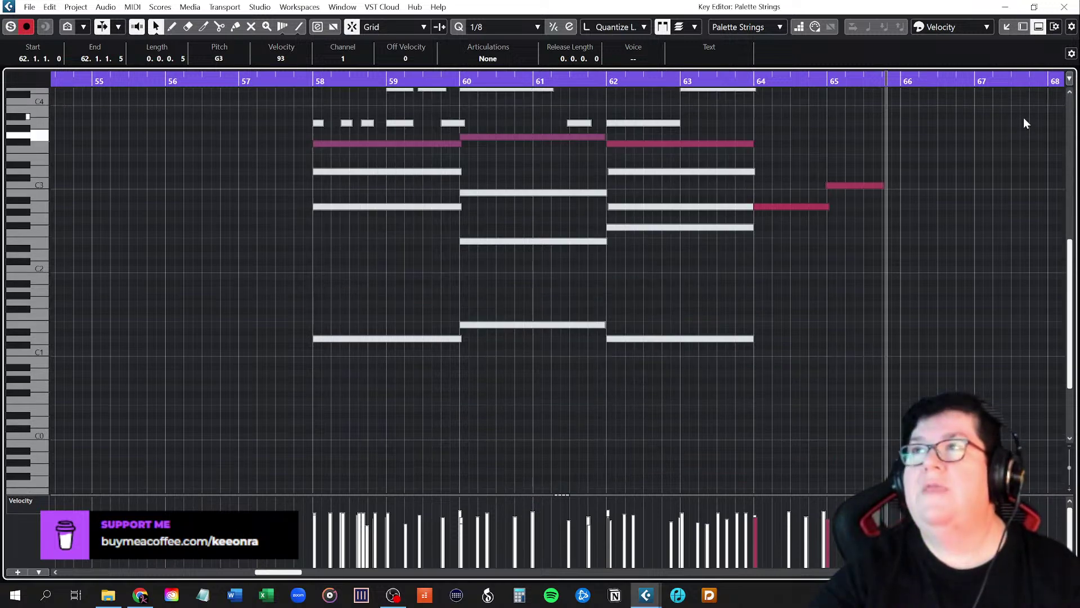
scroll(694, 367, "up", 5)
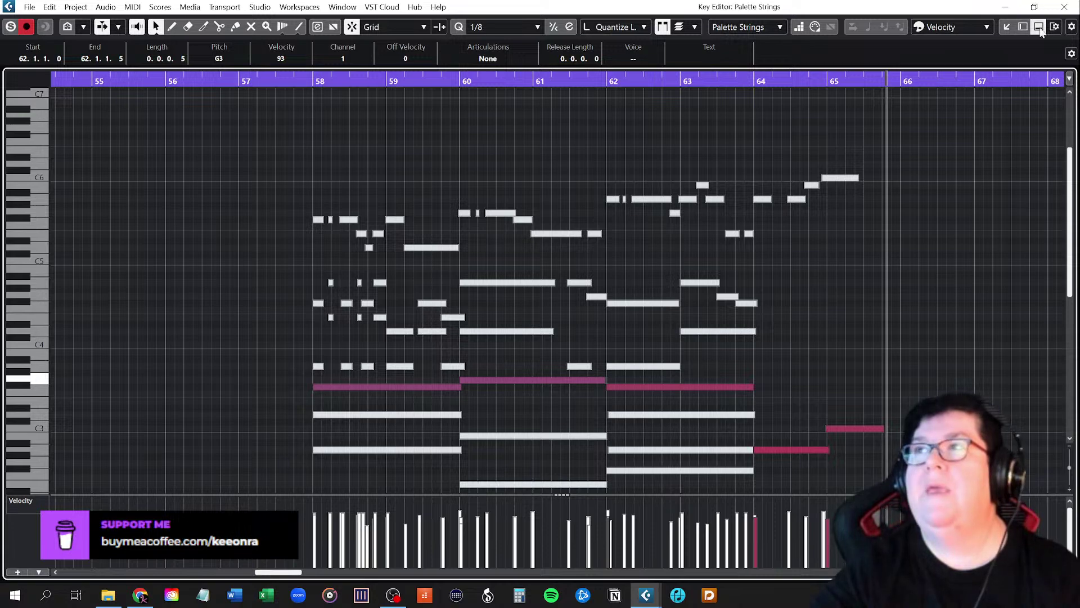
left_click(1064, 7)
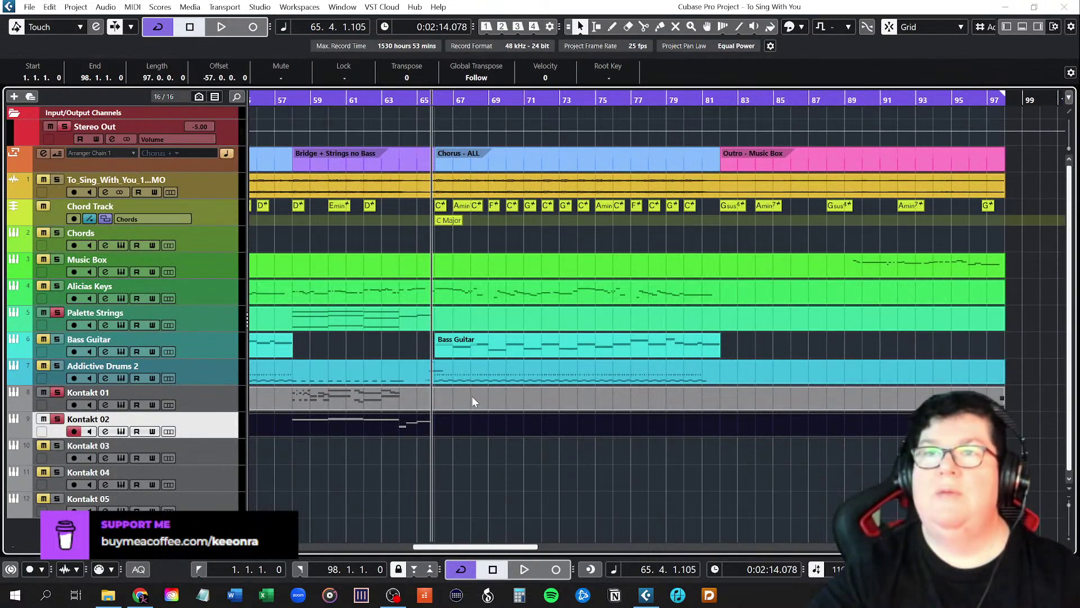
Play the soloed string tracks from just before bar 58 through bar 65 and return the playback cursor to bar 58
left_click(295, 102)
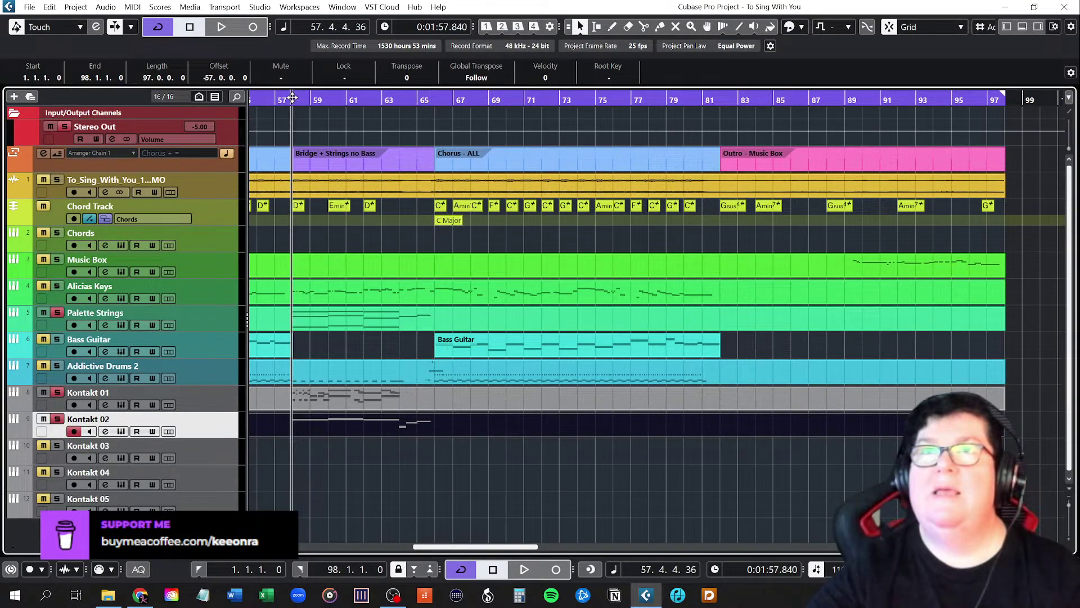
key("space")
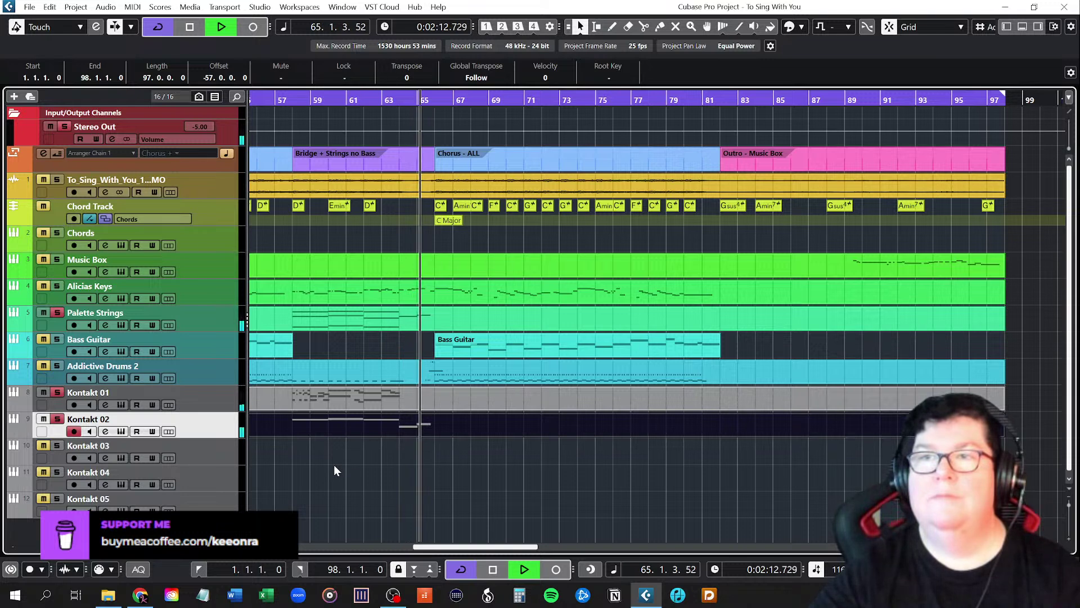
key("space")
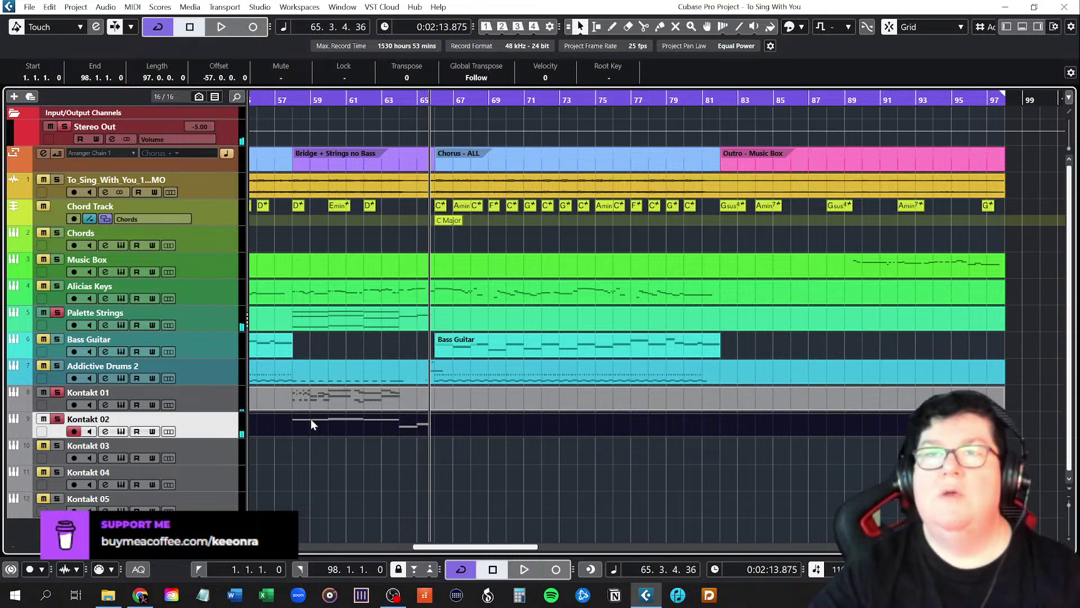
left_click(294, 101)
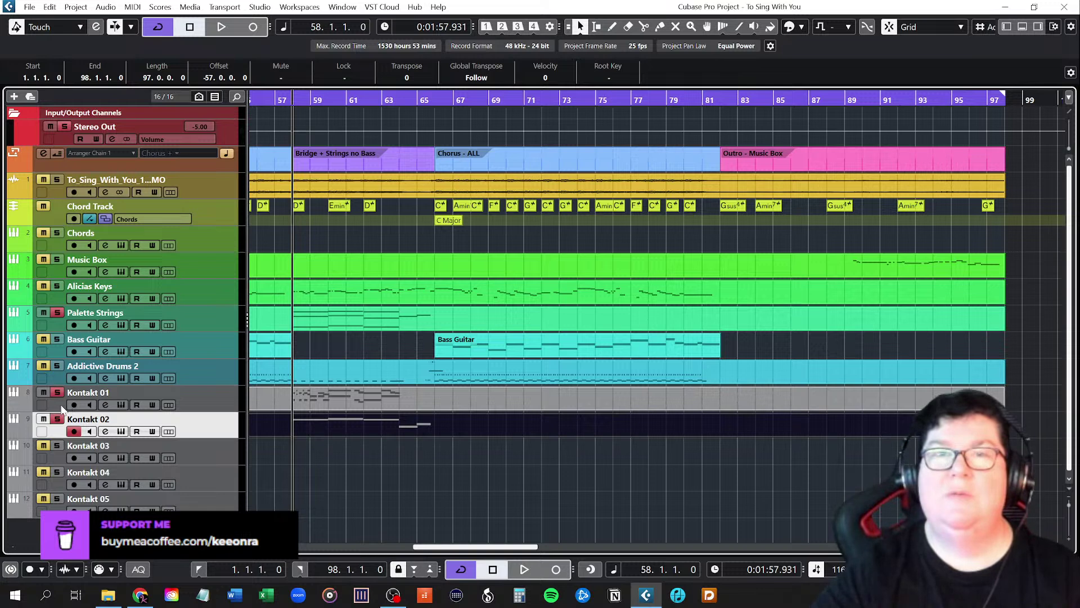
Open the Kontakt 03 track's instrument and browse to the individual patches of 8Dio Studio Series - Deep Solo Cello
left_click(209, 460)
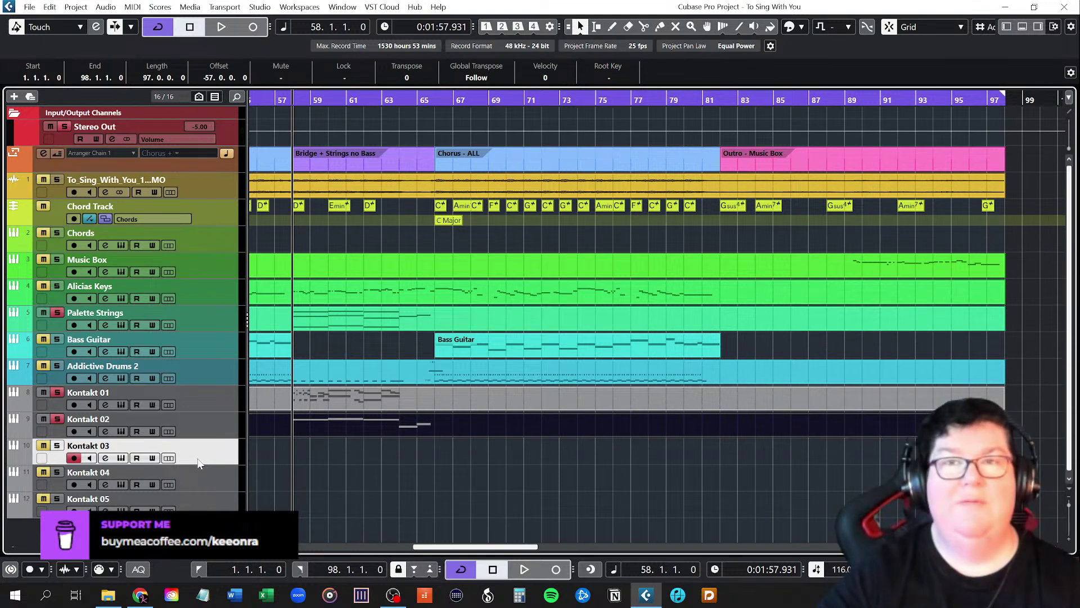
left_click(121, 458)
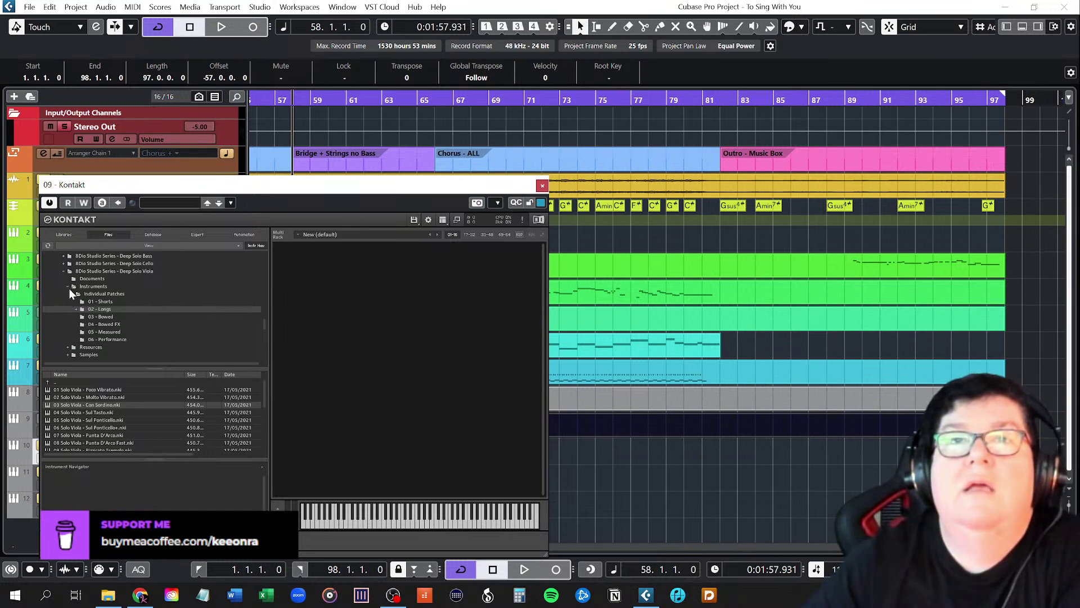
left_click(64, 271)
scroll(162, 353, "up", 3)
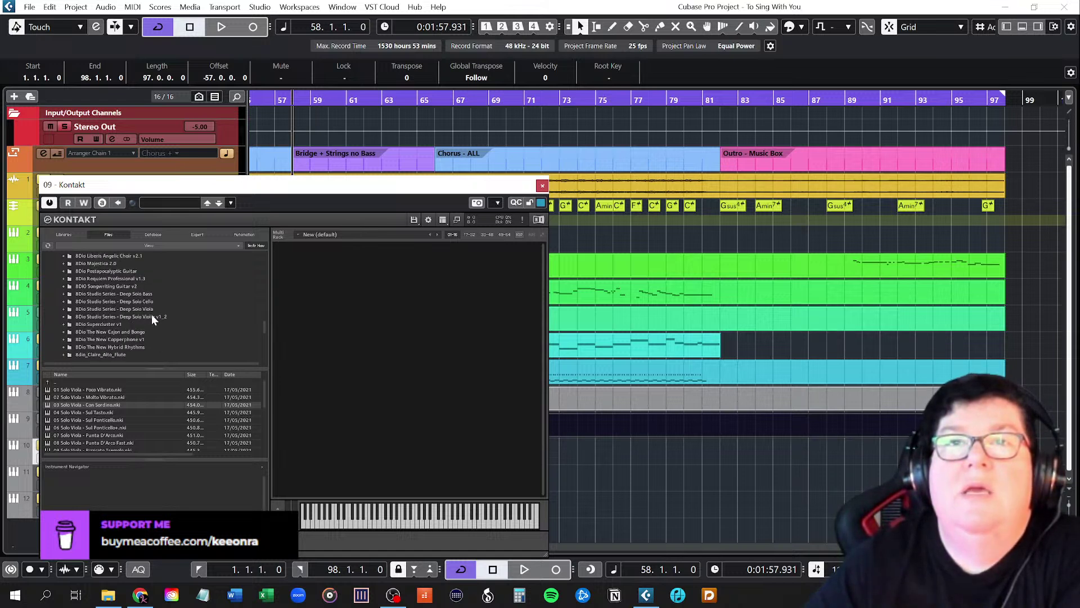
double_click(128, 302)
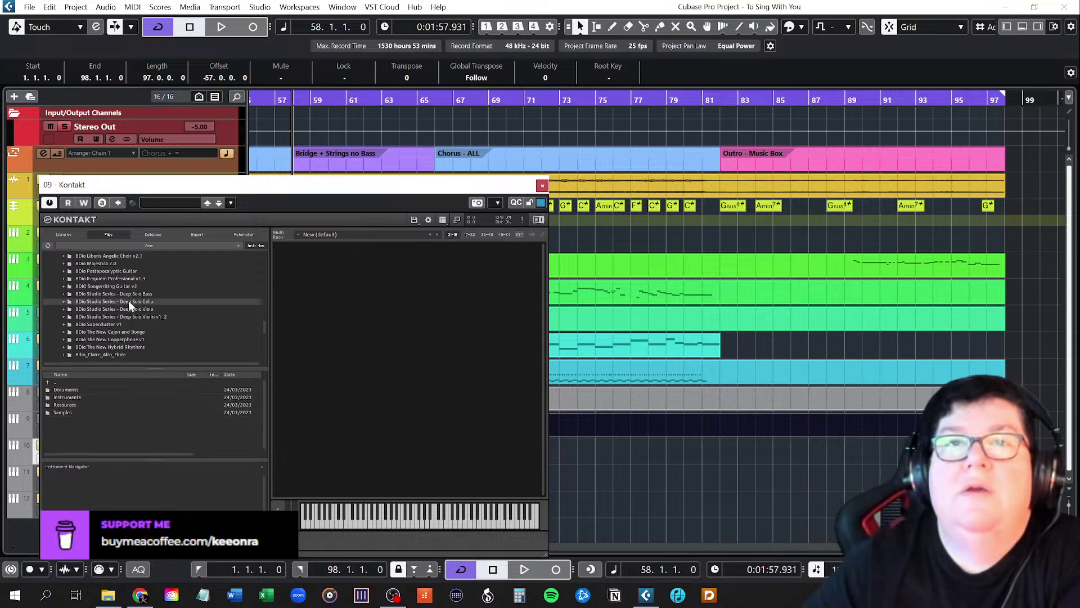
double_click(96, 317)
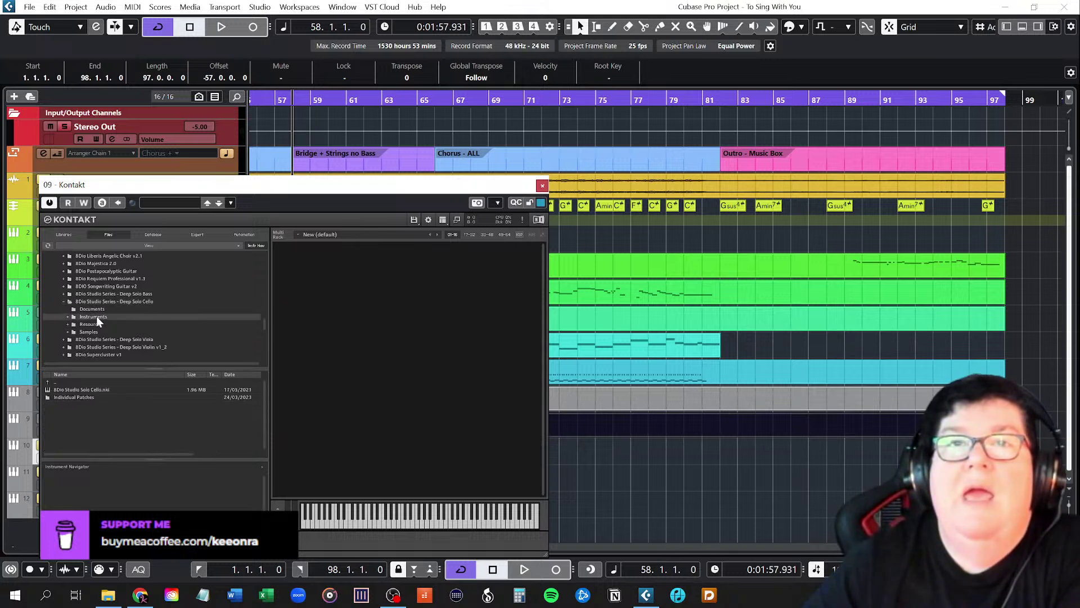
double_click(118, 322)
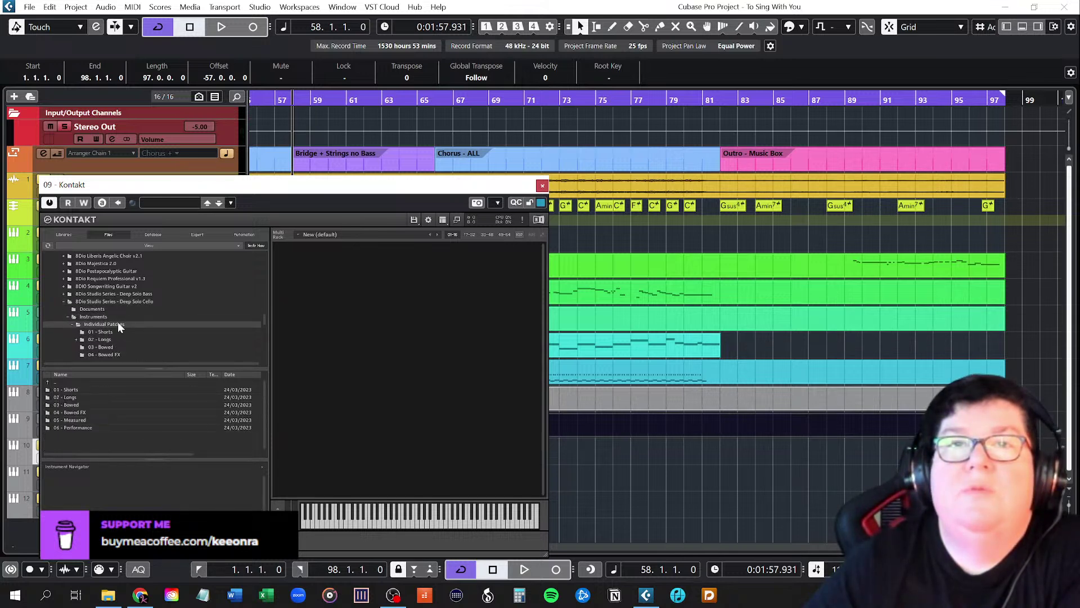
scroll(136, 340, "down", 1)
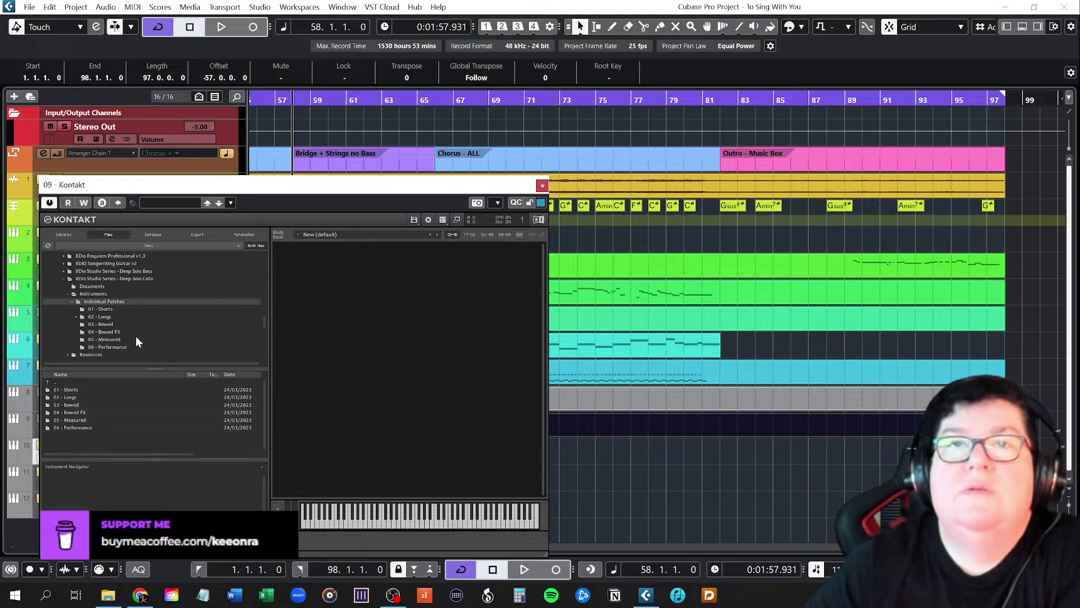
Load the 16 Solo Cello - Legato (Con Sord) patch from the 02 - Longs folder, audition a note and close the instrument window
left_click(109, 324)
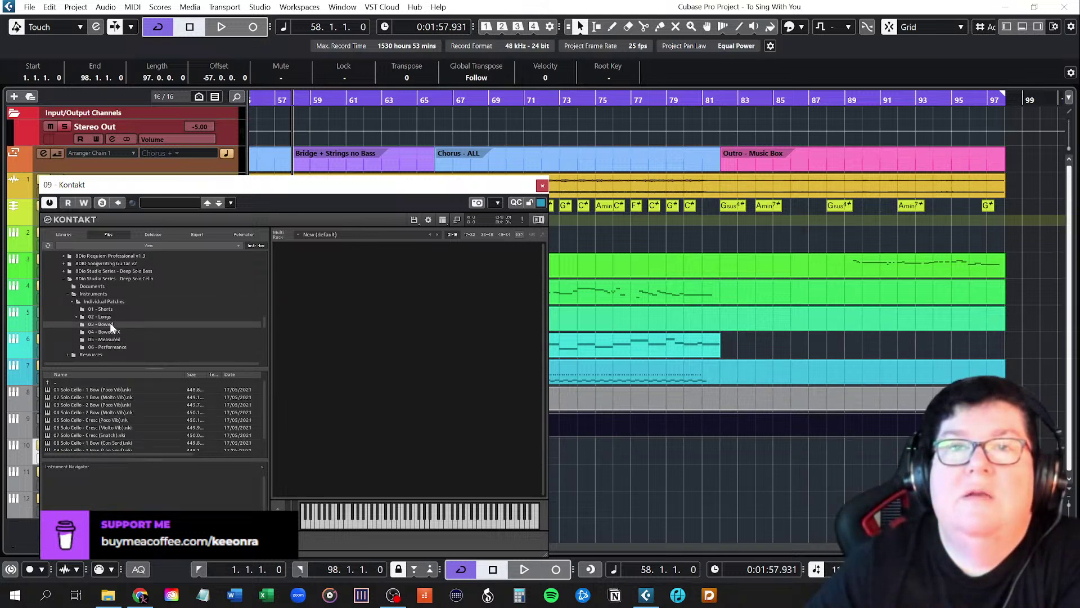
scroll(154, 428, "down", 1)
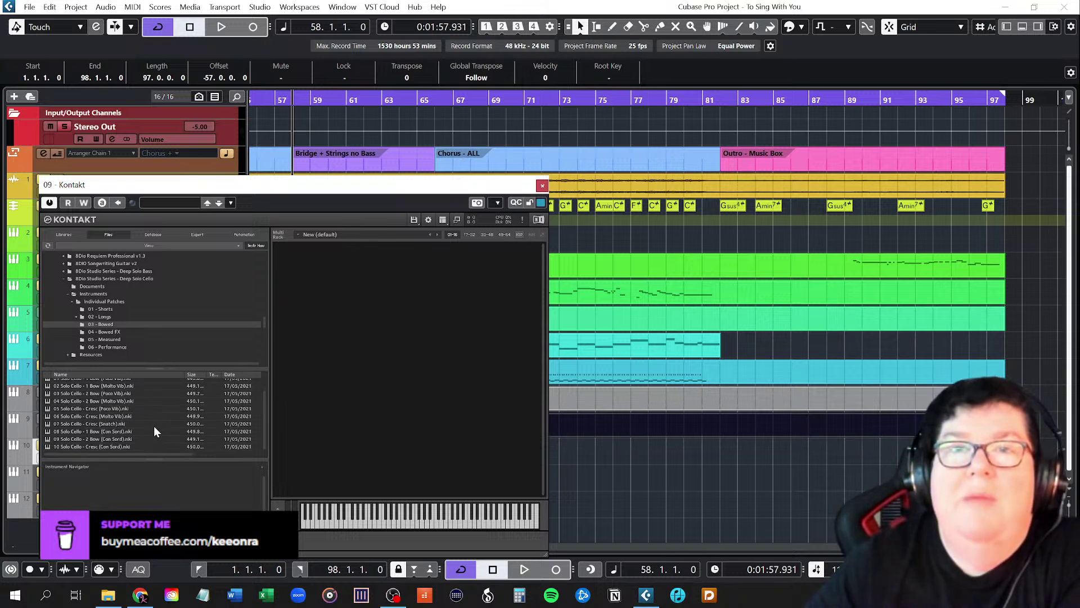
double_click(107, 317)
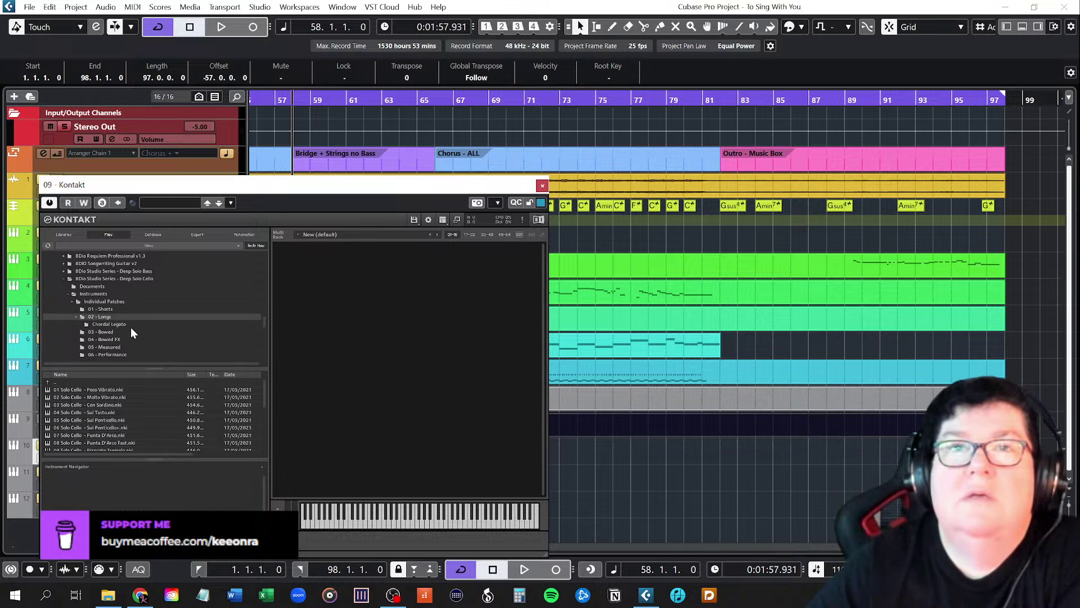
scroll(133, 419, "down", 4)
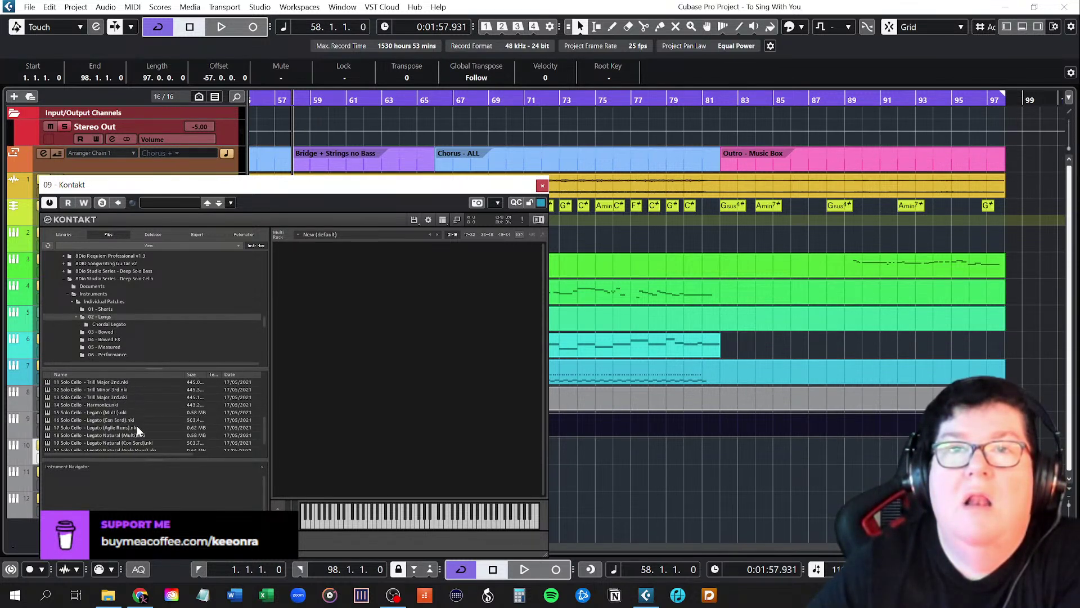
scroll(163, 431, "down", 2)
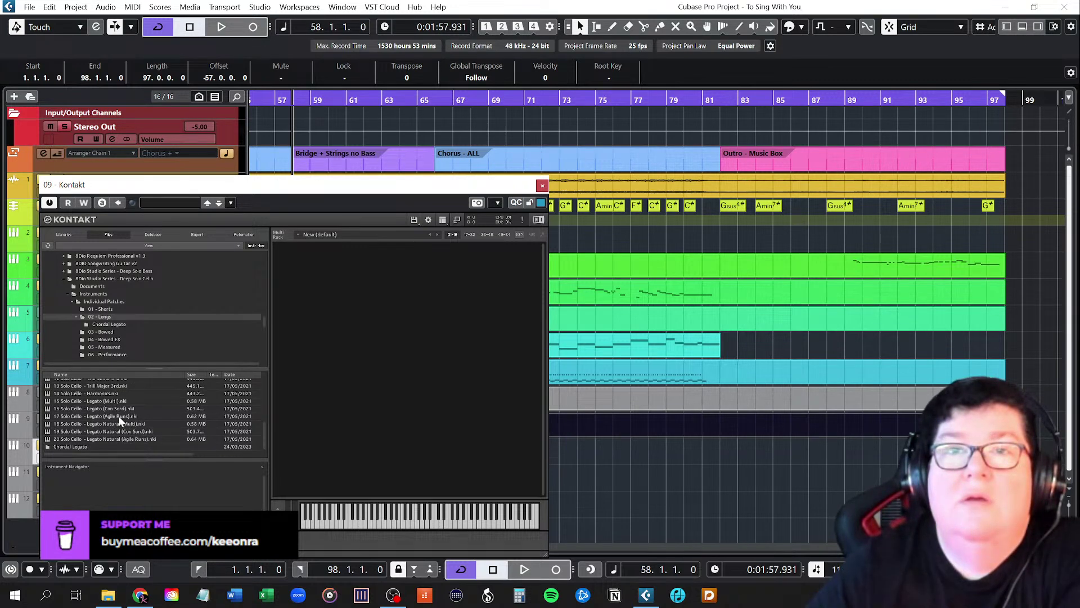
left_click(106, 409)
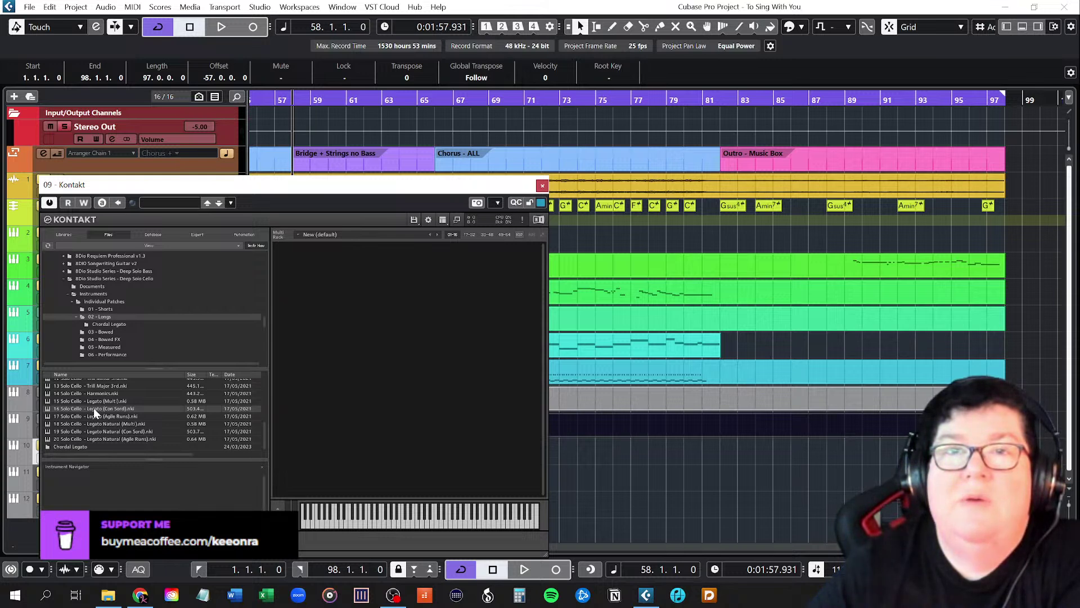
double_click(96, 408)
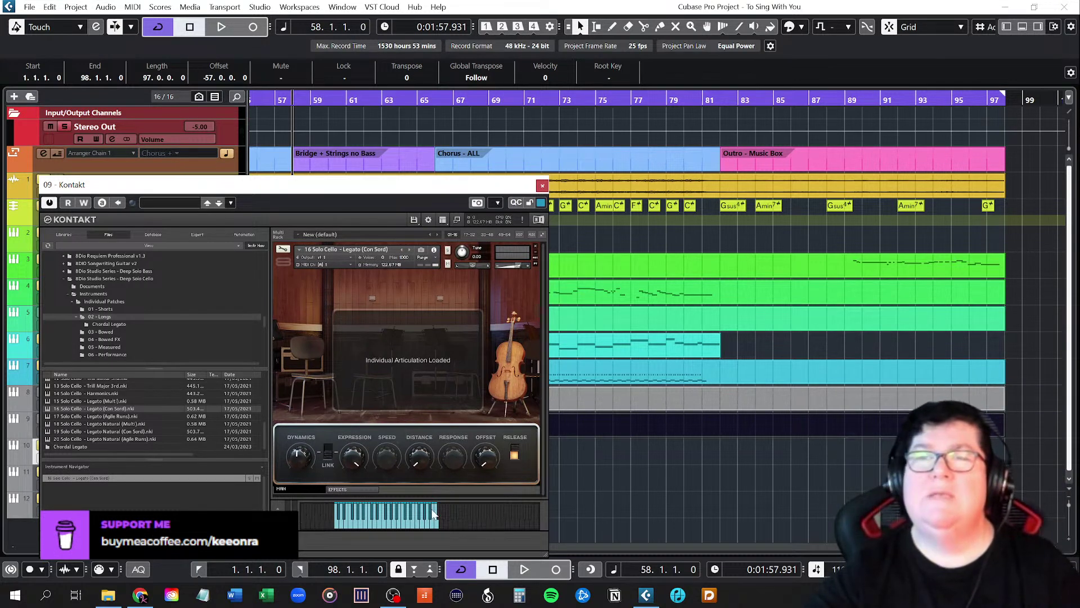
left_click(400, 523)
left_click_drag(456, 191, 770, 153)
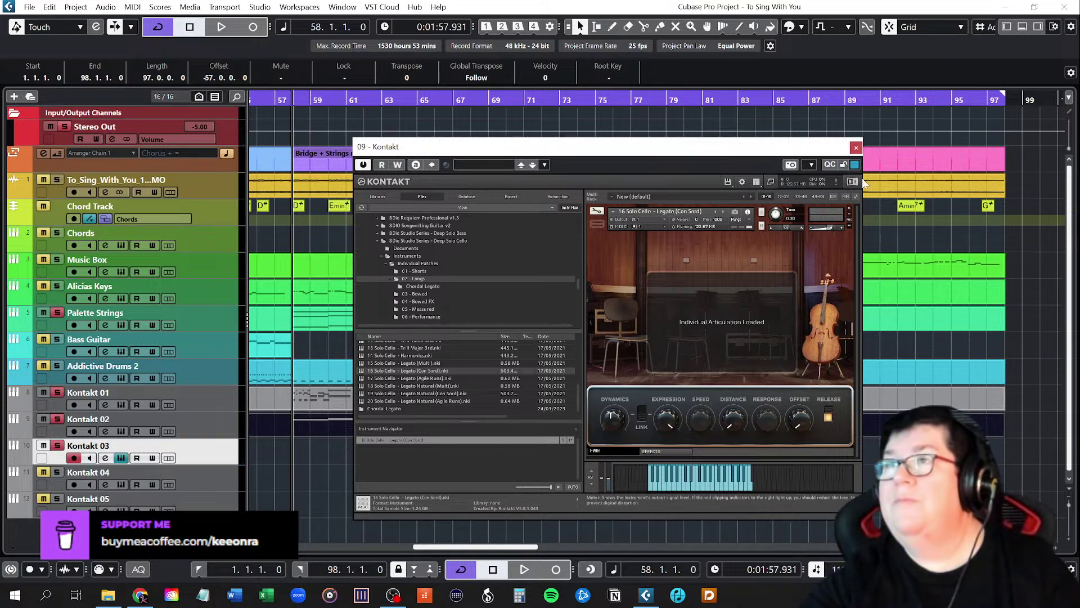
left_click(856, 147)
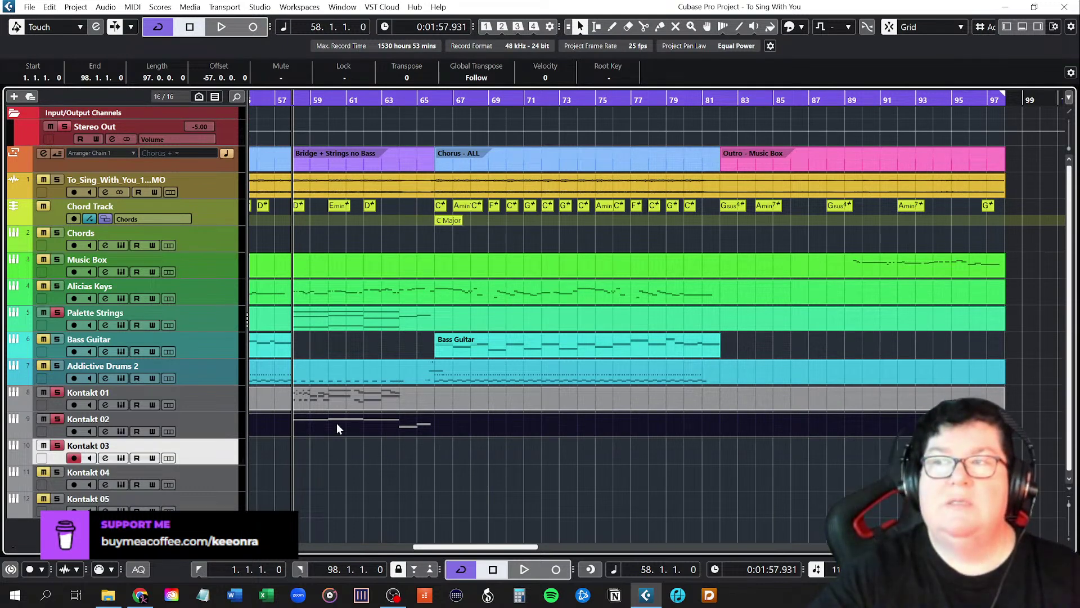
Copy the Kontakt 02 part onto the Kontakt 03 track and review the copy's notes across bars 58 to 65 in the Key Editor
left_click_drag(336, 426, 336, 441)
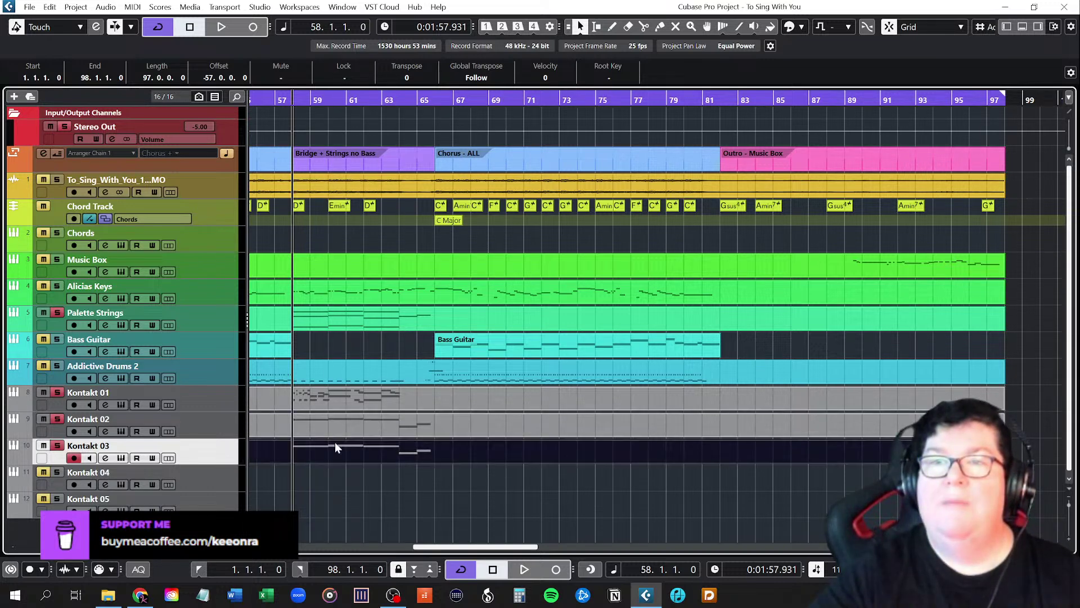
double_click(336, 453)
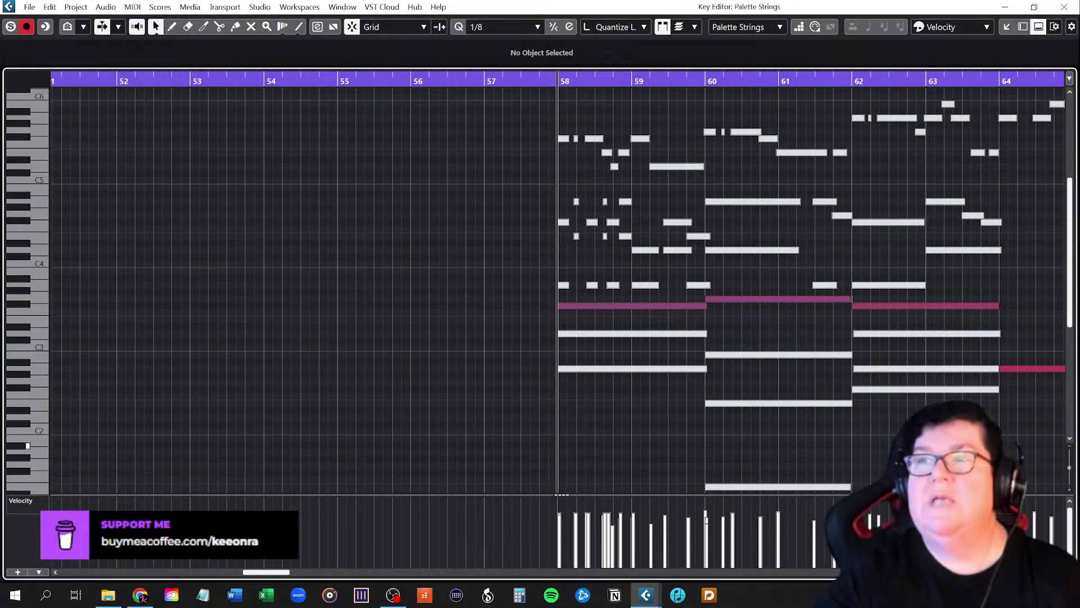
scroll(714, 453, "right", 5)
scroll(815, 445, "down", 2)
scroll(814, 444, "up", 2)
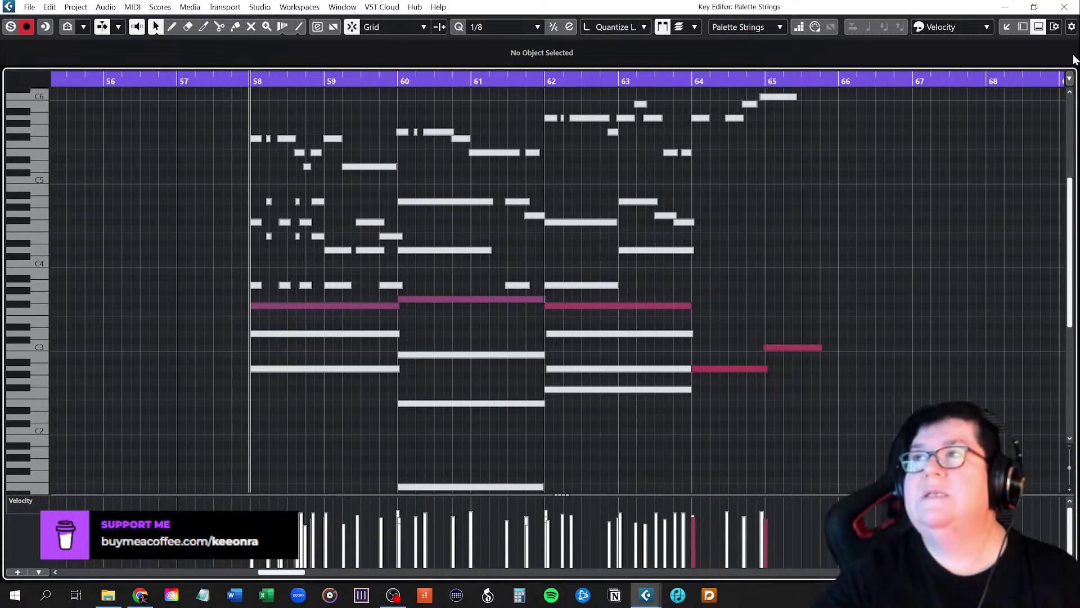
left_click(1065, 7)
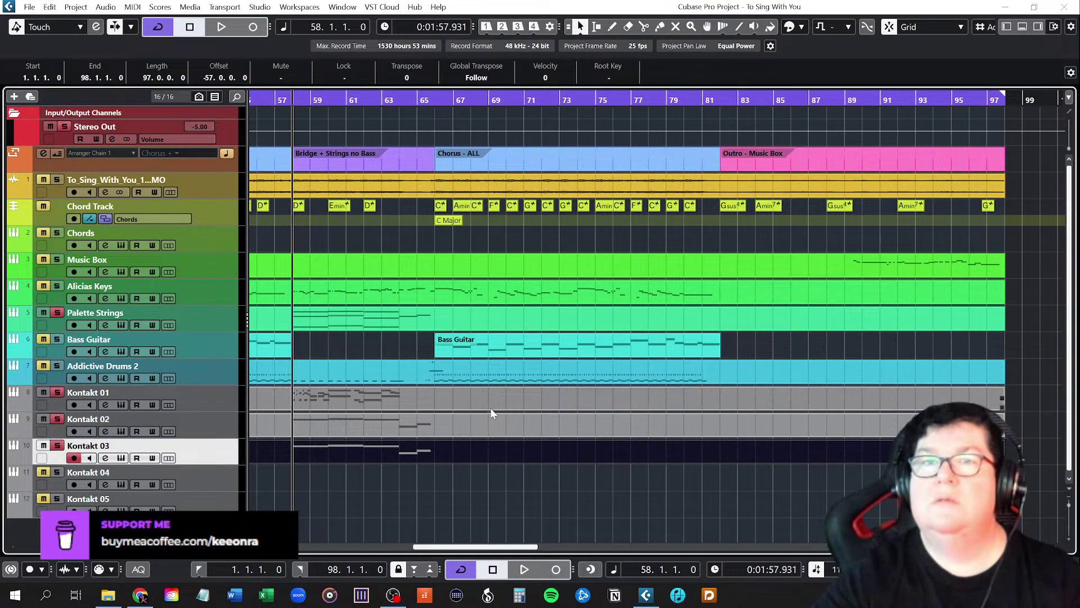
double_click(332, 453)
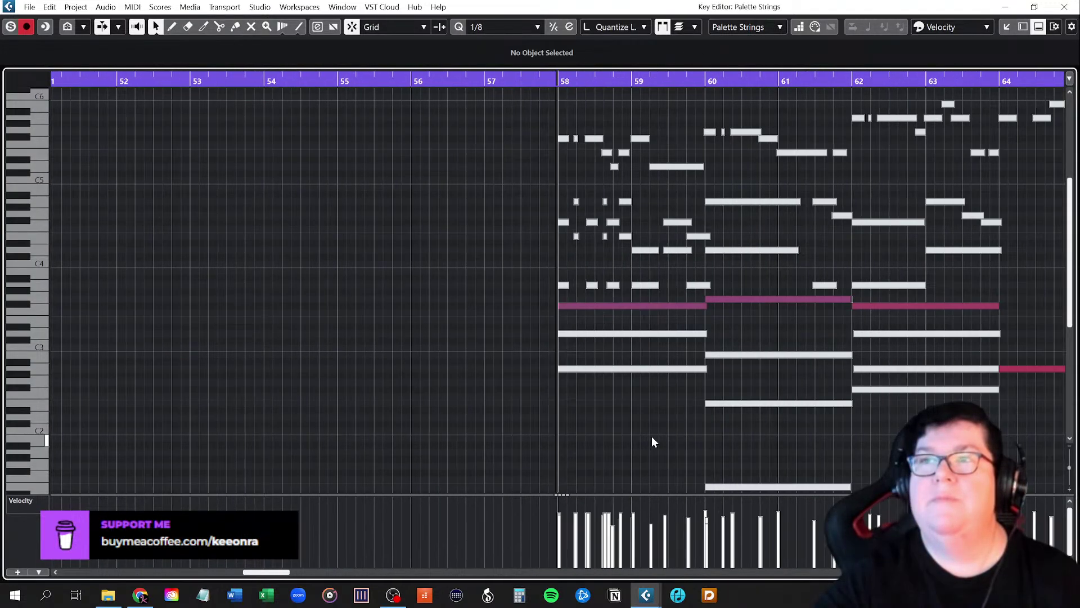
scroll(774, 429, "up", 3)
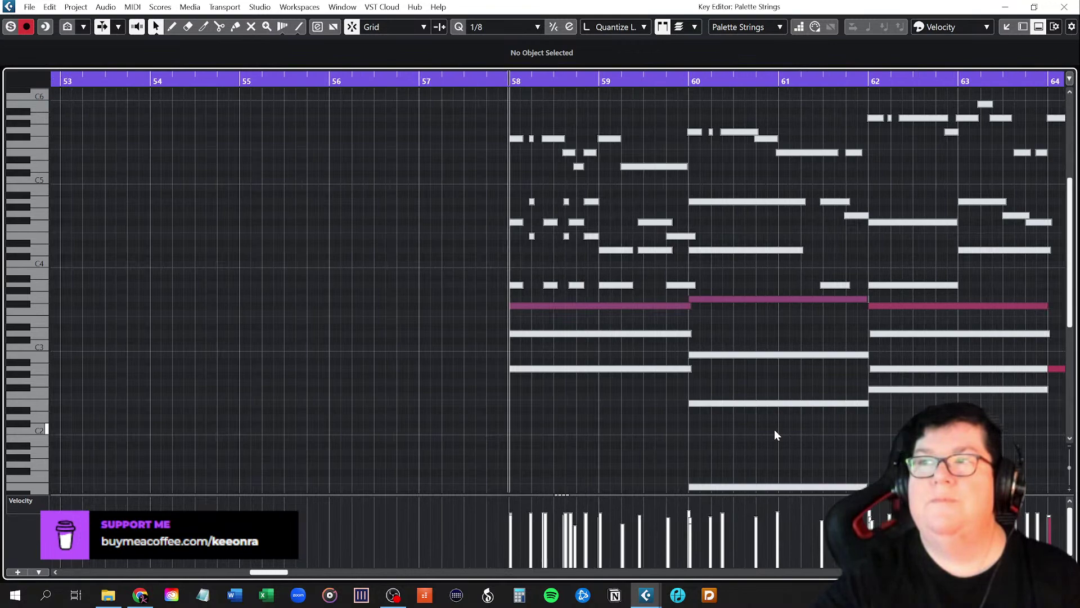
scroll(774, 429, "left", 1)
scroll(845, 431, "right", 4)
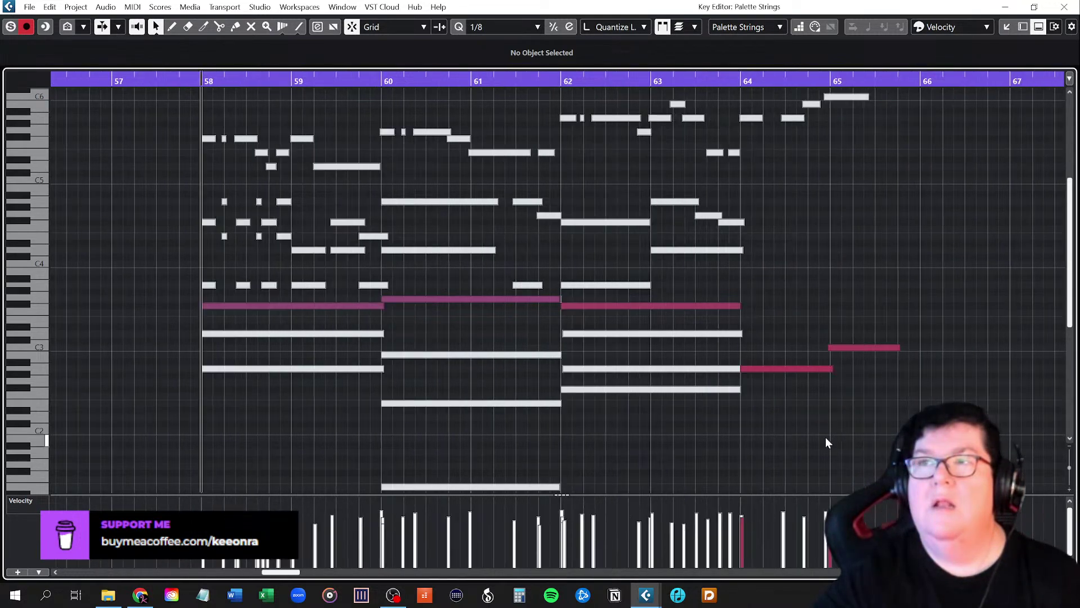
scroll(763, 440, "down", 3)
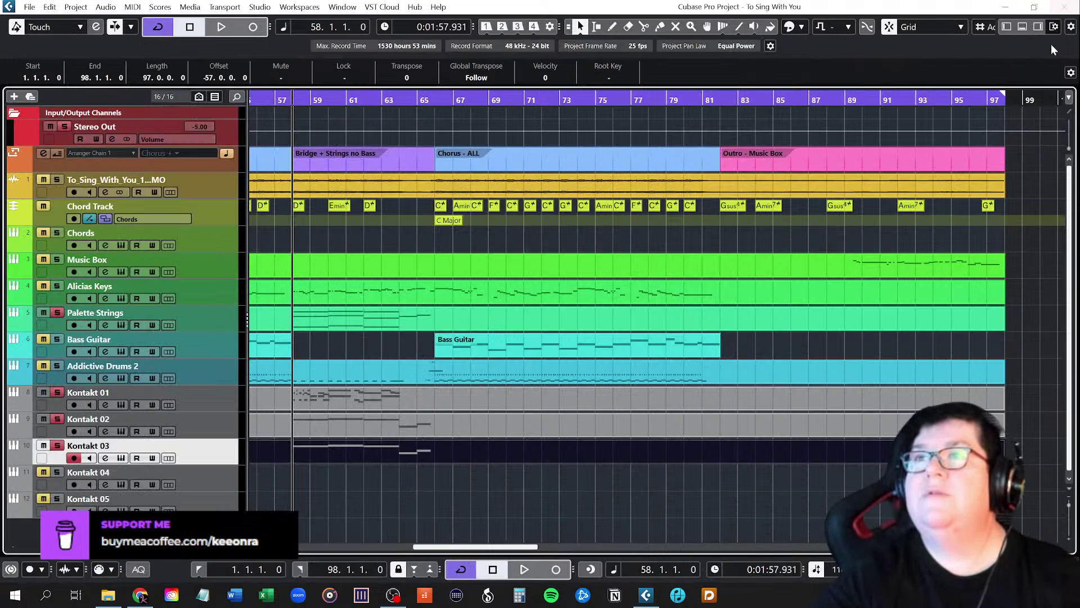
left_click(1064, 7)
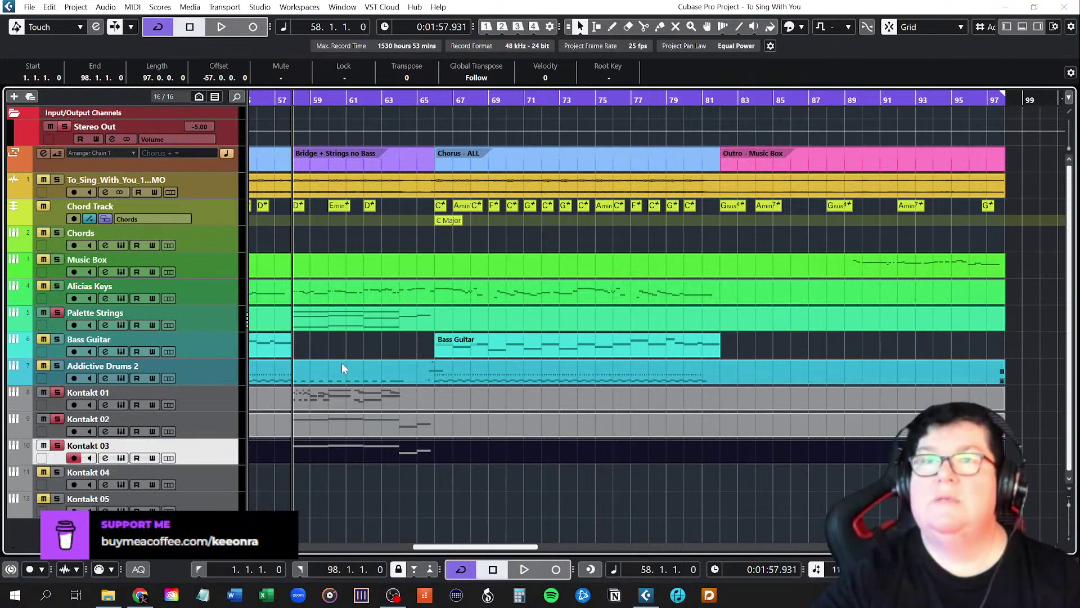
Examine the notes of the original Palette Strings part across bars 58 to 65 in the Key Editor
left_click(335, 323)
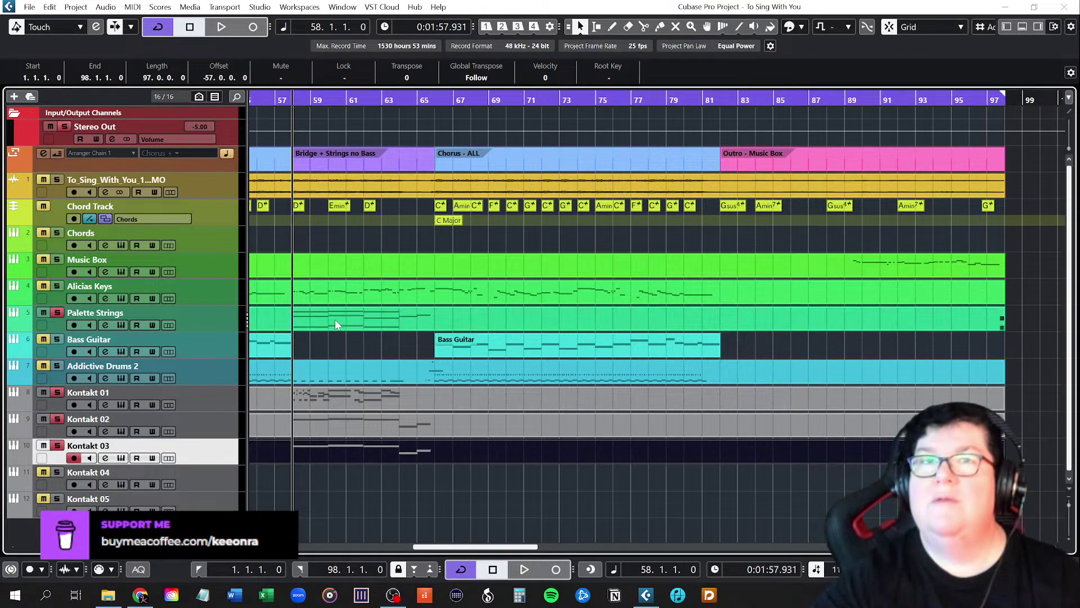
double_click(335, 319)
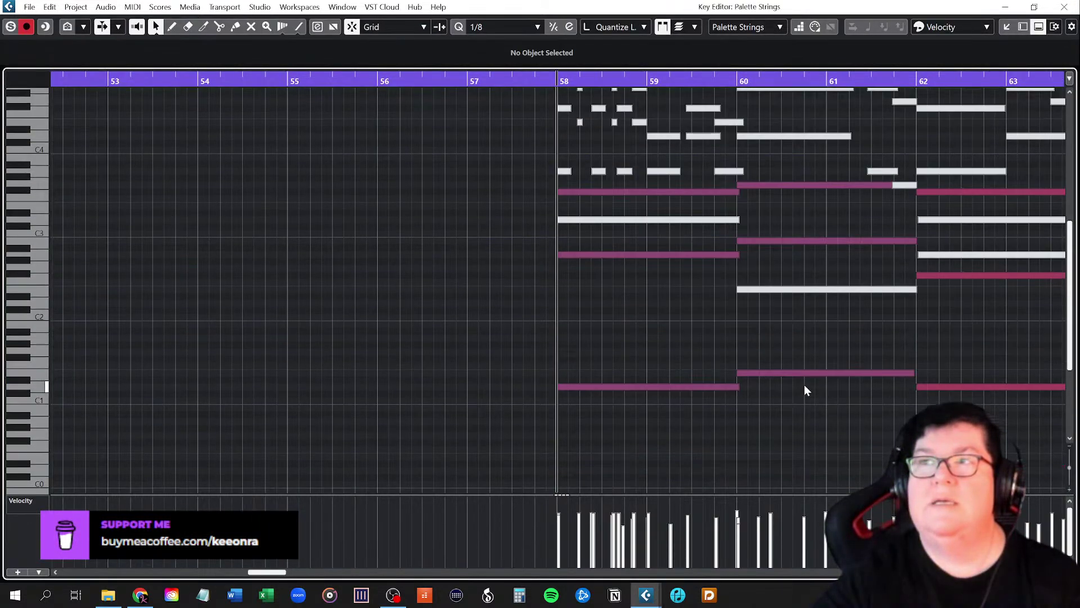
scroll(920, 396, "right", 5)
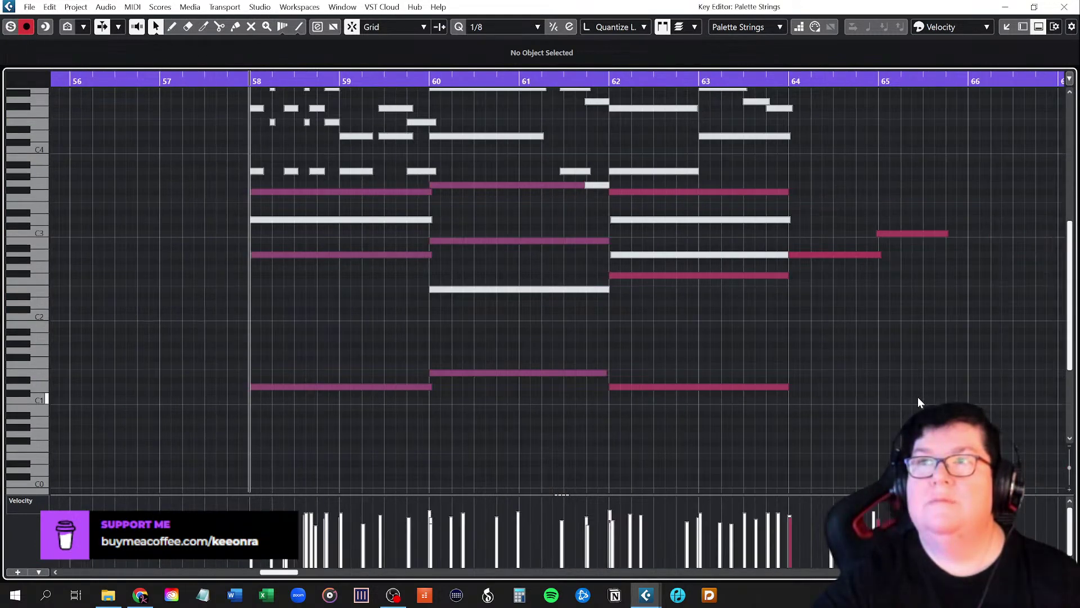
scroll(890, 400, "up", 2)
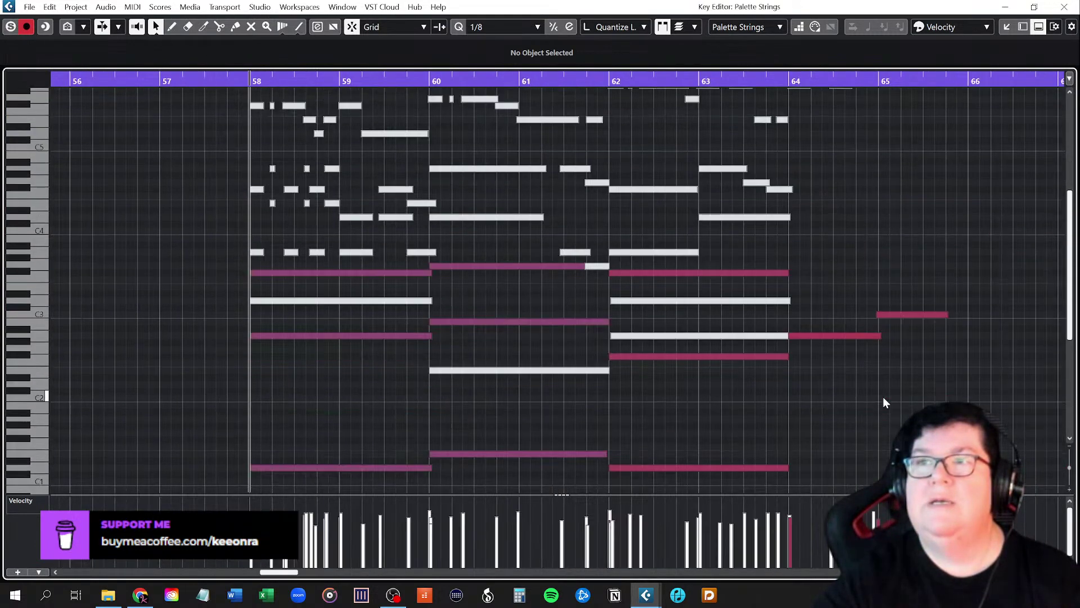
scroll(882, 397, "down", 2)
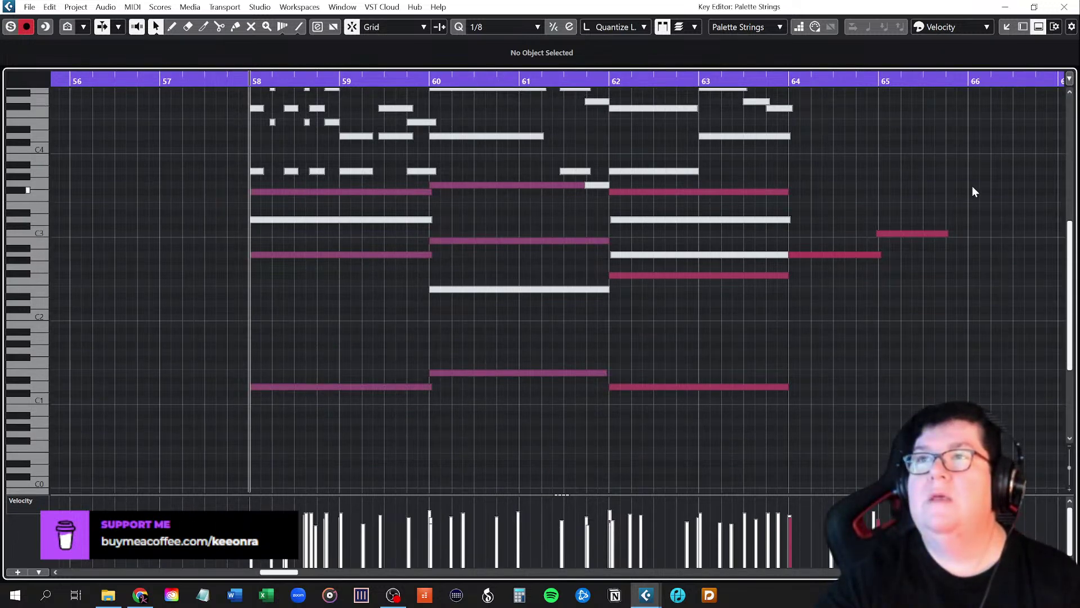
left_click(1064, 7)
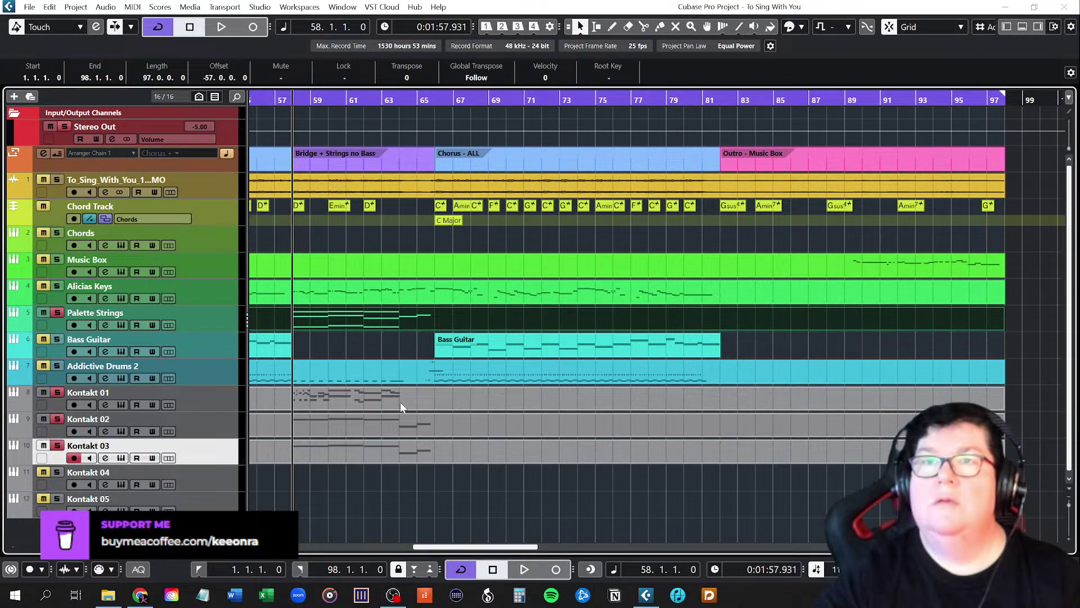
Replace the part on the Kontakt 03 track with a copy of the Palette Strings part and open the copy in the Key Editor
left_click(369, 451)
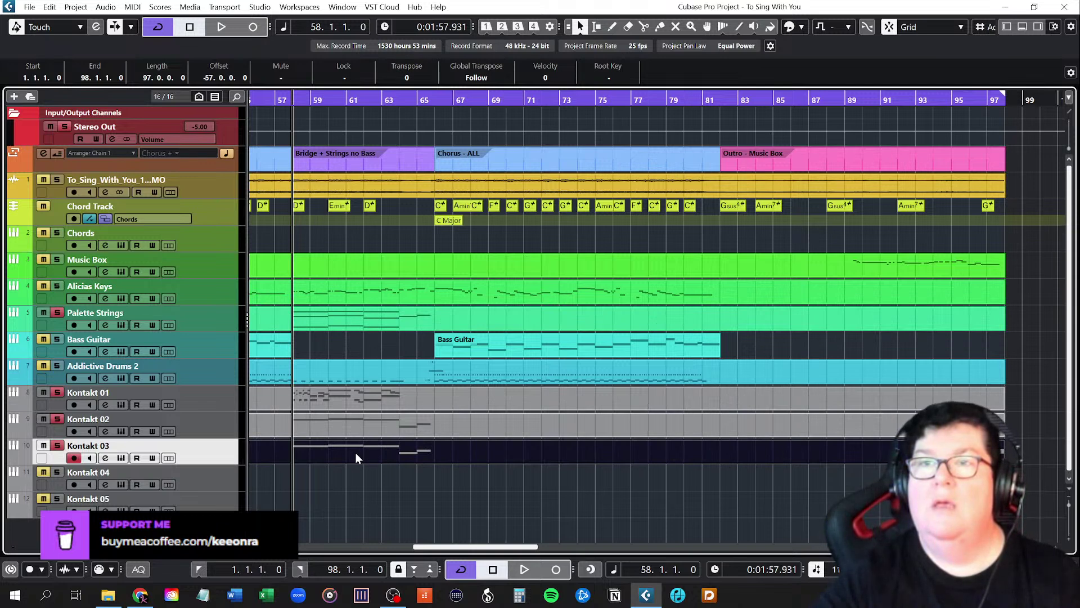
key("Delete")
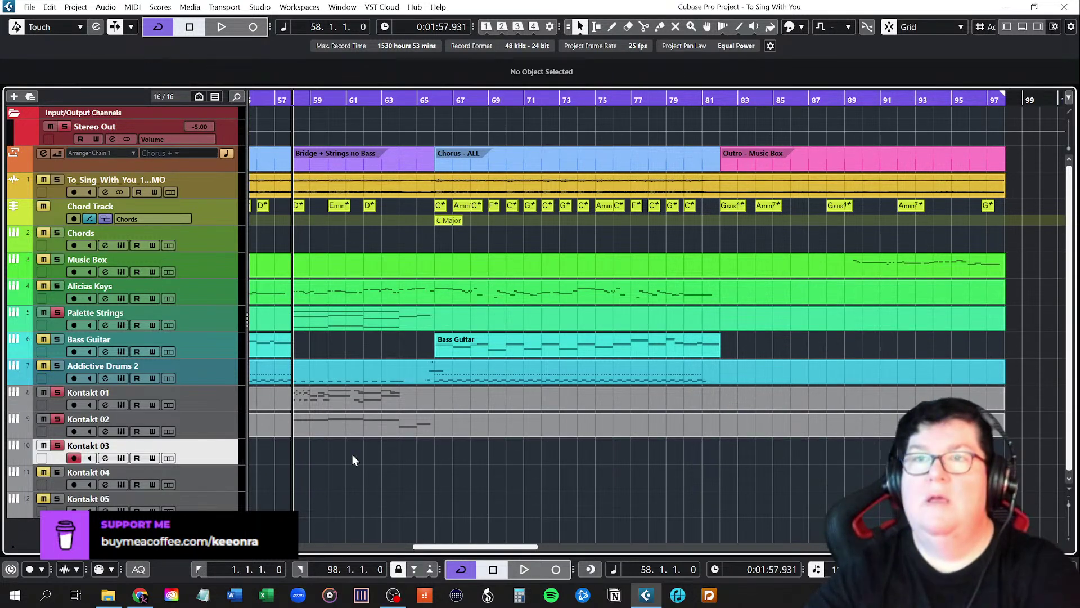
left_click_drag(335, 316, 334, 454)
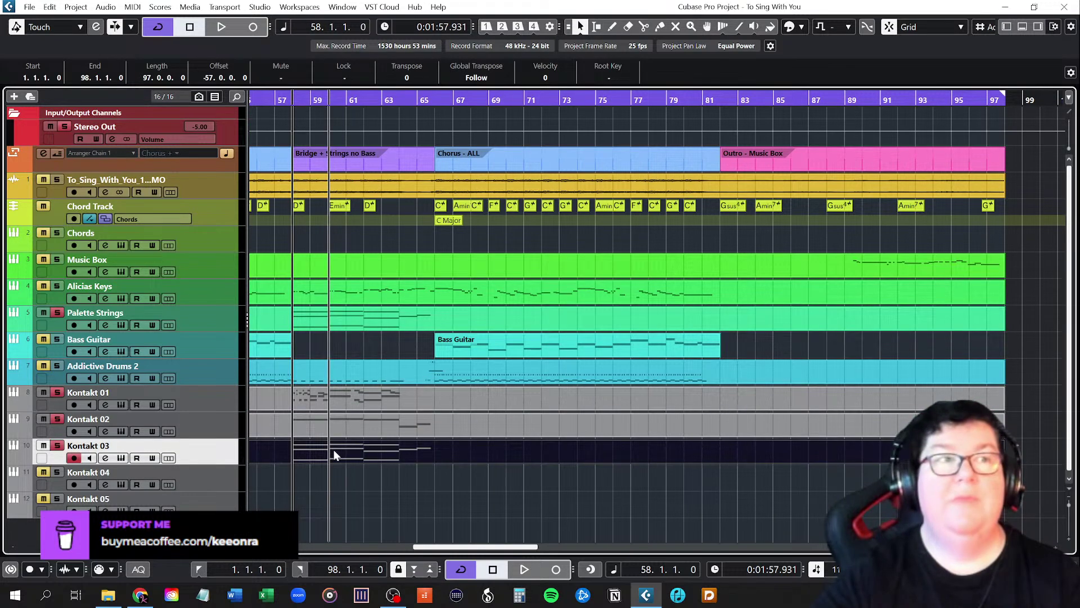
double_click(309, 451)
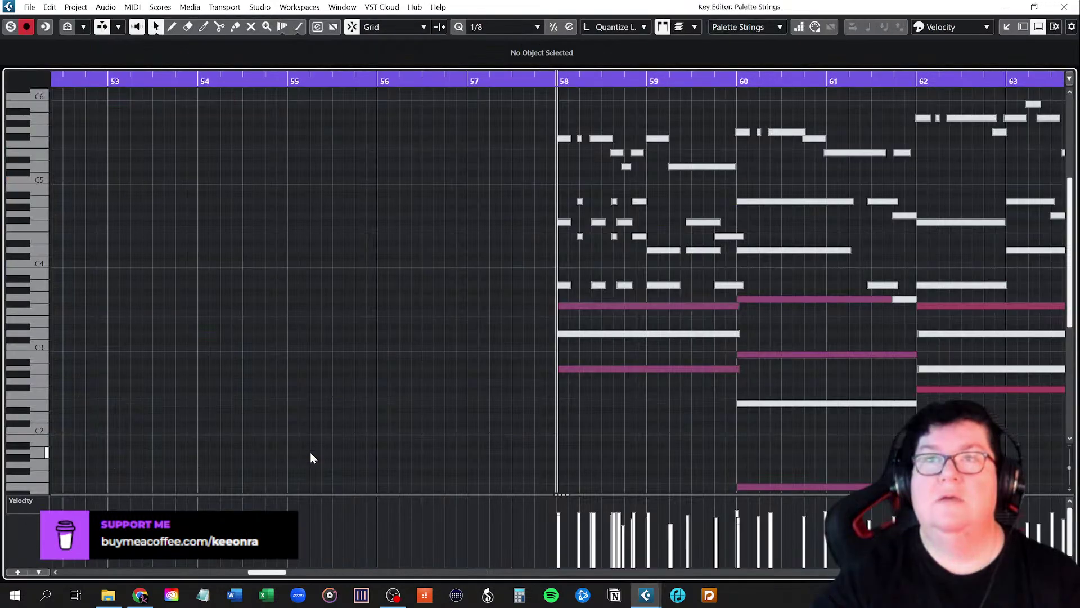
Mute the lowest and the highest sustained lines across bars 58 to 63 in the Kontakt 03 part and close the Key Editor
scroll(808, 398, "right", 5)
scroll(731, 400, "down", 3)
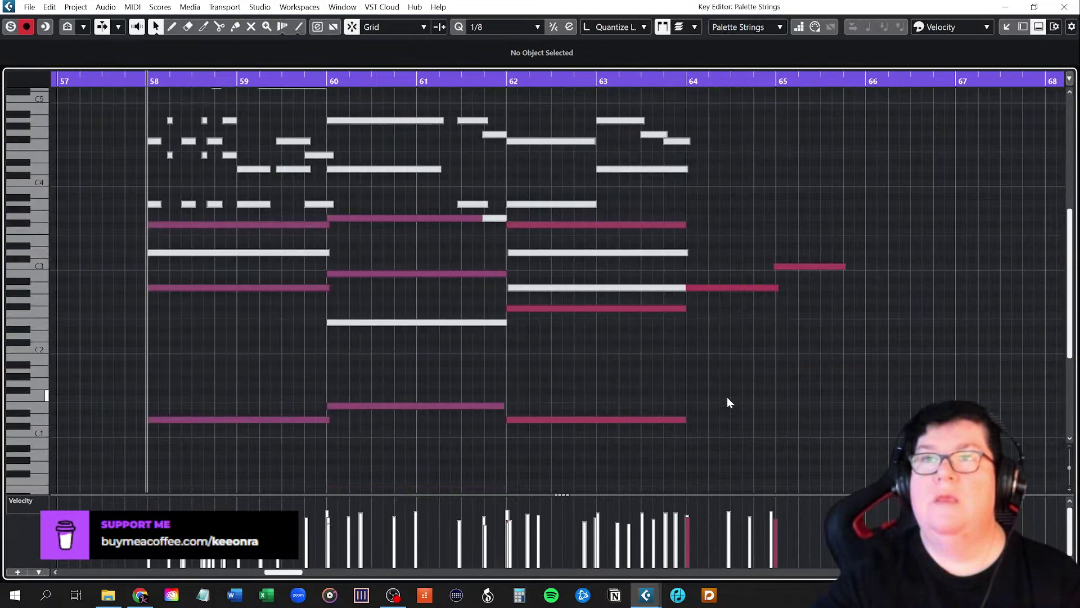
right_click(562, 341)
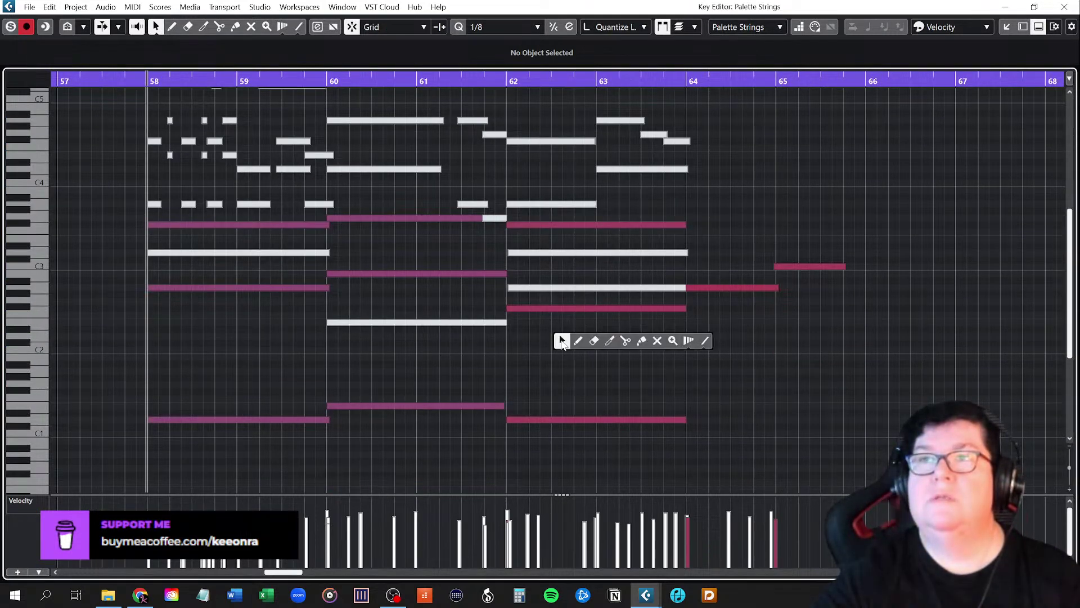
left_click(658, 342)
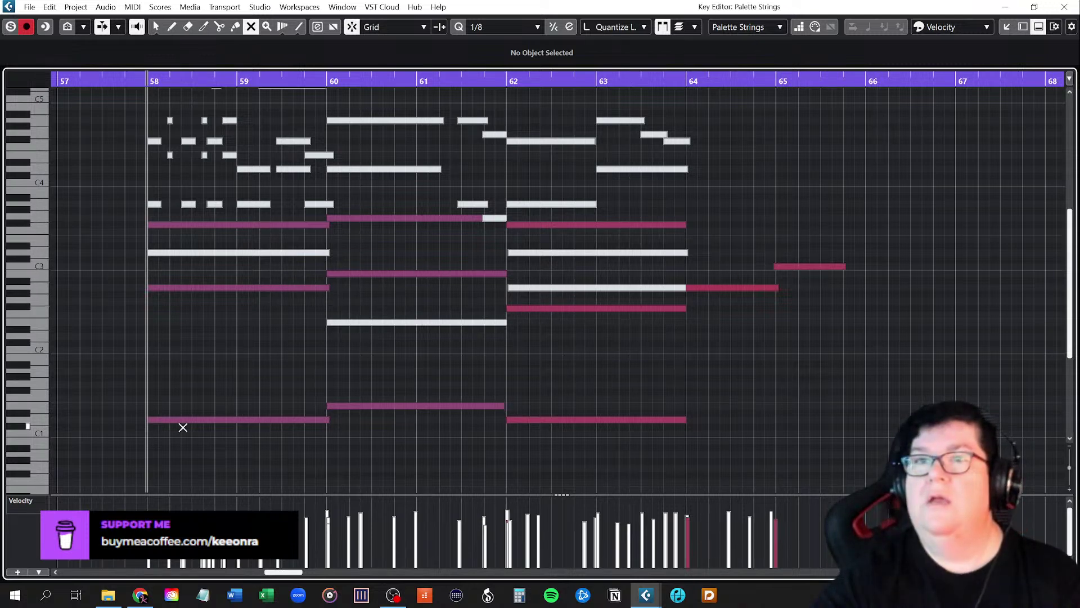
left_click_drag(229, 372, 636, 441)
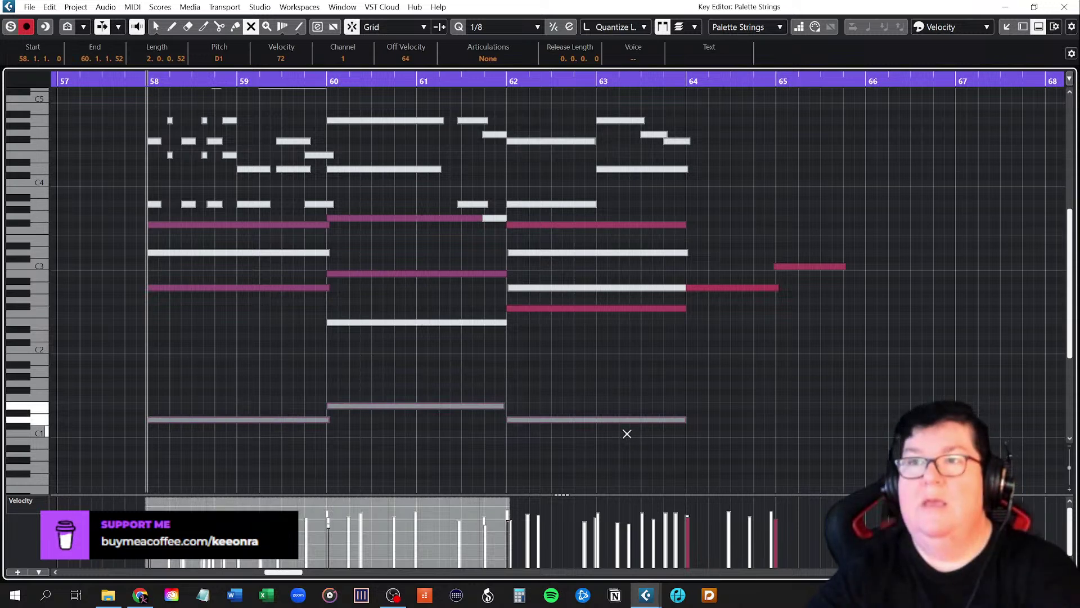
left_click(251, 224)
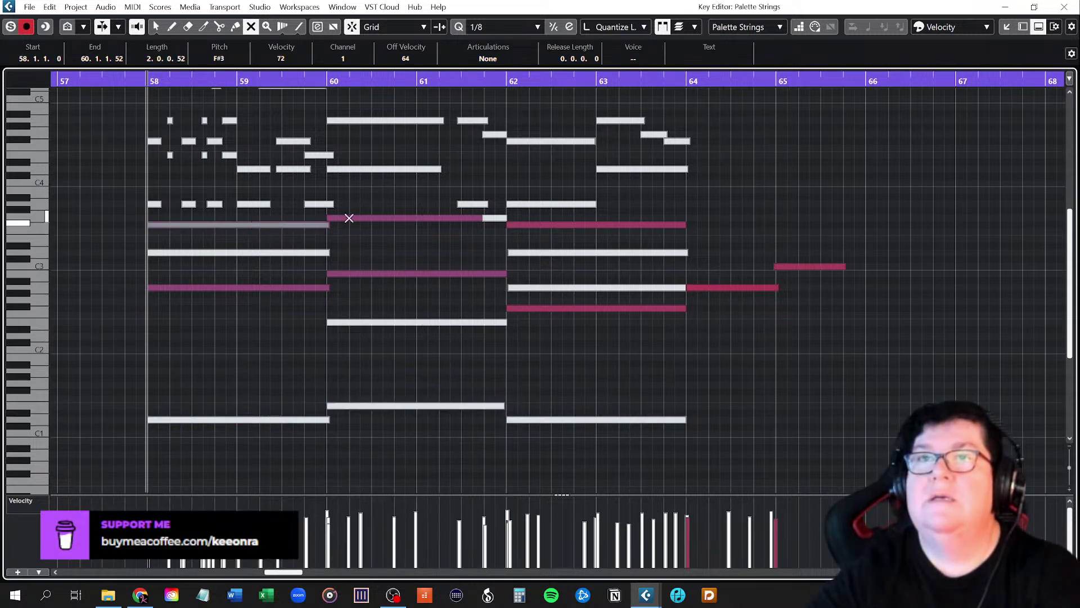
left_click(383, 220)
left_click(586, 224)
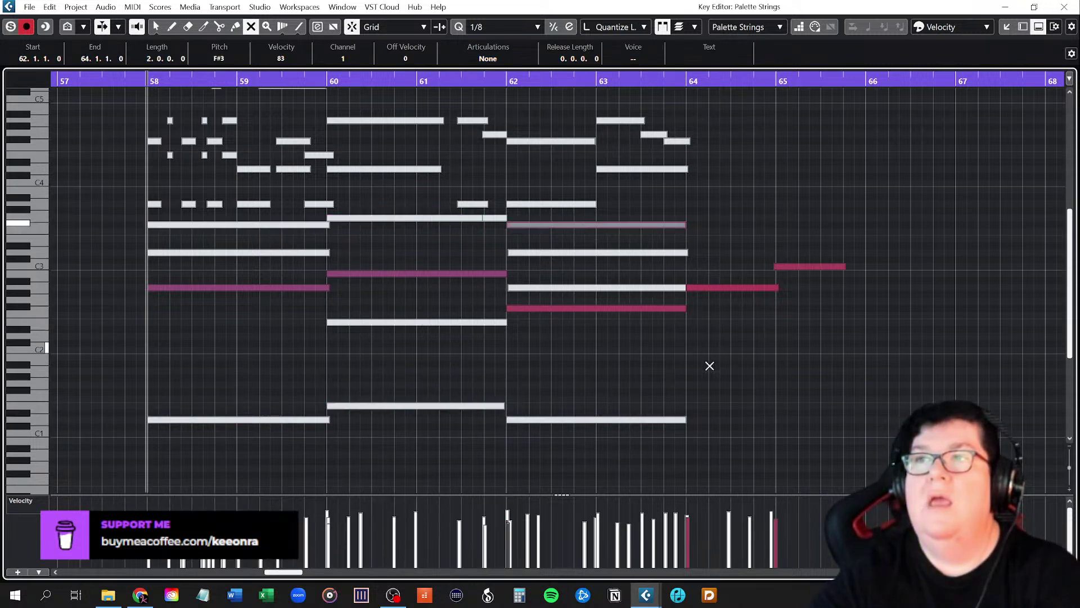
key("1")
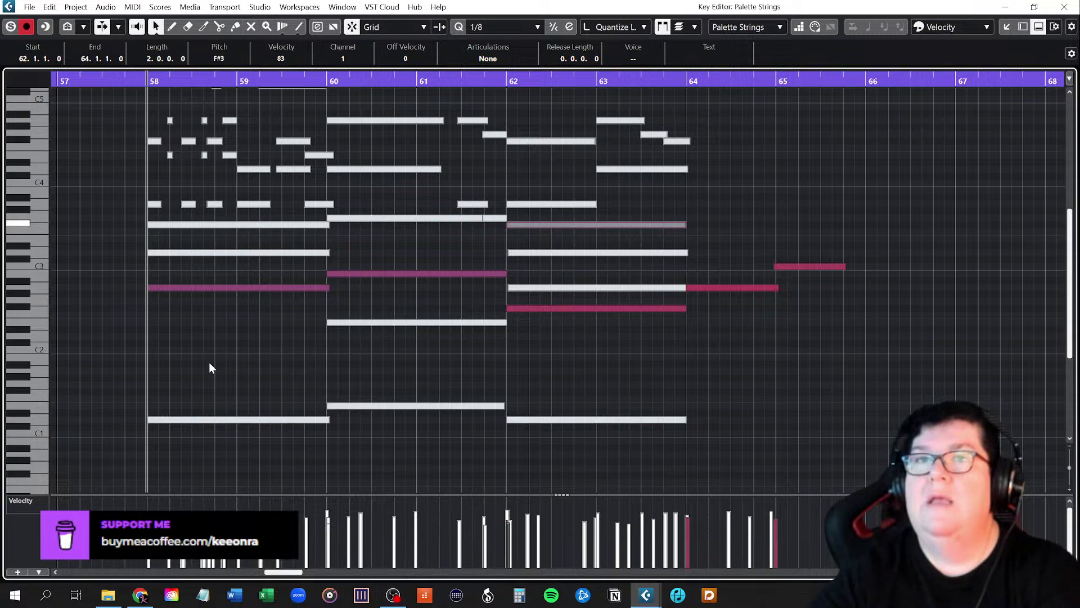
left_click(1064, 7)
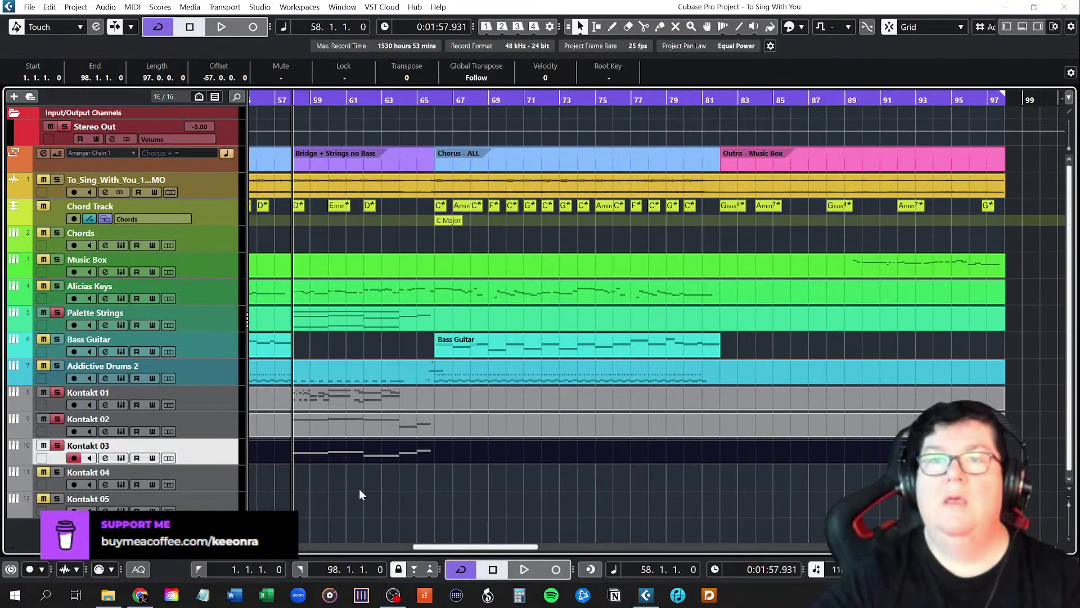
Solo only Kontakt 03 and play its part from bar 58 to bar 65, then restore the Kontakt 01 and 02 solos and return to bar 58
left_click(57, 419)
left_click(57, 393)
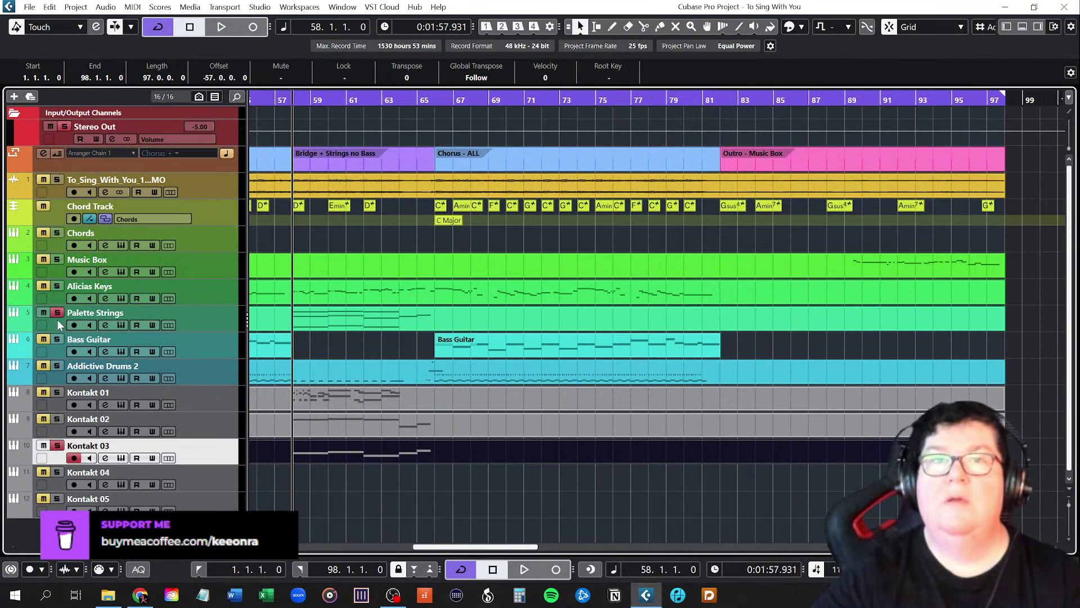
key("space")
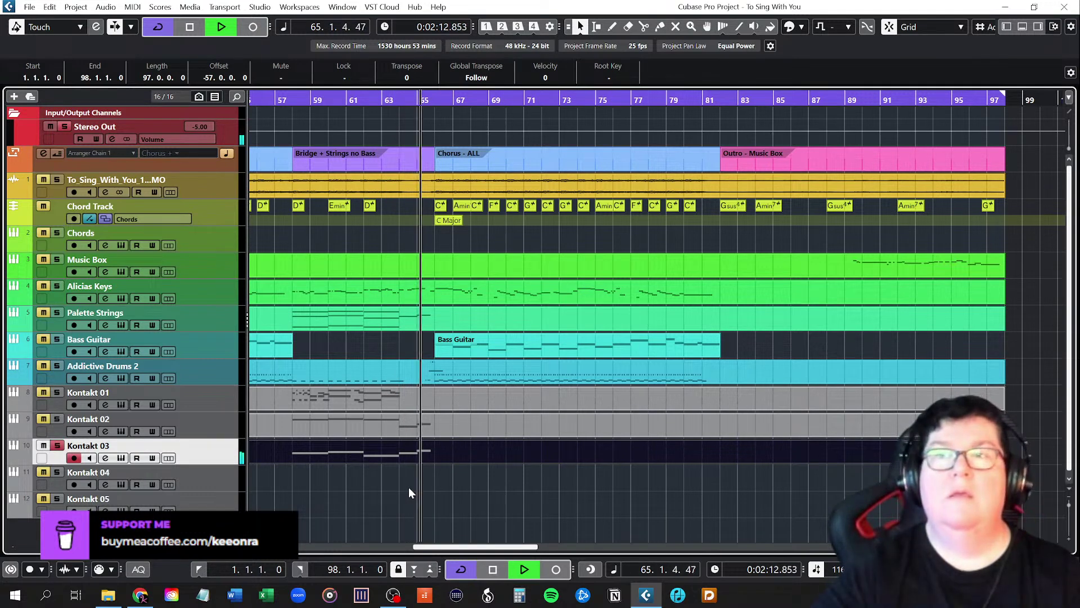
key("space")
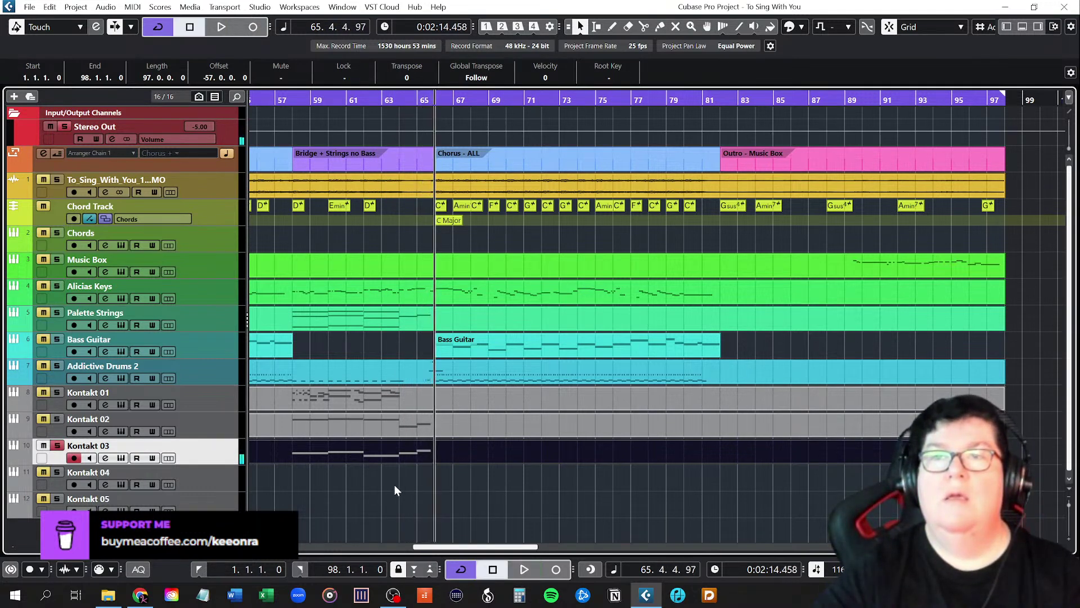
left_click(297, 100)
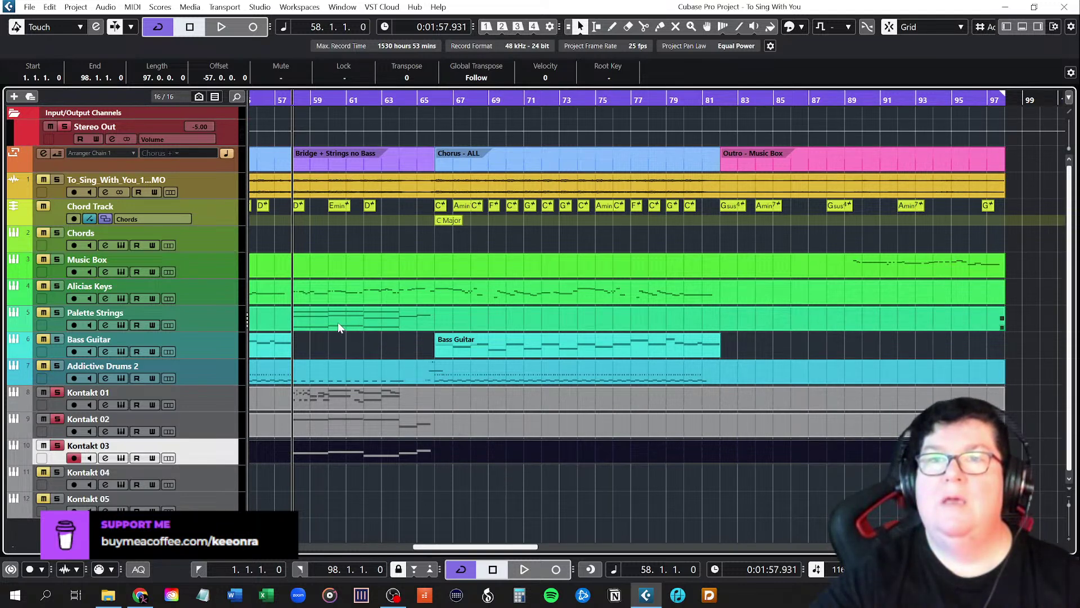
Copy the Palette Strings part onto the Kontakt 04 track and solo that track
left_click_drag(337, 323, 333, 471)
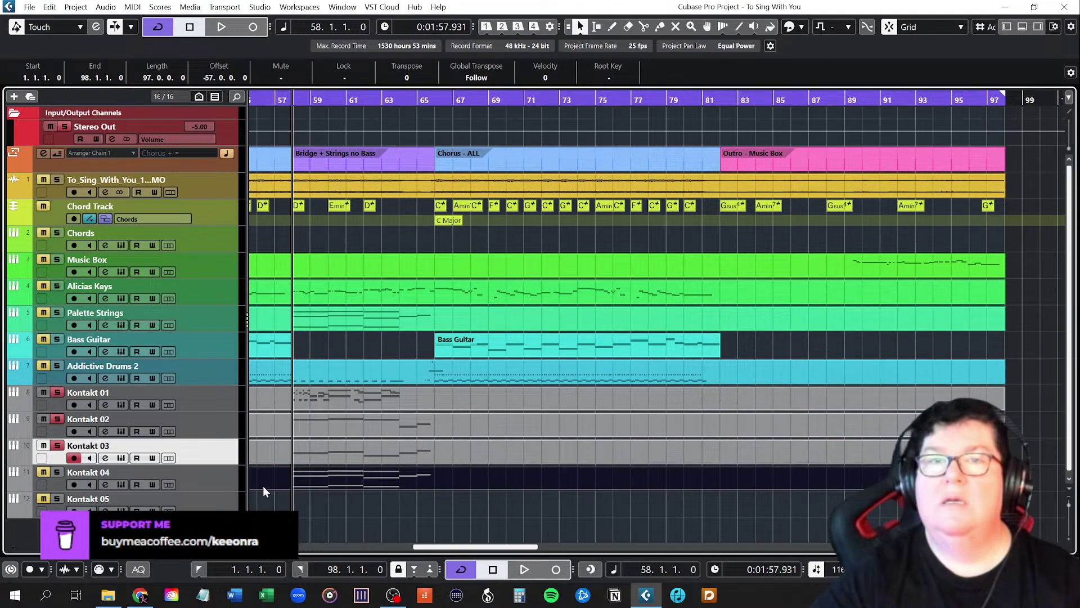
right_click(211, 509)
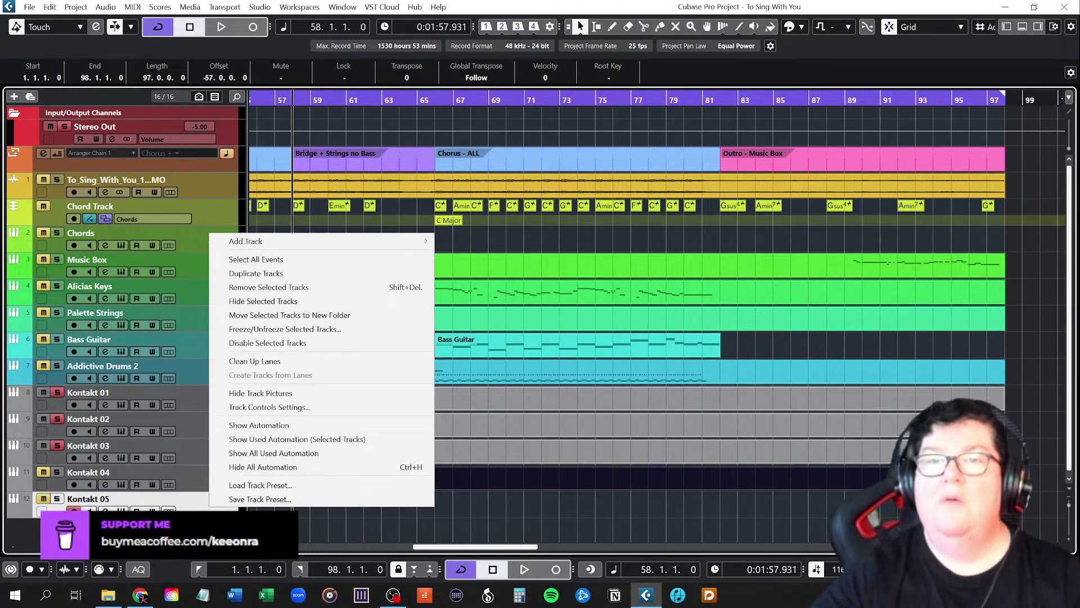
left_click(246, 319)
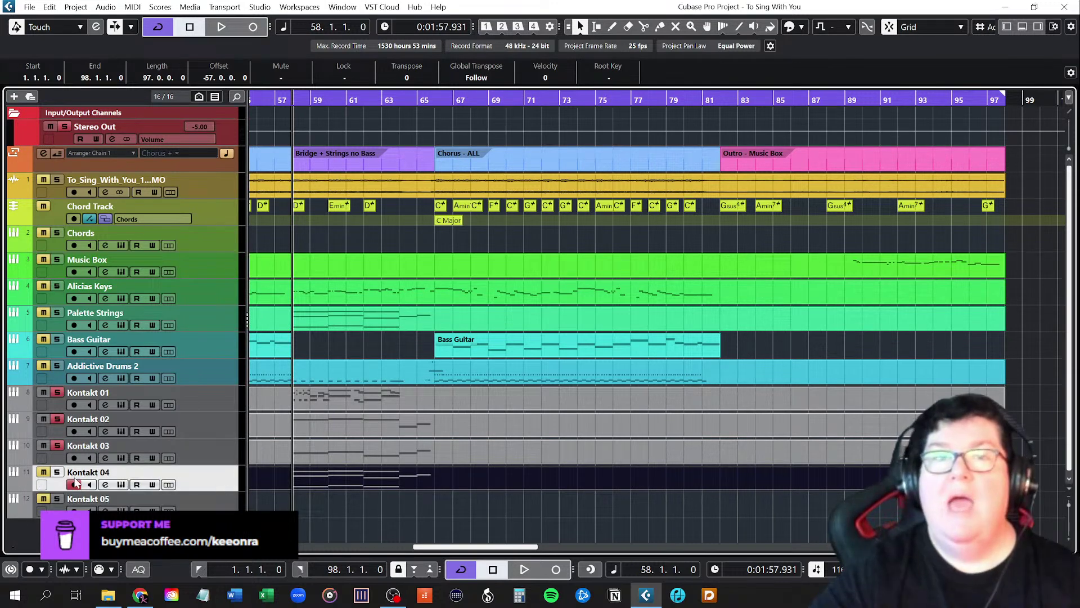
left_click(58, 474)
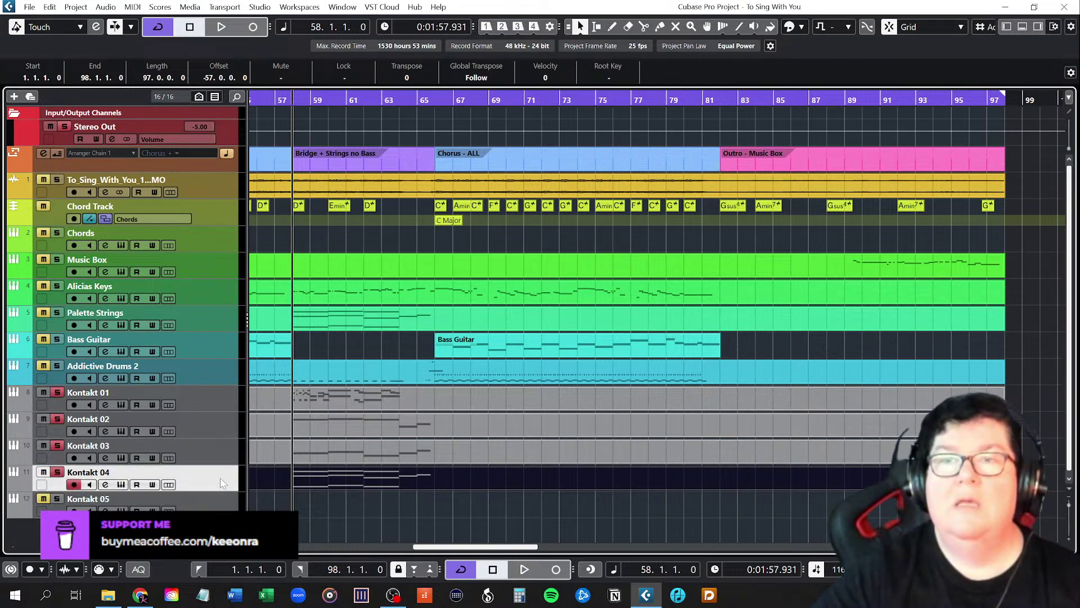
Open the Kontakt 04 instrument and browse 8Dio Studio Series - Deep Solo Bass to Individual Patches, 02 - Longs
left_click(121, 485)
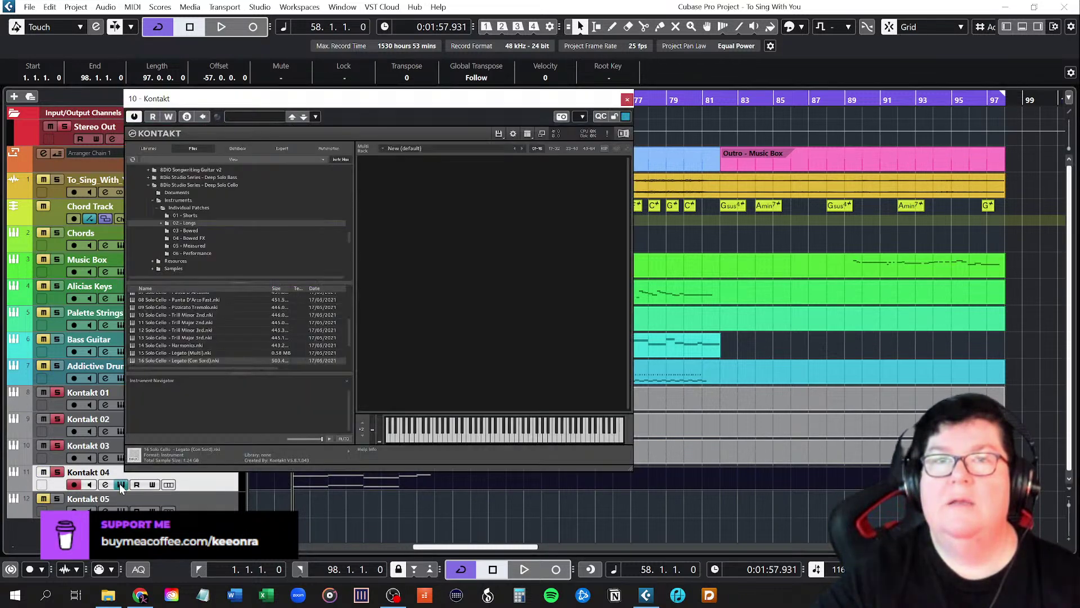
left_click(149, 185)
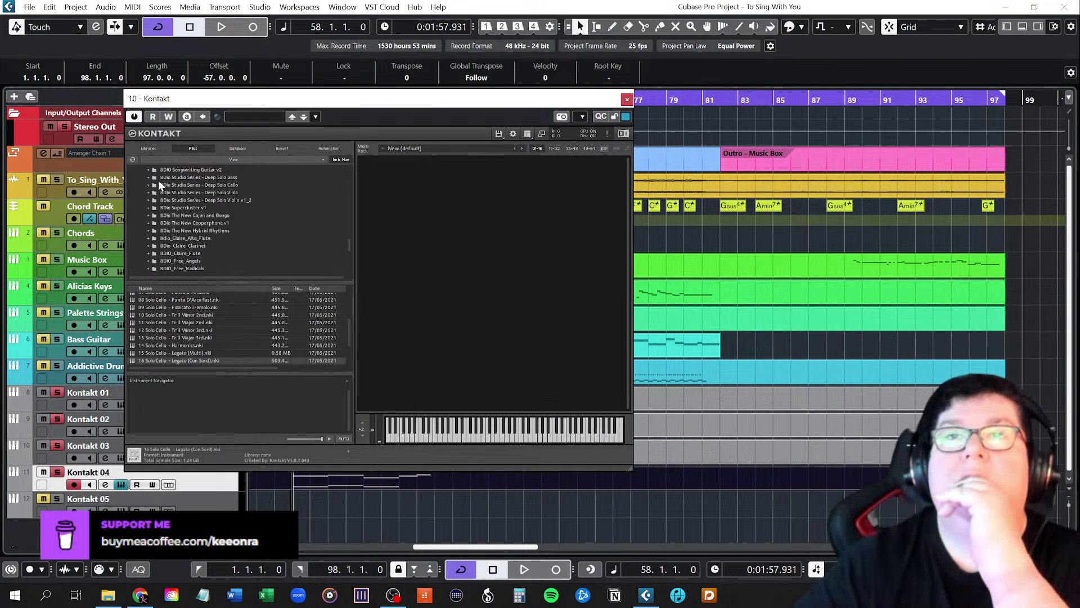
left_click(148, 178)
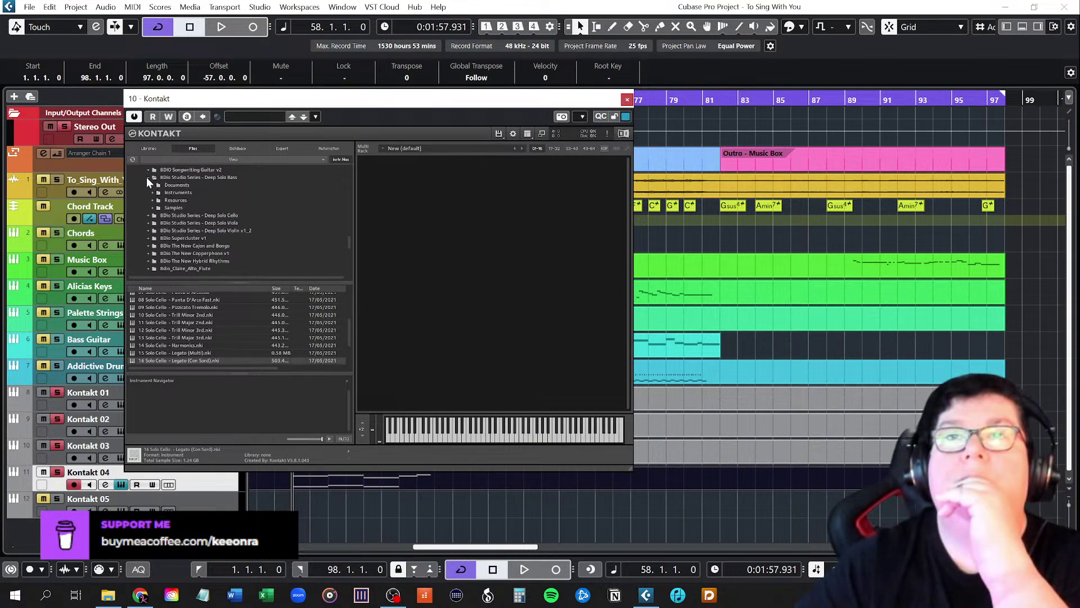
double_click(179, 193)
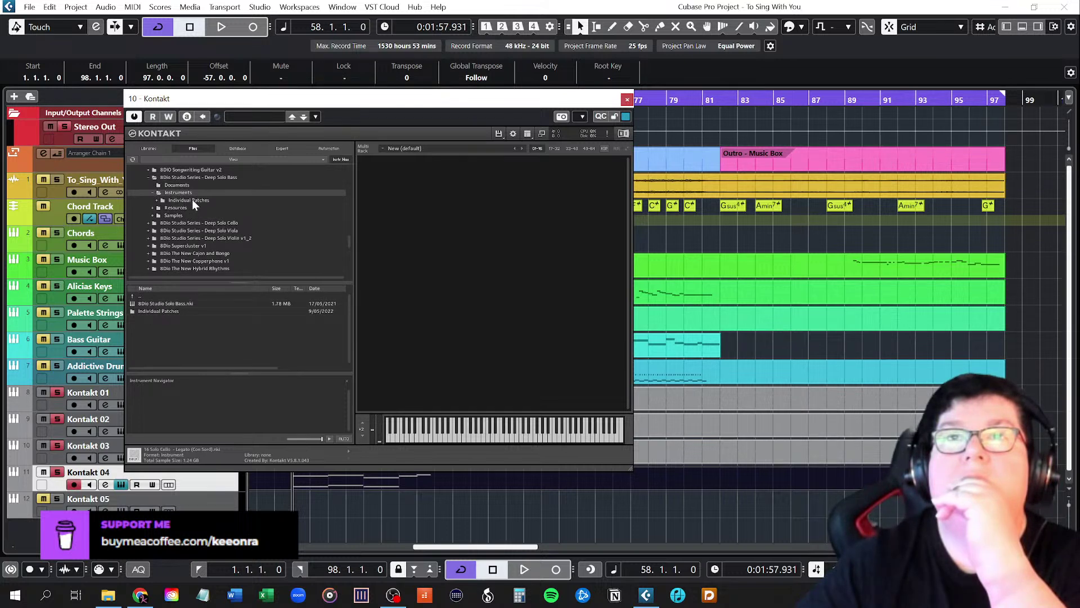
double_click(192, 200)
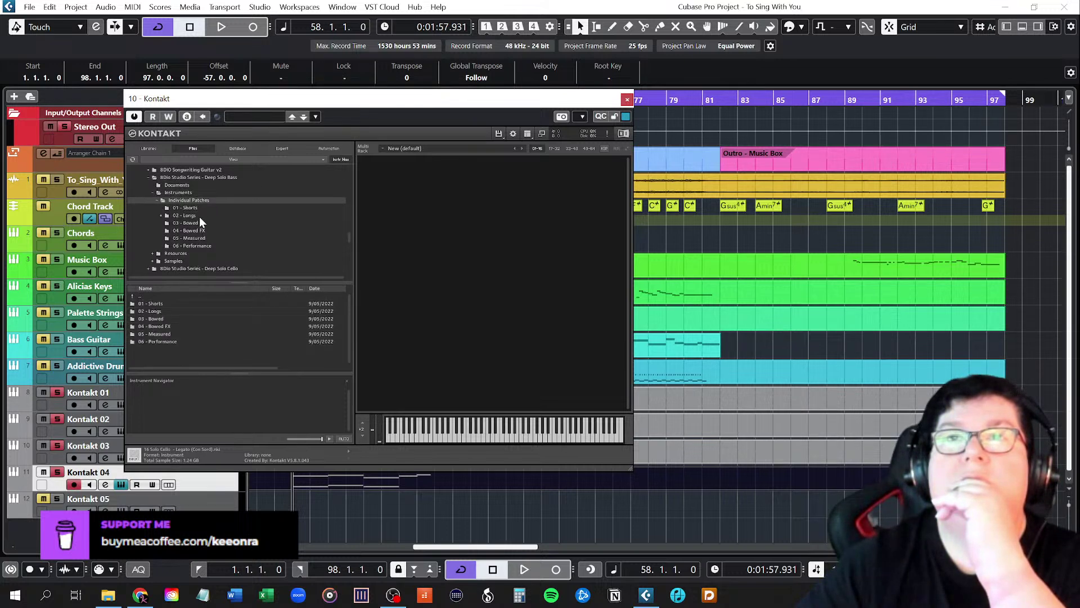
double_click(192, 216)
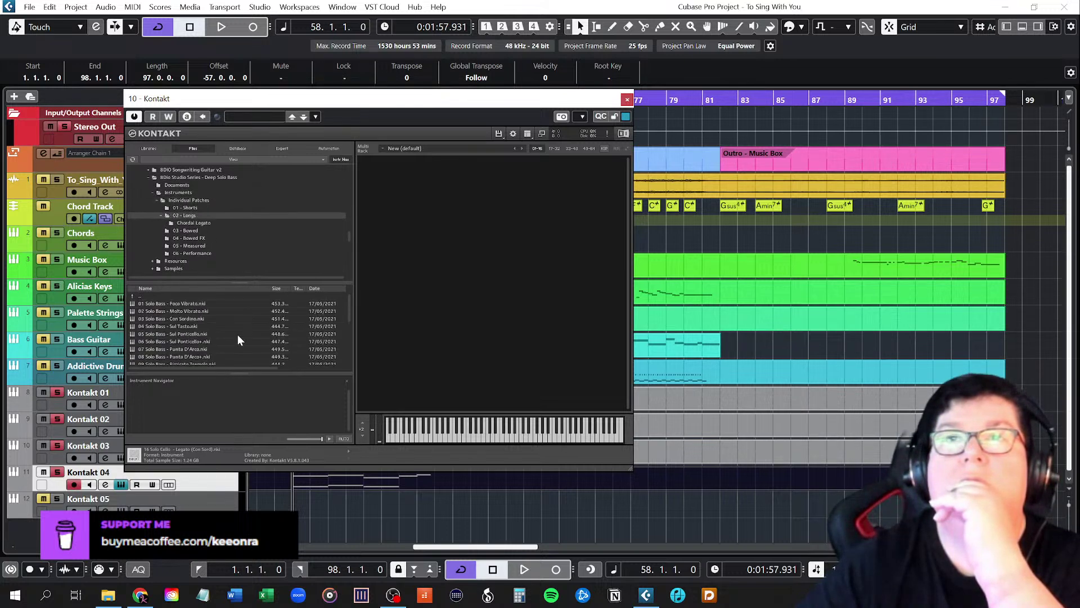
Load the 16 Solo Bass - Legato (Con Sord) patch, raise its modulation wheel and close the instrument window
scroll(231, 354, "down", 6)
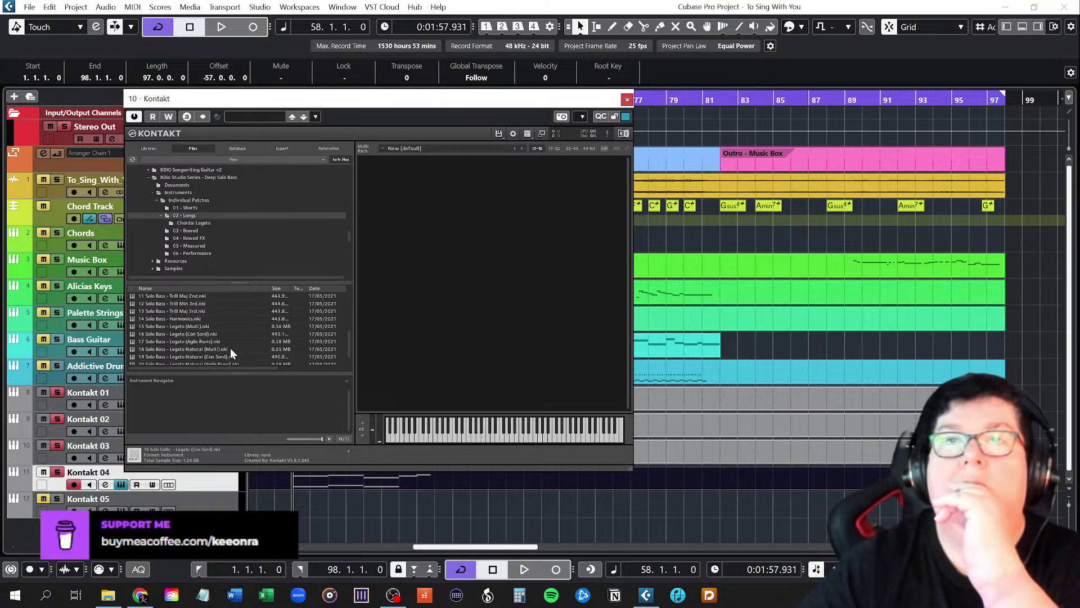
scroll(230, 351, "down", 2)
left_click(199, 322)
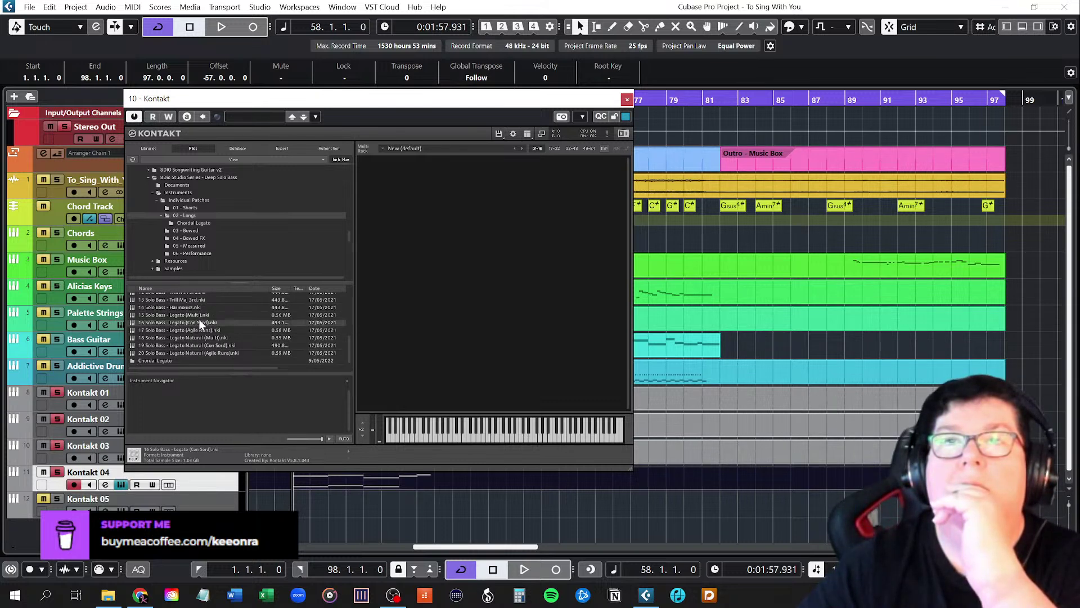
double_click(199, 321)
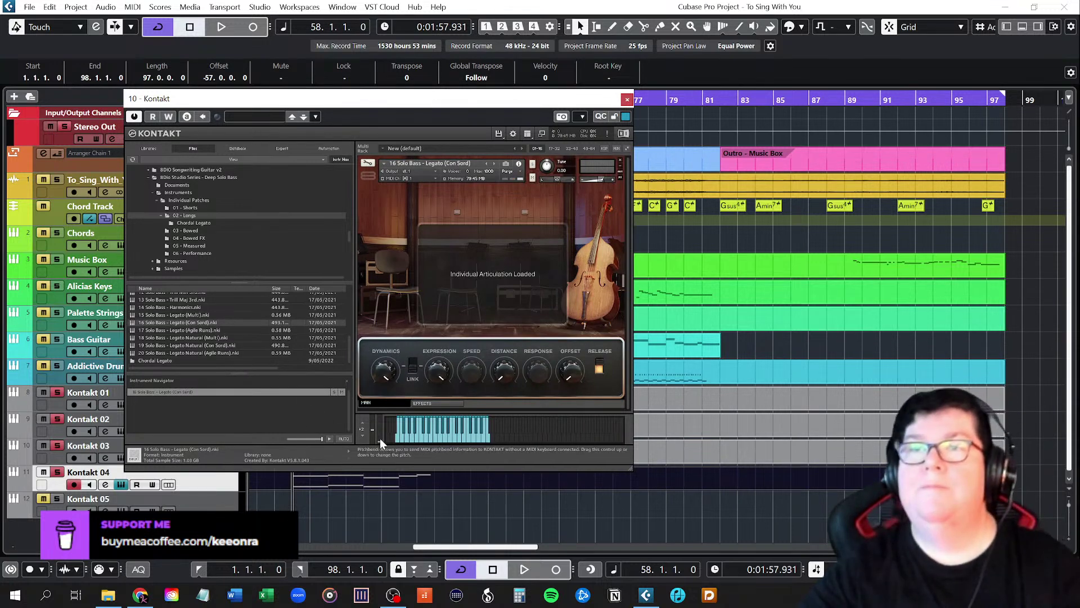
left_click_drag(379, 440, 380, 428)
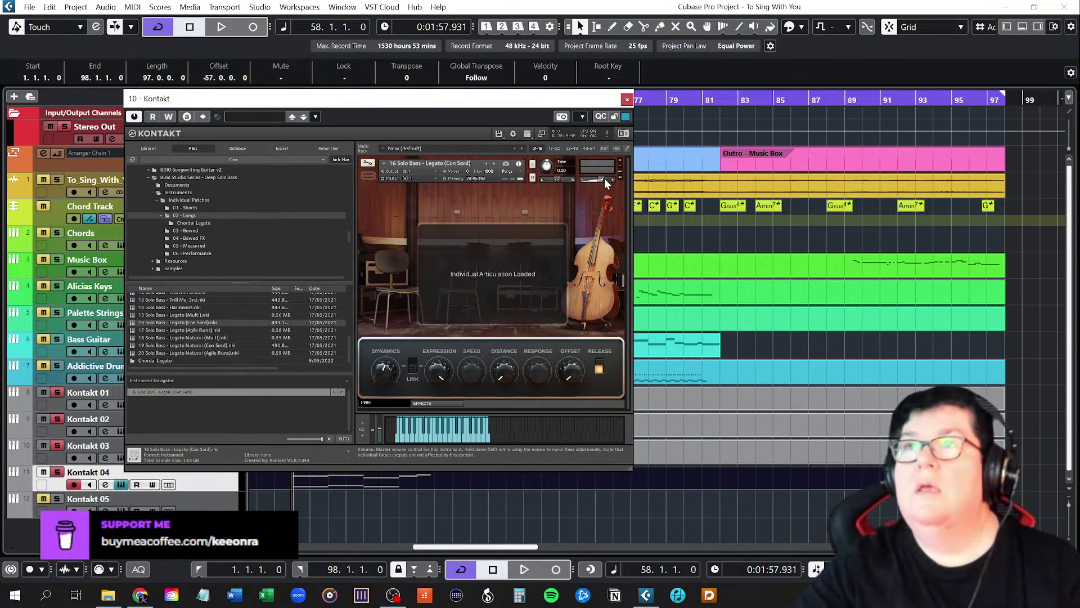
left_click(627, 100)
Open the Kontakt 04 part in the Key Editor and mute the highest sustained line across bars 58 to 63
double_click(336, 482)
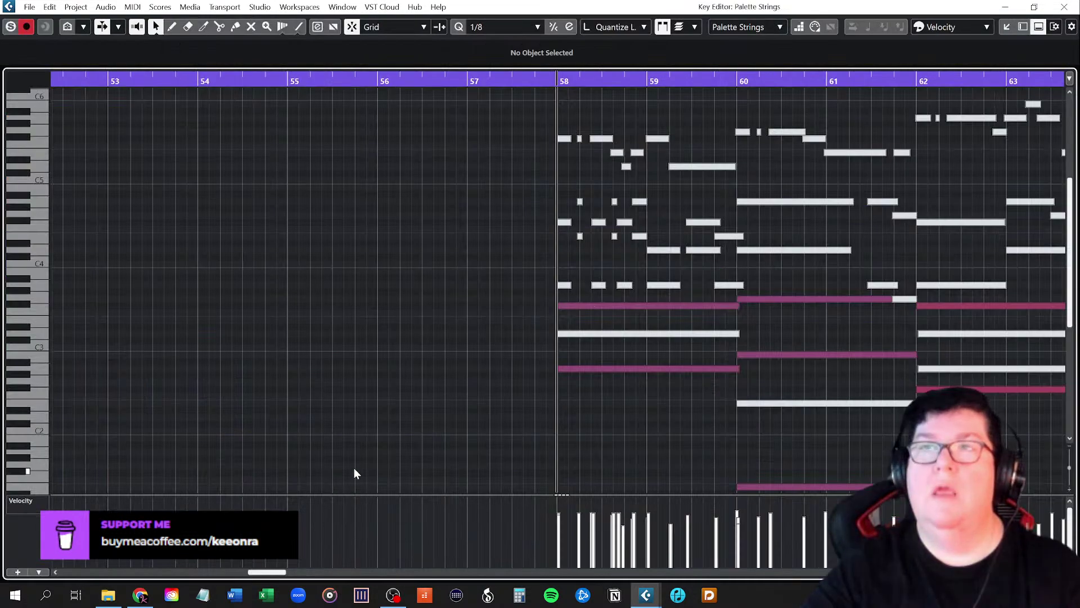
scroll(715, 425, "right", 6)
scroll(631, 414, "down", 2)
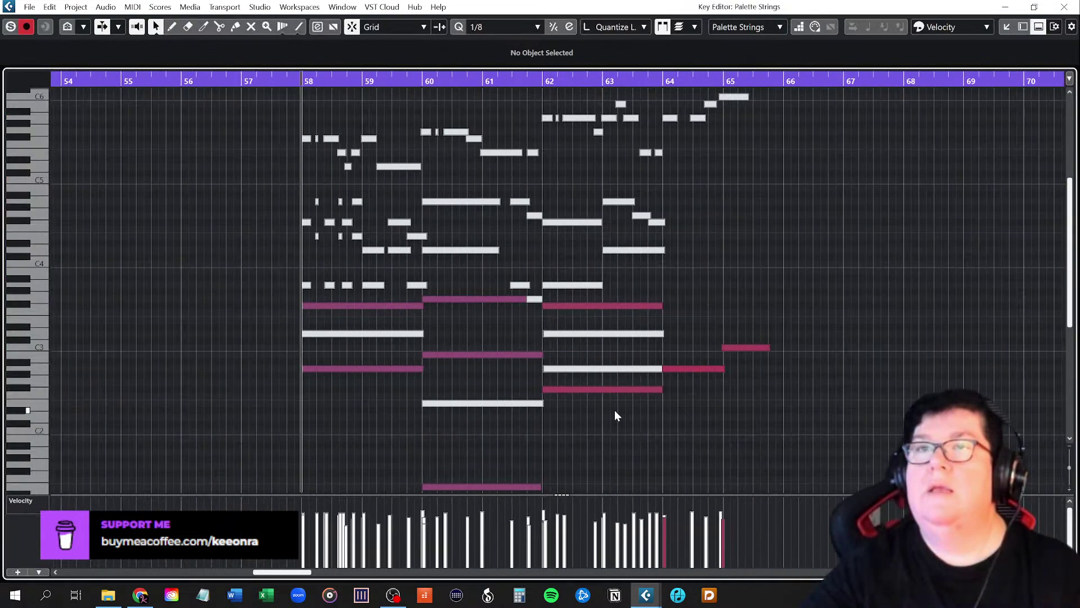
scroll(616, 415, "left", 2)
scroll(614, 416, "up", 5)
scroll(614, 415, "down", 10)
scroll(608, 413, "up", 5)
right_click(490, 418)
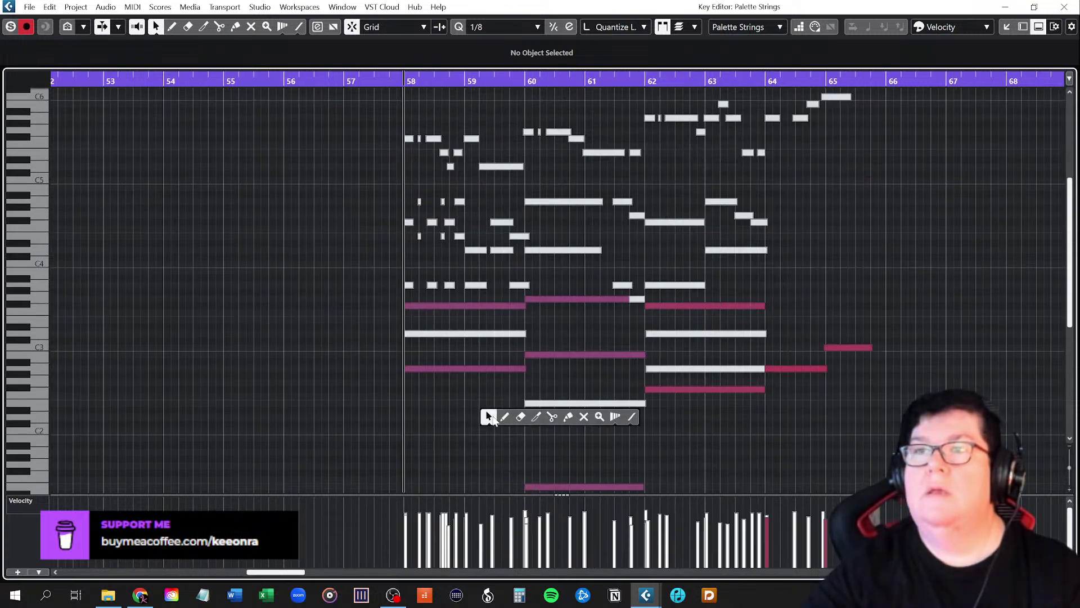
left_click(584, 417)
left_click(546, 299)
left_click_drag(486, 304, 516, 316)
left_click_drag(709, 304, 726, 316)
Mute the middle sustained line across bars 58 to 65, keeping only the lowest line active, and close the Key Editor
left_click_drag(429, 362, 461, 373)
left_click_drag(559, 346, 568, 359)
left_click_drag(706, 388, 731, 406)
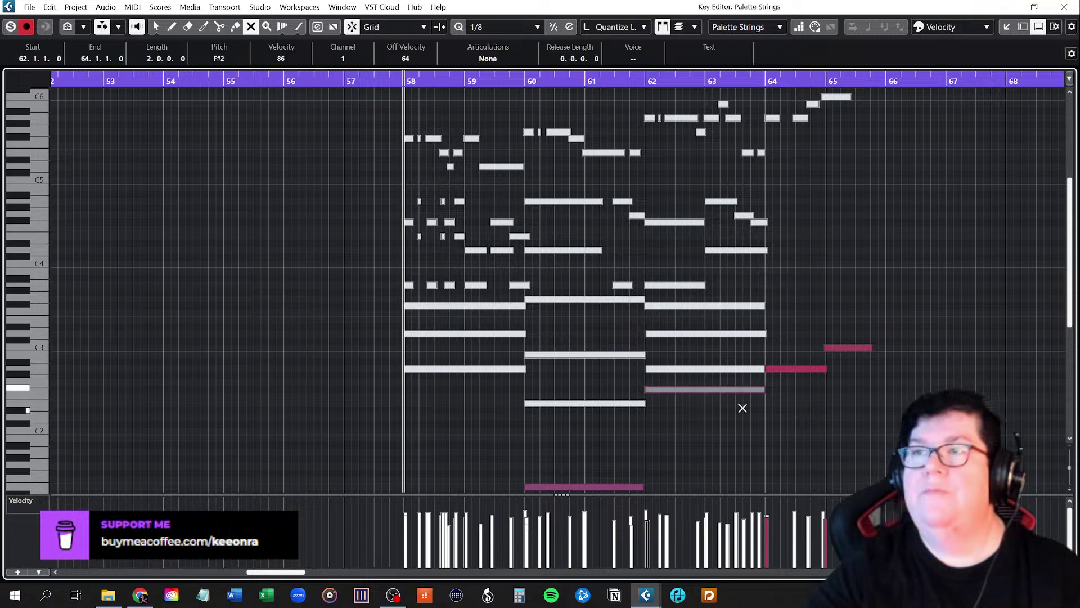
left_click_drag(804, 360, 817, 380)
scroll(798, 429, "down", 4)
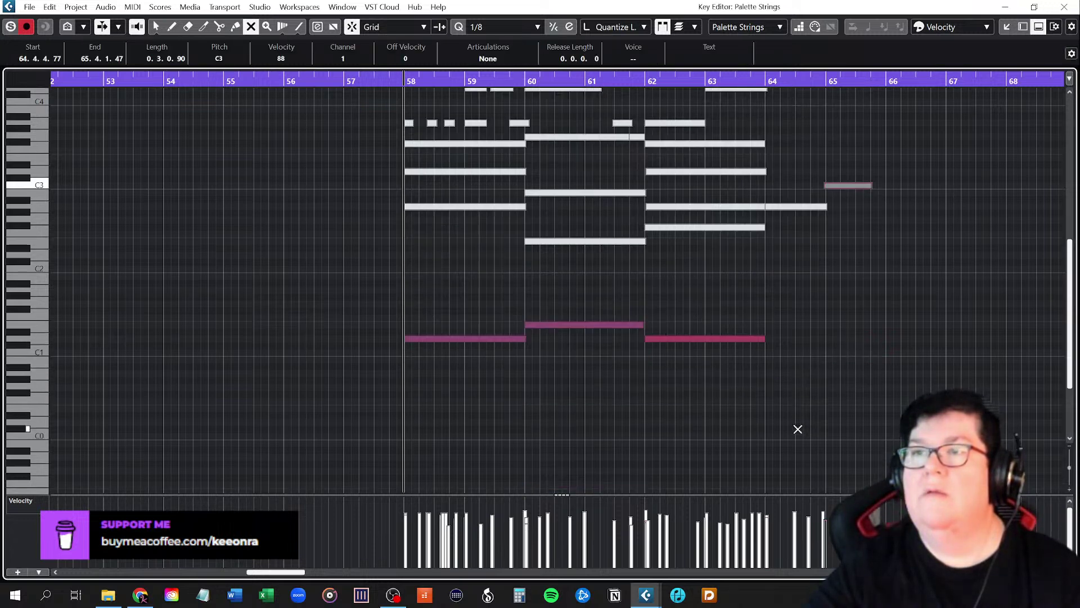
key("1")
left_click(657, 427)
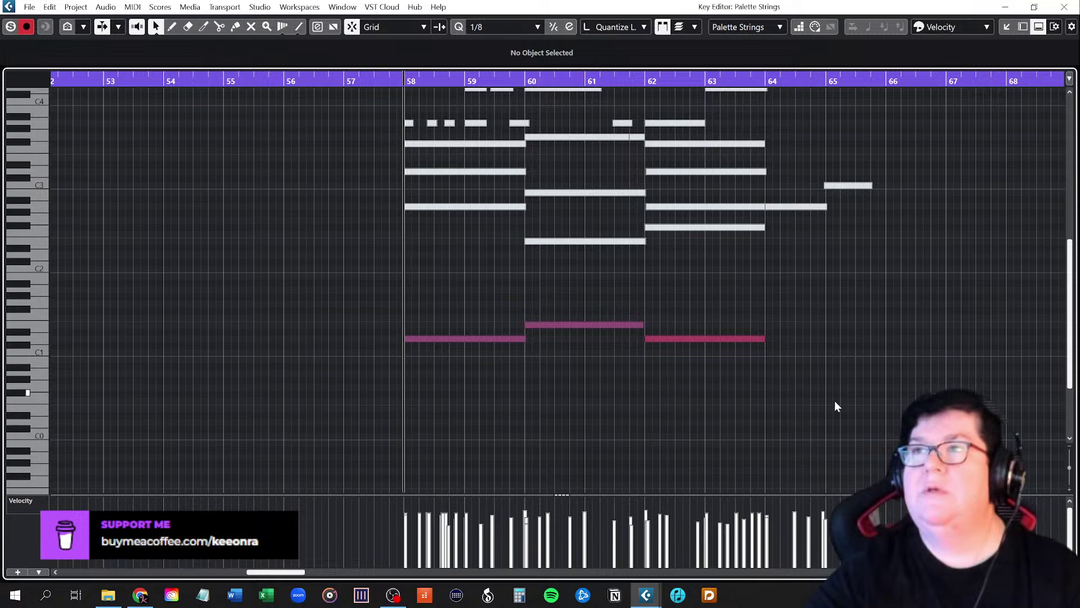
scroll(837, 399, "up", 5)
scroll(835, 428, "down", 4)
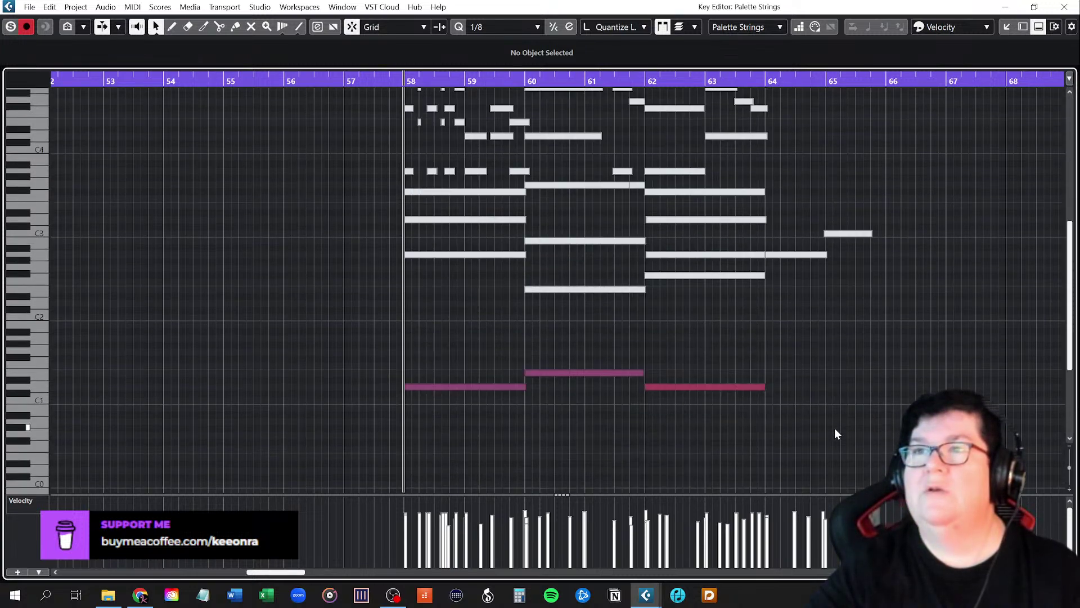
left_click(1064, 7)
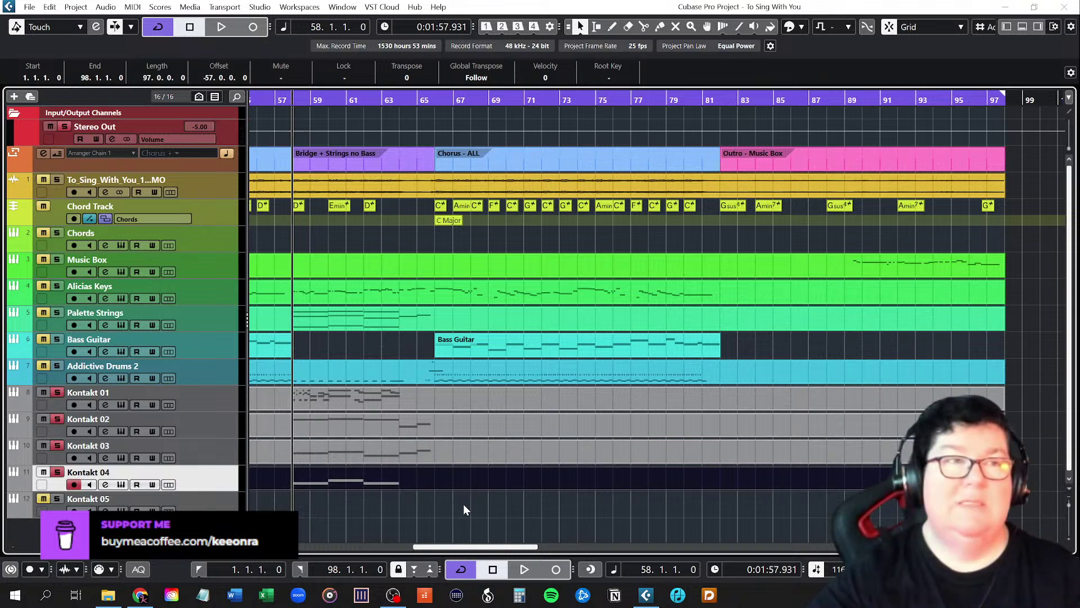
Play the Kontakt 04 bass part alone from bar 58, with the other string tracks unsoloed
left_click(55, 394)
left_click(56, 446)
key("space")
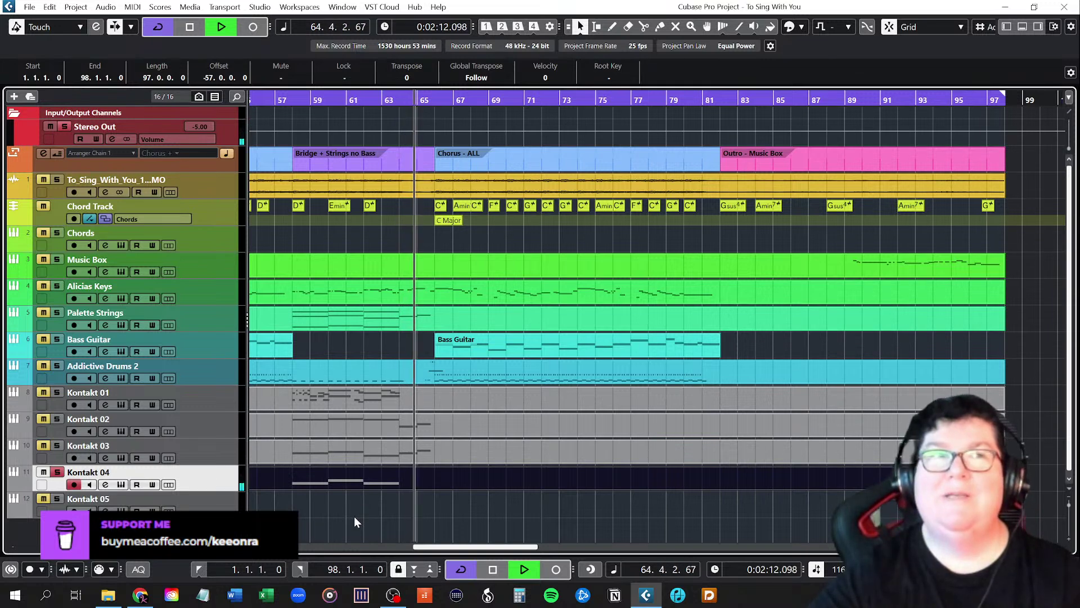
key("space")
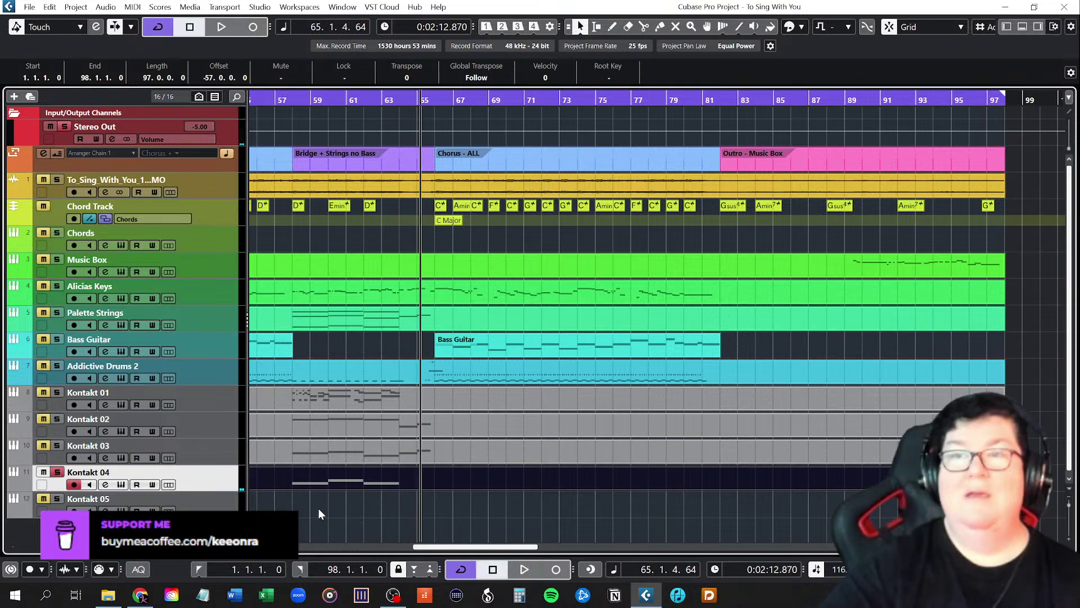
Play the four Kontakt string tracks together from bar 58 through bar 65
left_click(293, 100)
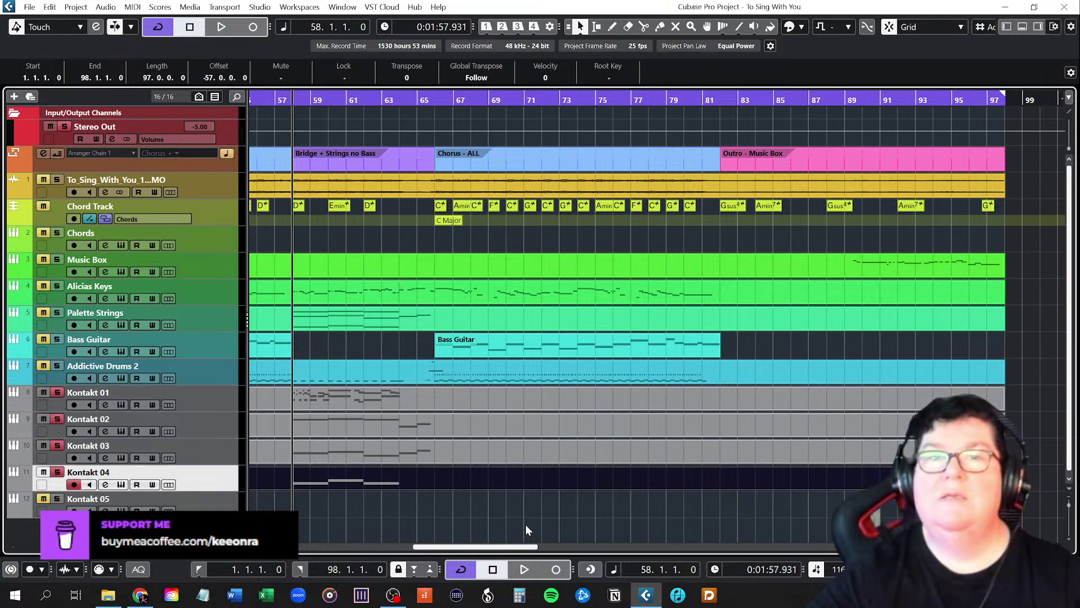
key("space")
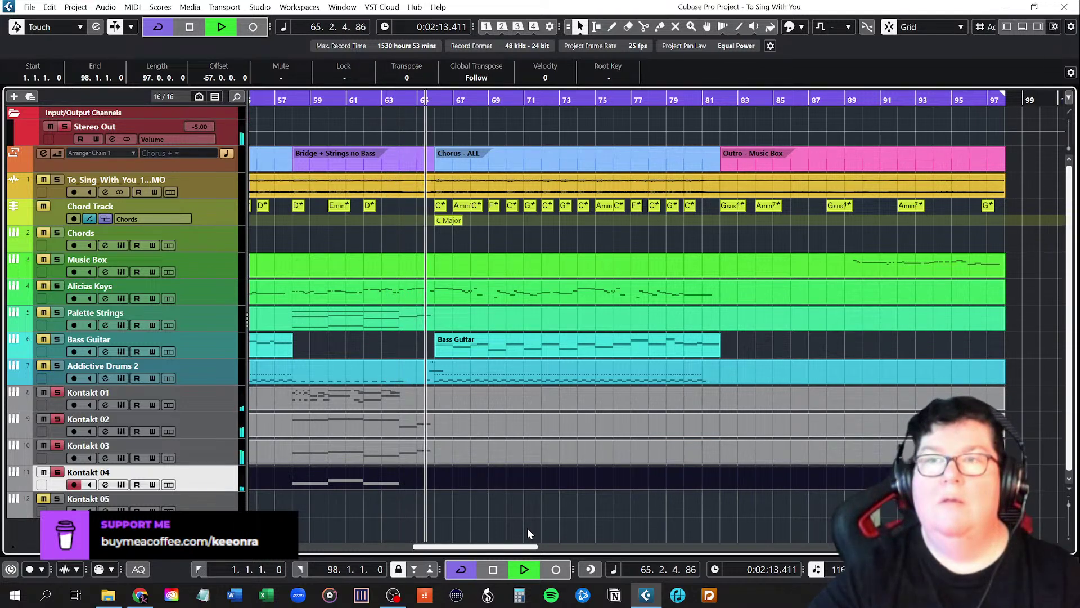
key("space")
Mute the two sustained notes in bars 64 and 65 of the Kontakt 02 part and close the Key Editor
double_click(418, 423)
scroll(498, 440, "down", 5)
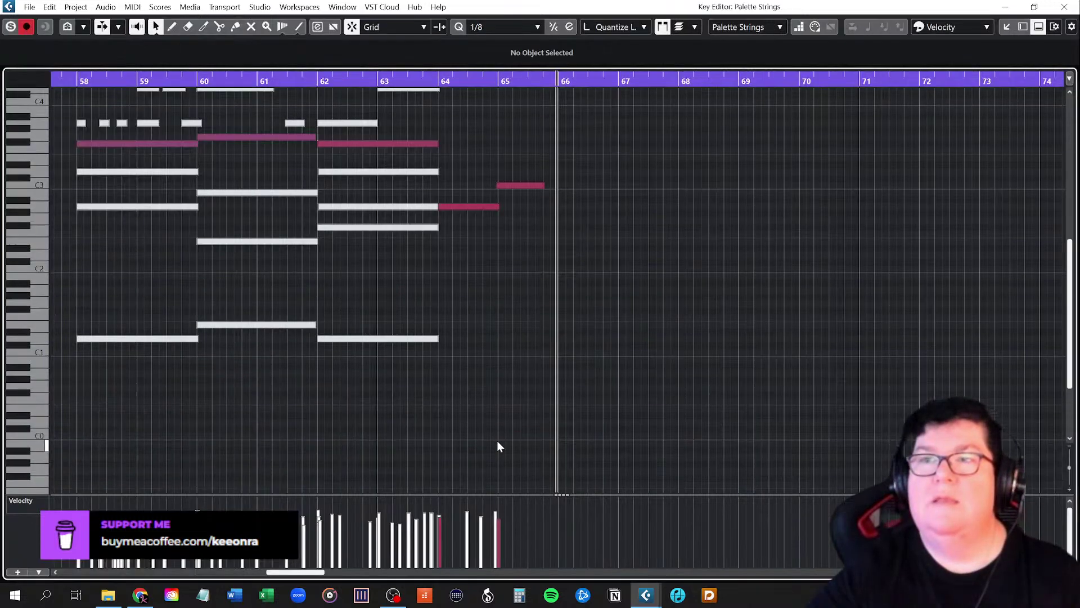
scroll(498, 445, "up", 3)
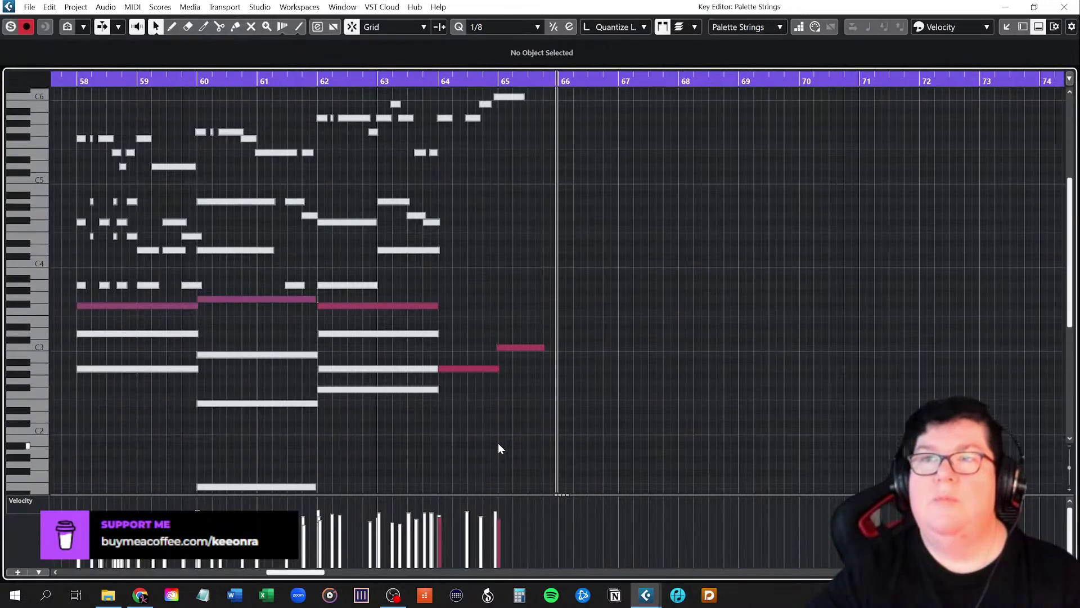
right_click(487, 400)
left_click(574, 392)
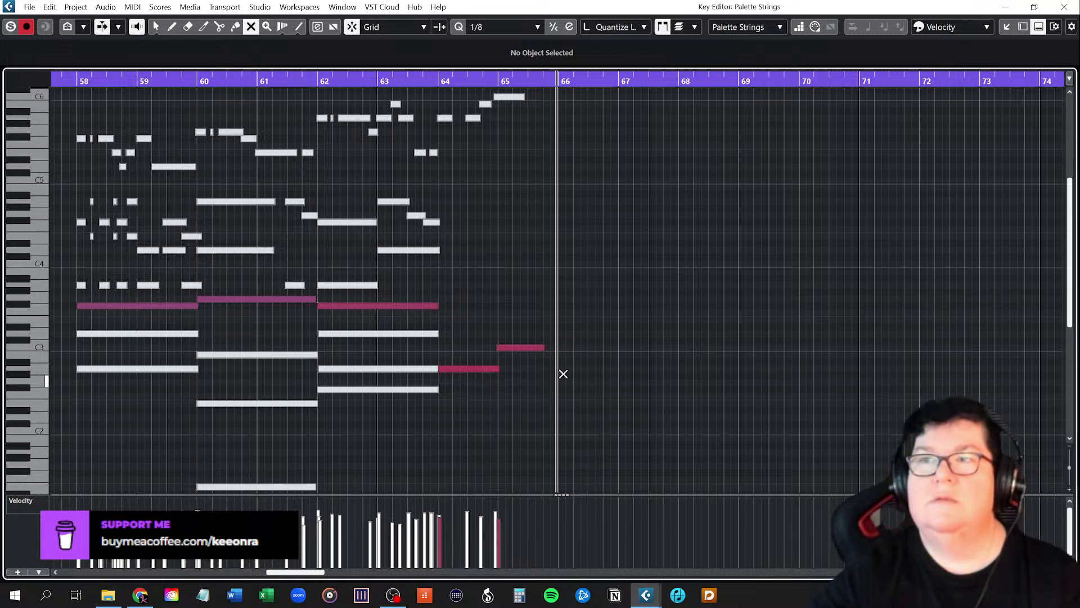
left_click_drag(474, 321, 540, 413)
right_click(540, 412)
left_click(541, 413)
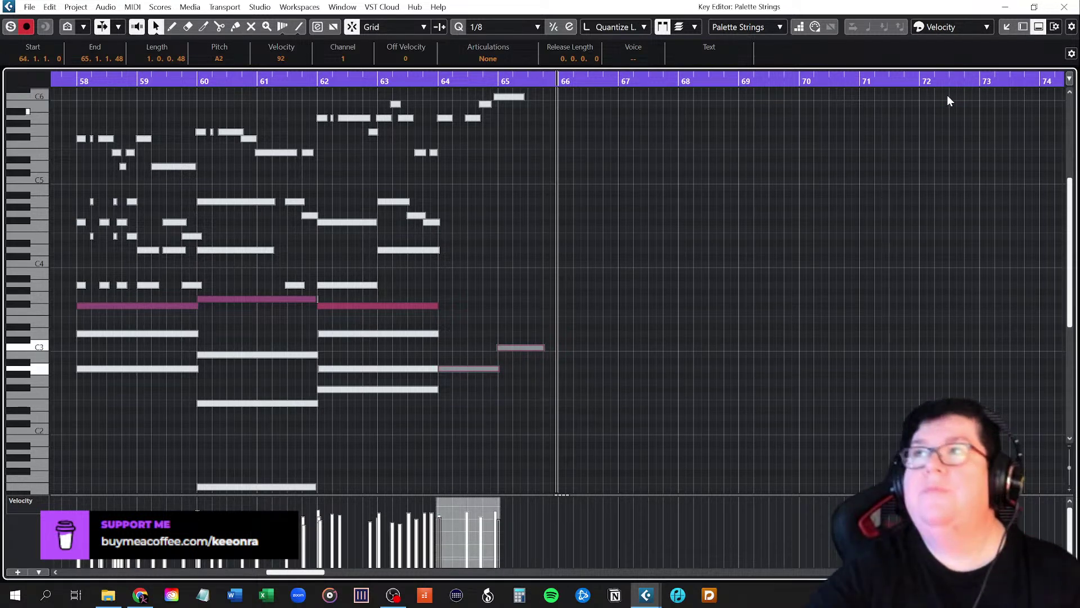
left_click(1064, 6)
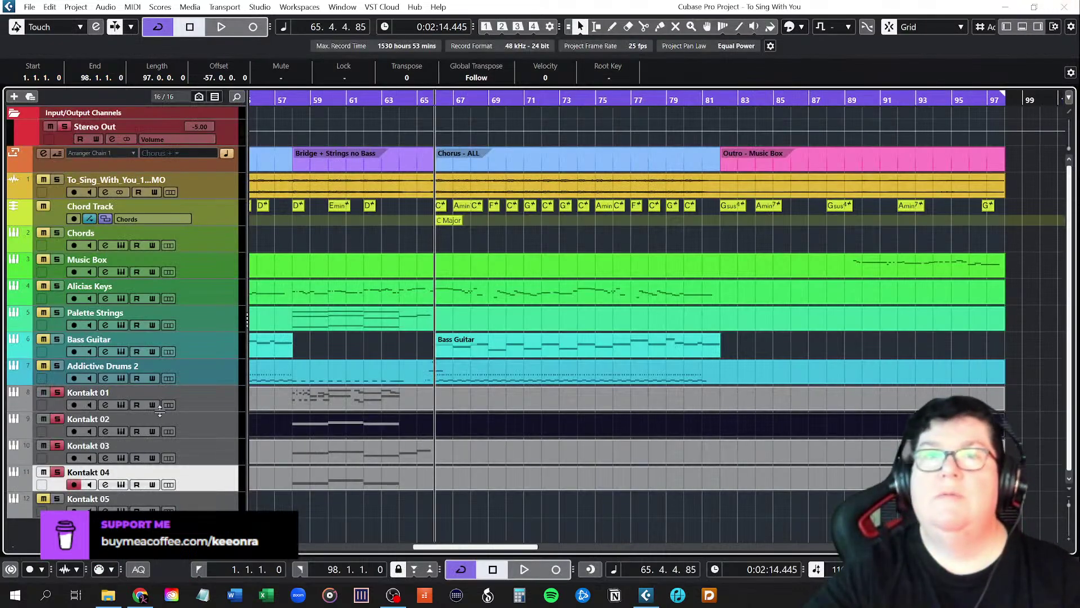
Rename the Kontakt 01 track as Violins 1 & 2 and the Kontakt 02 track as Viola
double_click(114, 394)
type("Violins 1")
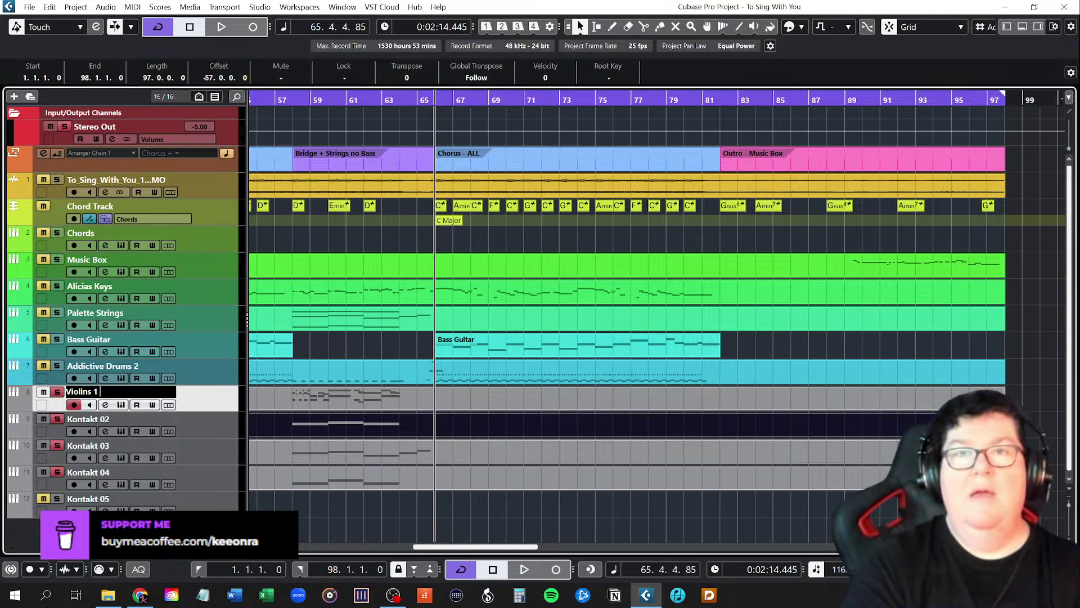
type(" & 2")
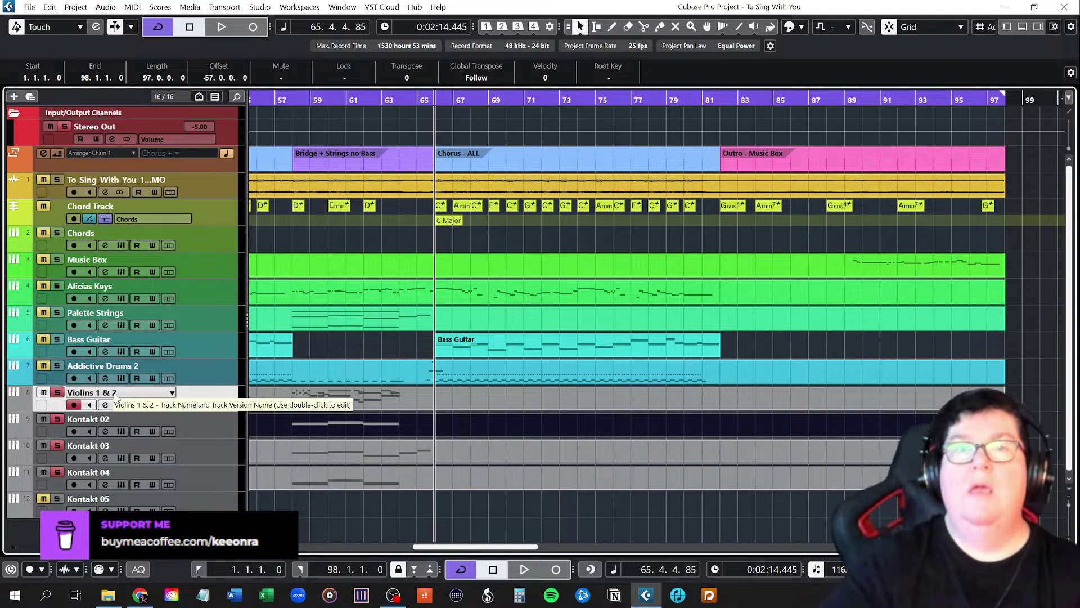
key("Return")
double_click(93, 418)
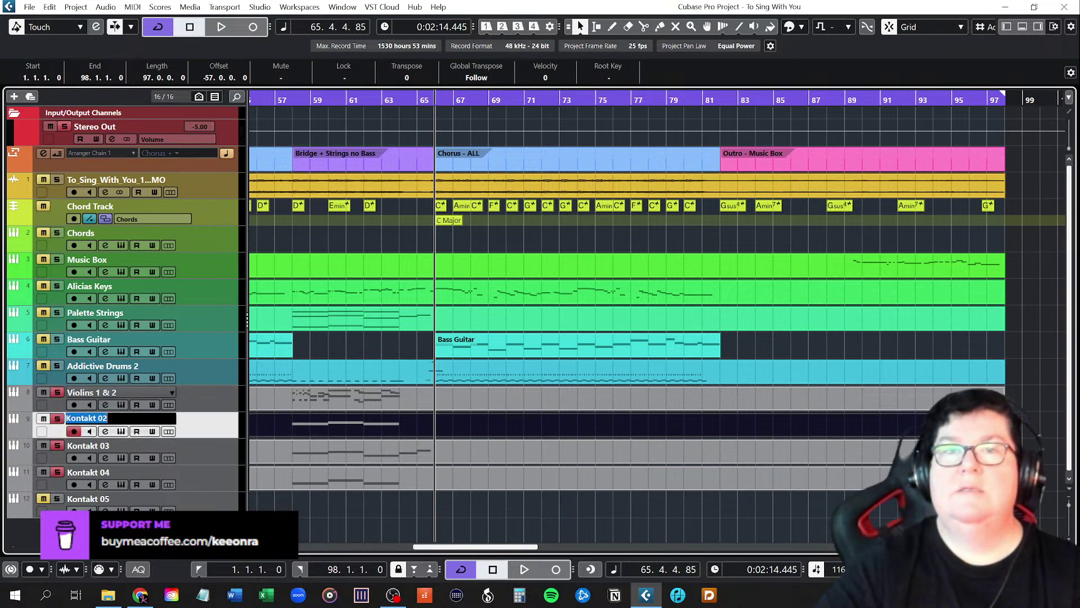
type("Viola")
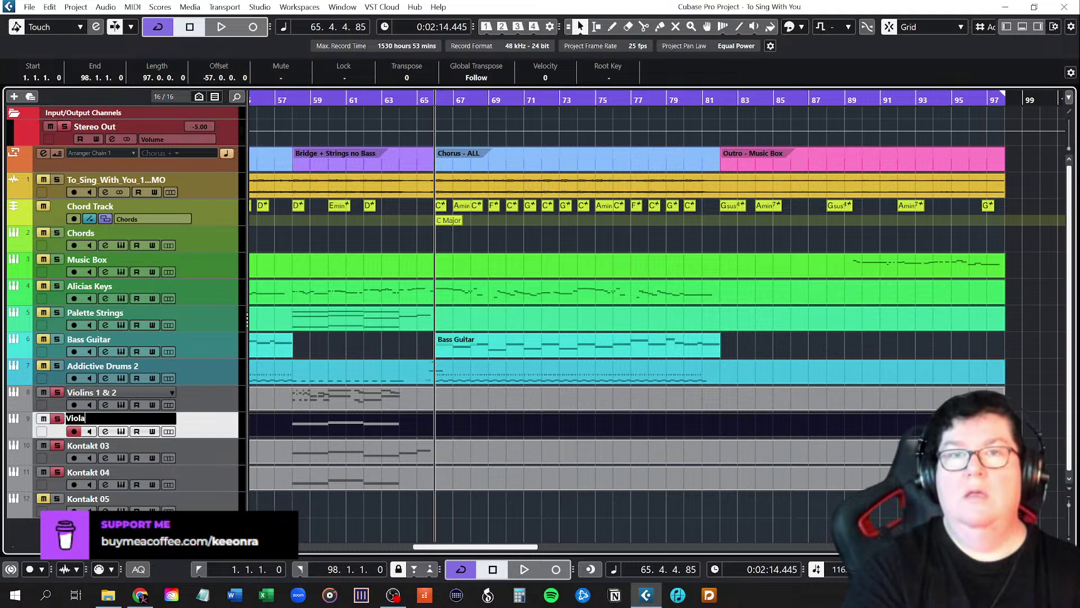
key("Return")
Rename the Kontakt 03 track as Cello and the Kontakt 04 track as Bass, leaving no part selected
double_click(103, 445)
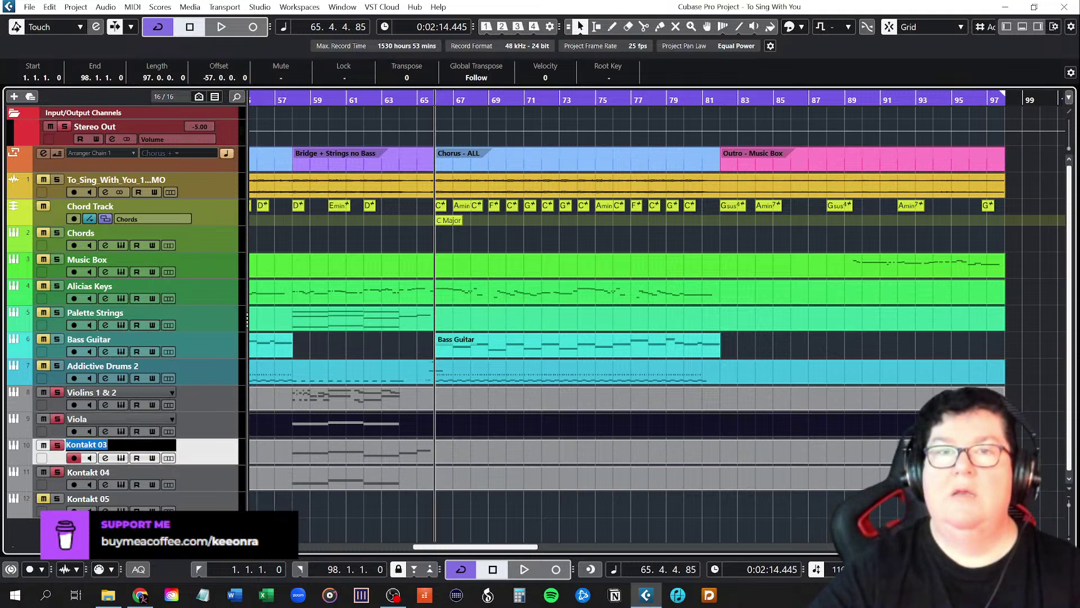
type("Cello")
key("Return")
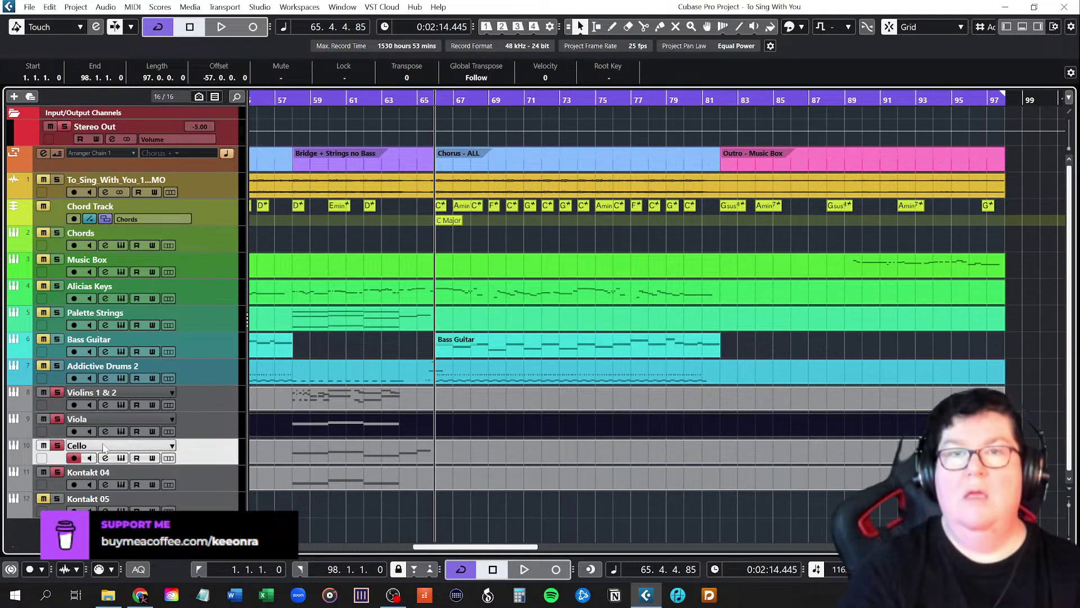
double_click(89, 475)
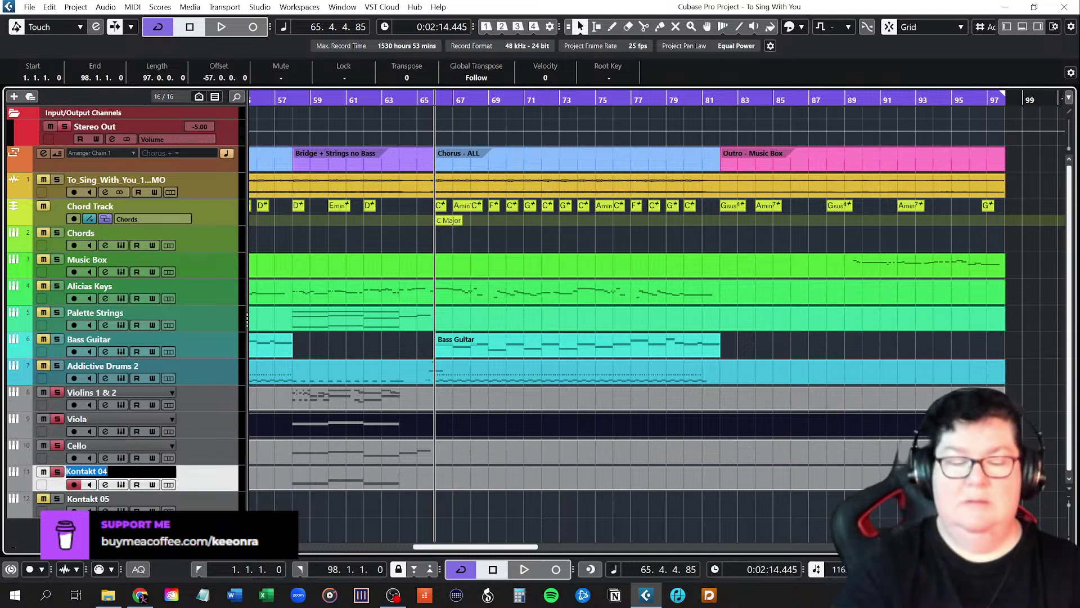
type("Bass")
key("Return")
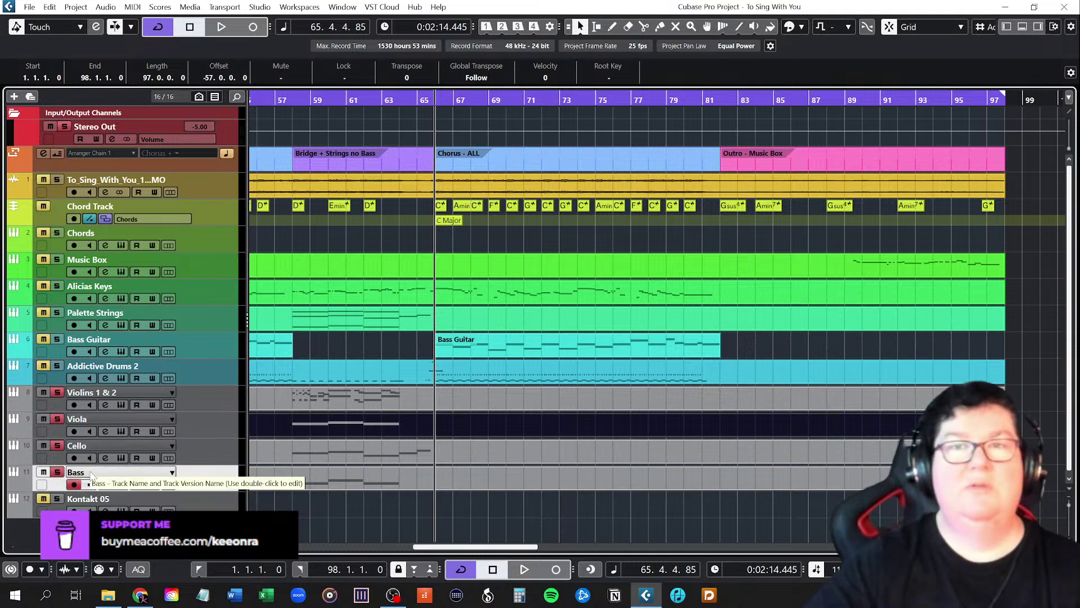
left_click(377, 520)
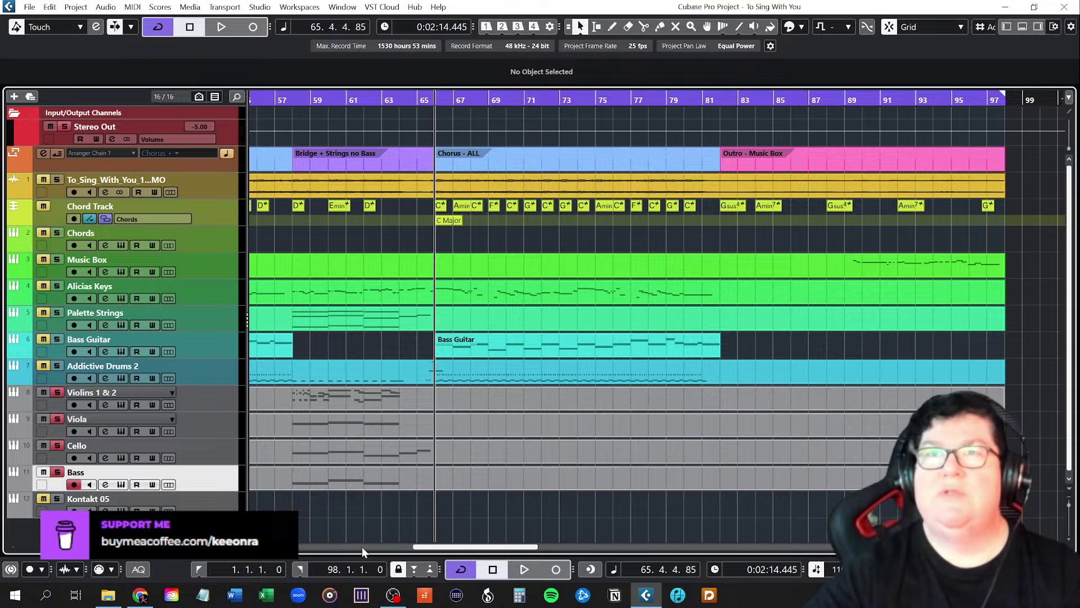
Open the Palette Strings part at bar 58 in the Key Editor and examine its active and muted voices through bar 65
left_click(361, 159)
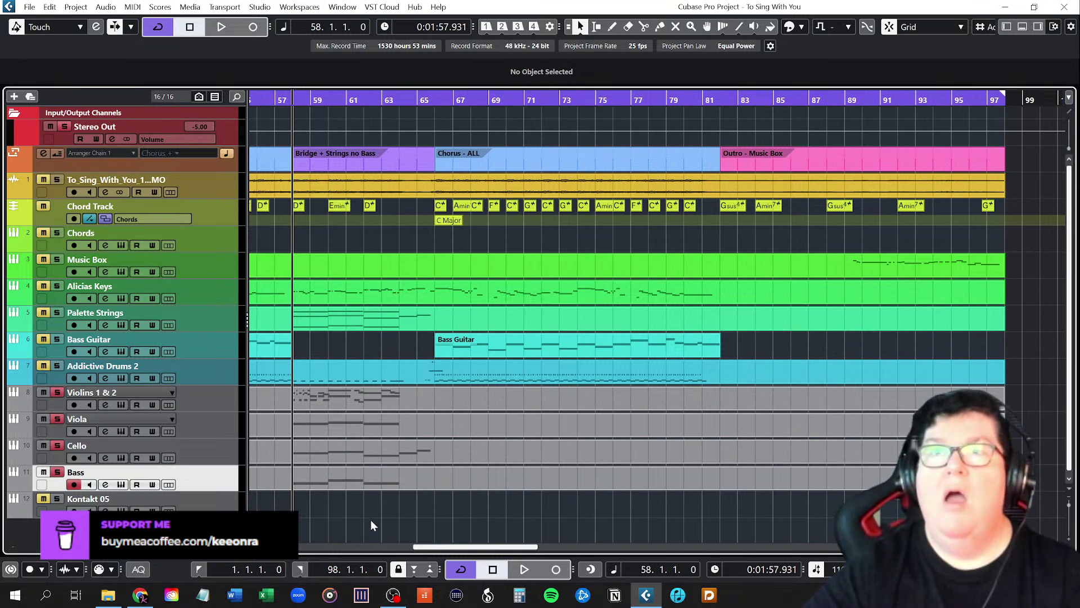
double_click(323, 316)
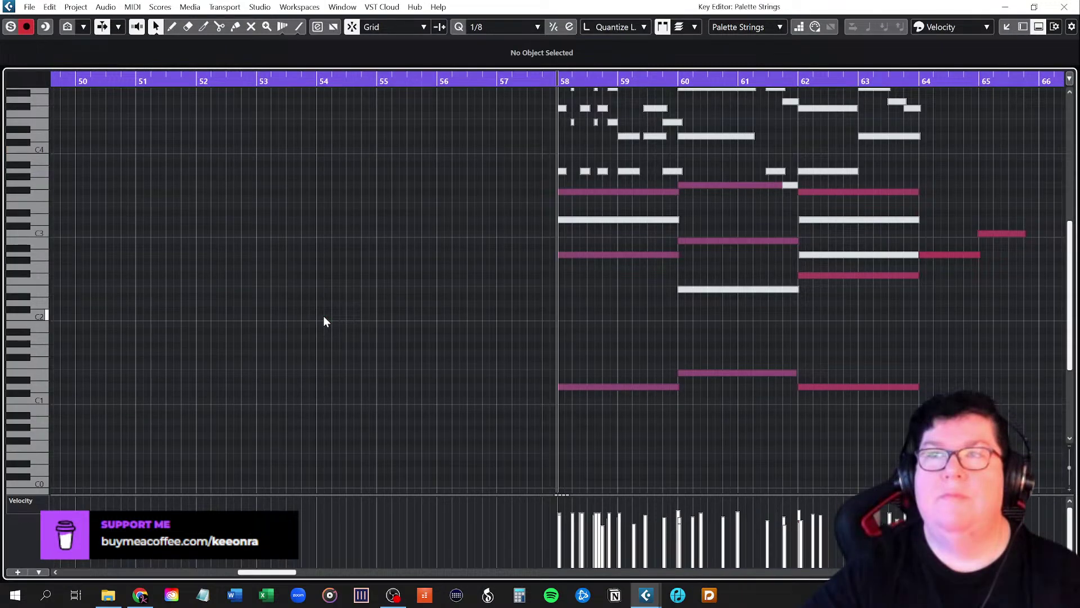
scroll(865, 456, "up", 4)
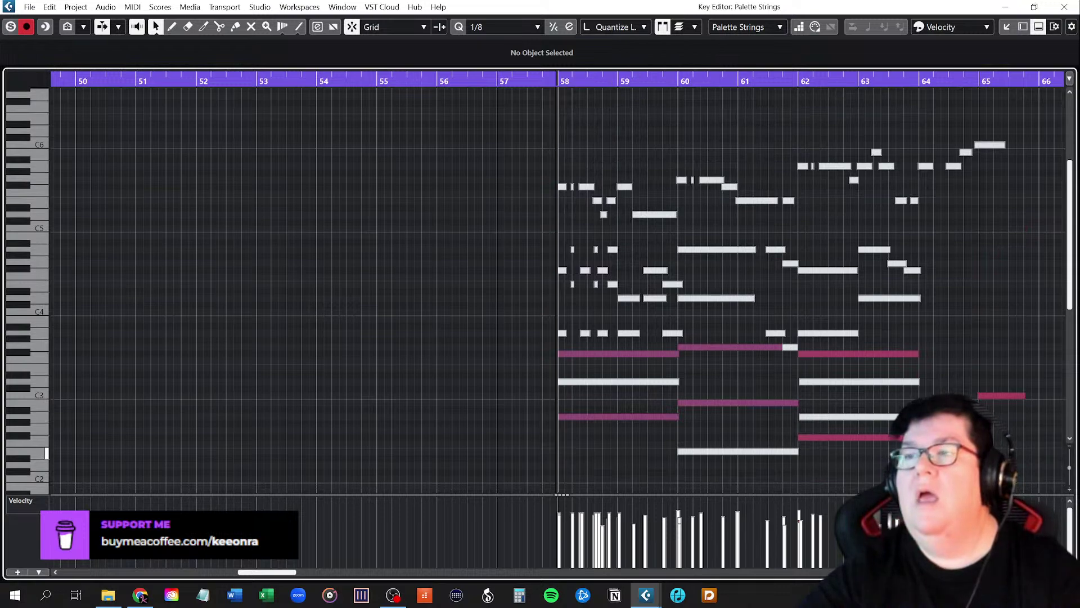
scroll(866, 455, "down", 2)
scroll(822, 445, "right", 3)
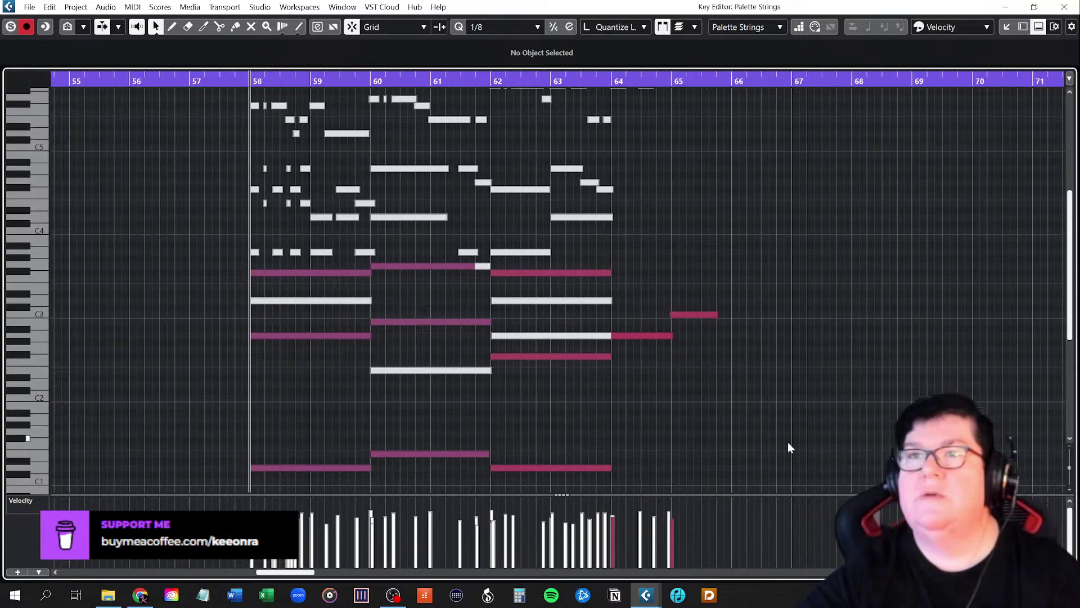
scroll(739, 442, "down", 2)
scroll(739, 442, "up", 2)
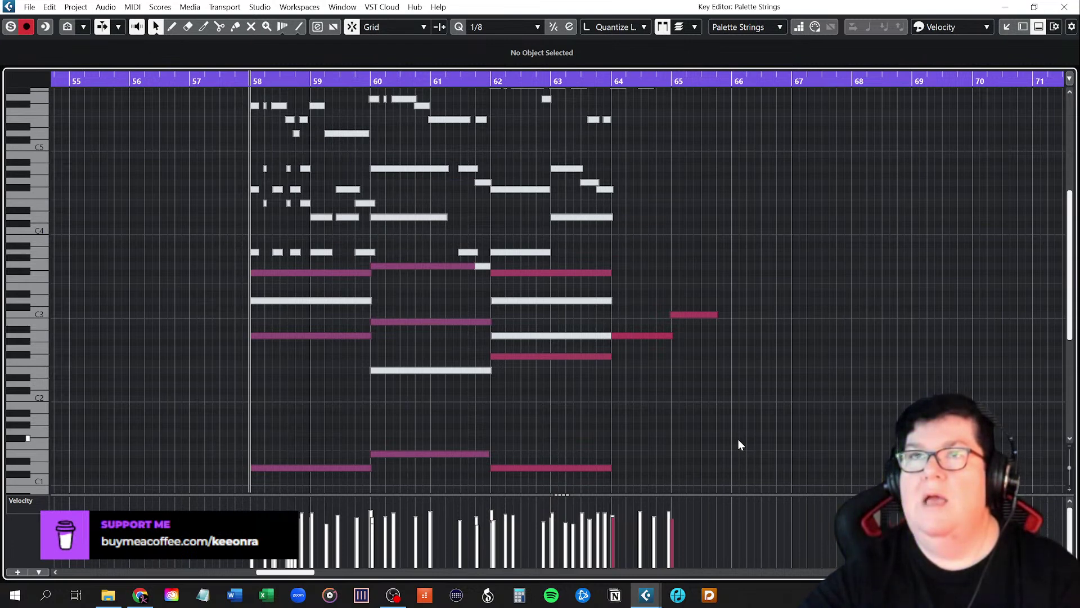
scroll(740, 444, "up", 2)
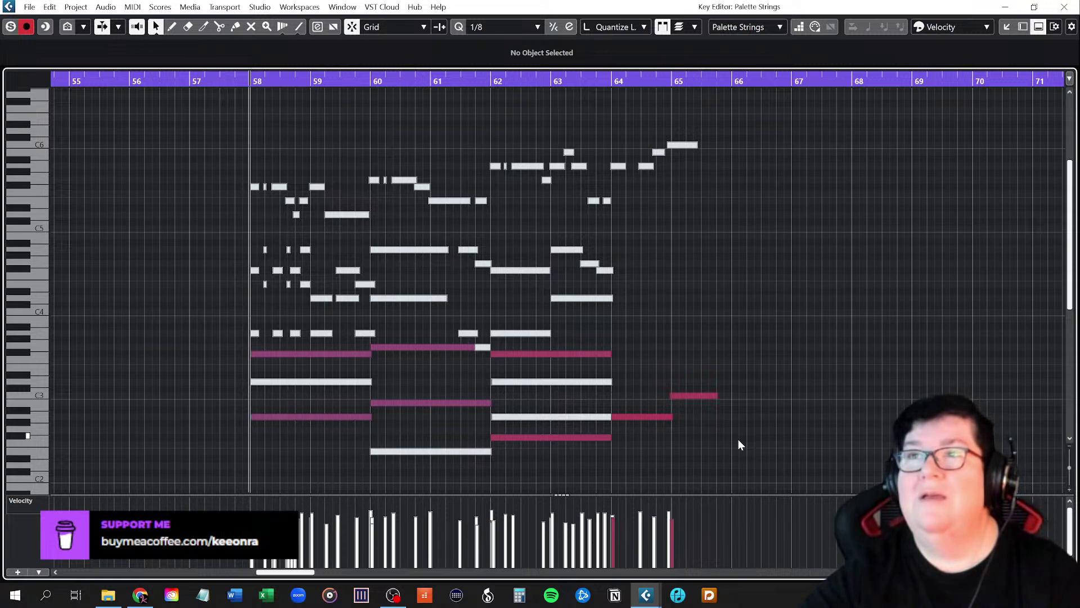
scroll(740, 444, "up", 2)
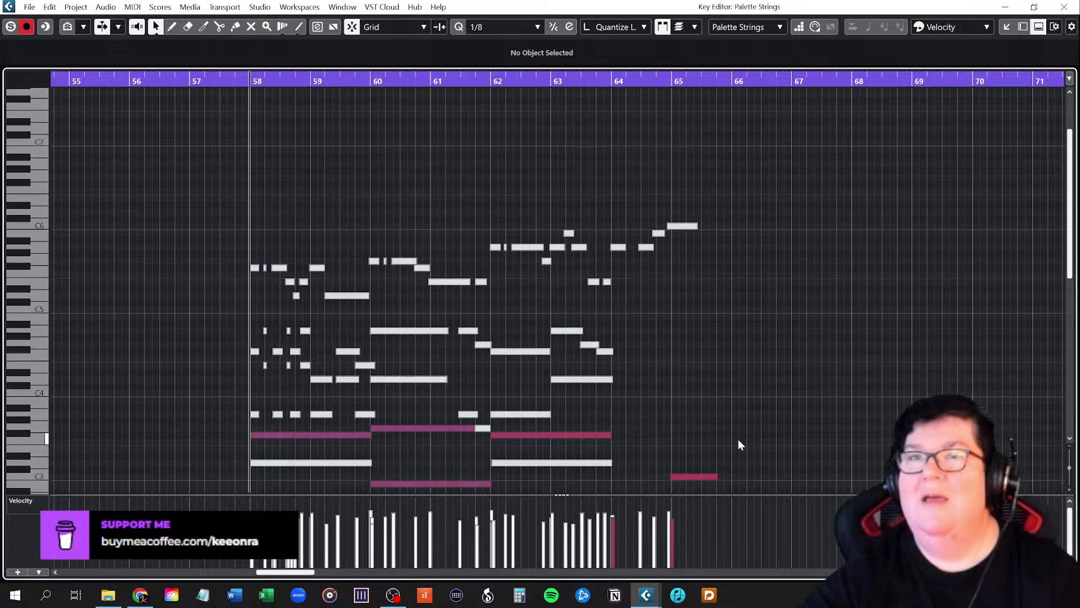
scroll(740, 444, "down", 4)
scroll(738, 444, "down", 4)
scroll(738, 443, "up", 6)
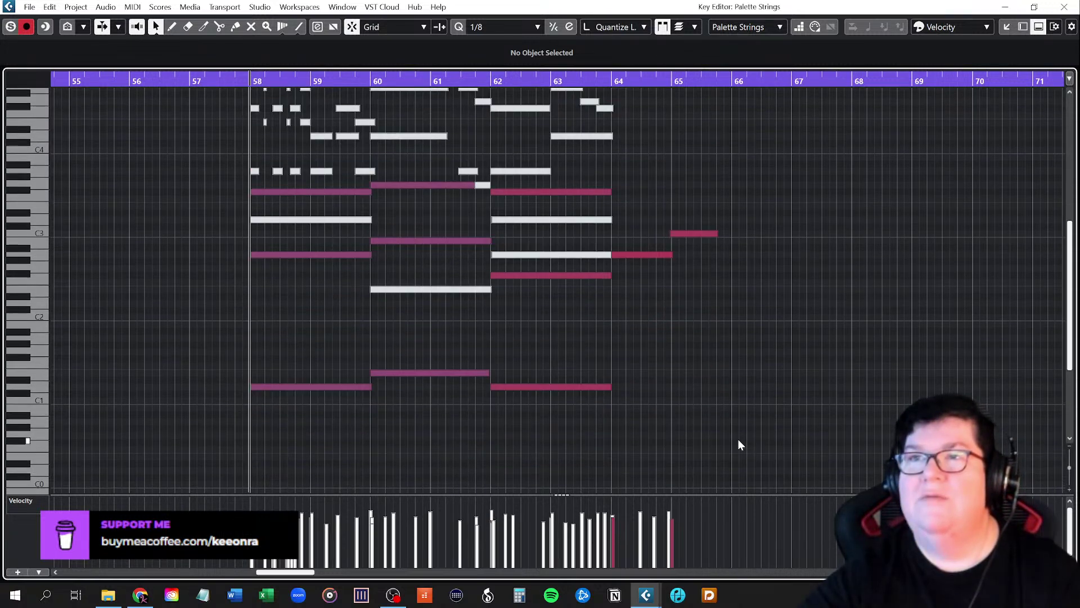
Transpose the top melody line across bars 58 to 65 of the Palette Strings part up one octave
right_click(730, 321)
left_click(825, 318)
scroll(764, 421, "up", 4)
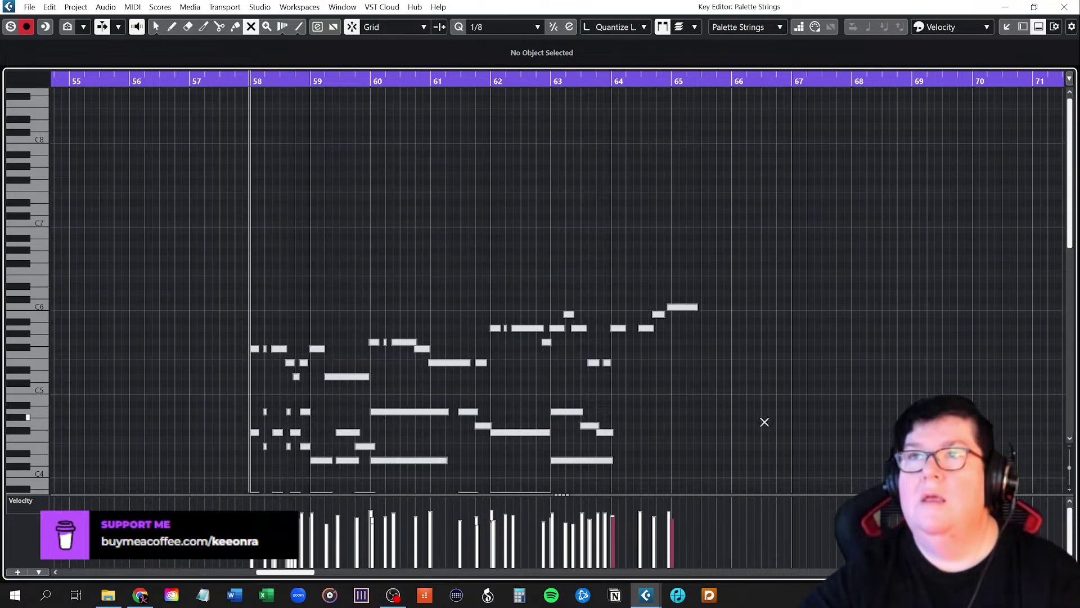
scroll(766, 446, "down", 4)
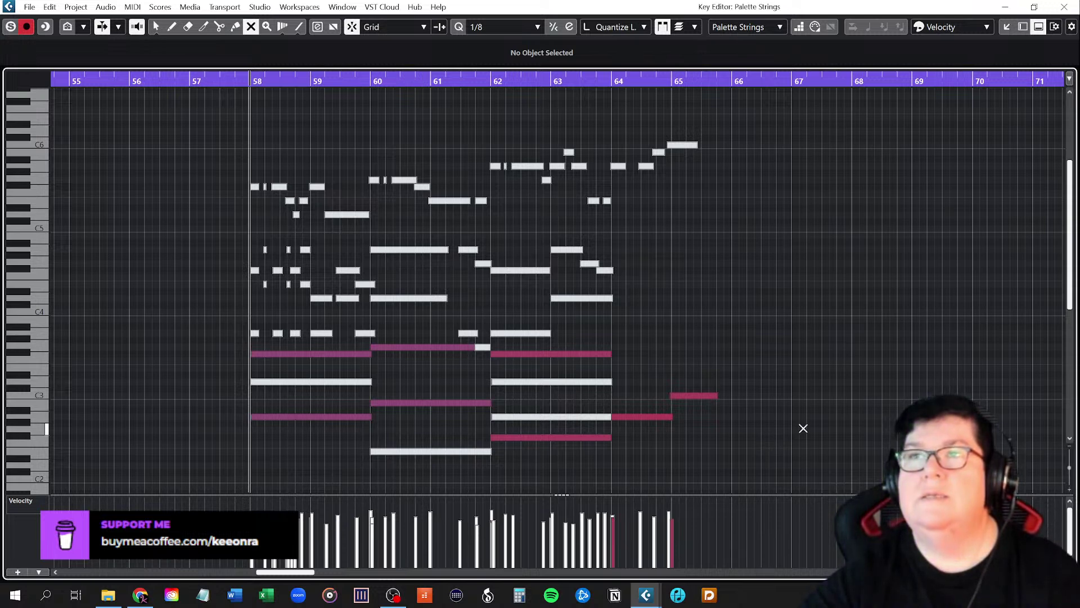
key("1")
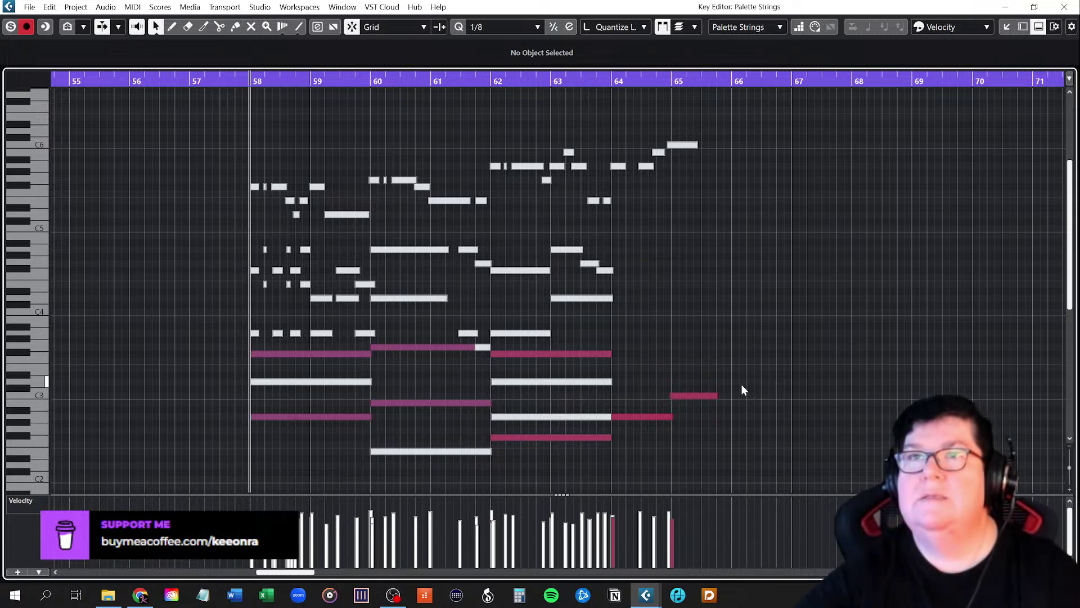
scroll(742, 385, "up", 3)
left_click_drag(251, 220, 716, 305)
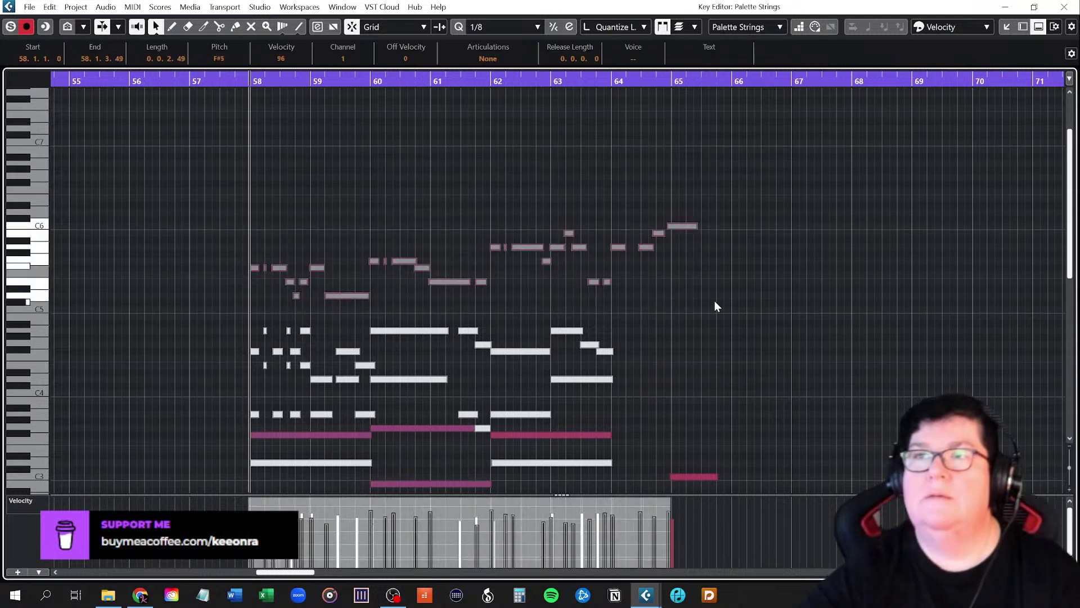
key("shift+Up")
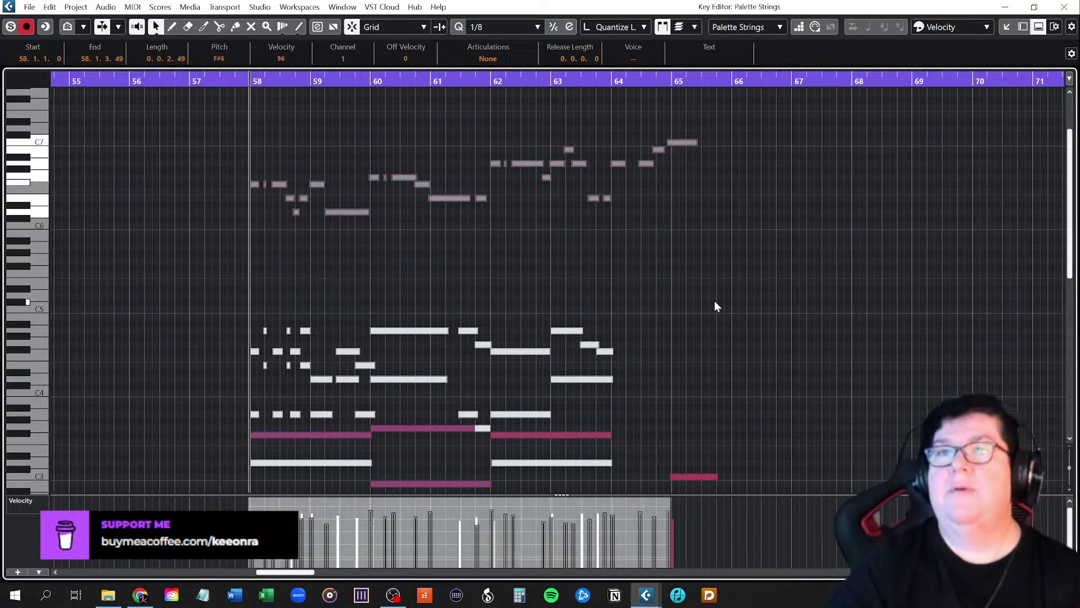
Unmute the middle voices between the top melody and the sustained low notes across bars 58 to 63
scroll(690, 310, "down", 6)
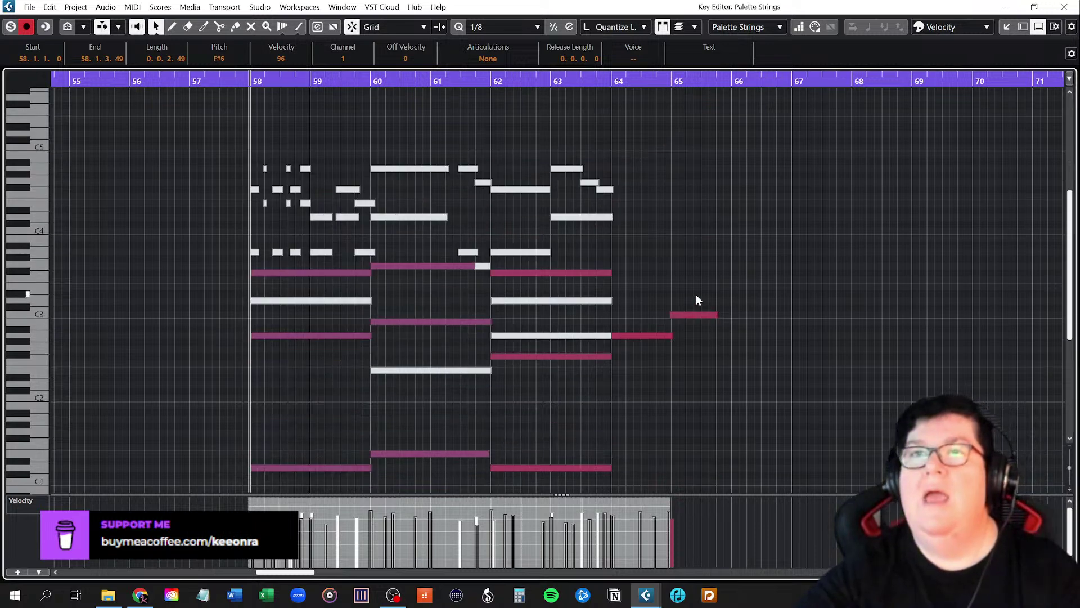
scroll(696, 299, "down", 3)
scroll(703, 325, "up", 6)
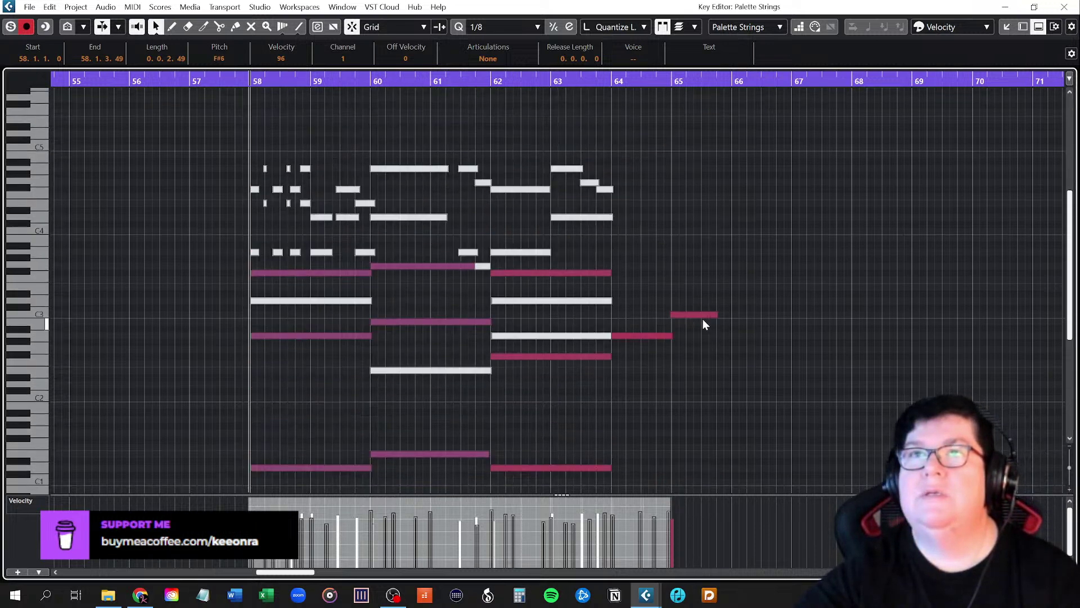
right_click(747, 333)
left_click(843, 336)
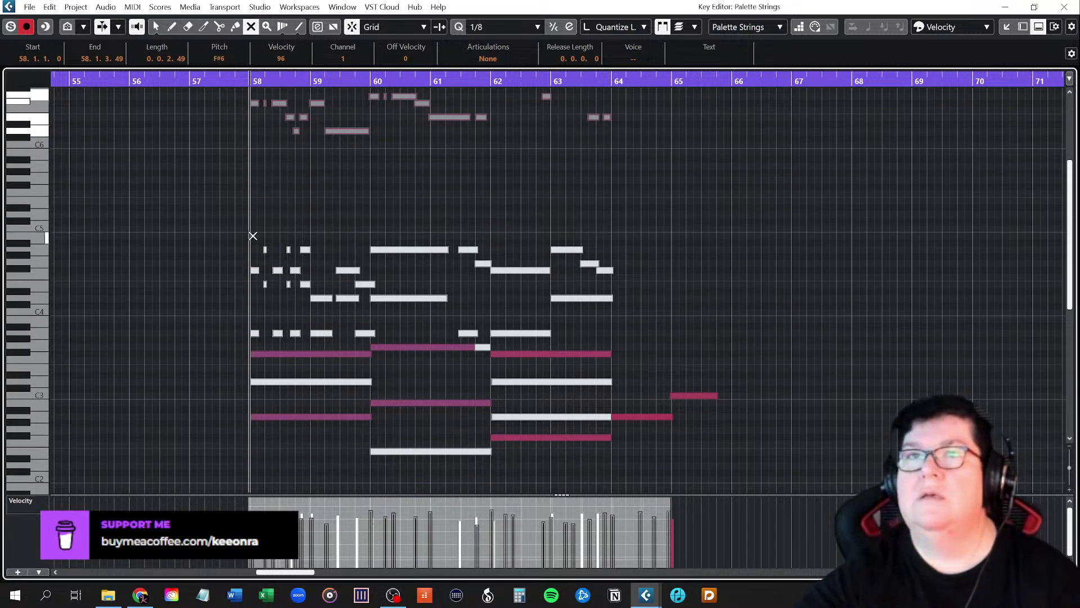
left_click_drag(233, 228, 633, 342)
left_click(484, 350)
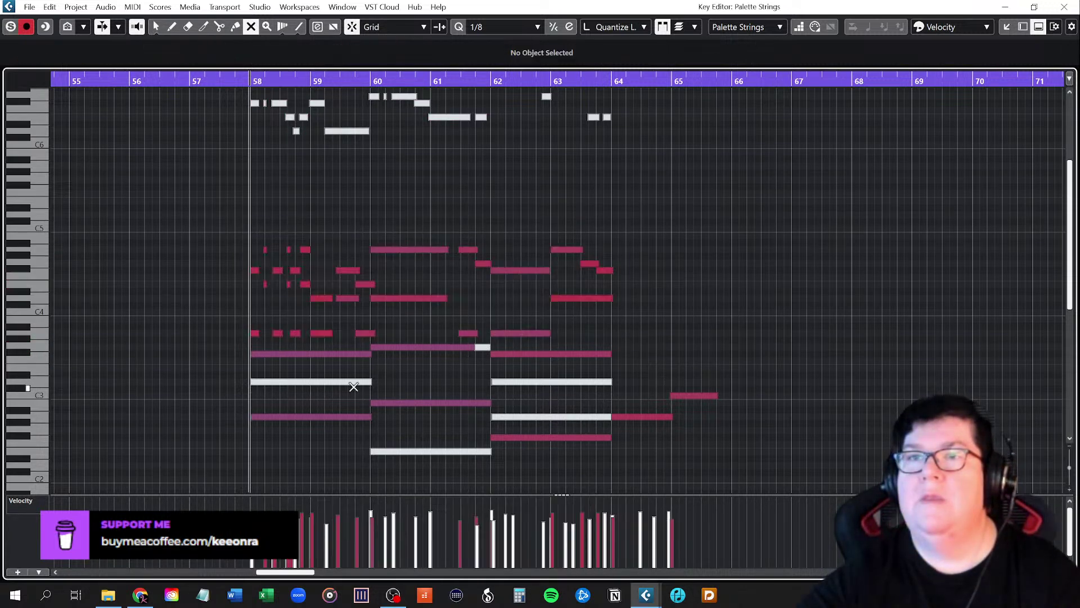
Unmute the remaining sustained low notes across bars 58 to 63 of the Palette Strings part and close the Key Editor
left_click(482, 344)
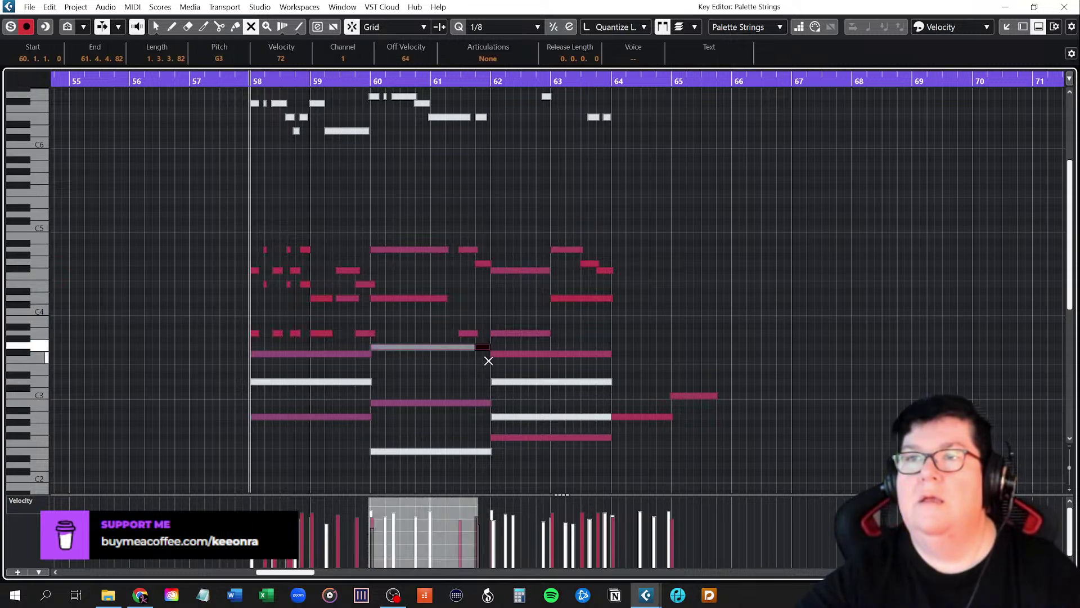
left_click_drag(428, 337, 425, 362)
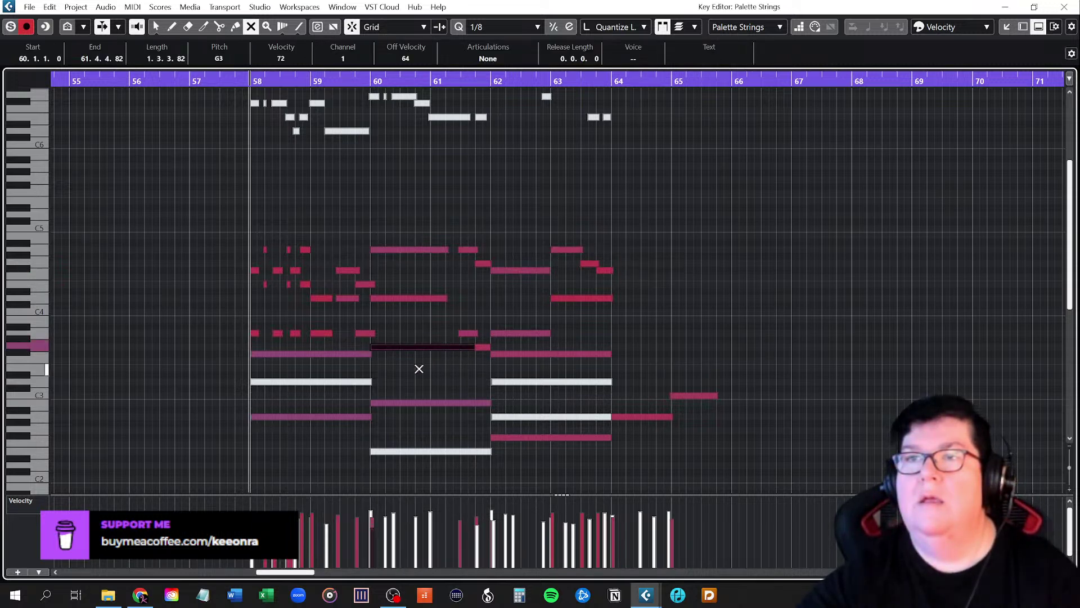
left_click_drag(325, 371, 363, 398)
left_click_drag(536, 369, 551, 431)
left_click_drag(407, 439, 423, 462)
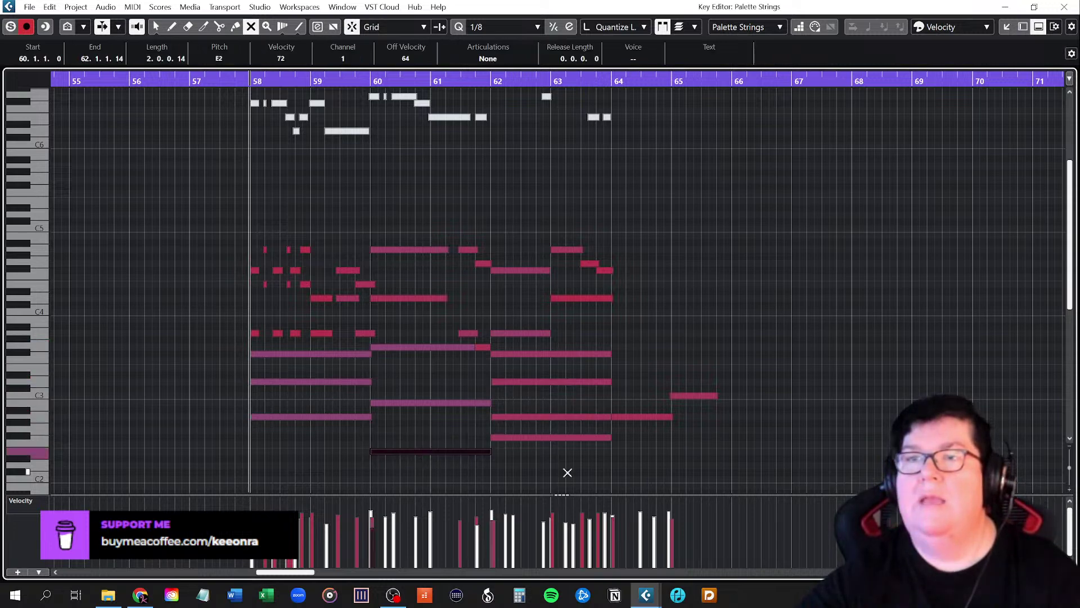
key("1")
left_click(795, 421)
scroll(795, 421, "down", 4)
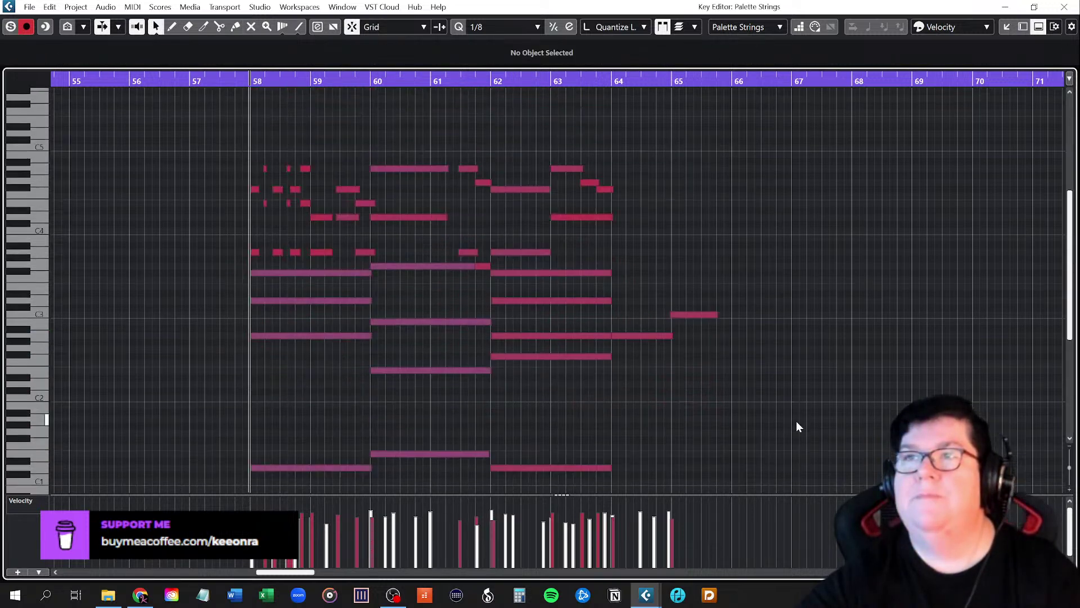
scroll(796, 426, "up", 4)
scroll(796, 426, "down", 4)
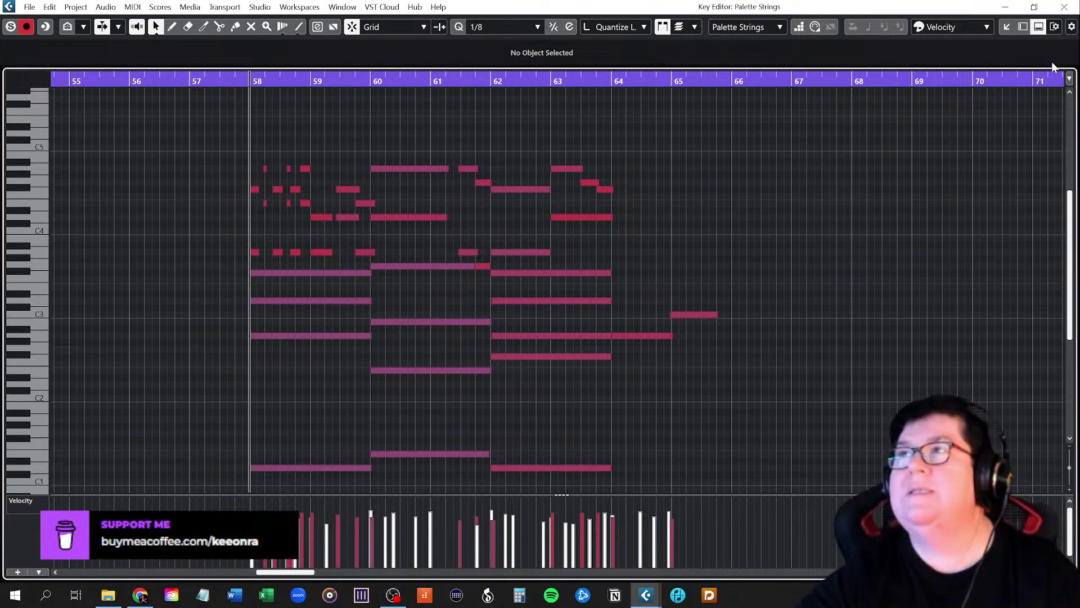
left_click(1064, 6)
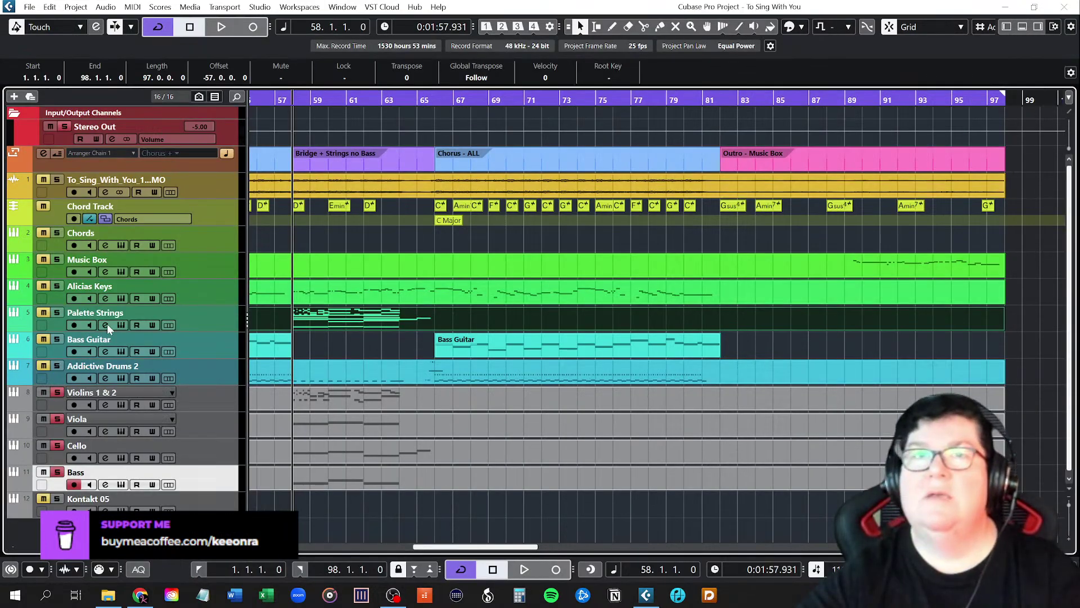
Listen to the Palette Strings track alone from bar 58 through bar 65 and check its notes in the Key Editor
left_click(56, 311)
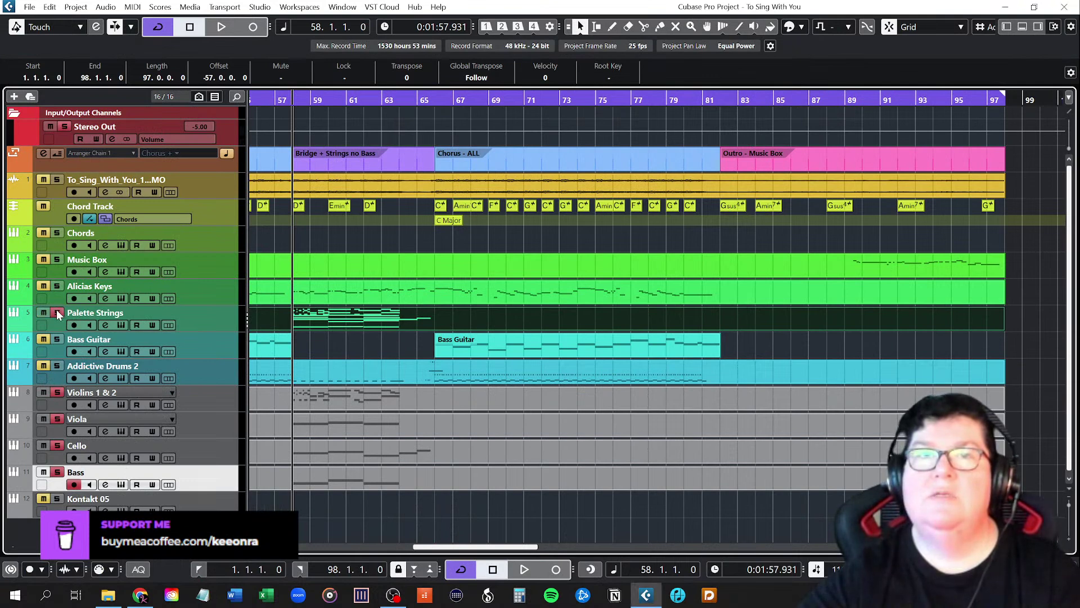
left_click(55, 391)
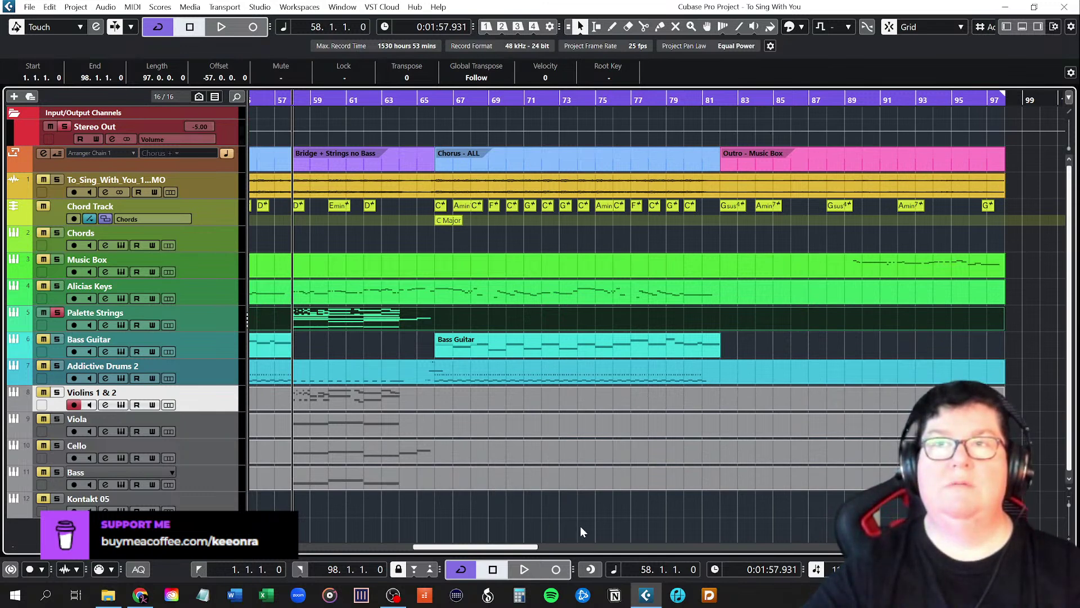
key("space")
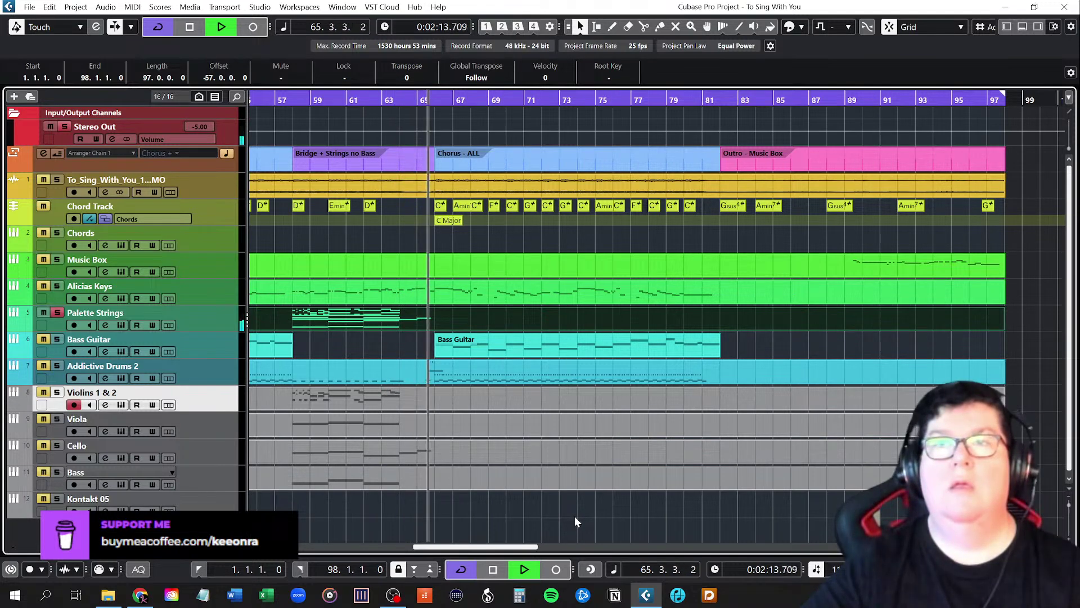
key("space")
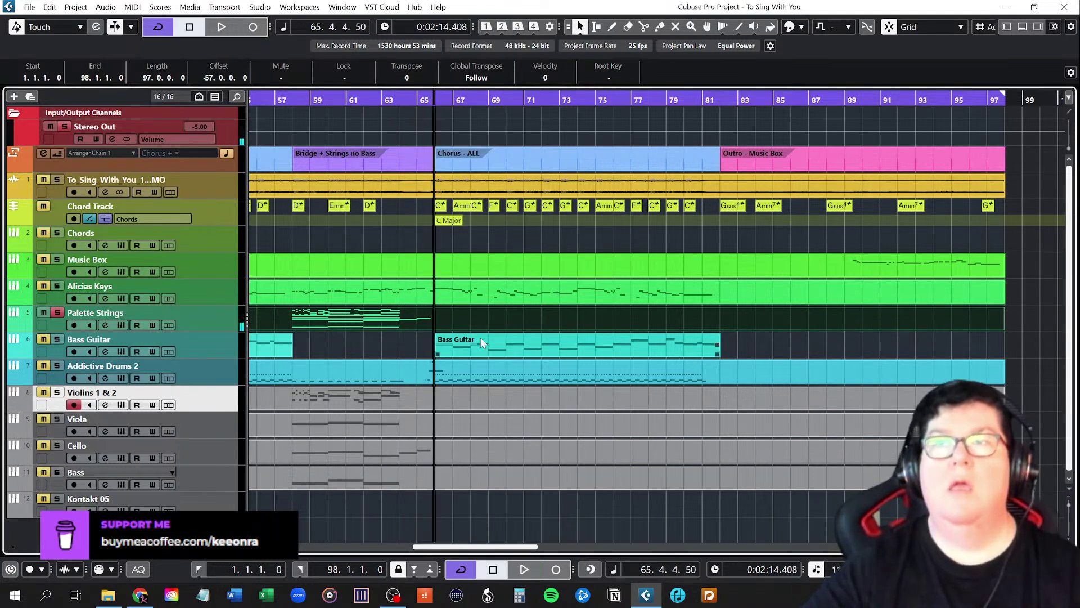
double_click(410, 313)
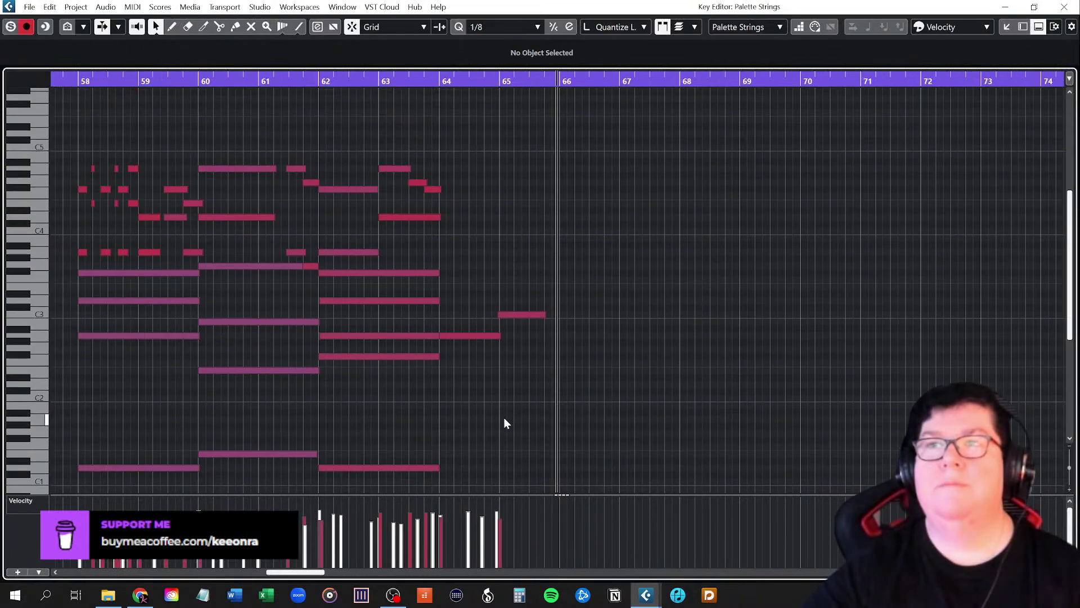
left_click(1064, 7)
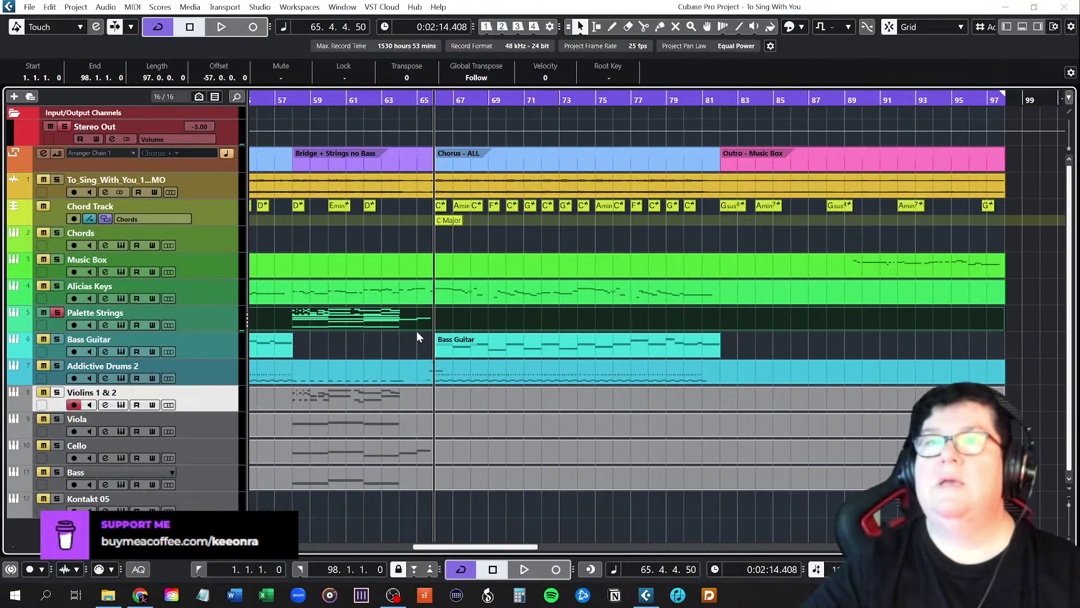
Solo Violins 1 & 2, Viola, Cello and Bass instead of Palette Strings, play bars 58 through 65, and return to bar 58
left_click(293, 101)
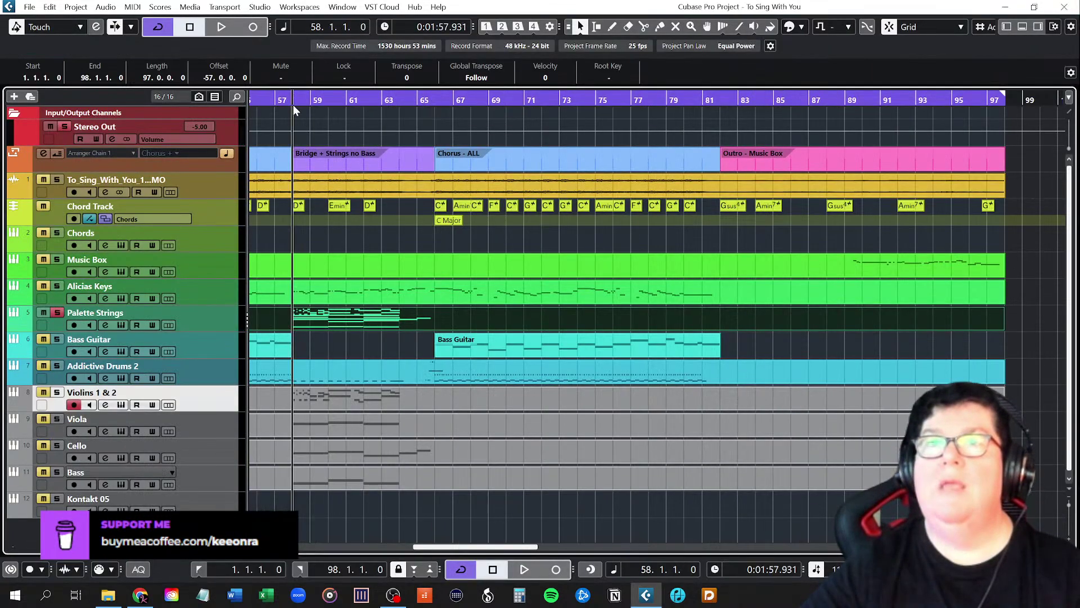
left_click(58, 312)
left_click(57, 392)
left_click(57, 419)
left_click(57, 471)
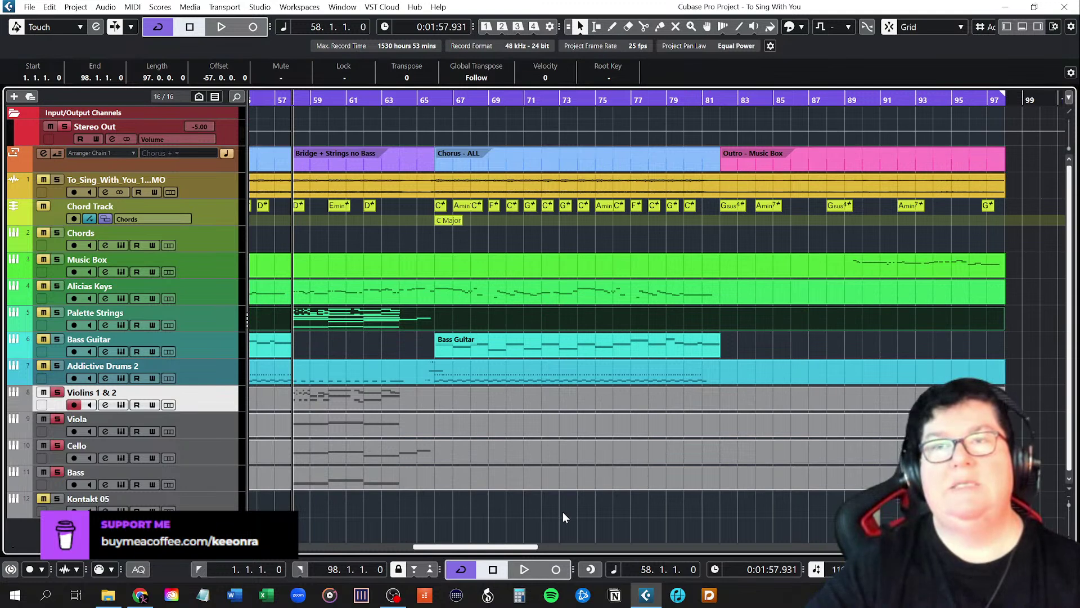
key("space")
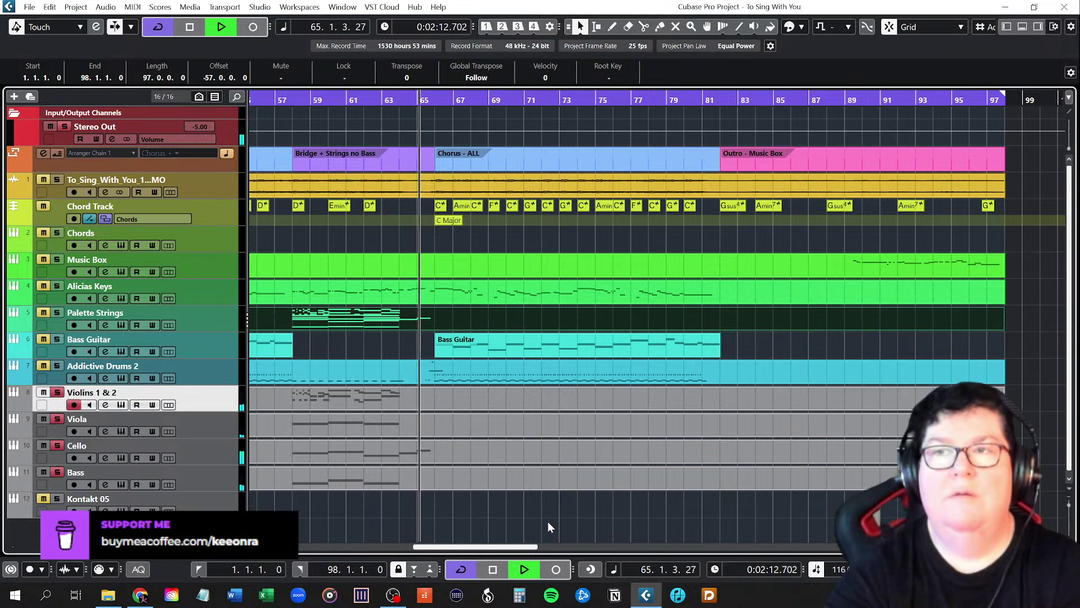
key("space")
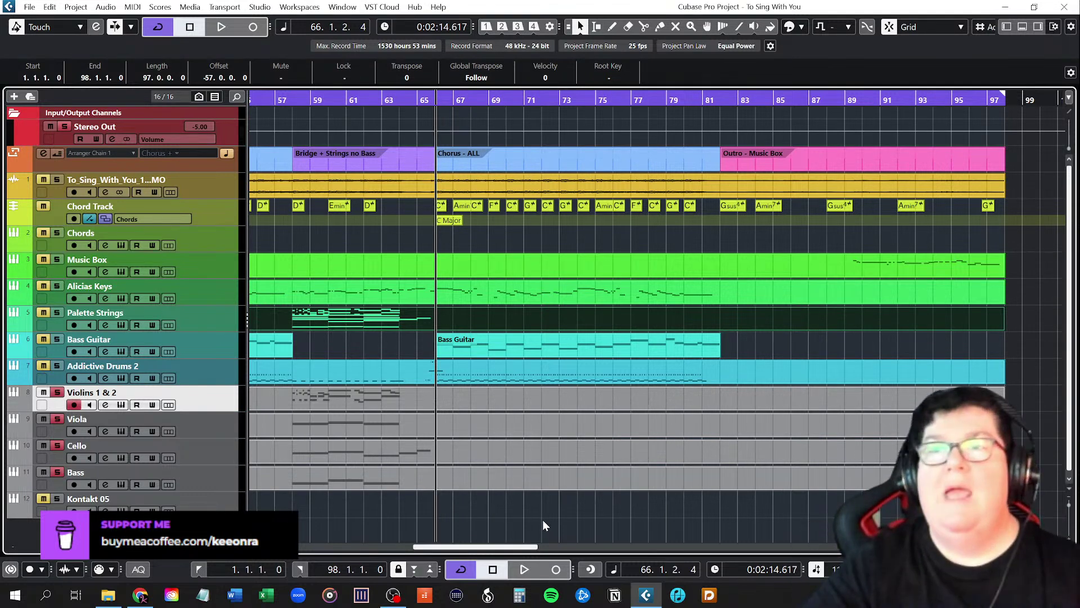
left_click(293, 99)
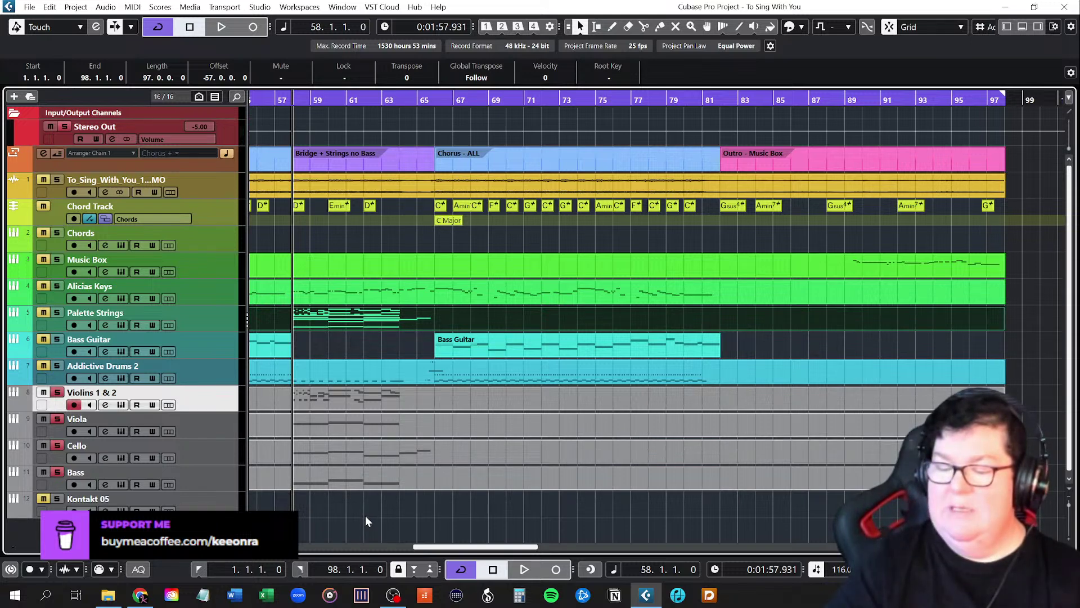
Return to the project start, clear the solos on the four individual string tracks and leave only the Palette Strings track muted
key("shift+f")
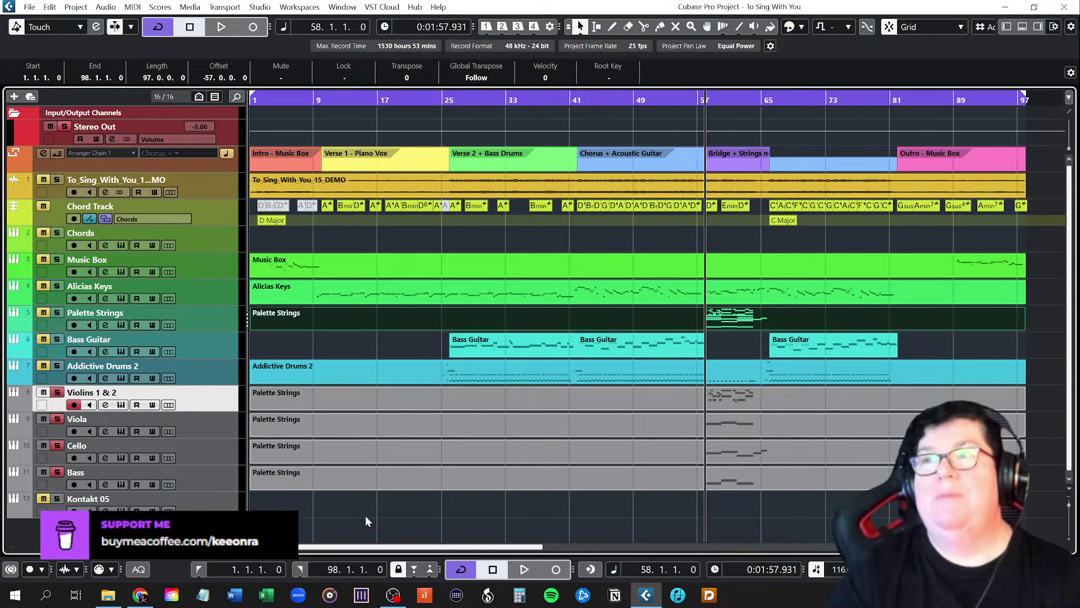
key("Home")
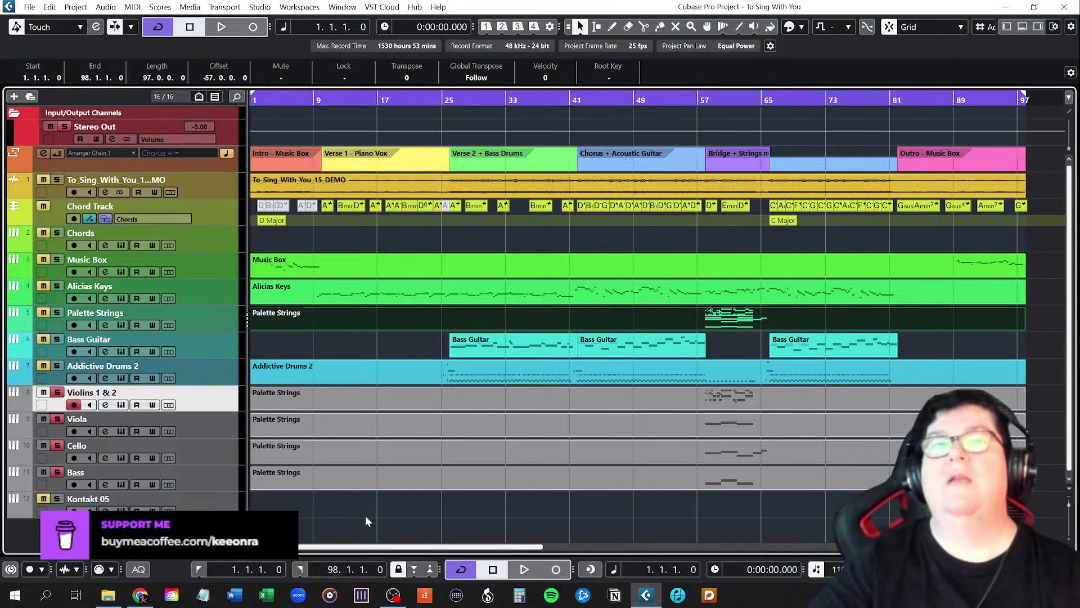
left_click(57, 392)
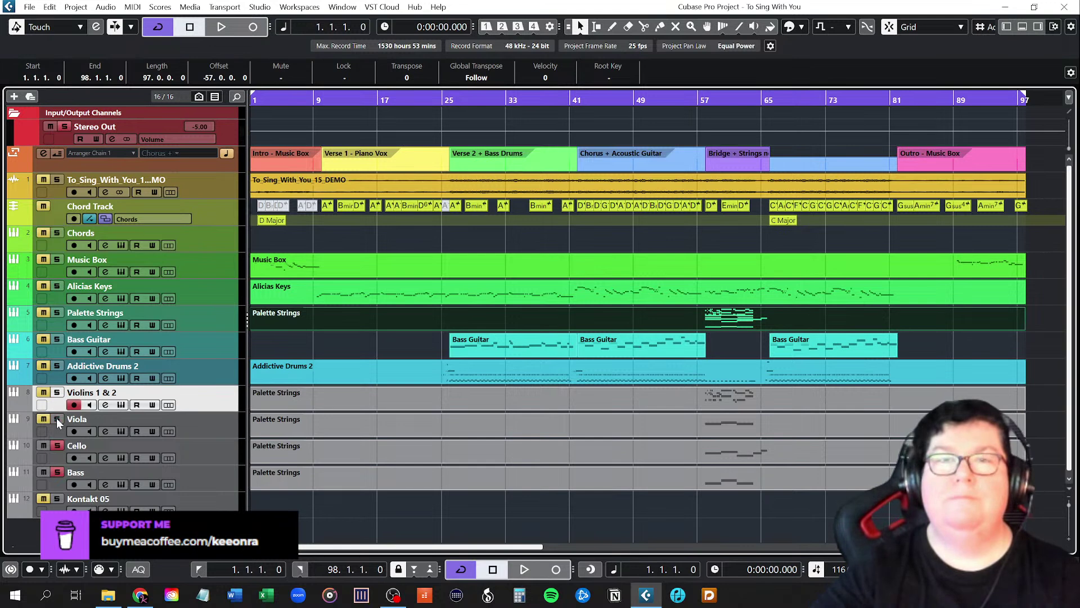
left_click(57, 471)
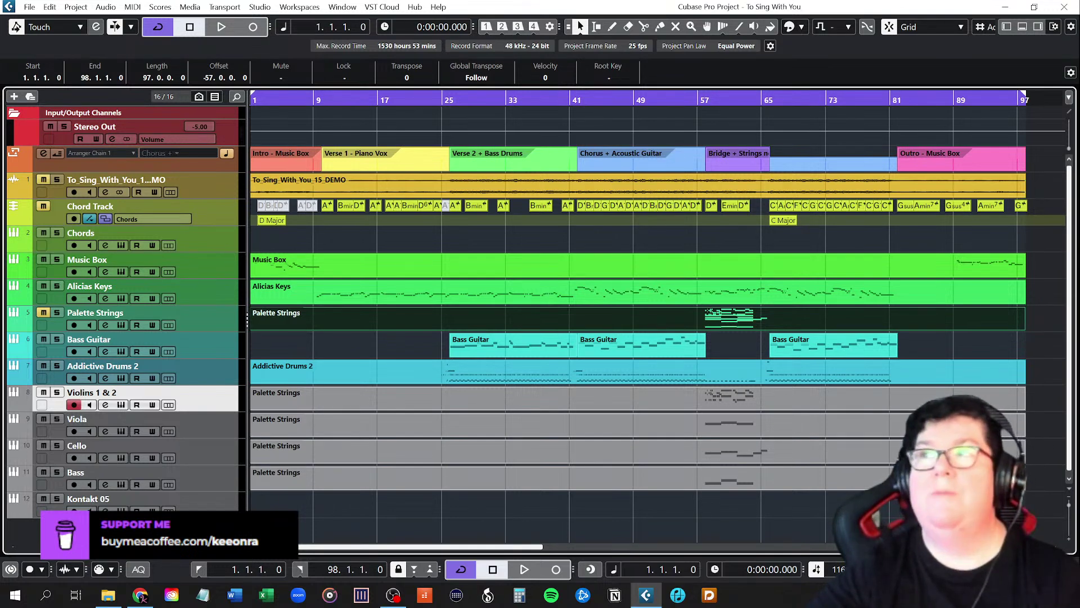
Turn off cycle mode and play the full arrangement from bar 1
left_click(463, 569)
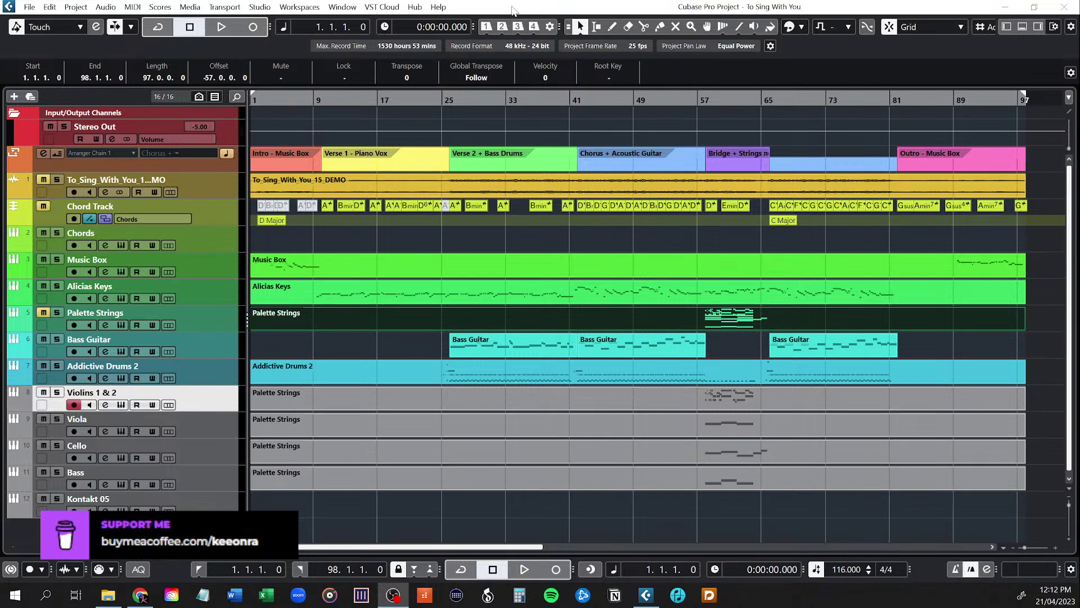
key("space")
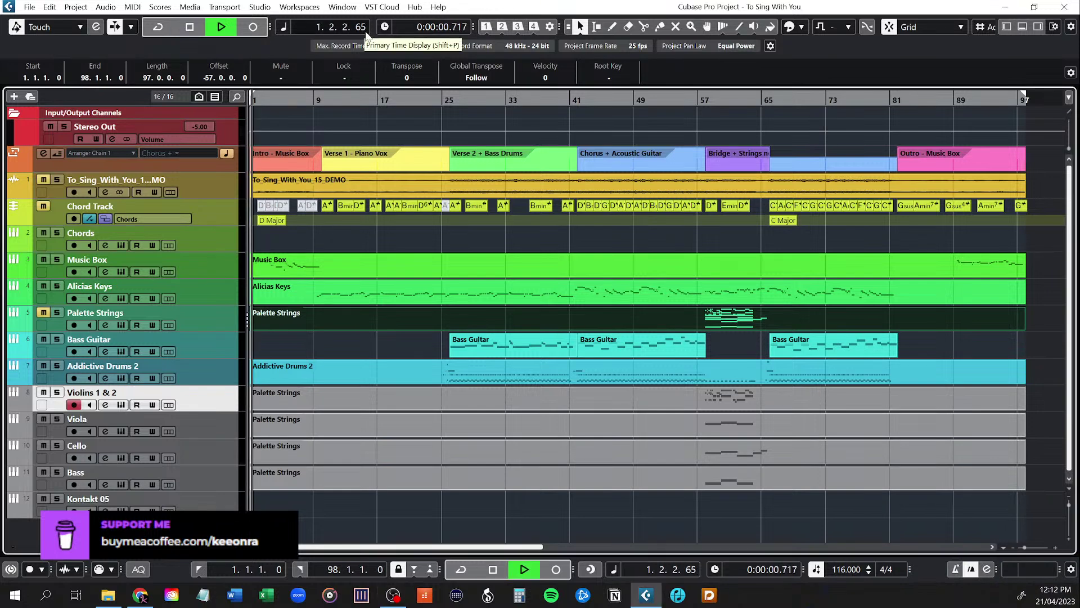
left_click(631, 538)
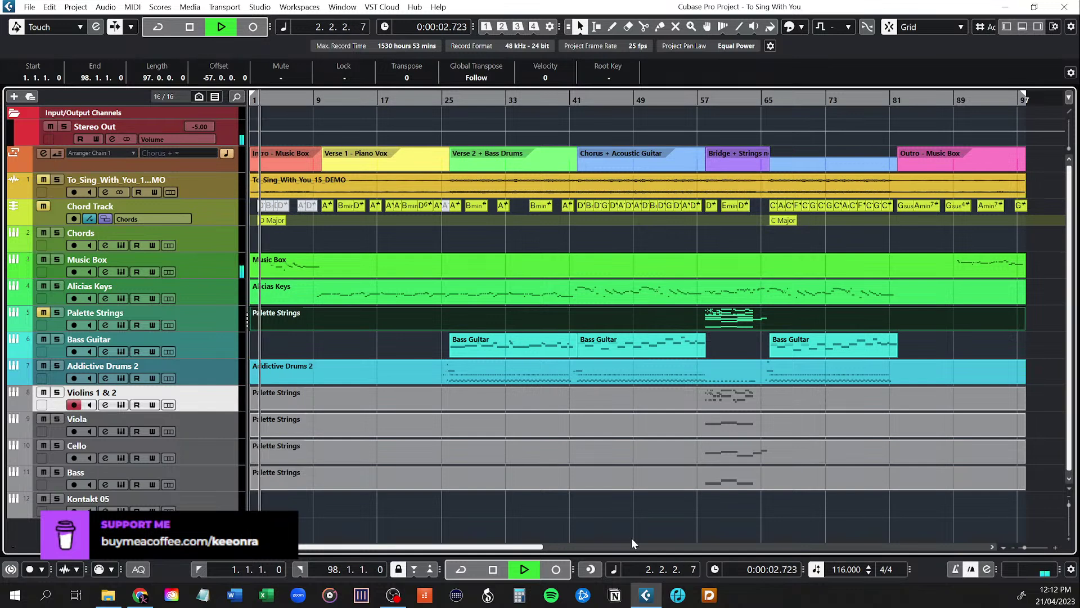